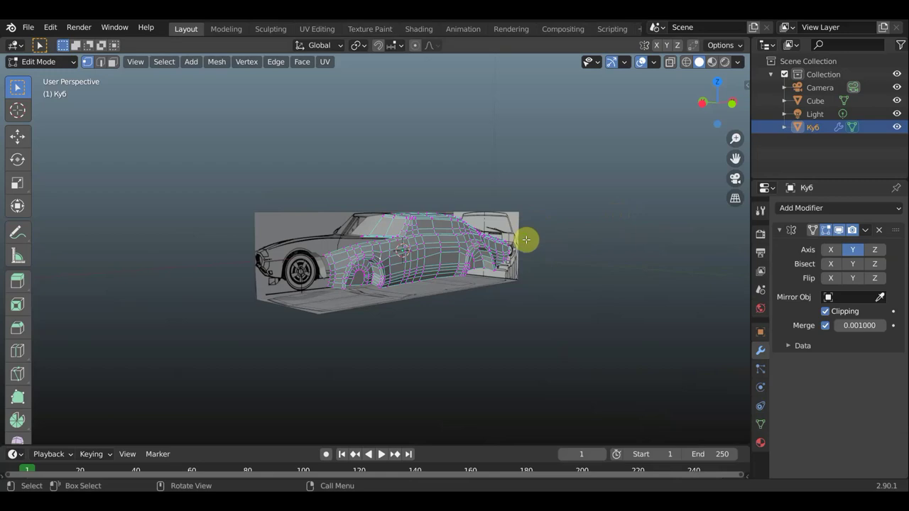
# Orbit and zoom in, then switch to Top Orthographic view aligned with the top blueprint.
pyautogui.moveTo(525, 239)
pyautogui.mouseDown(button='middle')
pyautogui.moveTo(584, 265)
pyautogui.moveTo(590, 174)
pyautogui.moveTo(592, 218)
pyautogui.mouseUp(button='middle')
pyautogui.scroll(2, 586, 179)
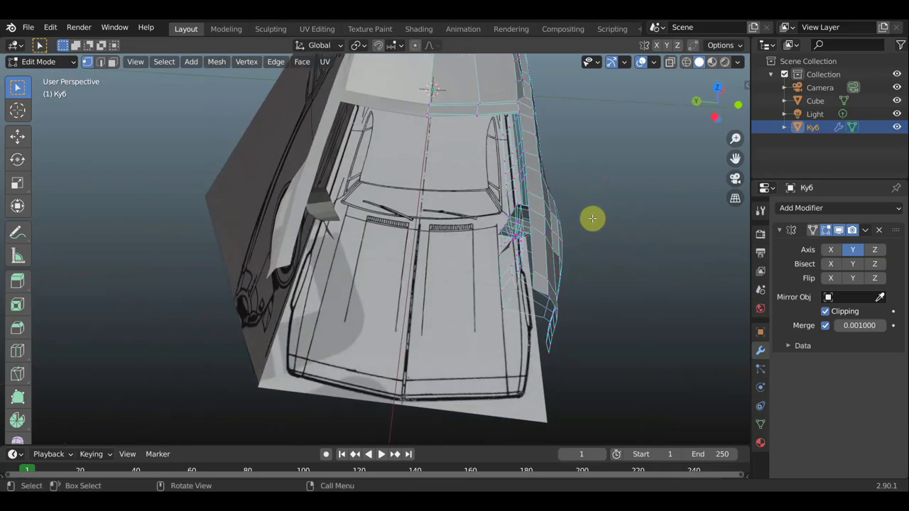
pyautogui.press('KP_7')
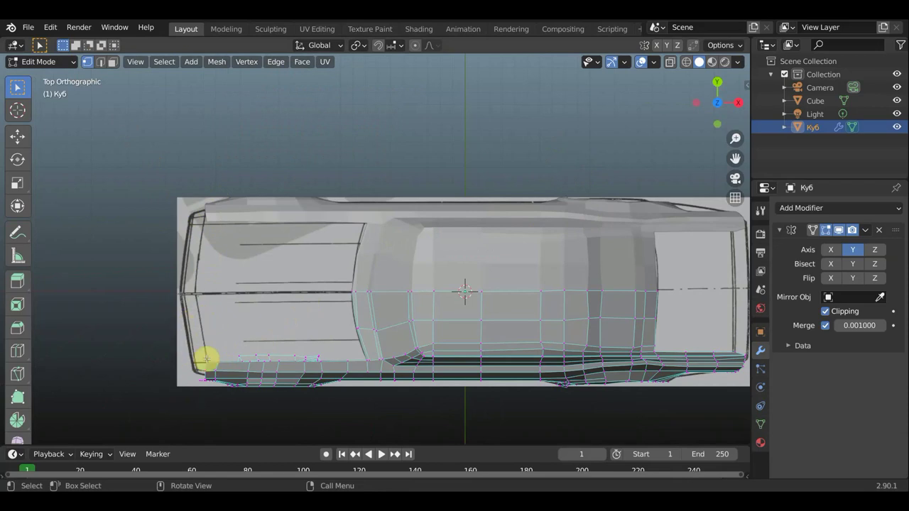
# Place a chain of vertices along the blueprint's front outline, from the front corner to the centreline.
pyautogui.press('g')
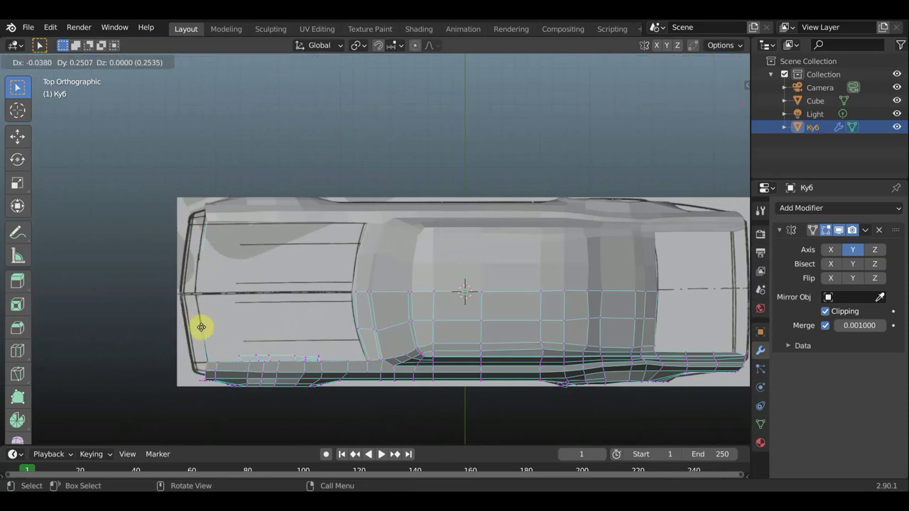
pyautogui.click(201, 327)
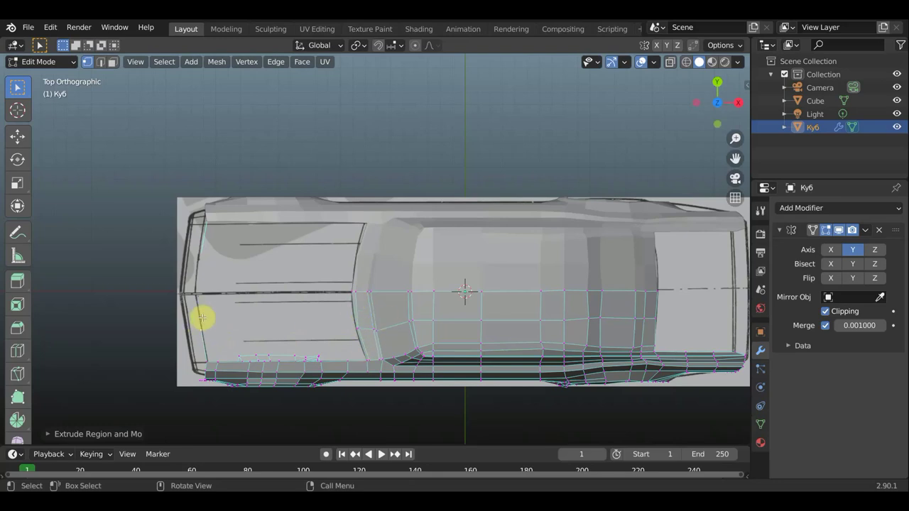
pyautogui.press('g')
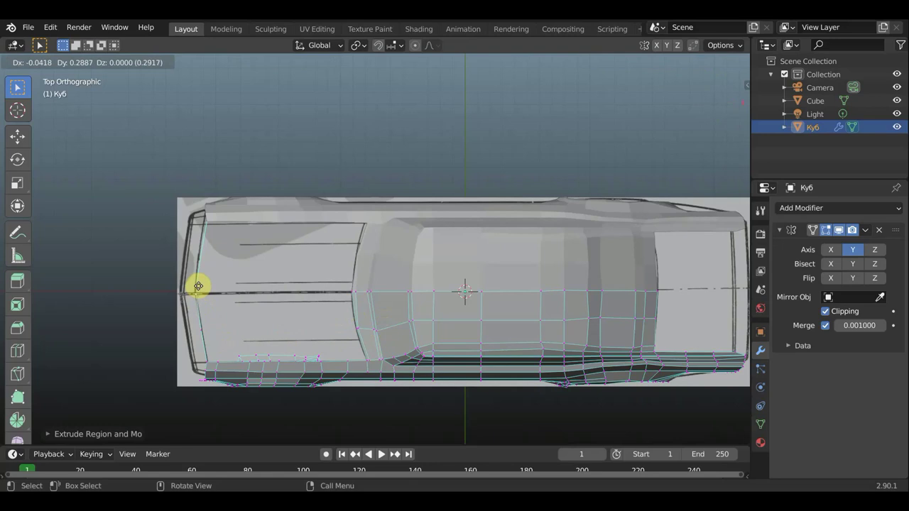
pyautogui.click(198, 285)
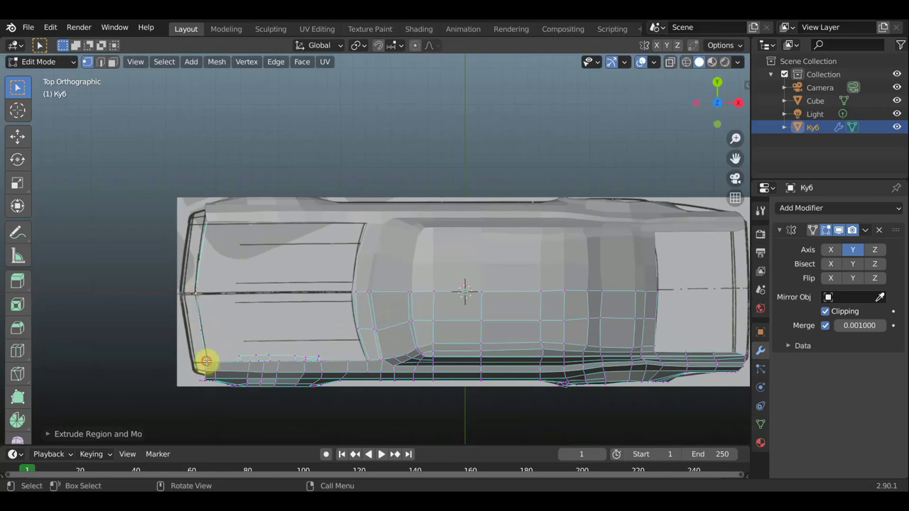
pyautogui.press('g')
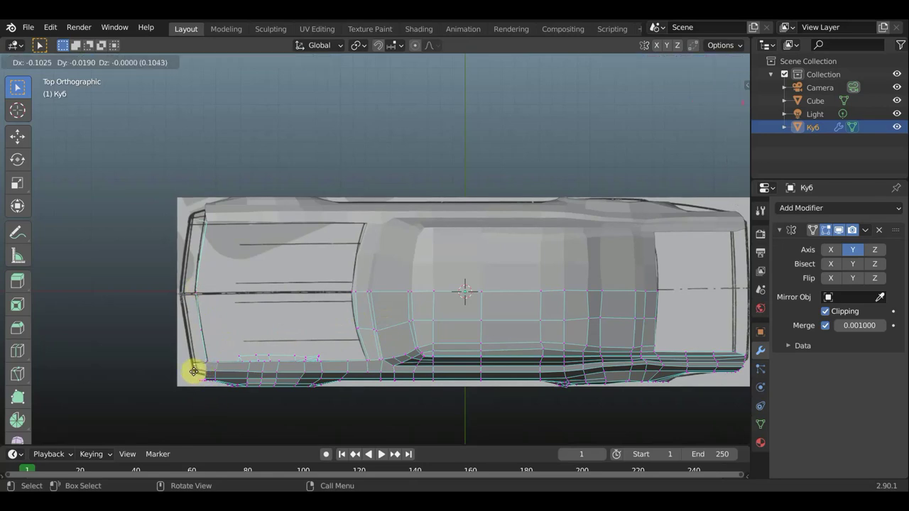
pyautogui.click(196, 369)
pyautogui.press('g')
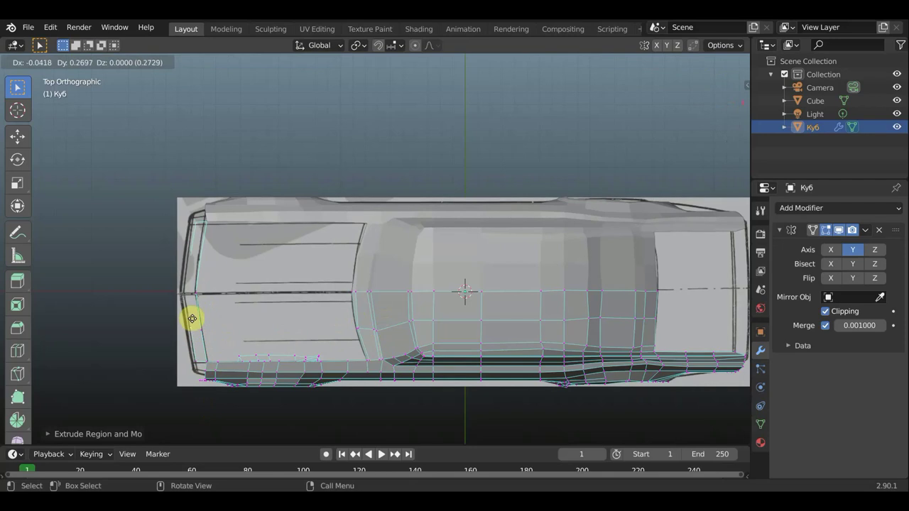
pyautogui.click(192, 323)
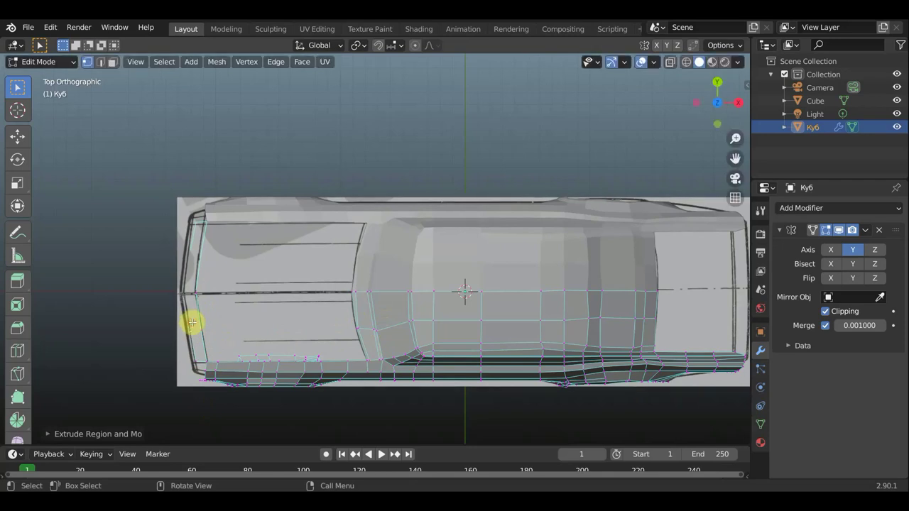
pyautogui.press('g')
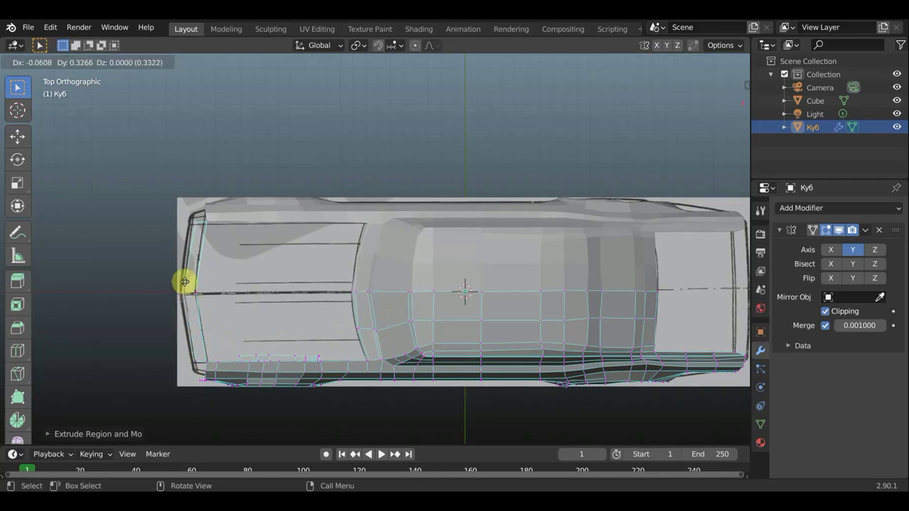
pyautogui.click(185, 282)
# Fill faces from the front-edge vertices near the centreline, check them in perspective, and return to top view.
pyautogui.scroll(2, 213, 339)
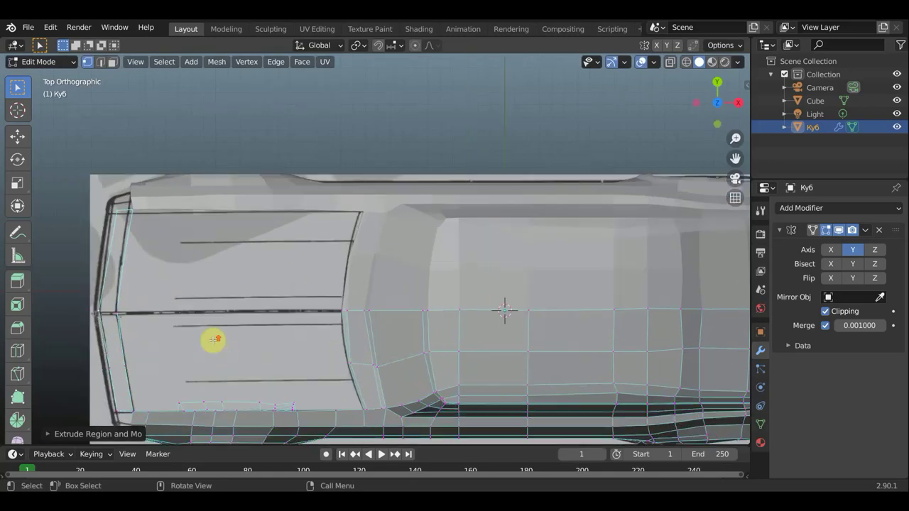
pyautogui.scroll(1, 213, 339)
pyautogui.keyDown('shift'); pyautogui.moveTo(257, 319); pyautogui.dragTo(349, 241, button='middle'); pyautogui.keyUp('shift')
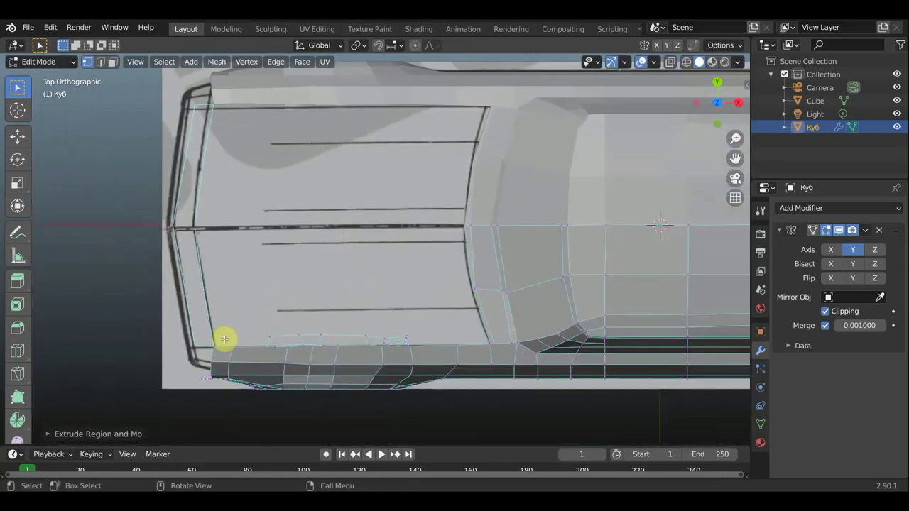
pyautogui.click(206, 347)
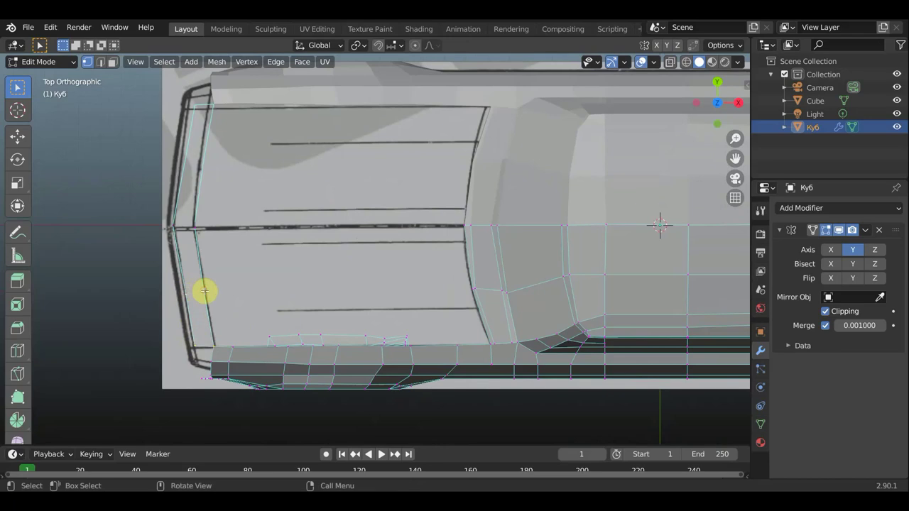
pyautogui.click(203, 289)
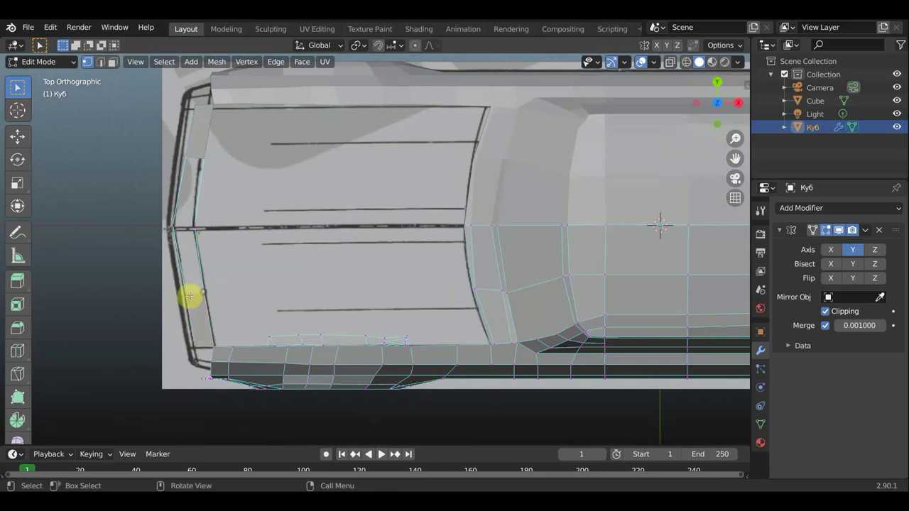
pyautogui.keyDown('shift'); pyautogui.click(187, 294); pyautogui.keyUp('shift')
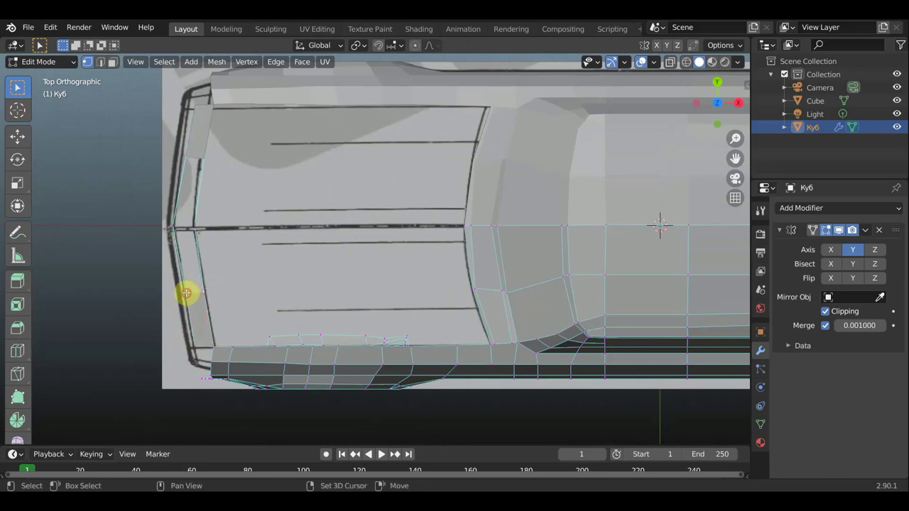
pyautogui.click(196, 227)
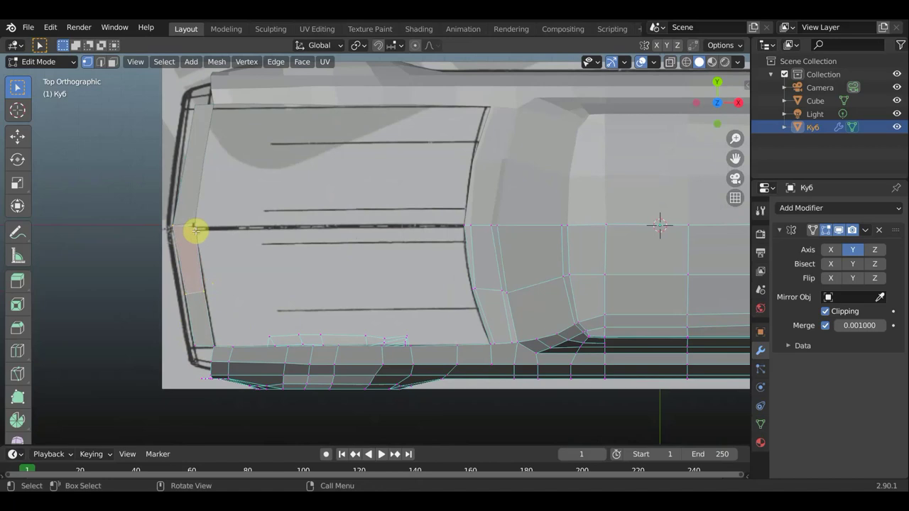
pyautogui.moveTo(196, 227)
pyautogui.mouseDown(button='middle')
pyautogui.moveTo(280, 225)
pyautogui.moveTo(348, 175)
pyautogui.mouseUp(button='middle')
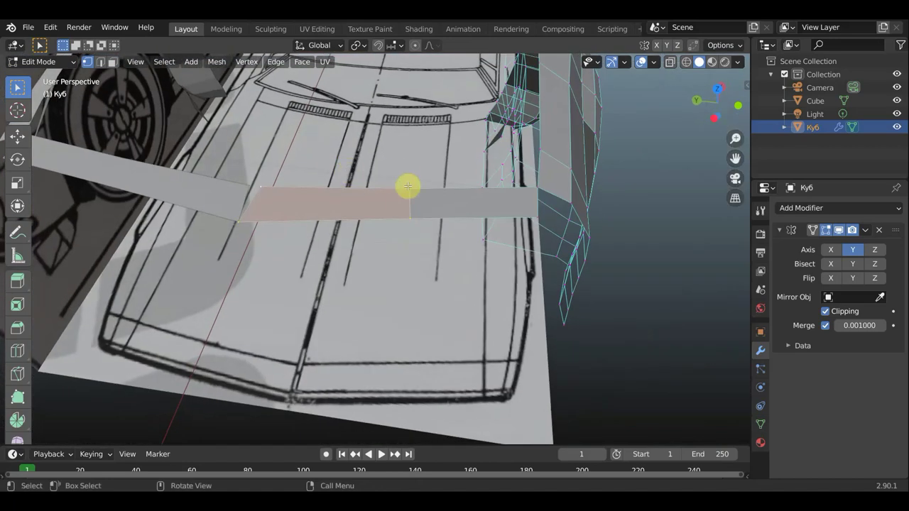
pyautogui.press('KP_7')
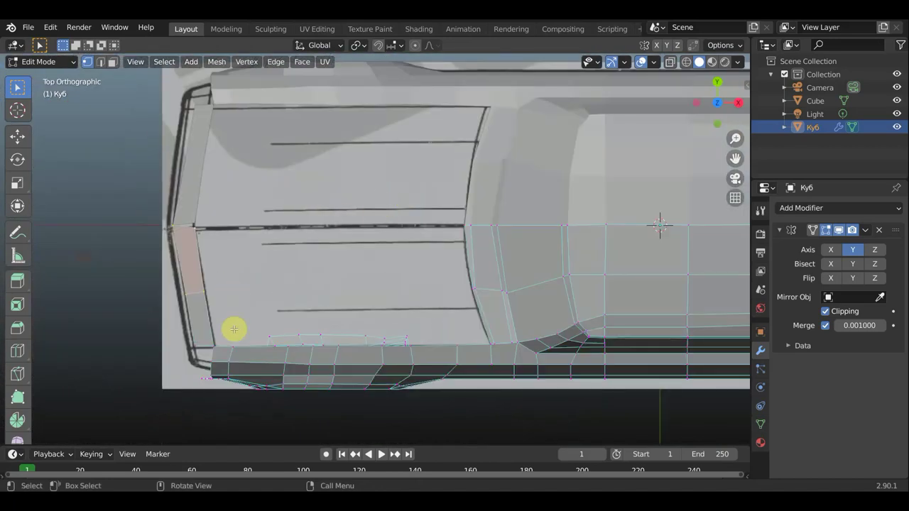
# Snap the front corner vertex onto the outline and extend the edge to the lower corner's outer outline.
pyautogui.scroll(2, 352, 290)
pyautogui.scroll(1, 336, 290)
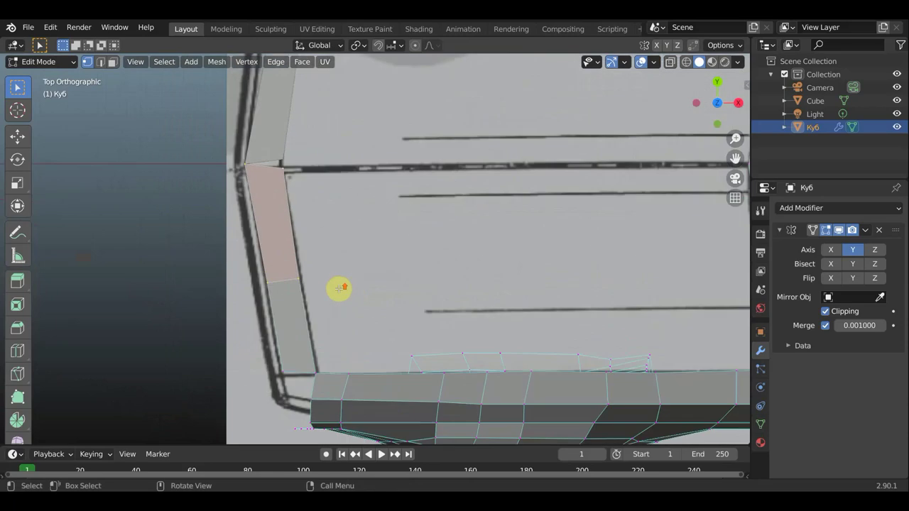
pyautogui.scroll(2, 355, 282)
pyautogui.scroll(1, 418, 247)
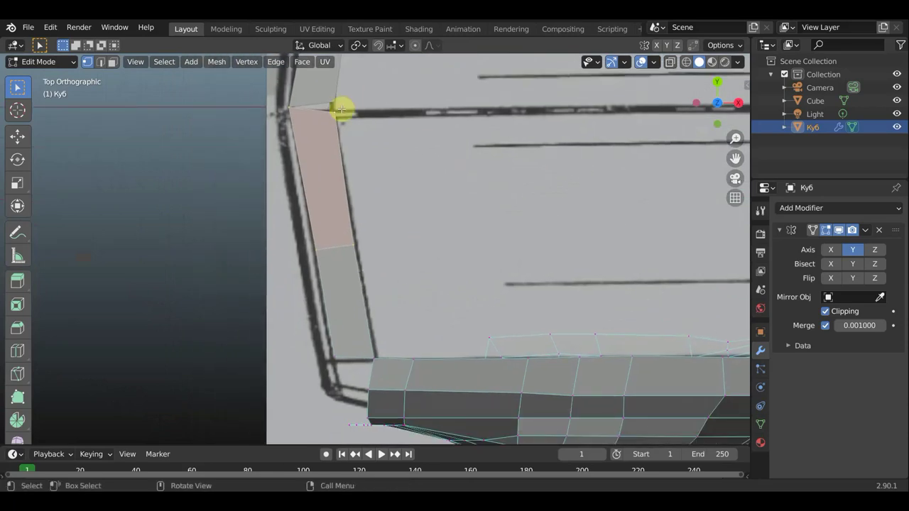
pyautogui.press('g')
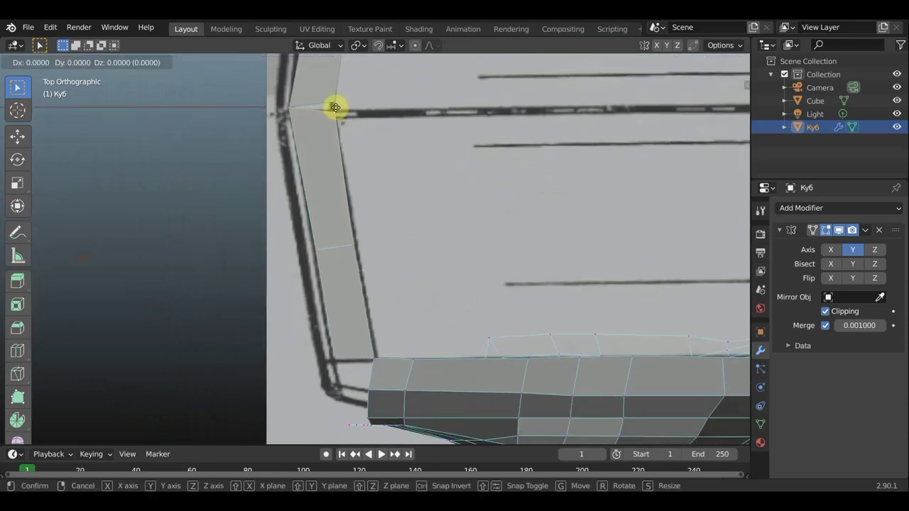
pyautogui.click(334, 103)
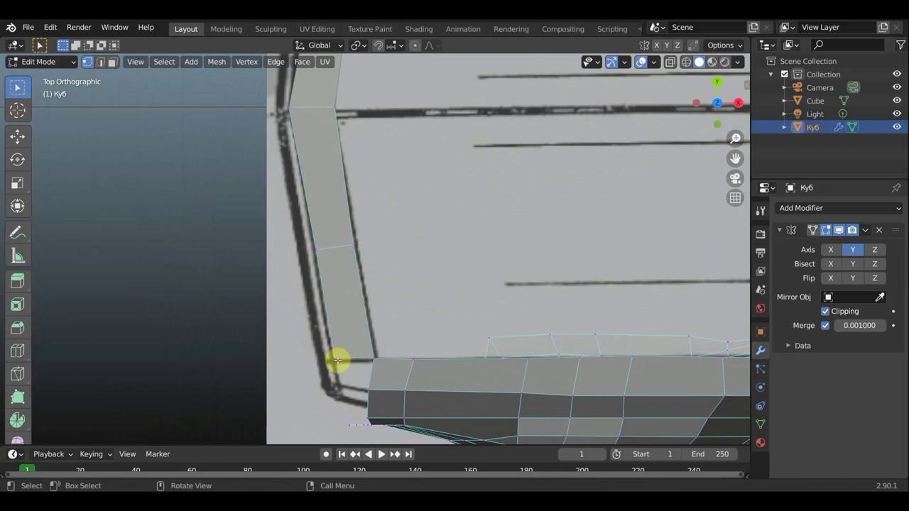
pyautogui.press('g')
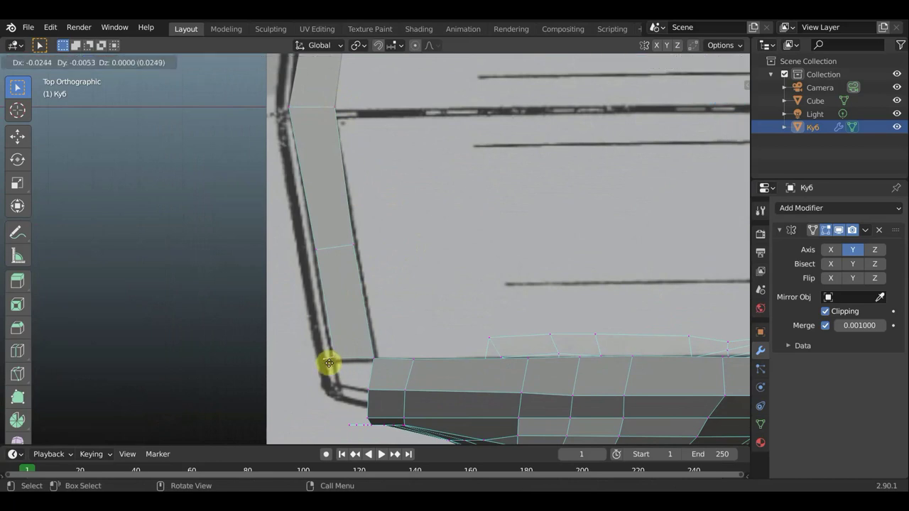
pyautogui.click(328, 362)
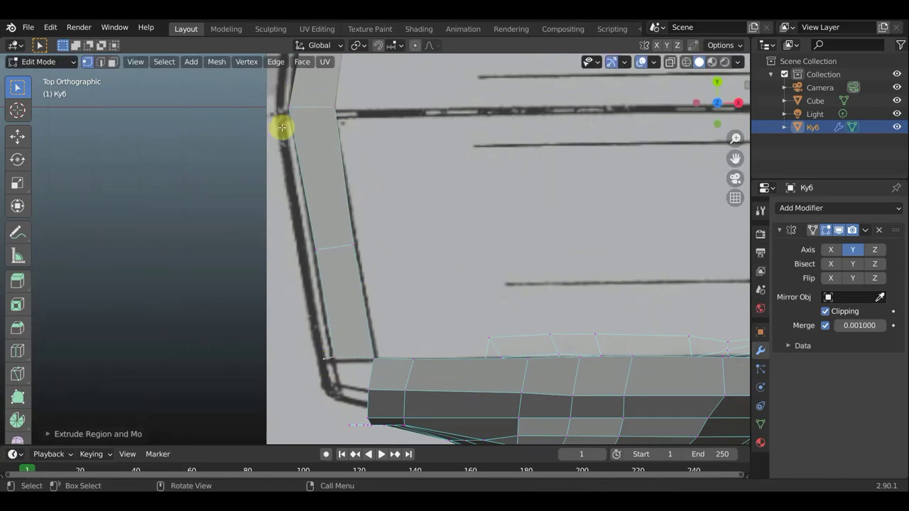
pyautogui.press('g')
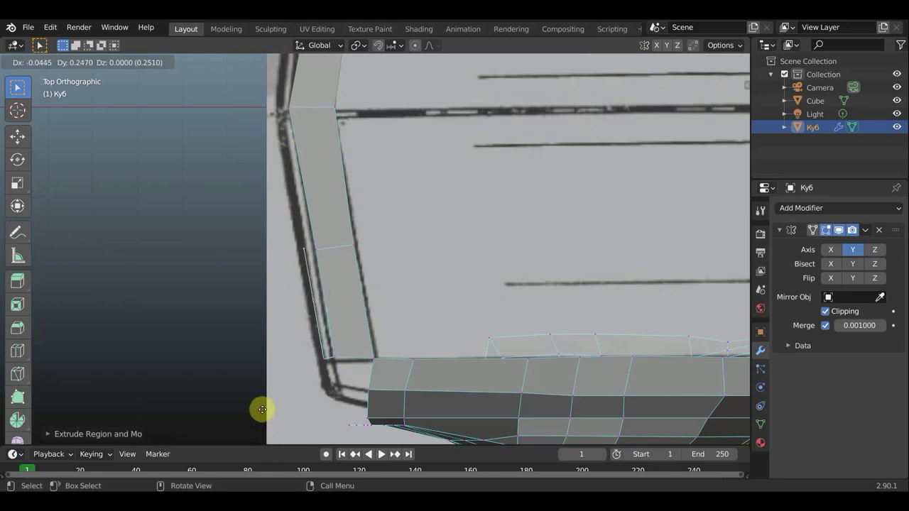
pyautogui.click(261, 412)
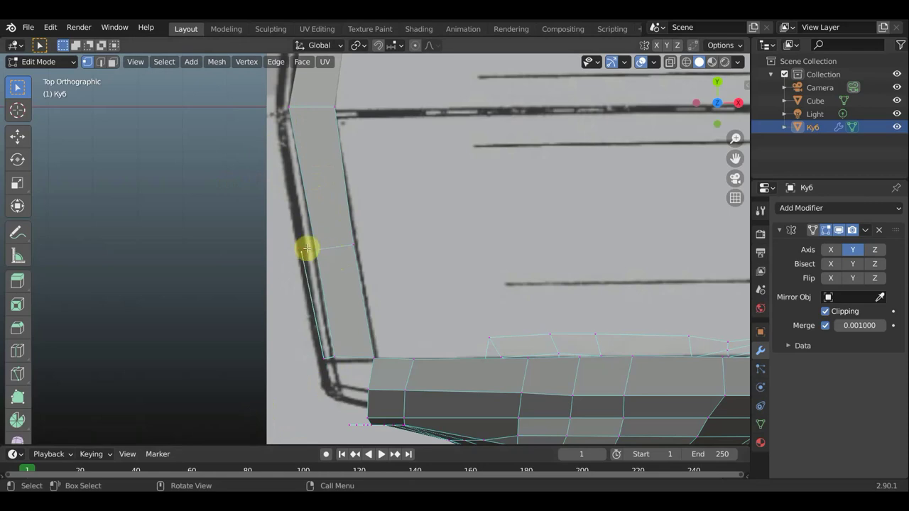
# Move the outer vertex up the bumper outline, select the lower outer edge, and orbit to check.
pyautogui.moveTo(302, 254); pyautogui.dragTo(280, 98)
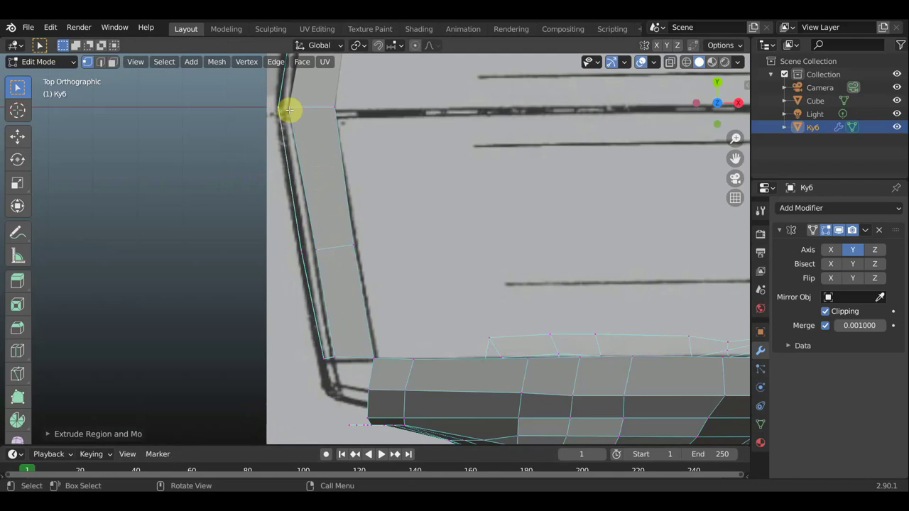
pyautogui.click(288, 107)
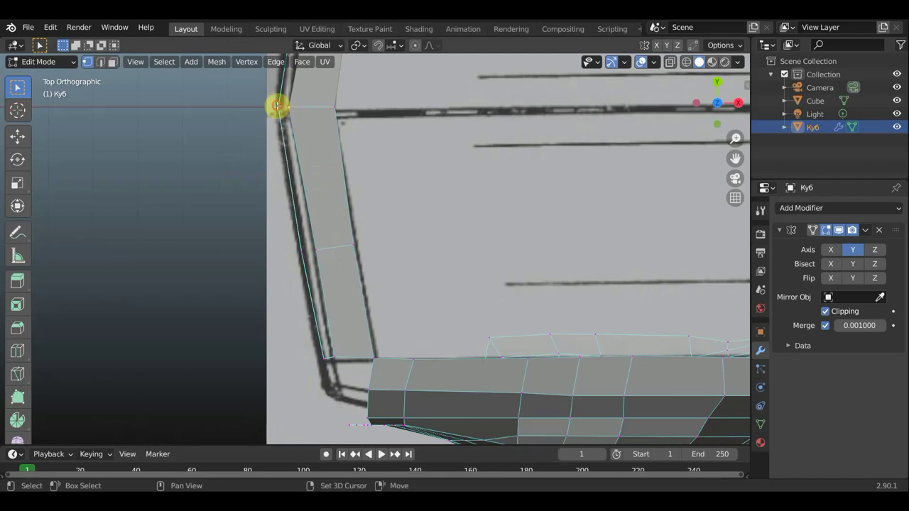
pyautogui.keyDown('shift'); pyautogui.click(302, 250); pyautogui.keyUp('shift')
pyautogui.click(302, 250)
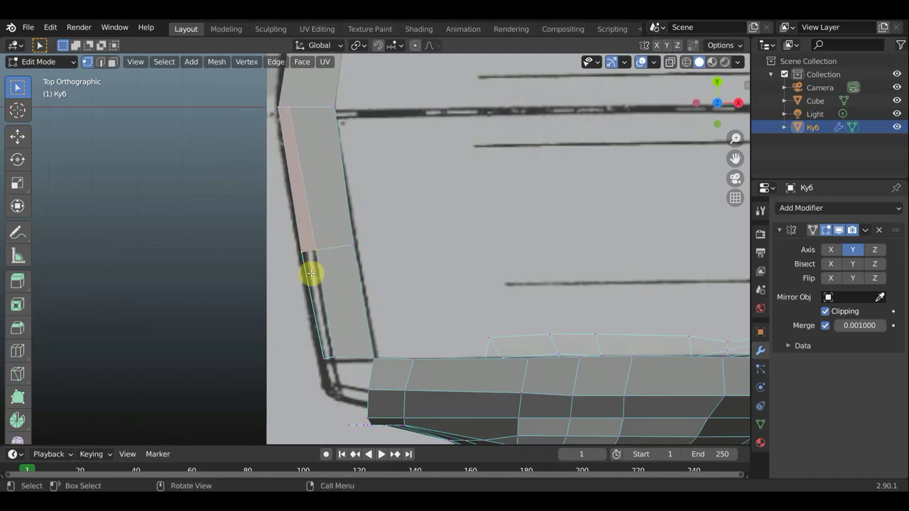
pyautogui.keyDown('shift'); pyautogui.click(325, 360); pyautogui.keyUp('shift')
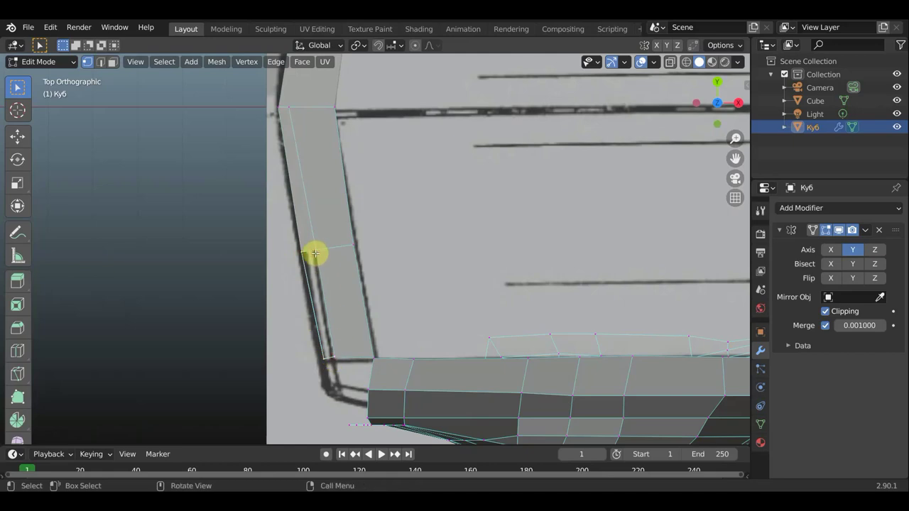
pyautogui.moveTo(339, 284)
pyautogui.mouseDown(button='middle')
pyautogui.moveTo(355, 252)
pyautogui.moveTo(343, 223)
pyautogui.moveTo(403, 364)
pyautogui.moveTo(411, 61)
pyautogui.moveTo(416, 116)
pyautogui.mouseUp(button='middle')
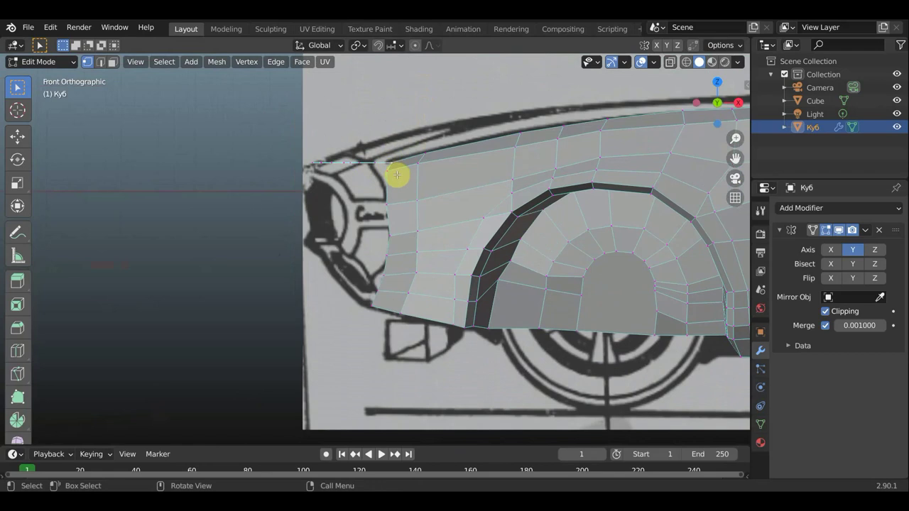
# Move the upper front-edge vertices onto the headlight outline in front view.
pyautogui.press('g')
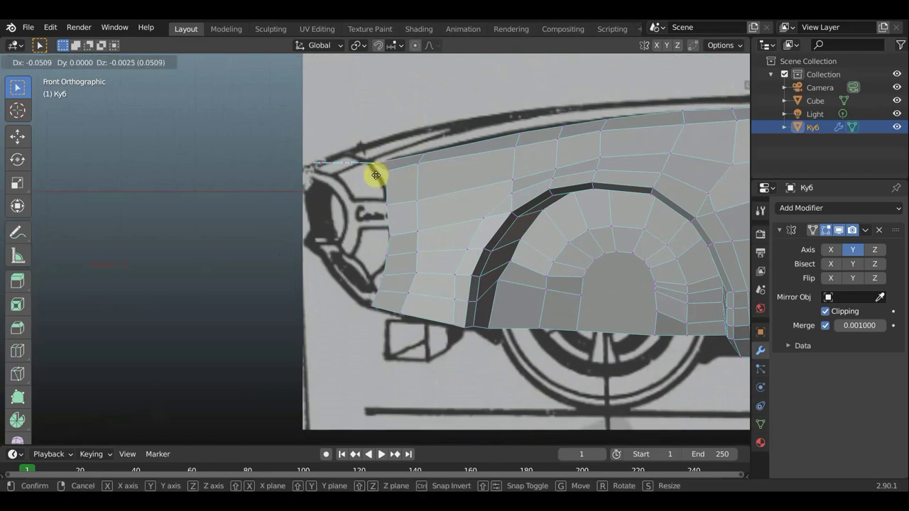
pyautogui.click(375, 174)
pyautogui.press('g')
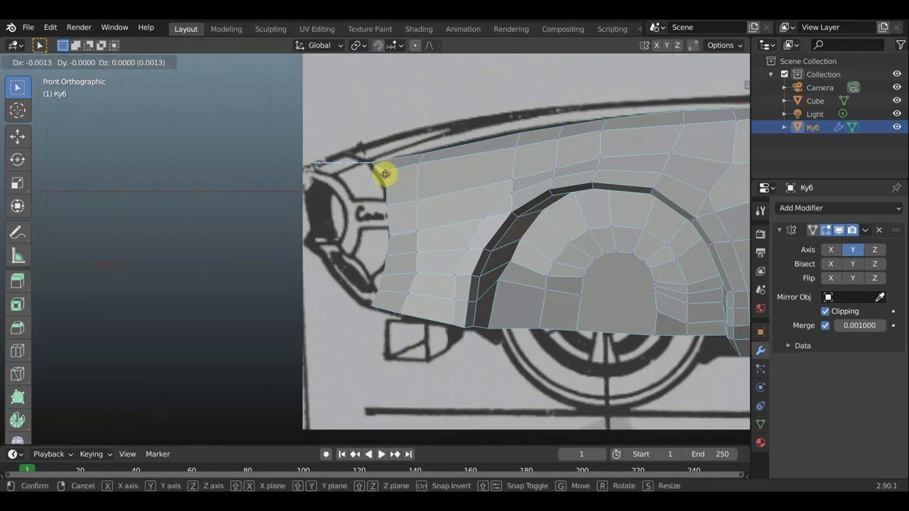
pyautogui.click(378, 177)
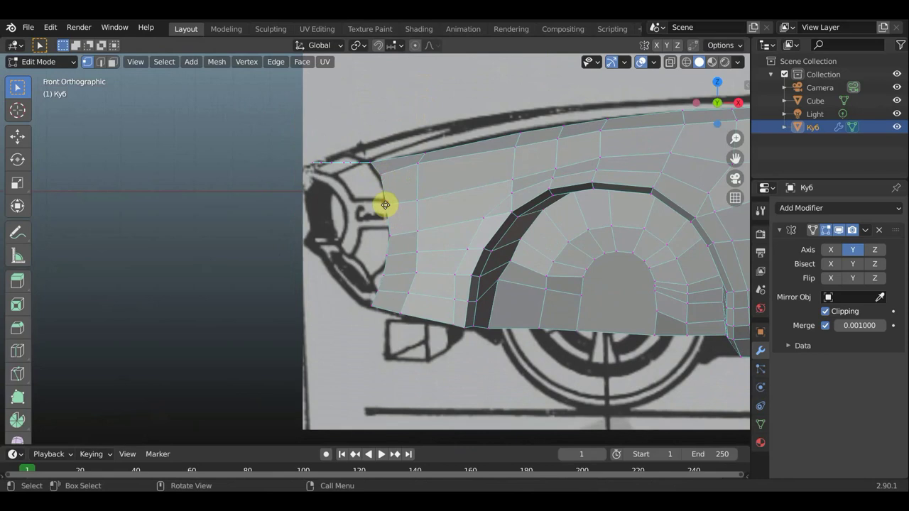
pyautogui.press('g')
pyautogui.click(390, 205)
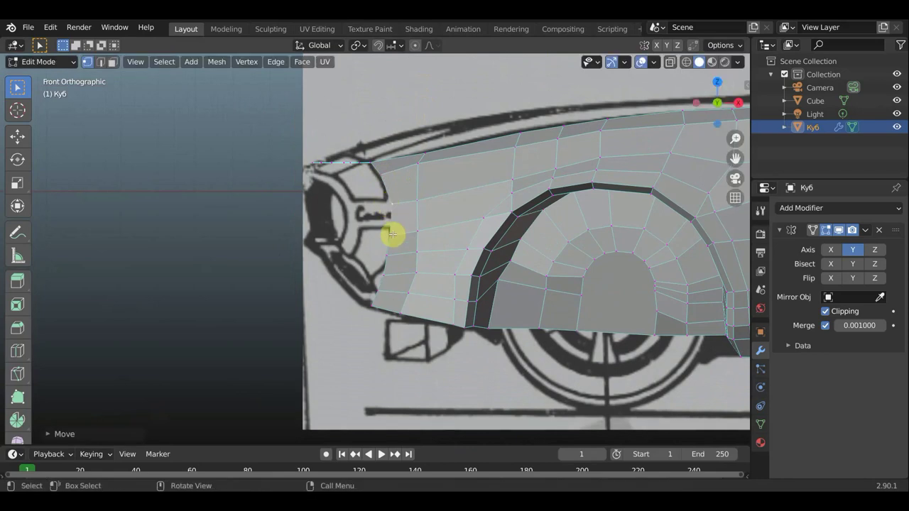
pyautogui.press('g')
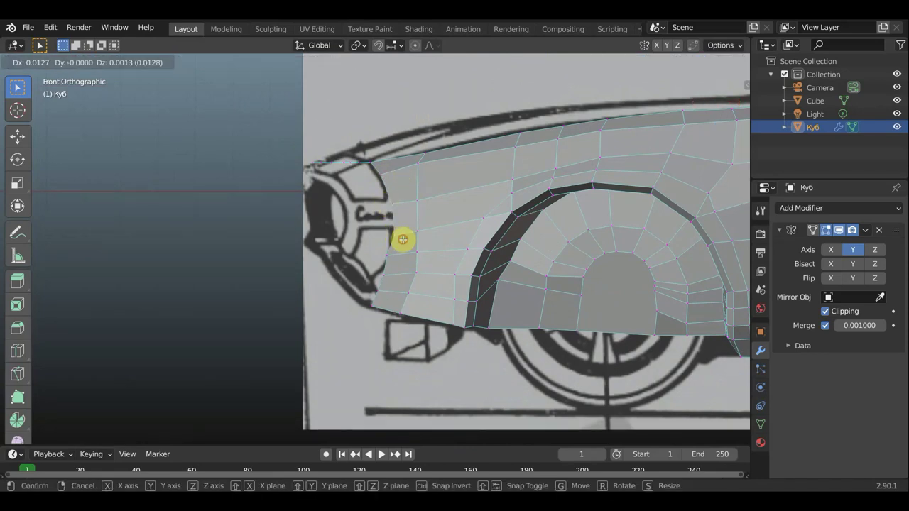
pyautogui.click(402, 239)
# Move the lower front-edge vertices down to the bottom corner along the headlight outline.
pyautogui.press('g')
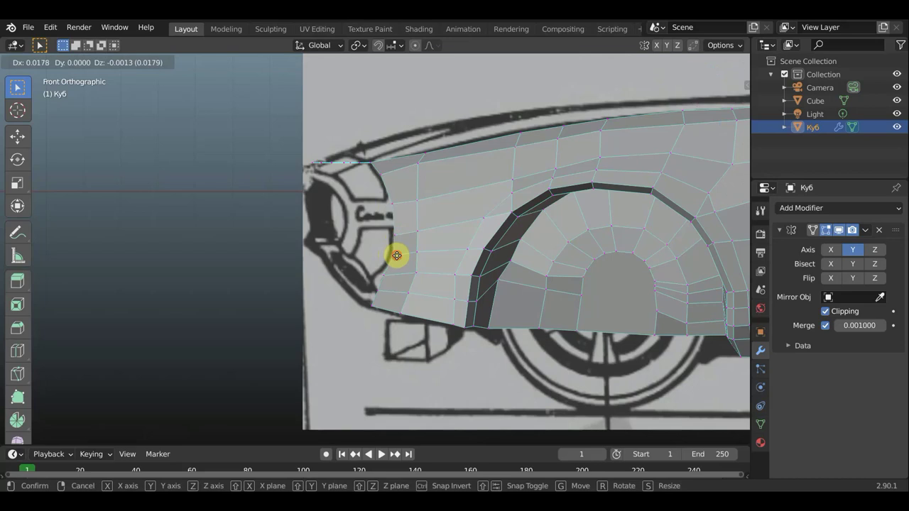
pyautogui.click(395, 256)
pyautogui.press('g')
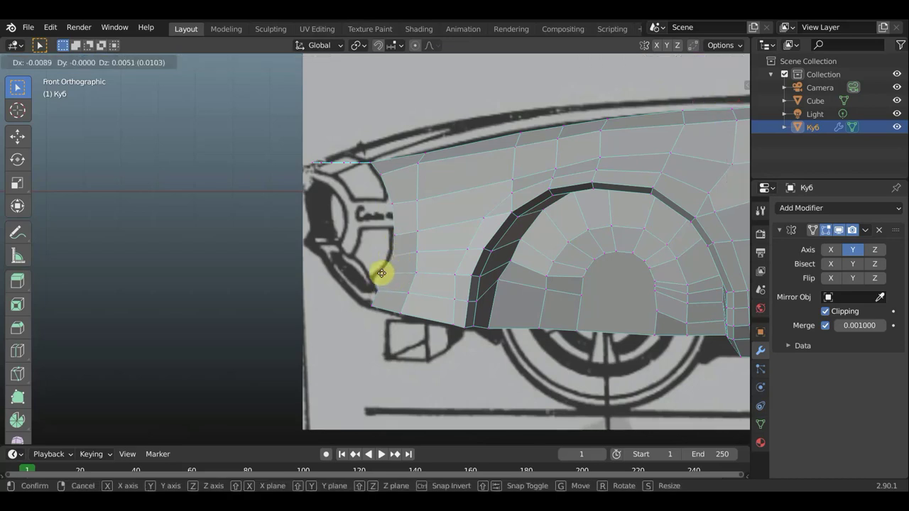
pyautogui.click(382, 273)
pyautogui.press('g')
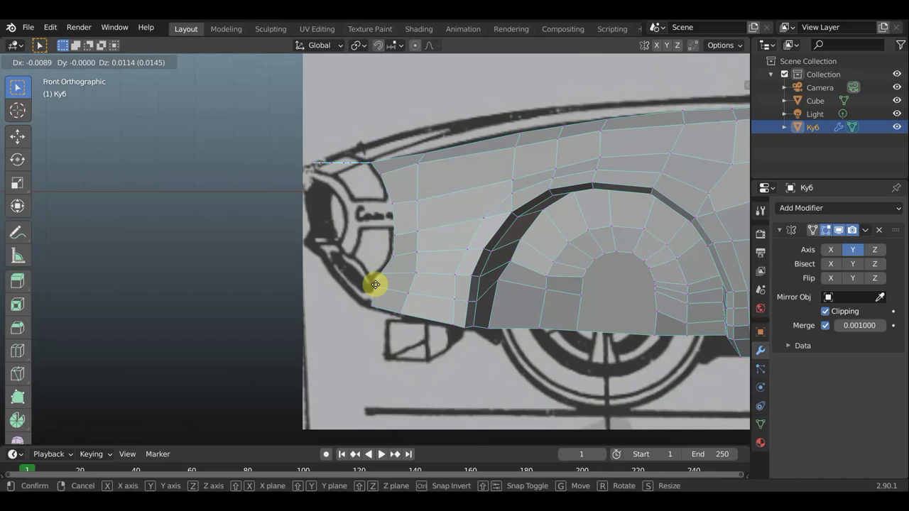
pyautogui.click(374, 279)
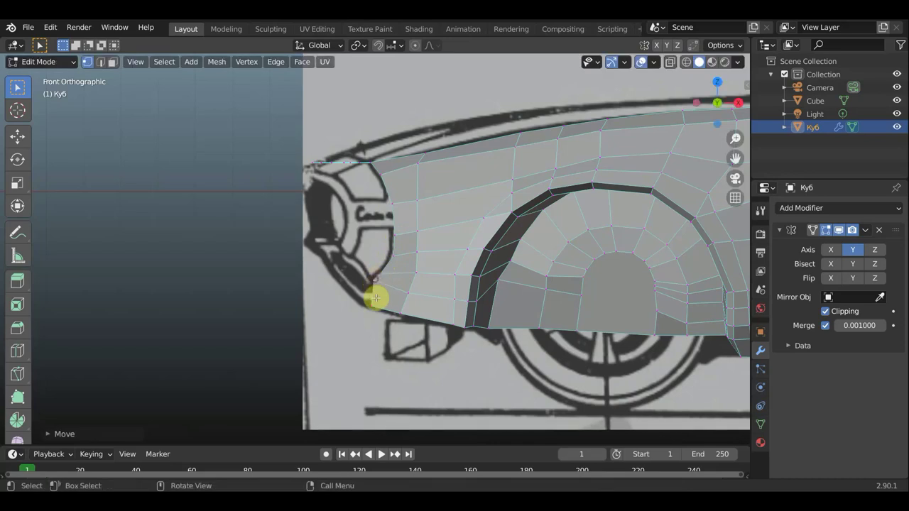
pyautogui.press('g')
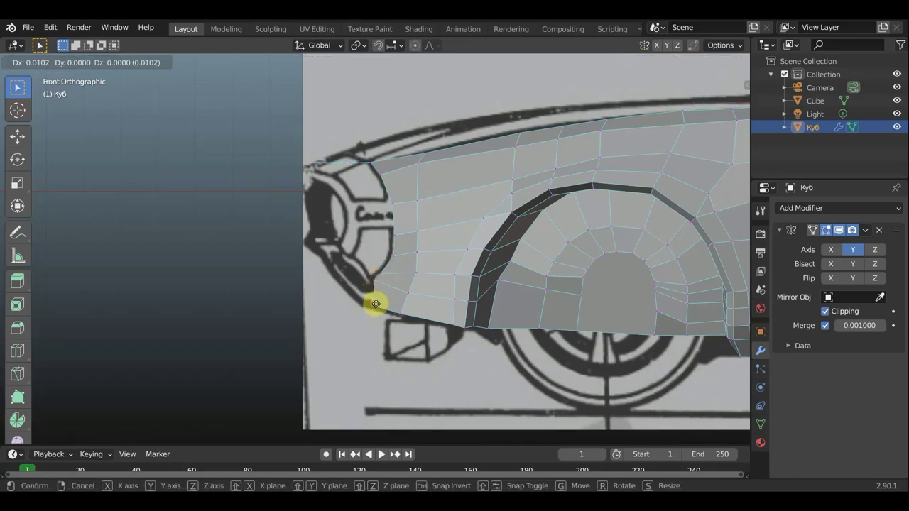
pyautogui.click(376, 303)
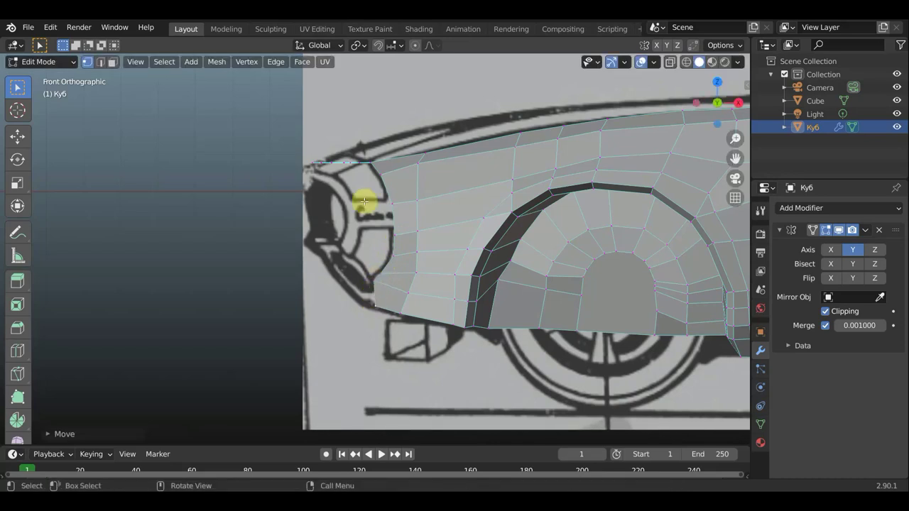
# Orbit into perspective and adjust the selected hood strip vertices.
pyautogui.moveTo(325, 163)
pyautogui.mouseDown(button='middle')
pyautogui.moveTo(375, 205)
pyautogui.moveTo(345, 178)
pyautogui.mouseUp(button='middle')
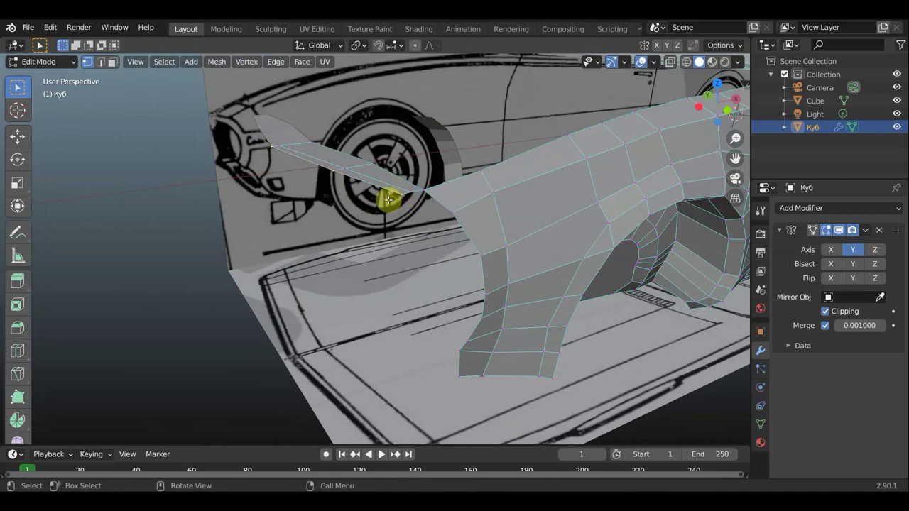
pyautogui.moveTo(391, 197); pyautogui.dragTo(373, 184, button='middle')
pyautogui.press('g')
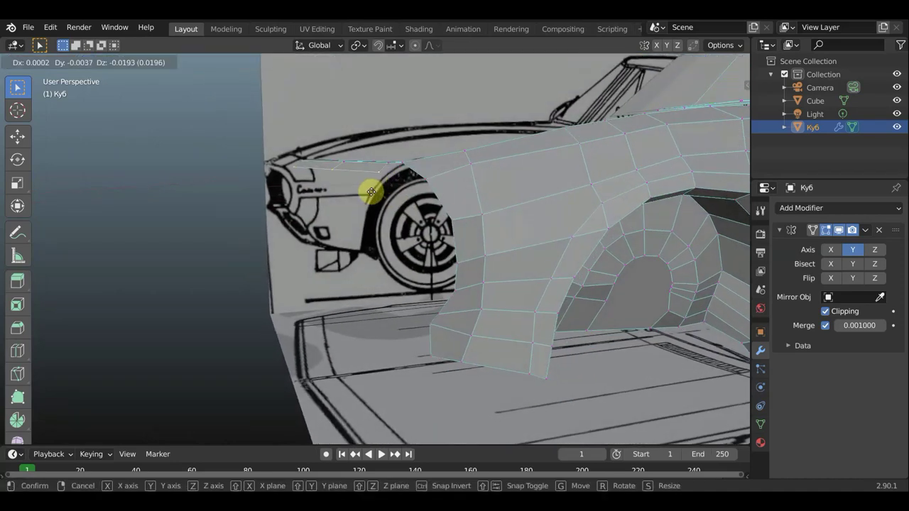
pyautogui.click(370, 191)
# Select the hood strip's tip vertex and cut an edge loop across the body.
pyautogui.moveTo(372, 192); pyautogui.dragTo(376, 225, button='middle')
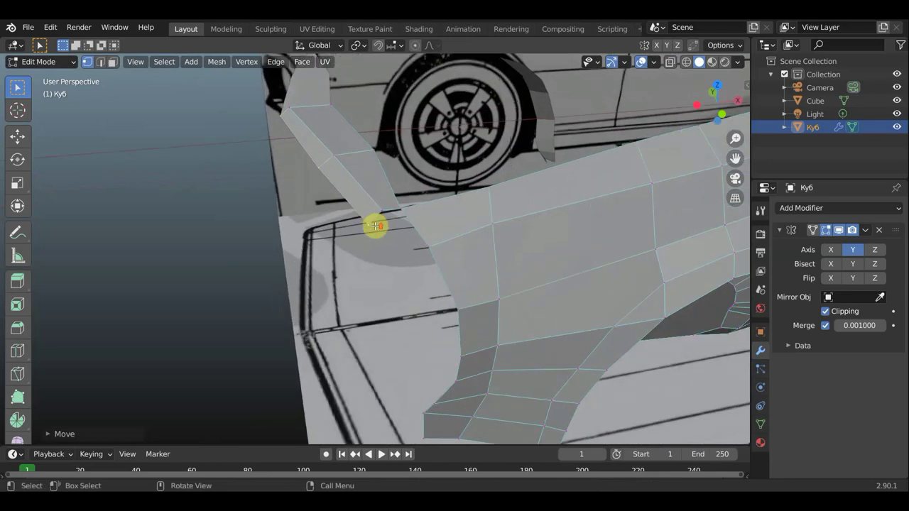
pyautogui.scroll(2, 408, 235)
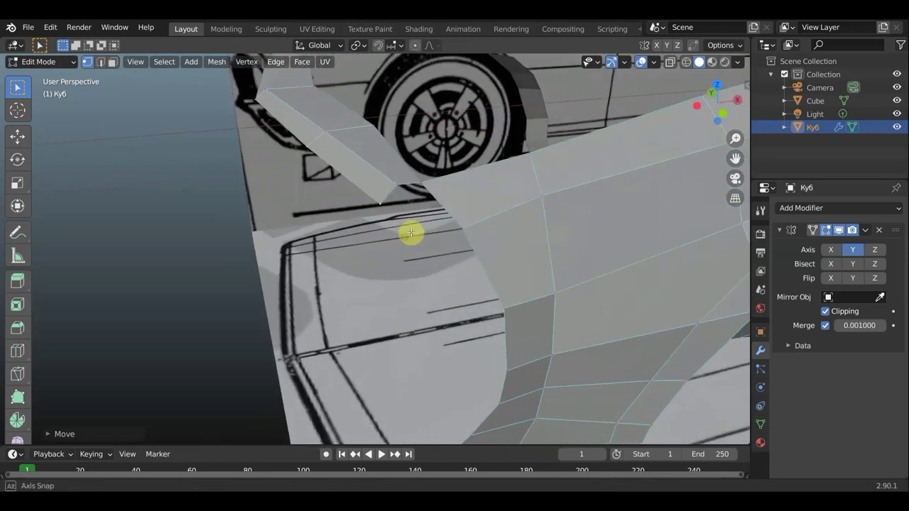
pyautogui.click(381, 204)
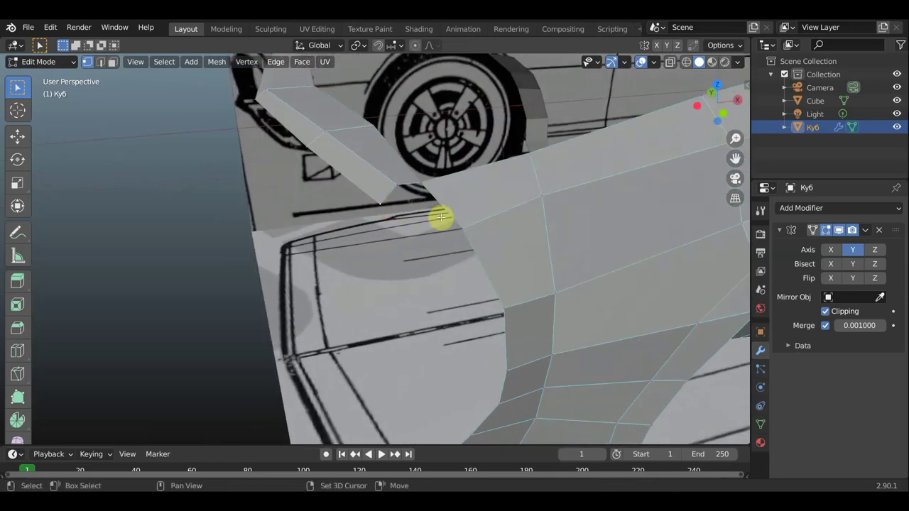
pyautogui.scroll(-2, 458, 204)
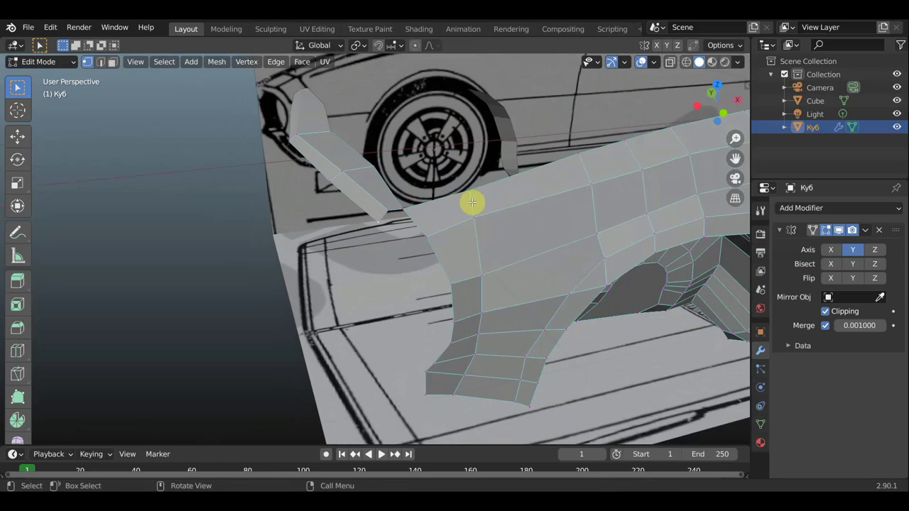
pyautogui.click(19, 350)
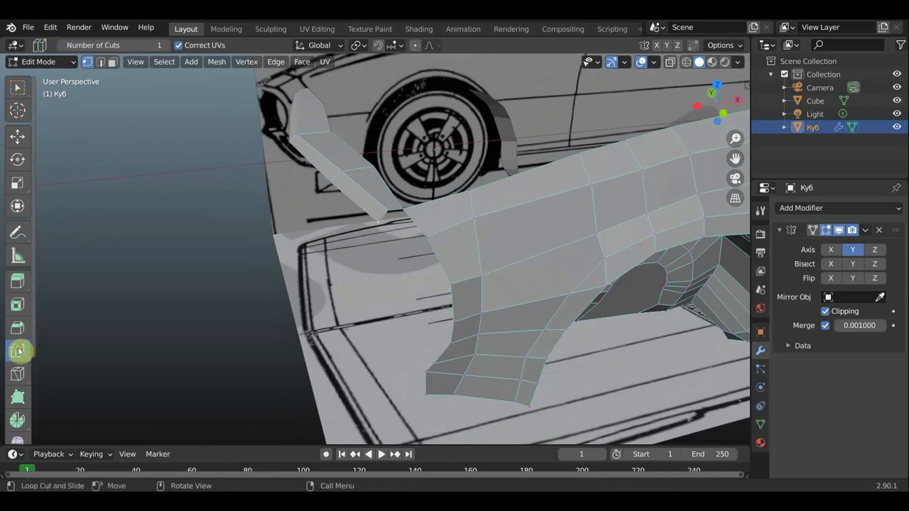
pyautogui.click(426, 223)
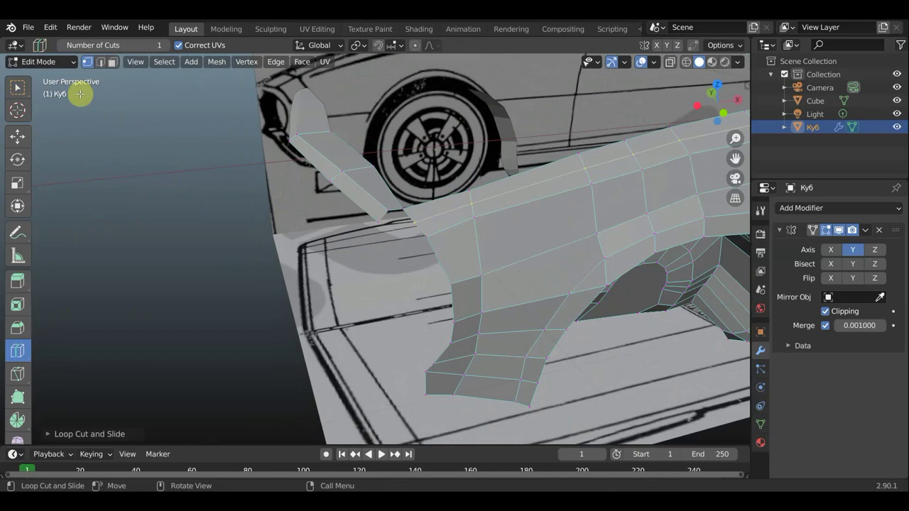
pyautogui.click(17, 88)
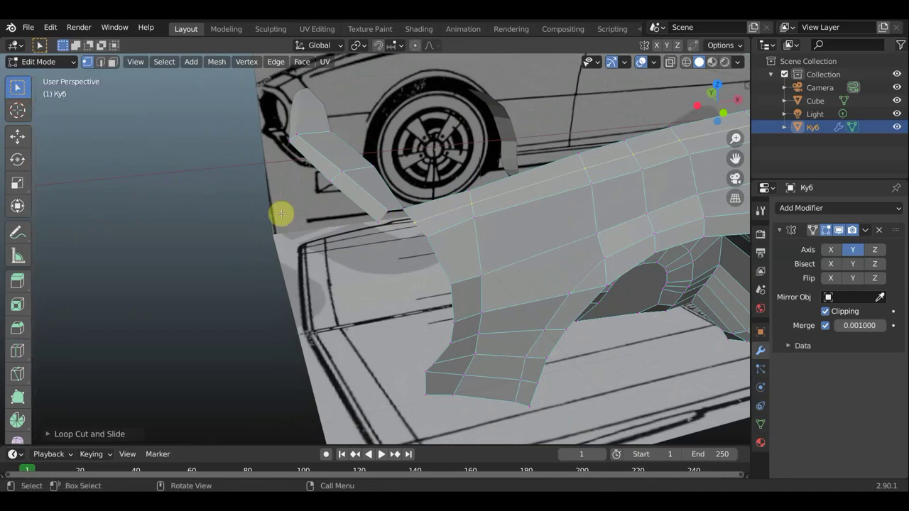
# Extrude a vertex from the new edge loop and position it, then move the strip's end vertex.
pyautogui.click(413, 224)
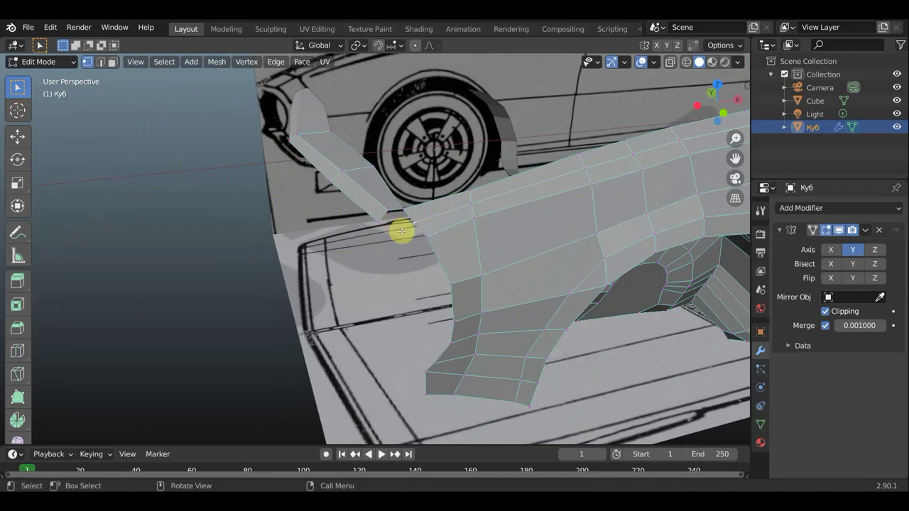
pyautogui.press('g')
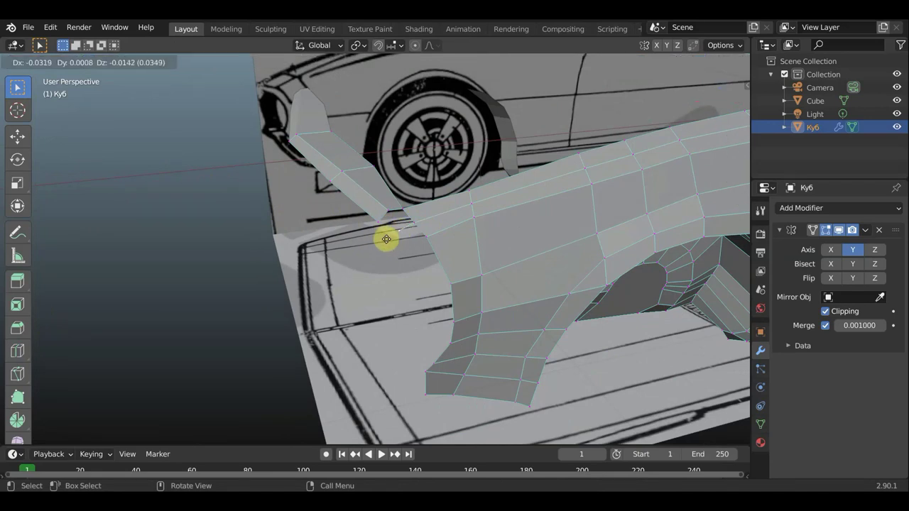
pyautogui.click(389, 236)
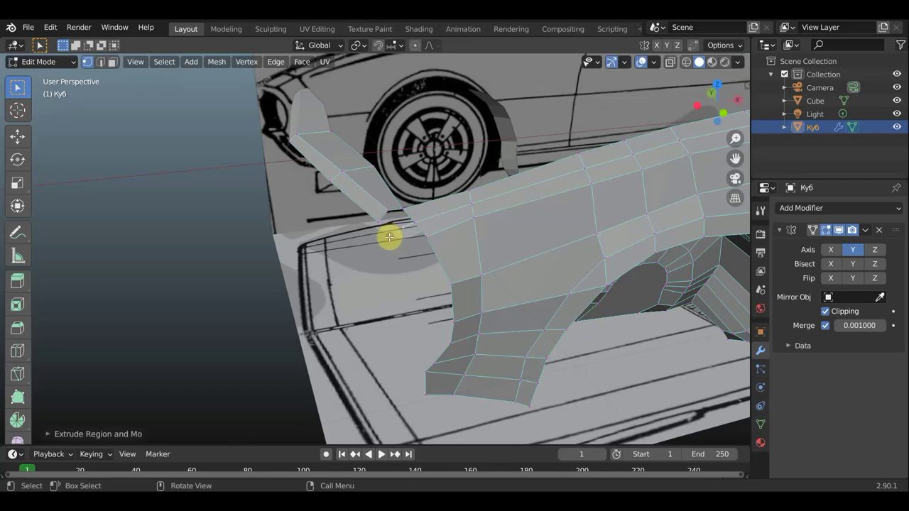
pyautogui.press('g')
pyautogui.click(384, 244)
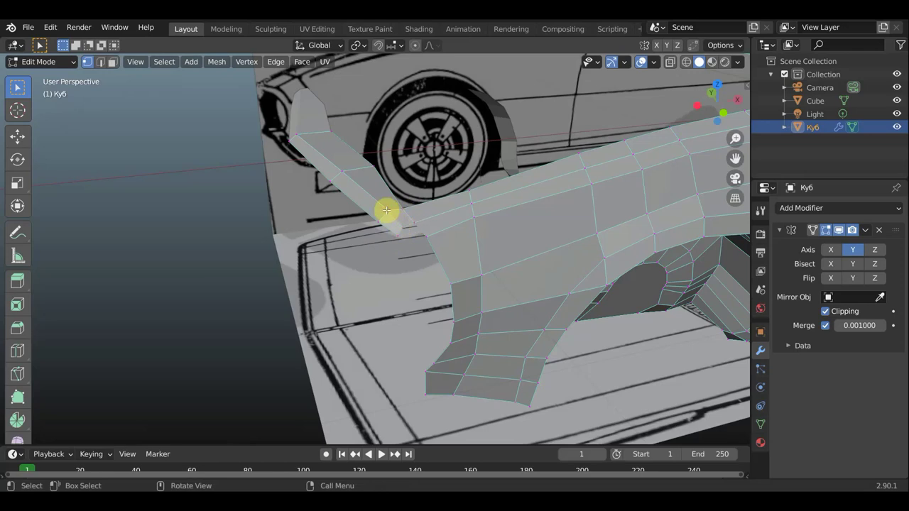
pyautogui.press('g')
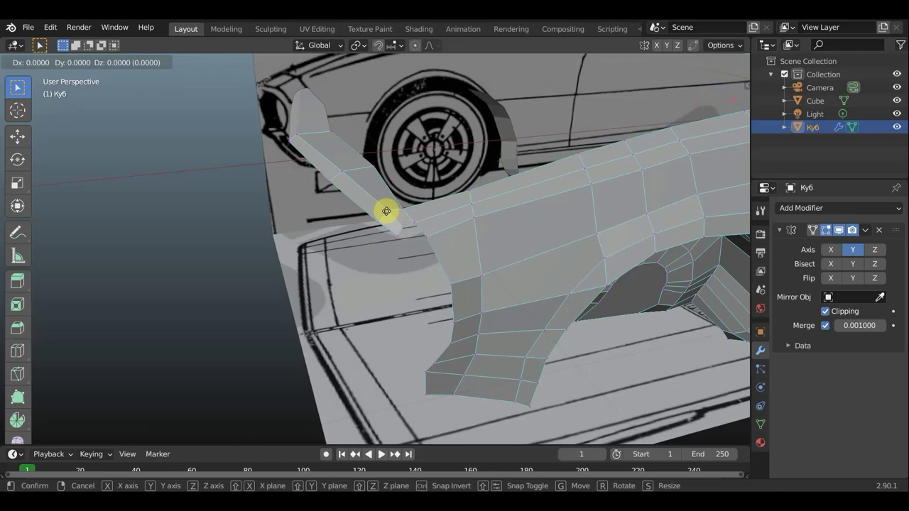
# Orbit around the car mesh and switch to Front Orthographic view with Numpad 1.
pyautogui.moveTo(384, 215)
pyautogui.mouseDown(button='middle')
pyautogui.moveTo(484, 216)
pyautogui.moveTo(435, 195)
pyautogui.mouseUp(button='middle')
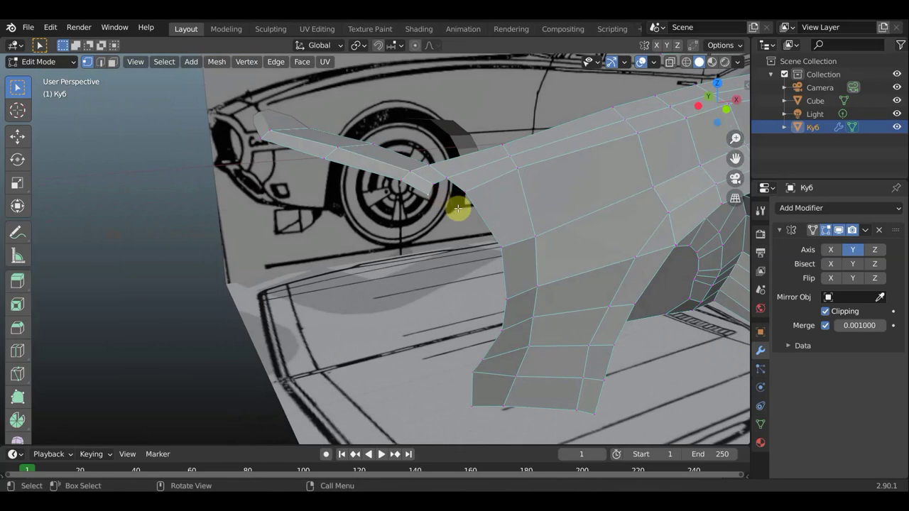
pyautogui.moveTo(481, 219); pyautogui.dragTo(451, 210, button='middle')
pyautogui.press('KP_1')
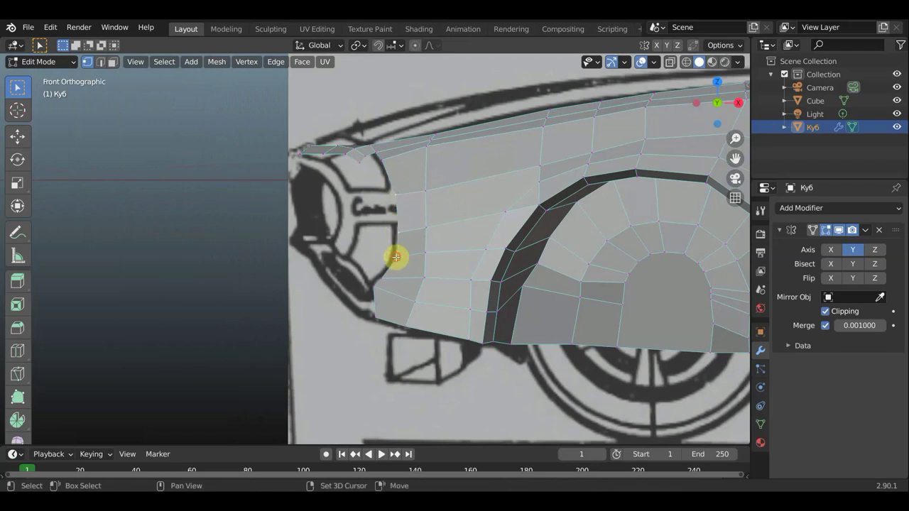
# Shift a front-edge vertex onto the outline and extrude the front edge to the headlight.
pyautogui.moveTo(395, 256); pyautogui.dragTo(385, 276)
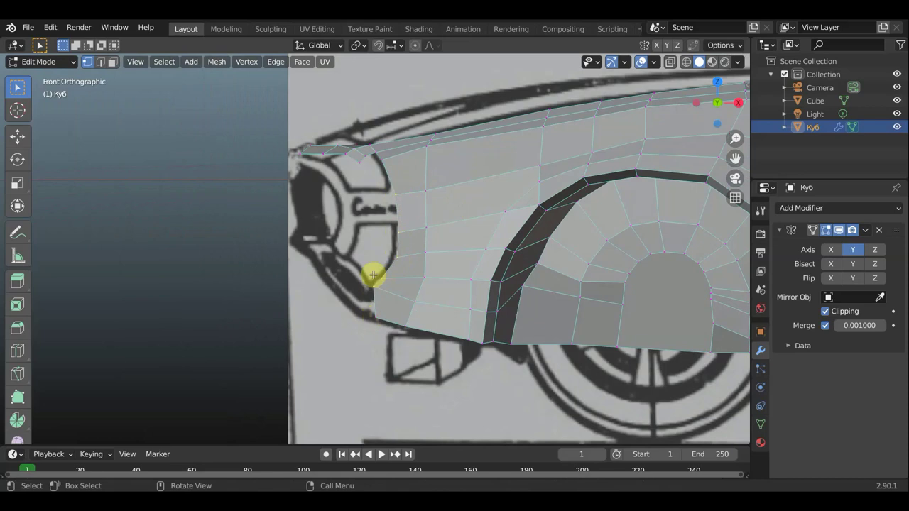
pyautogui.moveTo(374, 263)
pyautogui.mouseDown()
pyautogui.moveTo(328, 263)
pyautogui.moveTo(356, 265)
pyautogui.mouseUp()
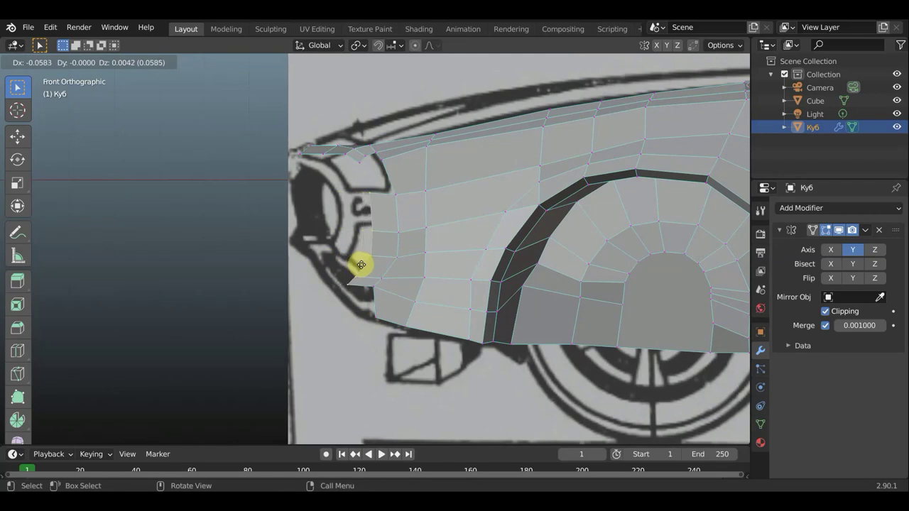
pyautogui.click(359, 263)
pyautogui.press('e')
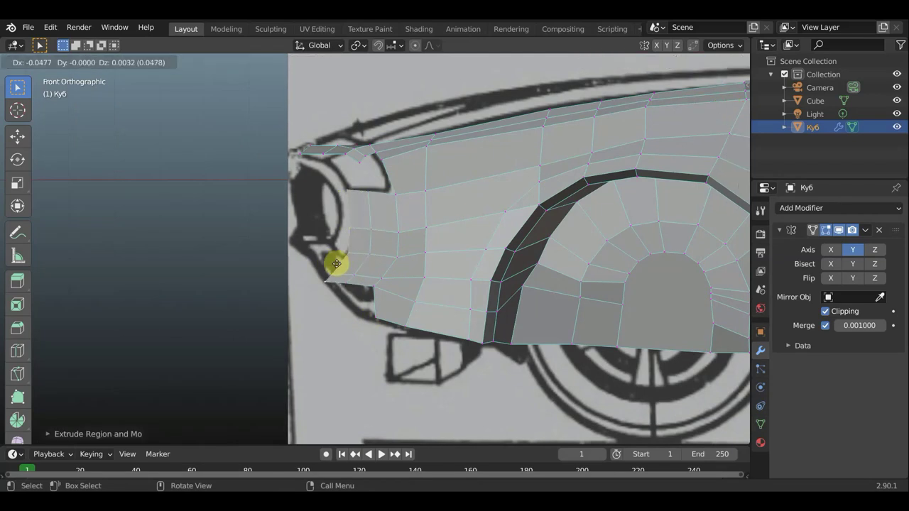
pyautogui.click(331, 264)
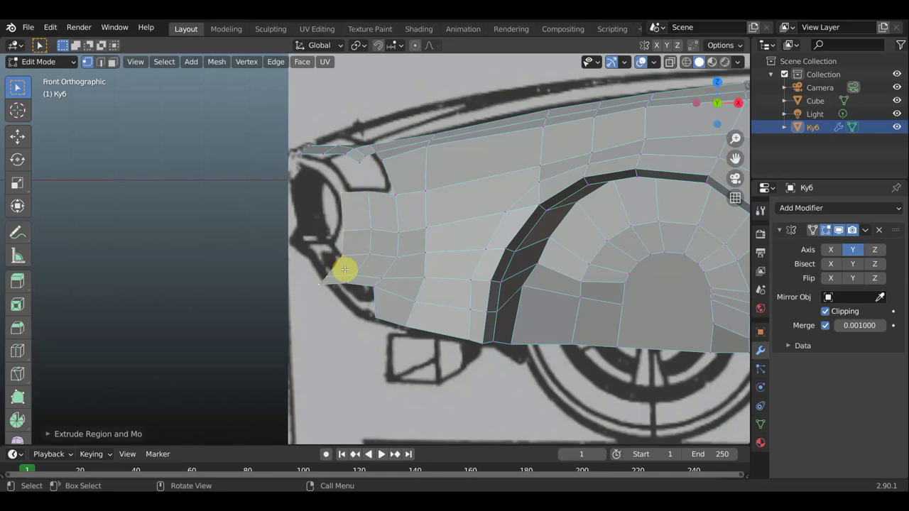
# Reposition the extruded vertices so they follow the headlight outline.
pyautogui.press('g')
pyautogui.click(344, 234)
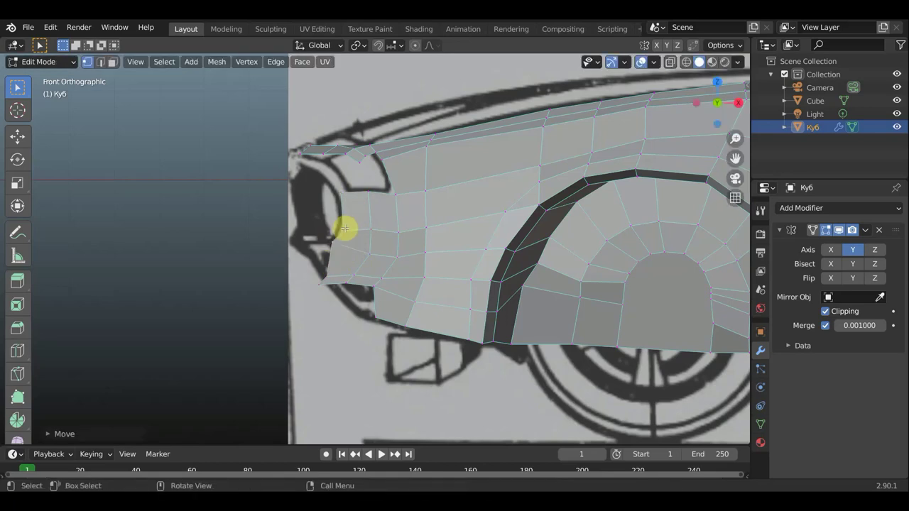
pyautogui.press('g')
pyautogui.click(329, 268)
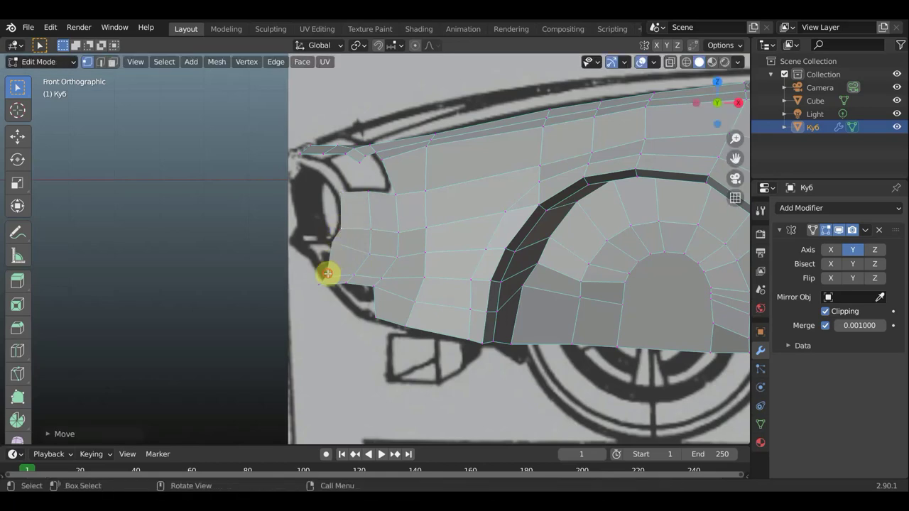
pyautogui.press('g')
pyautogui.click(324, 254)
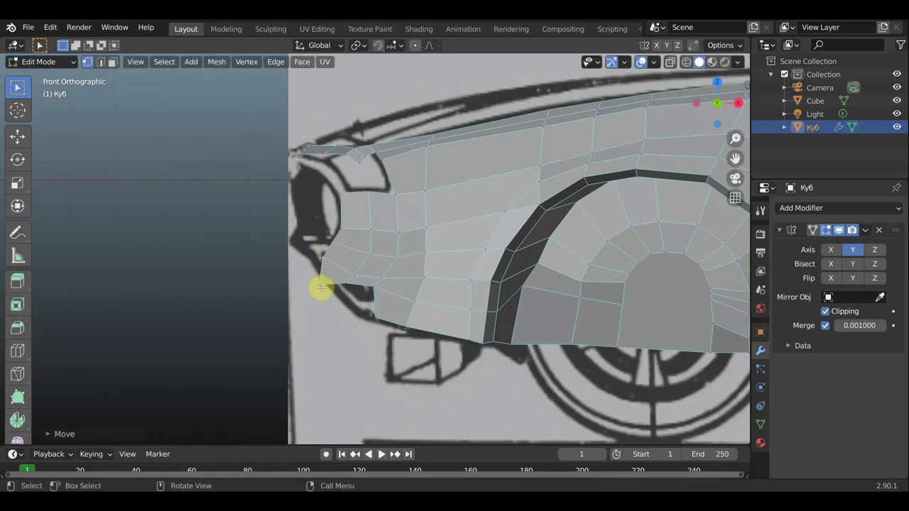
pyautogui.press('g')
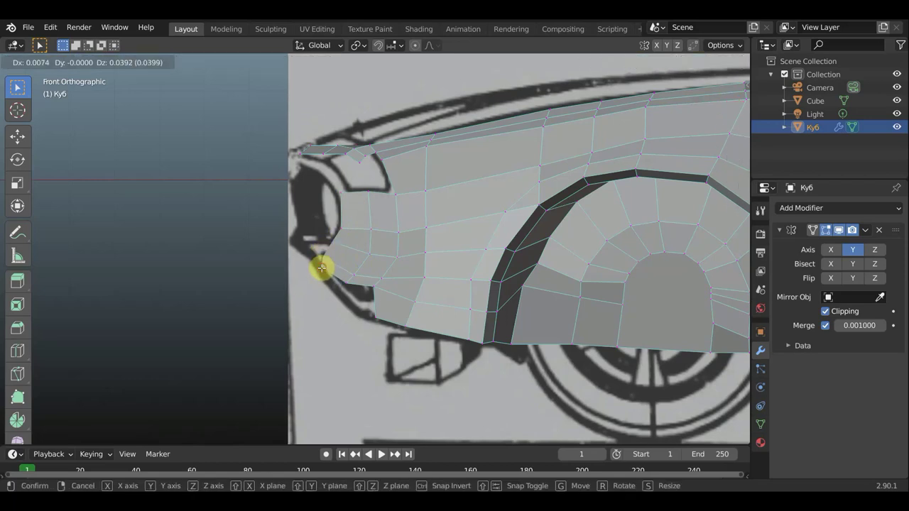
pyautogui.click(321, 268)
pyautogui.press('g')
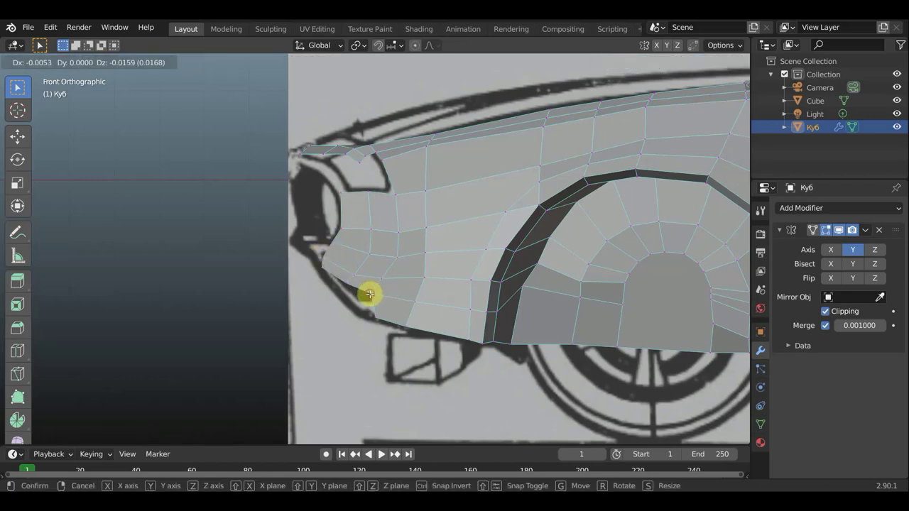
pyautogui.click(369, 294)
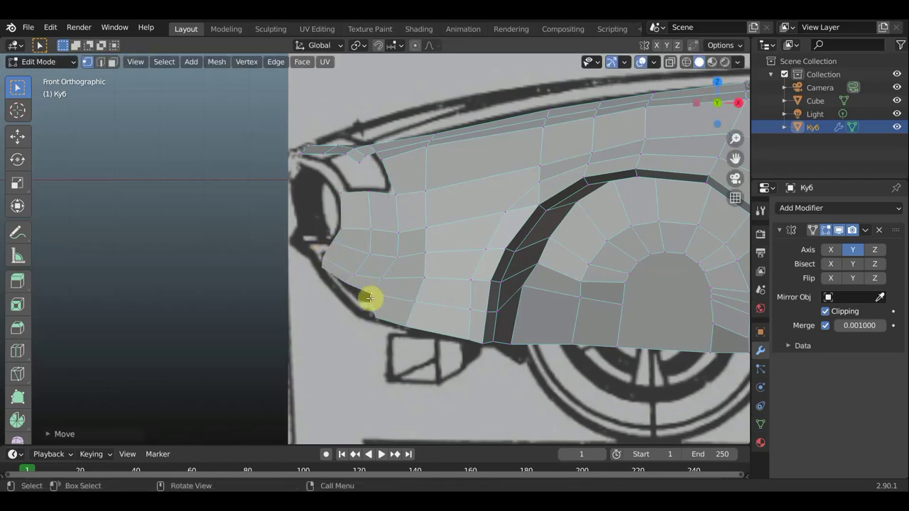
# Select the vertices along the headlight's upper edge and orbit into perspective.
pyautogui.keyDown('shift'); pyautogui.click(363, 164); pyautogui.keyUp('shift')
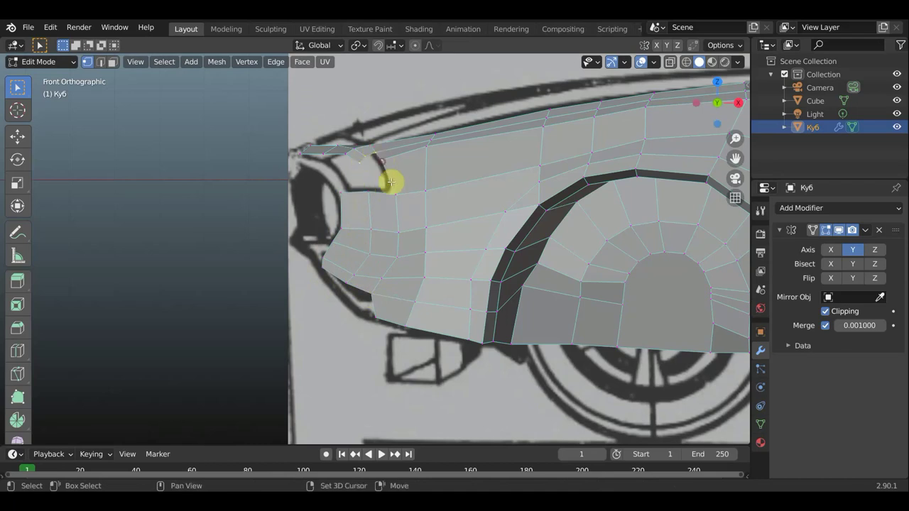
pyautogui.keyDown('shift'); pyautogui.click(395, 191); pyautogui.keyUp('shift')
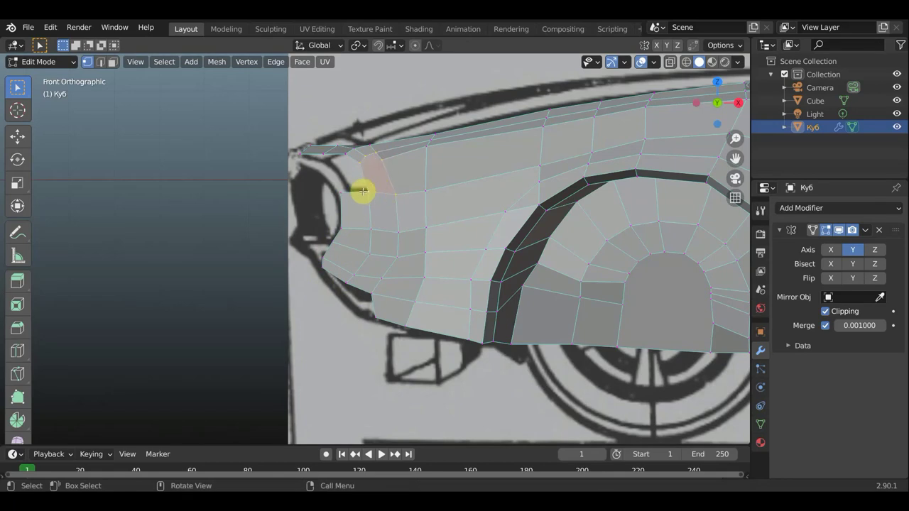
pyautogui.moveTo(377, 193); pyautogui.dragTo(544, 221, button='middle')
# Reposition the corner vertices below the wing joint into a cleaner wheel-arch edge.
pyautogui.click(544, 219)
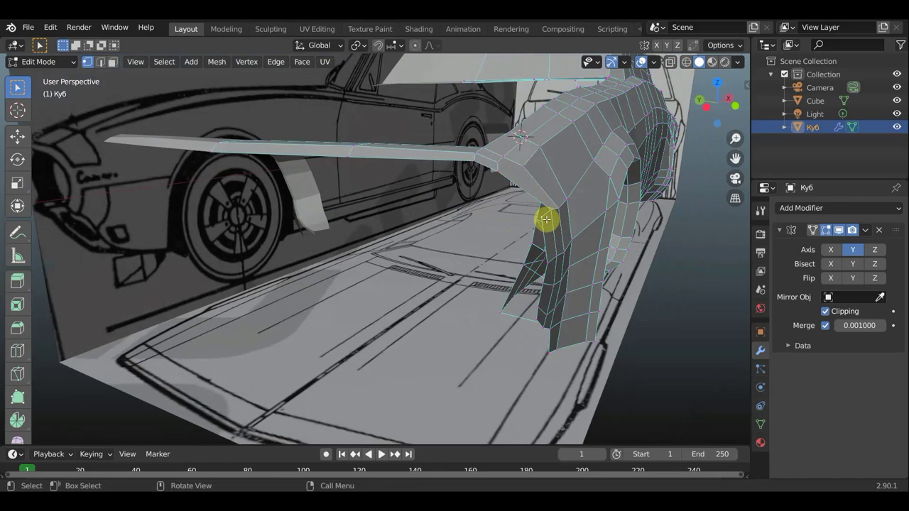
pyautogui.press('g')
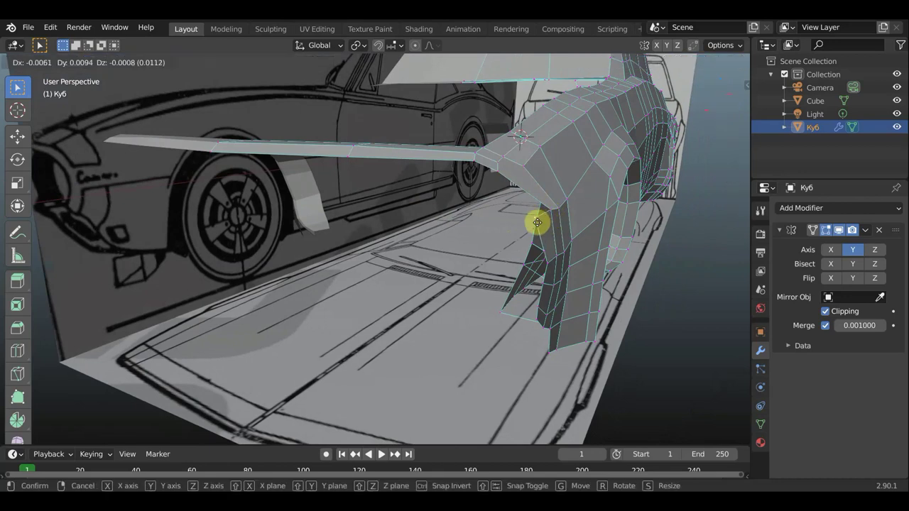
pyautogui.click(538, 222)
pyautogui.press('g')
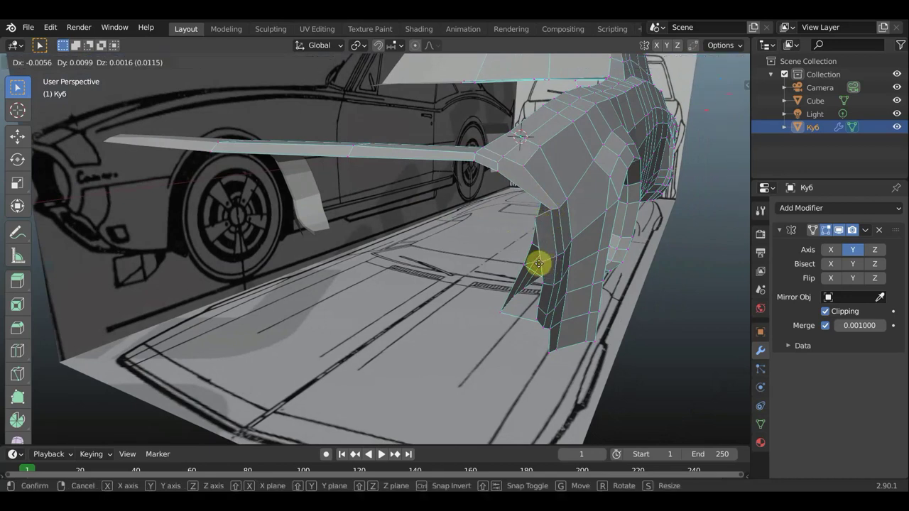
pyautogui.click(545, 283)
pyautogui.press('g')
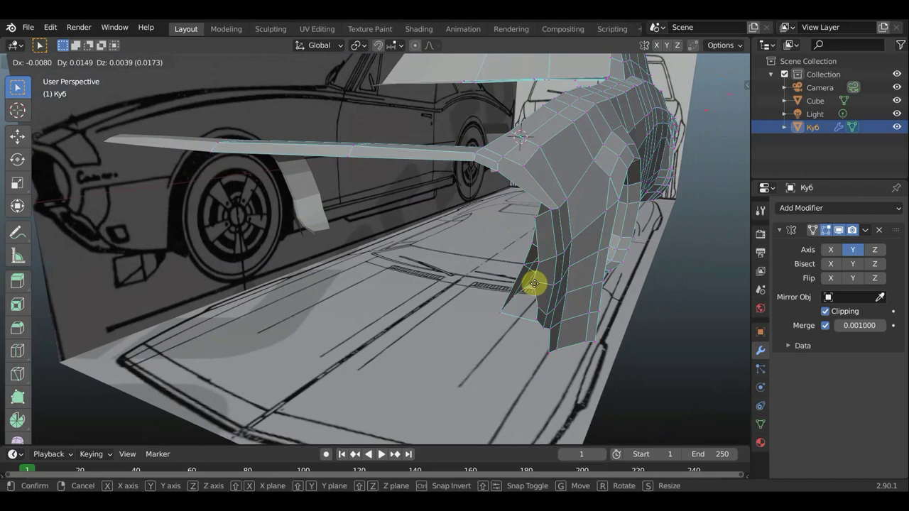
pyautogui.click(541, 294)
pyautogui.press('g')
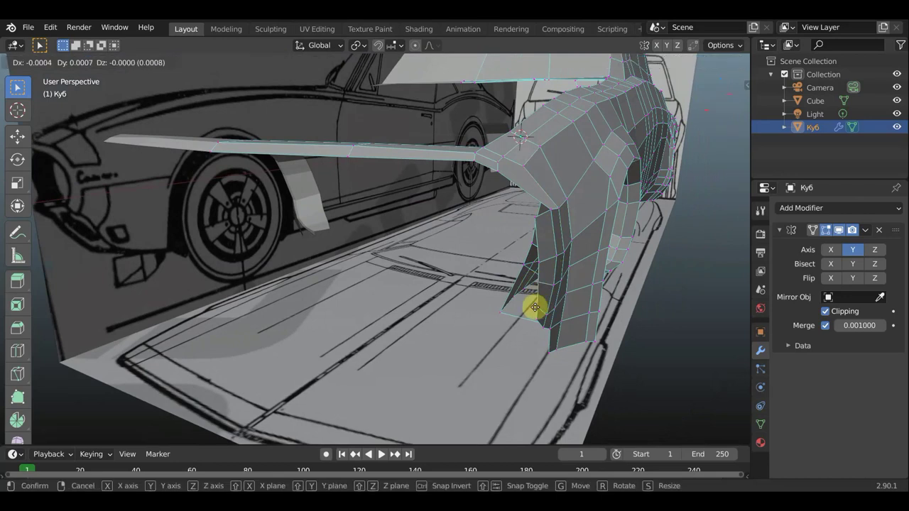
pyautogui.click(534, 306)
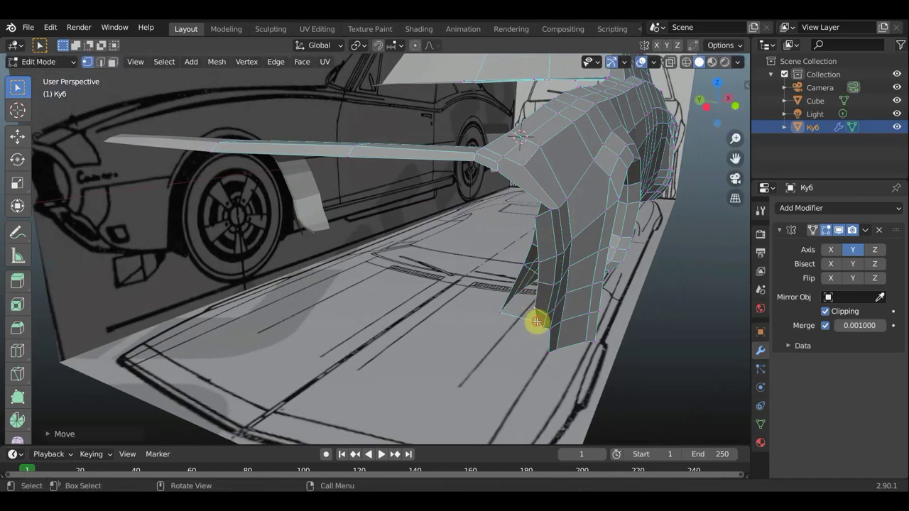
pyautogui.press('g')
pyautogui.click(533, 319)
# Orbit and zoom on the wheel-arch mesh, then switch to Edge select mode.
pyautogui.moveTo(458, 292)
pyautogui.mouseDown(button='middle')
pyautogui.moveTo(400, 311)
pyautogui.moveTo(379, 298)
pyautogui.moveTo(504, 296)
pyautogui.moveTo(481, 294)
pyautogui.moveTo(499, 280)
pyautogui.moveTo(513, 294)
pyautogui.moveTo(518, 325)
pyautogui.moveTo(441, 269)
pyautogui.mouseUp(button='middle')
pyautogui.scroll(2, 438, 273)
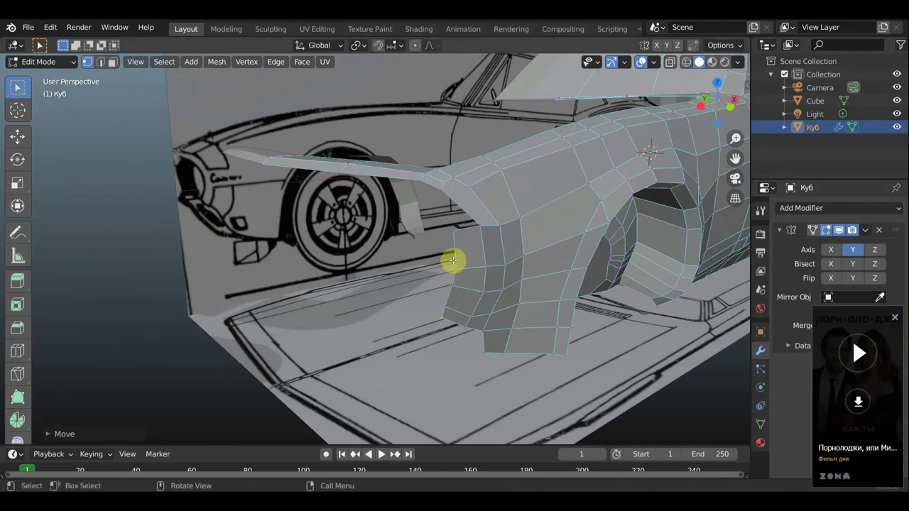
pyautogui.click(101, 61)
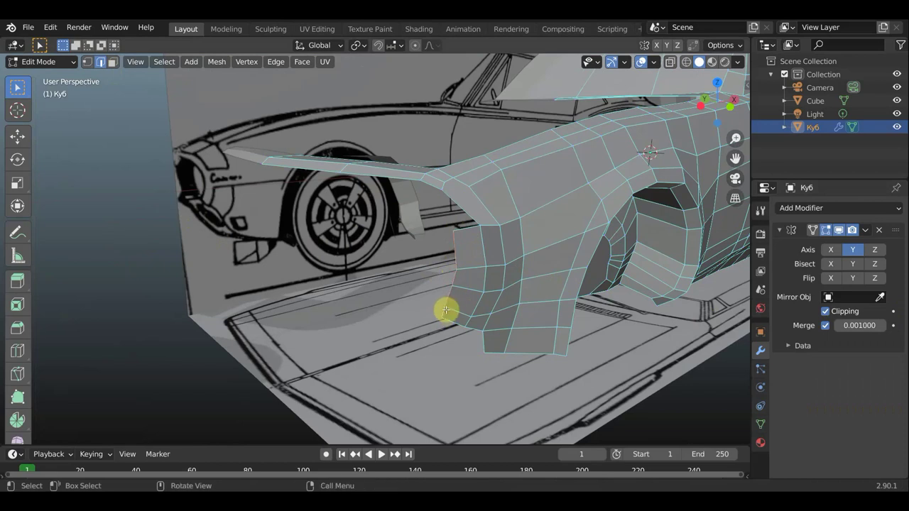
# Return to Top Orthographic view and zoom in on the car's front.
pyautogui.press('KP_7')
pyautogui.scroll(-1, 454, 310)
pyautogui.scroll(-1, 457, 310)
pyautogui.scroll(-2, 468, 313)
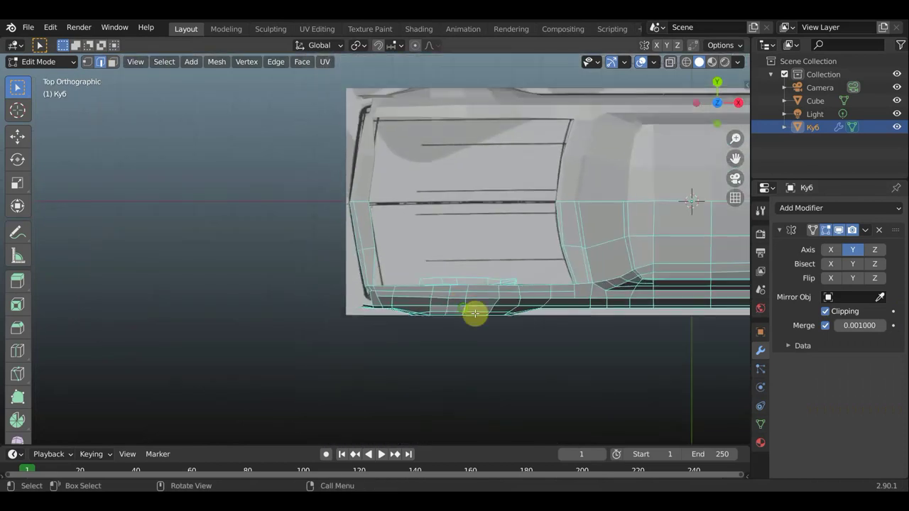
pyautogui.moveTo(475, 313)
pyautogui.mouseDown(button='middle')
pyautogui.moveTo(613, 321)
pyautogui.moveTo(621, 302)
pyautogui.moveTo(618, 310)
pyautogui.moveTo(581, 296)
pyautogui.moveTo(604, 404)
pyautogui.moveTo(600, 393)
pyautogui.mouseUp(button='middle')
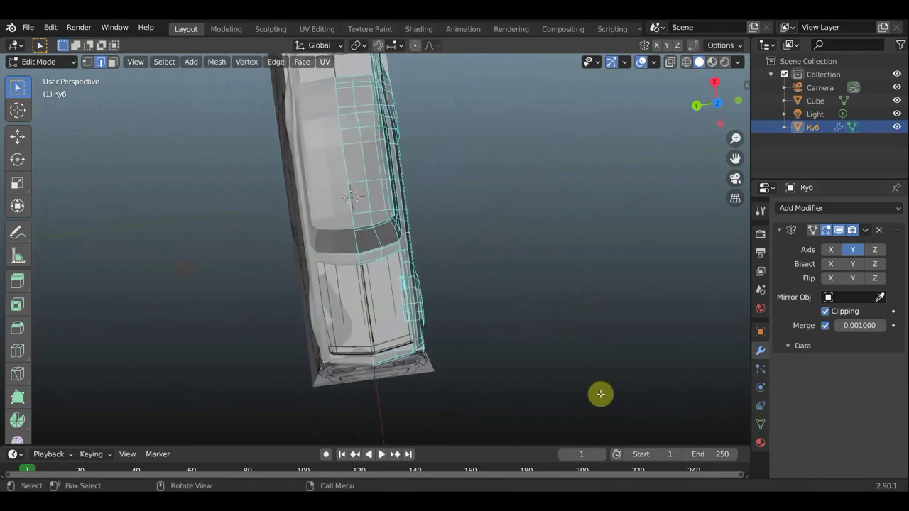
pyautogui.press('KP_7')
pyautogui.scroll(3, 241, 238)
pyautogui.scroll(1, 242, 239)
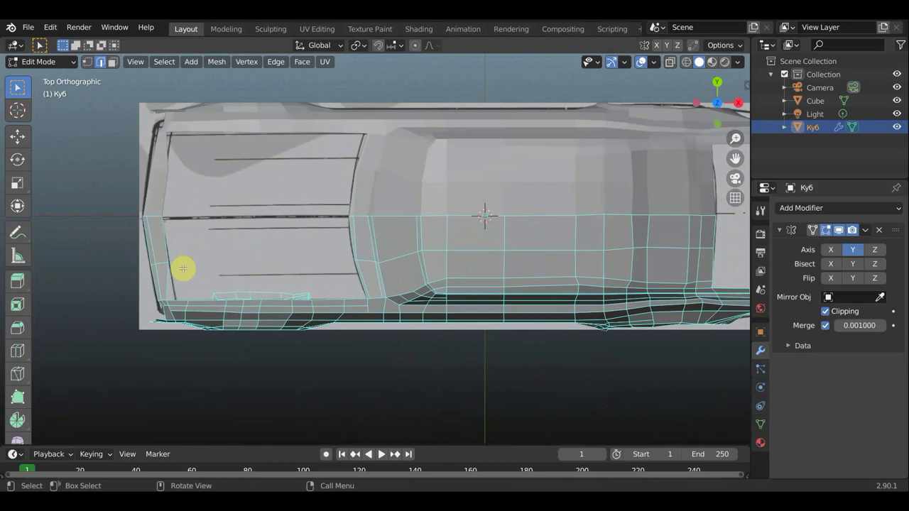
# Pull the front edge out into a new face strip across the car's front, then check it in three-quarter view.
pyautogui.press('g')
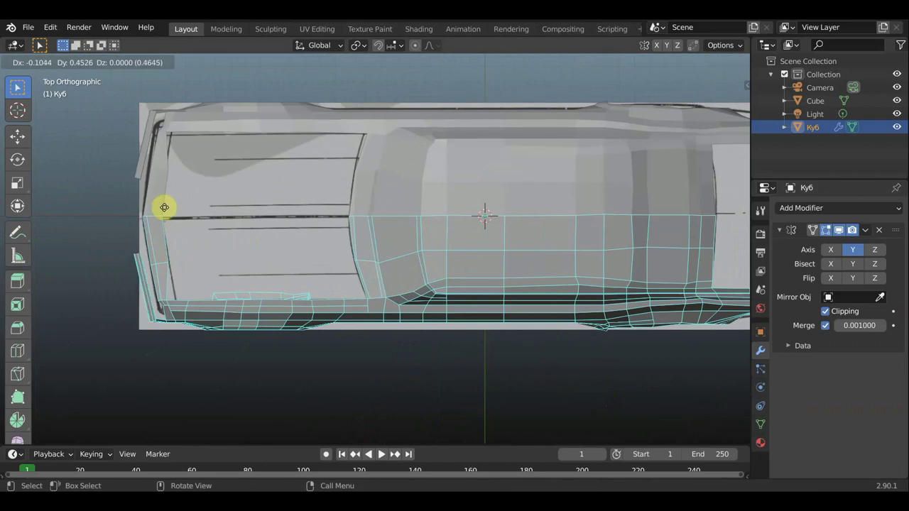
pyautogui.click(166, 165)
pyautogui.moveTo(172, 203); pyautogui.dragTo(312, 88, button='middle')
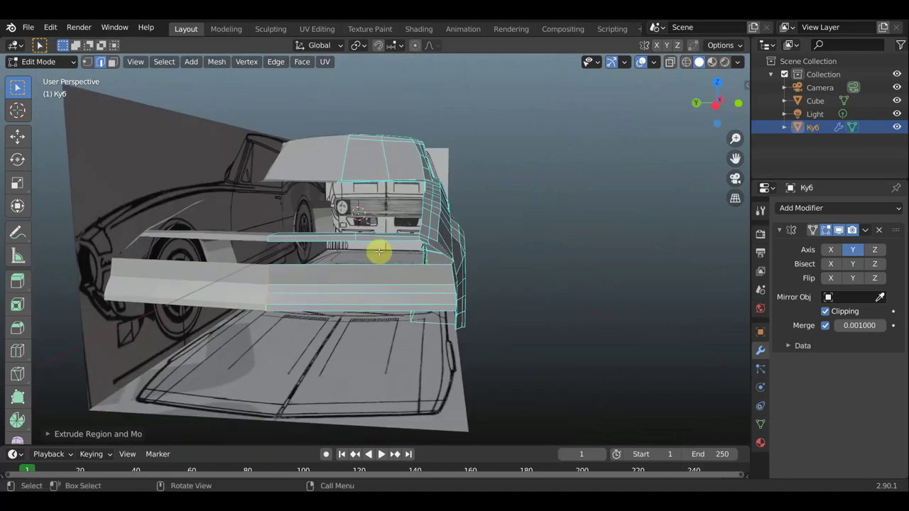
pyautogui.moveTo(374, 253); pyautogui.dragTo(318, 237, button='middle')
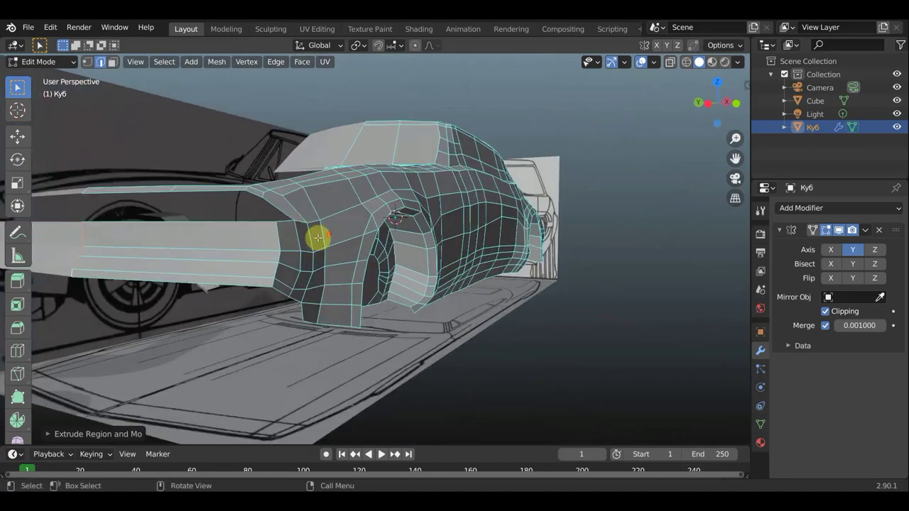
# In vertex mode, pull four fender-front vertices onto the blueprint outline.
pyautogui.click(87, 62)
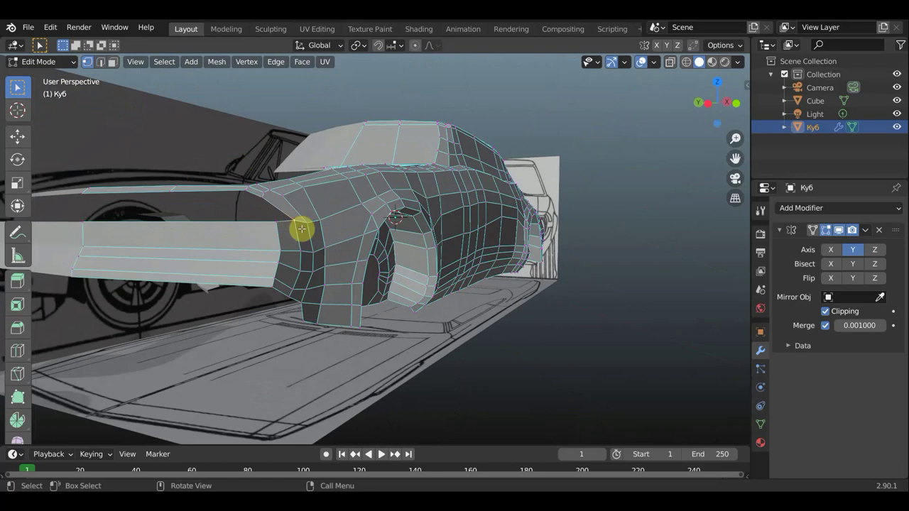
pyautogui.press('g')
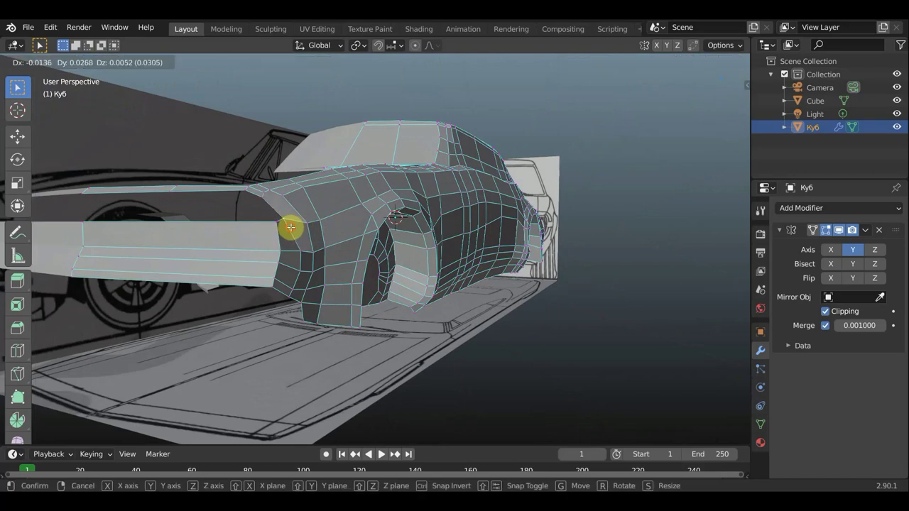
pyautogui.click(291, 227)
pyautogui.press('g')
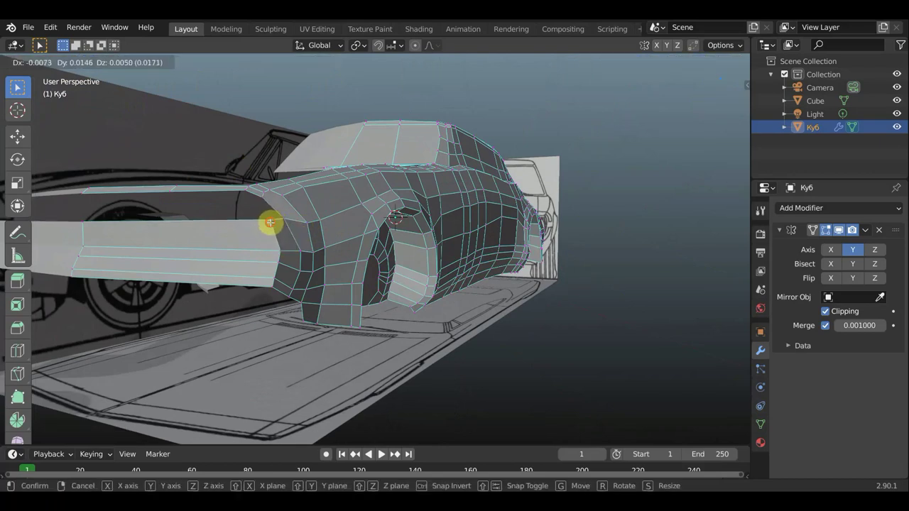
pyautogui.click(271, 223)
pyautogui.press('g')
pyautogui.click(277, 249)
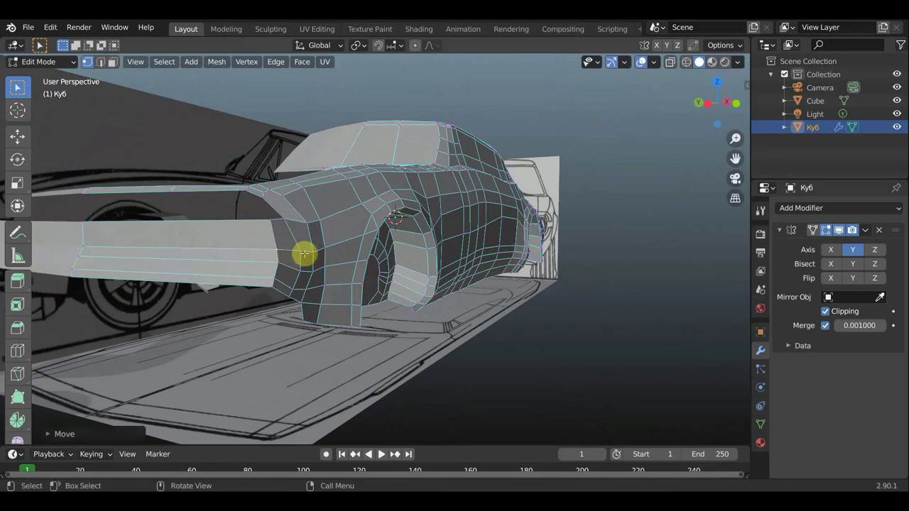
pyautogui.press('g')
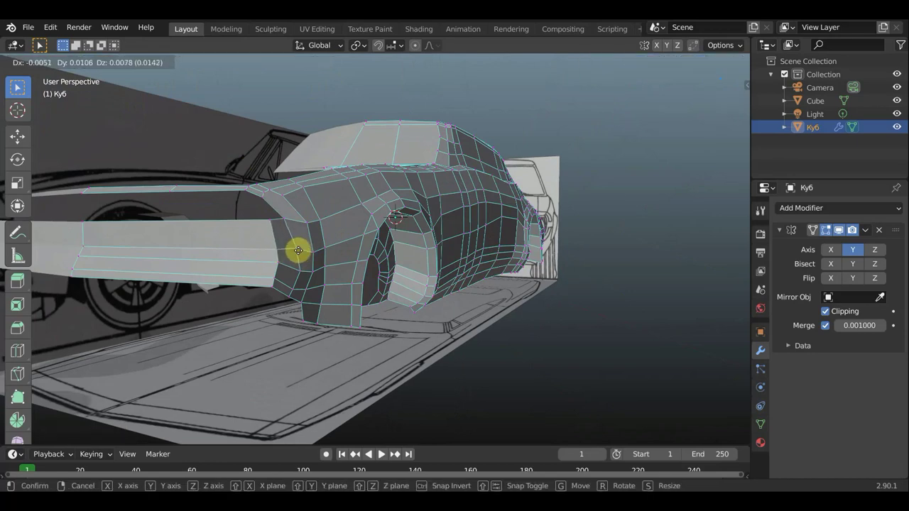
pyautogui.click(298, 250)
# From a frontal view, move the bumper corner vertices onto the blueprint outline.
pyautogui.moveTo(326, 249); pyautogui.dragTo(436, 298, button='middle')
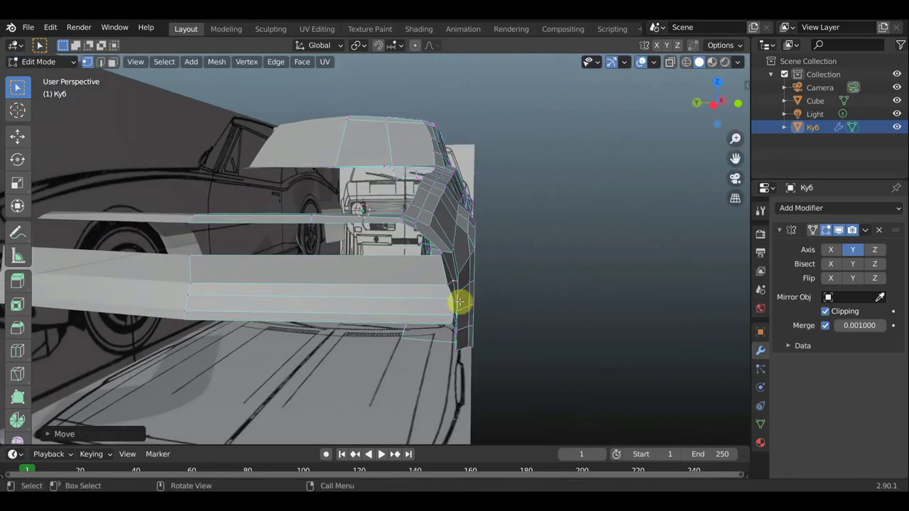
pyautogui.press('g')
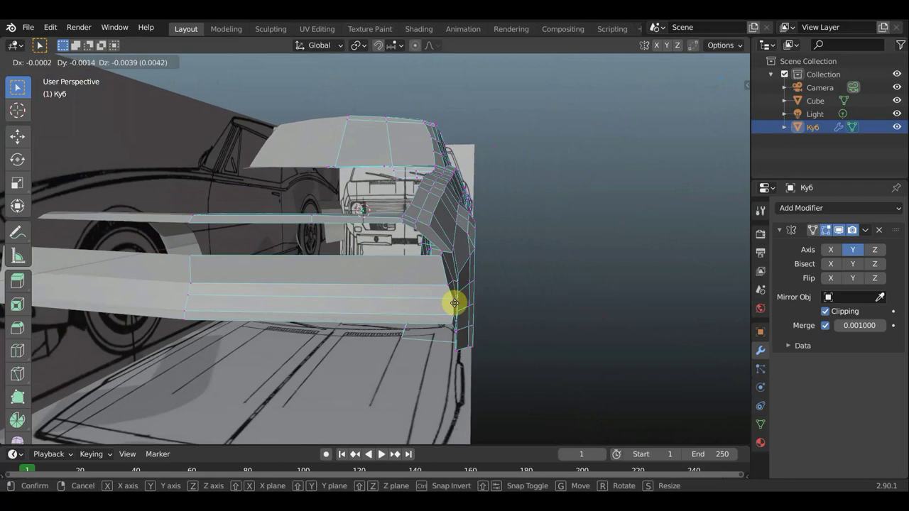
pyautogui.click(455, 303)
pyautogui.press('g')
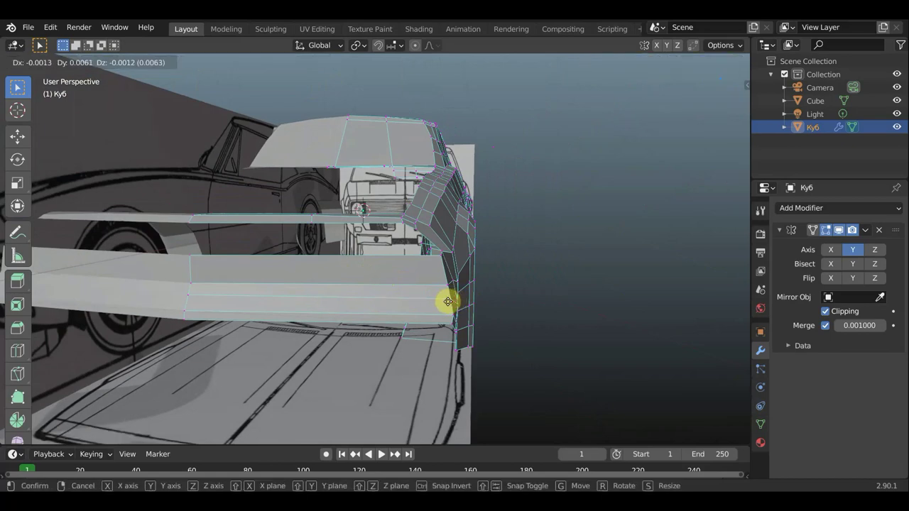
pyautogui.click(447, 295)
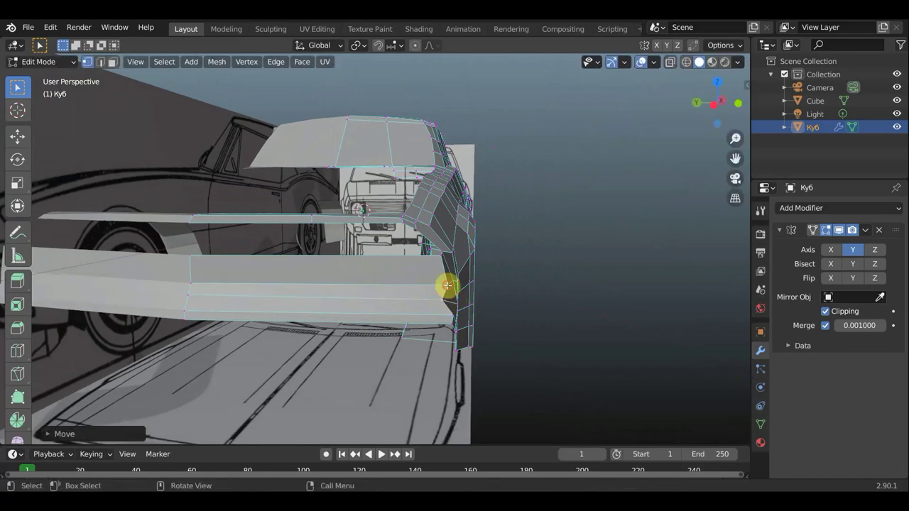
pyautogui.press('g')
pyautogui.click(440, 284)
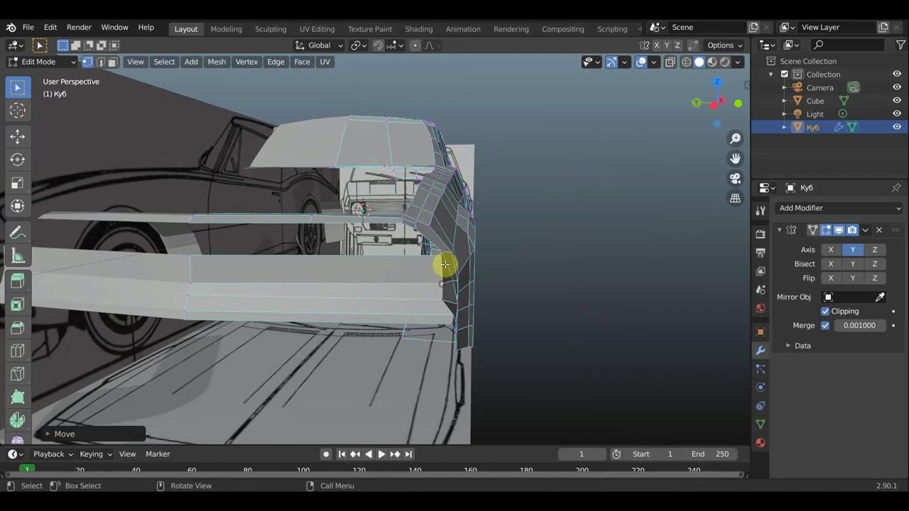
pyautogui.press('g')
pyautogui.click(431, 256)
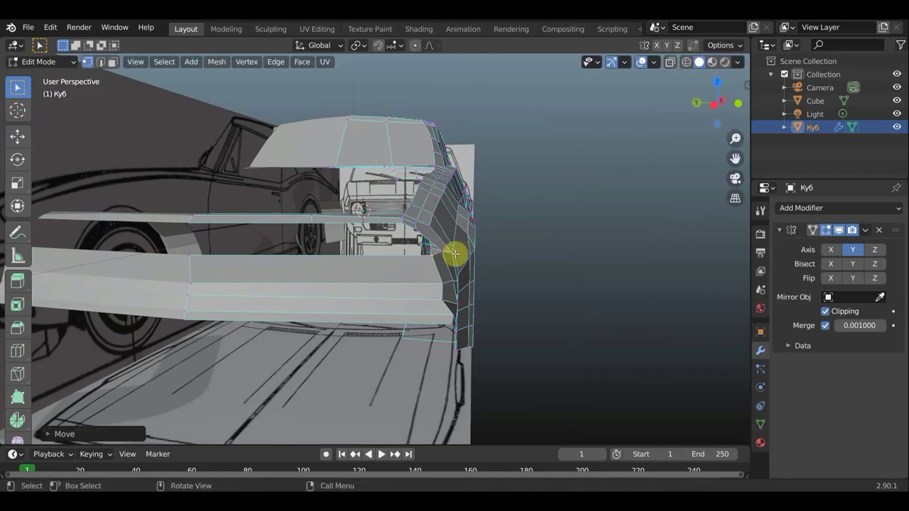
pyautogui.press('g')
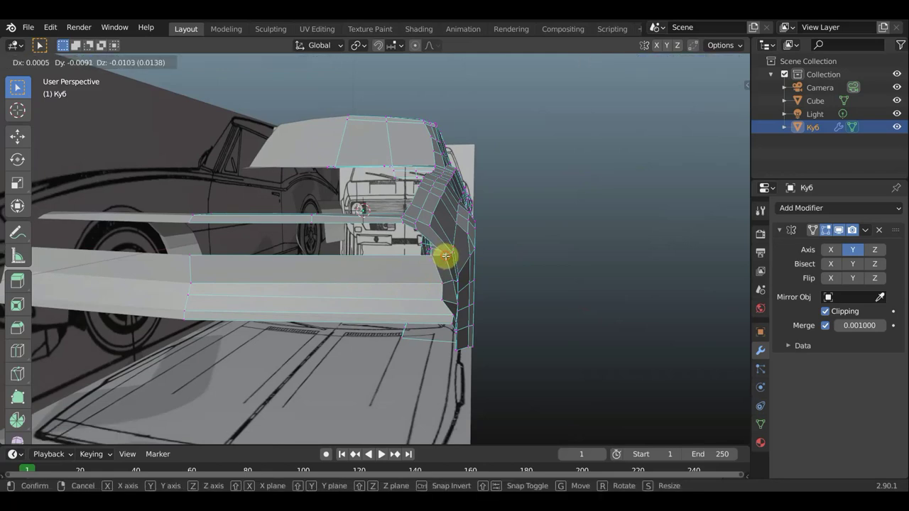
pyautogui.click(443, 257)
# Adjust the lower bumper and fender edge vertices so the strip wraps the front corner.
pyautogui.press('g')
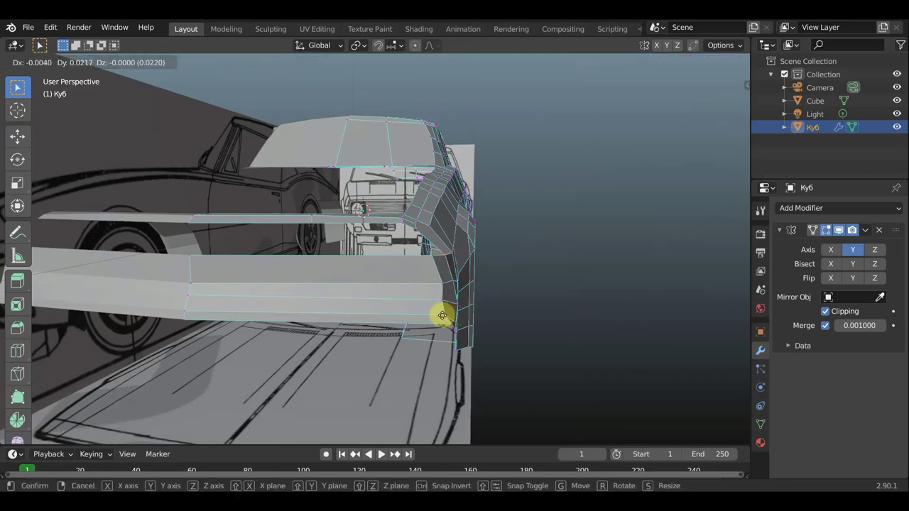
pyautogui.click(441, 313)
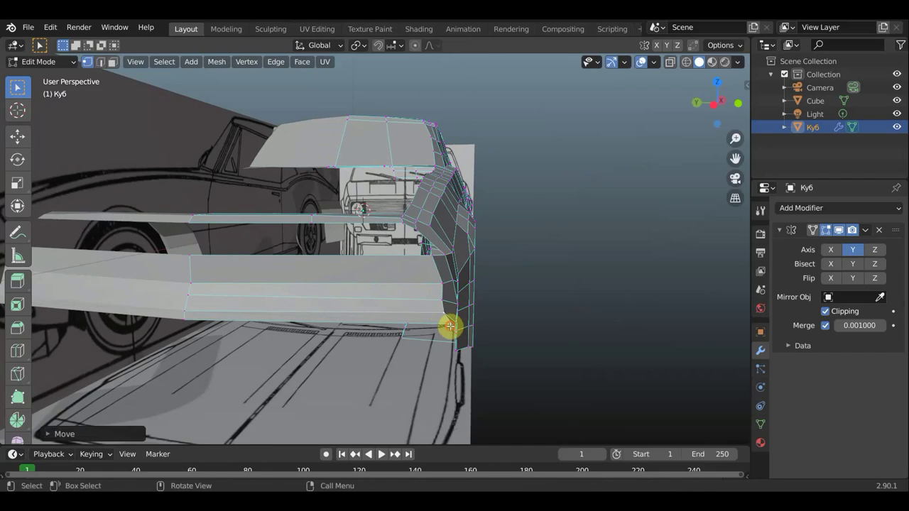
pyautogui.press('g')
pyautogui.click(435, 330)
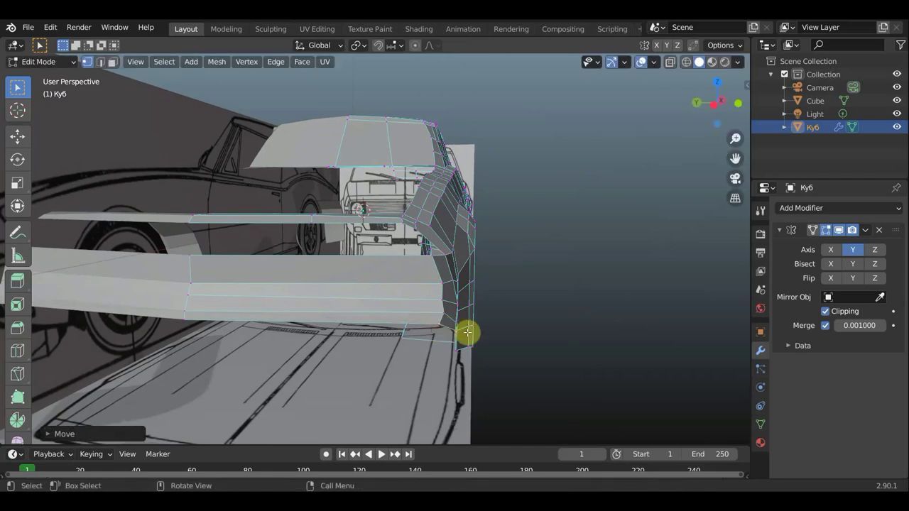
pyautogui.press('g')
pyautogui.click(441, 313)
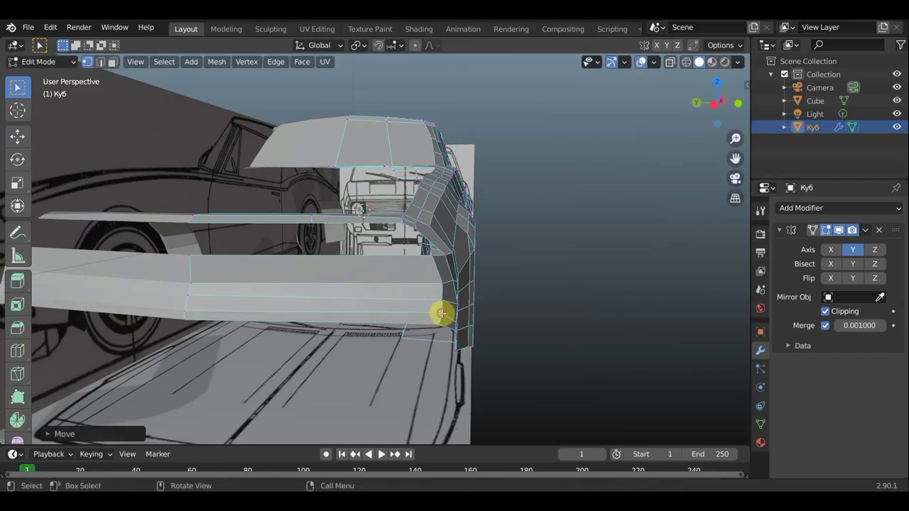
pyautogui.press('g')
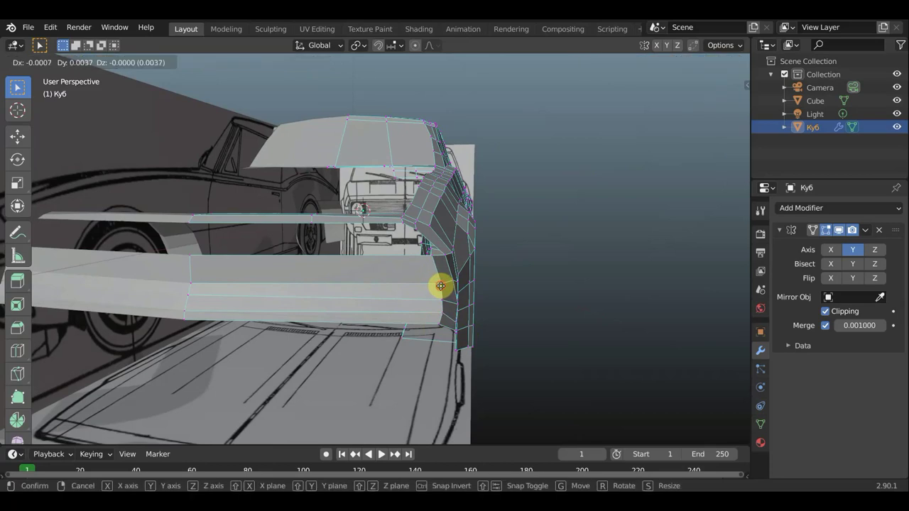
pyautogui.click(441, 285)
pyautogui.moveTo(441, 285)
pyautogui.mouseDown(button='middle')
pyautogui.moveTo(302, 320)
pyautogui.moveTo(384, 327)
pyautogui.moveTo(361, 345)
pyautogui.moveTo(341, 331)
pyautogui.moveTo(375, 279)
pyautogui.mouseUp(button='middle')
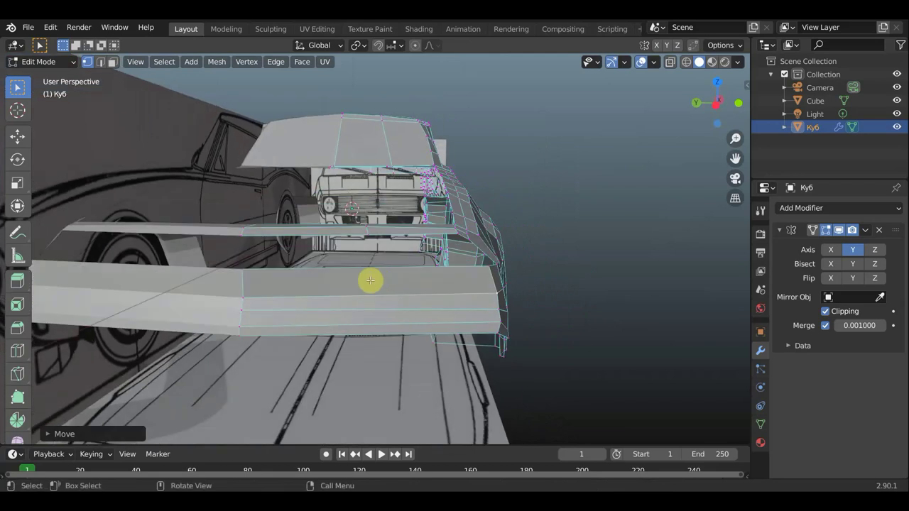
# Knife two vertical cuts across the front bumper from top edge to bottom edge.
pyautogui.press('k')
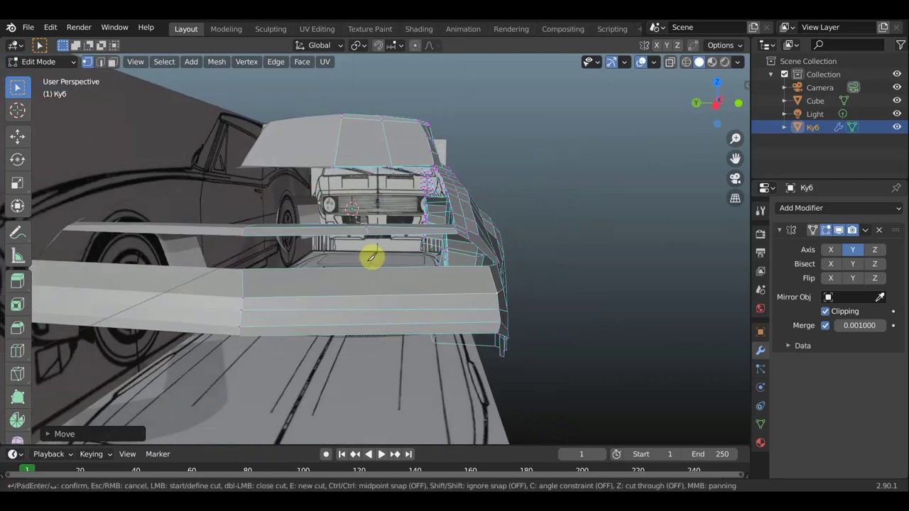
pyautogui.click(374, 284)
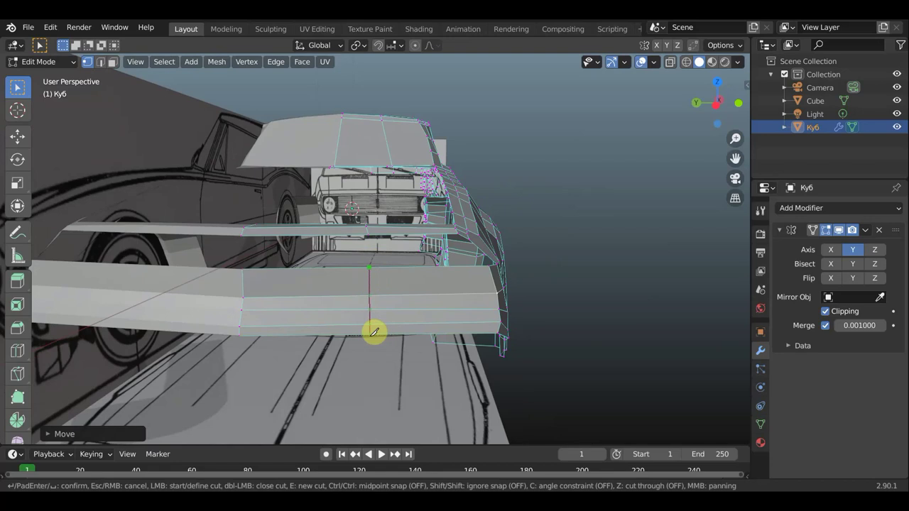
pyautogui.press('Return')
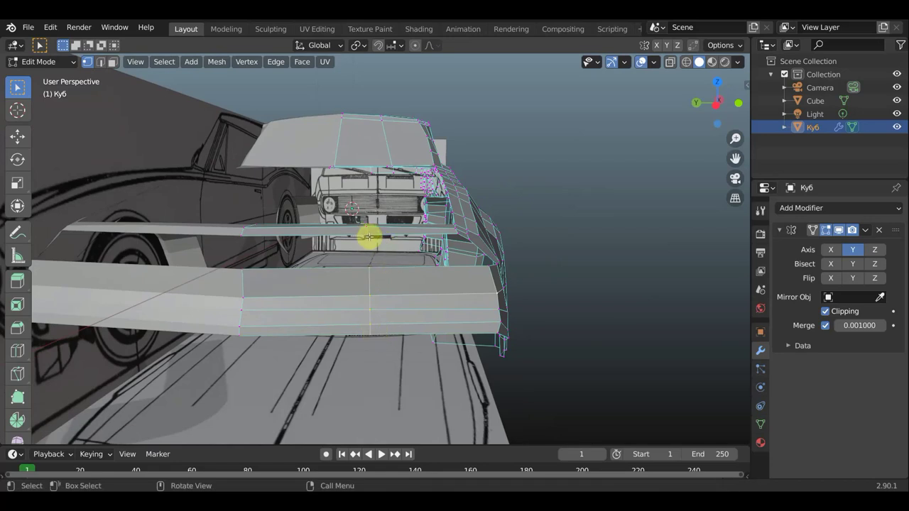
pyautogui.moveTo(369, 236); pyautogui.dragTo(365, 244, button='middle')
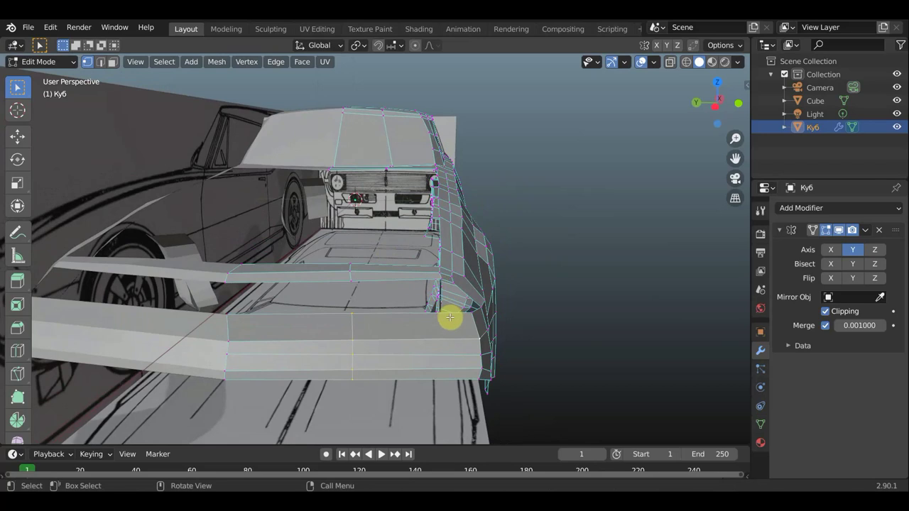
pyautogui.press('k')
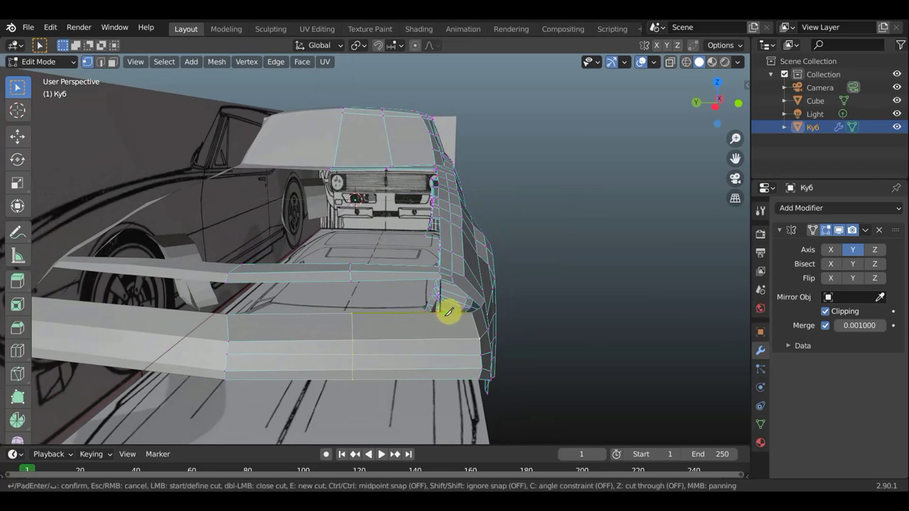
pyautogui.click(446, 312)
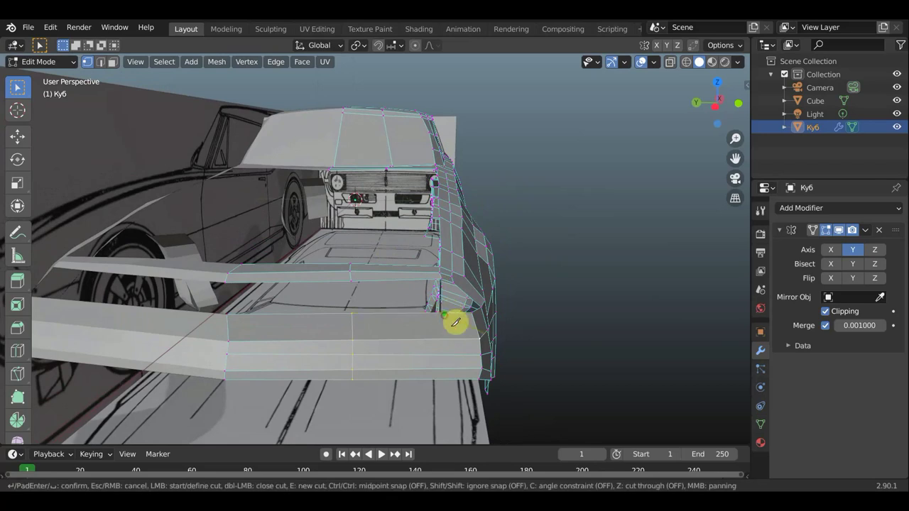
pyautogui.click(452, 378)
pyautogui.press('Return')
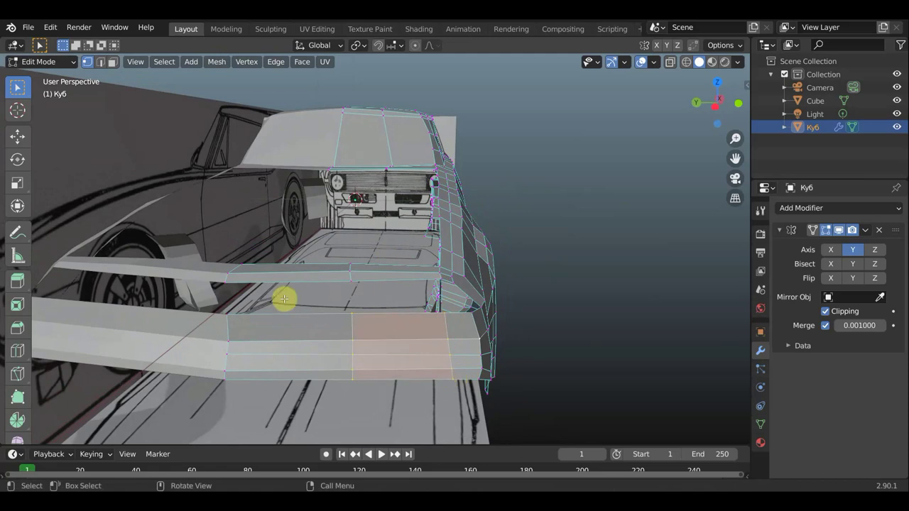
# Fill the gap between the two opposite corner vertices with a new face.
pyautogui.click(226, 282)
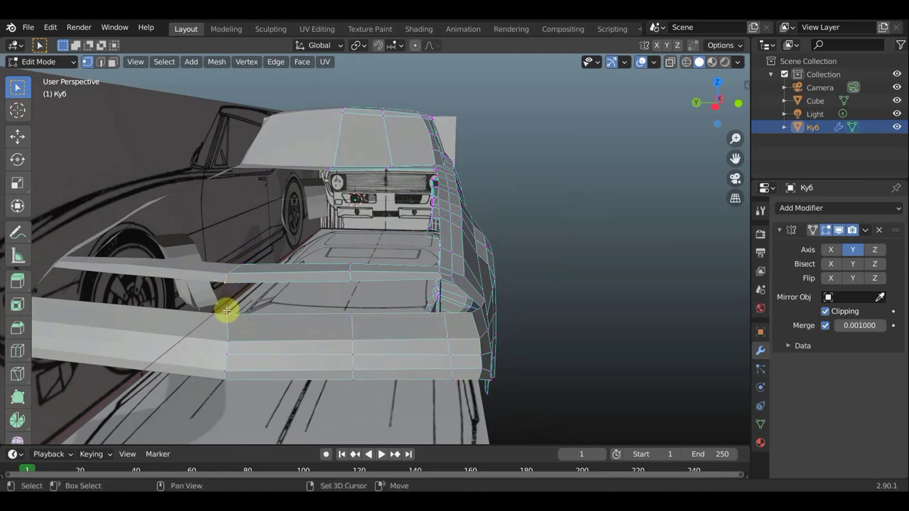
pyautogui.keyDown('shift'); pyautogui.click(353, 314); pyautogui.keyUp('shift')
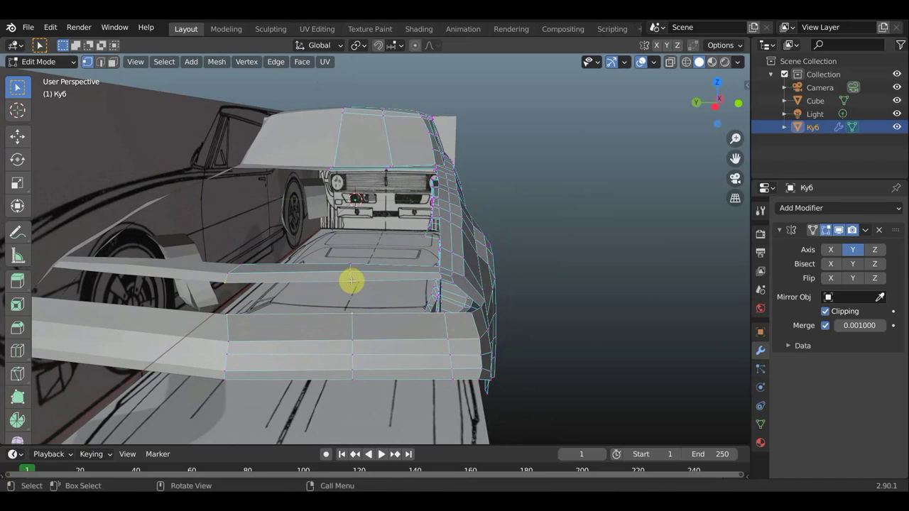
pyautogui.press('f')
pyautogui.click(352, 282)
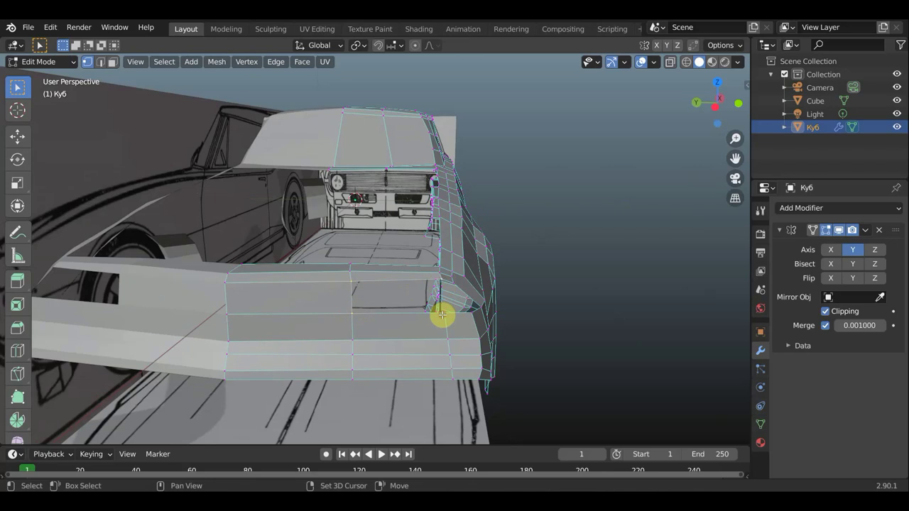
# From a side view, shift the upper fender corner vertices onto the blueprint outline.
pyautogui.moveTo(440, 305)
pyautogui.mouseDown(button='middle')
pyautogui.moveTo(388, 308)
pyautogui.moveTo(396, 276)
pyautogui.moveTo(428, 290)
pyautogui.mouseUp(button='middle')
pyautogui.scroll(2, 329, 300)
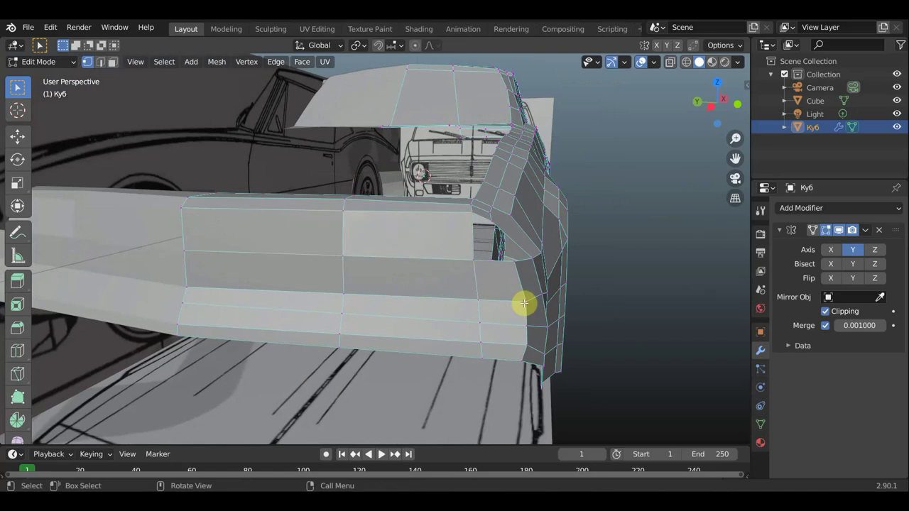
pyautogui.press('g')
pyautogui.click(524, 296)
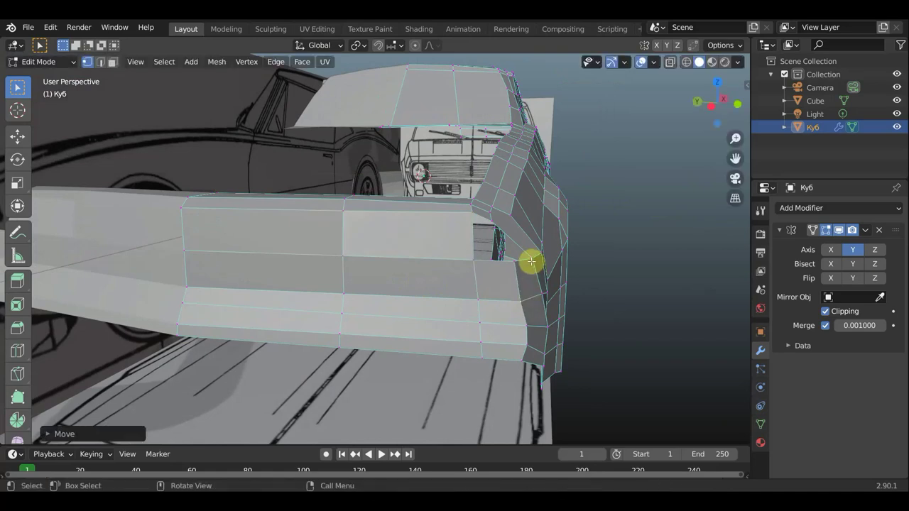
pyautogui.press('g')
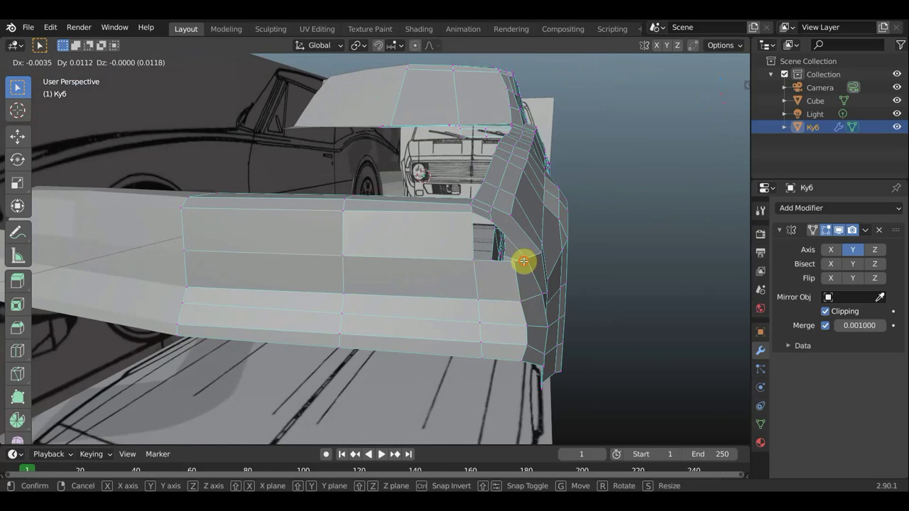
pyautogui.click(523, 261)
pyautogui.press('g')
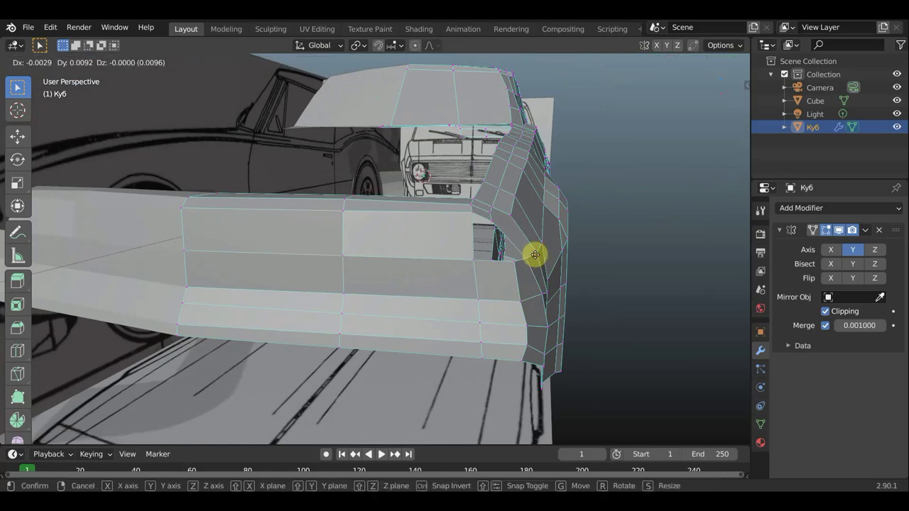
pyautogui.click(535, 254)
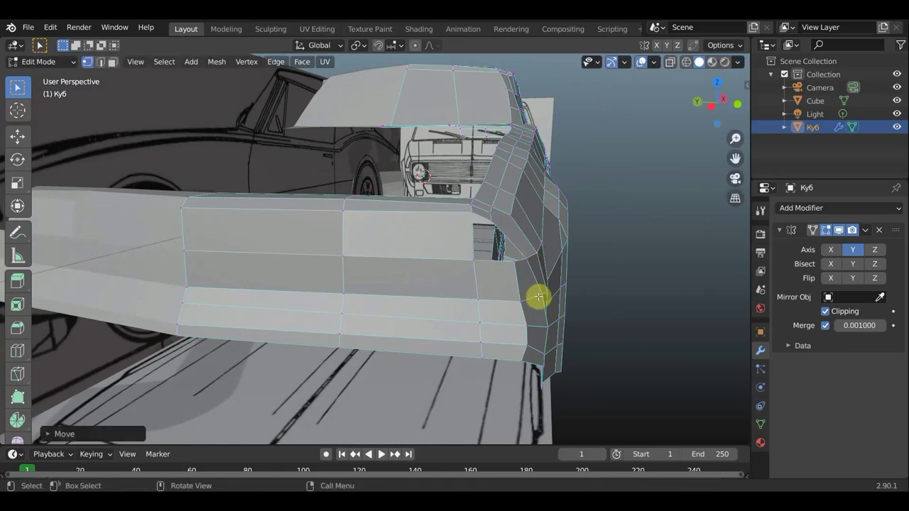
# Move the lower and bottom fender corner vertices so the bumper end meets the fender.
pyautogui.press('g')
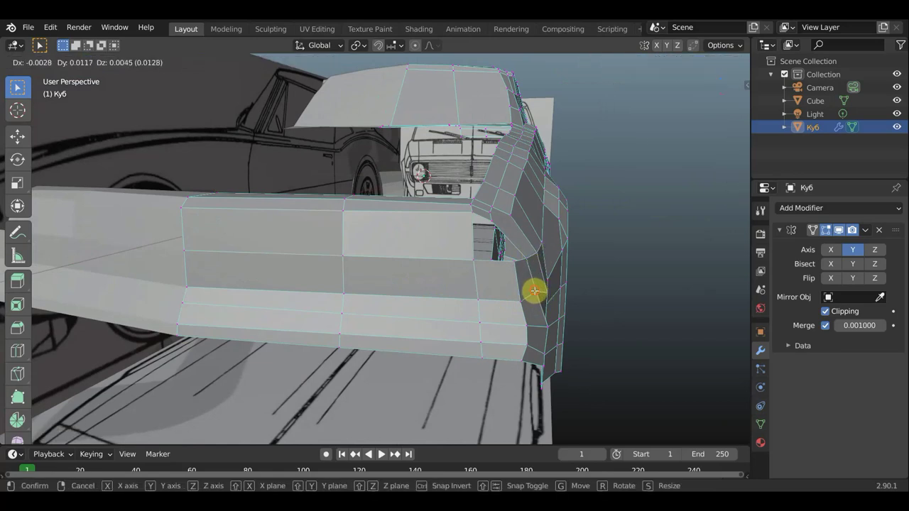
pyautogui.click(535, 291)
pyautogui.press('g')
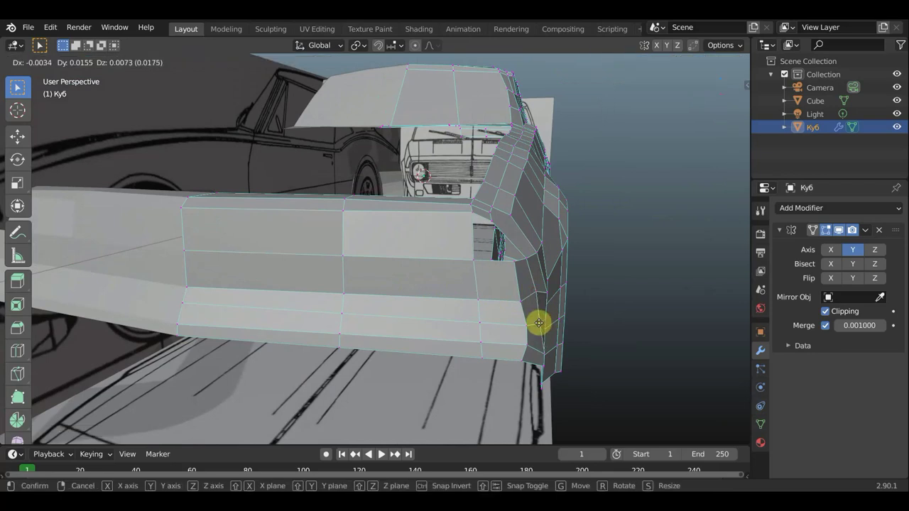
pyautogui.click(539, 325)
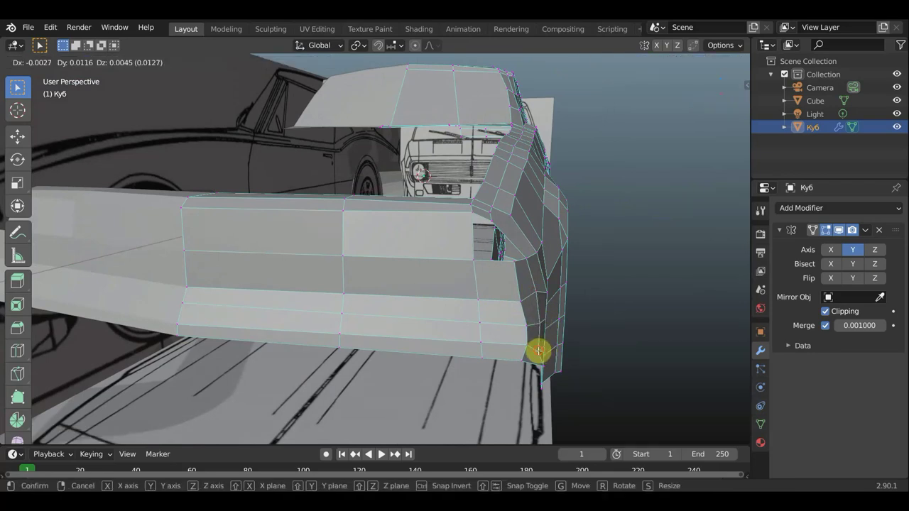
pyautogui.click(538, 350)
pyautogui.moveTo(543, 367)
pyautogui.mouseDown()
pyautogui.moveTo(518, 323)
pyautogui.moveTo(521, 350)
pyautogui.mouseUp()
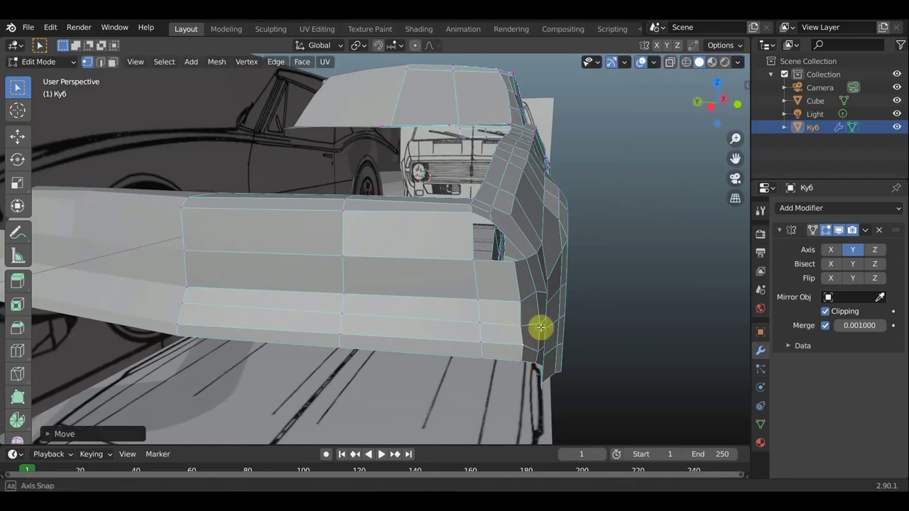
pyautogui.moveTo(539, 324)
pyautogui.mouseDown(button='middle')
pyautogui.moveTo(552, 331)
pyautogui.moveTo(519, 296)
pyautogui.moveTo(506, 300)
pyautogui.mouseUp(button='middle')
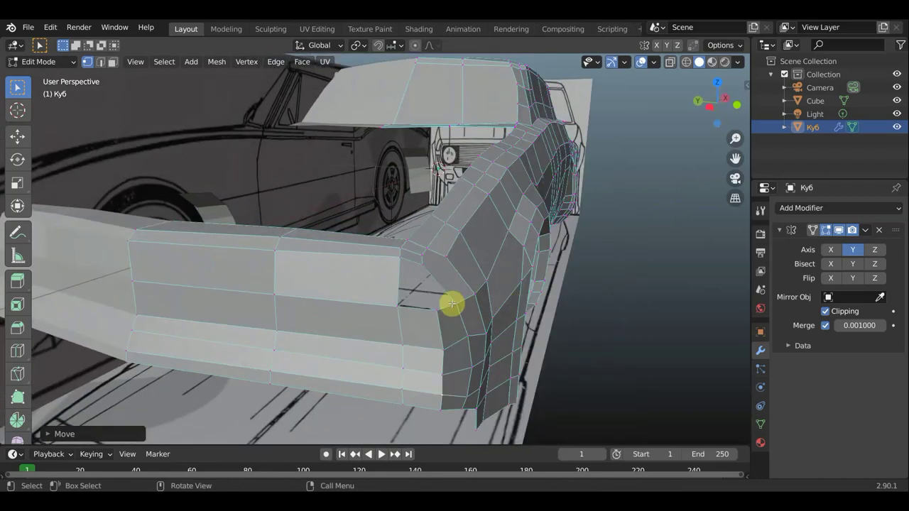
# Fill the bumper-fender gap with a face and knife an edge down from the fender corner vertex.
pyautogui.keyDown('shift'); pyautogui.click(423, 266); pyautogui.keyUp('shift')
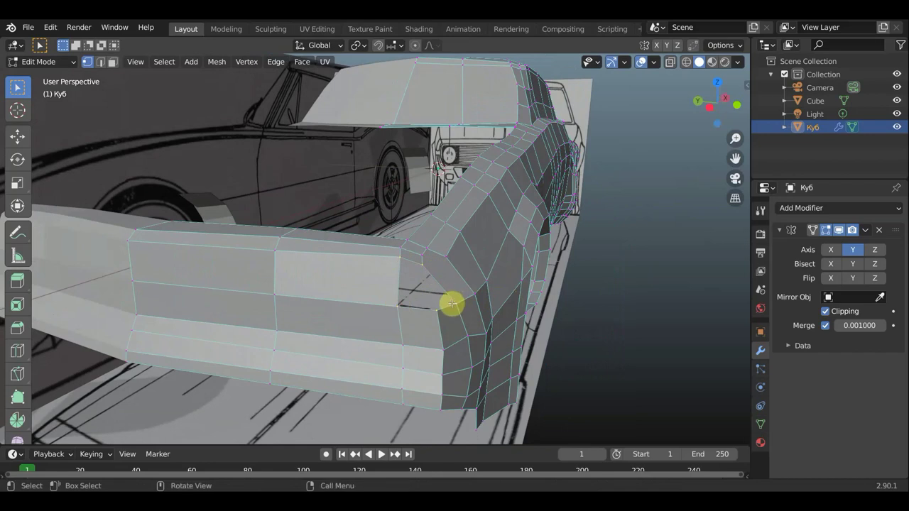
pyautogui.press('f')
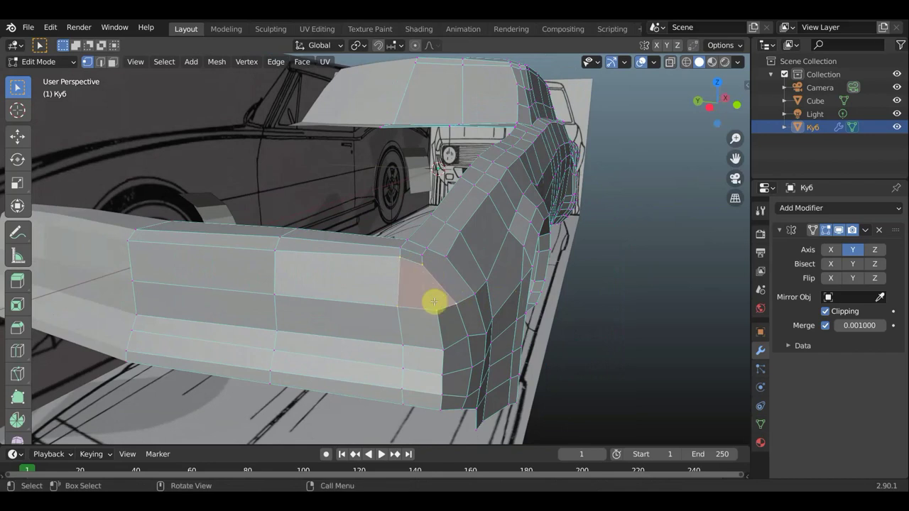
pyautogui.press('k')
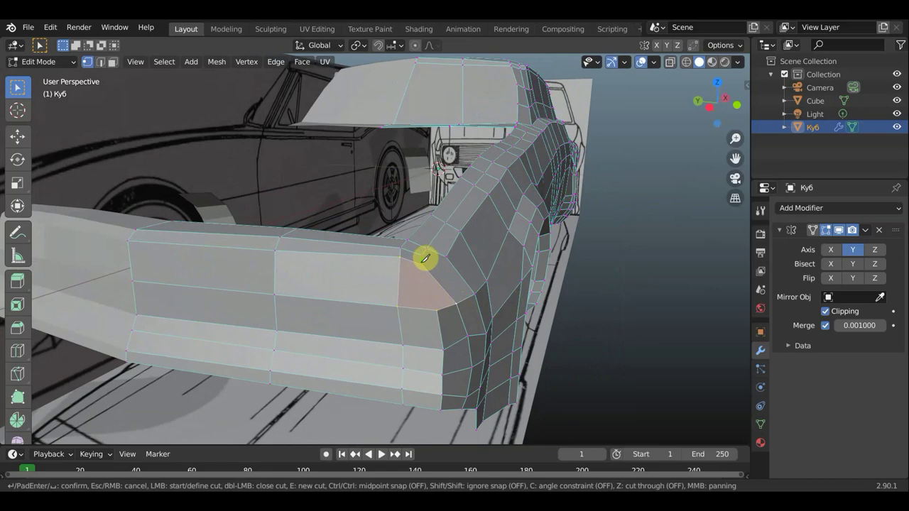
pyautogui.click(424, 265)
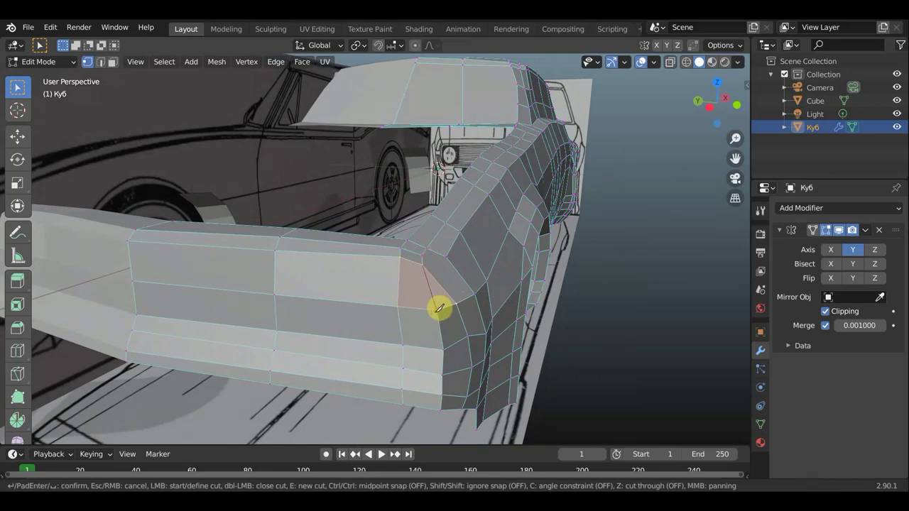
pyautogui.click(439, 307)
pyautogui.press('Return')
pyautogui.moveTo(437, 310)
pyautogui.mouseDown(button='middle')
pyautogui.moveTo(369, 277)
pyautogui.moveTo(336, 282)
pyautogui.mouseUp(button='middle')
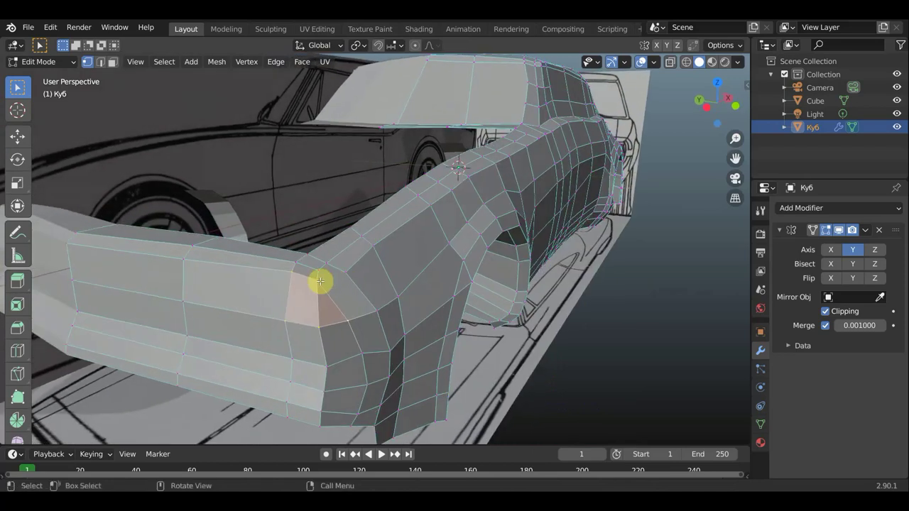
# Add a second knife cut starting at the bumper corner vertex.
pyautogui.press('k')
pyautogui.click(317, 279)
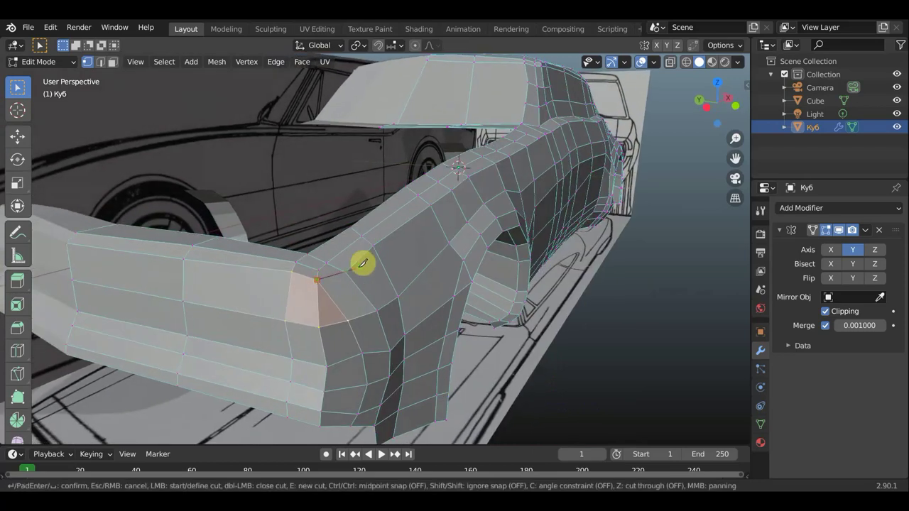
pyautogui.press('Return')
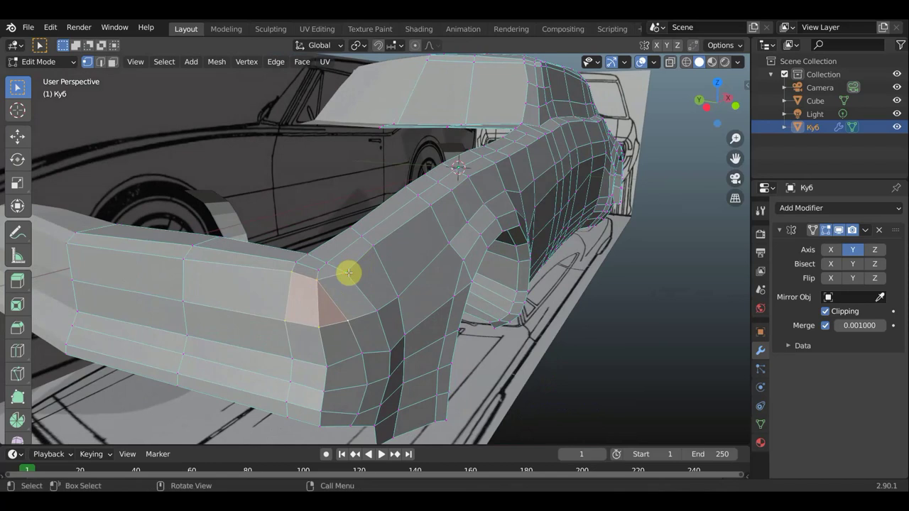
pyautogui.moveTo(359, 277)
pyautogui.mouseDown(button='middle')
pyautogui.moveTo(402, 275)
pyautogui.moveTo(395, 314)
pyautogui.moveTo(405, 345)
pyautogui.moveTo(400, 339)
pyautogui.moveTo(435, 372)
pyautogui.mouseUp(button='middle')
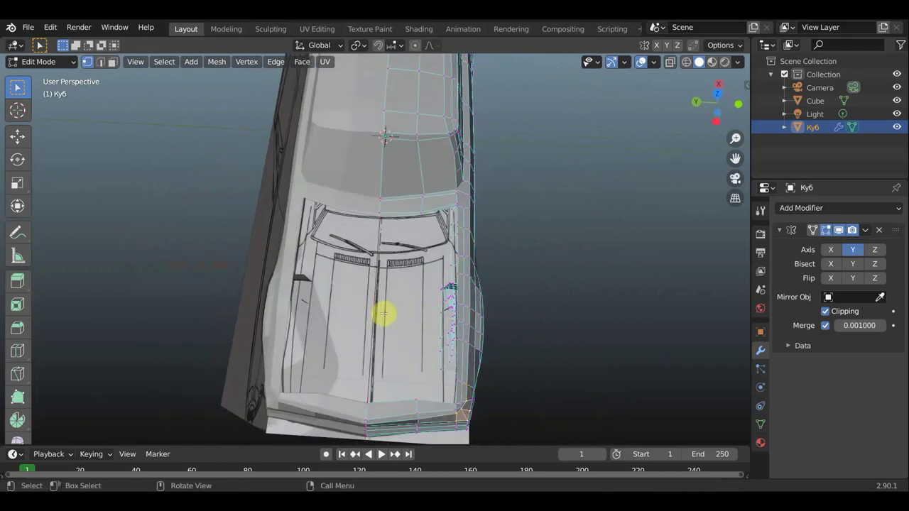
# In Top Orthographic view, nudge the front corner vertex twice to sit on the outline.
pyautogui.press('KP_7')
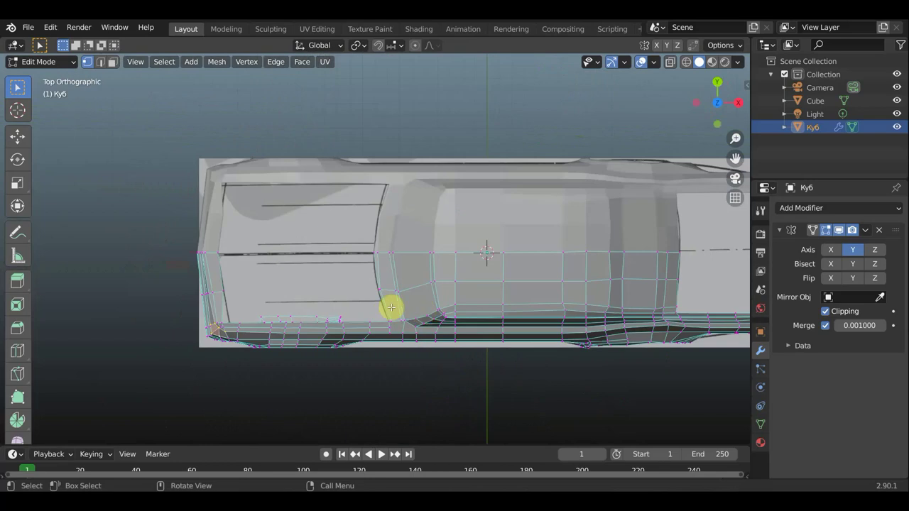
pyautogui.scroll(2, 369, 302)
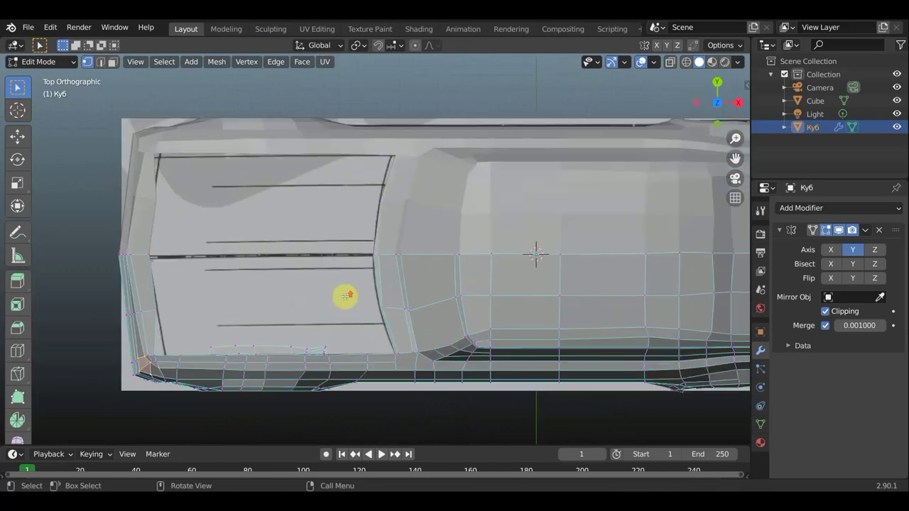
pyautogui.click(154, 354)
pyautogui.press('g')
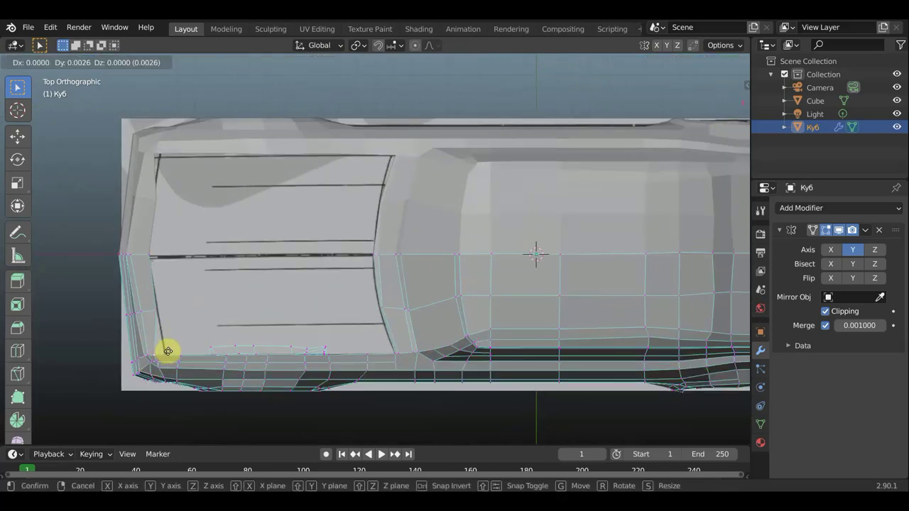
pyautogui.click(176, 349)
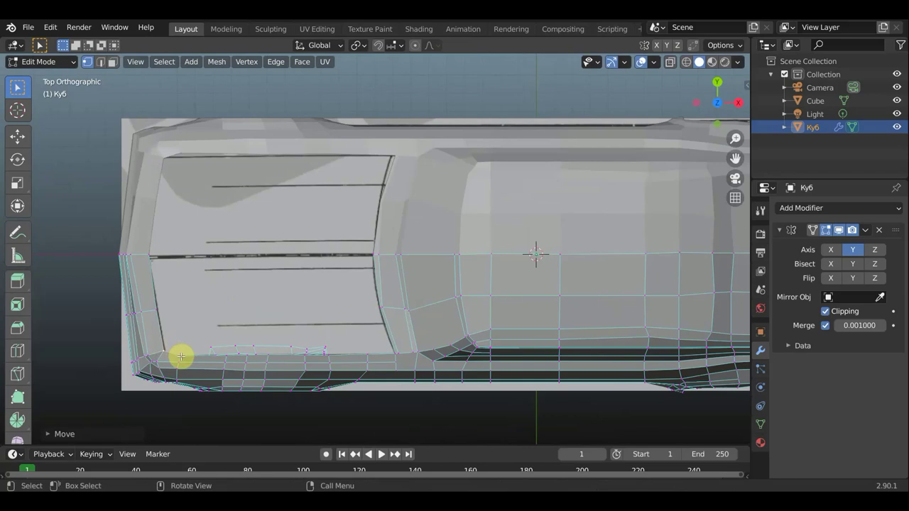
pyautogui.press('g')
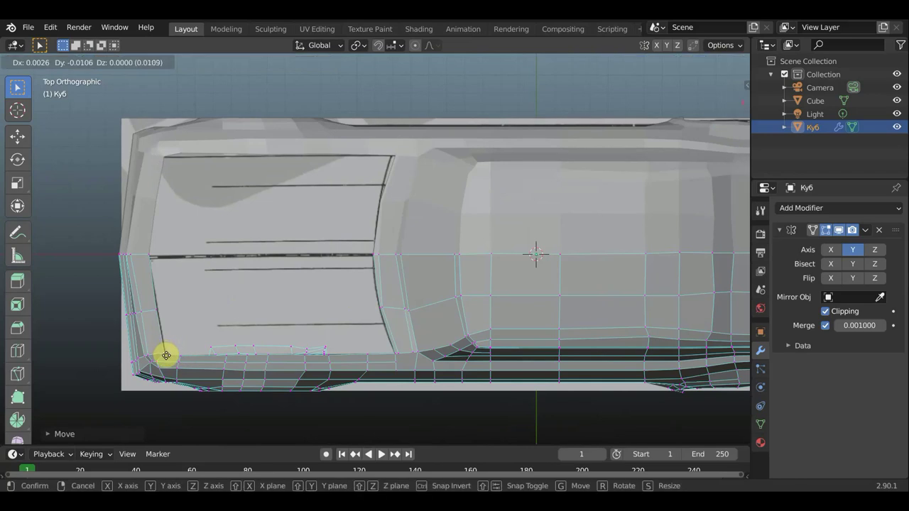
pyautogui.click(167, 358)
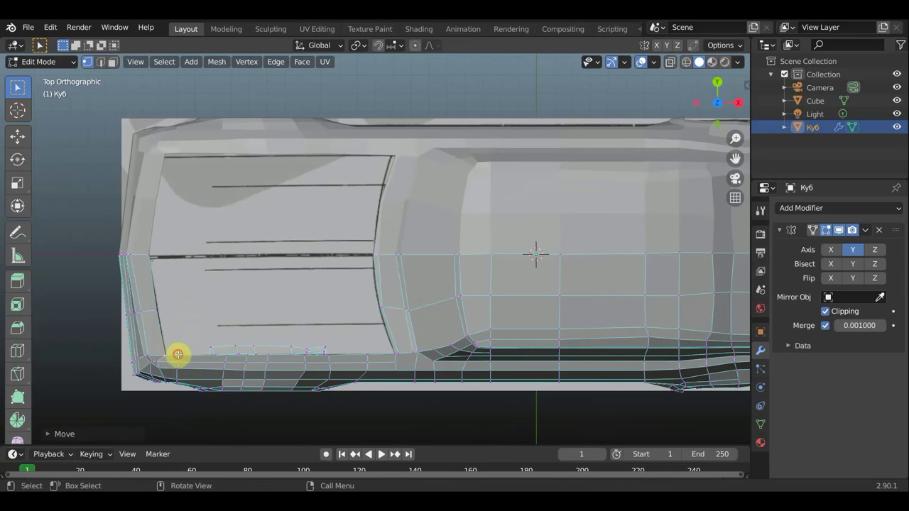
# Extend the selected hood-side edges inward in two stages to reach the centre line.
pyautogui.click(104, 62)
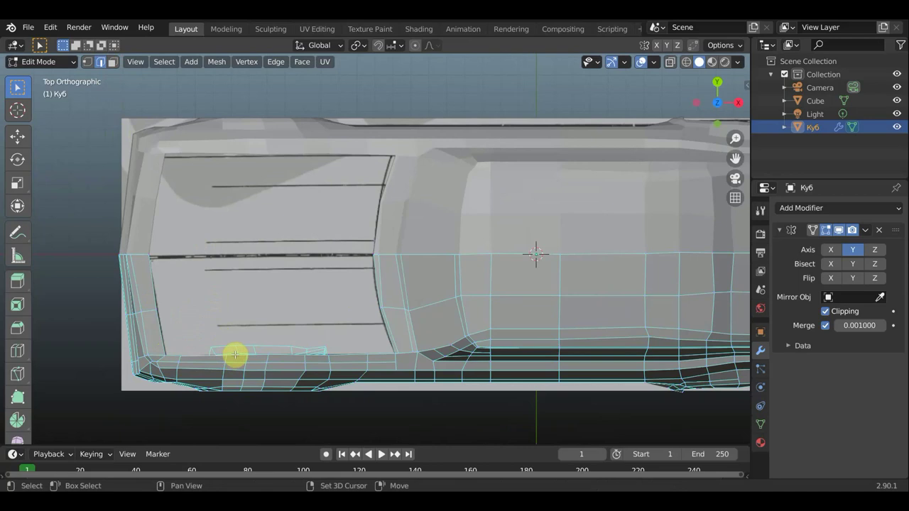
pyautogui.keyDown('shift'); pyautogui.click(234, 354); pyautogui.keyUp('shift')
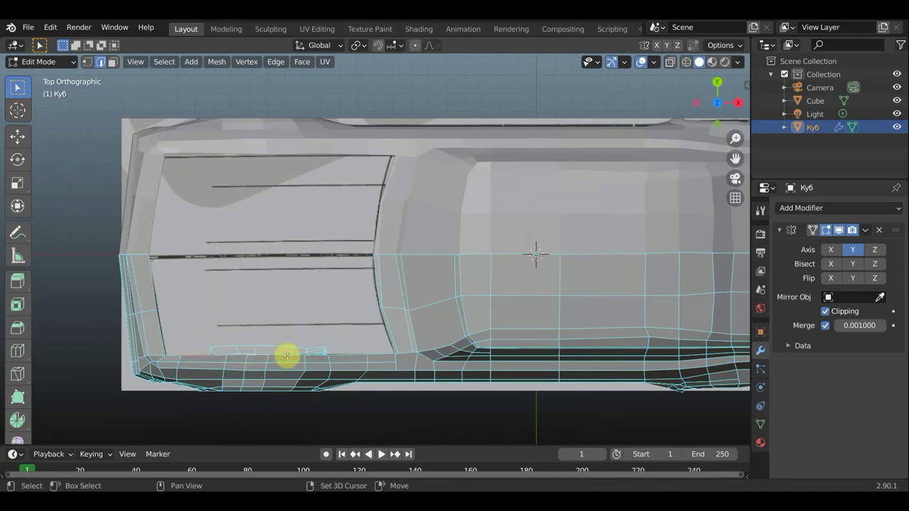
pyautogui.keyDown('shift'); pyautogui.click(315, 354); pyautogui.keyUp('shift')
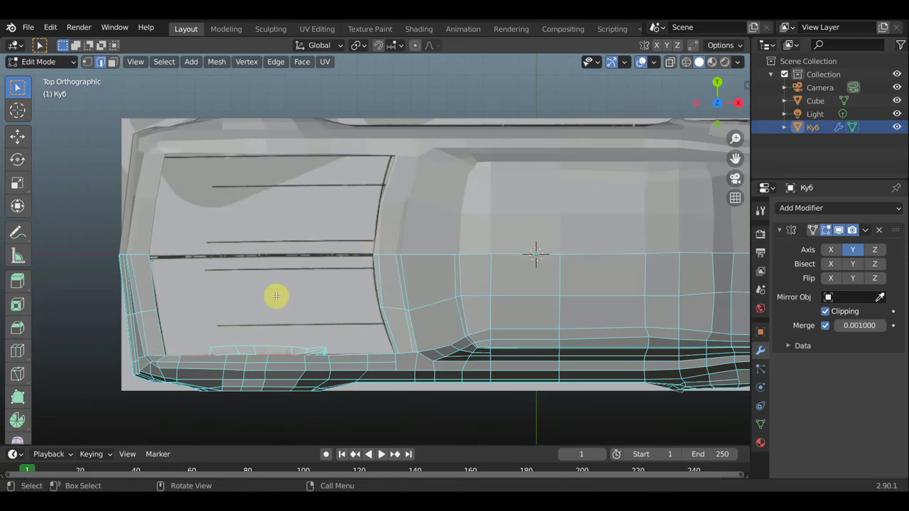
pyautogui.press('g')
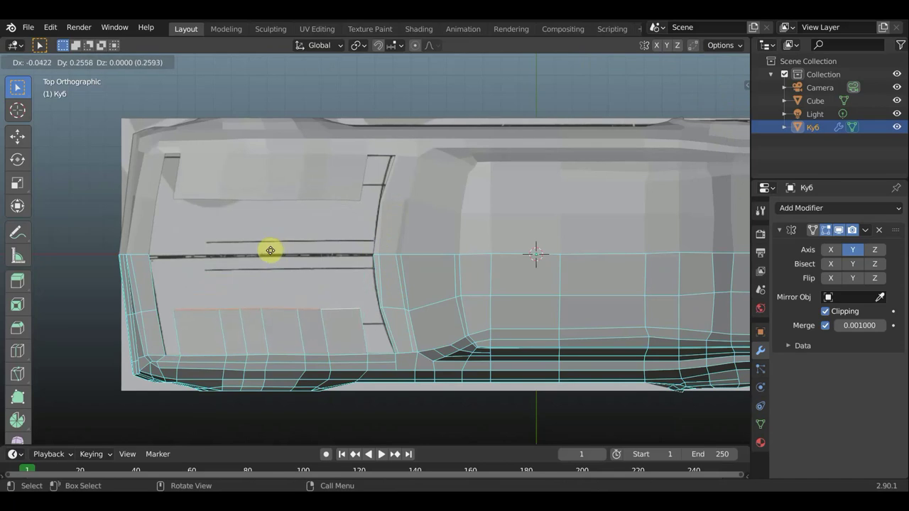
pyautogui.click(272, 250)
pyautogui.press('g')
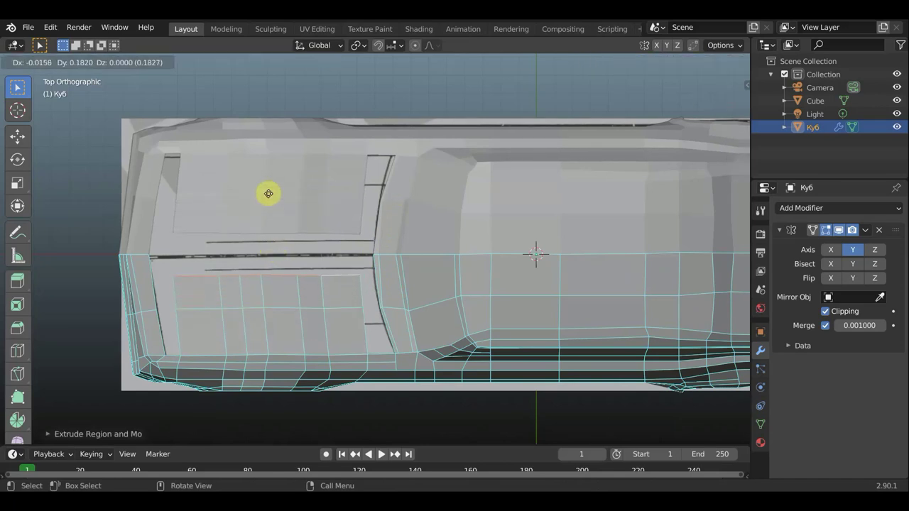
pyautogui.click(264, 188)
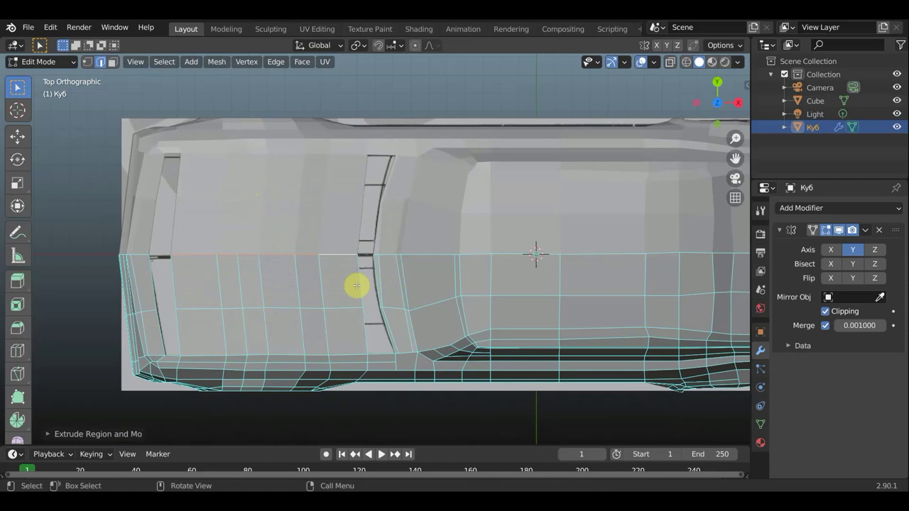
pyautogui.moveTo(389, 348)
pyautogui.mouseDown(button='middle')
pyautogui.moveTo(387, 288)
pyautogui.moveTo(376, 350)
pyautogui.mouseUp(button='middle')
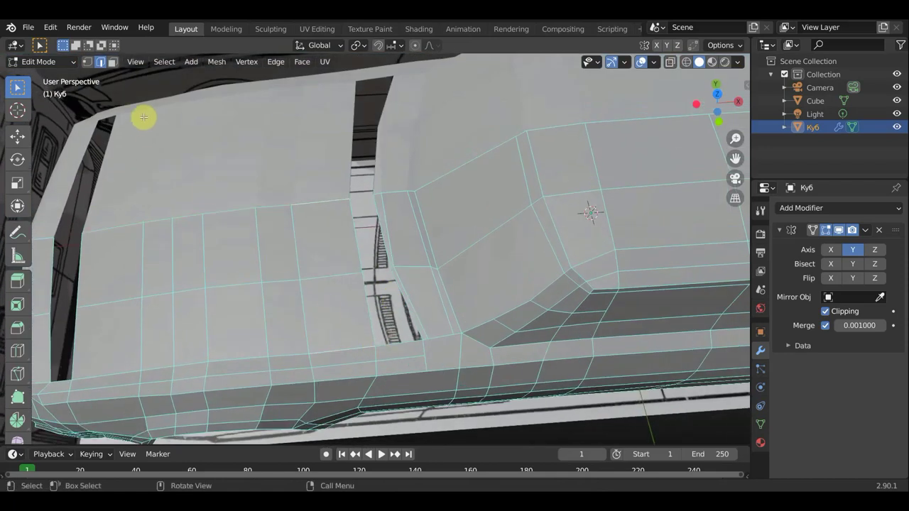
# Fill the gap beside the hood with a face and select vertices across the remaining gap.
pyautogui.click(87, 61)
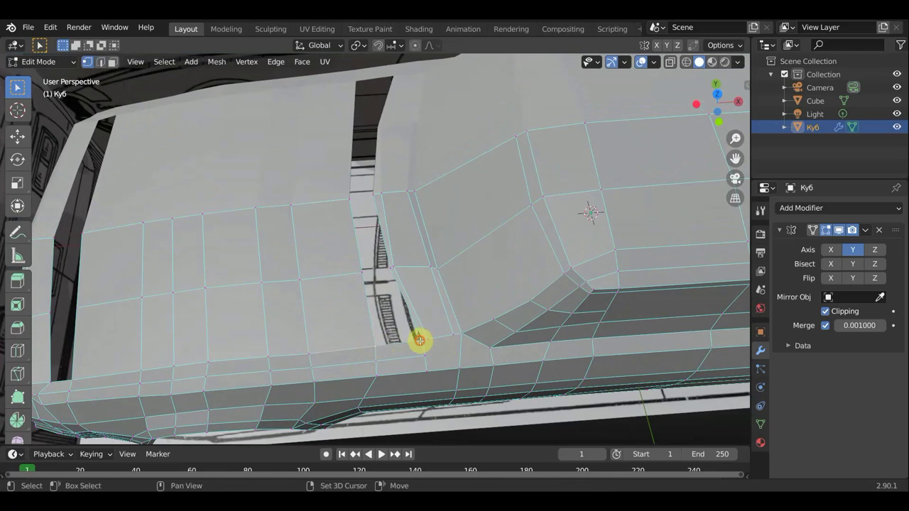
pyautogui.scroll(2, 436, 354)
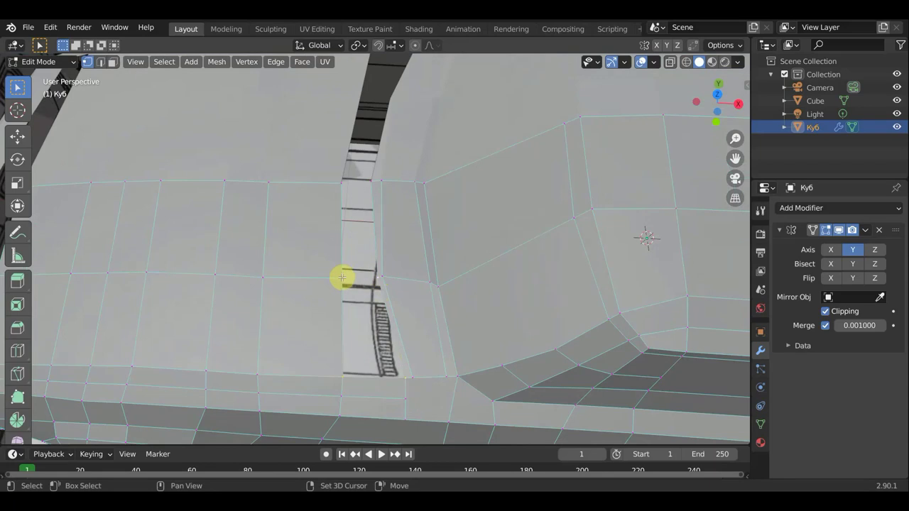
pyautogui.press('f')
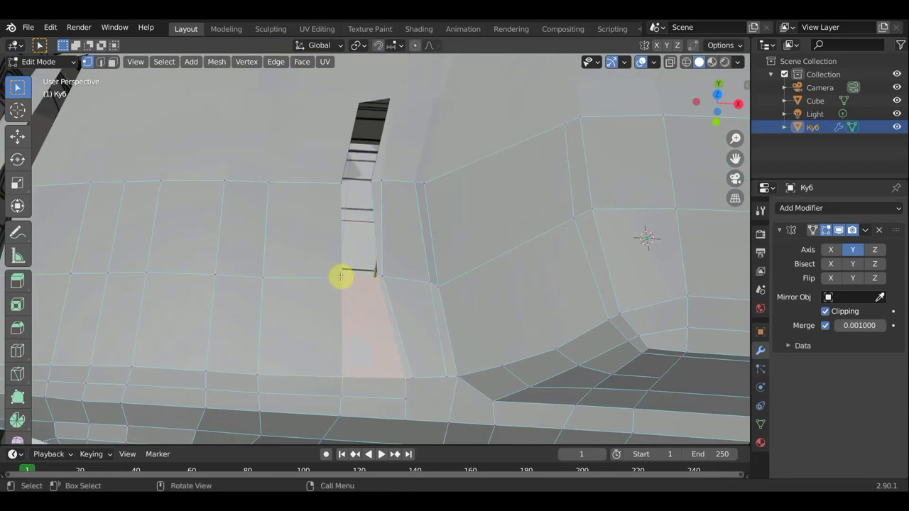
pyautogui.click(342, 187)
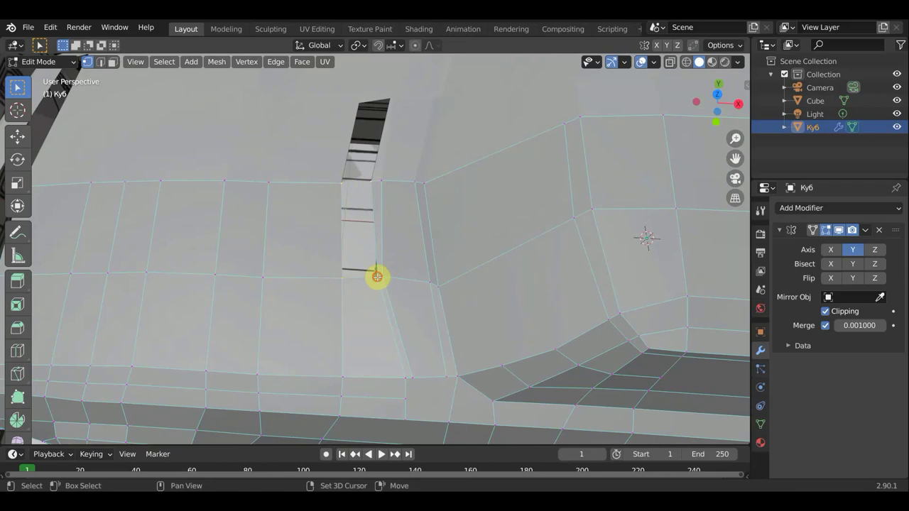
pyautogui.keyDown('shift'); pyautogui.click(377, 276); pyautogui.keyUp('shift')
# Fill more of the gap next to the hood with a face and undo two stray edits.
pyautogui.press('f')
pyautogui.scroll(-5, 384, 284)
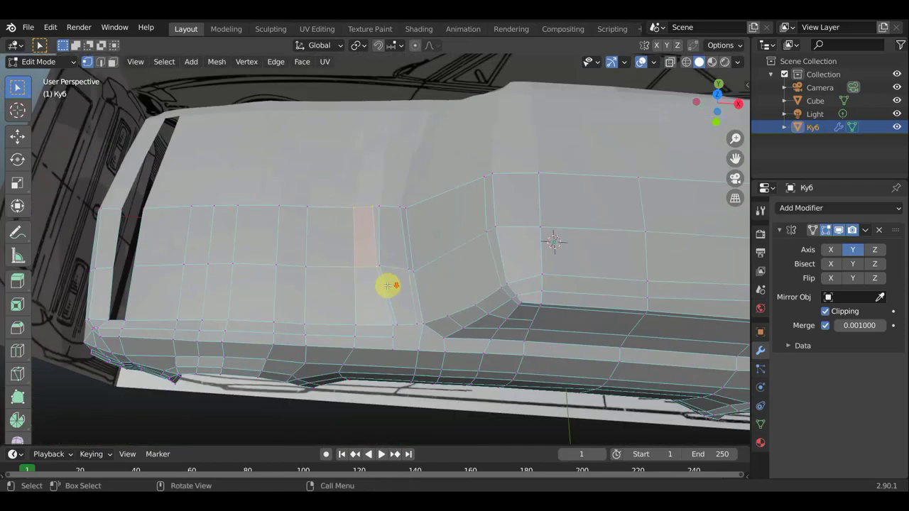
pyautogui.moveTo(385, 286)
pyautogui.mouseDown(button='middle')
pyautogui.moveTo(420, 282)
pyautogui.moveTo(412, 264)
pyautogui.moveTo(561, 257)
pyautogui.moveTo(511, 355)
pyautogui.moveTo(440, 361)
pyautogui.moveTo(437, 384)
pyautogui.mouseUp(button='middle')
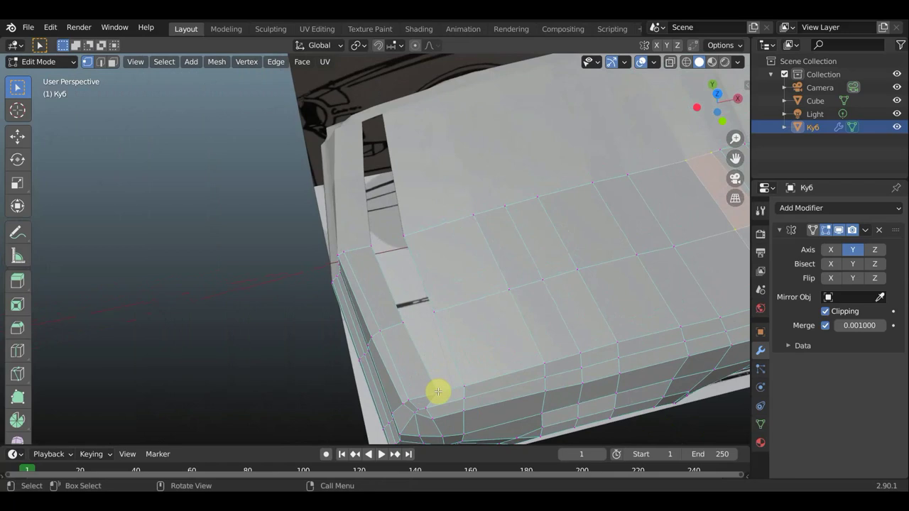
pyautogui.keyDown('shift'); pyautogui.rightClick(432, 312); pyautogui.keyUp('shift')
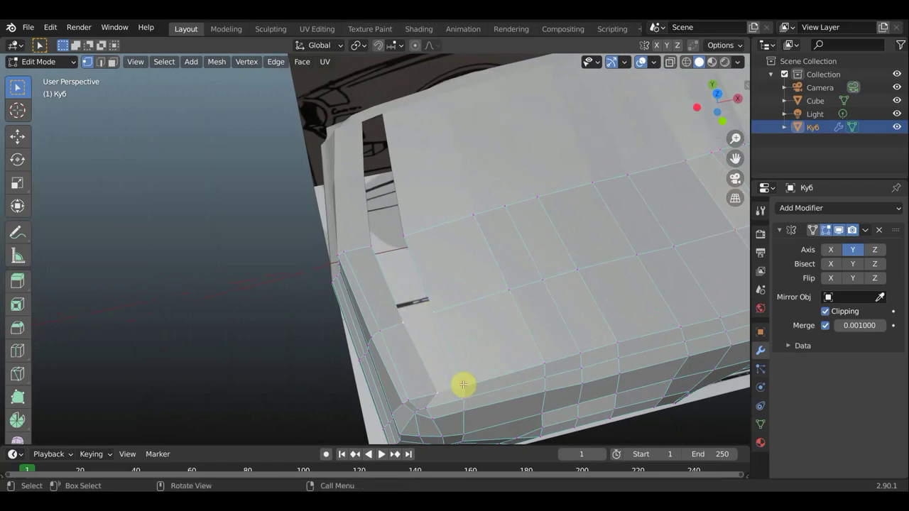
pyautogui.hotkey('ctrl', 'z')
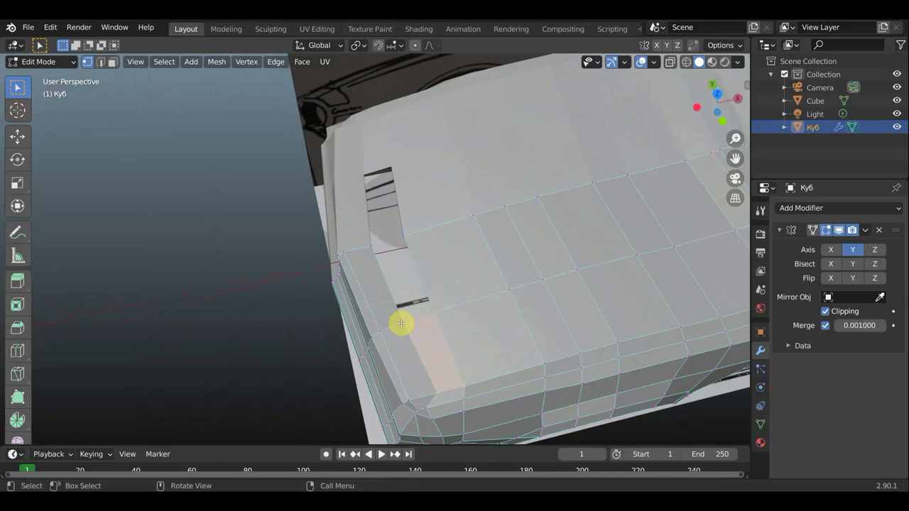
pyautogui.hotkey('ctrl', 'z')
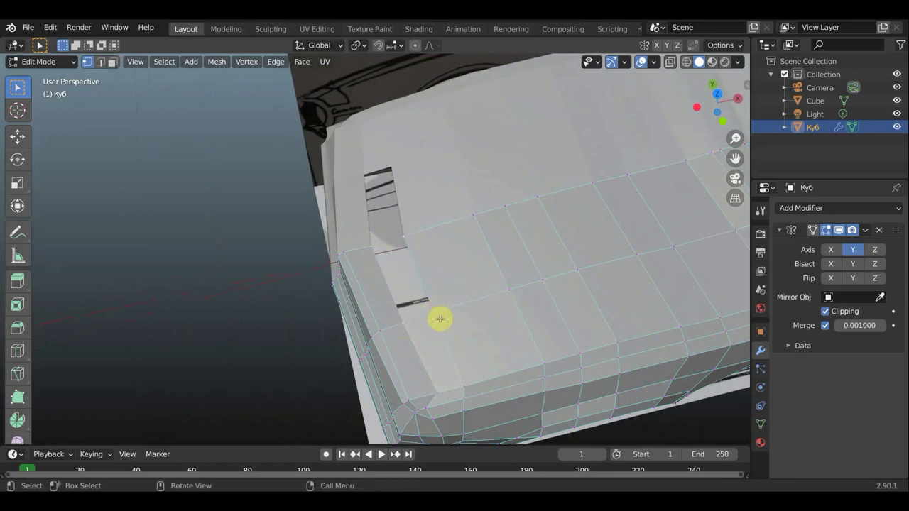
pyautogui.moveTo(440, 319)
pyautogui.mouseDown(button='middle')
pyautogui.moveTo(399, 234)
pyautogui.moveTo(385, 260)
pyautogui.moveTo(406, 258)
pyautogui.moveTo(408, 239)
pyautogui.moveTo(394, 240)
pyautogui.mouseUp(button='middle')
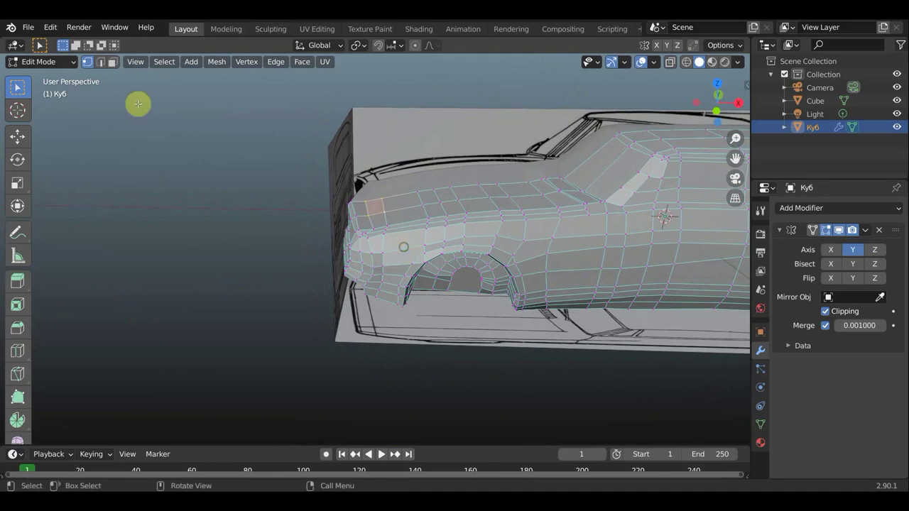
# In edge select mode, select the six edges running along the hood's upper crease.
pyautogui.click(105, 64)
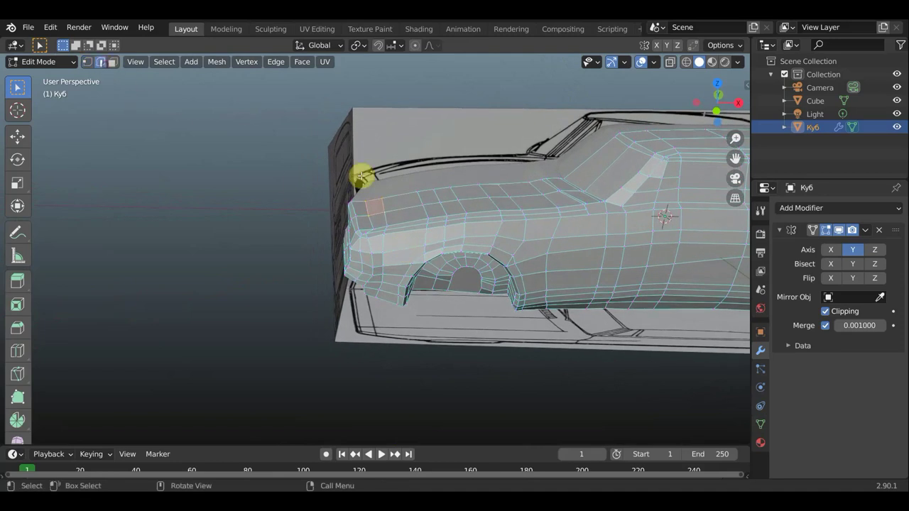
pyautogui.keyDown('shift'); pyautogui.click(401, 193); pyautogui.keyUp('shift')
pyautogui.keyDown('shift'); pyautogui.click(424, 188); pyautogui.keyUp('shift')
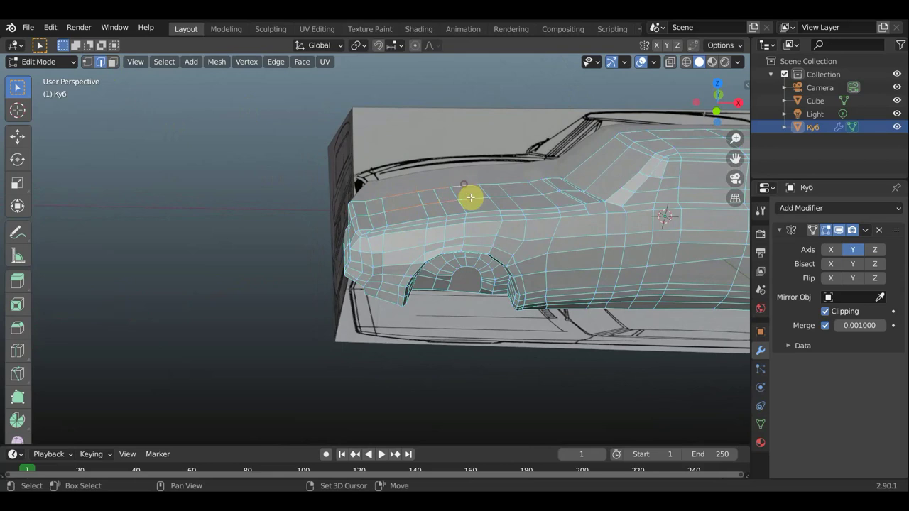
pyautogui.keyDown('shift'); pyautogui.click(473, 196); pyautogui.keyUp('shift')
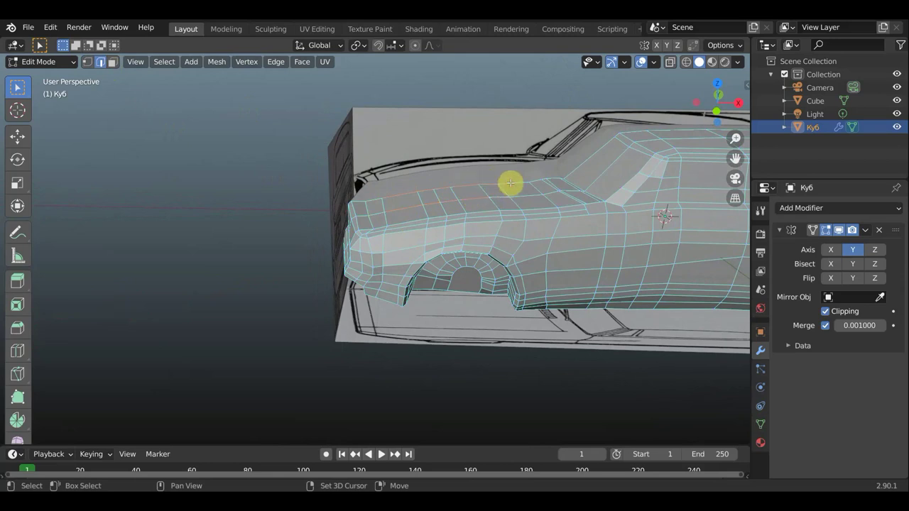
pyautogui.keyDown('shift'); pyautogui.click(510, 182); pyautogui.keyUp('shift')
pyautogui.keyDown('shift'); pyautogui.click(526, 194); pyautogui.keyUp('shift')
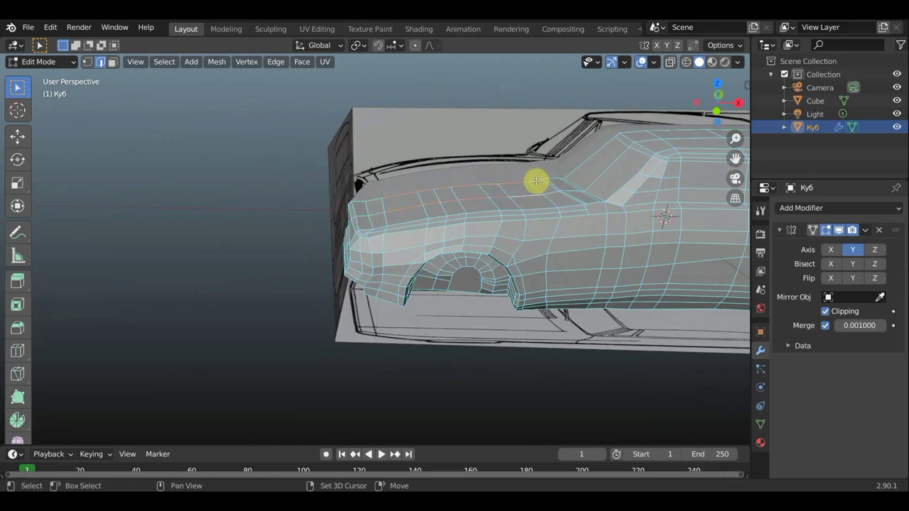
pyautogui.keyDown('shift'); pyautogui.click(534, 182); pyautogui.keyUp('shift')
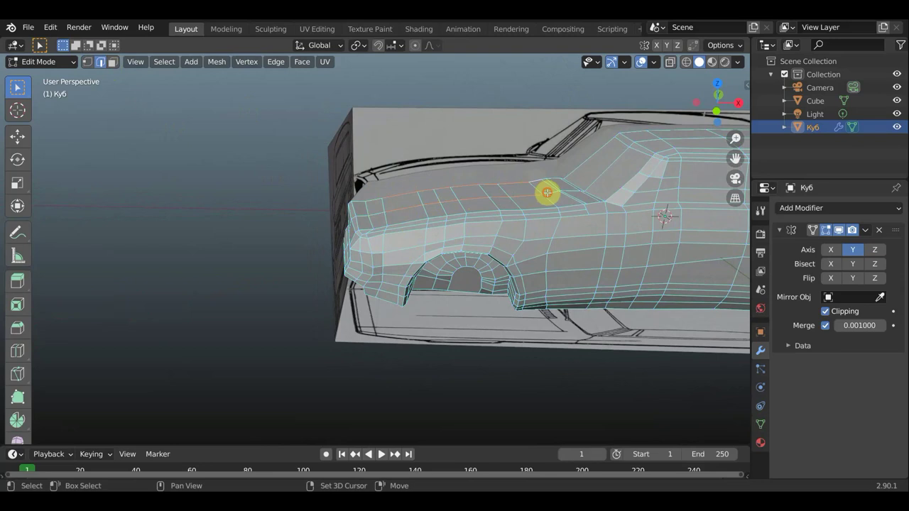
# Switch to the Numpad 1 orthographic view to line up with the side blueprint.
pyautogui.moveTo(538, 203); pyautogui.dragTo(534, 247, button='middle')
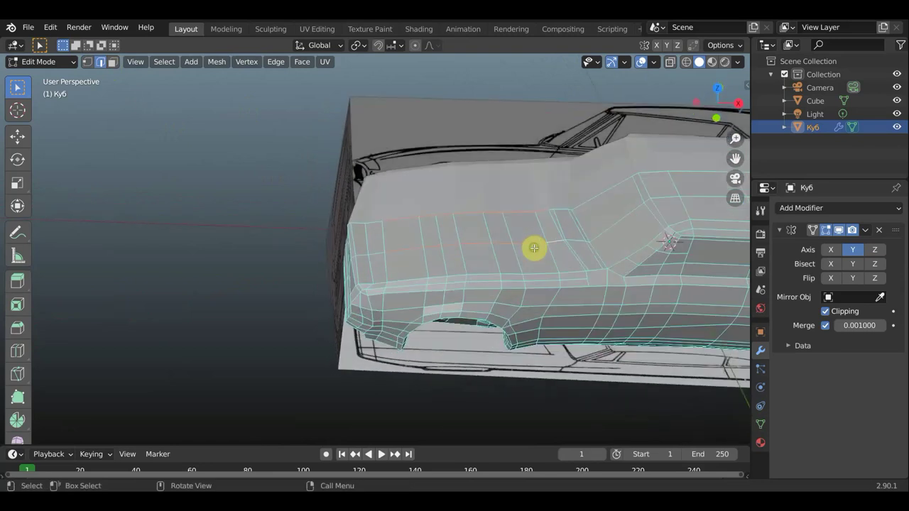
pyautogui.scroll(4, 533, 248)
pyautogui.scroll(-3, 536, 257)
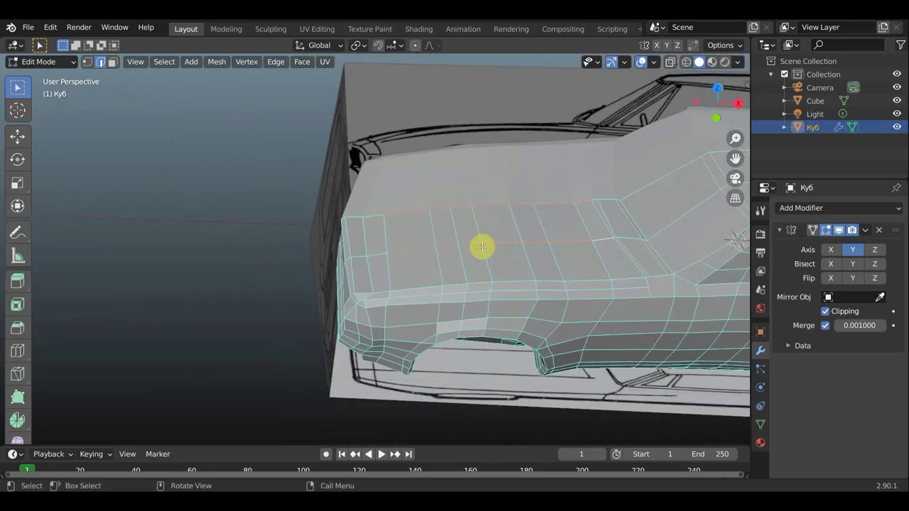
pyautogui.moveTo(482, 246)
pyautogui.mouseDown(button='middle')
pyautogui.moveTo(432, 201)
pyautogui.moveTo(391, 237)
pyautogui.mouseUp(button='middle')
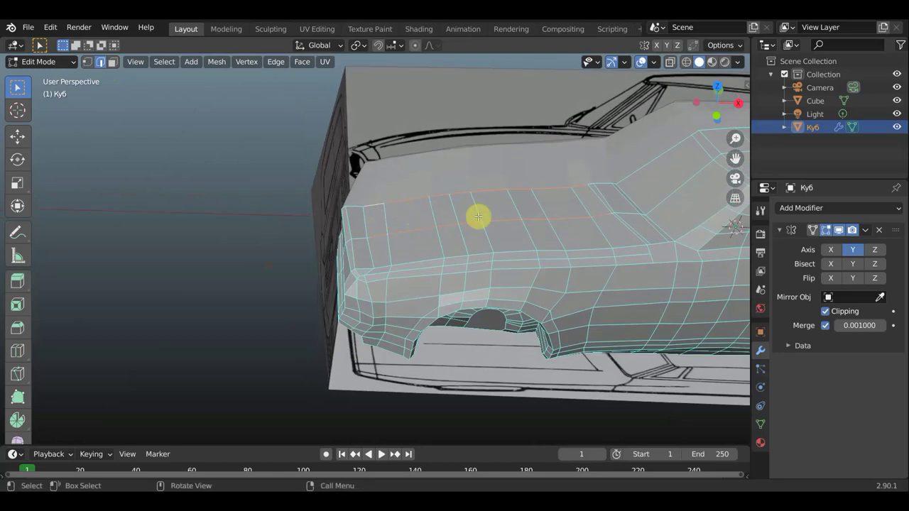
pyautogui.press('KP_1')
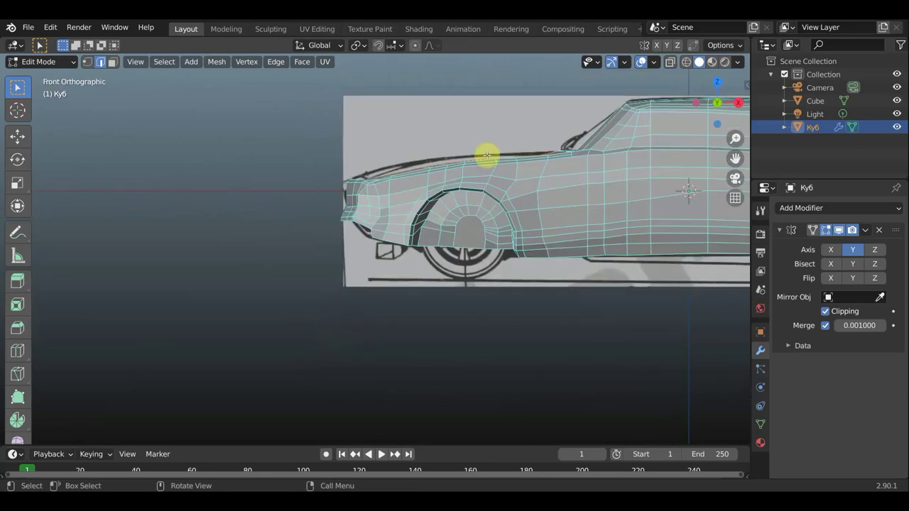
# Raise the hood edge loop slightly and tilt it about 3.5 degrees to match the blueprint.
pyautogui.keyDown('alt'); pyautogui.click(451, 169); pyautogui.keyUp('alt')
pyautogui.press('g')
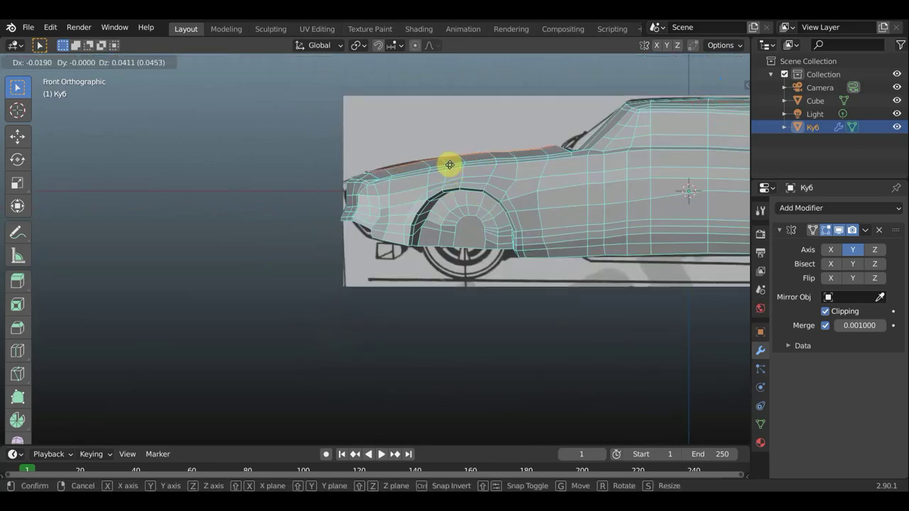
pyautogui.click(452, 162)
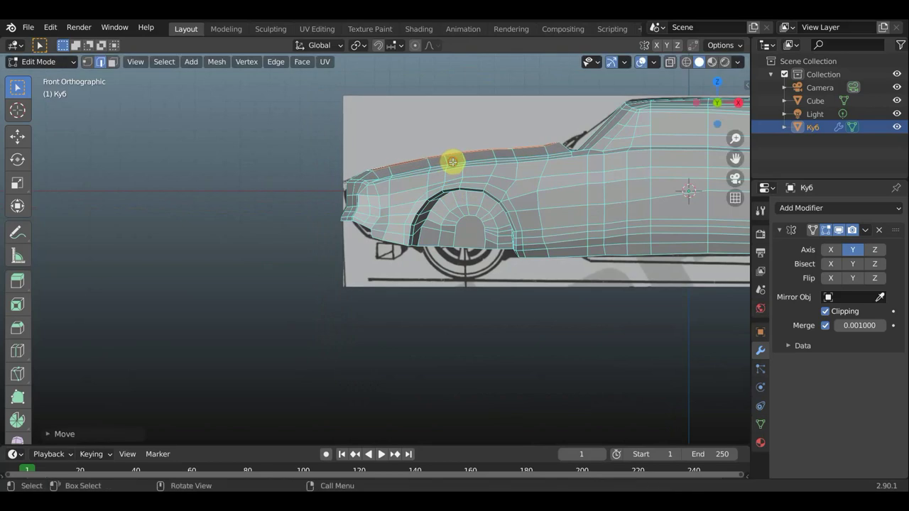
pyautogui.press('r')
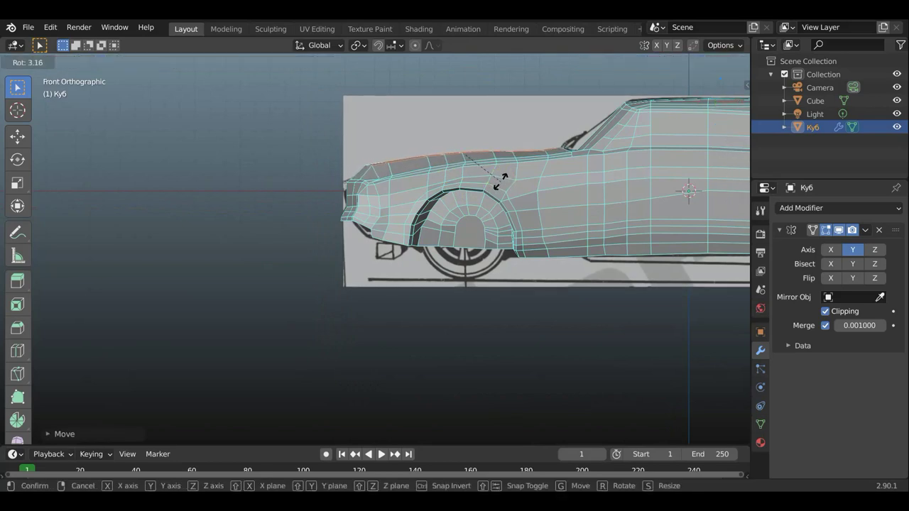
pyautogui.click(499, 180)
pyautogui.moveTo(501, 180)
pyautogui.mouseDown(button='middle')
pyautogui.moveTo(514, 203)
pyautogui.moveTo(503, 204)
pyautogui.mouseUp(button='middle')
pyautogui.scroll(2, 430, 189)
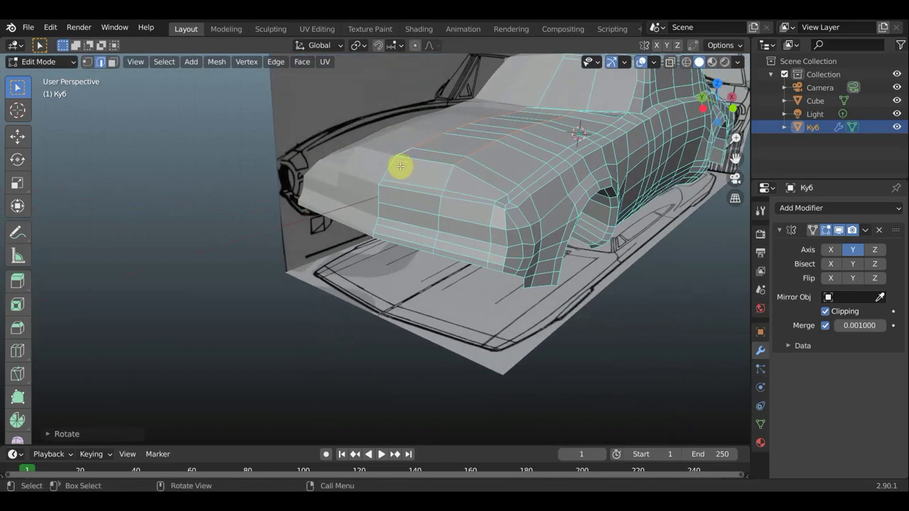
# In vertex mode, lower two vertices at the hood front.
pyautogui.click(87, 62)
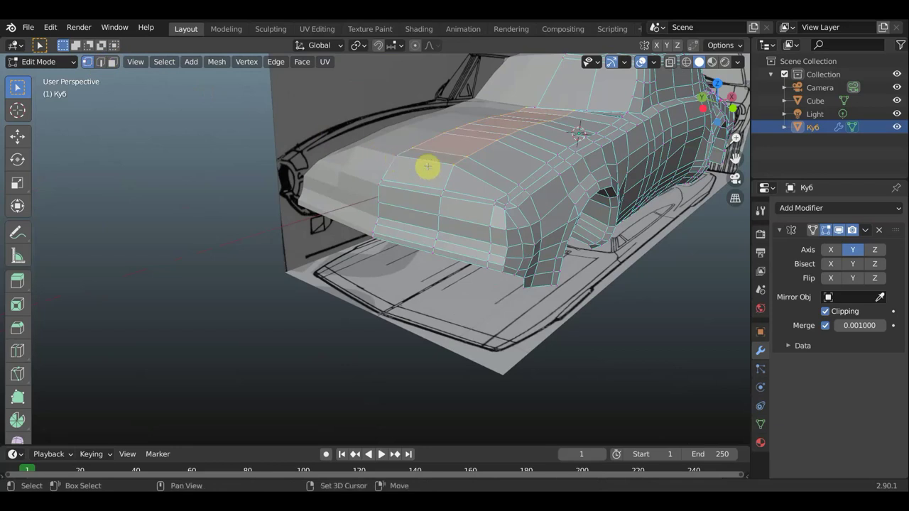
pyautogui.click(396, 155)
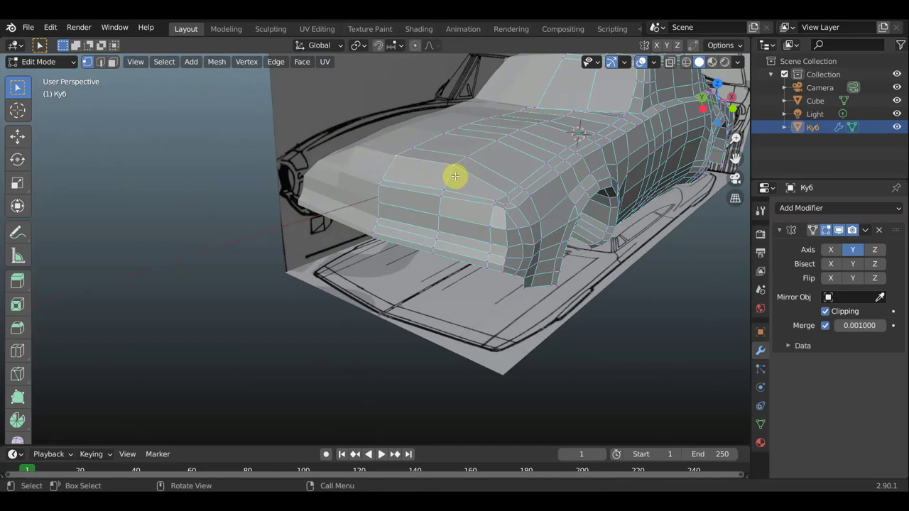
pyautogui.press('g')
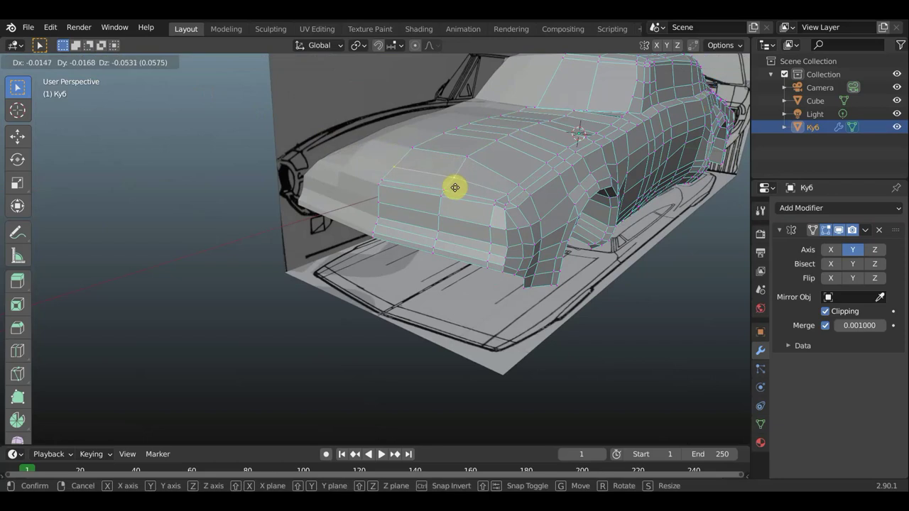
pyautogui.click(454, 186)
pyautogui.moveTo(436, 192); pyautogui.dragTo(373, 252, button='middle')
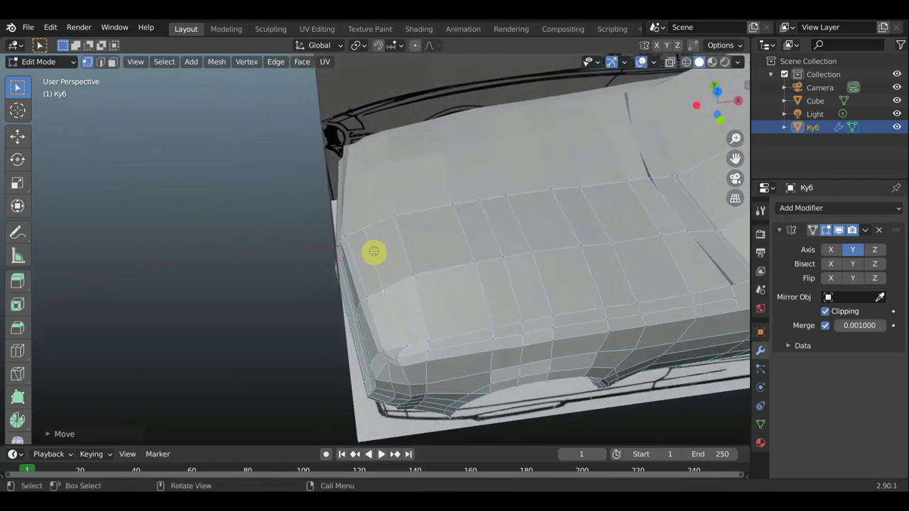
pyautogui.press('g')
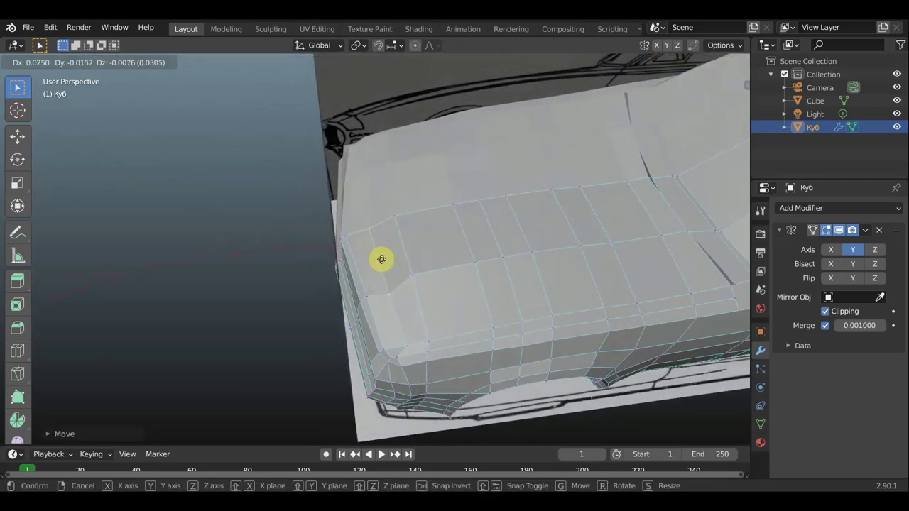
pyautogui.click(380, 259)
# Nudge the front corner vertices about 0.01 units to round the nose into the fender.
pyautogui.moveTo(436, 222)
pyautogui.mouseDown(button='middle')
pyautogui.moveTo(523, 182)
pyautogui.moveTo(455, 160)
pyautogui.mouseUp(button='middle')
pyautogui.scroll(1, 409, 147)
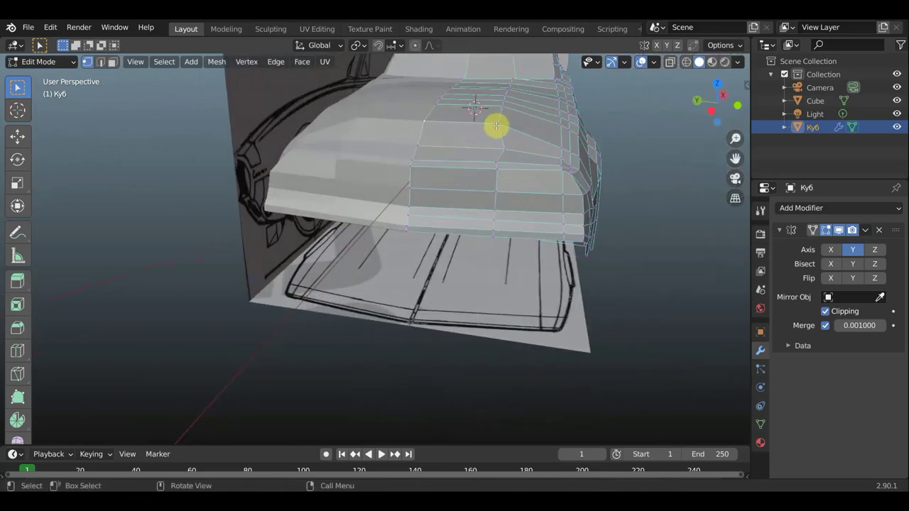
pyautogui.press('g')
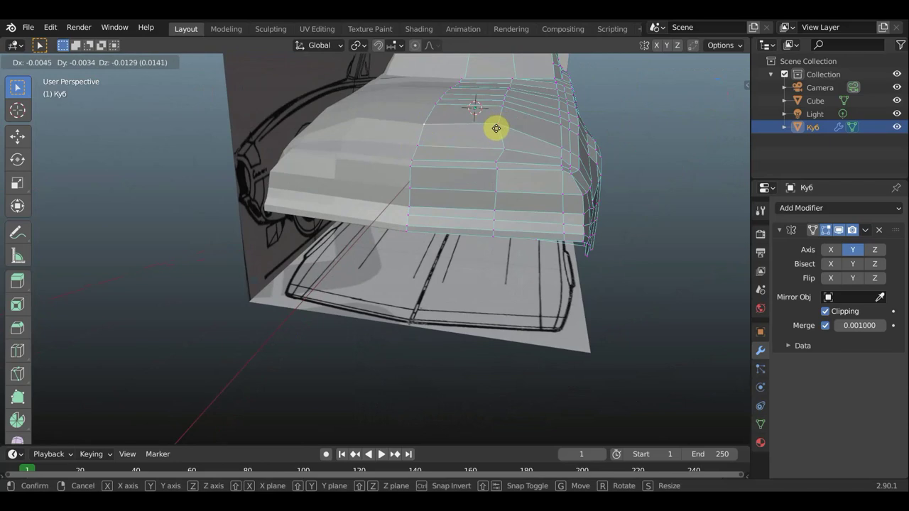
pyautogui.click(495, 126)
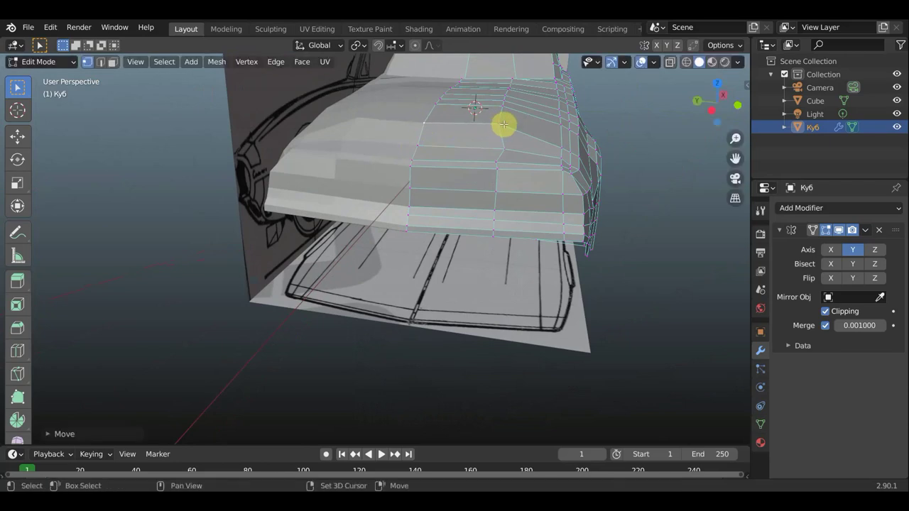
pyautogui.press('g')
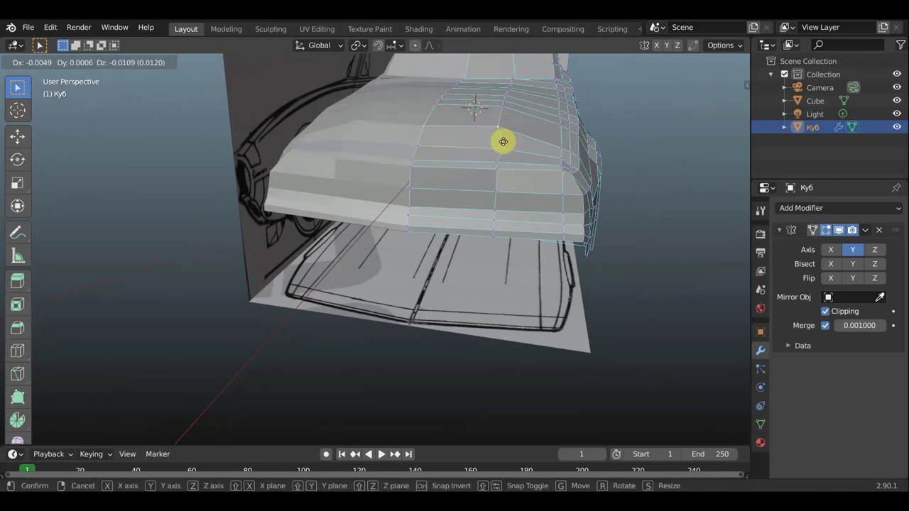
pyautogui.click(506, 151)
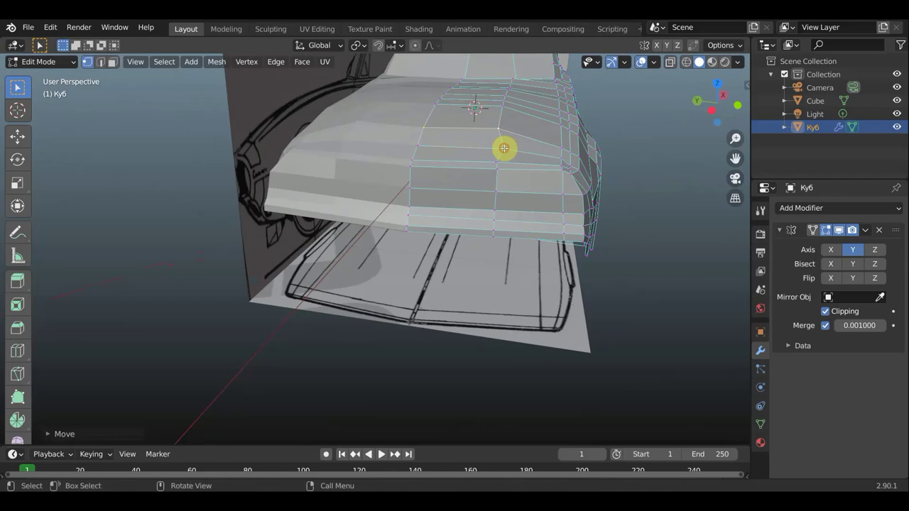
pyautogui.press('g')
pyautogui.click(499, 150)
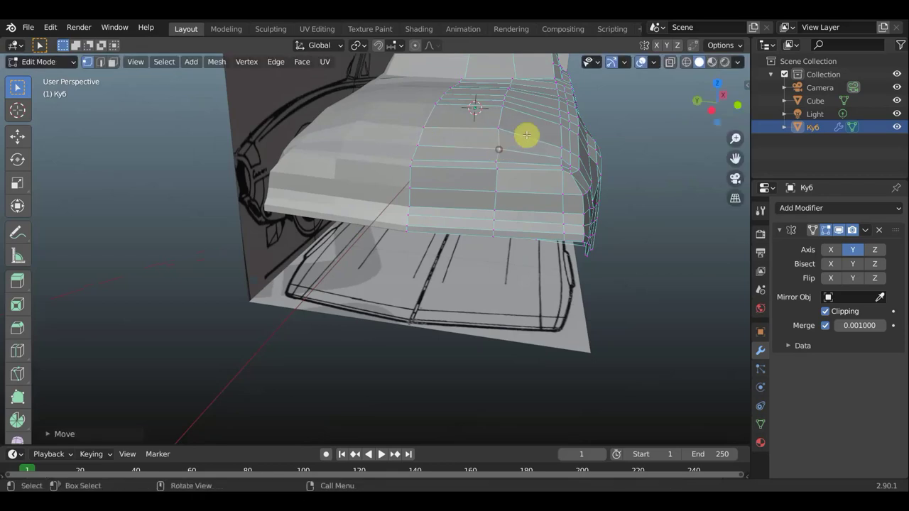
pyautogui.press('g')
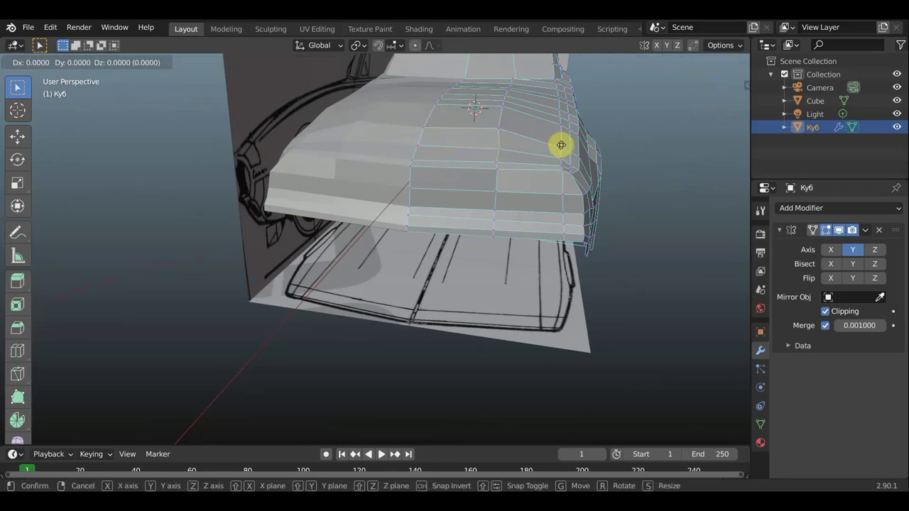
pyautogui.click(561, 145)
pyautogui.moveTo(572, 146)
pyautogui.mouseDown(button='middle')
pyautogui.moveTo(538, 198)
pyautogui.moveTo(631, 125)
pyautogui.mouseUp(button='middle')
pyautogui.moveTo(548, 217)
pyautogui.mouseDown(button='middle')
pyautogui.moveTo(515, 222)
pyautogui.moveTo(437, 286)
pyautogui.mouseUp(button='middle')
pyautogui.moveTo(556, 271)
pyautogui.mouseDown(button='middle')
pyautogui.moveTo(450, 245)
pyautogui.moveTo(475, 237)
pyautogui.moveTo(529, 278)
pyautogui.moveTo(497, 297)
pyautogui.mouseUp(button='middle')
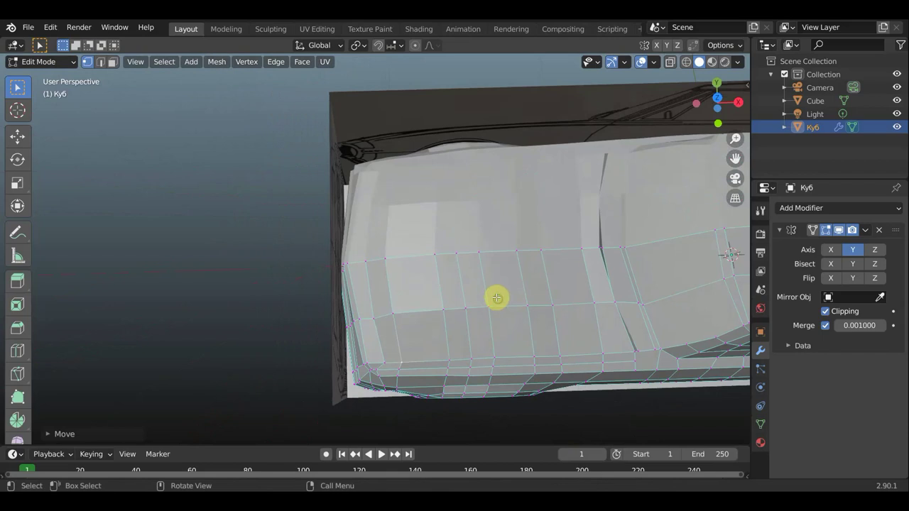
# In top view, knife a short vertical cut from the hood row's top edge to the row below.
pyautogui.press('KP_7')
pyautogui.keyDown('shift'); pyautogui.rightClick(521, 289); pyautogui.keyUp('shift')
pyautogui.scroll(2, 521, 289)
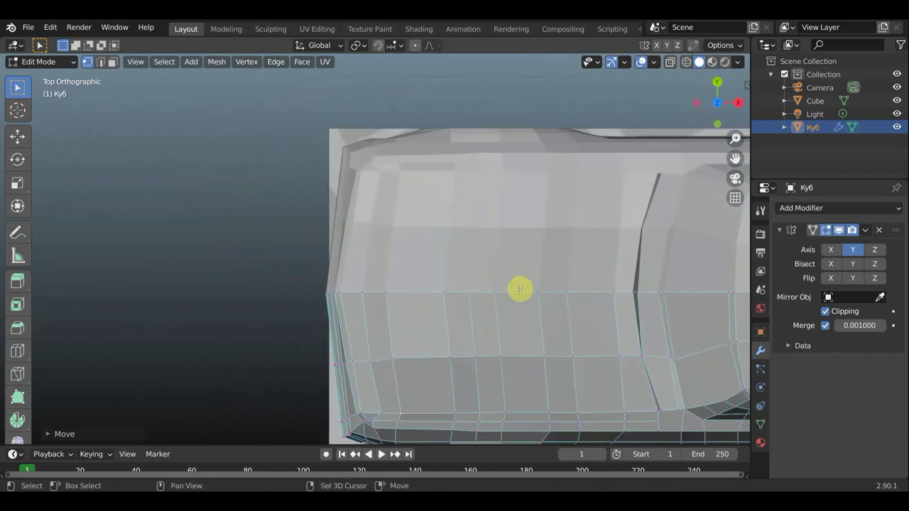
pyautogui.scroll(2, 481, 203)
pyautogui.keyDown('shift'); pyautogui.moveTo(482, 204); pyautogui.dragTo(470, 183, button='middle'); pyautogui.keyUp('shift')
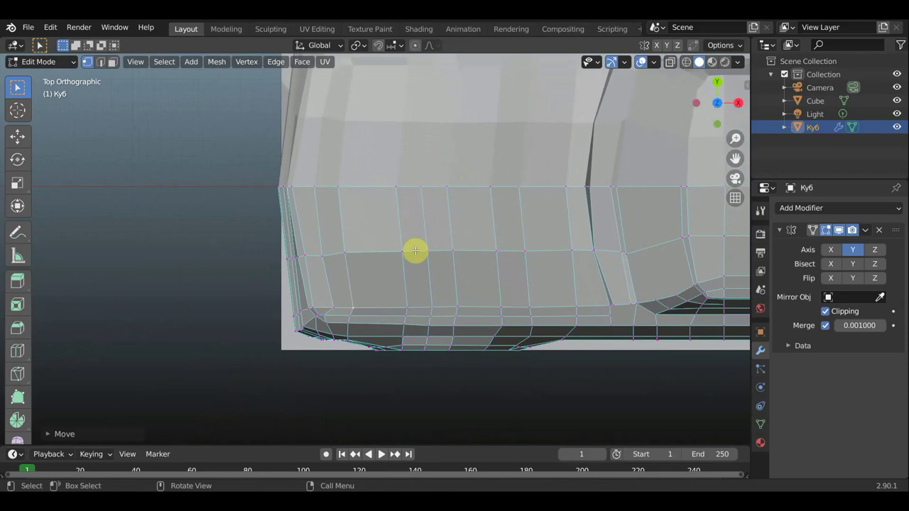
pyautogui.press('k')
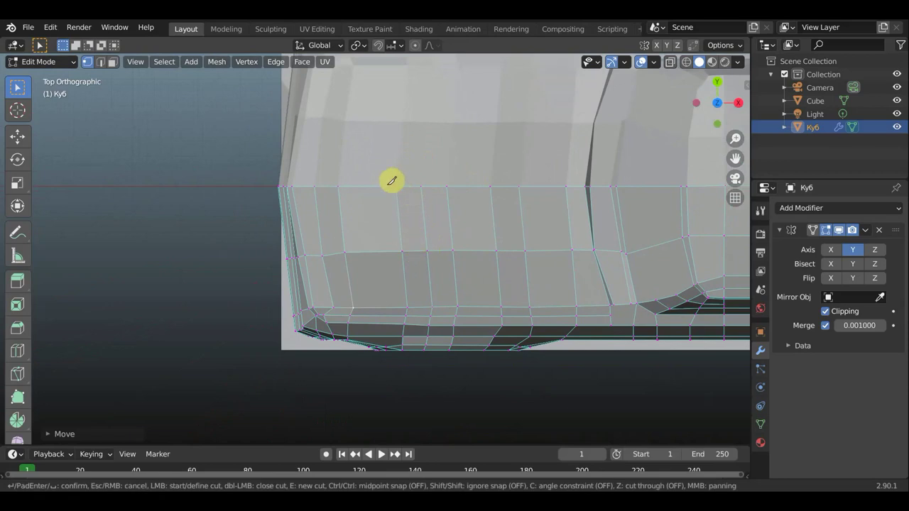
pyautogui.click(388, 187)
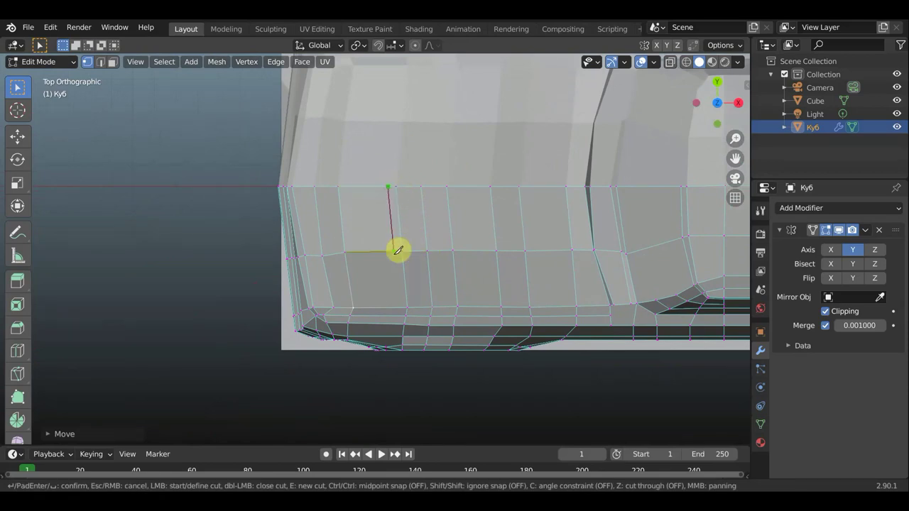
pyautogui.click(396, 251)
pyautogui.press('Return')
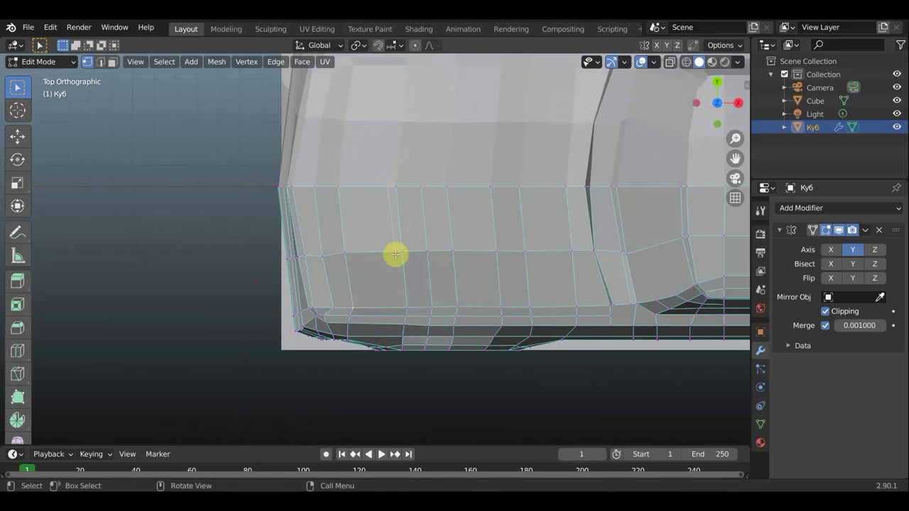
# Knife a horizontal cut from the new vertex across the hood row to the right.
pyautogui.press('k')
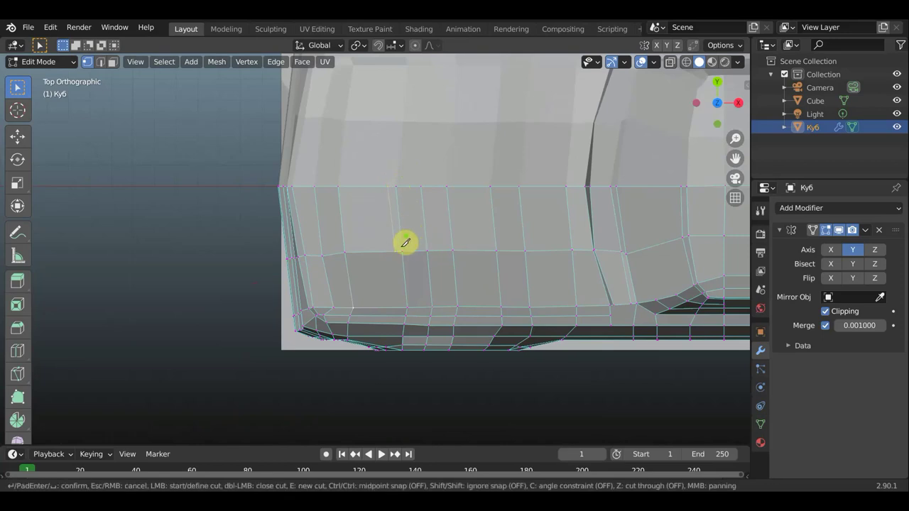
pyautogui.click(395, 245)
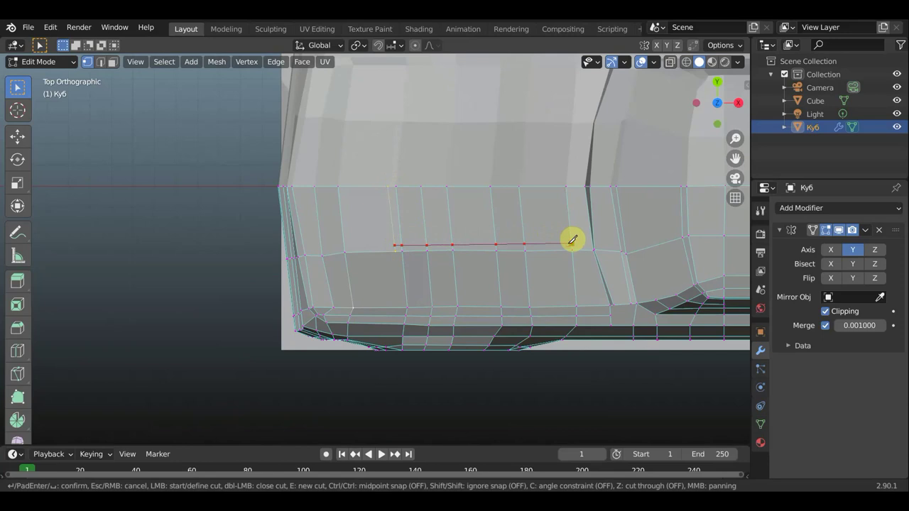
pyautogui.click(571, 242)
pyautogui.press('Return')
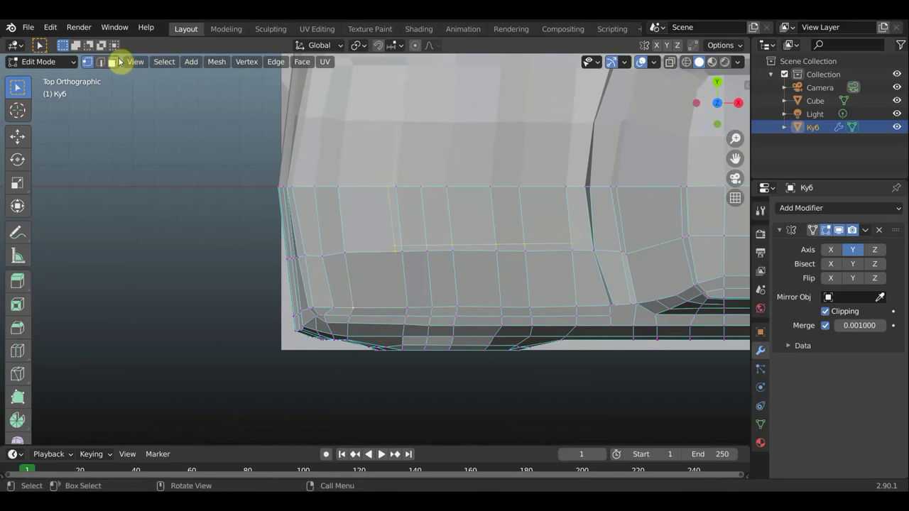
pyautogui.click(113, 62)
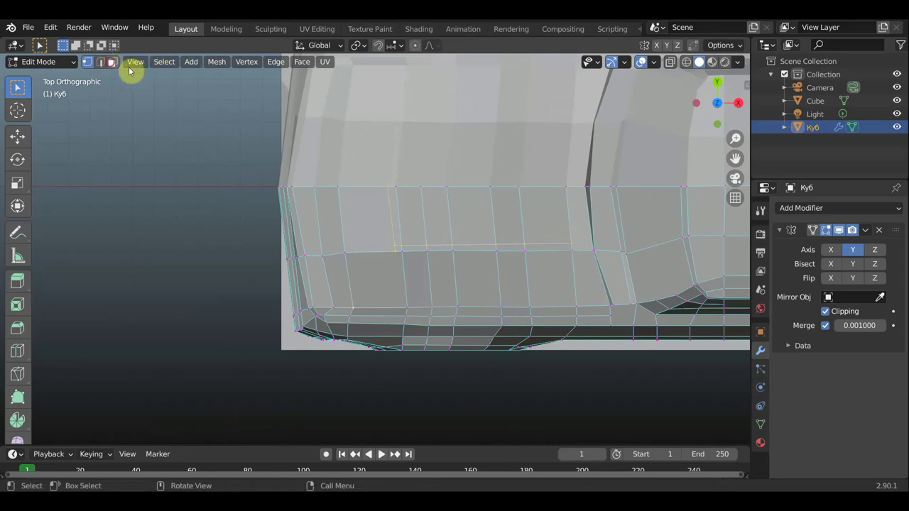
# Select the six faces forming the hood strip.
pyautogui.click(398, 211)
pyautogui.keyDown('shift'); pyautogui.click(412, 213); pyautogui.keyUp('shift')
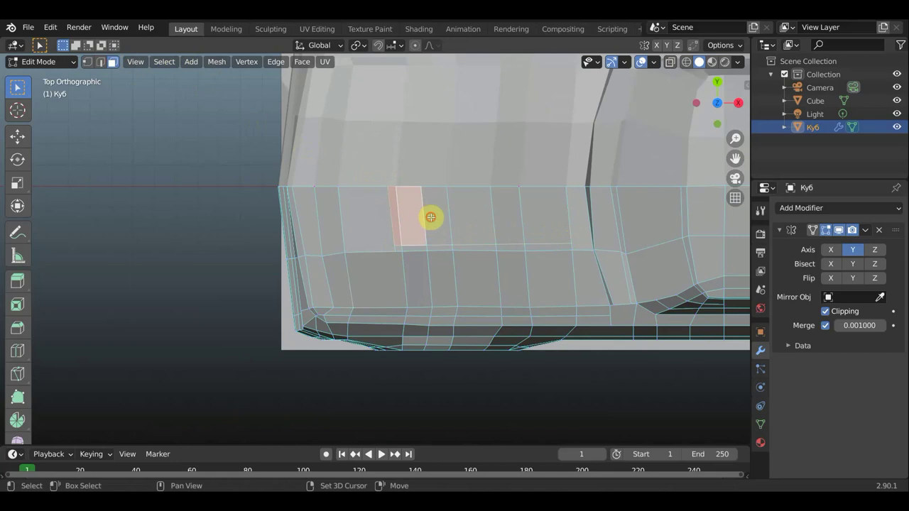
pyautogui.keyDown('shift'); pyautogui.click(436, 219); pyautogui.keyUp('shift')
pyautogui.keyDown('shift'); pyautogui.click(474, 219); pyautogui.keyUp('shift')
pyautogui.keyDown('shift'); pyautogui.click(510, 220); pyautogui.keyUp('shift')
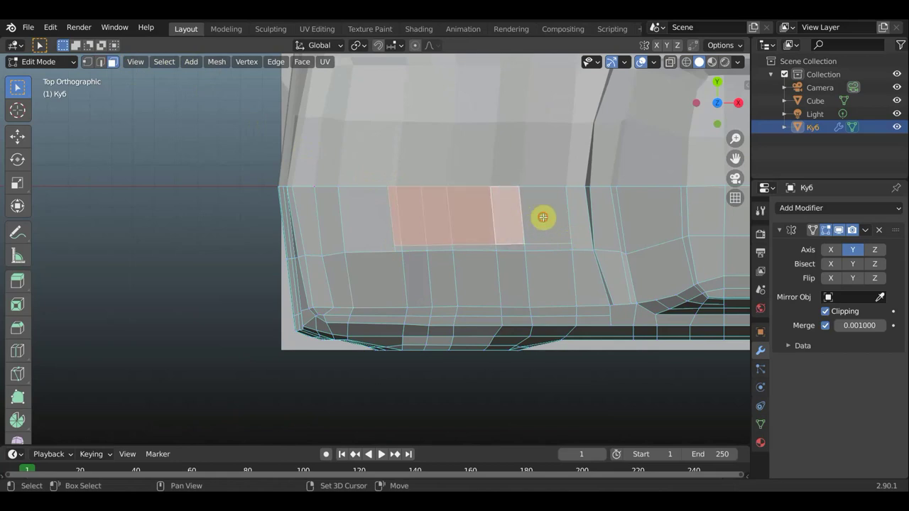
pyautogui.keyDown('shift'); pyautogui.click(534, 222); pyautogui.keyUp('shift')
pyautogui.moveTo(534, 222); pyautogui.dragTo(489, 137, button='middle')
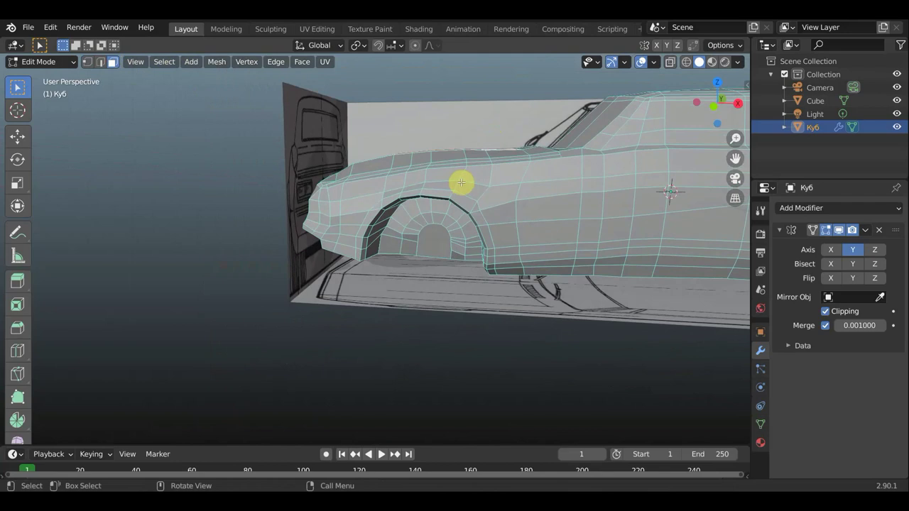
# Move the hood strip about 0.04 units down into the hood.
pyautogui.press('g')
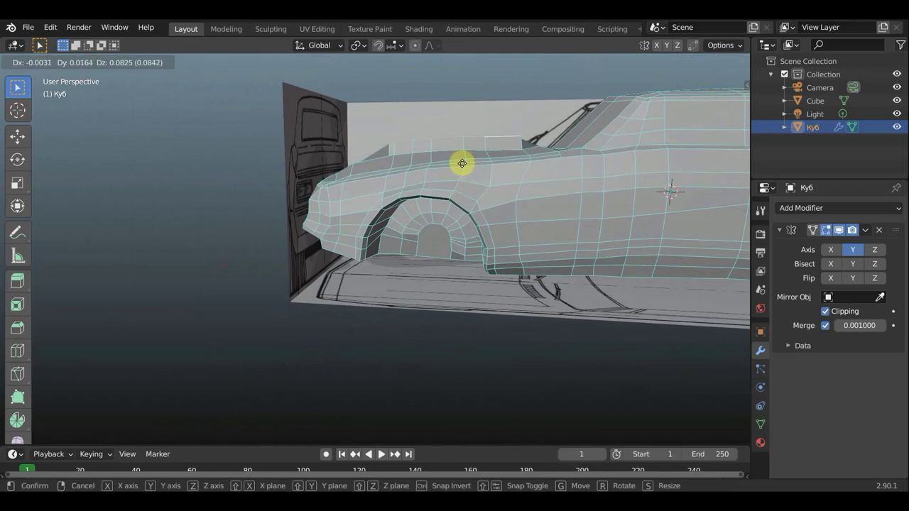
pyautogui.click(462, 163)
pyautogui.moveTo(462, 163)
pyautogui.mouseDown(button='middle')
pyautogui.moveTo(466, 239)
pyautogui.moveTo(458, 179)
pyautogui.mouseUp(button='middle')
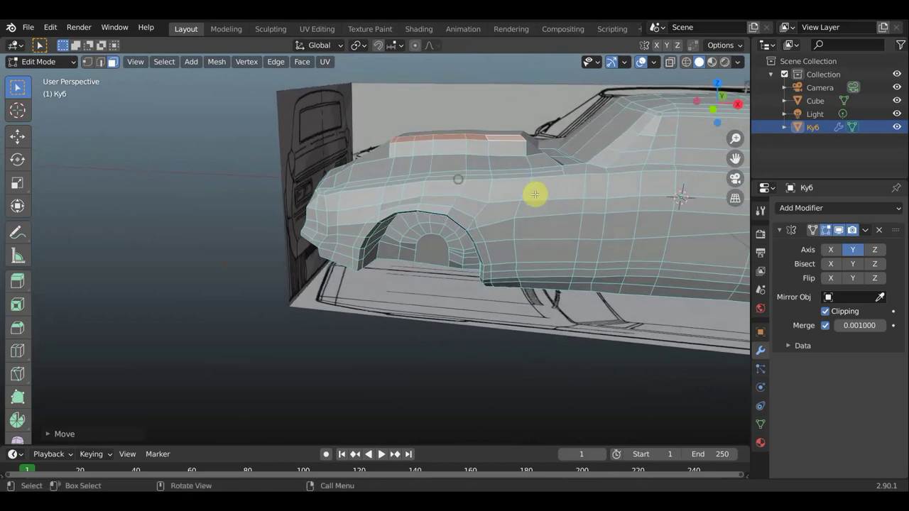
# Fine-tune the hood strip with small alternating tilts and shifts.
pyautogui.press('r')
pyautogui.click(536, 202)
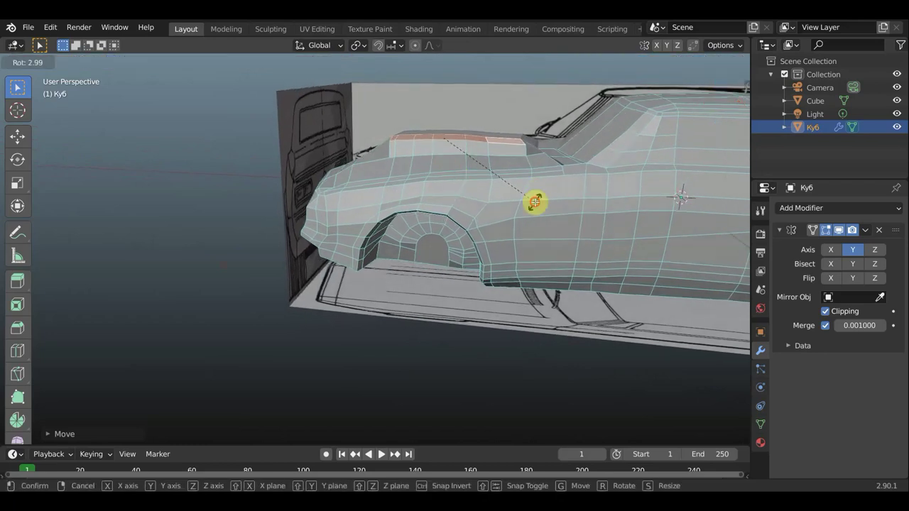
pyautogui.press('g')
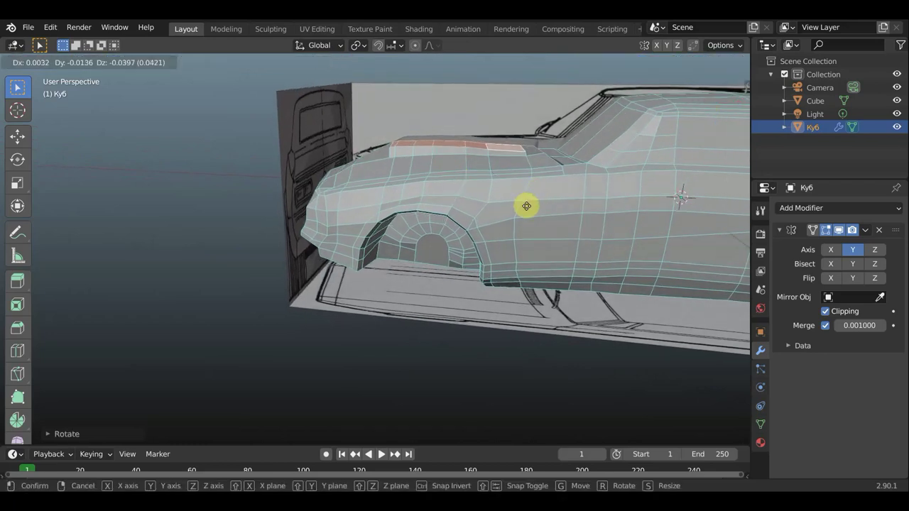
pyautogui.click(528, 203)
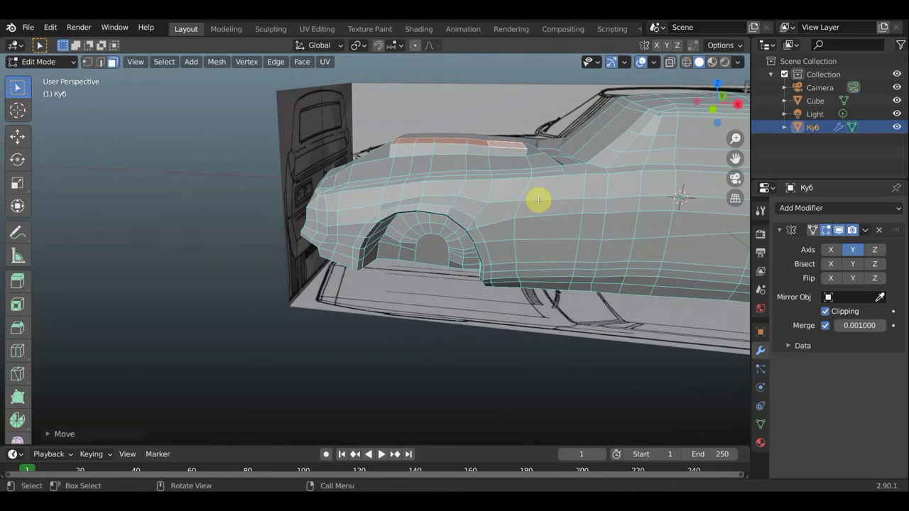
pyautogui.press('r')
pyautogui.click(537, 196)
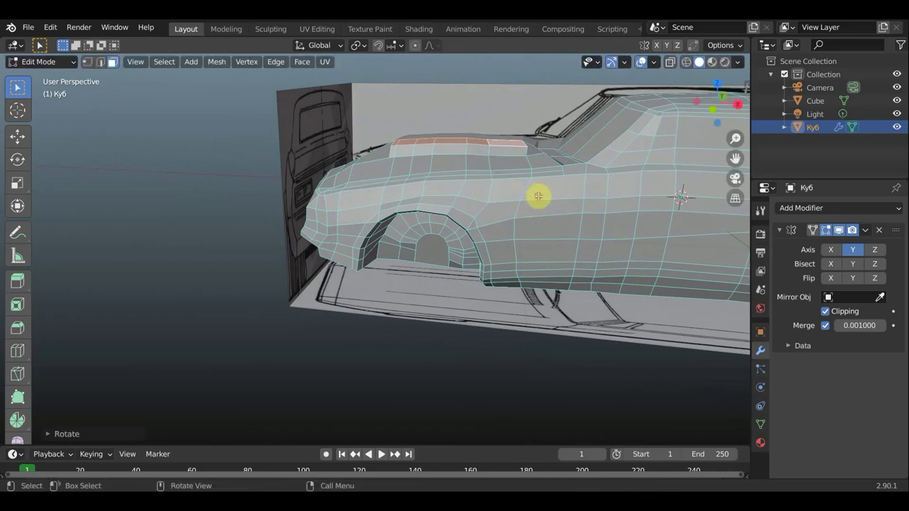
pyautogui.press('g')
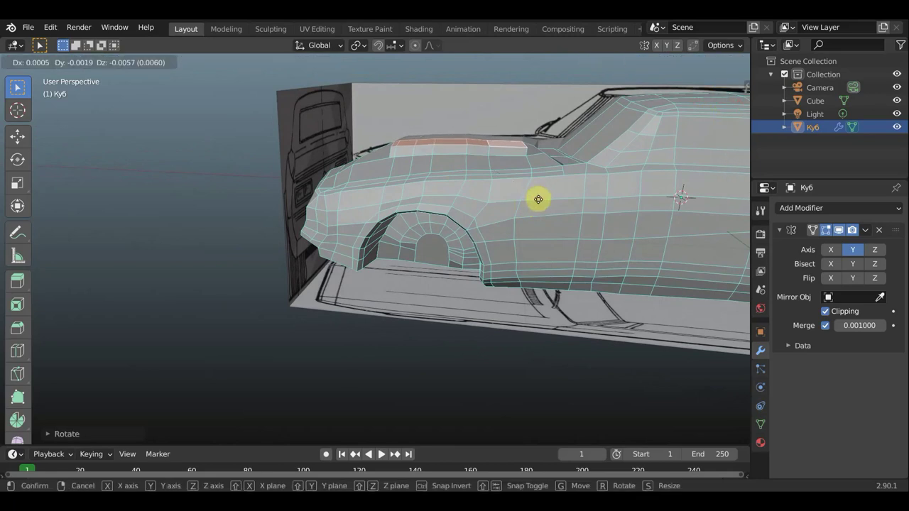
pyautogui.click(538, 199)
pyautogui.moveTo(538, 199); pyautogui.dragTo(698, 296, button='middle')
pyautogui.moveTo(462, 223); pyautogui.dragTo(296, 178, button='middle')
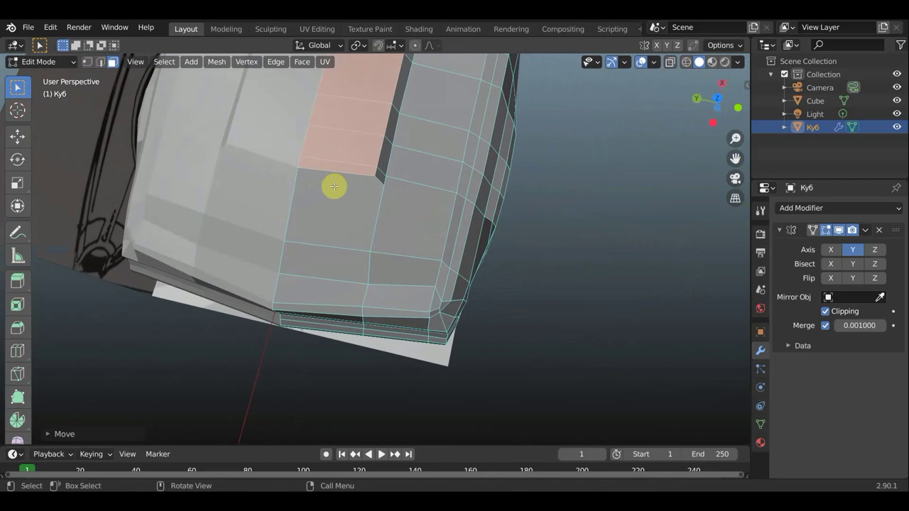
# Knife a cut from the panel's corner across the adjacent edge.
pyautogui.press('k')
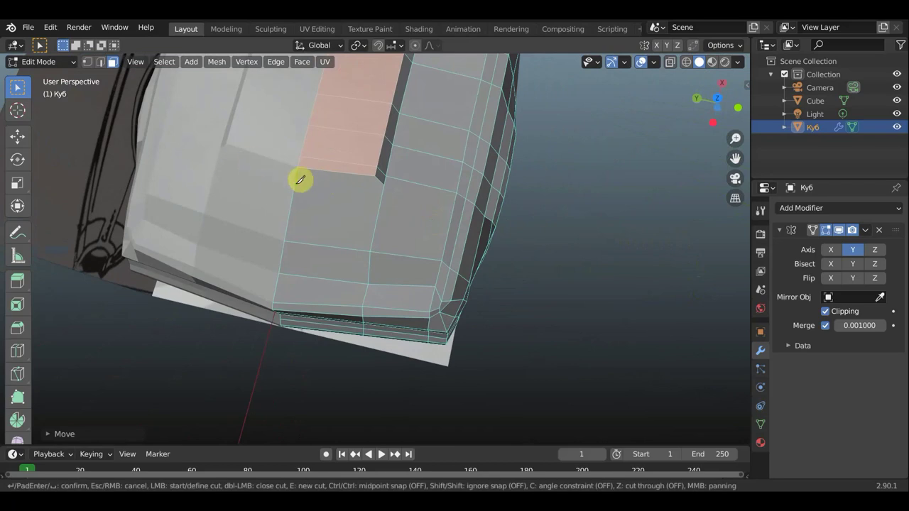
pyautogui.click(296, 178)
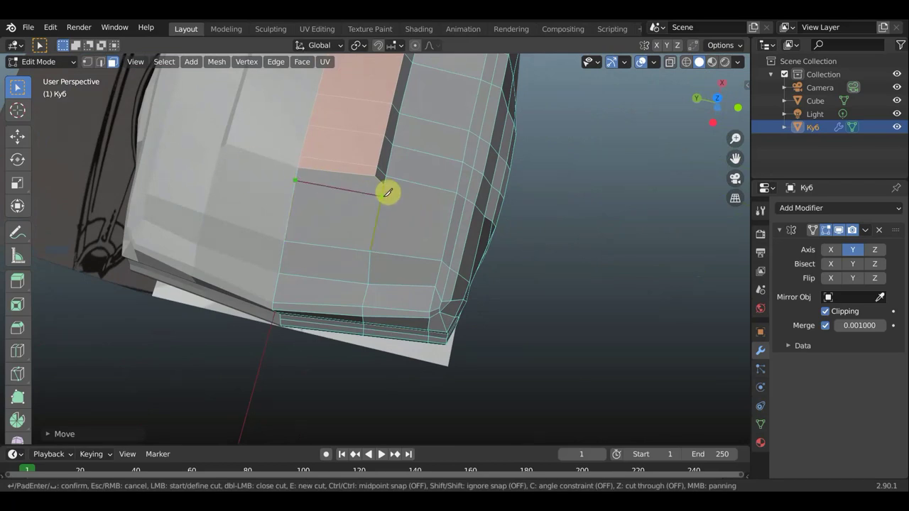
pyautogui.click(382, 195)
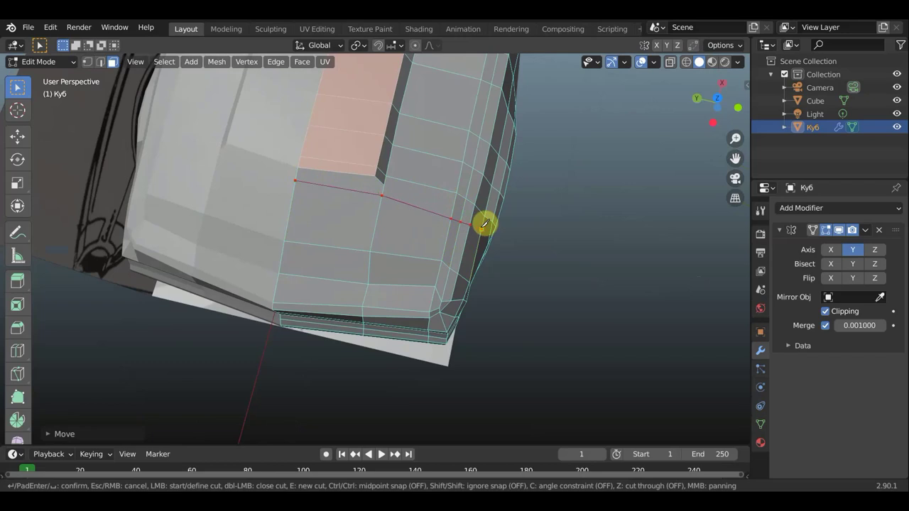
pyautogui.press('Return')
pyautogui.moveTo(357, 203)
pyautogui.mouseDown(button='middle')
pyautogui.moveTo(353, 178)
pyautogui.moveTo(281, 127)
pyautogui.mouseUp(button='middle')
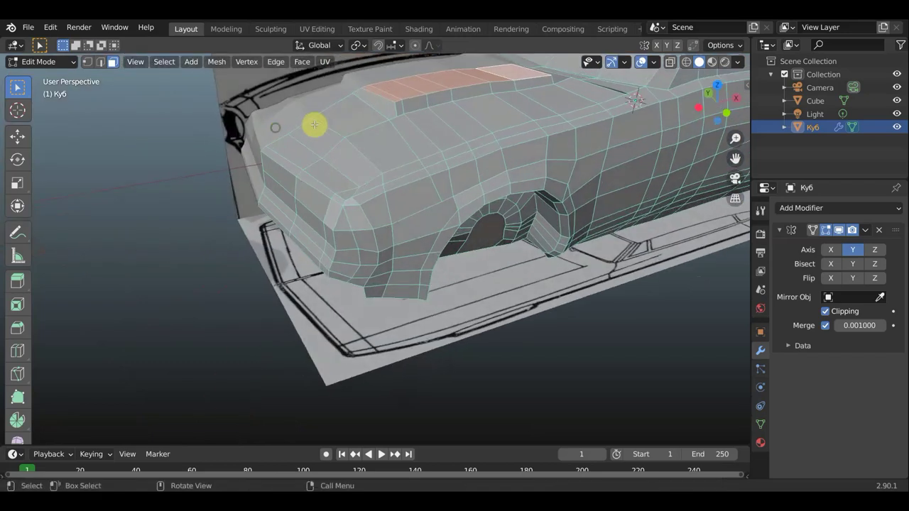
# Deselect all and nudge a hood vertex about 0.006 units to blend the panel.
pyautogui.click(102, 62)
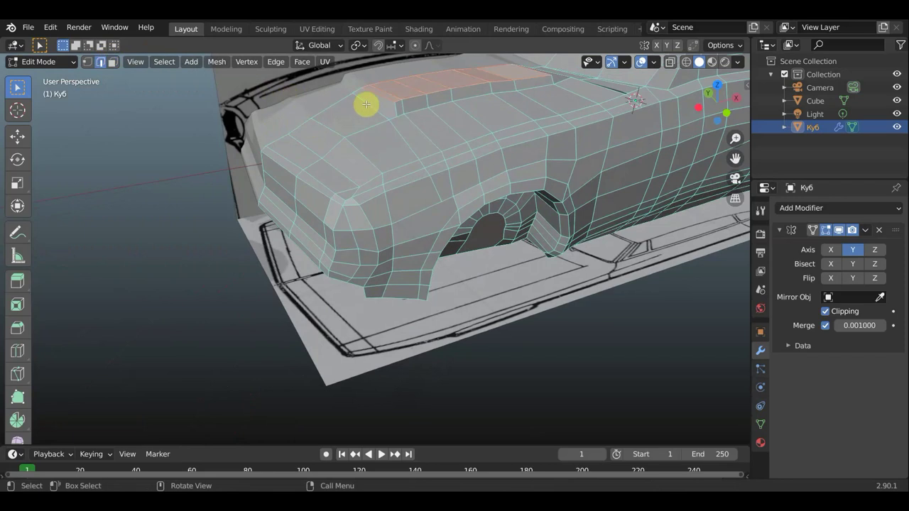
pyautogui.hotkey('alt', 'a')
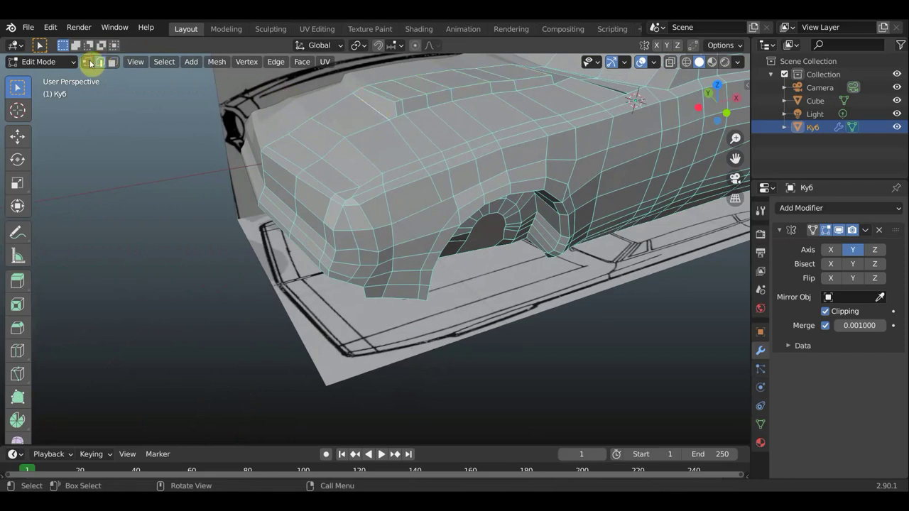
pyautogui.click(91, 63)
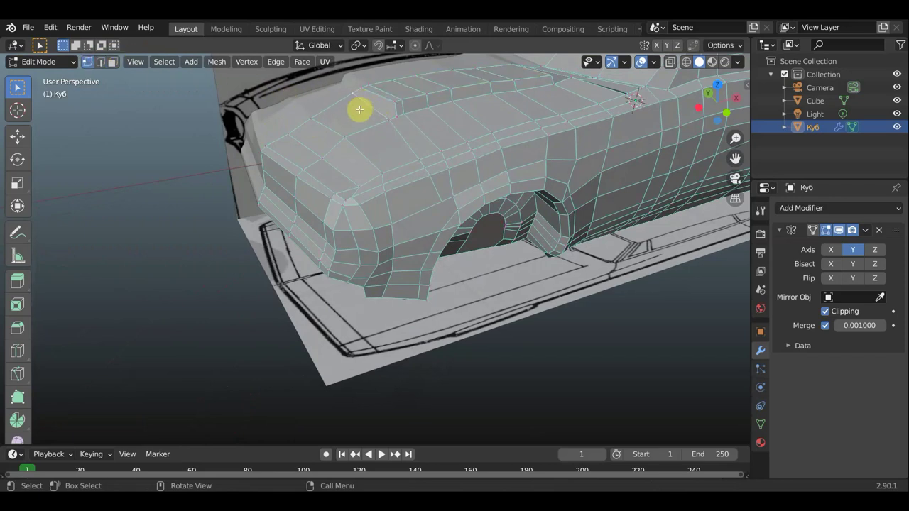
pyautogui.moveTo(364, 115); pyautogui.dragTo(365, 129)
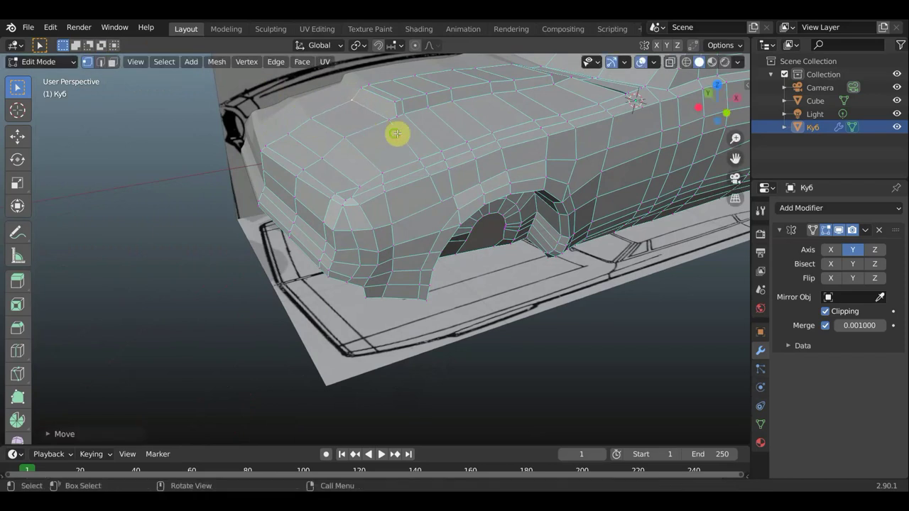
pyautogui.moveTo(395, 134)
pyautogui.mouseDown(button='middle')
pyautogui.moveTo(487, 134)
pyautogui.moveTo(510, 119)
pyautogui.moveTo(503, 113)
pyautogui.moveTo(435, 150)
pyautogui.moveTo(305, 180)
pyautogui.moveTo(279, 172)
pyautogui.moveTo(552, 188)
pyautogui.moveTo(550, 177)
pyautogui.mouseUp(button='middle')
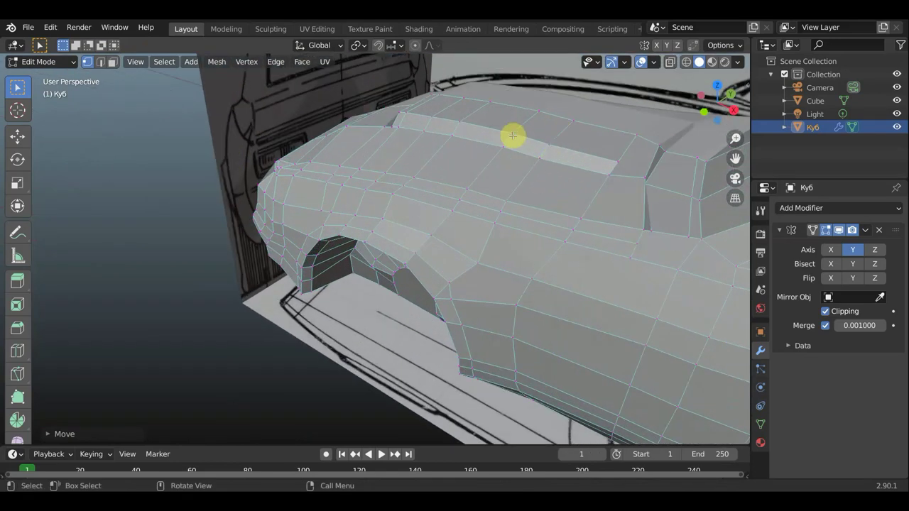
# Reposition four vertices along the hood edge to follow the blueprint.
pyautogui.press('g')
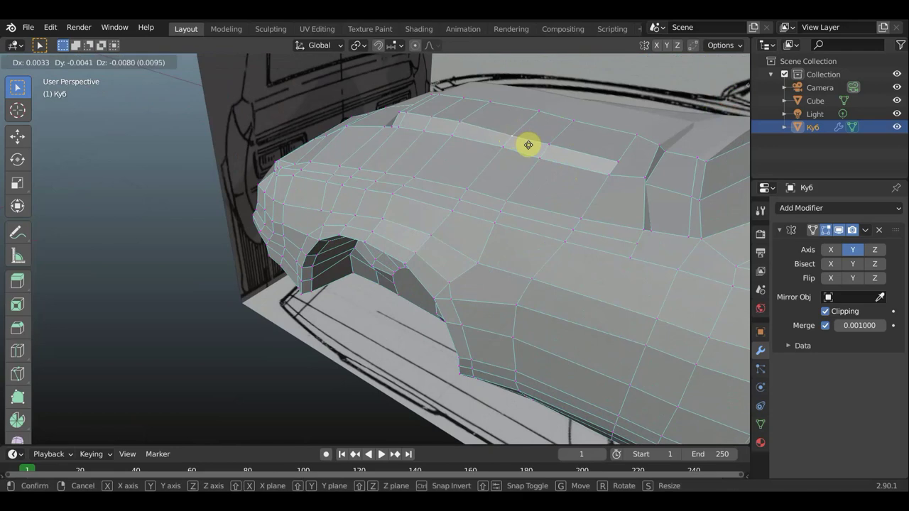
pyautogui.click(529, 140)
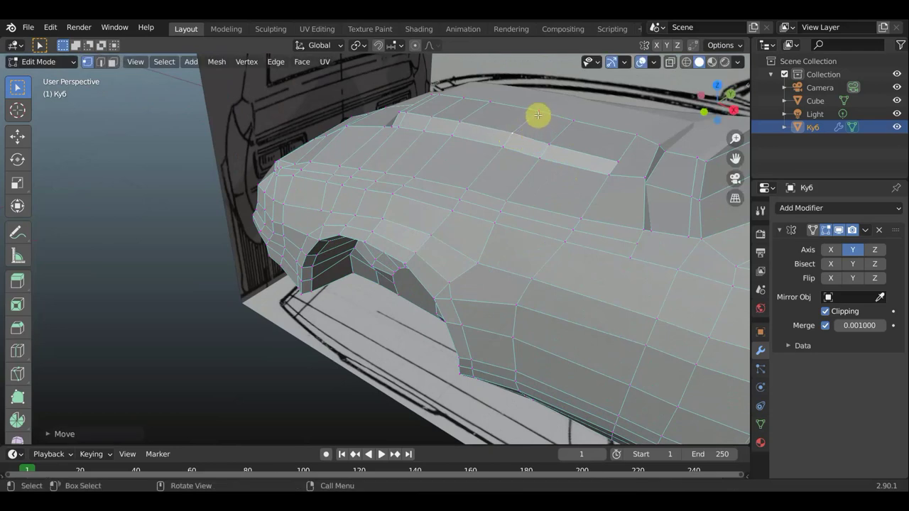
pyautogui.press('g')
pyautogui.click(538, 112)
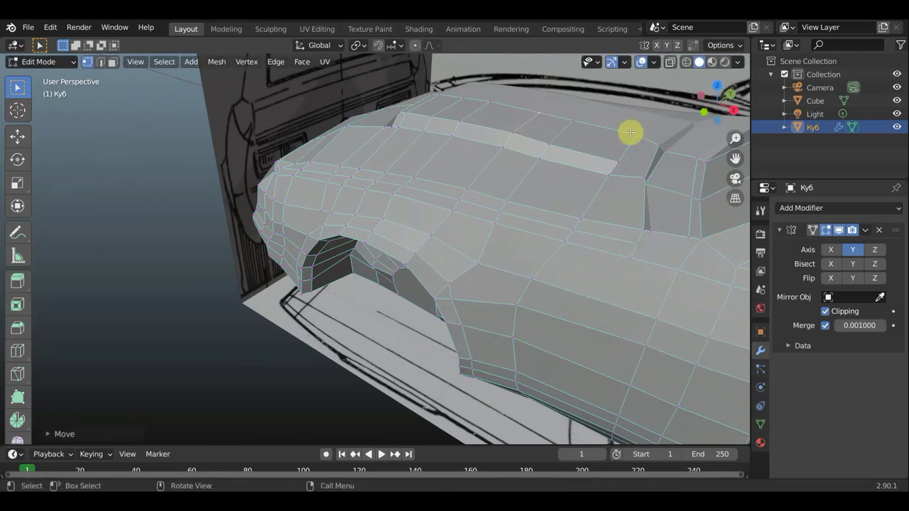
pyautogui.press('g')
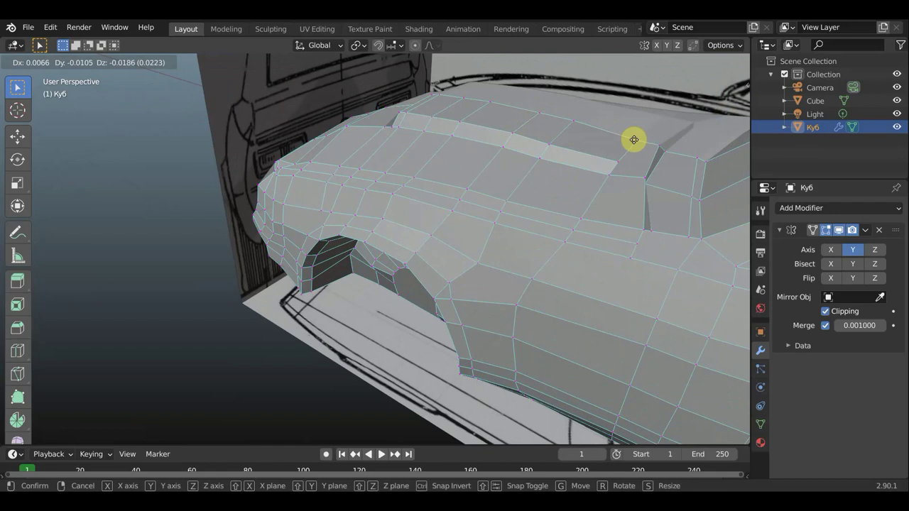
pyautogui.click(634, 140)
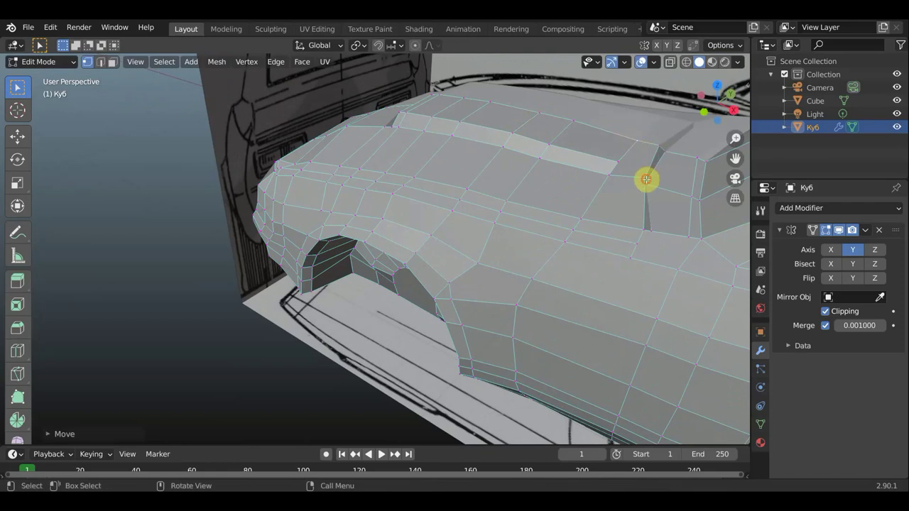
pyautogui.press('g')
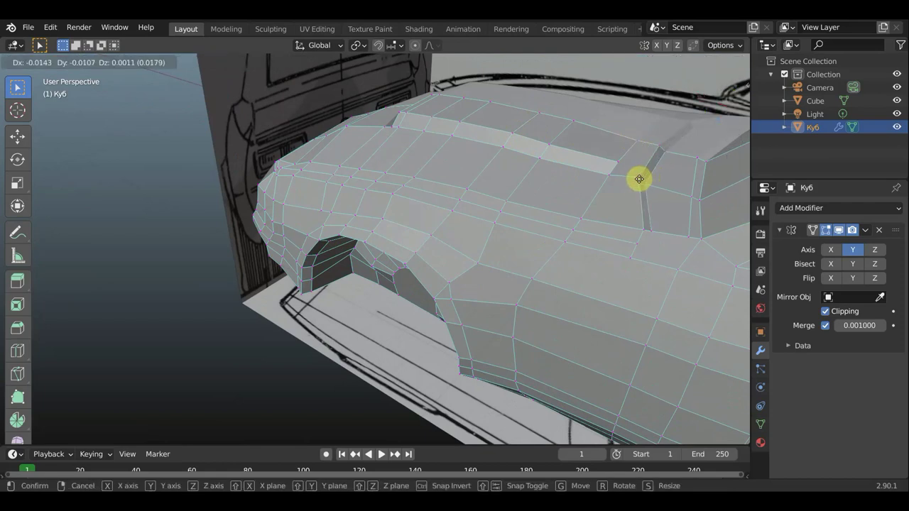
pyautogui.click(638, 179)
pyautogui.moveTo(659, 189)
pyautogui.mouseDown(button='middle')
pyautogui.moveTo(679, 185)
pyautogui.moveTo(669, 175)
pyautogui.mouseUp(button='middle')
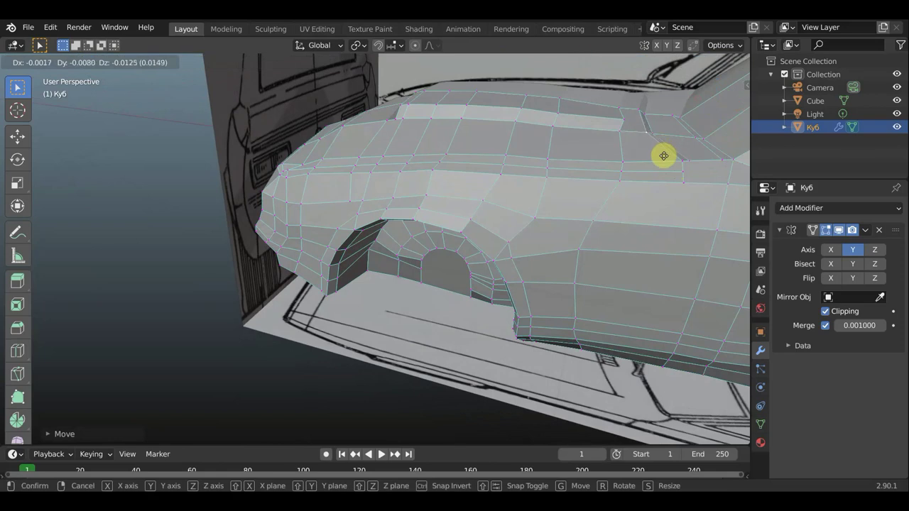
pyautogui.click(662, 152)
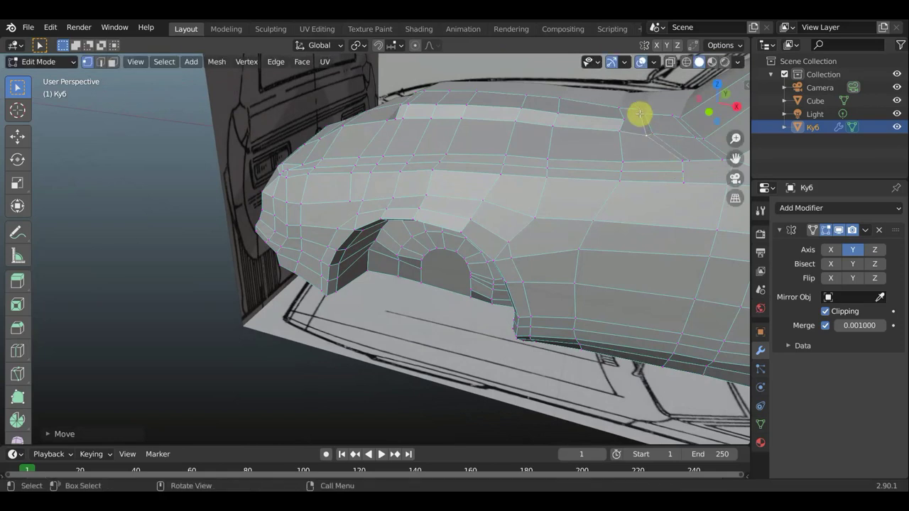
# Adjust three more hood-edge vertices and move a fender-top vertex about 0.04 units down and inward.
pyautogui.press('g')
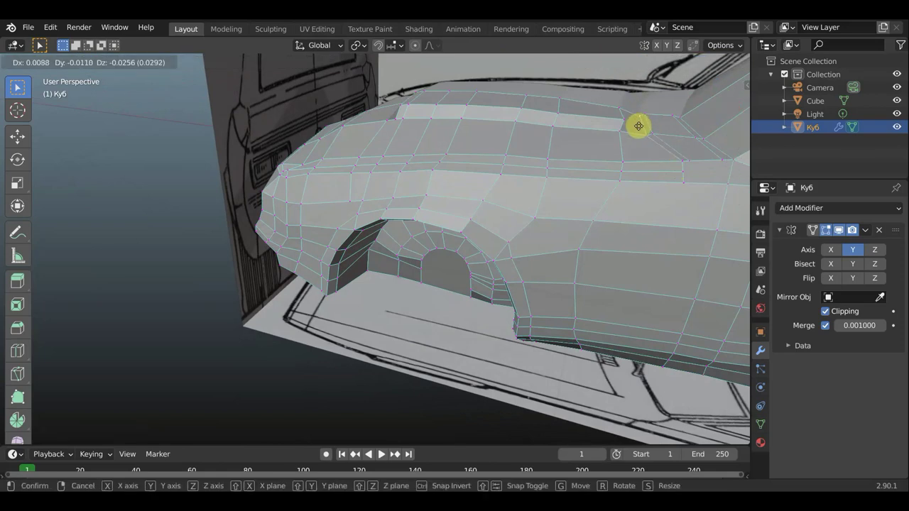
pyautogui.click(638, 126)
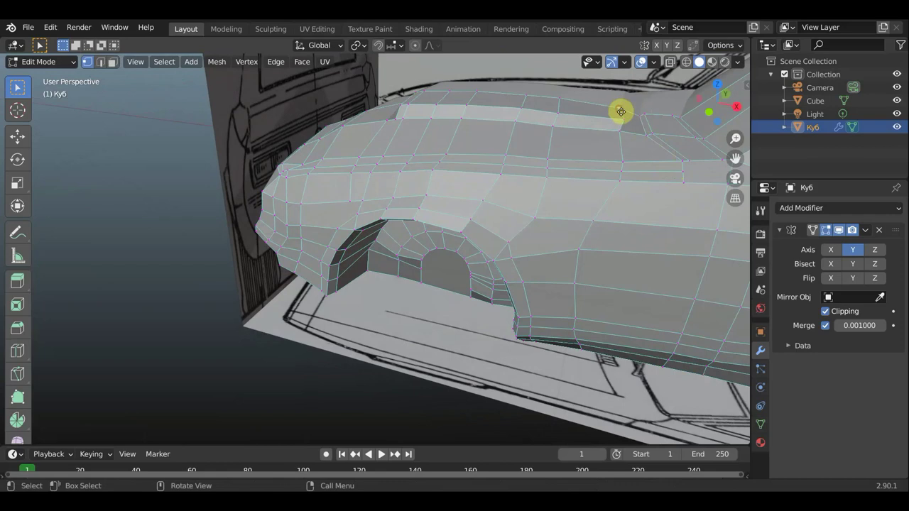
pyautogui.press('g')
pyautogui.click(622, 112)
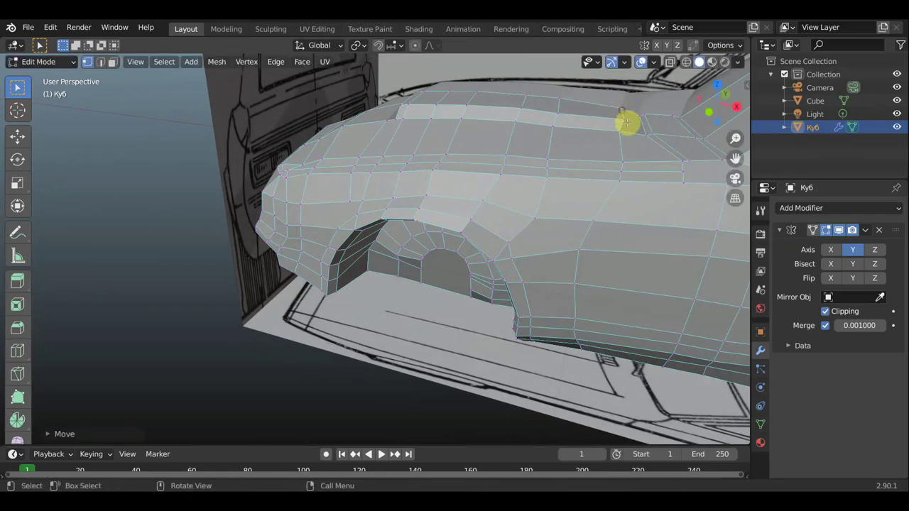
pyautogui.press('g')
pyautogui.click(623, 124)
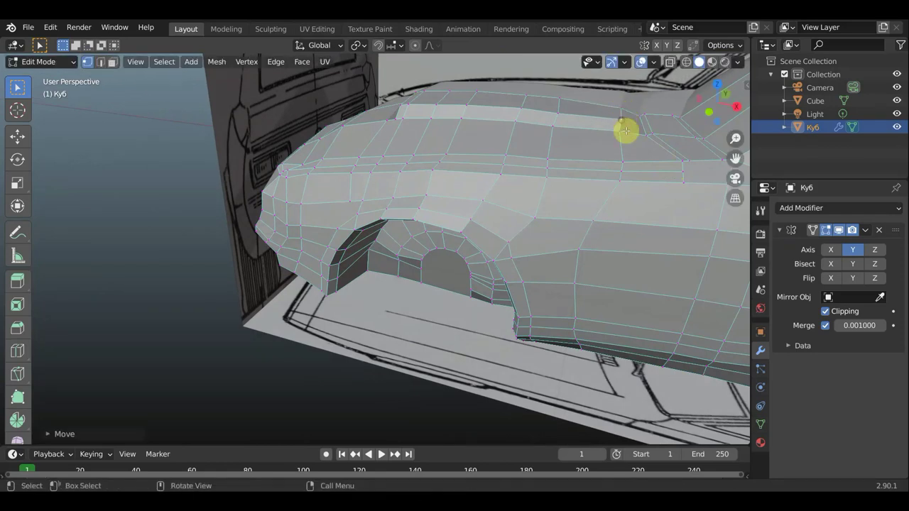
pyautogui.moveTo(626, 130)
pyautogui.mouseDown(button='middle')
pyautogui.moveTo(664, 155)
pyautogui.moveTo(608, 117)
pyautogui.mouseUp(button='middle')
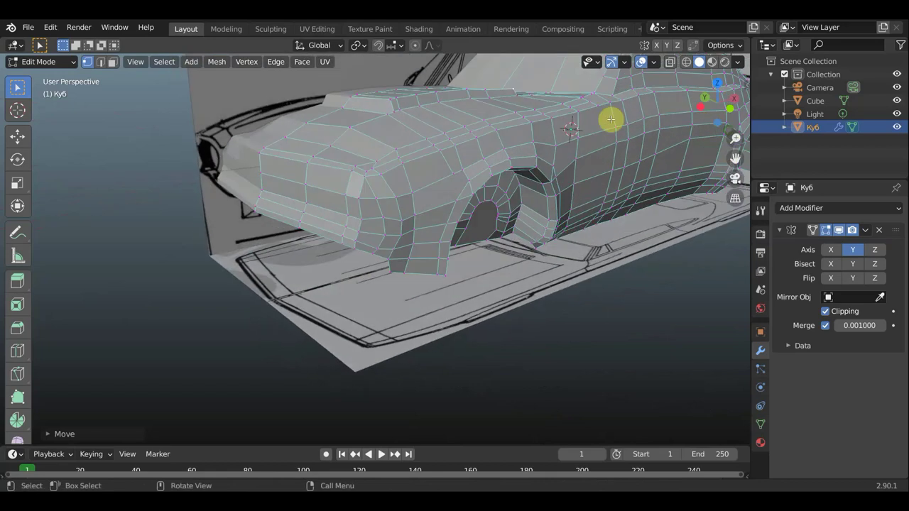
pyautogui.press('g')
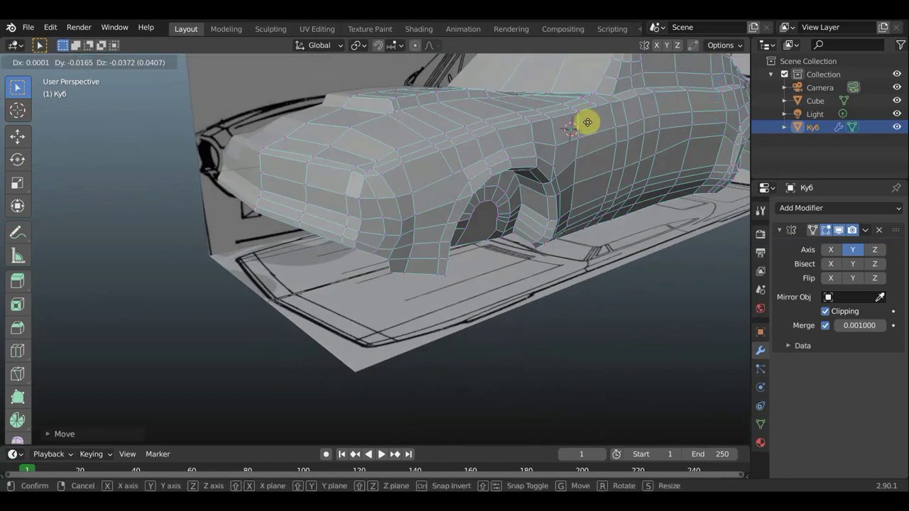
pyautogui.click(587, 122)
pyautogui.moveTo(587, 122)
pyautogui.mouseDown(button='middle')
pyautogui.moveTo(514, 130)
pyautogui.moveTo(556, 150)
pyautogui.moveTo(633, 156)
pyautogui.moveTo(544, 152)
pyautogui.moveTo(532, 185)
pyautogui.moveTo(579, 147)
pyautogui.moveTo(561, 144)
pyautogui.moveTo(497, 209)
pyautogui.moveTo(519, 246)
pyautogui.moveTo(510, 248)
pyautogui.mouseUp(button='middle')
pyautogui.scroll(4, 523, 191)
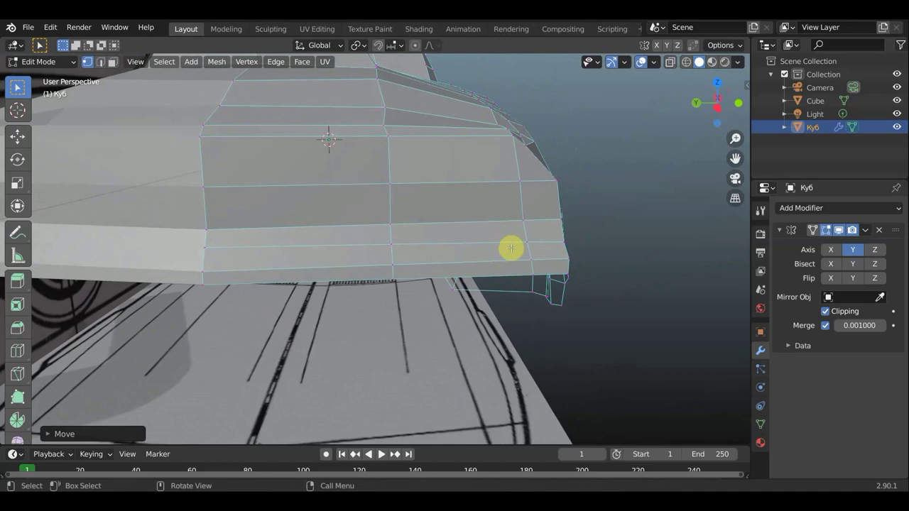
# Knife a horizontal cut straight across the car's front face.
pyautogui.press('k')
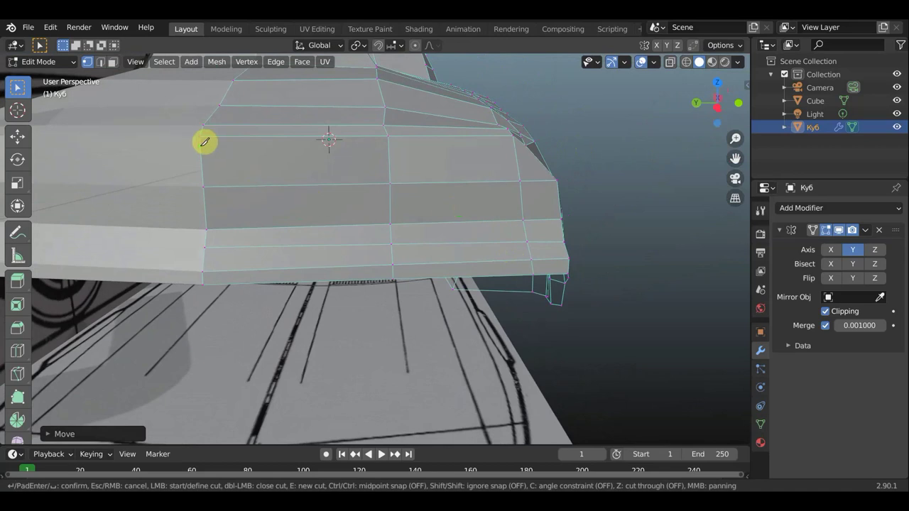
pyautogui.click(203, 142)
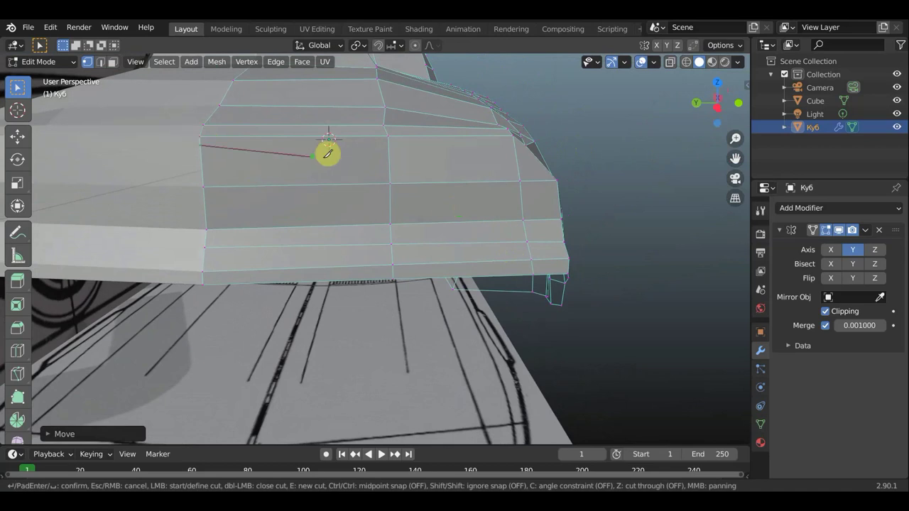
pyautogui.click(516, 139)
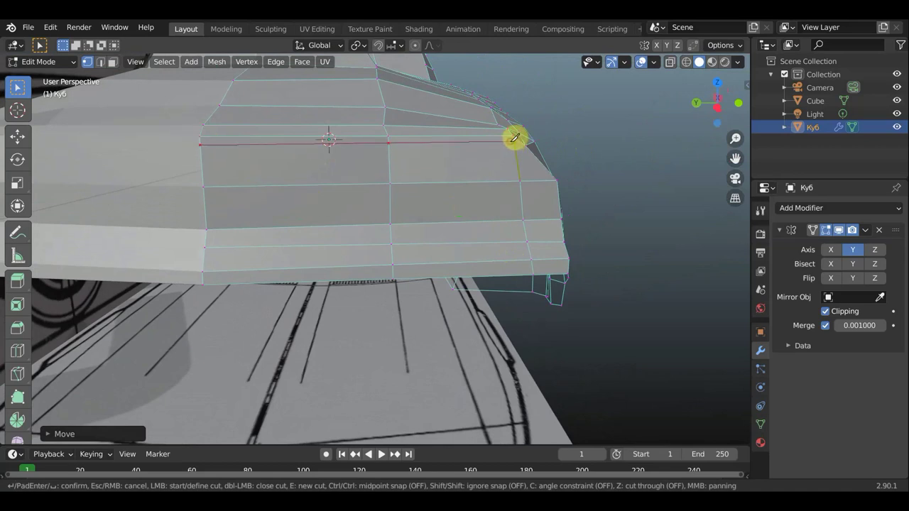
pyautogui.press('Return')
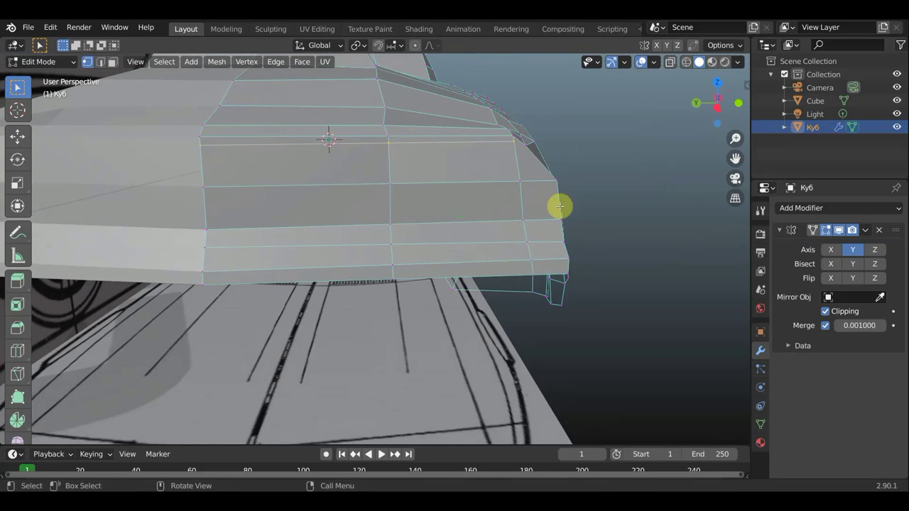
# Knife a vertical cut down the fender corner through each face row.
pyautogui.press('k')
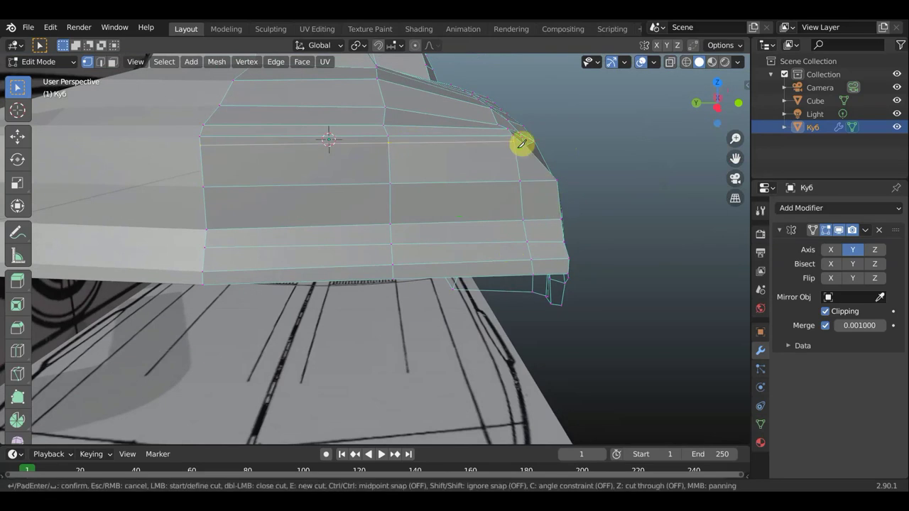
pyautogui.click(517, 140)
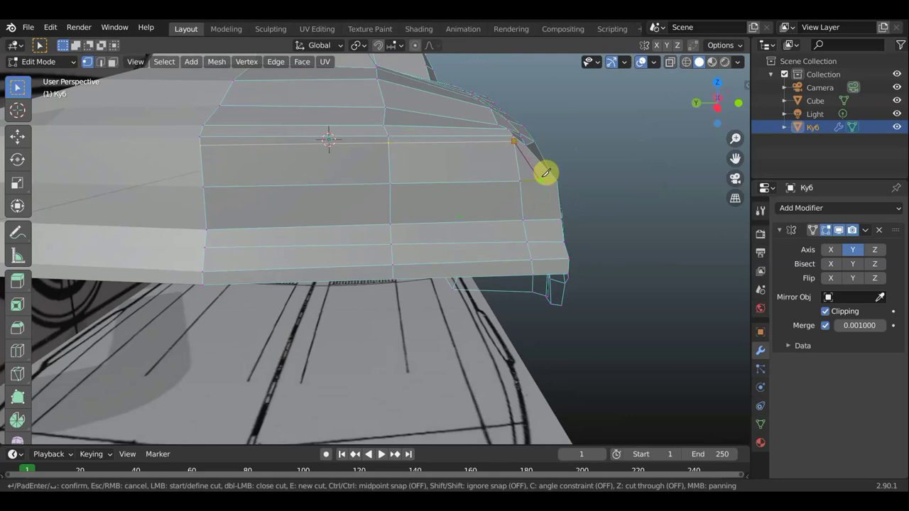
pyautogui.click(544, 181)
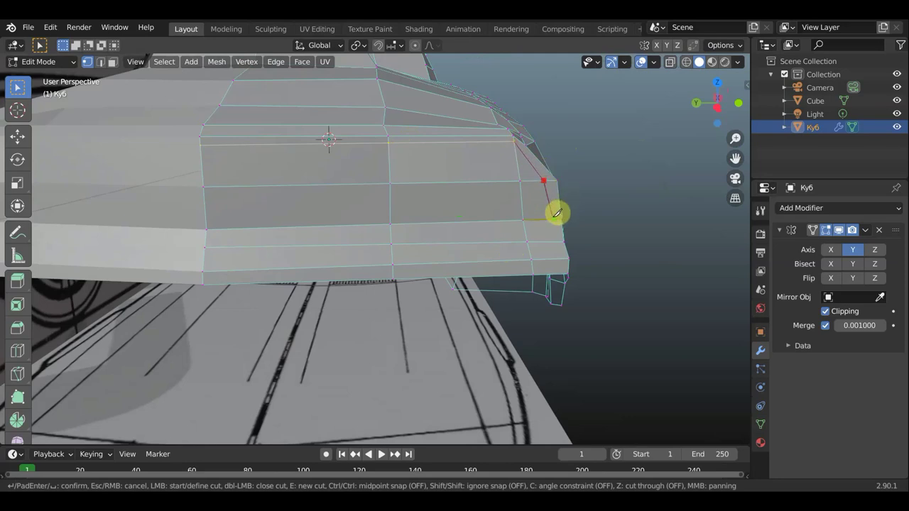
pyautogui.click(552, 219)
pyautogui.click(556, 242)
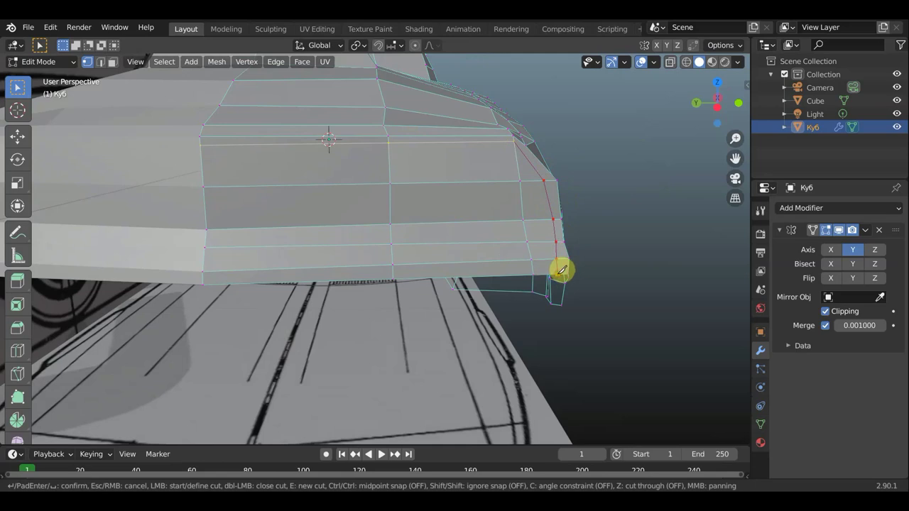
pyautogui.click(561, 270)
pyautogui.press('Return')
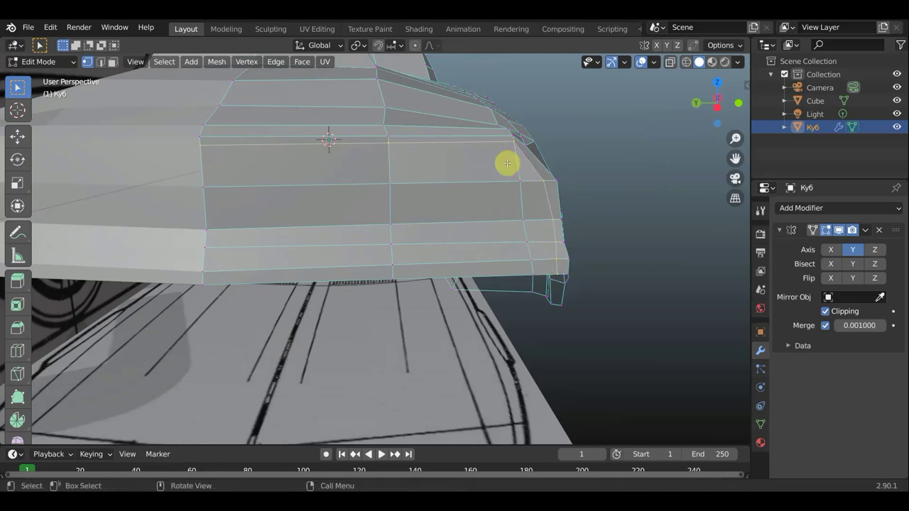
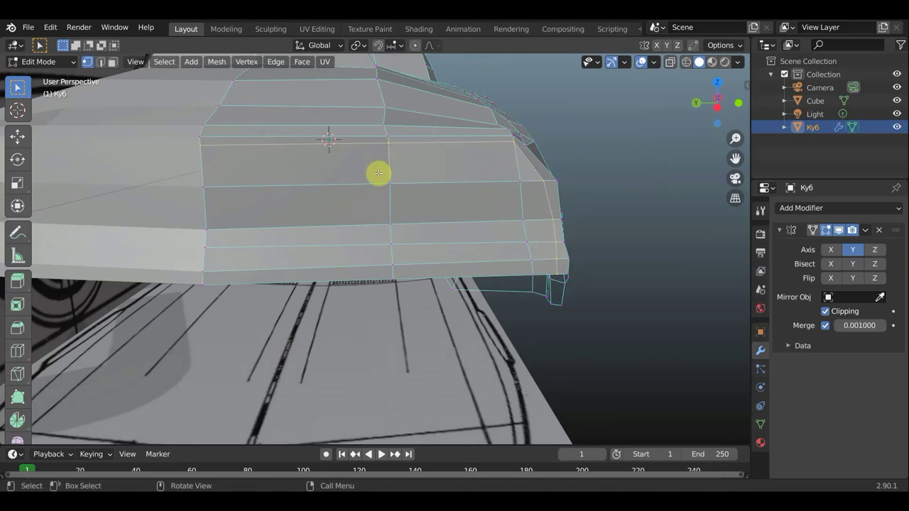
# Knife-cut a vertical edge down the rear panel and an upper horizontal edge to its right side.
pyautogui.press('k')
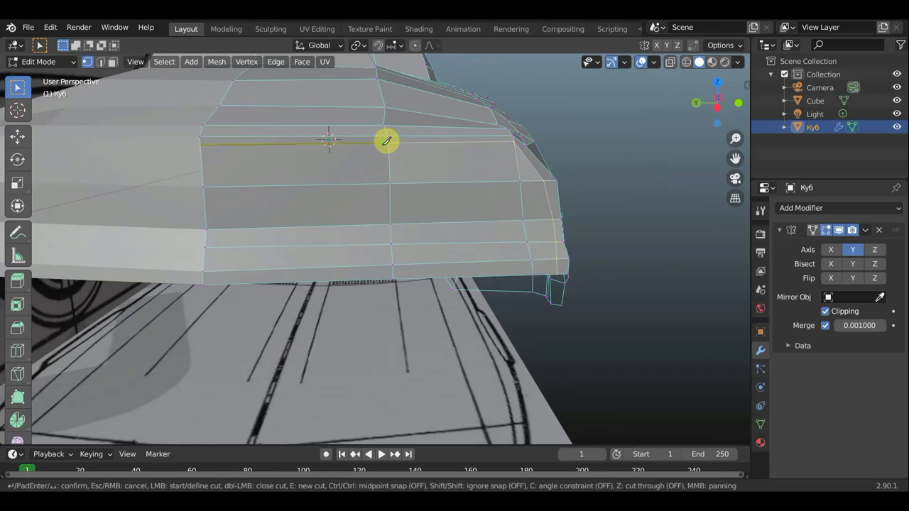
pyautogui.click(384, 144)
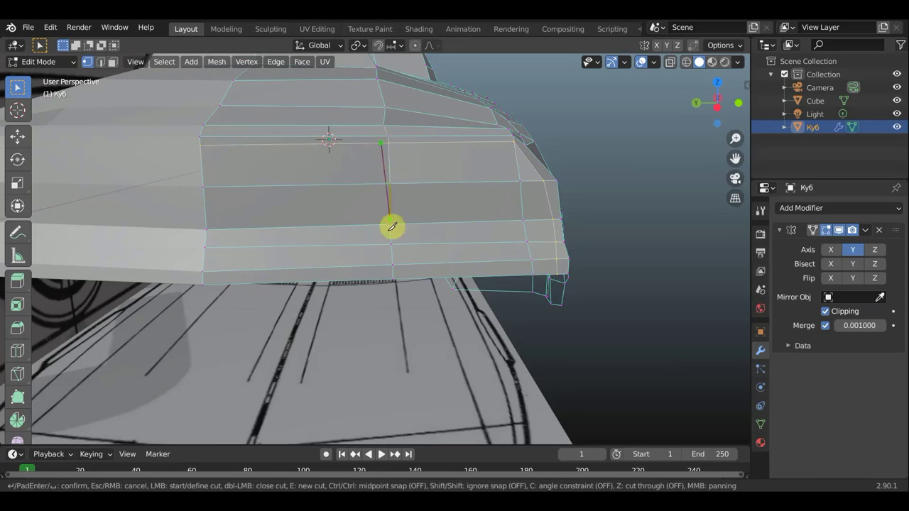
pyautogui.click(384, 277)
pyautogui.press('Return')
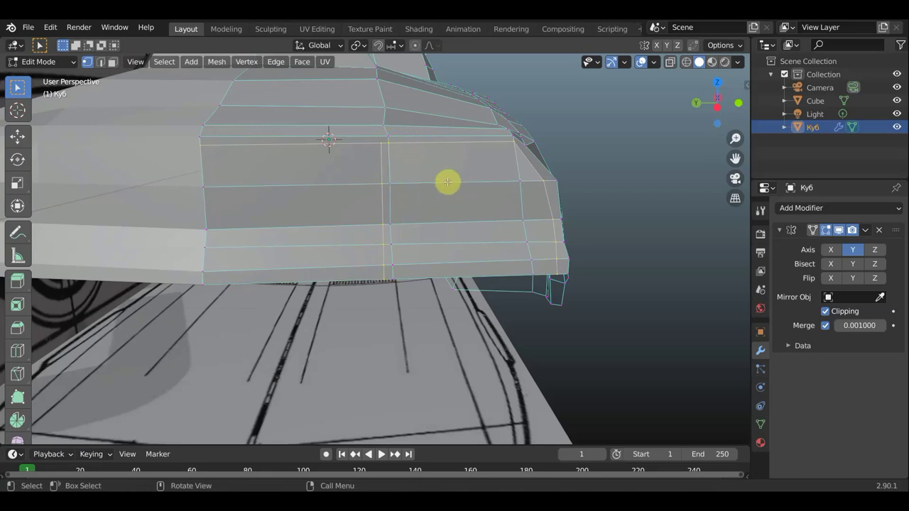
pyautogui.press('k')
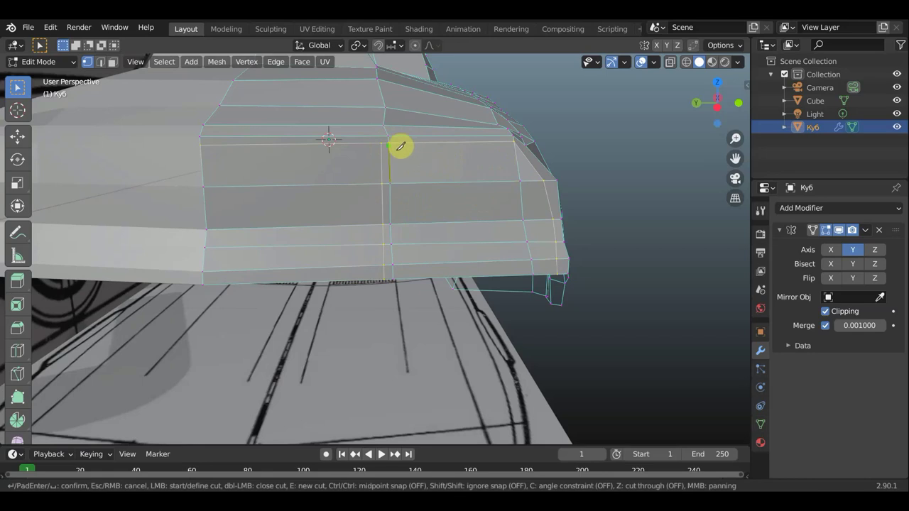
pyautogui.click(389, 148)
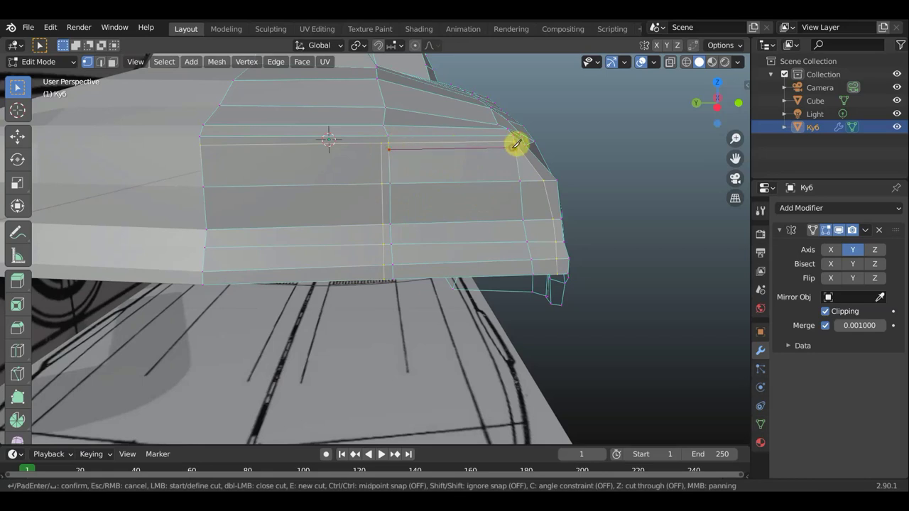
pyautogui.click(512, 147)
pyautogui.press('Return')
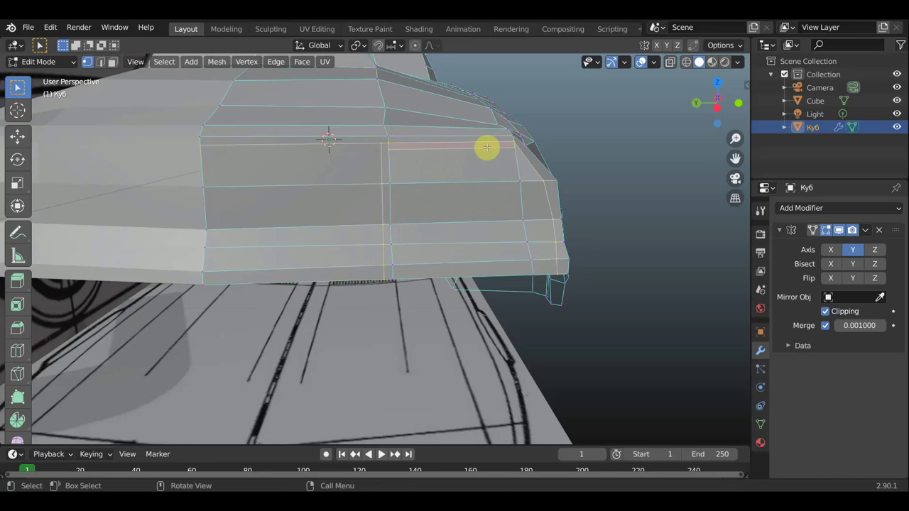
# Knife-cut the lower horizontal edge and the right vertical edge to close the taillight rectangle.
pyautogui.press('k')
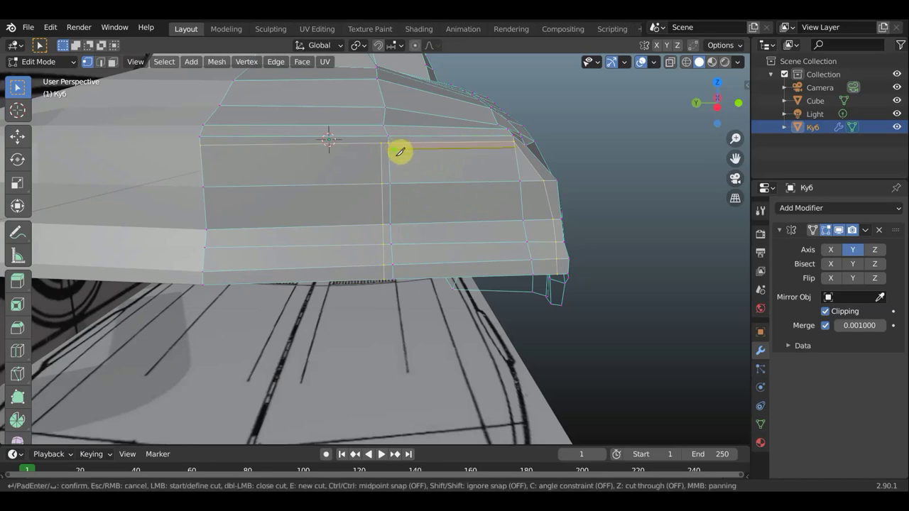
pyautogui.click(392, 217)
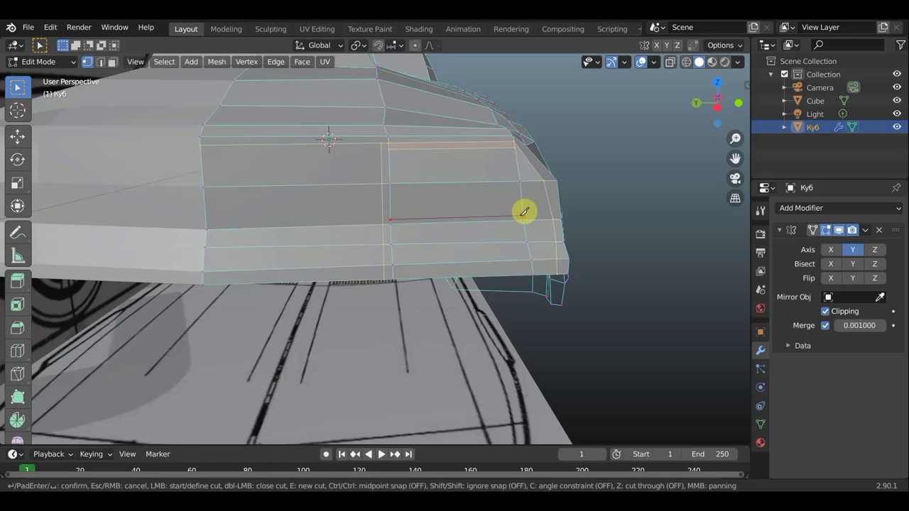
pyautogui.press('Return')
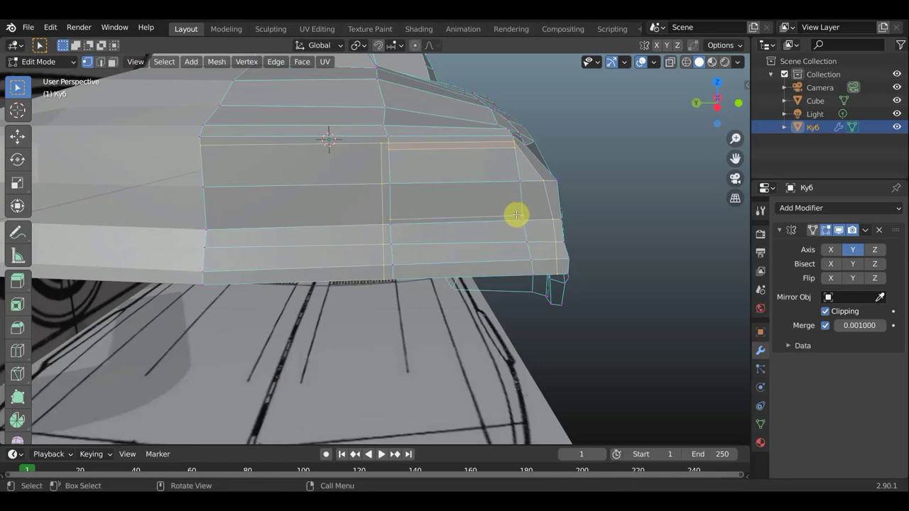
pyautogui.press('k')
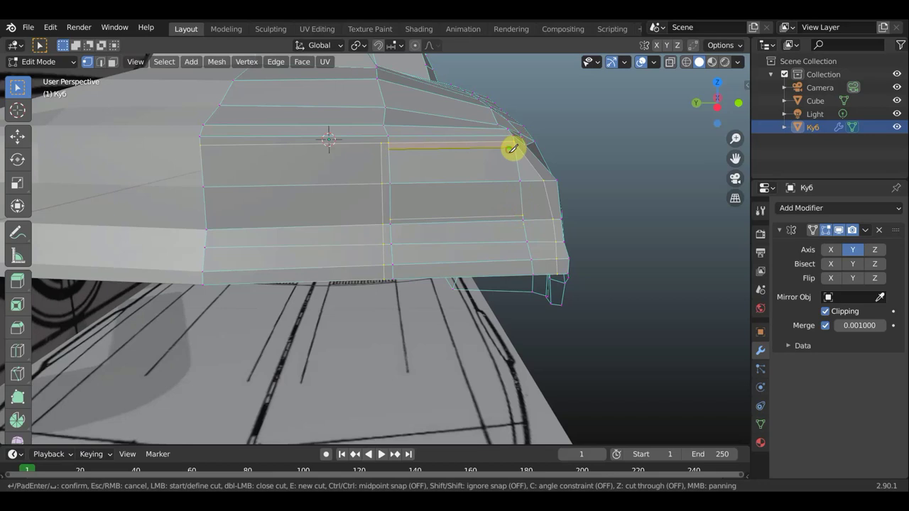
pyautogui.click(511, 148)
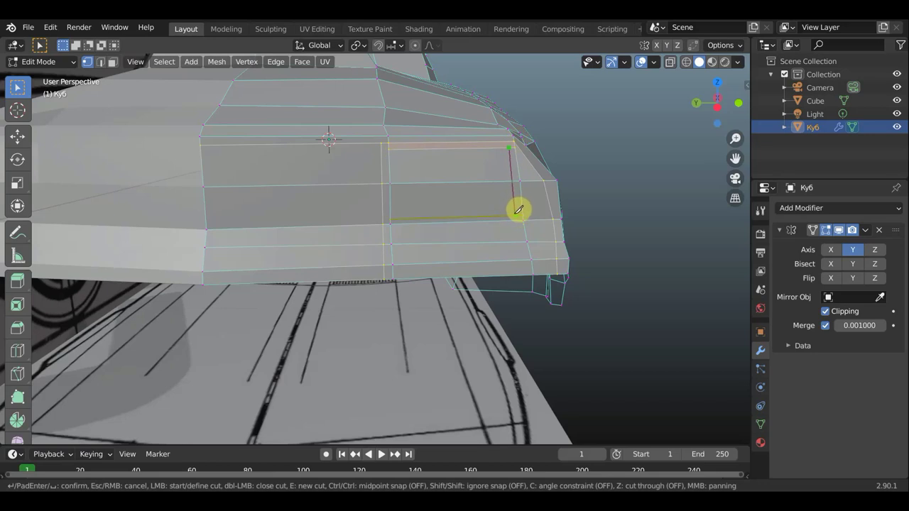
pyautogui.click(518, 208)
pyautogui.press('Return')
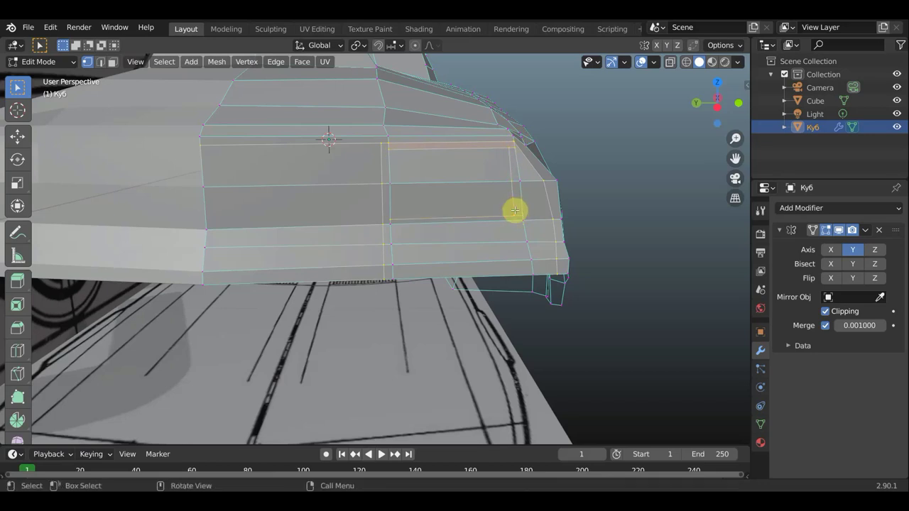
# Select the upper and lower taillight faces and move them inward into the rear body.
pyautogui.click(112, 63)
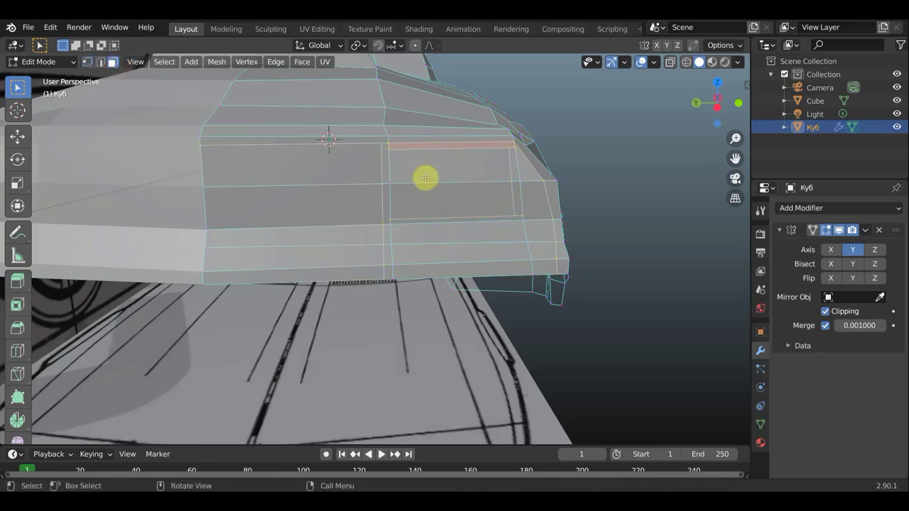
pyautogui.click(424, 175)
pyautogui.keyDown('shift'); pyautogui.click(448, 201); pyautogui.keyUp('shift')
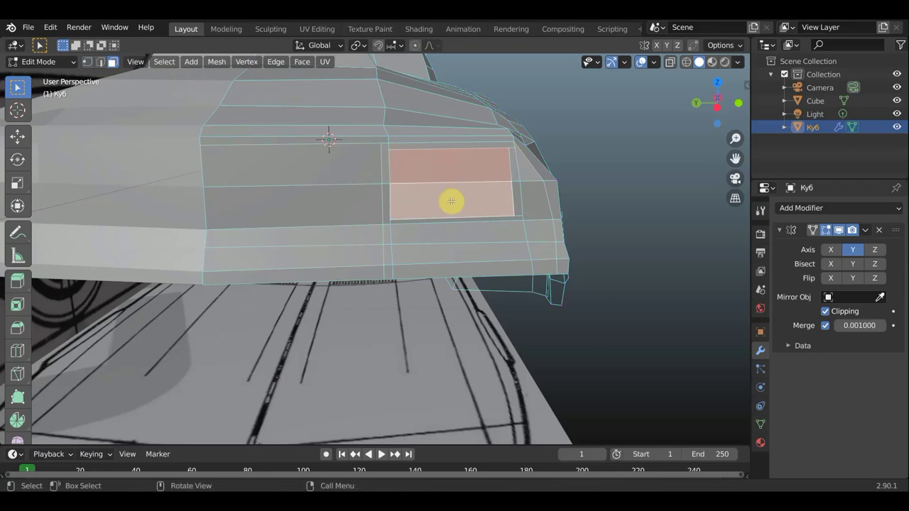
pyautogui.moveTo(452, 202); pyautogui.dragTo(334, 206, button='middle')
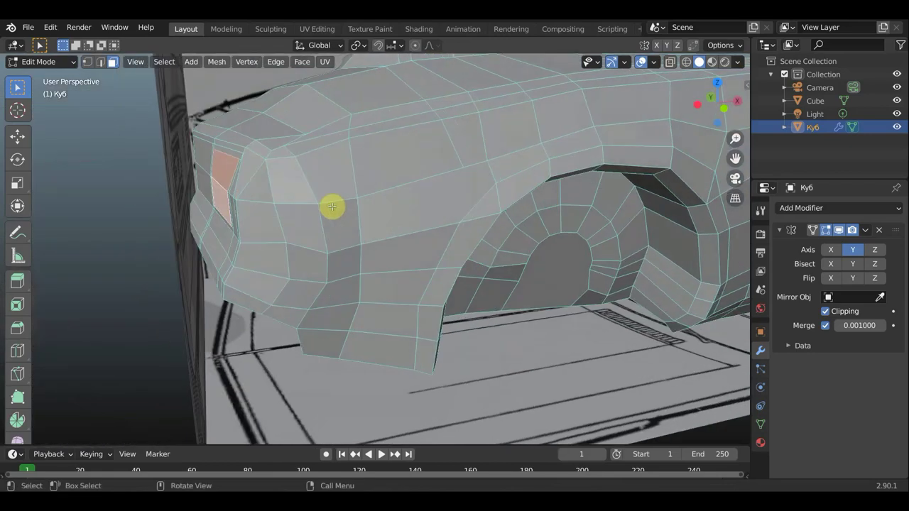
pyautogui.press('g')
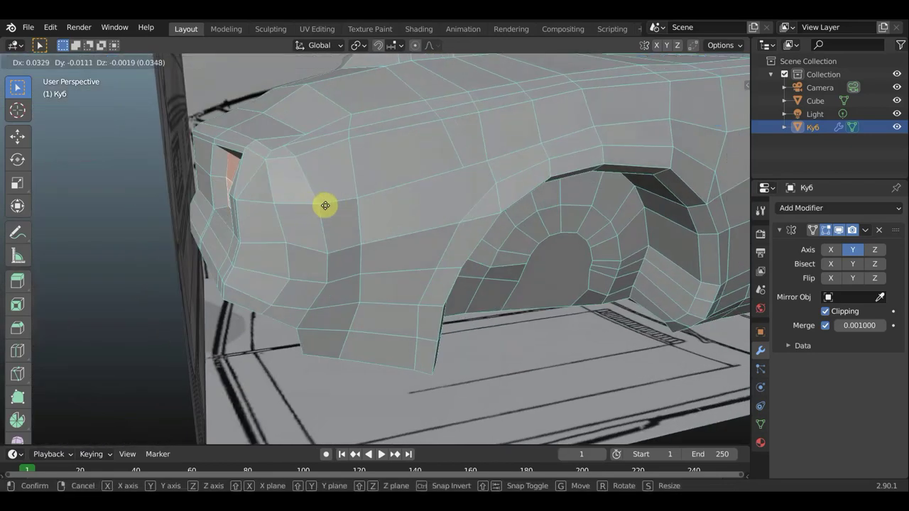
pyautogui.click(329, 205)
pyautogui.moveTo(319, 205); pyautogui.dragTo(438, 197, button='middle')
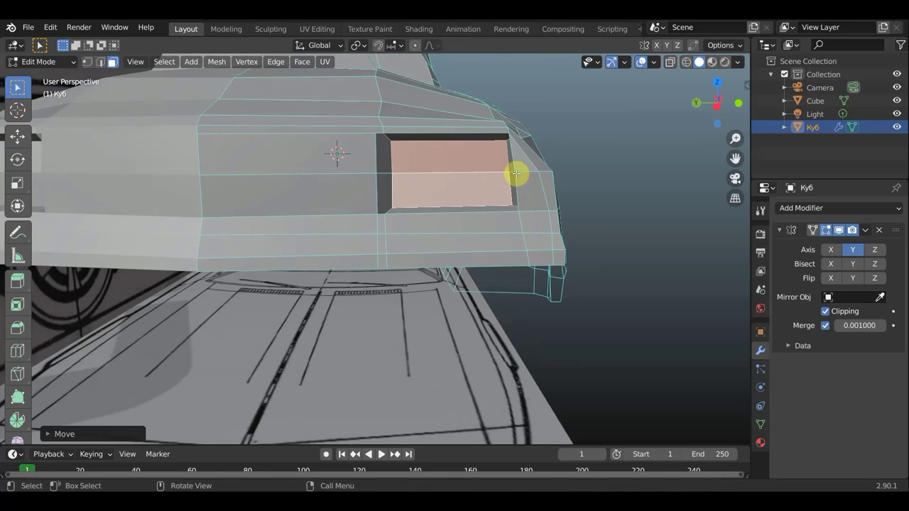
pyautogui.click(527, 186)
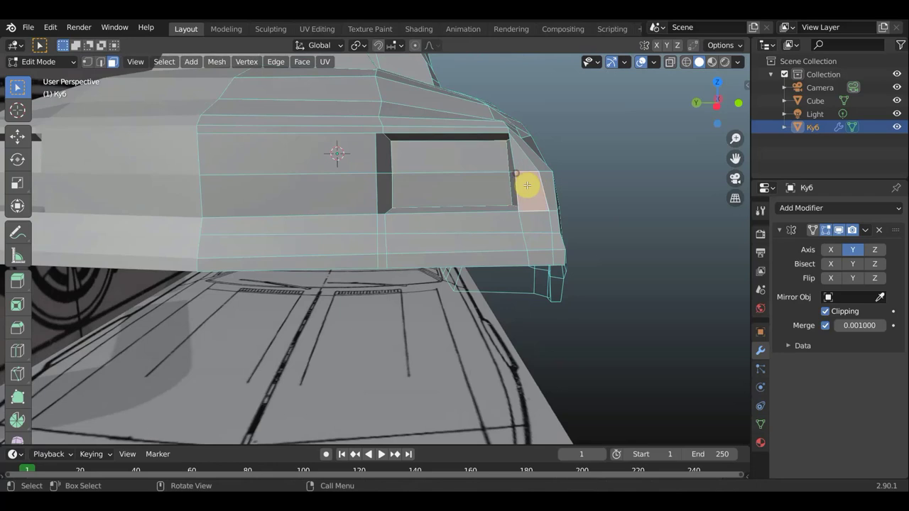
# In vertex mode, reposition a vertex on the recess's right side several times.
pyautogui.click(88, 63)
pyautogui.click(517, 174)
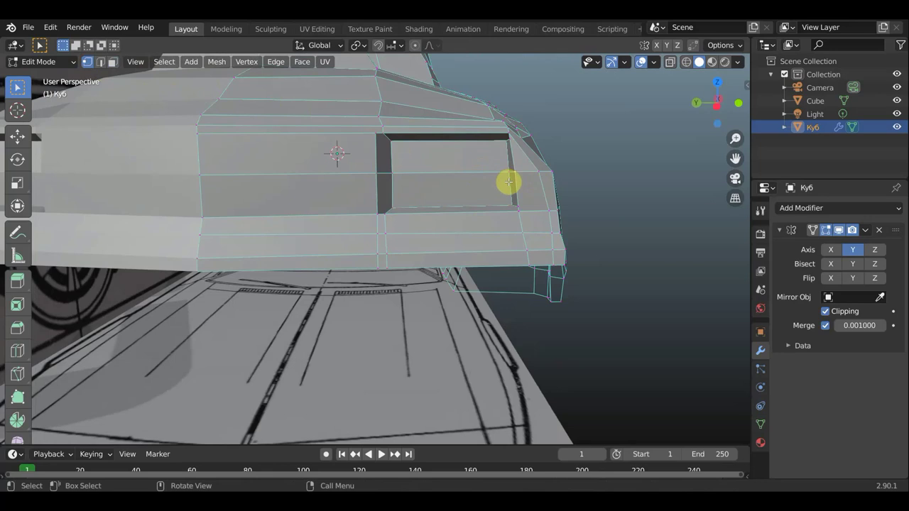
pyautogui.press('g')
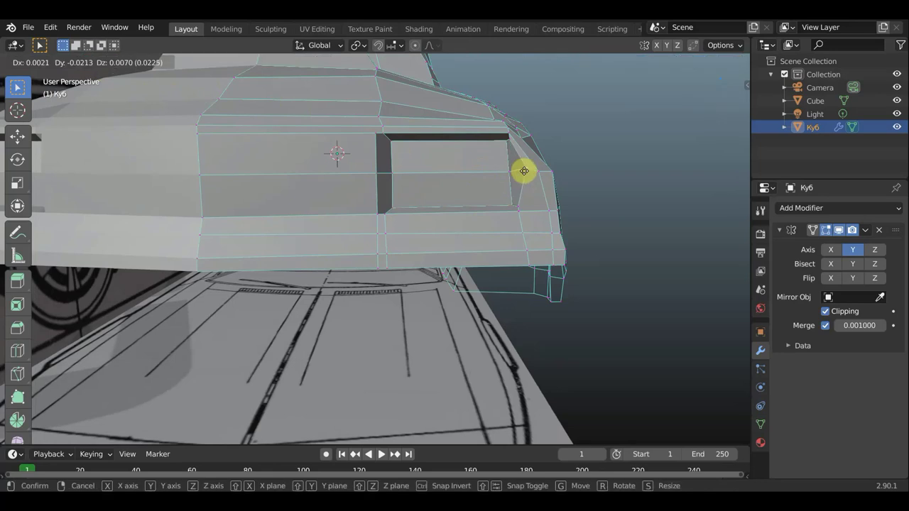
pyautogui.click(522, 173)
pyautogui.press('g')
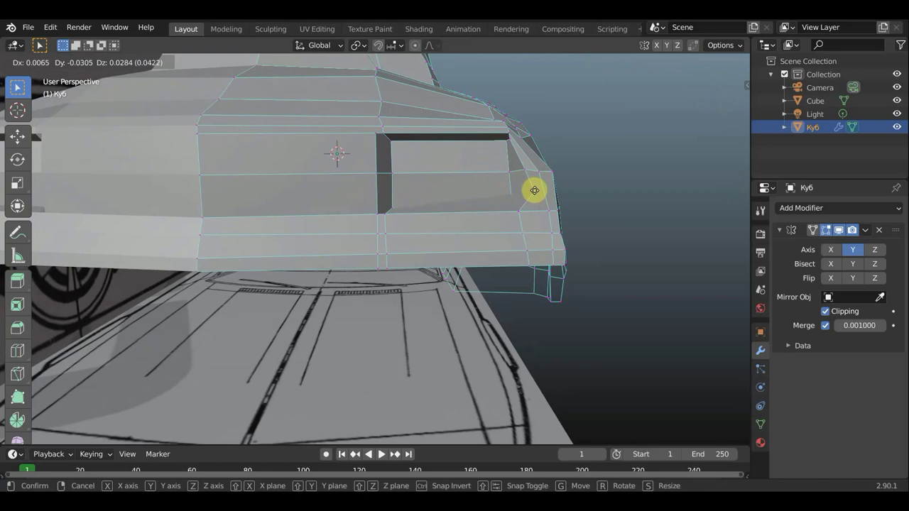
pyautogui.click(534, 194)
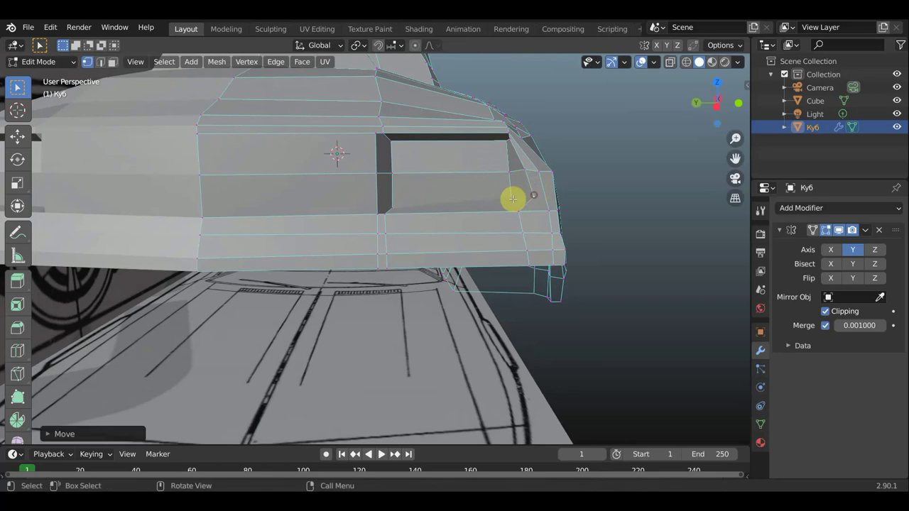
pyautogui.press('g')
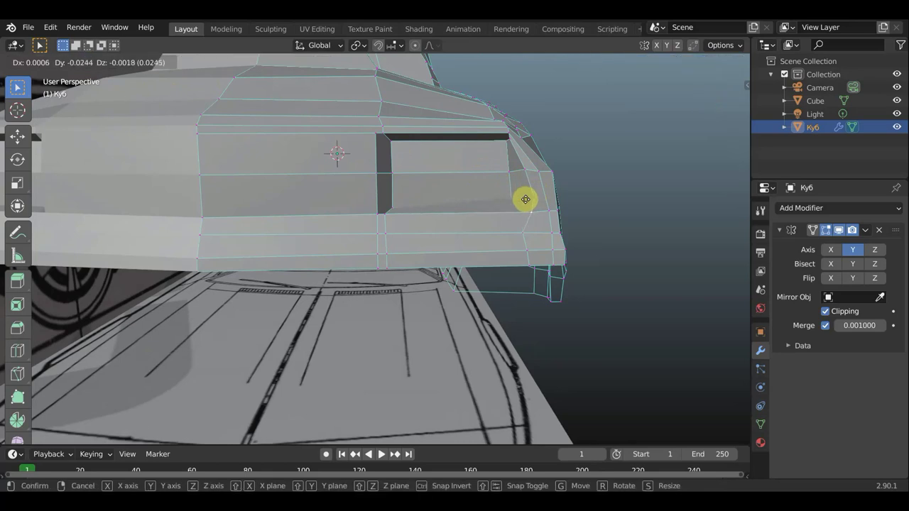
pyautogui.click(526, 199)
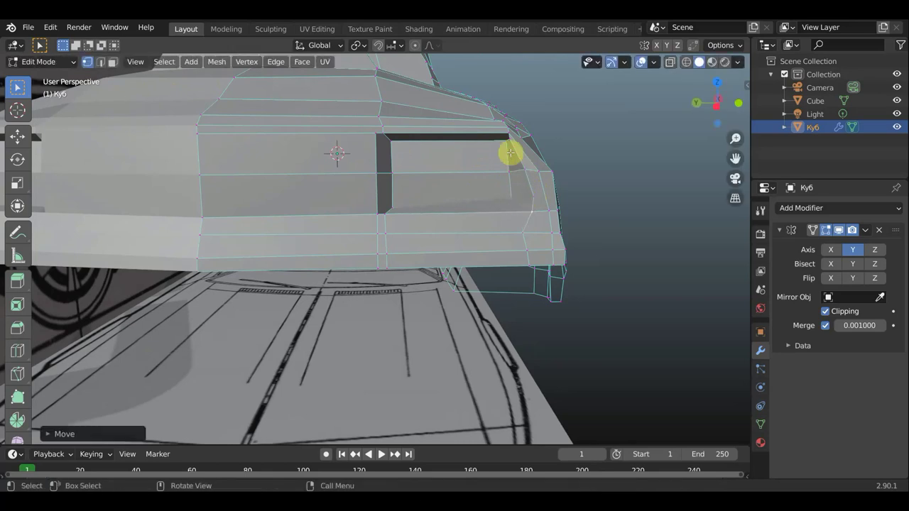
# Move the recess's upper corner vertex to give the top edge a tapered slant.
pyautogui.press('g')
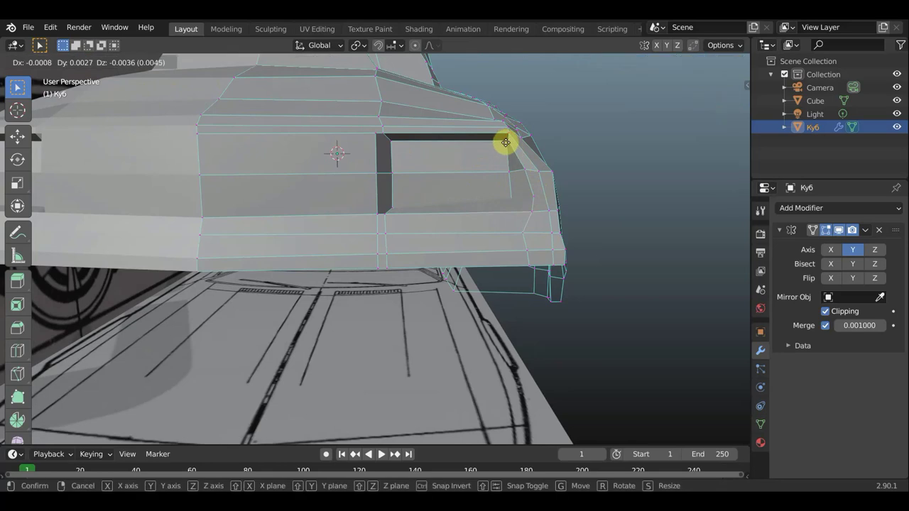
pyautogui.click(512, 143)
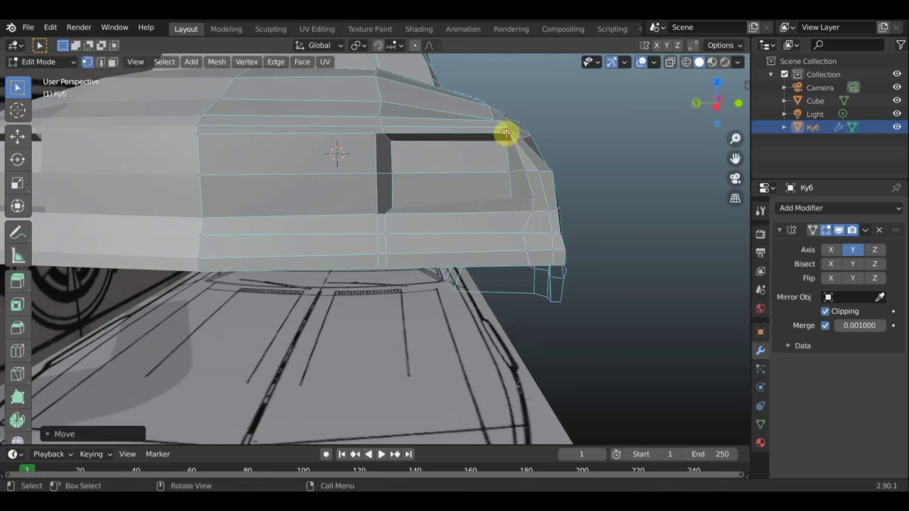
pyautogui.press('g')
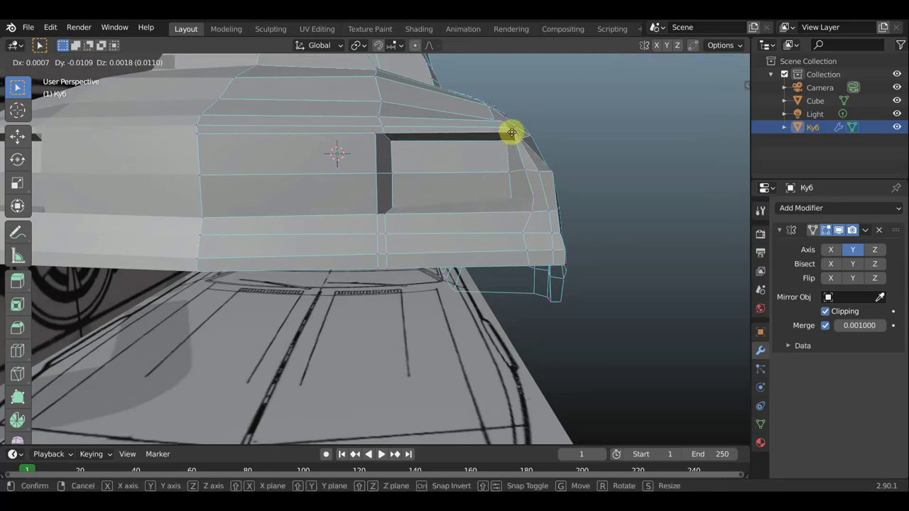
pyautogui.click(512, 132)
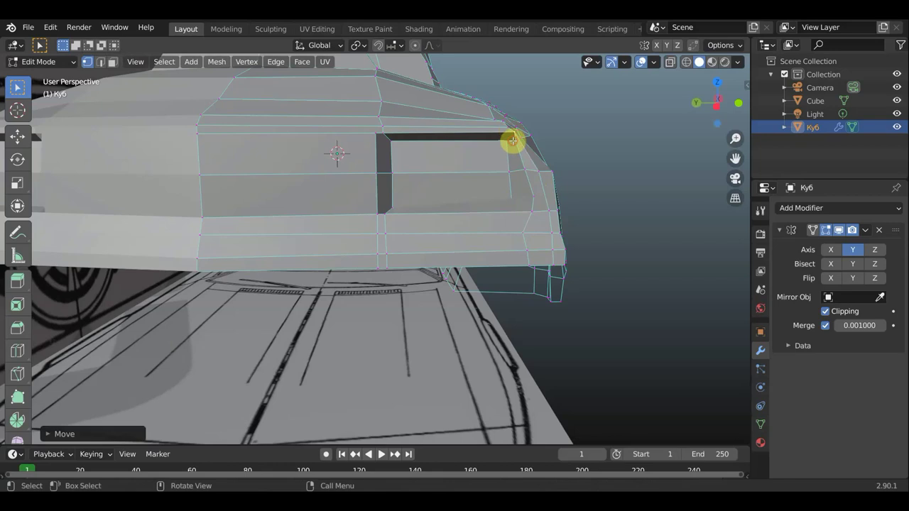
pyautogui.press('g')
pyautogui.click(508, 150)
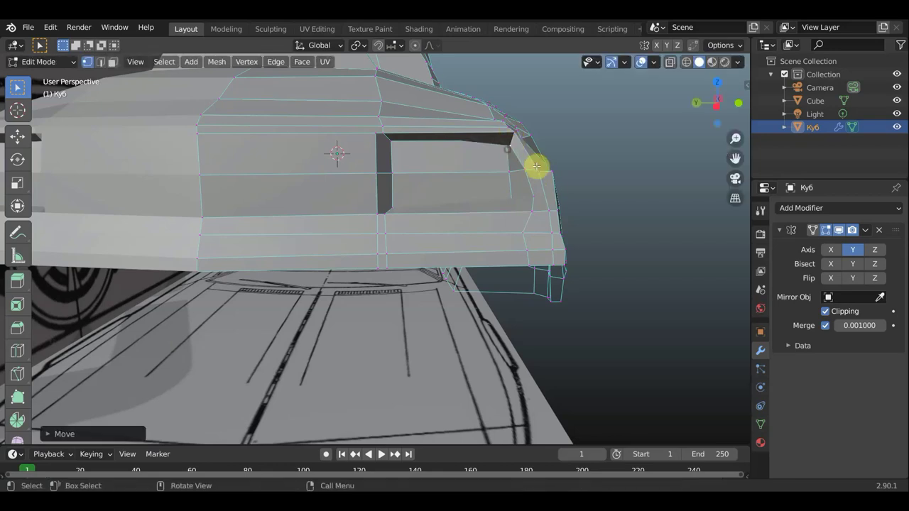
pyautogui.moveTo(527, 186)
pyautogui.mouseDown(button='middle')
pyautogui.moveTo(472, 197)
pyautogui.moveTo(386, 178)
pyautogui.mouseUp(button='middle')
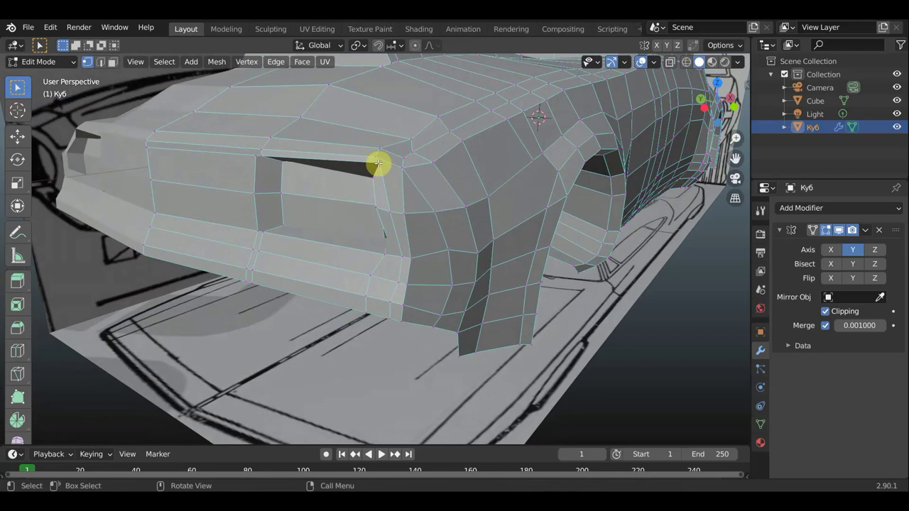
# Move the vertices beside and below the slot, including its corner vertex, into cleaner positions.
pyautogui.press('g')
pyautogui.click(372, 175)
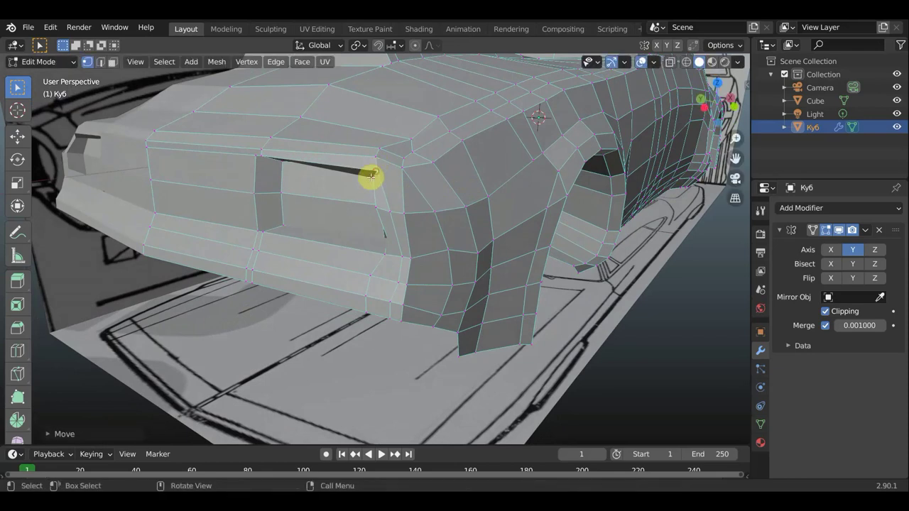
pyautogui.press('g')
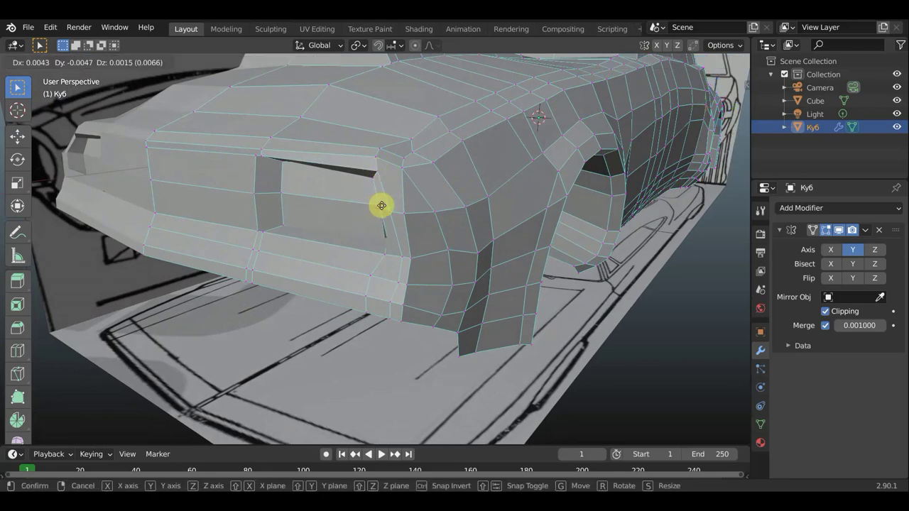
pyautogui.click(378, 205)
pyautogui.press('g')
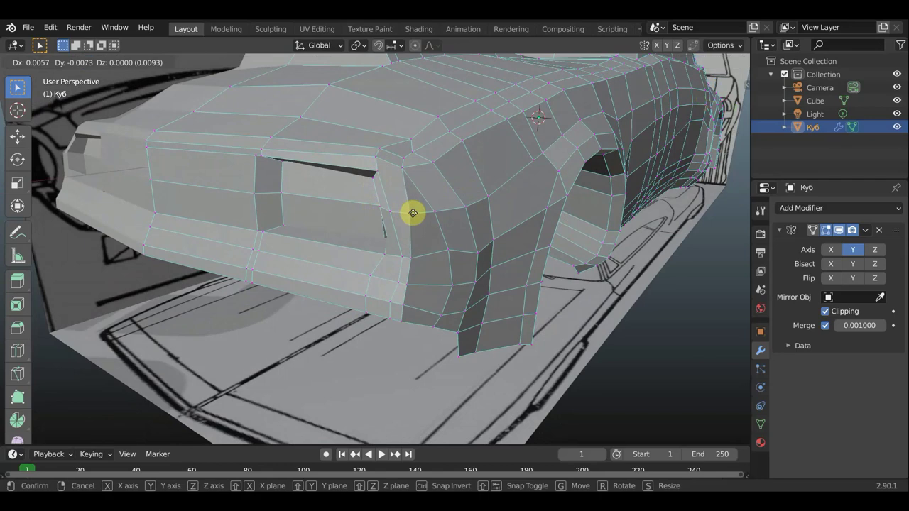
pyautogui.click(412, 211)
pyautogui.press('g')
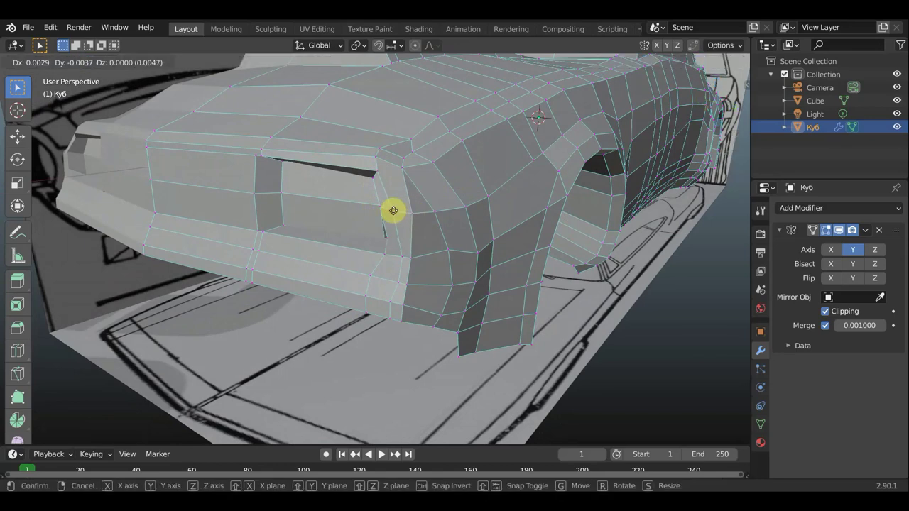
pyautogui.click(395, 211)
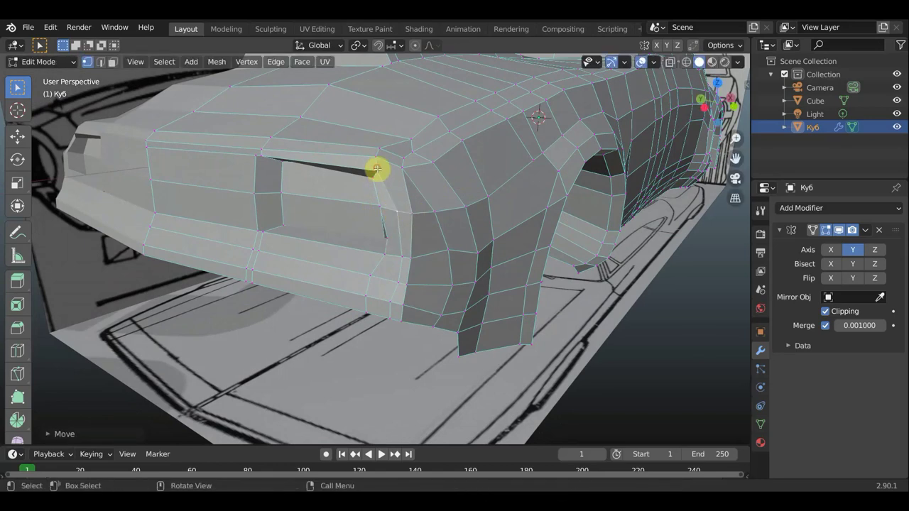
pyautogui.press('g')
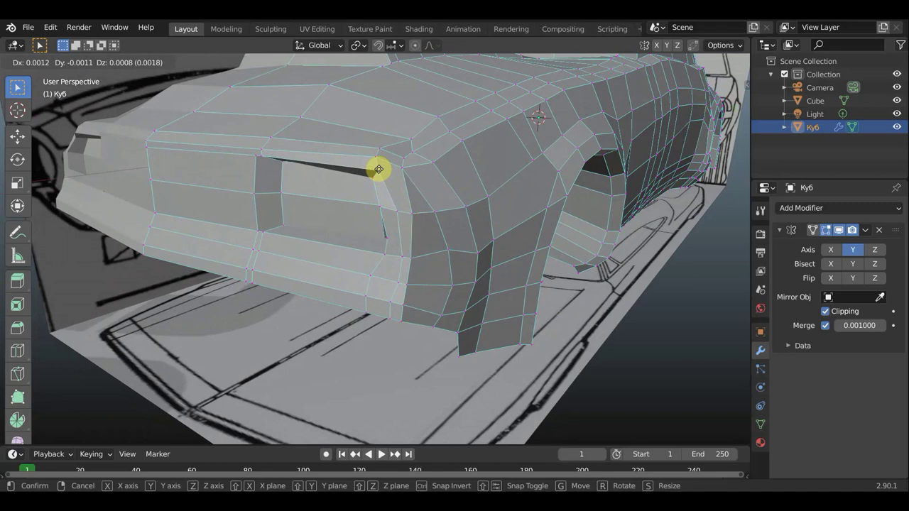
pyautogui.click(376, 166)
pyautogui.moveTo(404, 182)
pyautogui.mouseDown(button='middle')
pyautogui.moveTo(444, 170)
pyautogui.moveTo(511, 128)
pyautogui.moveTo(527, 138)
pyautogui.mouseUp(button='middle')
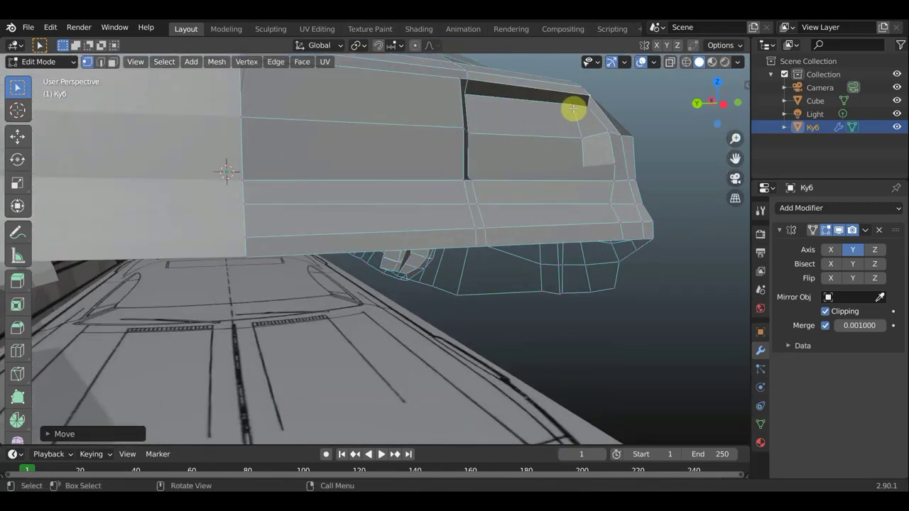
# Raise the selected edge and reposition the slot's corner vertex and a neighbouring vertex.
pyautogui.press('g')
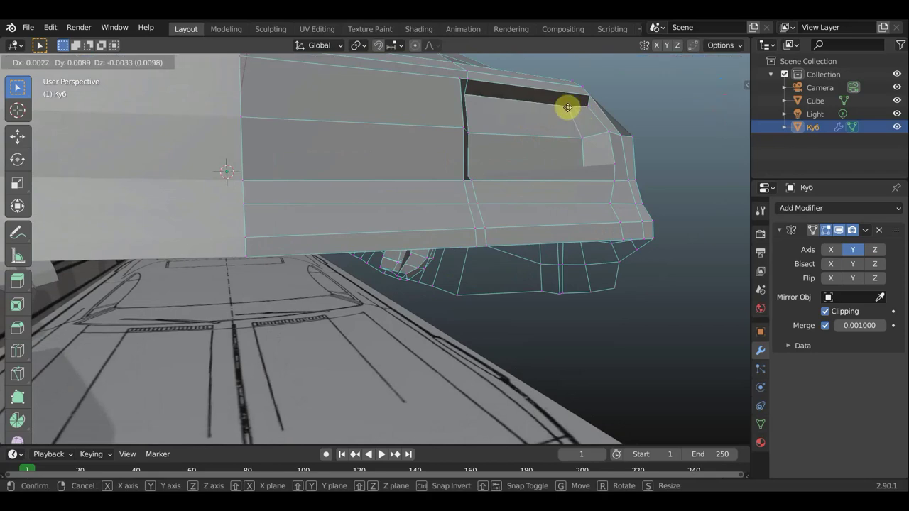
pyautogui.click(559, 111)
pyautogui.moveTo(560, 112)
pyautogui.mouseDown(button='middle')
pyautogui.moveTo(431, 110)
pyautogui.moveTo(562, 108)
pyautogui.mouseUp(button='middle')
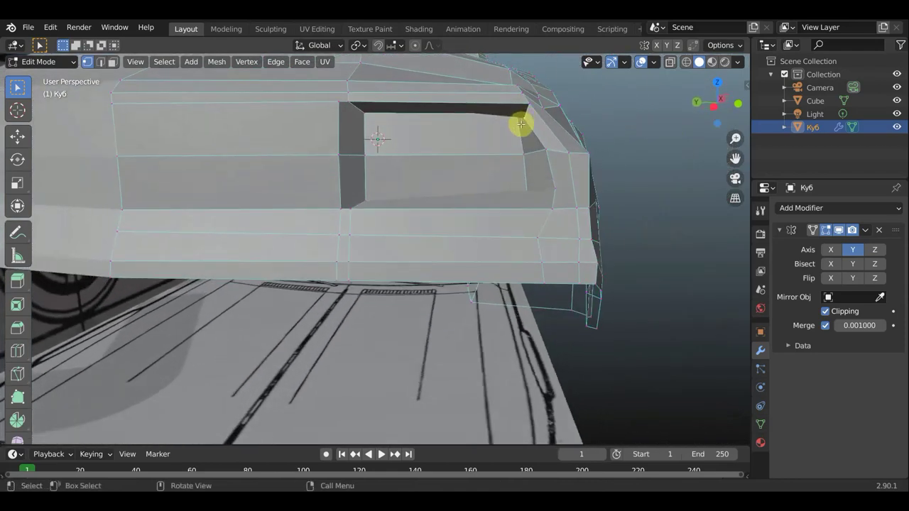
pyautogui.press('g')
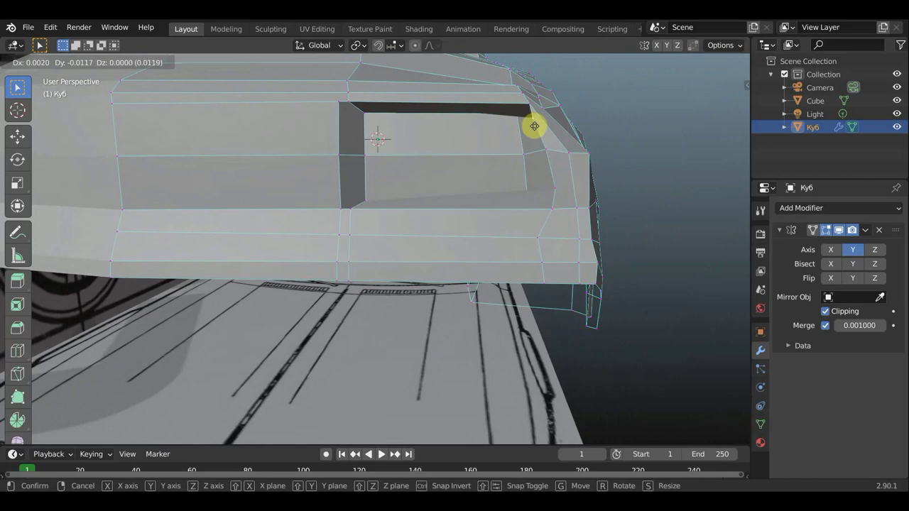
pyautogui.click(525, 120)
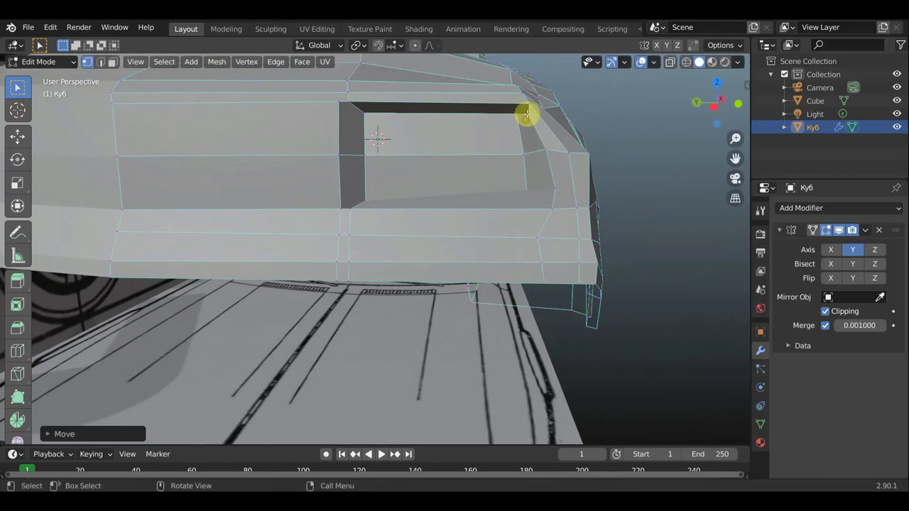
pyautogui.press('g')
pyautogui.click(575, 156)
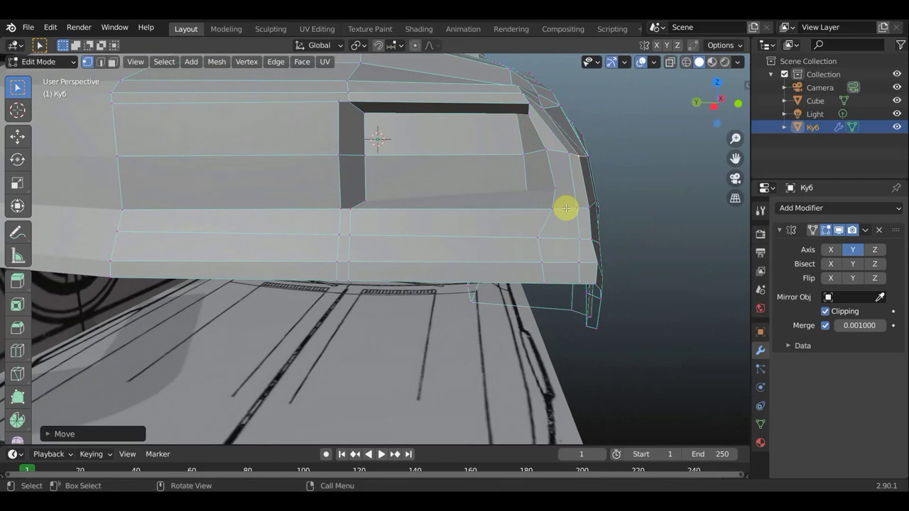
pyautogui.moveTo(564, 205)
pyautogui.mouseDown(button='middle')
pyautogui.moveTo(568, 217)
pyautogui.moveTo(493, 193)
pyautogui.mouseUp(button='middle')
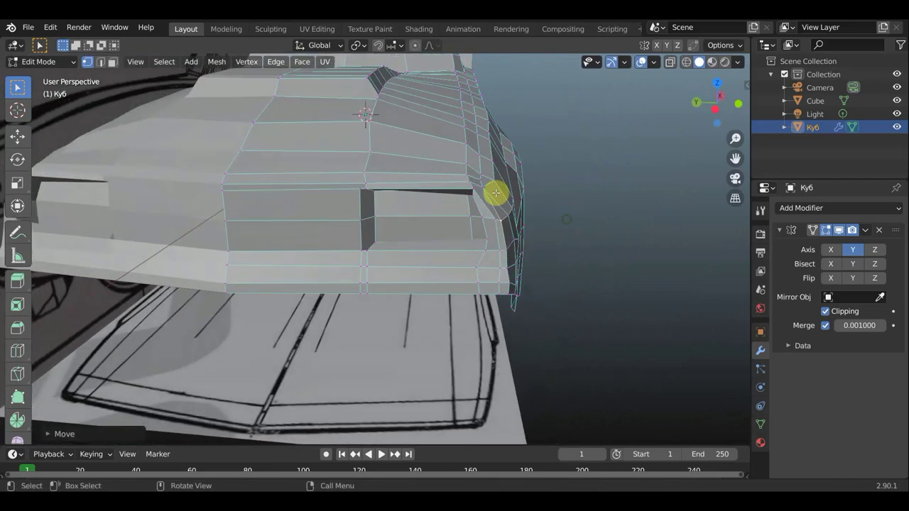
# Fine-tune another vertex near the slot's lower corner, blending it into the rear body.
pyautogui.press('g')
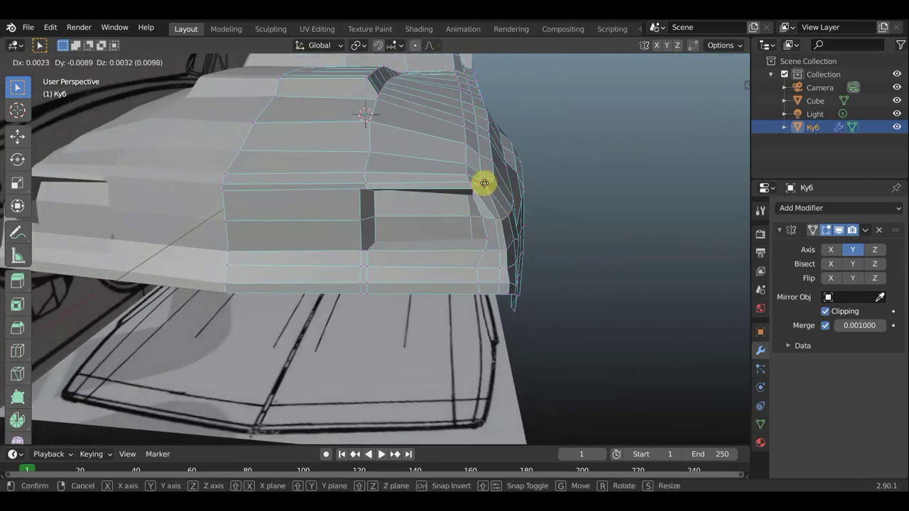
pyautogui.click(484, 183)
pyautogui.press('g')
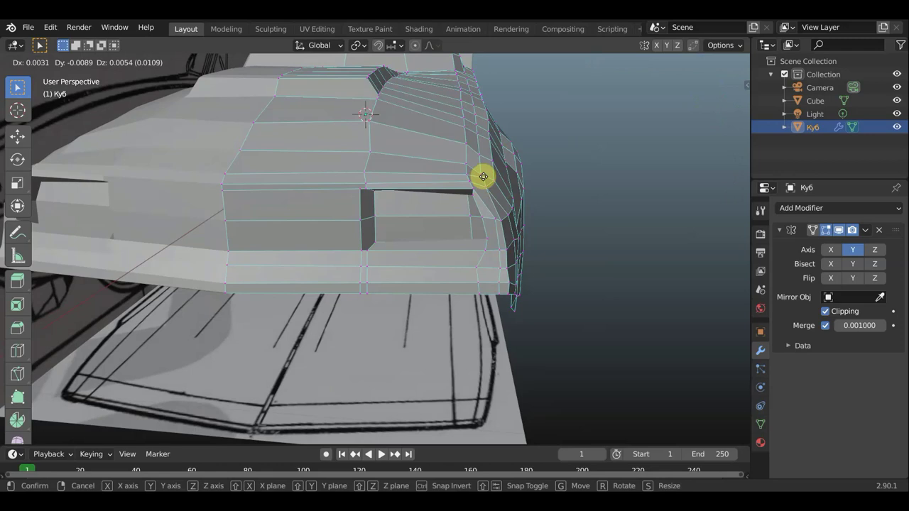
pyautogui.click(483, 177)
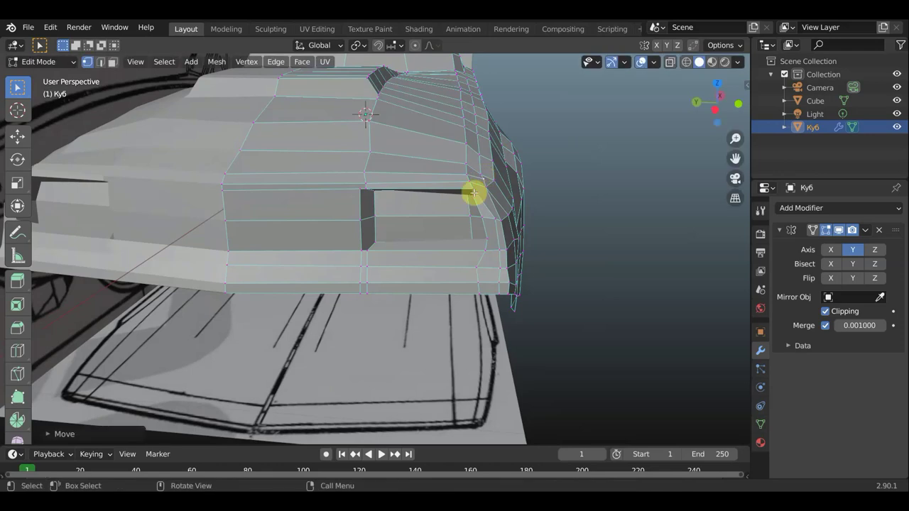
pyautogui.moveTo(473, 192); pyautogui.dragTo(487, 176, button='middle')
pyautogui.click(389, 210)
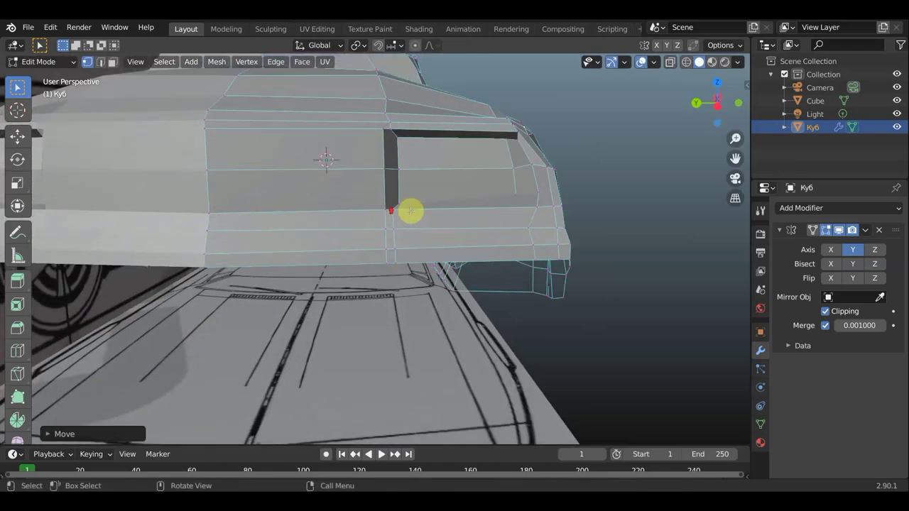
pyautogui.click(471, 159)
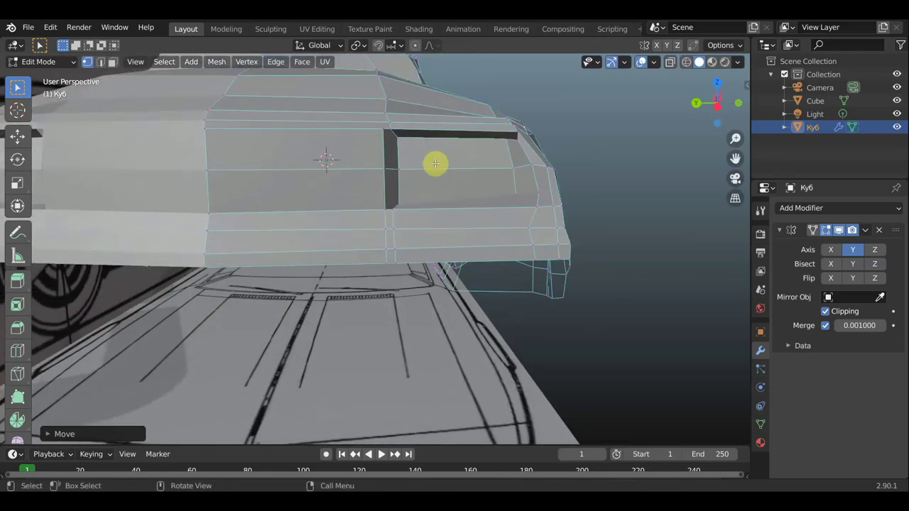
pyautogui.moveTo(407, 176)
pyautogui.mouseDown(button='middle')
pyautogui.moveTo(369, 147)
pyautogui.moveTo(377, 157)
pyautogui.mouseUp(button='middle')
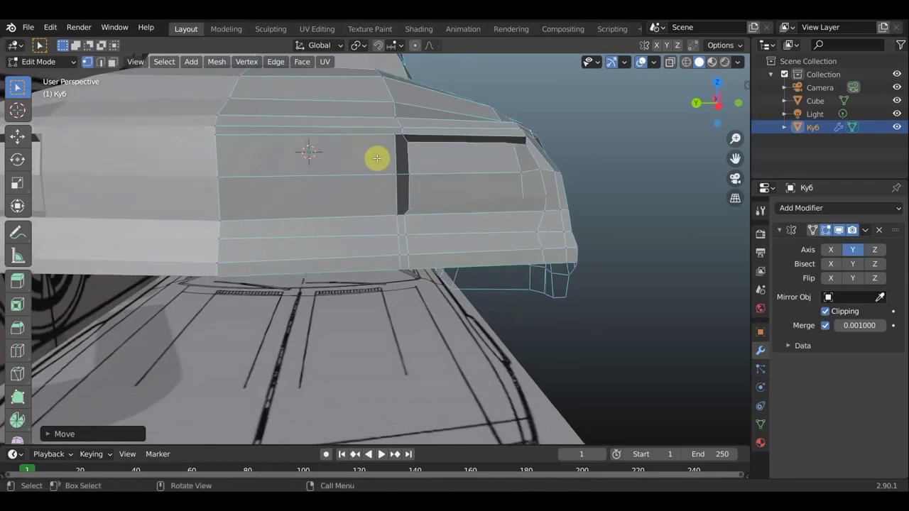
# Knife-cut a vertical edge down the side panel at the slot's corner.
pyautogui.press('k')
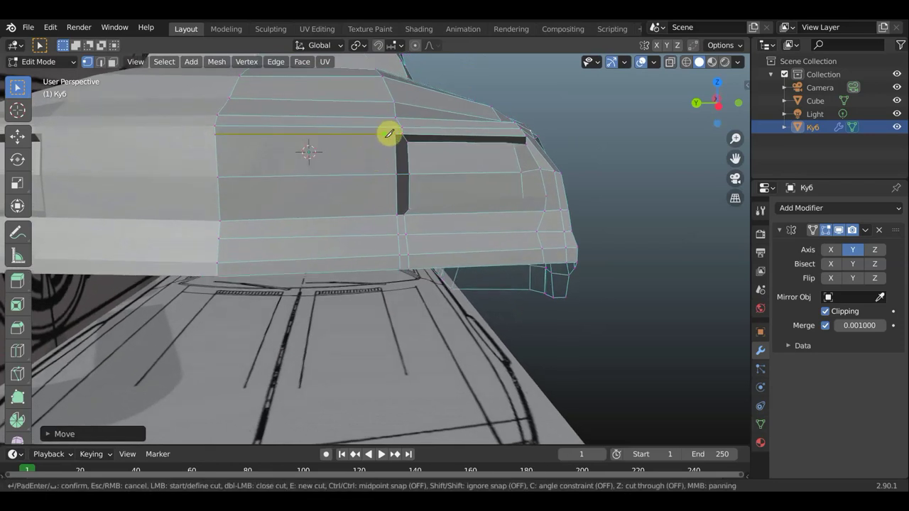
pyautogui.click(387, 133)
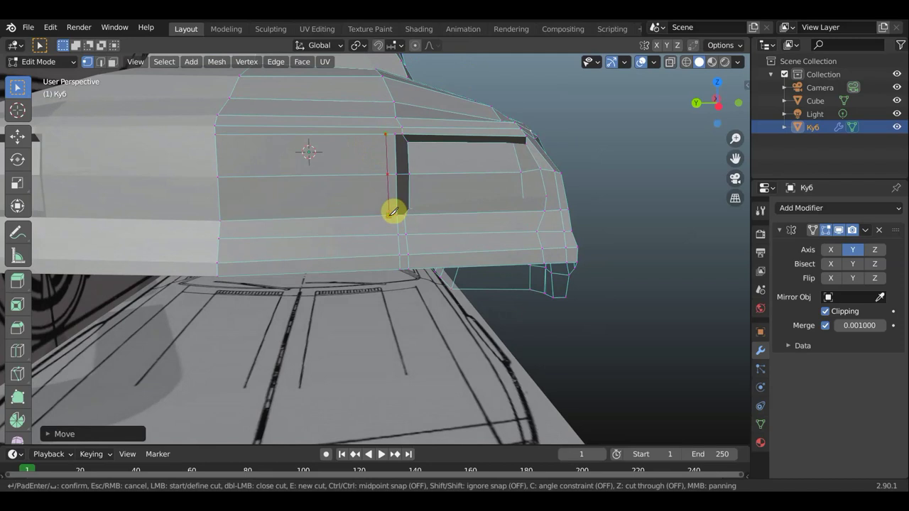
pyautogui.click(393, 210)
pyautogui.press('Return')
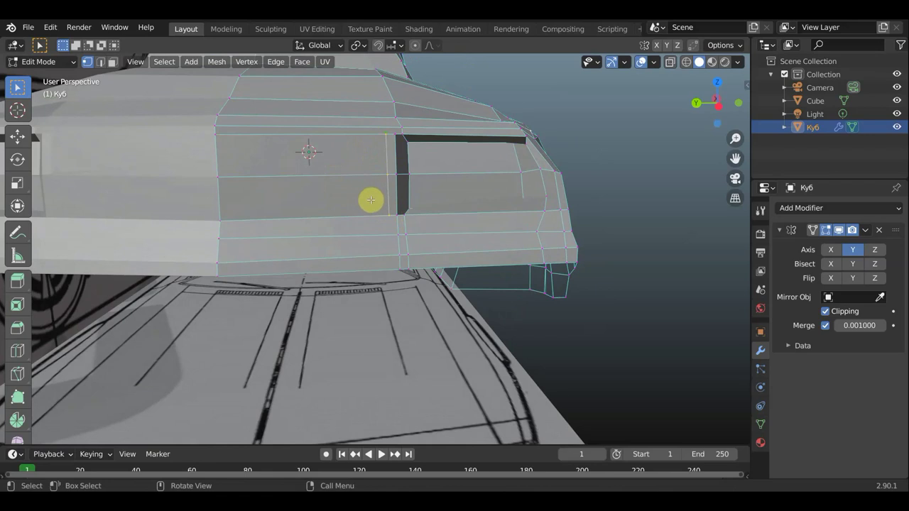
# Knife-cut lower and upper horizontal edges extending the recess lines forward along the side panel.
pyautogui.press('k')
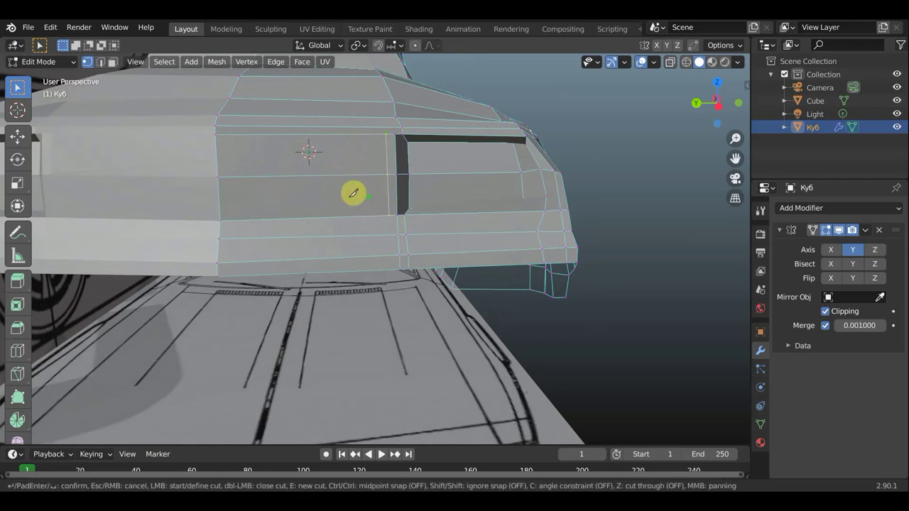
pyautogui.click(220, 213)
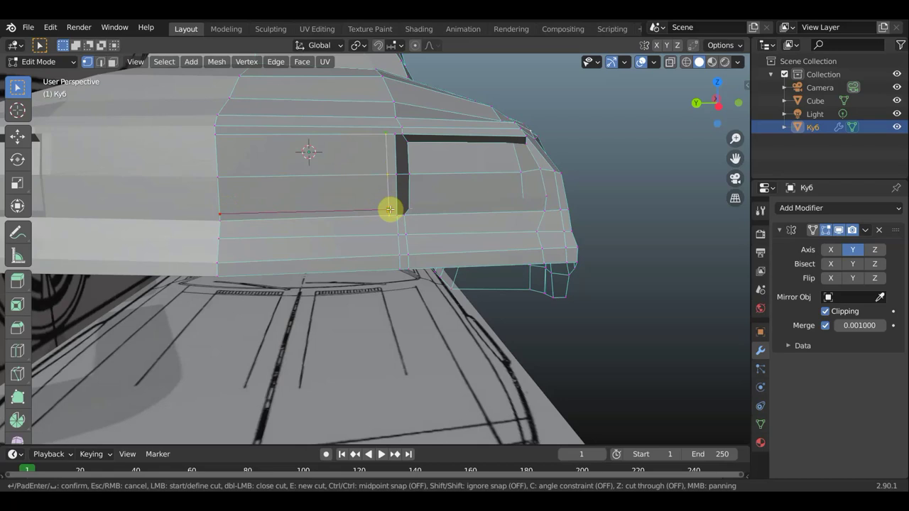
pyautogui.click(390, 209)
pyautogui.press('Return')
pyautogui.press('k')
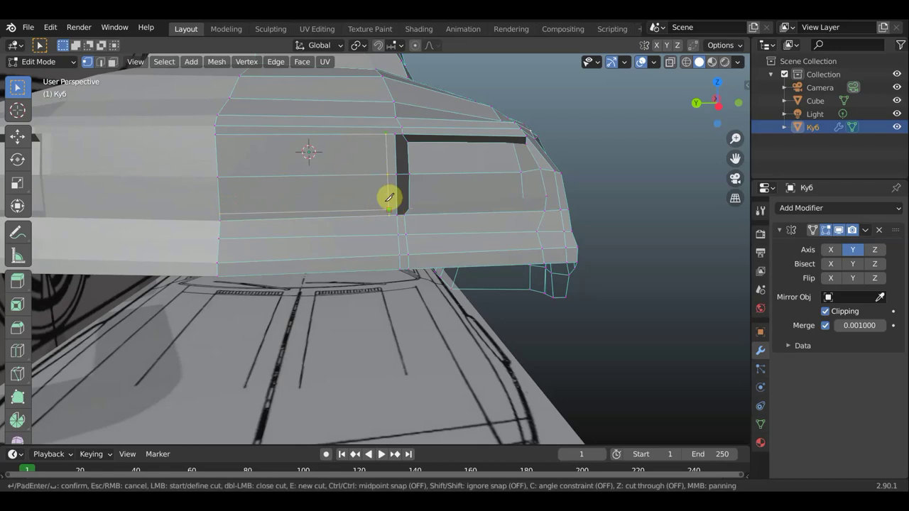
pyautogui.click(217, 139)
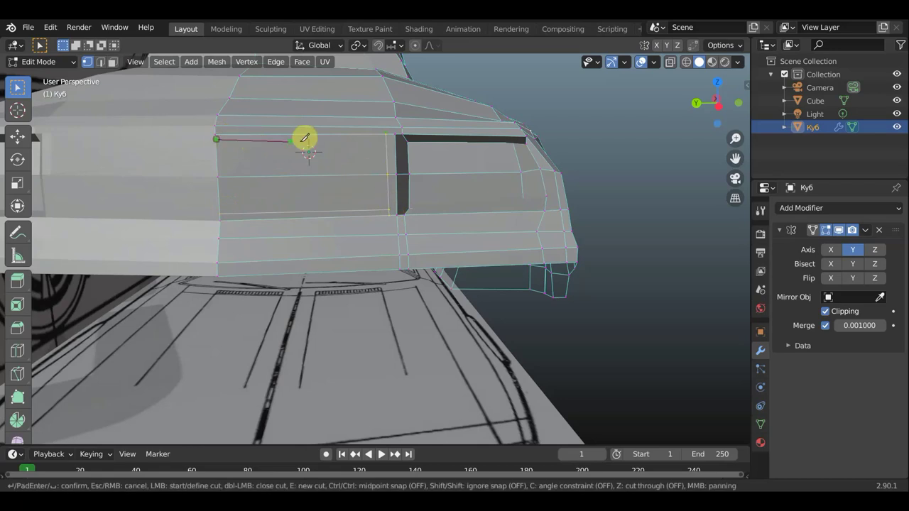
pyautogui.click(386, 135)
pyautogui.press('Return')
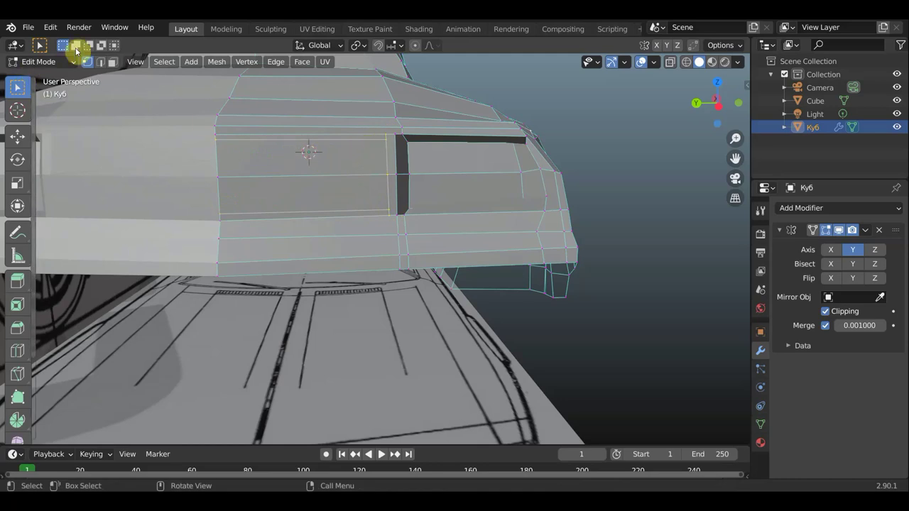
# Select the two new side-panel faces and slide them slightly to the left.
pyautogui.click(112, 62)
pyautogui.click(266, 155)
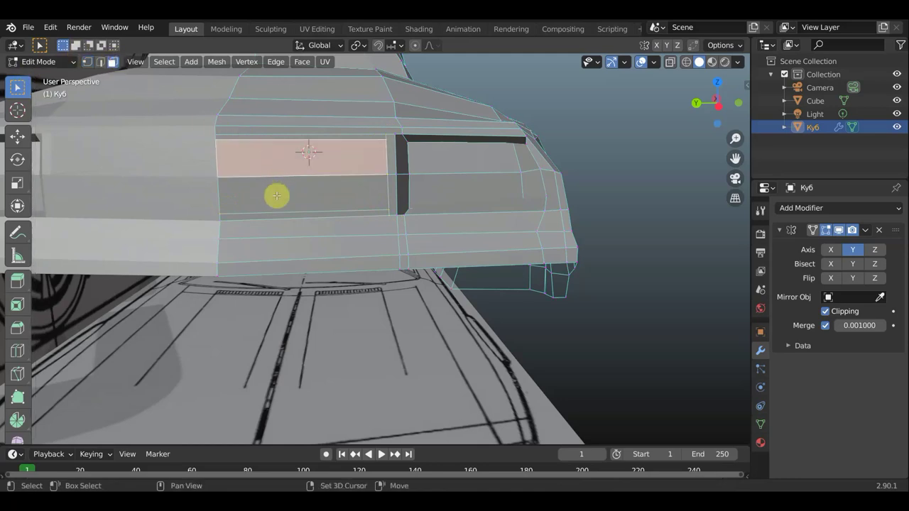
pyautogui.keyDown('shift'); pyautogui.click(278, 197); pyautogui.keyUp('shift')
pyautogui.moveTo(278, 197); pyautogui.dragTo(161, 207, button='middle')
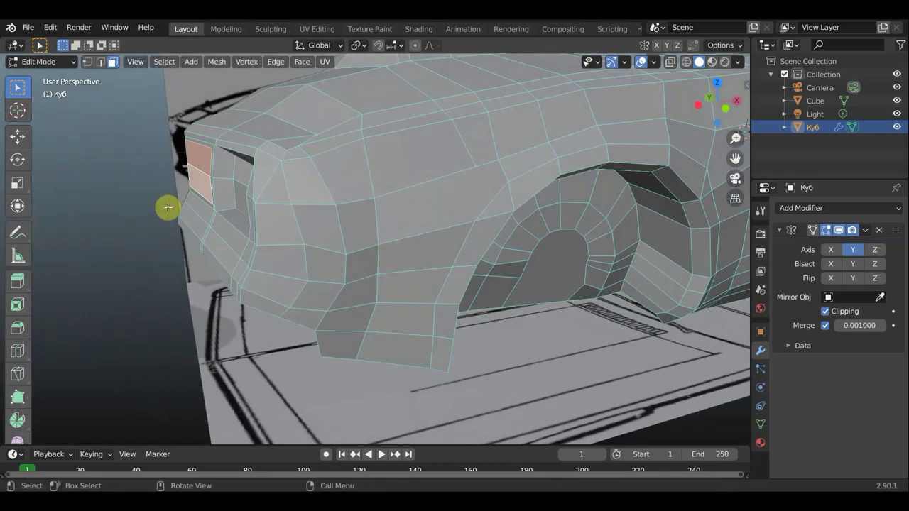
pyautogui.moveTo(190, 204); pyautogui.dragTo(203, 201)
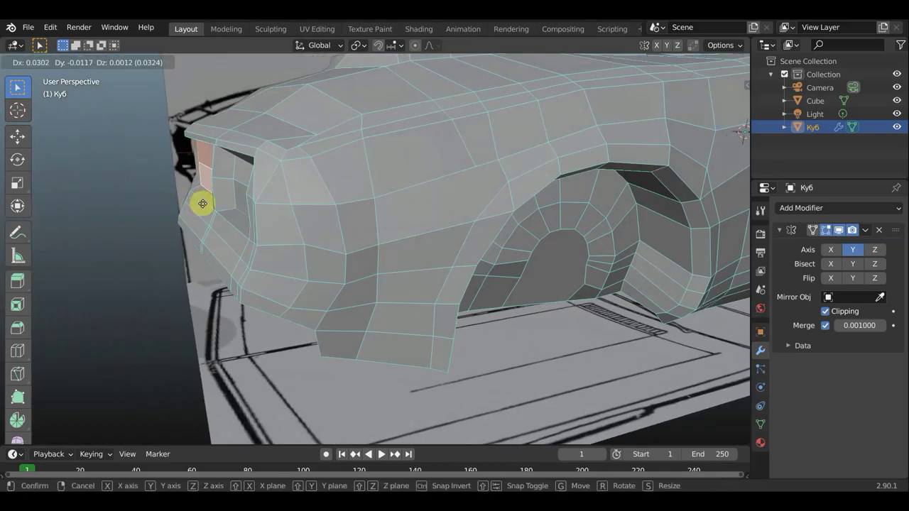
pyautogui.moveTo(203, 200); pyautogui.dragTo(507, 188, button='middle')
pyautogui.moveTo(506, 188); pyautogui.dragTo(491, 190)
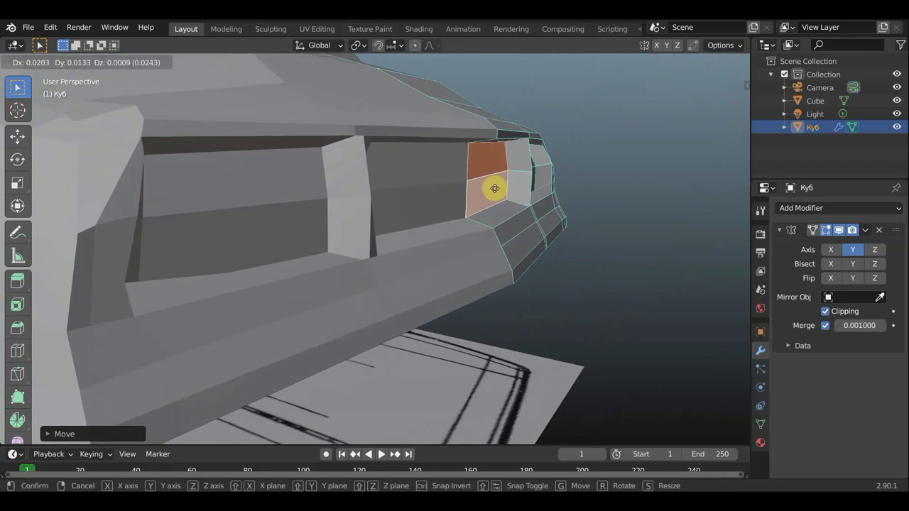
pyautogui.moveTo(491, 191); pyautogui.dragTo(412, 189, button='middle')
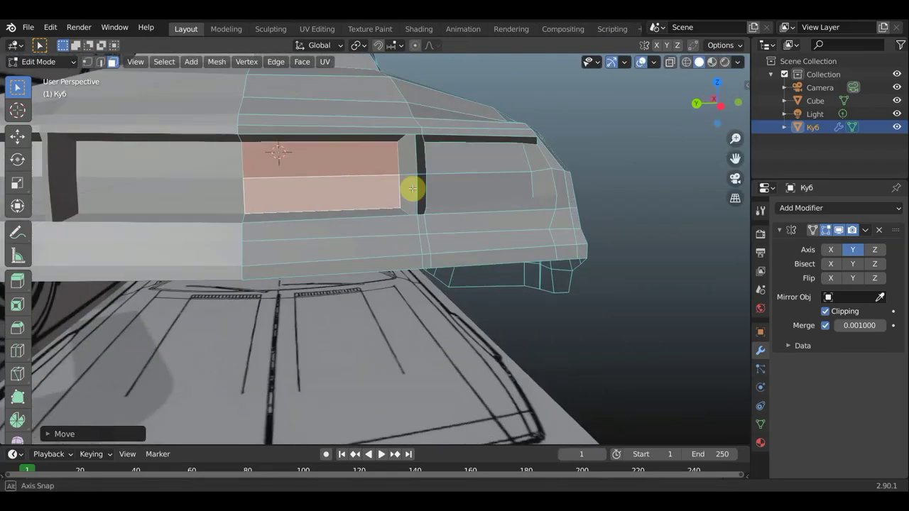
# Scale the faces down to about 0.987, then select the narrow face beside the slot.
pyautogui.press('s')
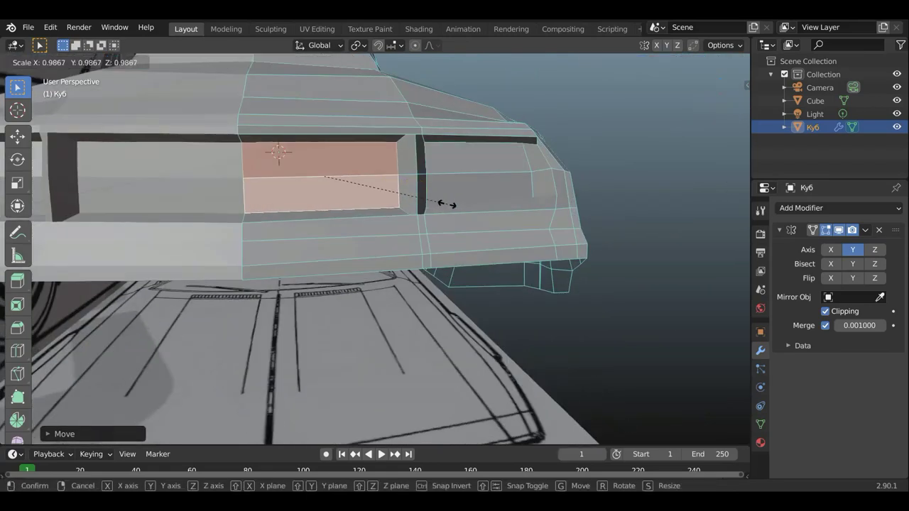
pyautogui.click(435, 201)
pyautogui.moveTo(434, 202)
pyautogui.mouseDown(button='middle')
pyautogui.moveTo(396, 209)
pyautogui.moveTo(404, 200)
pyautogui.moveTo(396, 185)
pyautogui.mouseUp(button='middle')
pyautogui.scroll(2, 396, 209)
pyautogui.click(392, 183)
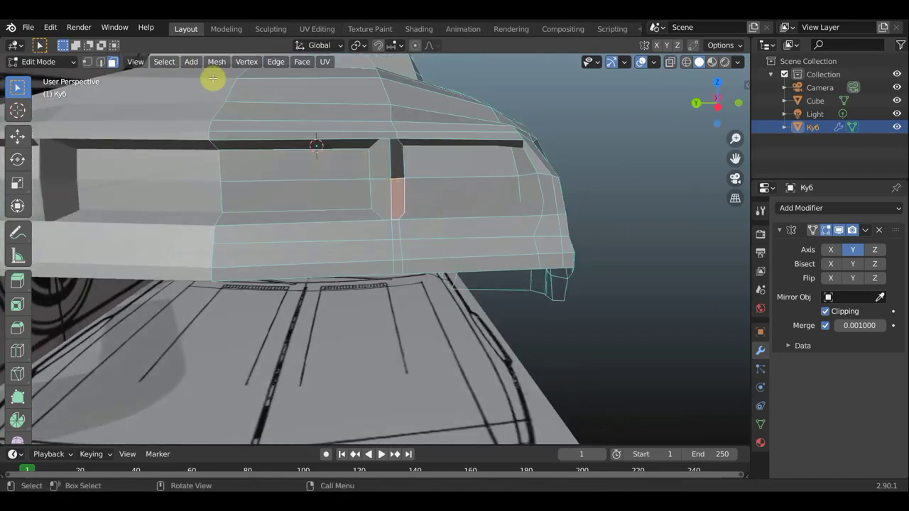
# In vertex mode, select a vertex beside the slot and inspect the mesh, ending in Top Orthographic view.
pyautogui.click(87, 62)
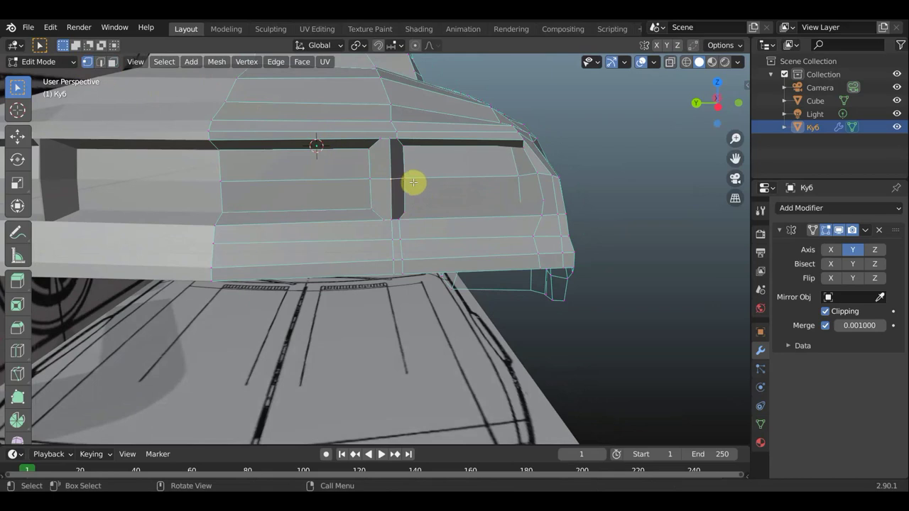
pyautogui.click(405, 179)
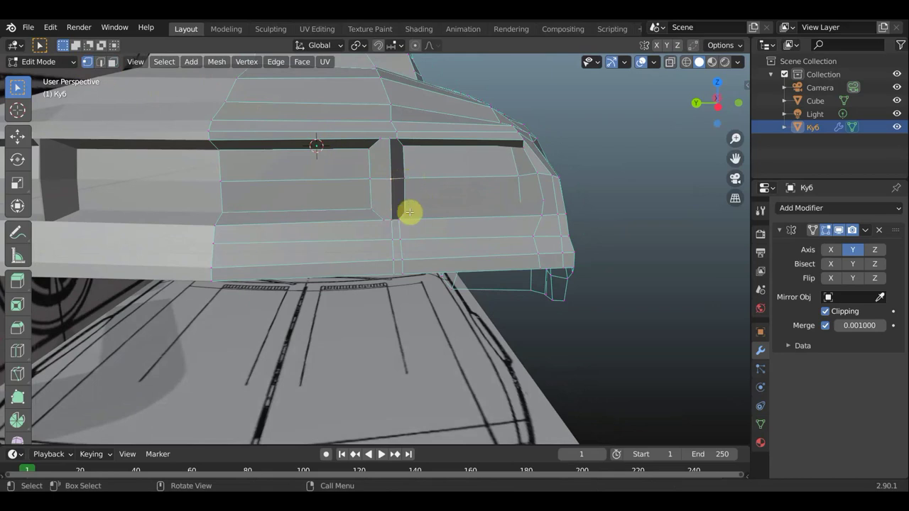
pyautogui.moveTo(433, 207)
pyautogui.mouseDown(button='middle')
pyautogui.moveTo(426, 213)
pyautogui.moveTo(408, 178)
pyautogui.moveTo(426, 243)
pyautogui.moveTo(400, 282)
pyautogui.mouseUp(button='middle')
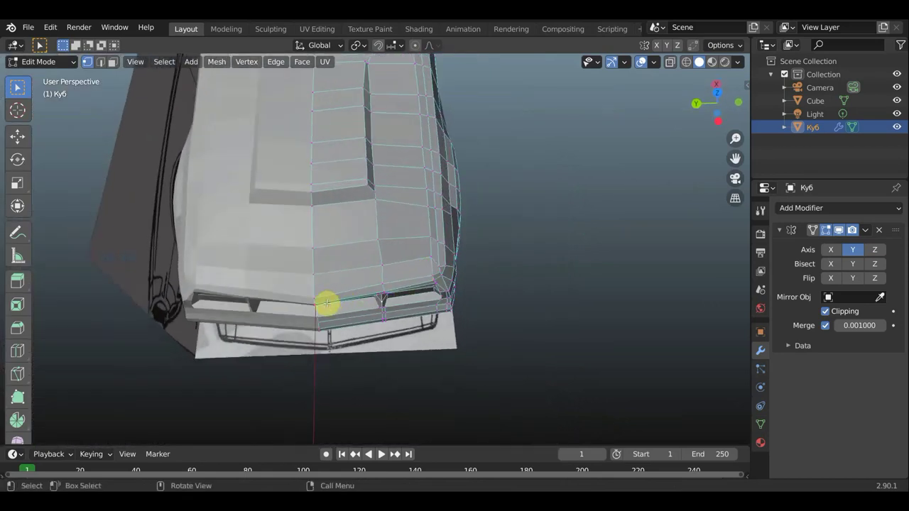
pyautogui.moveTo(316, 305)
pyautogui.mouseDown(button='middle')
pyautogui.moveTo(319, 251)
pyautogui.moveTo(305, 203)
pyautogui.mouseUp(button='middle')
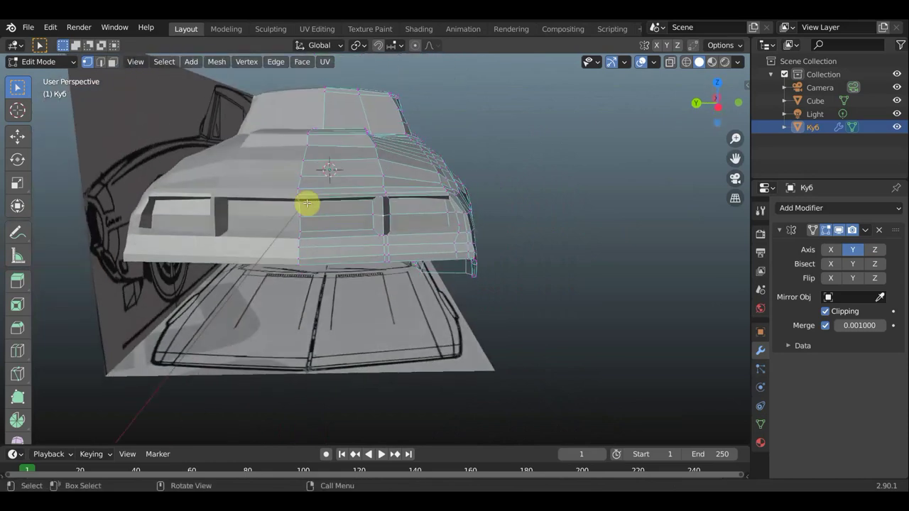
pyautogui.scroll(3, 305, 203)
pyautogui.scroll(2, 305, 203)
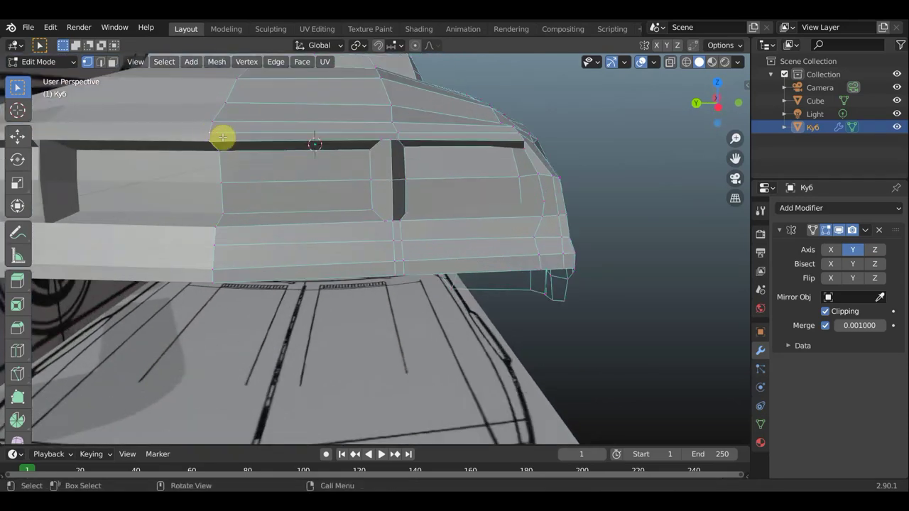
pyautogui.press('KP_7')
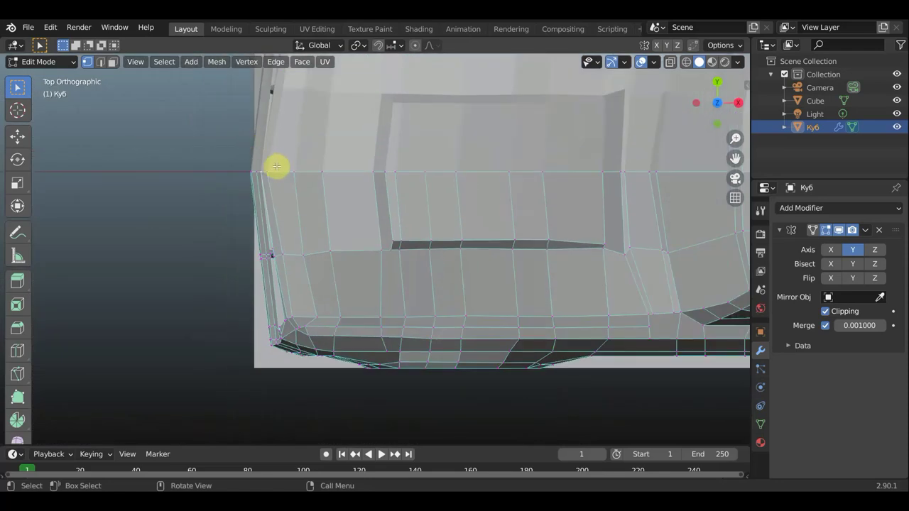
# In top view, shift the selected vertices about -0.0365 X, 0.011 Y, then align the left-edge vertex.
pyautogui.press('g')
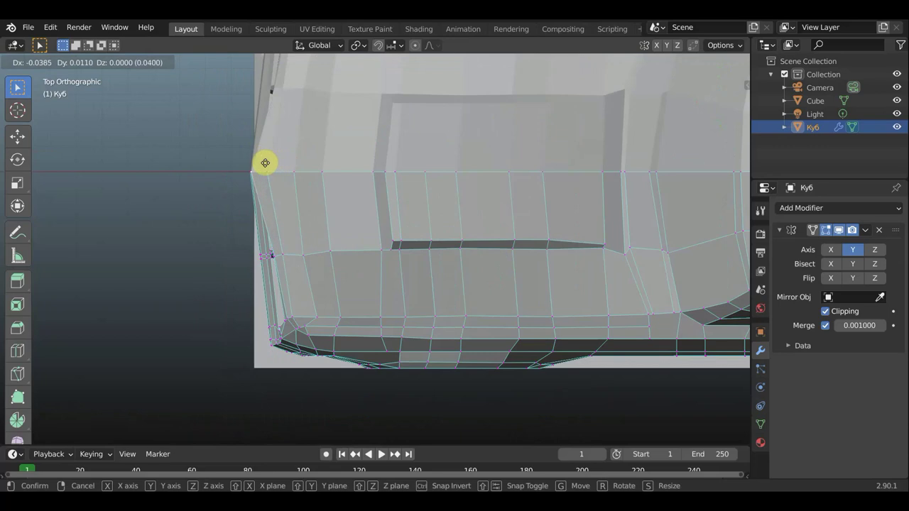
pyautogui.click(264, 163)
pyautogui.scroll(-1, 271, 163)
pyautogui.scroll(-1, 309, 170)
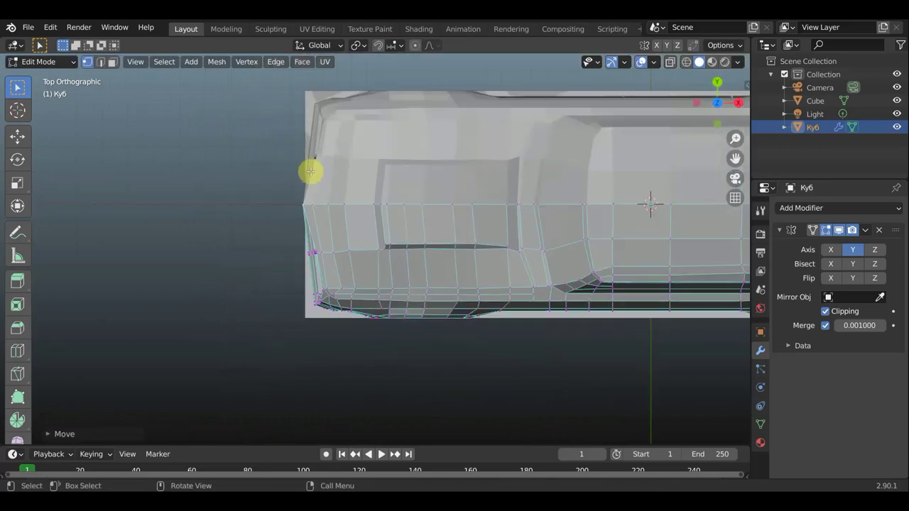
pyautogui.scroll(1, 312, 170)
pyautogui.click(286, 257)
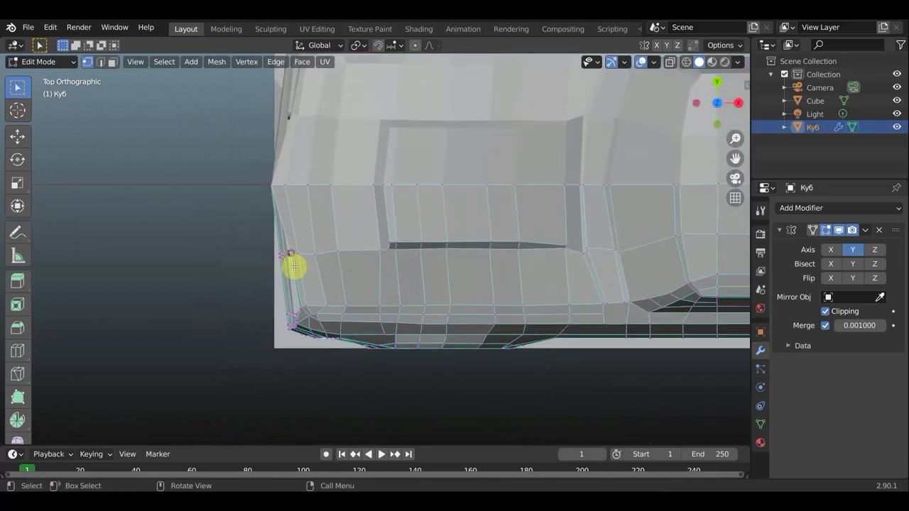
pyautogui.press('g')
pyautogui.click(285, 266)
pyautogui.moveTo(319, 254); pyautogui.dragTo(333, 165, button='middle')
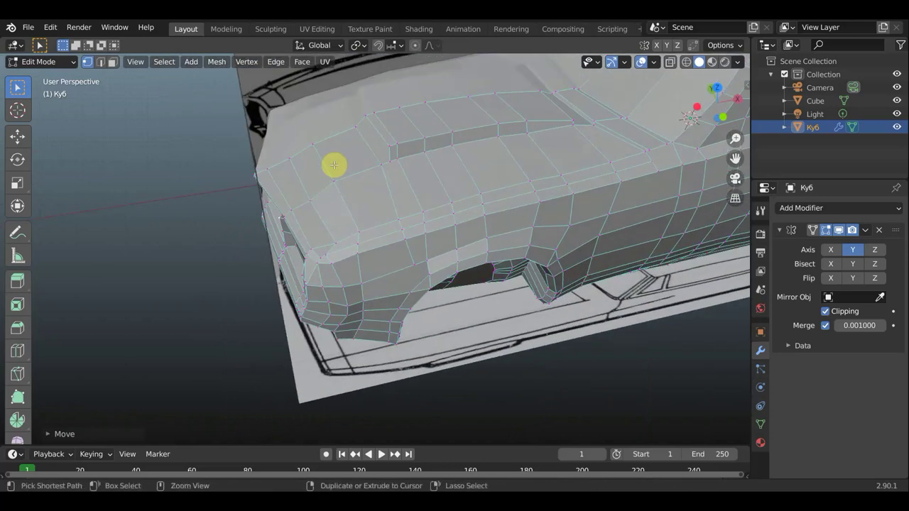
# From a side view, move the upper corner vertices near the wheel arch into a smoother curve.
pyautogui.scroll(3, 249, 182)
pyautogui.moveTo(249, 182)
pyautogui.mouseDown(button='middle')
pyautogui.moveTo(276, 187)
pyautogui.moveTo(287, 176)
pyautogui.moveTo(229, 199)
pyautogui.mouseUp(button='middle')
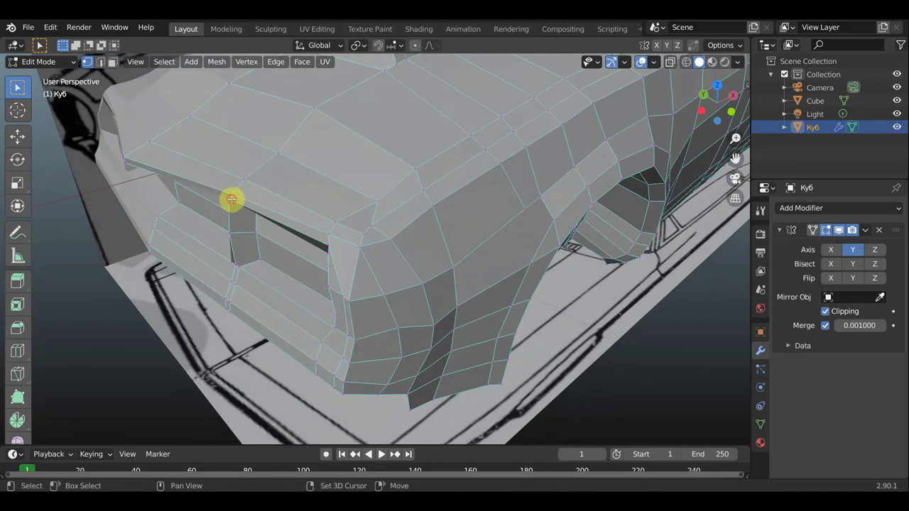
pyautogui.moveTo(249, 209); pyautogui.dragTo(201, 209, button='middle')
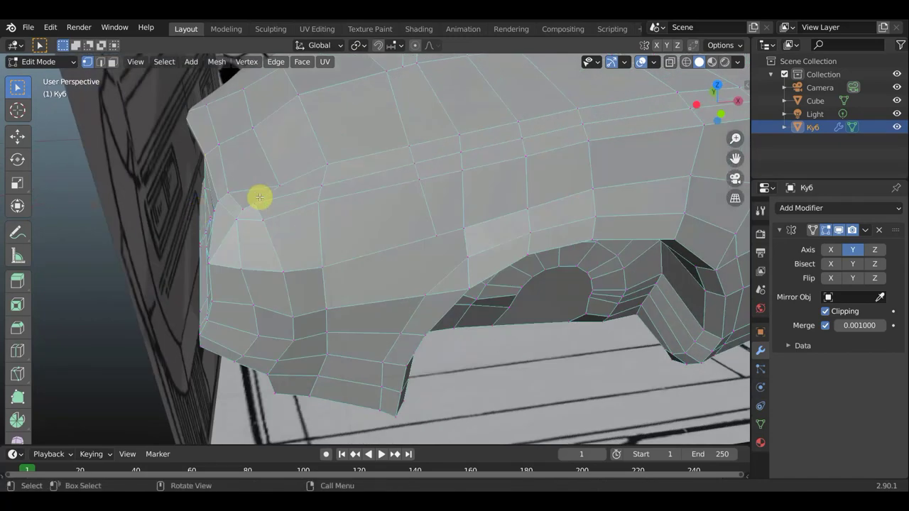
pyautogui.press('g')
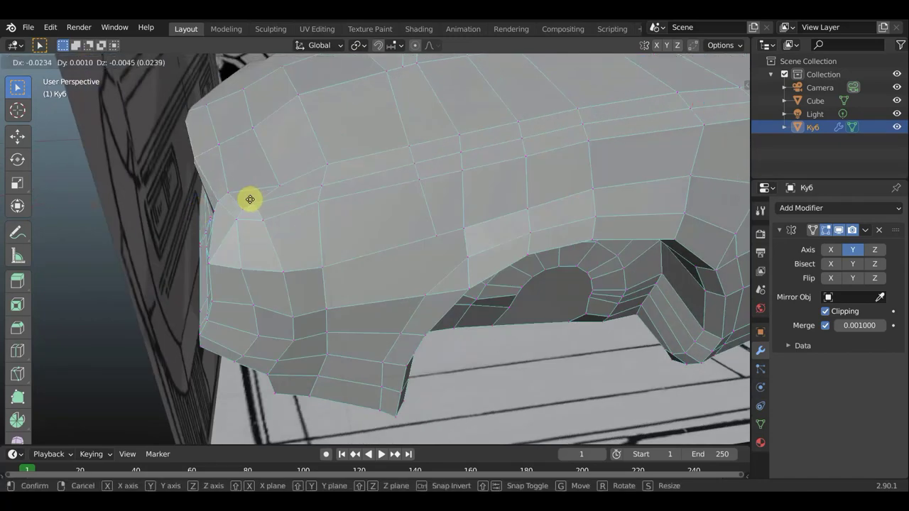
pyautogui.click(215, 205)
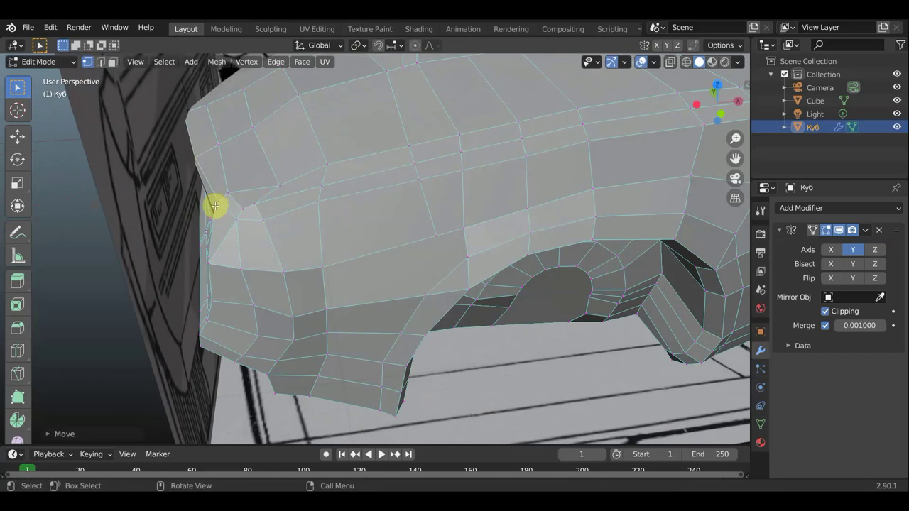
pyautogui.press('g')
pyautogui.click(220, 259)
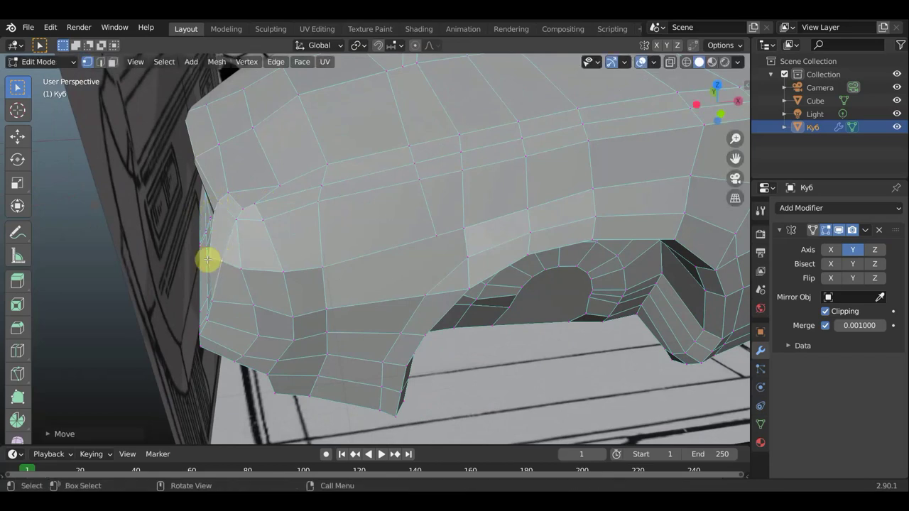
pyautogui.press('g')
pyautogui.click(210, 255)
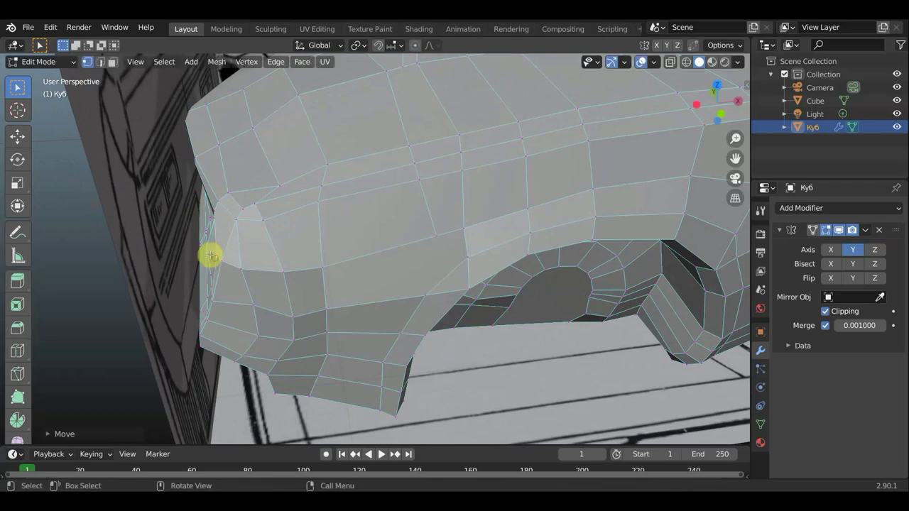
pyautogui.press('g')
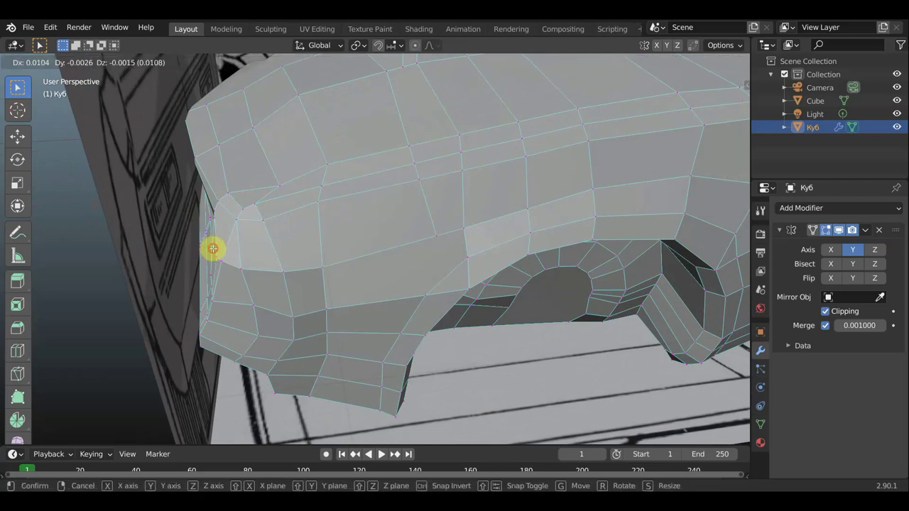
pyautogui.click(213, 248)
# Adjust the lower corner vertices, finishing with a nudge of about 0.016 in X.
pyautogui.press('g')
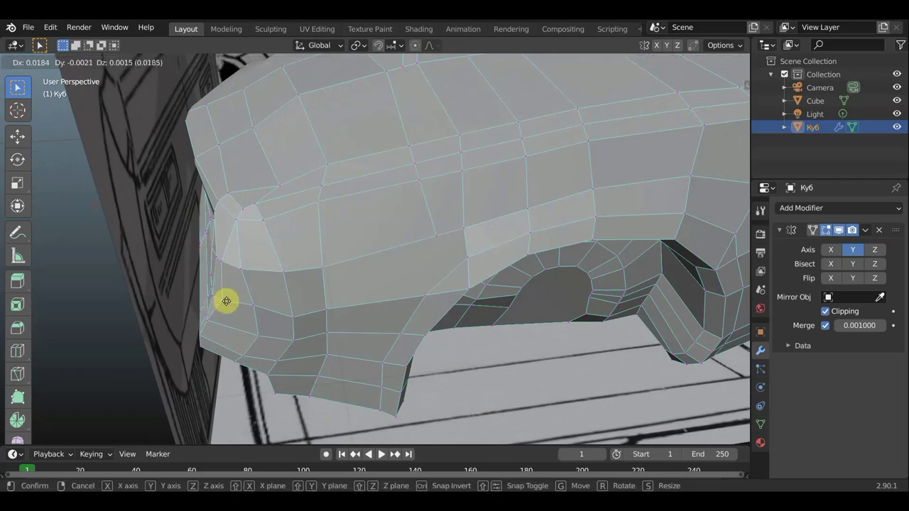
pyautogui.click(223, 299)
pyautogui.press('g')
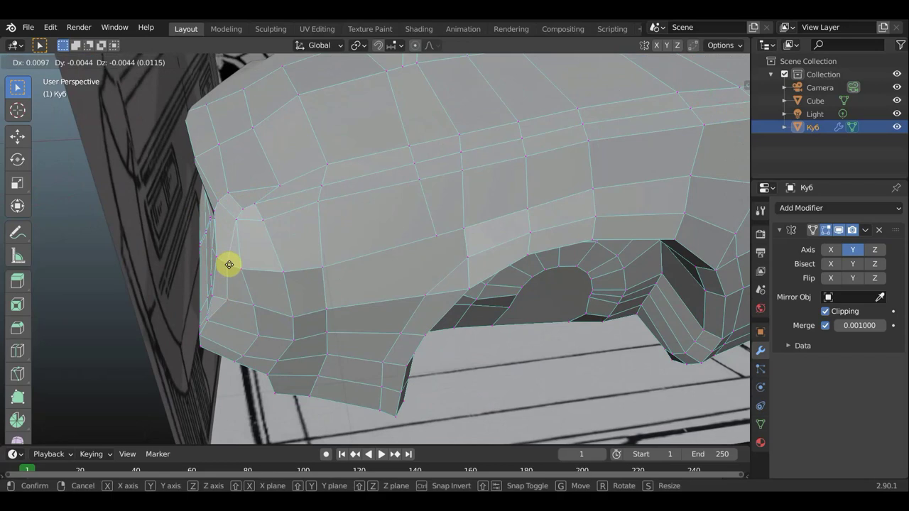
pyautogui.click(225, 277)
pyautogui.press('g')
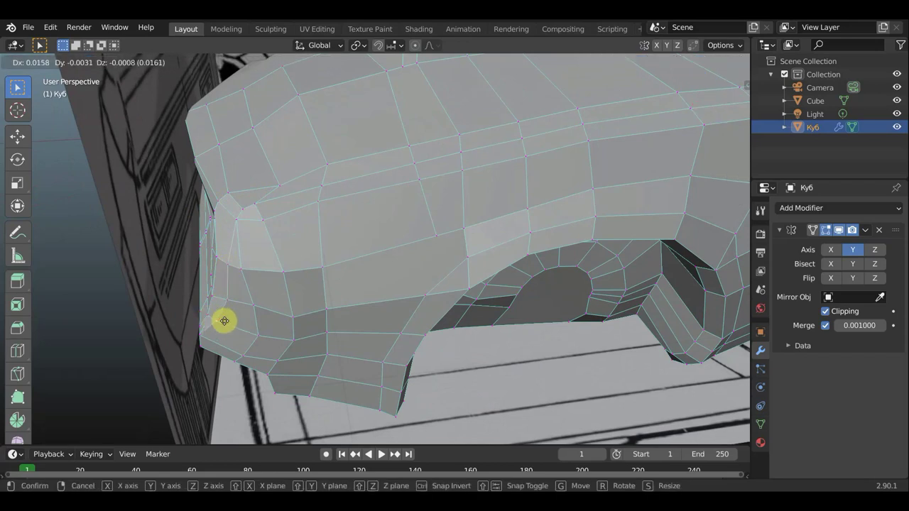
pyautogui.click(226, 320)
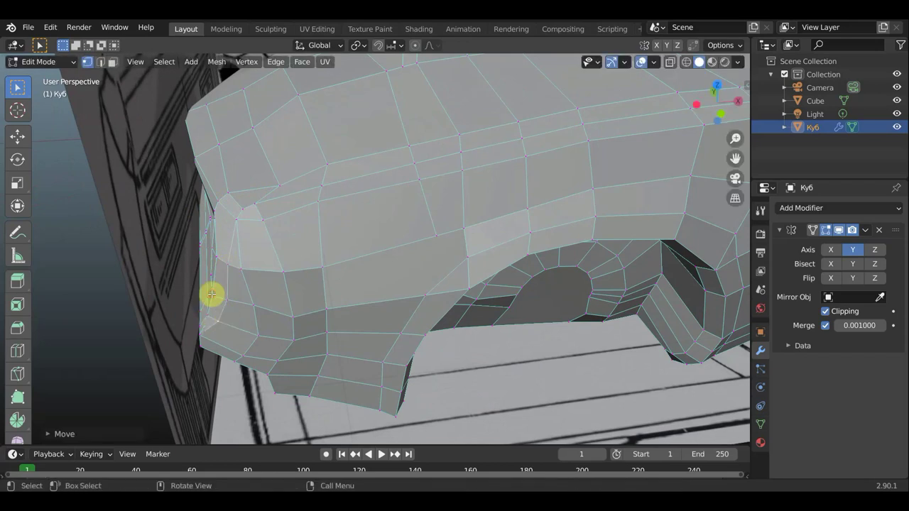
pyautogui.press('g')
pyautogui.click(216, 296)
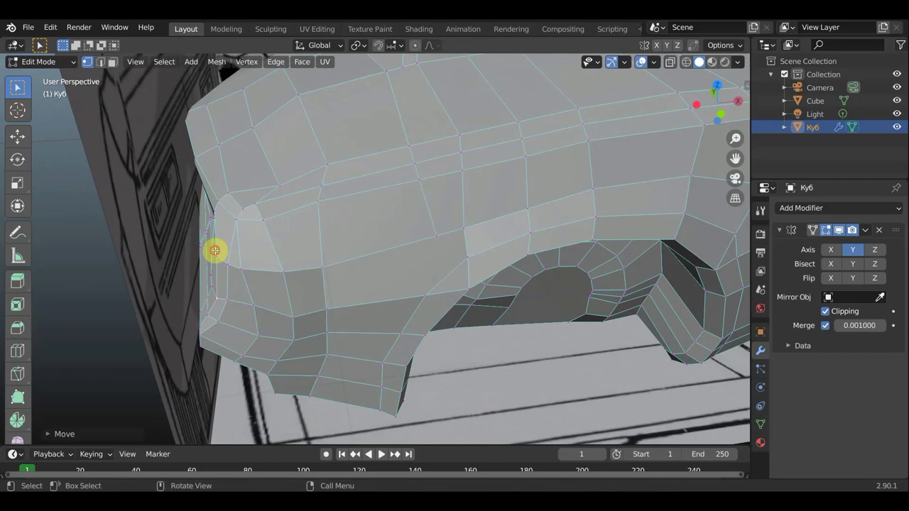
pyautogui.press('g')
pyautogui.click(219, 253)
pyautogui.press('g')
pyautogui.click(211, 270)
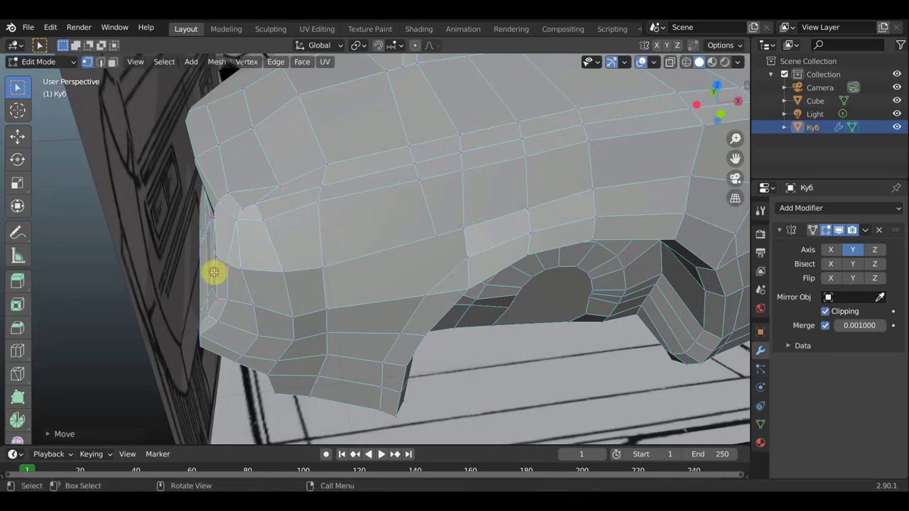
pyautogui.moveTo(212, 270)
pyautogui.mouseDown(button='middle')
pyautogui.moveTo(320, 254)
pyautogui.moveTo(377, 225)
pyautogui.mouseUp(button='middle')
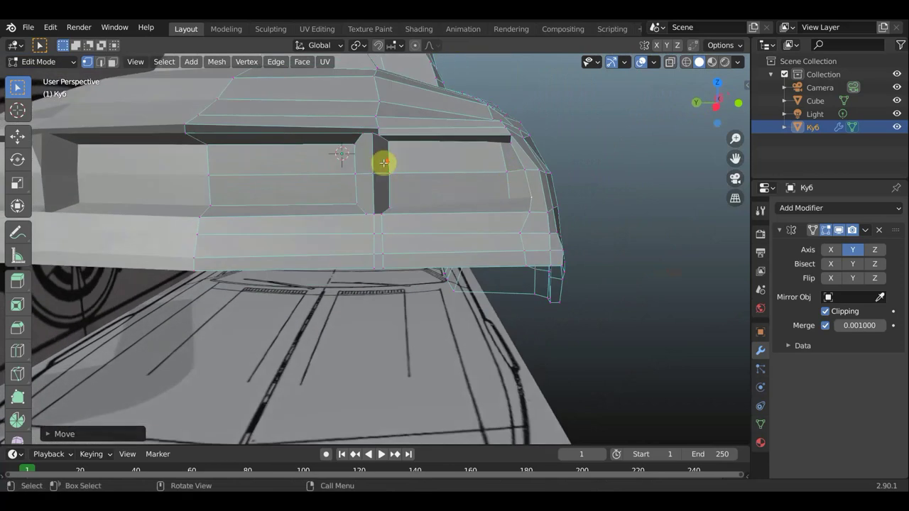
# Extrude the rear bumper's bottom edge loop downward about 0.064 to add a lower strip.
pyautogui.scroll(-5, 383, 163)
pyautogui.moveTo(385, 169)
pyautogui.mouseDown(button='middle')
pyautogui.moveTo(372, 183)
pyautogui.moveTo(305, 173)
pyautogui.moveTo(301, 209)
pyautogui.moveTo(329, 218)
pyautogui.mouseUp(button='middle')
pyautogui.scroll(2, 303, 211)
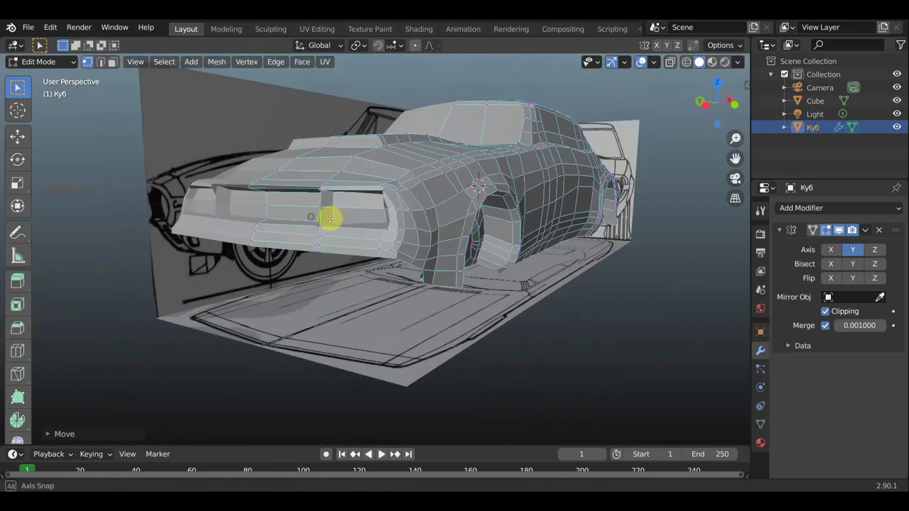
pyautogui.scroll(3, 382, 227)
pyautogui.scroll(2, 406, 223)
pyautogui.scroll(2, 419, 195)
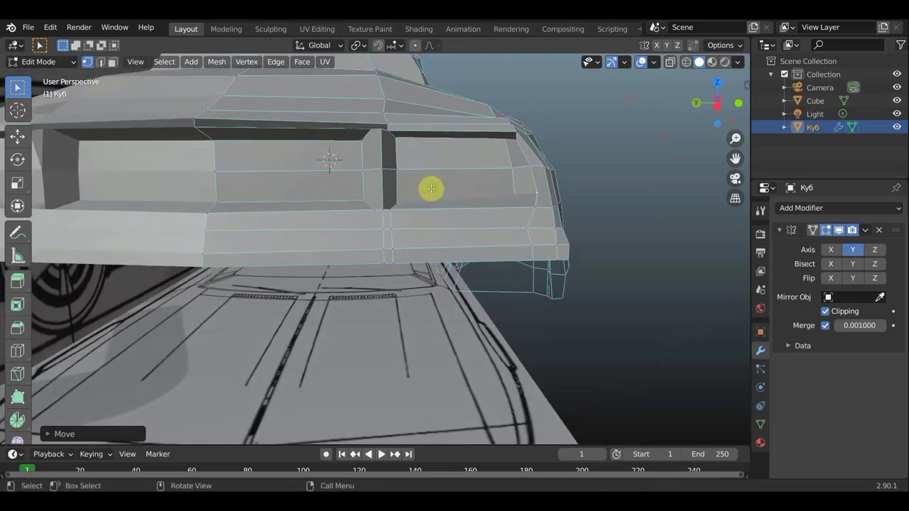
pyautogui.moveTo(431, 188); pyautogui.dragTo(436, 194, button='middle')
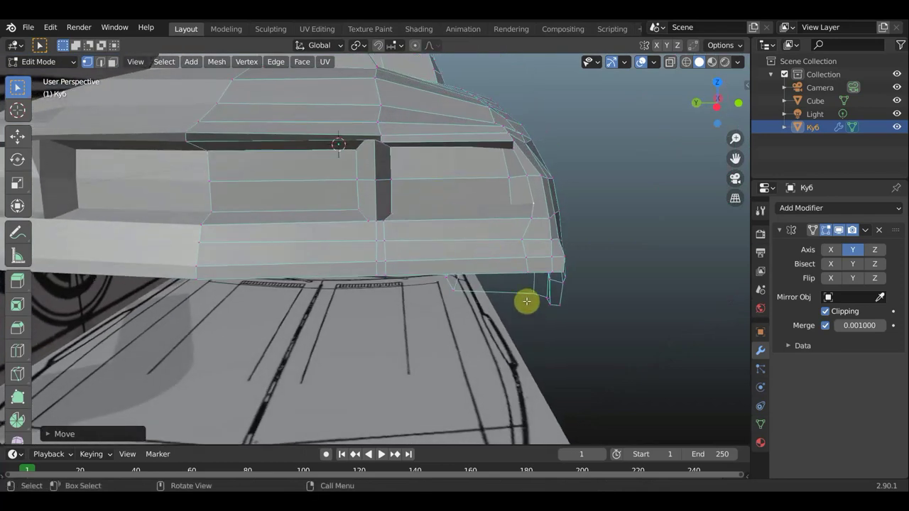
pyautogui.moveTo(533, 304)
pyautogui.mouseDown(button='middle')
pyautogui.moveTo(476, 300)
pyautogui.moveTo(470, 328)
pyautogui.moveTo(523, 319)
pyautogui.moveTo(325, 284)
pyautogui.mouseUp(button='middle')
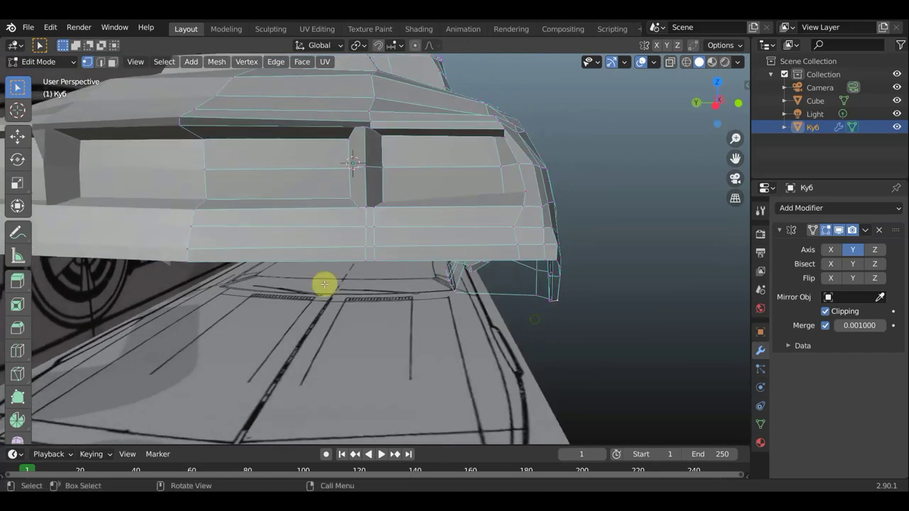
pyautogui.click(103, 64)
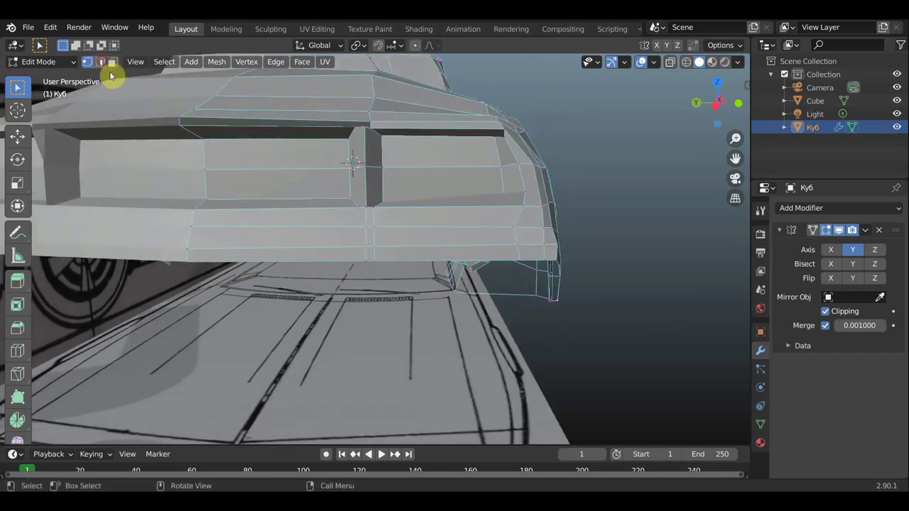
pyautogui.keyDown('alt'); pyautogui.click(479, 265); pyautogui.keyUp('alt')
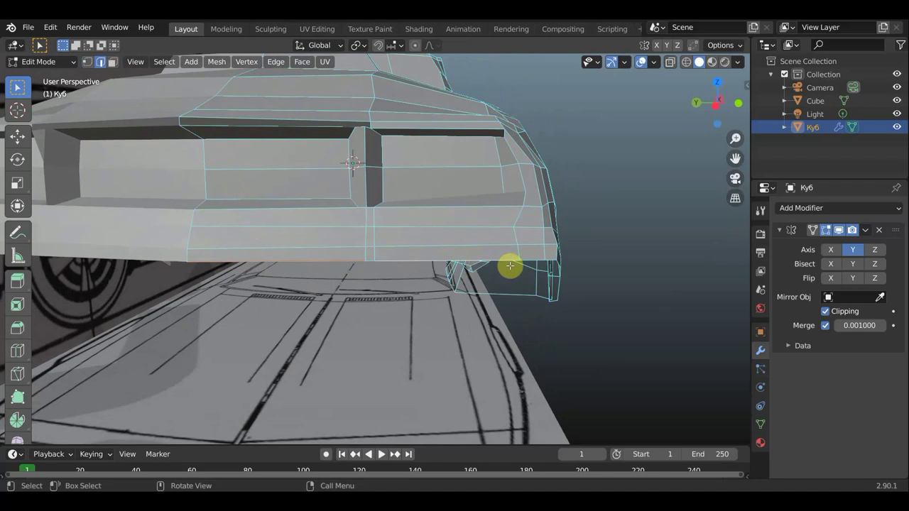
pyautogui.keyDown('alt'); pyautogui.keyDown('shift'); pyautogui.click(531, 261); pyautogui.keyUp('shift'); pyautogui.keyUp('alt')
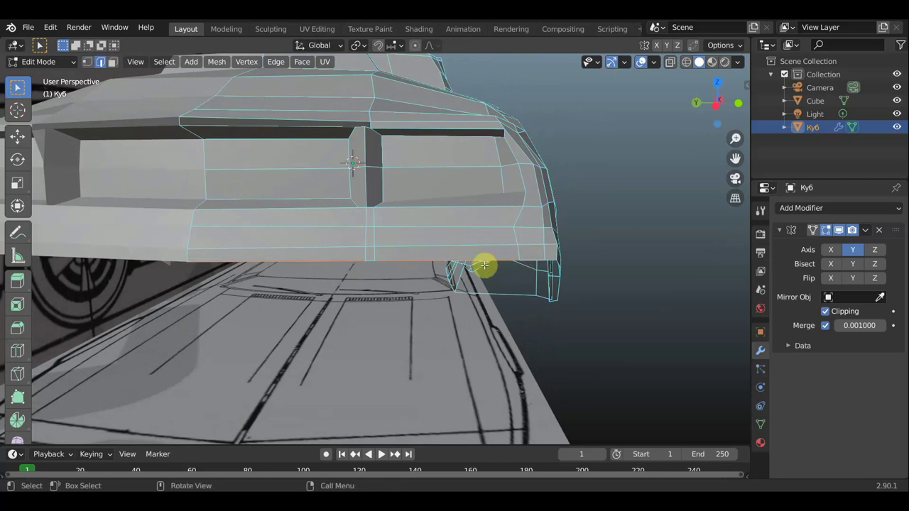
pyautogui.moveTo(484, 266); pyautogui.dragTo(485, 300)
# Select the centre-seam vertices and vertical edge to close the gap in the new bumper strip.
pyautogui.scroll(2, 374, 298)
pyautogui.scroll(2, 374, 299)
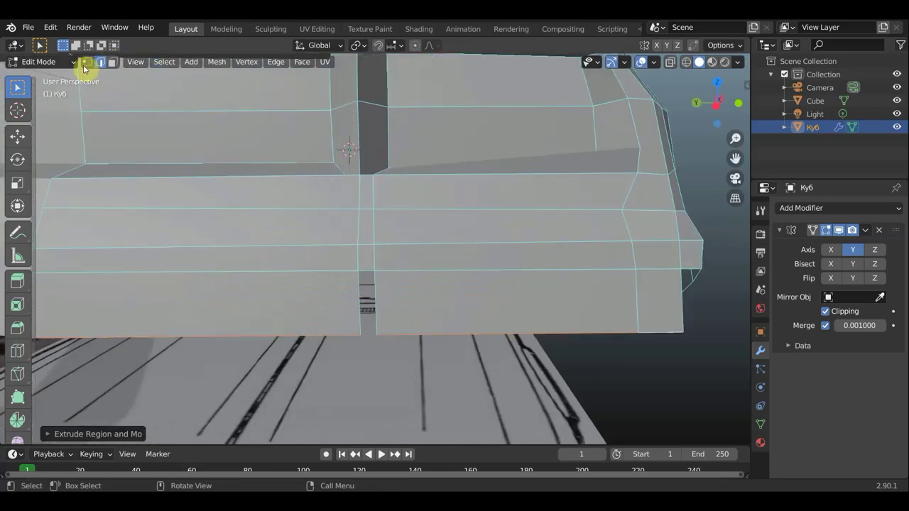
pyautogui.click(86, 62)
pyautogui.click(365, 338)
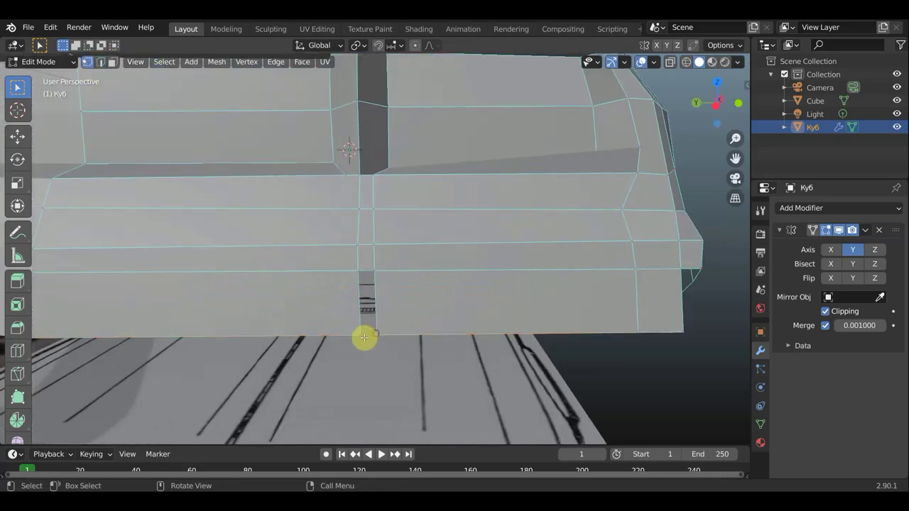
pyautogui.click(357, 269)
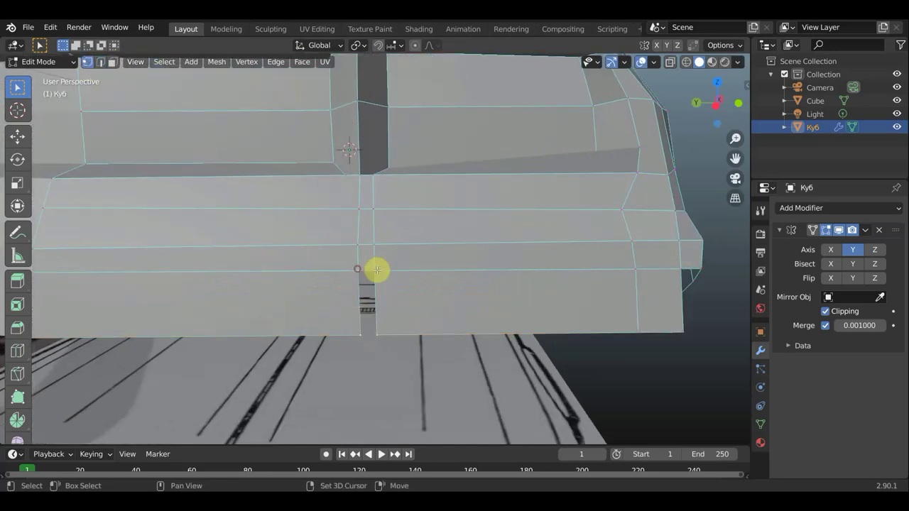
pyautogui.keyDown('alt'); pyautogui.click(376, 274); pyautogui.keyUp('alt')
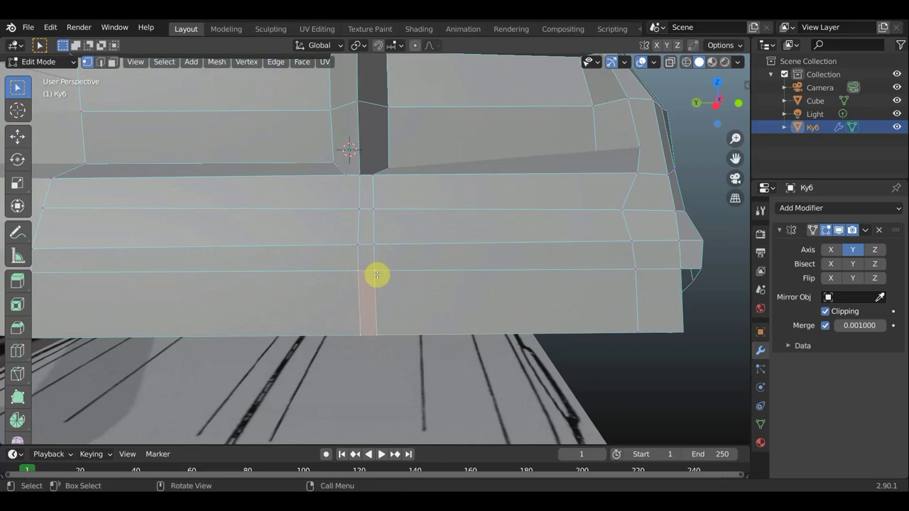
# Zoom out and orbit to a rear-facing view of the whole car.
pyautogui.scroll(-3, 419, 331)
pyautogui.moveTo(414, 328)
pyautogui.mouseDown(button='middle')
pyautogui.moveTo(313, 327)
pyautogui.moveTo(304, 314)
pyautogui.moveTo(376, 315)
pyautogui.moveTo(353, 288)
pyautogui.mouseUp(button='middle')
pyautogui.scroll(2, 340, 331)
pyautogui.scroll(2, 325, 328)
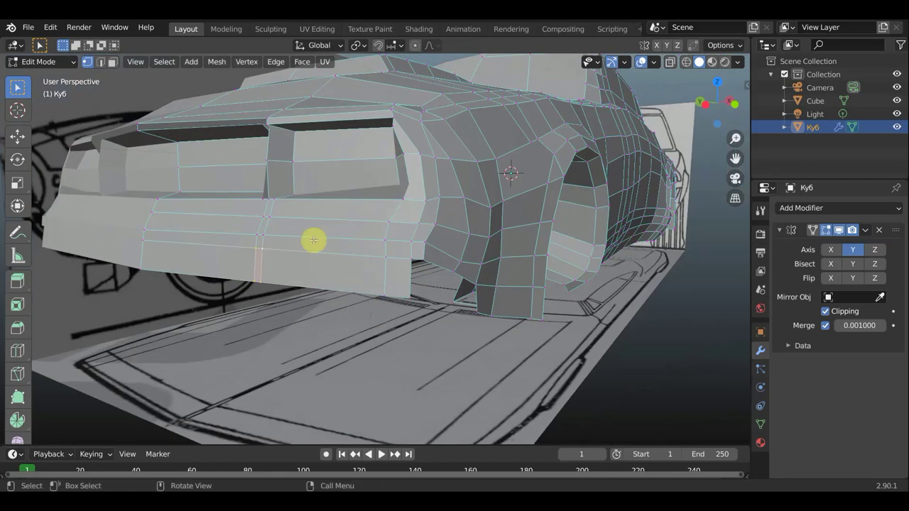
pyautogui.moveTo(284, 247)
pyautogui.mouseDown(button='middle')
pyautogui.moveTo(304, 256)
pyautogui.moveTo(290, 253)
pyautogui.mouseUp(button='middle')
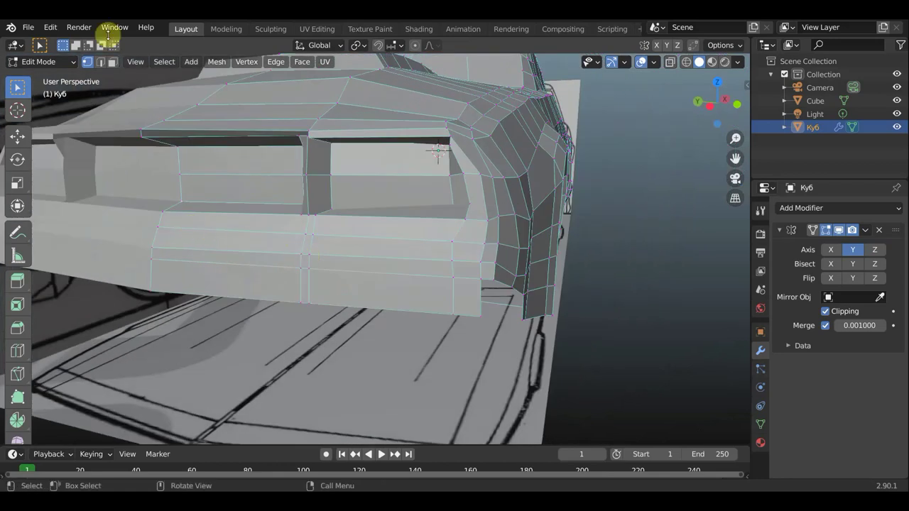
# Select the bumper's horizontal edge row across the back toward the rear corner and wheel arch.
pyautogui.click(111, 63)
pyautogui.click(100, 62)
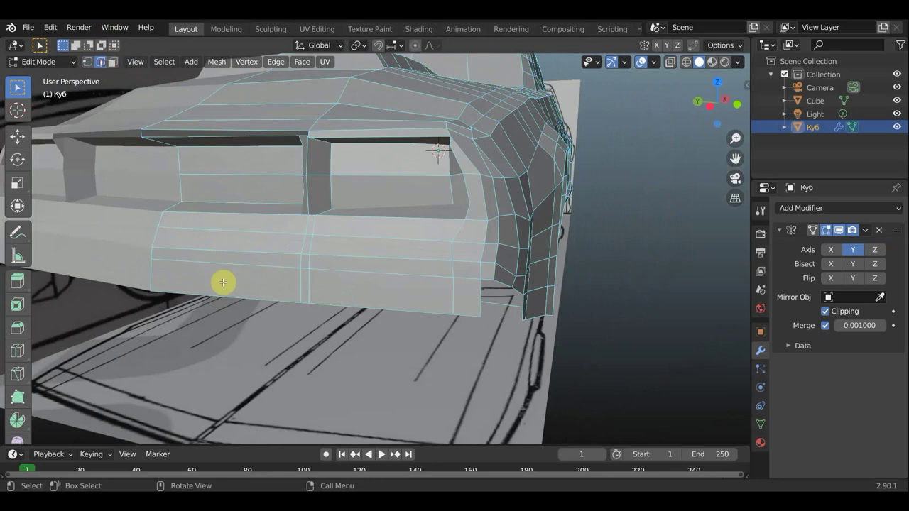
pyautogui.click(217, 229)
pyautogui.keyDown('shift'); pyautogui.click(382, 238); pyautogui.keyUp('shift')
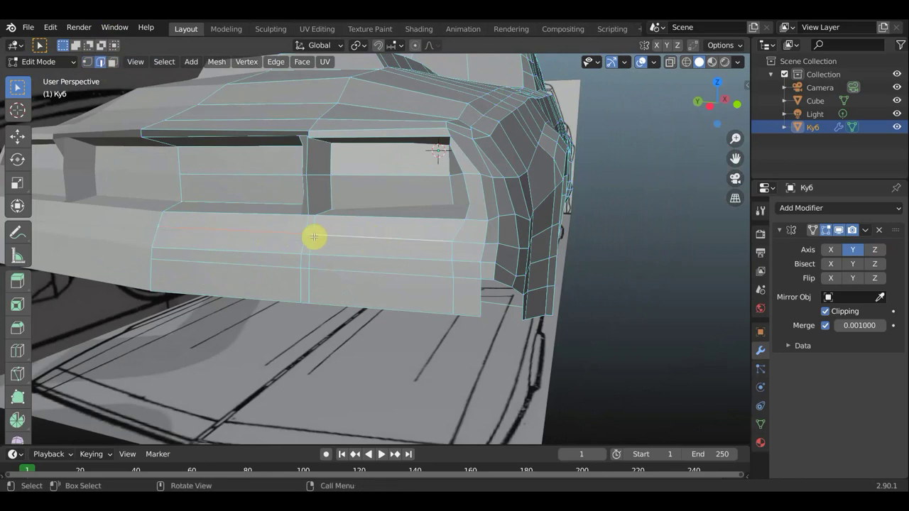
pyautogui.keyDown('shift'); pyautogui.click(455, 242); pyautogui.keyUp('shift')
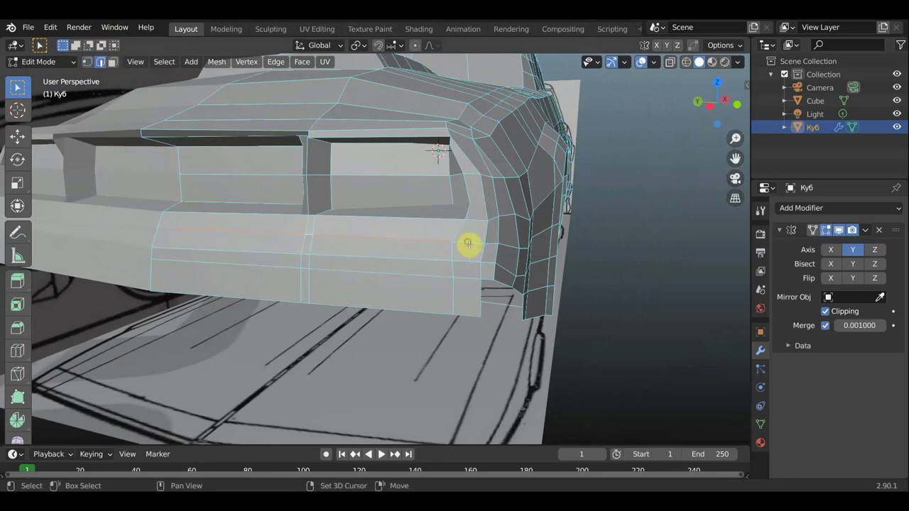
pyautogui.moveTo(462, 251); pyautogui.dragTo(448, 254, button='middle')
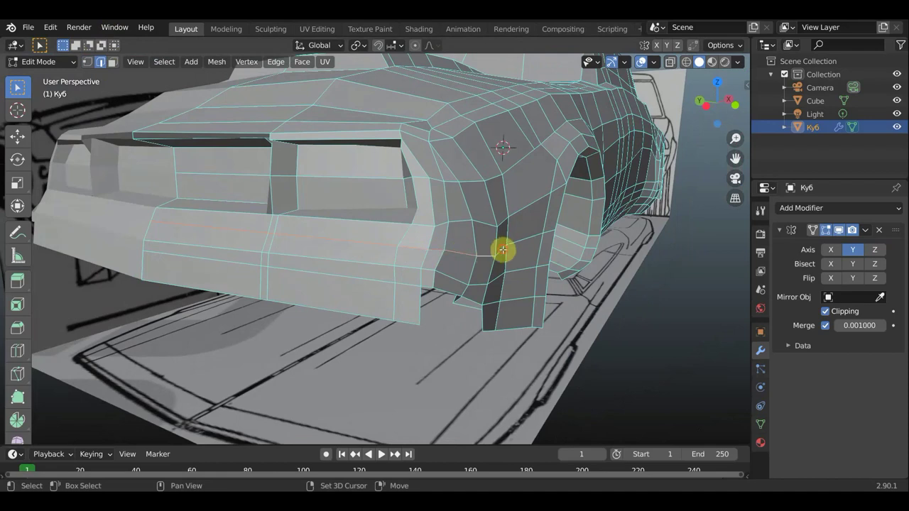
pyautogui.scroll(3, 416, 245)
pyautogui.moveTo(446, 244)
pyautogui.mouseDown(button='middle')
pyautogui.moveTo(416, 245)
pyautogui.moveTo(401, 262)
pyautogui.mouseUp(button='middle')
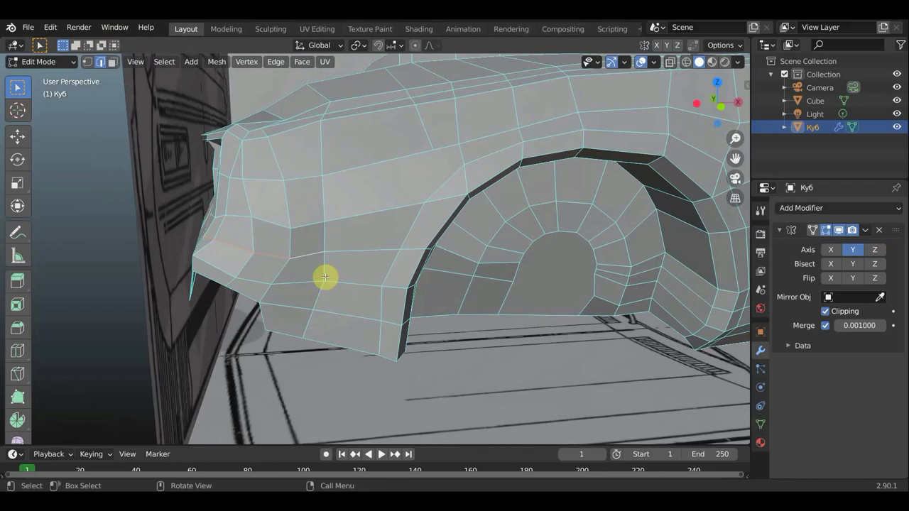
pyautogui.moveTo(325, 277)
pyautogui.mouseDown(button='middle')
pyautogui.moveTo(418, 279)
pyautogui.moveTo(395, 269)
pyautogui.moveTo(407, 294)
pyautogui.mouseUp(button='middle')
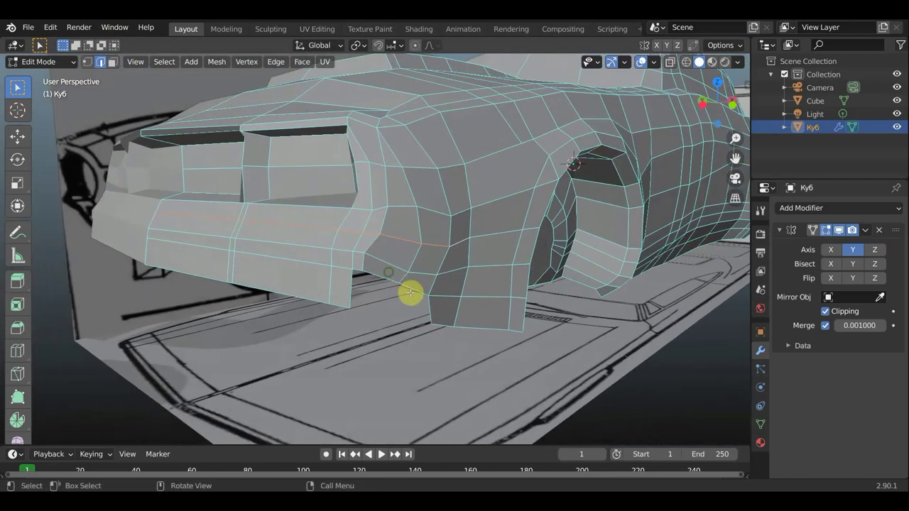
# Extrude two lower rear-corner vertices downward so the bumper strip joins the wheel arch's bottom edge.
pyautogui.click(89, 63)
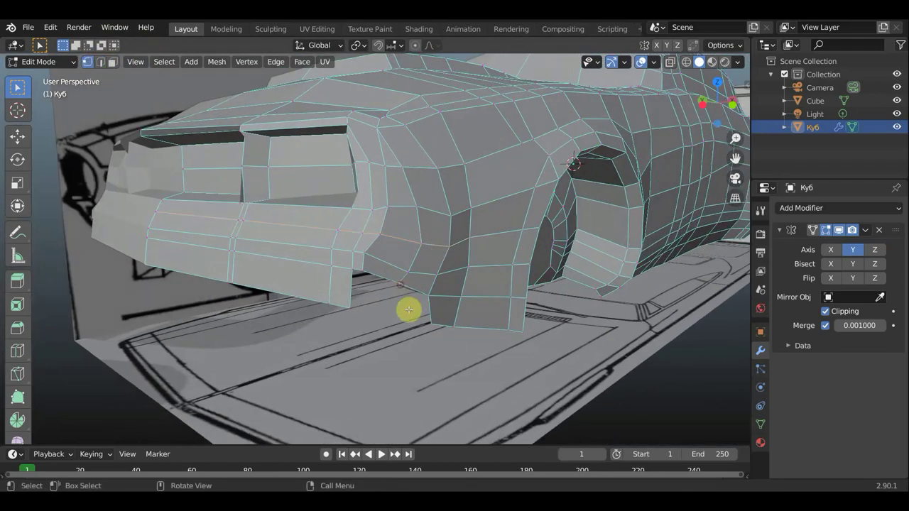
pyautogui.press('g')
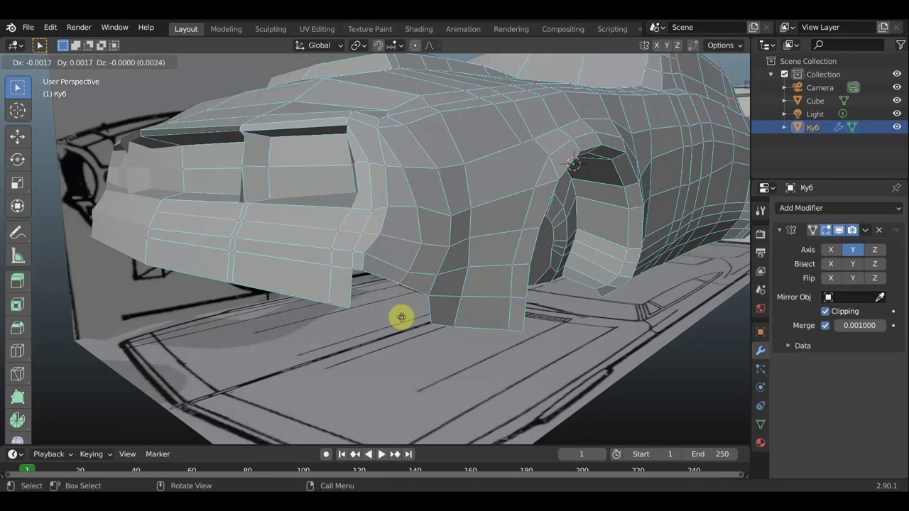
pyautogui.click(405, 343)
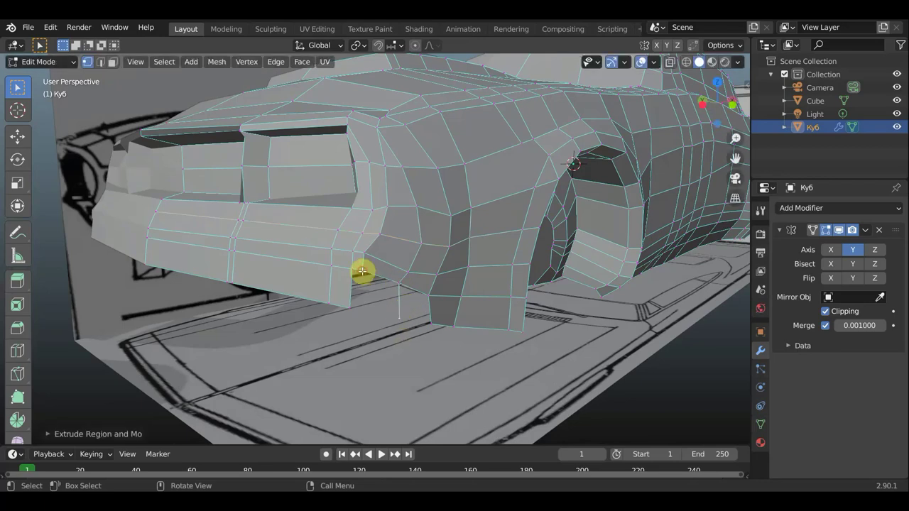
pyautogui.press('e')
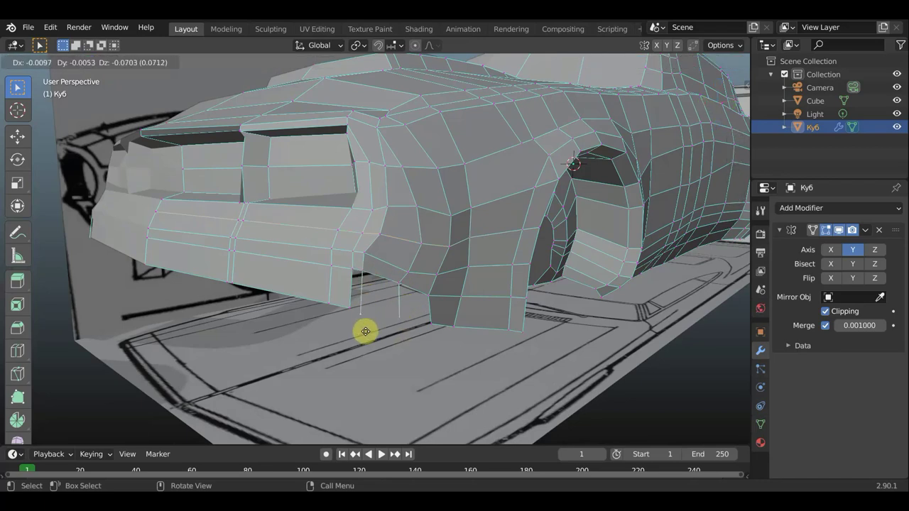
pyautogui.click(366, 328)
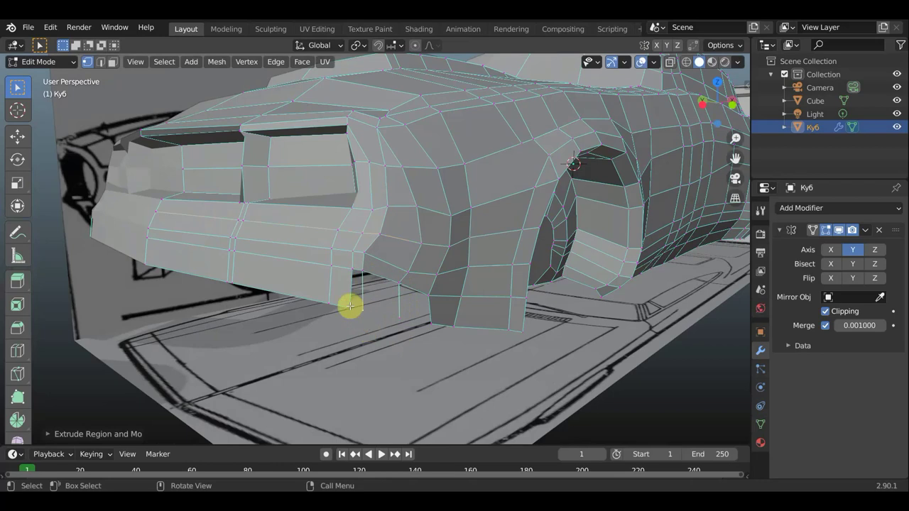
pyautogui.click(366, 310)
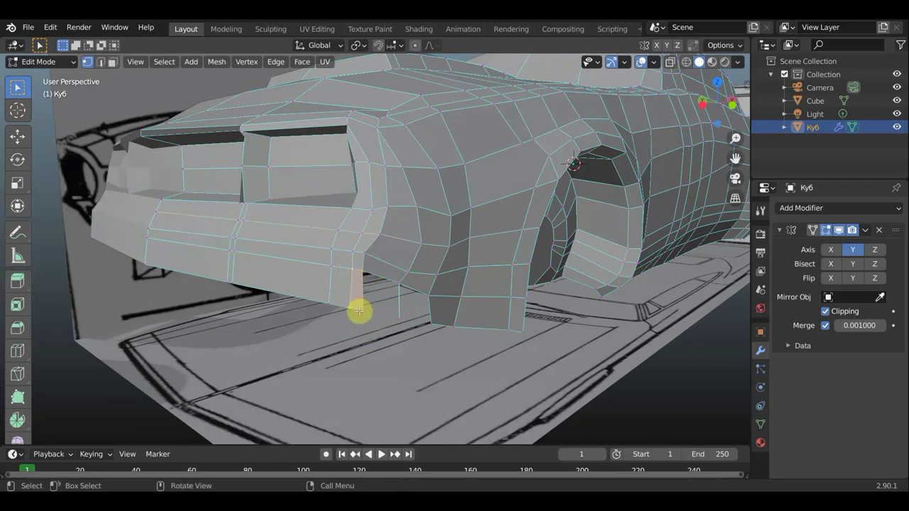
pyautogui.click(401, 285)
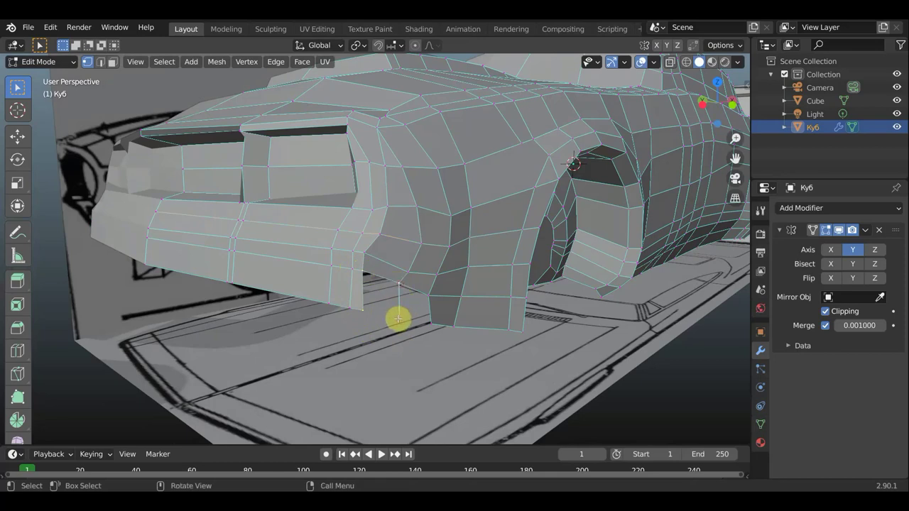
pyautogui.keyDown('shift'); pyautogui.click(398, 317); pyautogui.keyUp('shift')
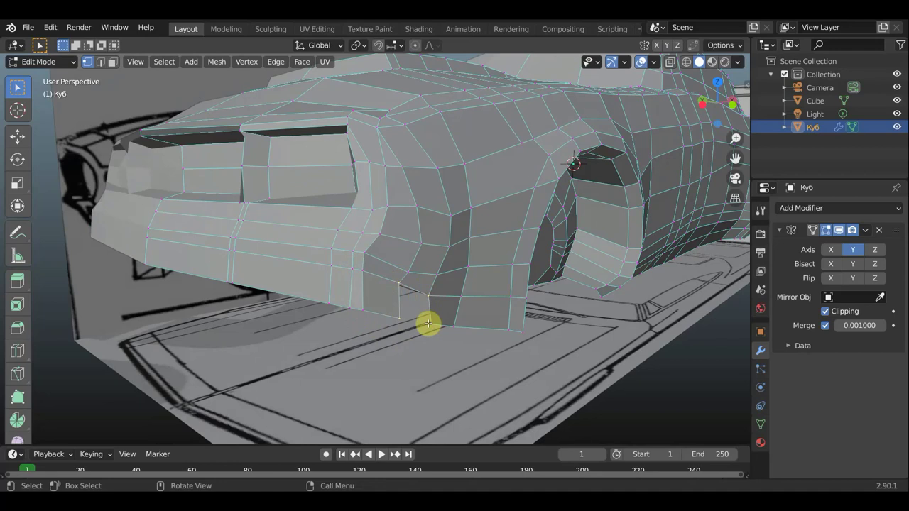
pyautogui.moveTo(429, 321); pyautogui.dragTo(347, 320, button='middle')
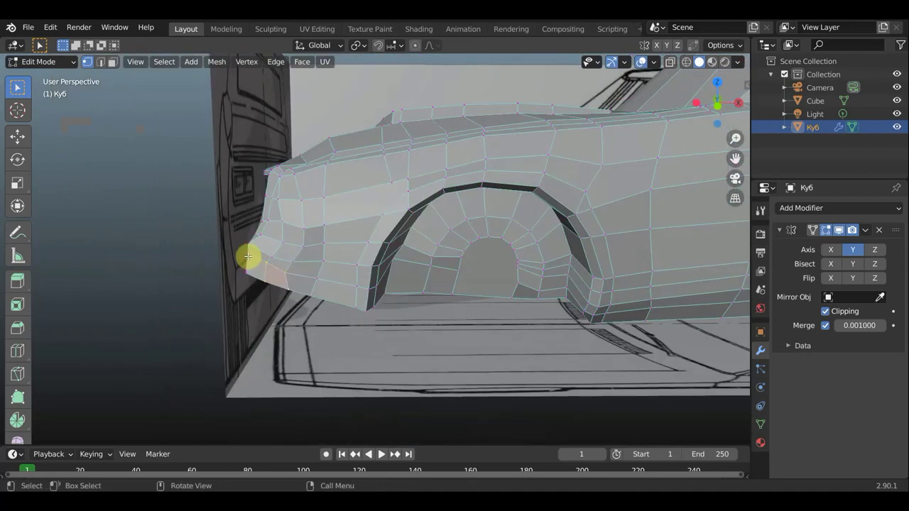
pyautogui.moveTo(284, 203)
pyautogui.mouseDown(button='middle')
pyautogui.moveTo(289, 214)
pyautogui.moveTo(340, 219)
pyautogui.moveTo(432, 211)
pyautogui.moveTo(320, 178)
pyautogui.moveTo(348, 143)
pyautogui.moveTo(288, 203)
pyautogui.moveTo(434, 213)
pyautogui.moveTo(430, 205)
pyautogui.moveTo(364, 221)
pyautogui.moveTo(362, 199)
pyautogui.mouseUp(button='middle')
pyautogui.scroll(2, 364, 221)
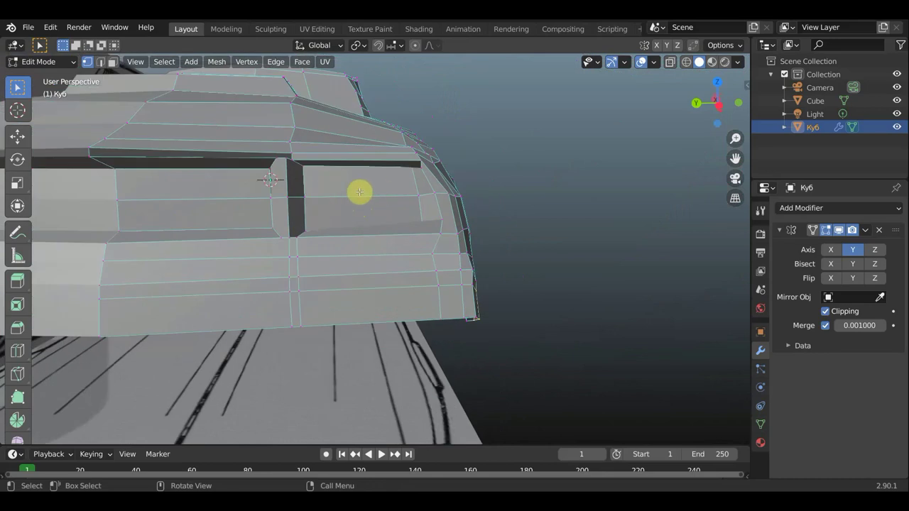
# Knife a vertical cut across the taillight panel, trying and undoing a move of the new edge.
pyautogui.press('k')
pyautogui.click(346, 165)
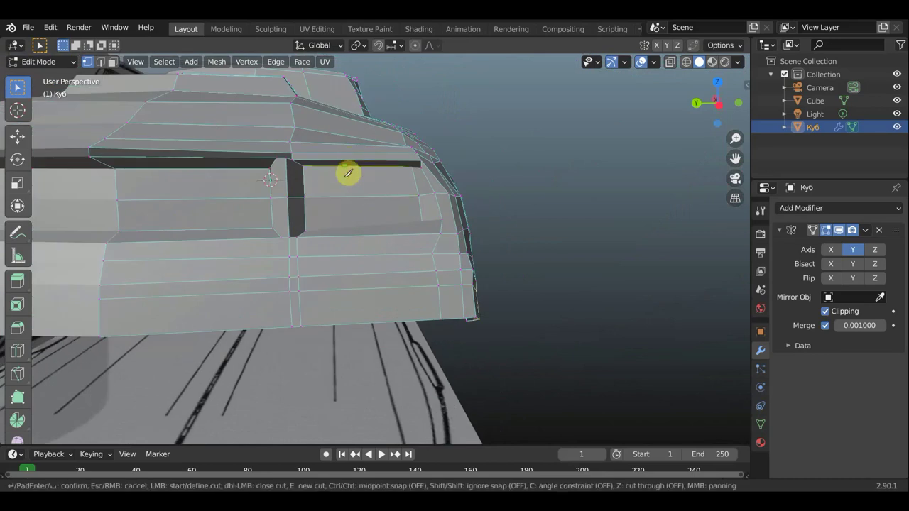
pyautogui.click(347, 228)
pyautogui.press('Return')
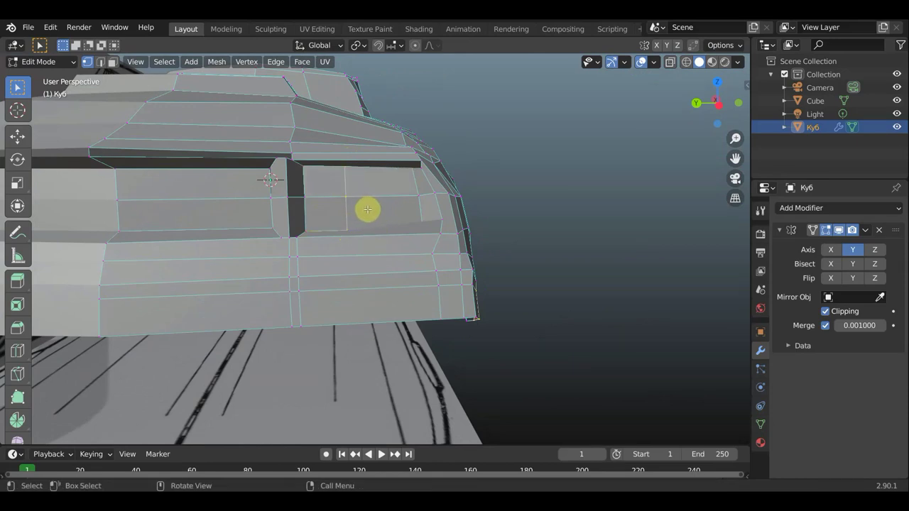
pyautogui.press('g')
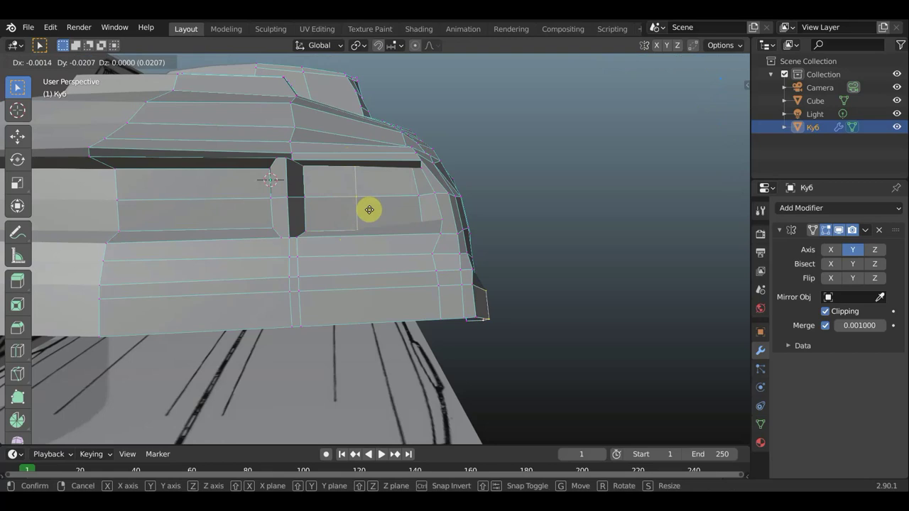
pyautogui.click(373, 210)
pyautogui.hotkey('ctrl', 'z')
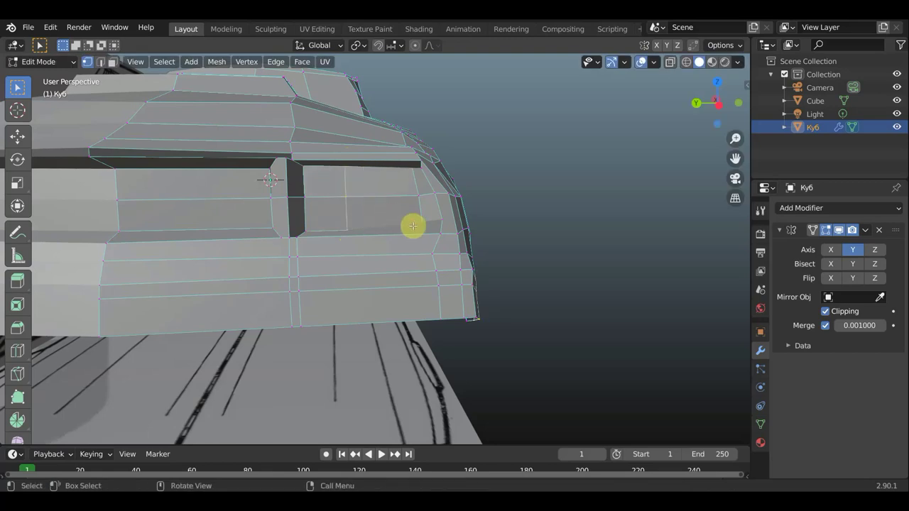
# Knife a second vertical cut from the panel's upper to lower edge.
pyautogui.press('k')
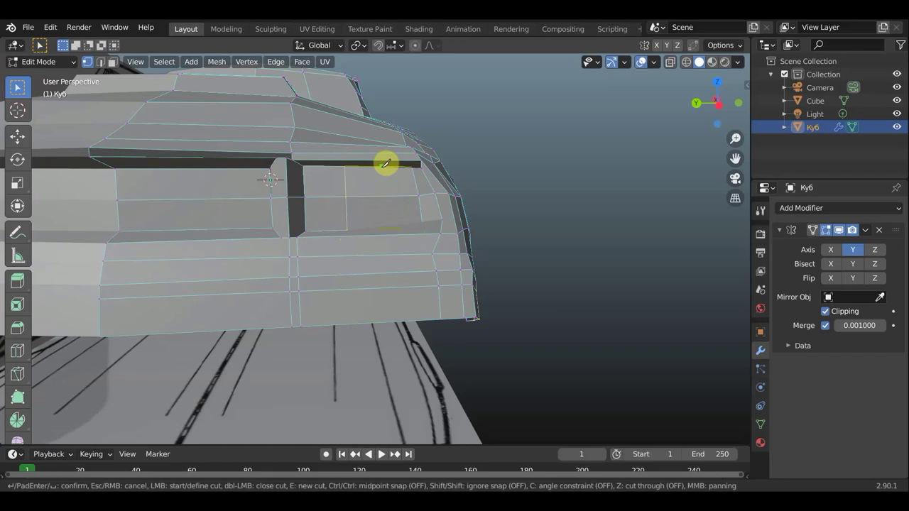
pyautogui.click(382, 167)
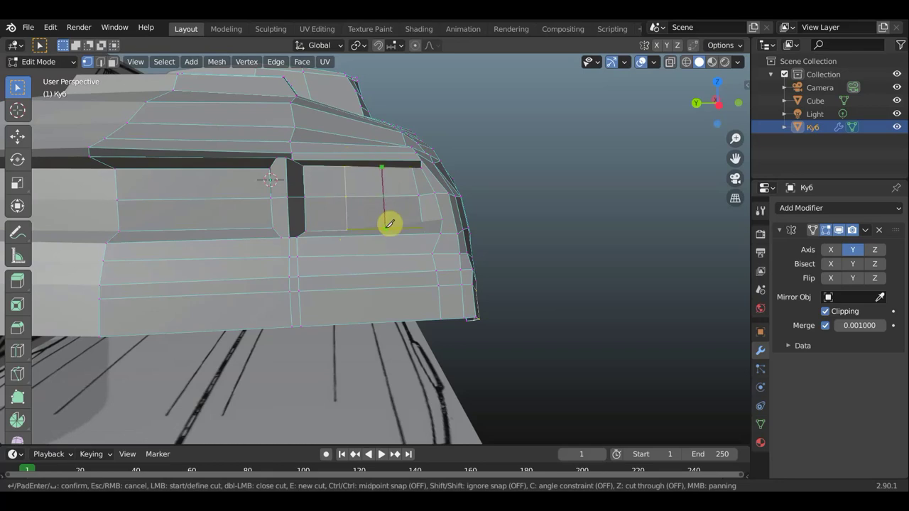
pyautogui.click(385, 227)
pyautogui.press('Return')
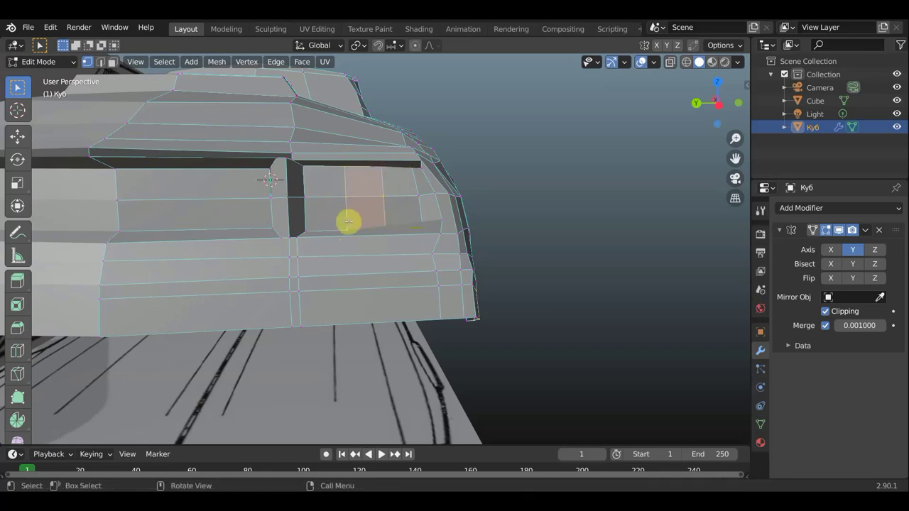
pyautogui.scroll(-1, 301, 194)
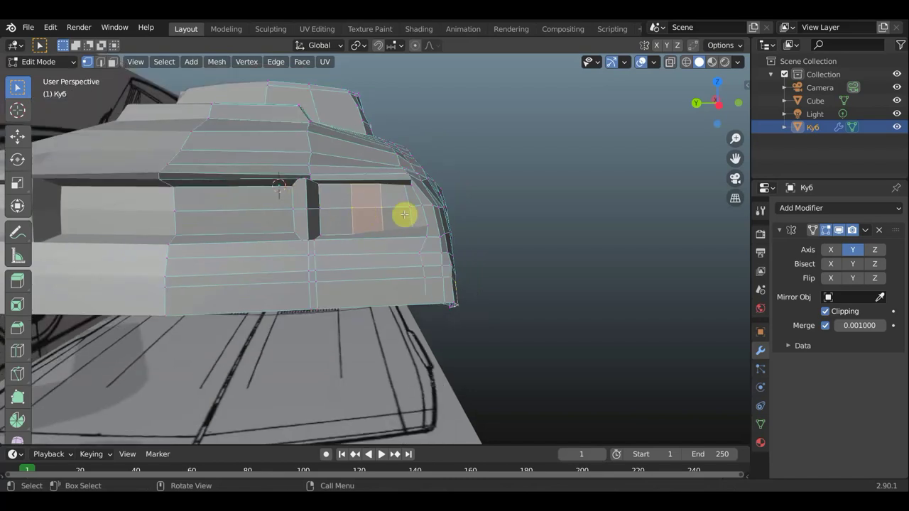
# Make a third knife cut from the taillight slot's edge, then try and undo selecting linked mesh.
pyautogui.press('k')
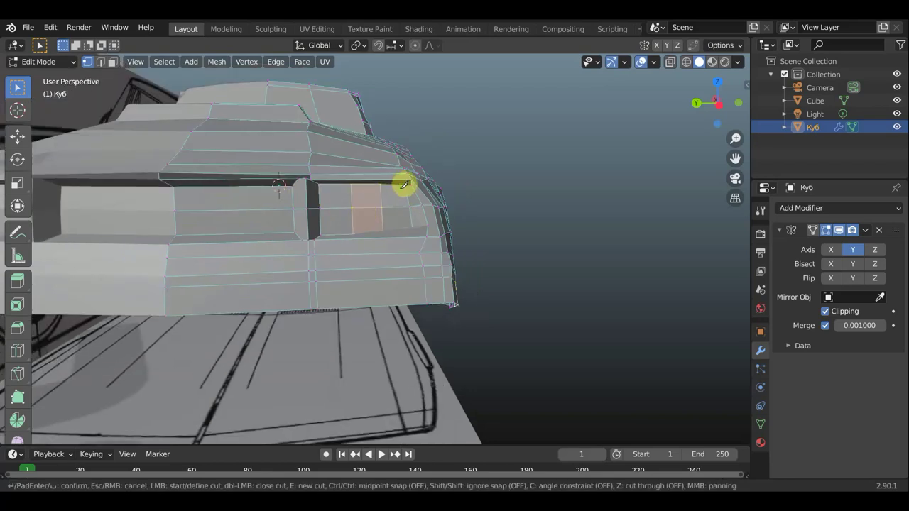
pyautogui.click(401, 183)
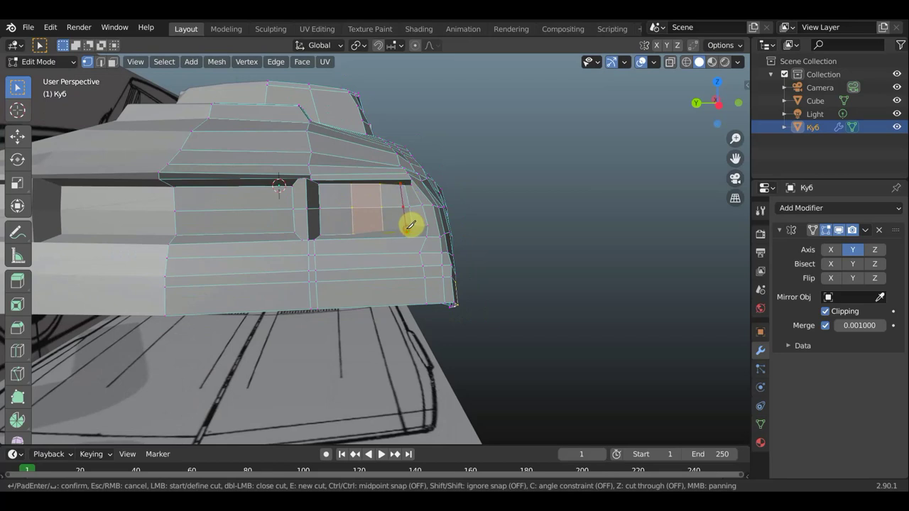
pyautogui.scroll(4, 411, 226)
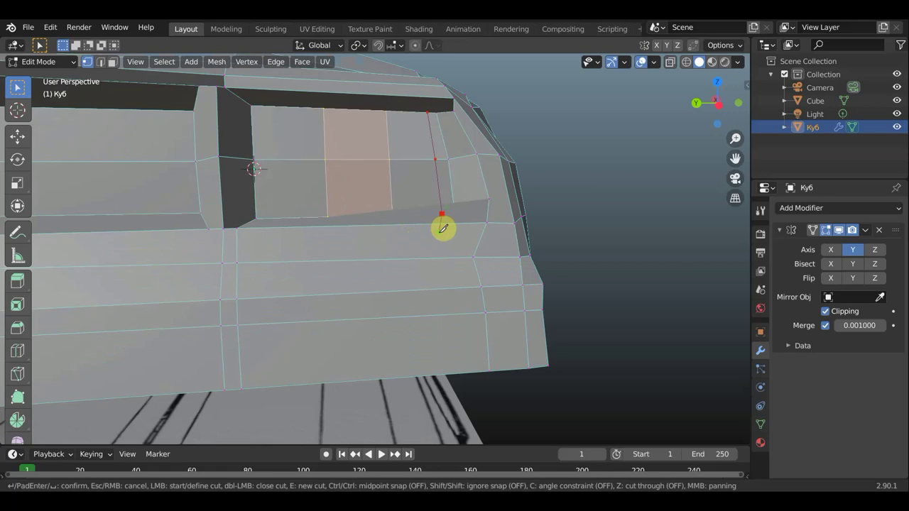
pyautogui.press('Return')
pyautogui.moveTo(457, 192); pyautogui.dragTo(445, 225, button='middle')
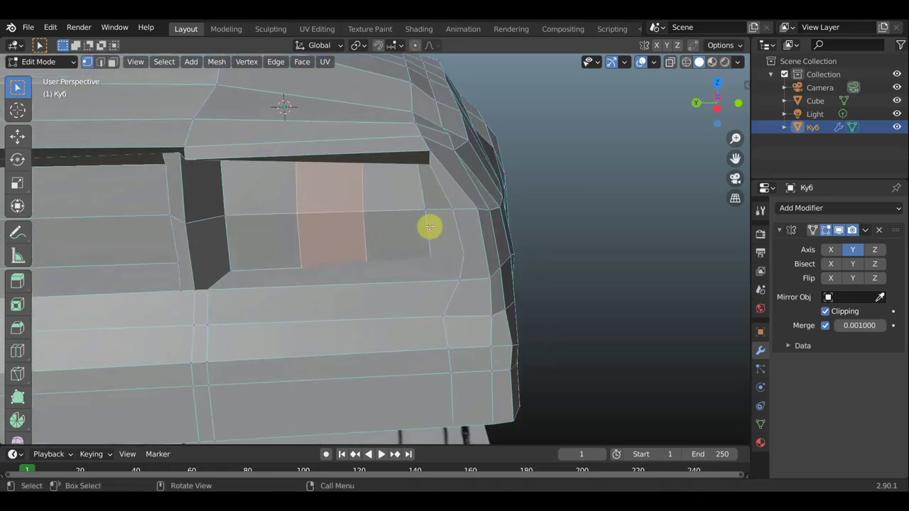
pyautogui.press('l')
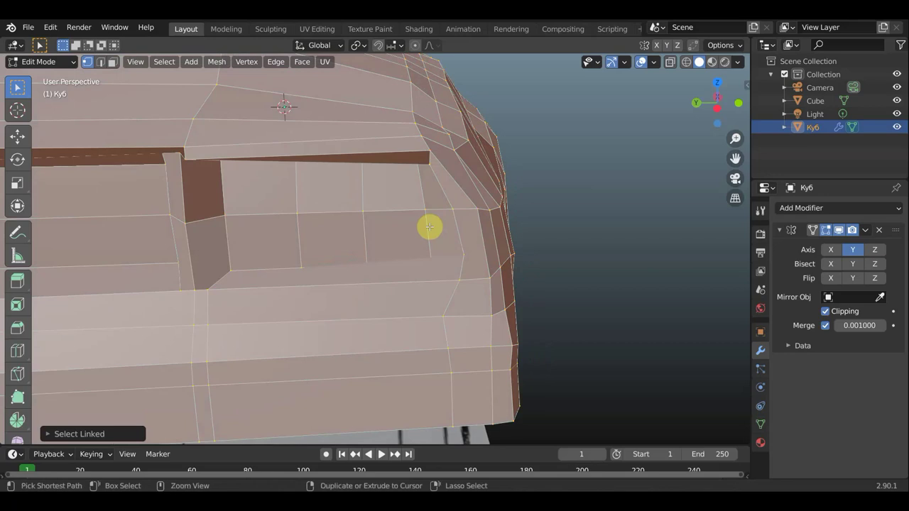
pyautogui.hotkey('ctrl', 'z')
pyautogui.press('l')
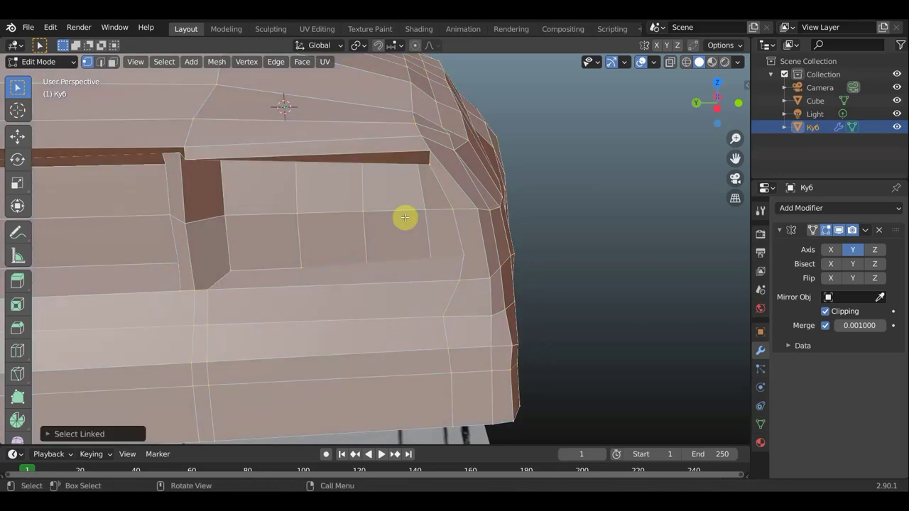
pyautogui.hotkey('ctrl', 'z')
# Knife one more vertical cut through the recess's right portion, adding another face column.
pyautogui.press('k')
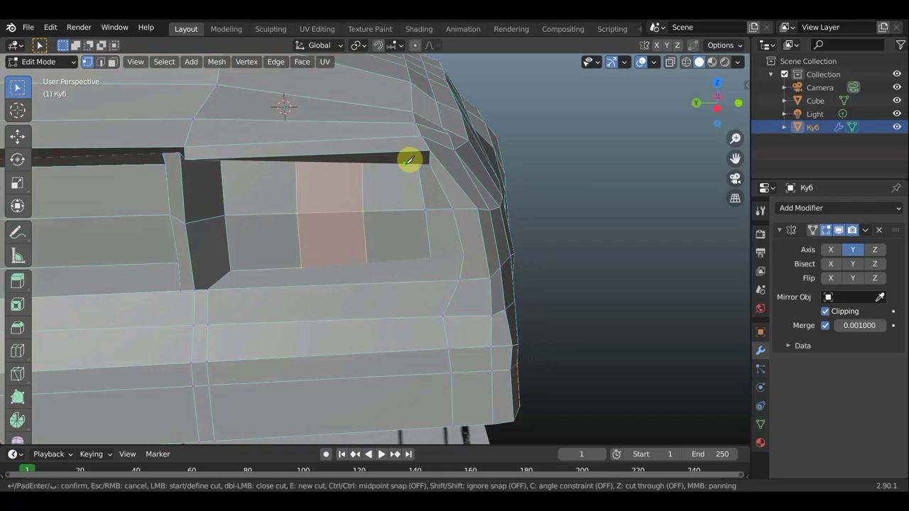
pyautogui.click(406, 164)
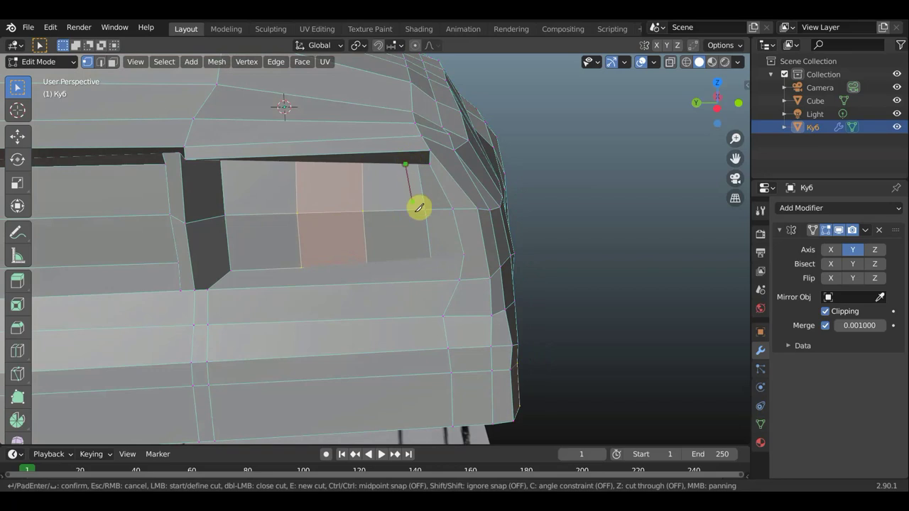
pyautogui.click(423, 260)
pyautogui.press('Return')
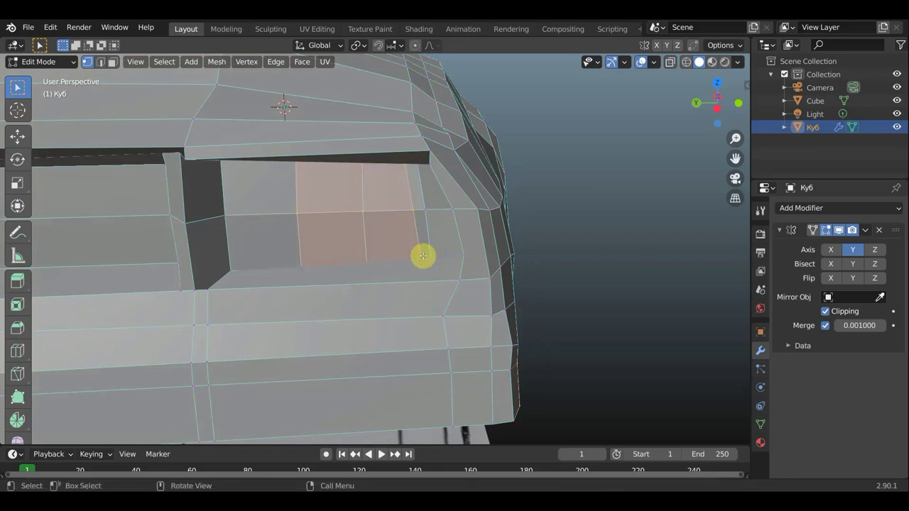
pyautogui.moveTo(422, 255)
pyautogui.mouseDown(button='middle')
pyautogui.moveTo(446, 257)
pyautogui.moveTo(426, 251)
pyautogui.moveTo(376, 202)
pyautogui.mouseUp(button='middle')
pyautogui.scroll(-3, 375, 203)
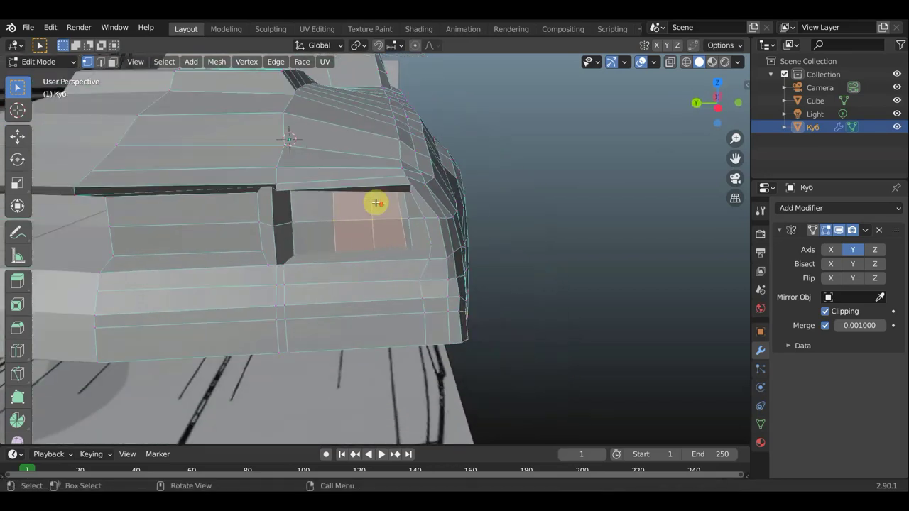
# Deselect the taillight faces and show the LoopTools panel with Bridge, Circle, Flatten and Relax in the sidebar.
pyautogui.click(517, 209)
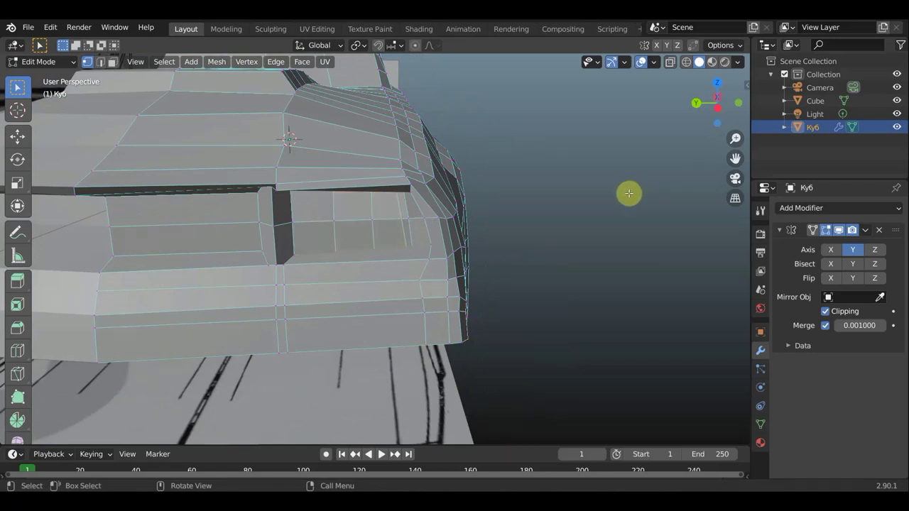
pyautogui.press('n')
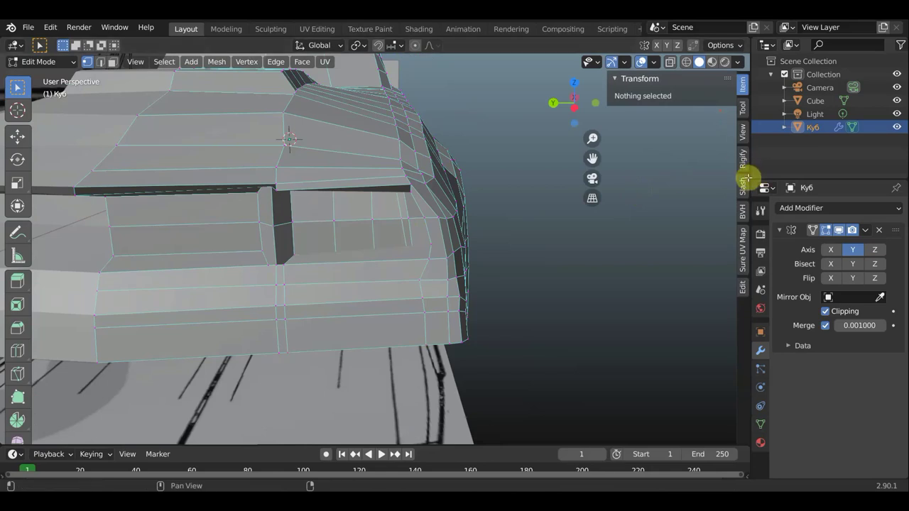
pyautogui.click(743, 185)
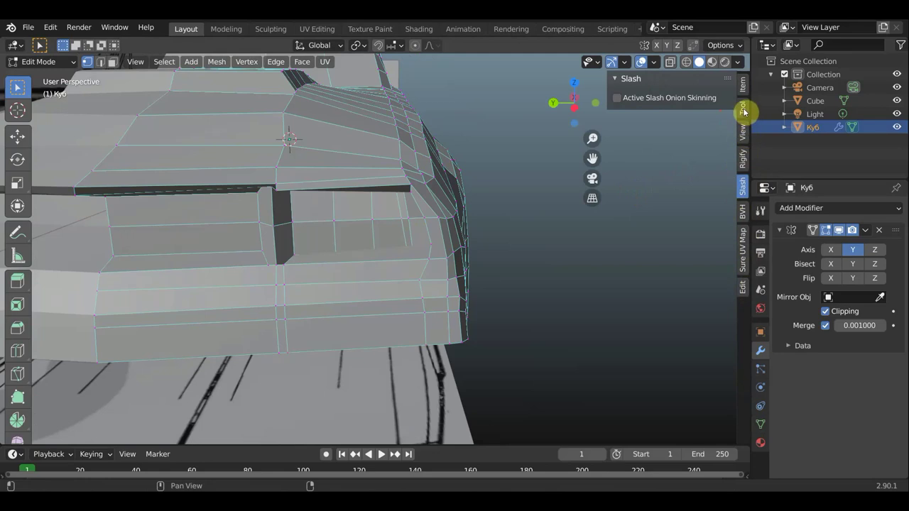
pyautogui.click(744, 112)
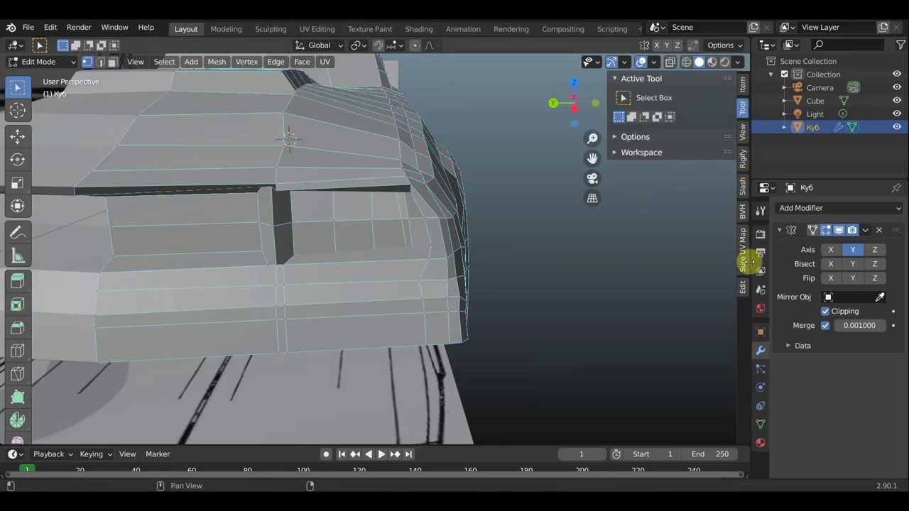
pyautogui.click(743, 287)
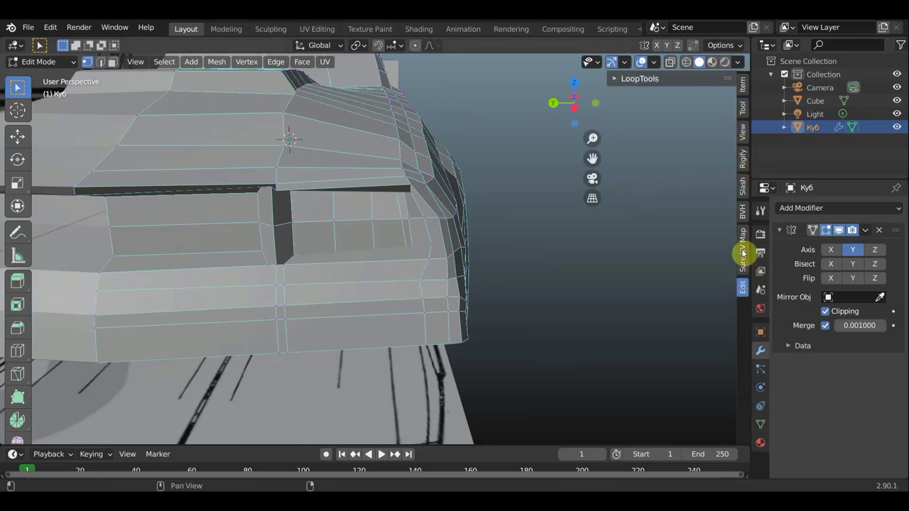
pyautogui.click(644, 79)
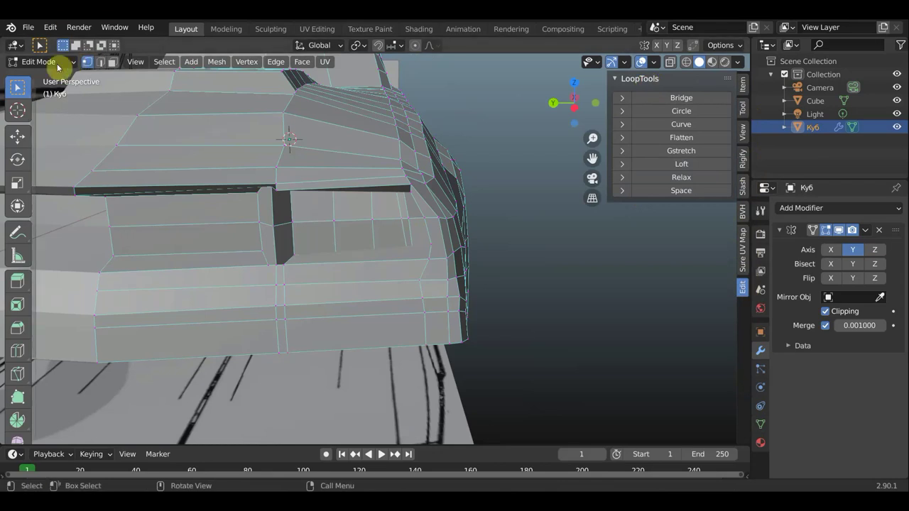
# Select the 2x2 block of taillight faces in face select mode.
pyautogui.click(112, 61)
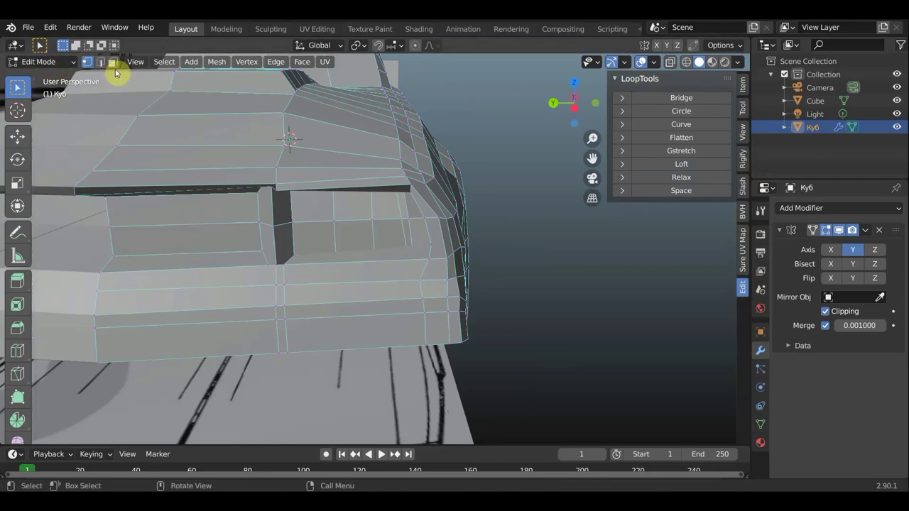
pyautogui.click(362, 211)
pyautogui.keyDown('shift'); pyautogui.click(383, 208); pyautogui.keyUp('shift')
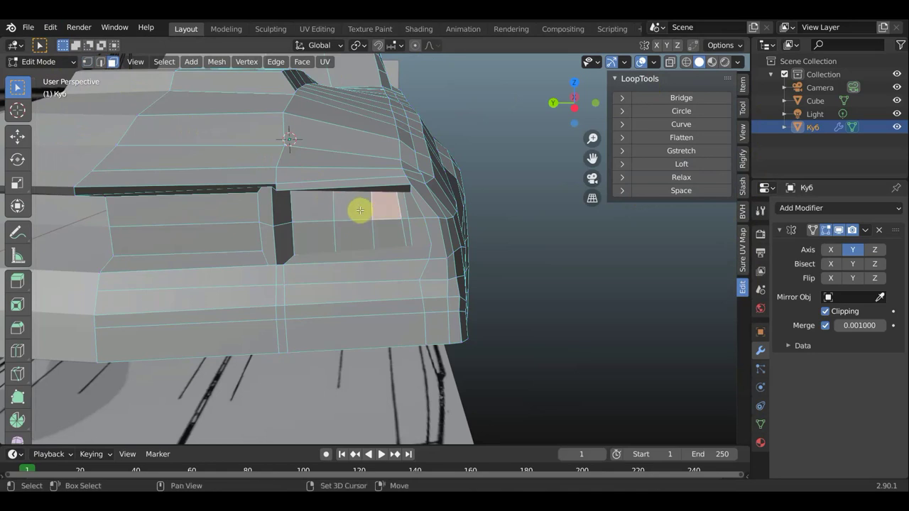
pyautogui.keyDown('shift'); pyautogui.click(369, 237); pyautogui.keyUp('shift')
pyautogui.keyDown('shift'); pyautogui.click(389, 234); pyautogui.keyUp('shift')
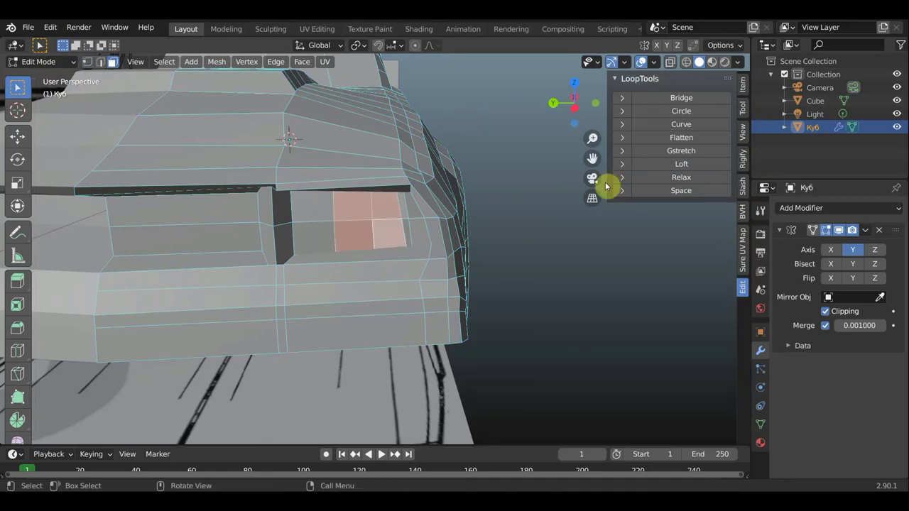
# Try a shrunken LoopTools Circle on the faces, then undo back to the square block.
pyautogui.click(692, 112)
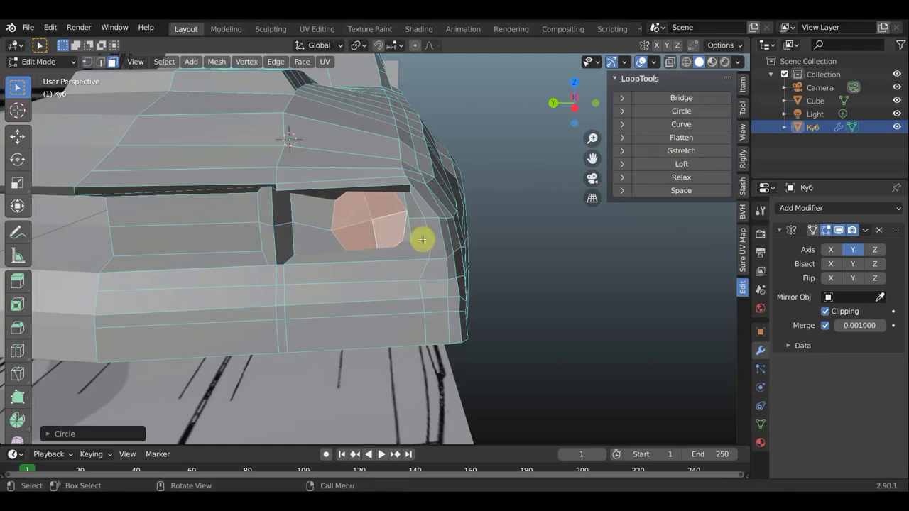
pyautogui.press('s')
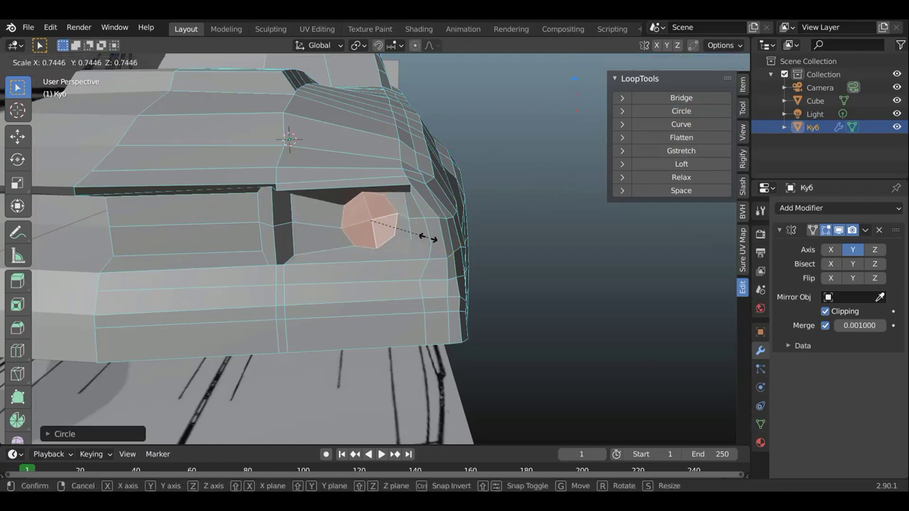
pyautogui.click(426, 238)
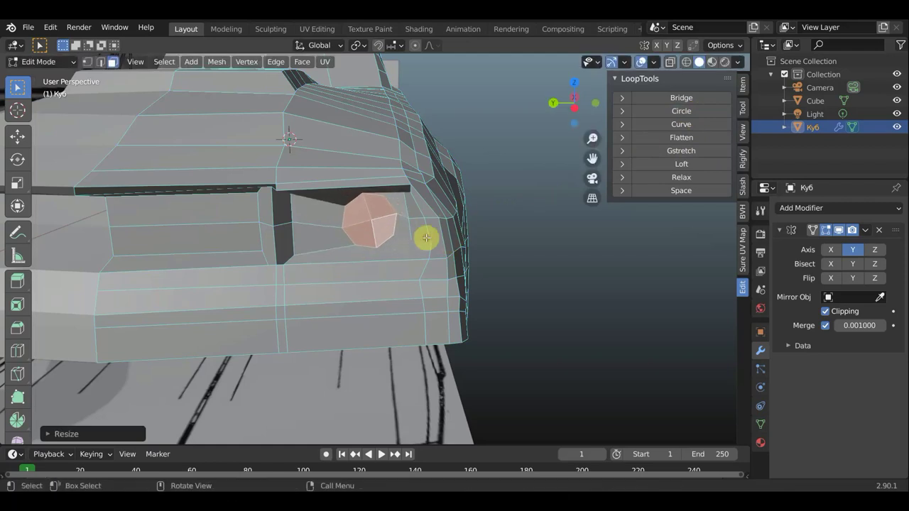
pyautogui.moveTo(440, 234)
pyautogui.mouseDown(button='middle')
pyautogui.moveTo(452, 217)
pyautogui.moveTo(432, 209)
pyautogui.mouseUp(button='middle')
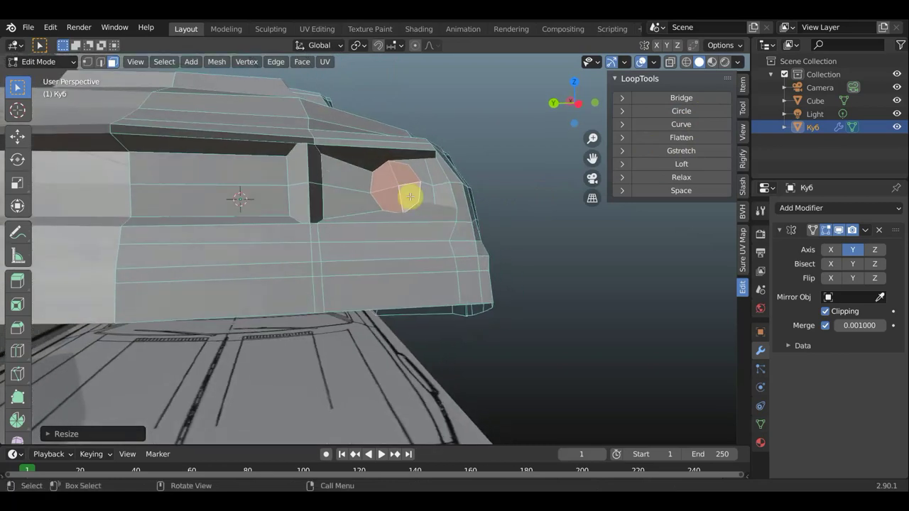
pyautogui.hotkey('ctrl', 'z')
pyautogui.hotkey('ctrl', 'z')
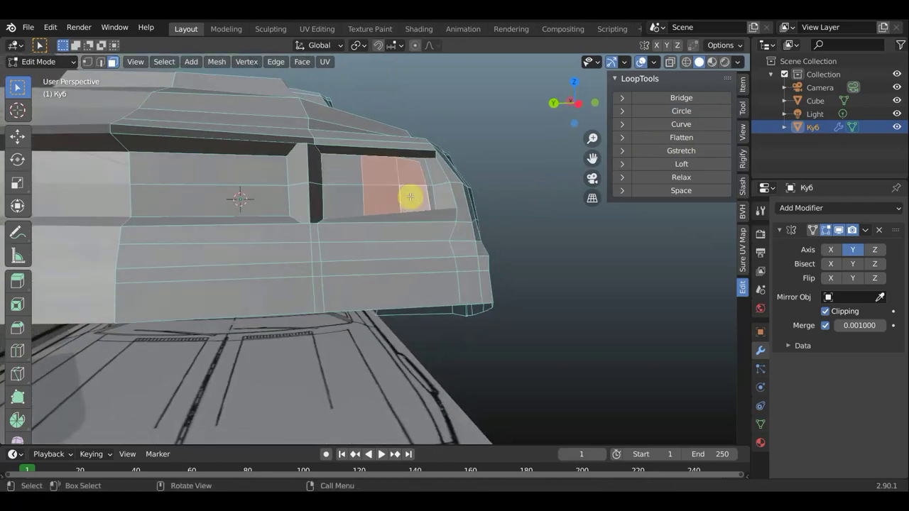
pyautogui.moveTo(410, 197)
pyautogui.mouseDown(button='middle')
pyautogui.moveTo(376, 168)
pyautogui.moveTo(371, 142)
pyautogui.moveTo(424, 137)
pyautogui.moveTo(420, 224)
pyautogui.moveTo(418, 170)
pyautogui.mouseUp(button='middle')
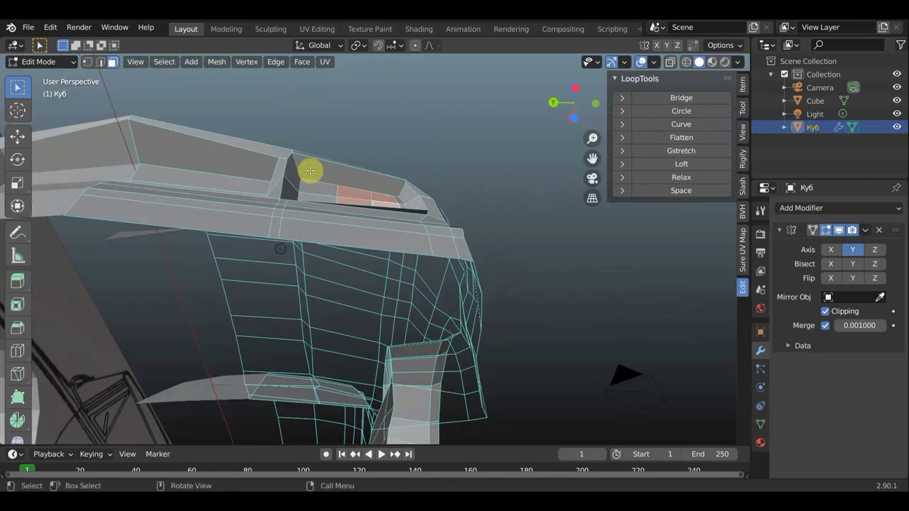
# Cancel several unfinished Knife cuts on the recess, leaving the mesh unchanged, and view the car's rear.
pyautogui.press('k')
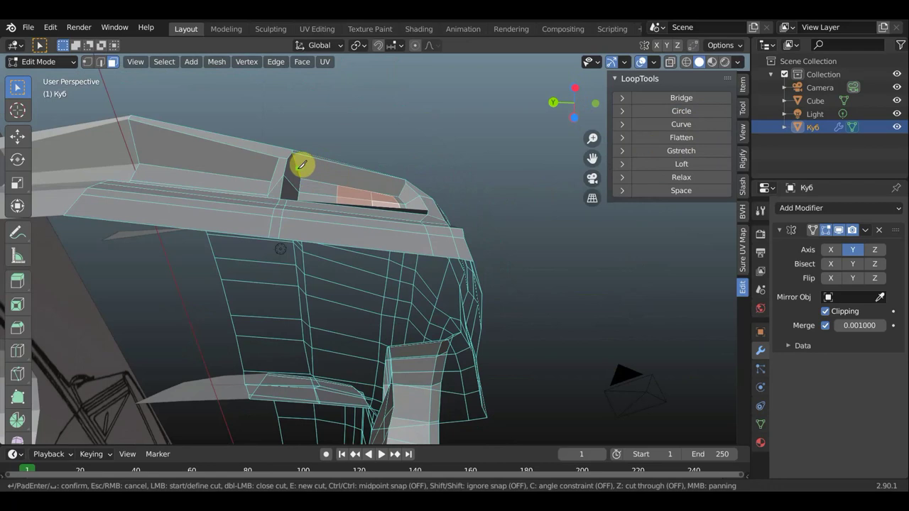
pyautogui.click(298, 171)
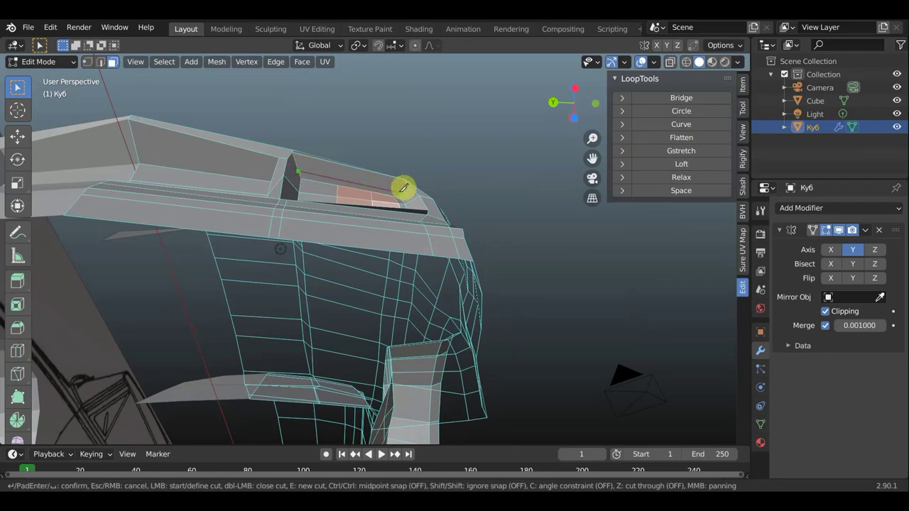
pyautogui.press('Escape')
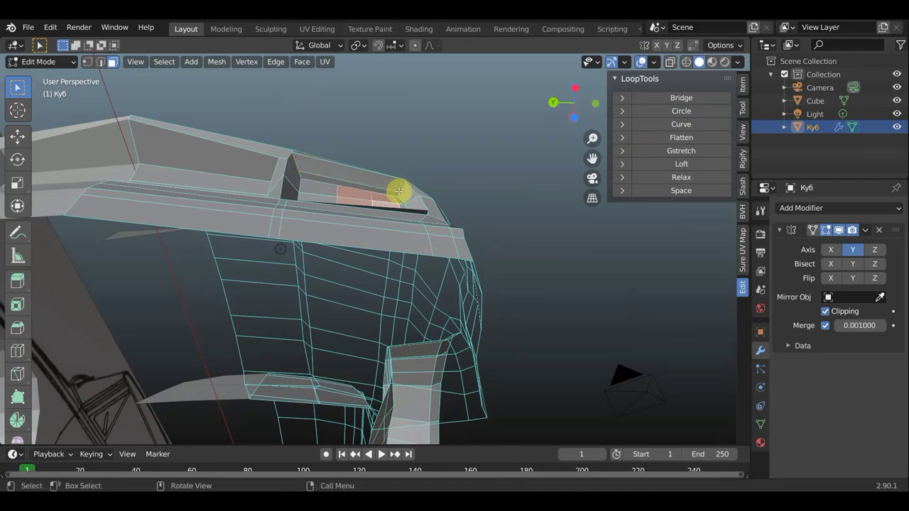
pyautogui.press('k')
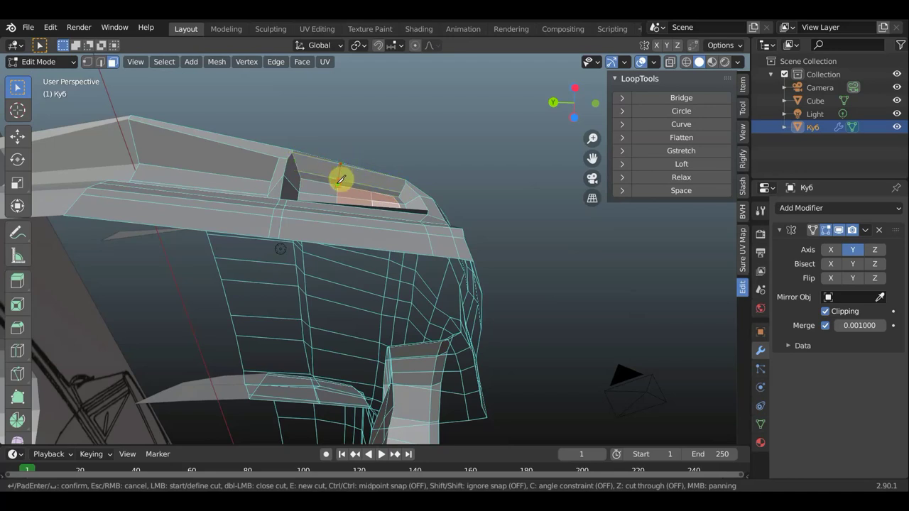
pyautogui.press('Escape')
pyautogui.press('k')
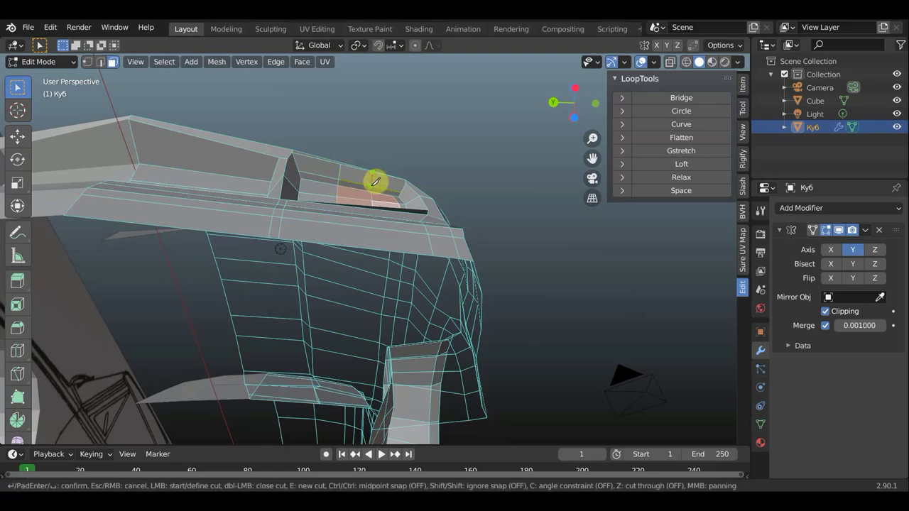
pyautogui.press('Escape')
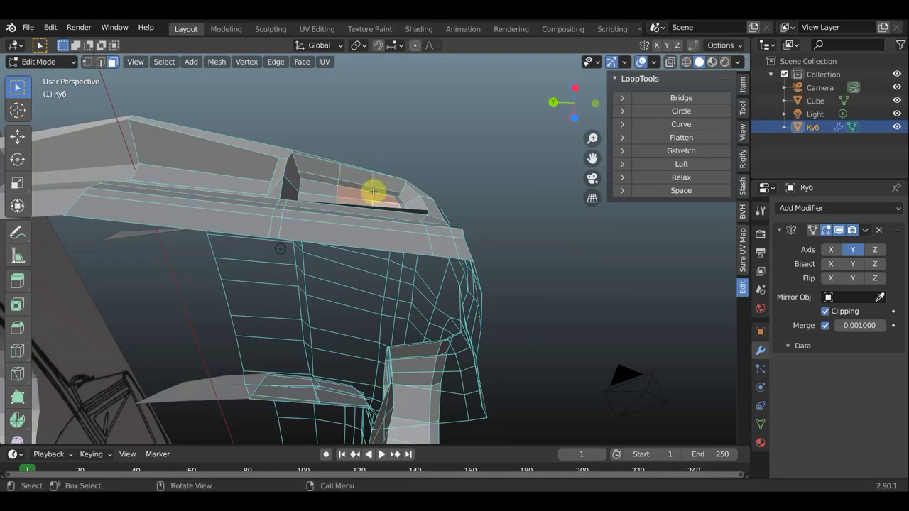
pyautogui.scroll(-3, 375, 189)
pyautogui.moveTo(374, 189); pyautogui.dragTo(374, 277, button='middle')
# Trial a scaled, rotated LoopTools Circle on the patch, then revert to the square faces.
pyautogui.scroll(2, 375, 276)
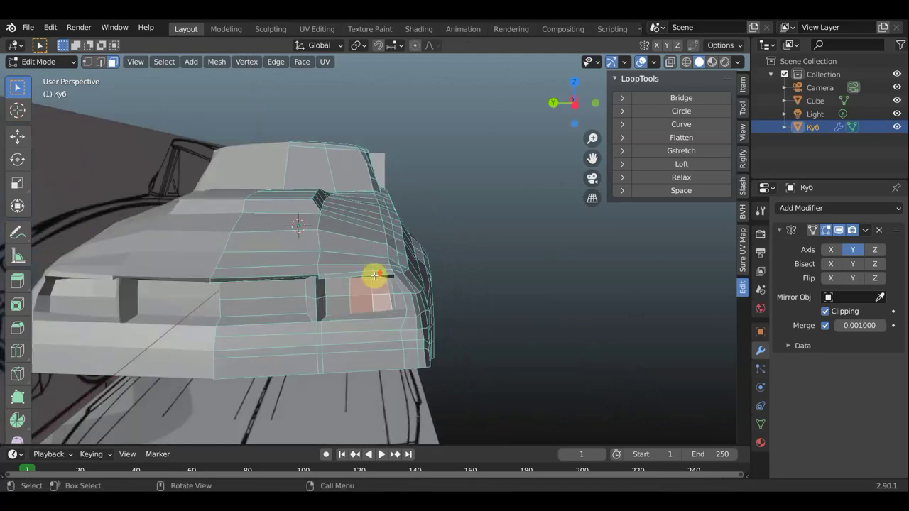
pyautogui.click(683, 111)
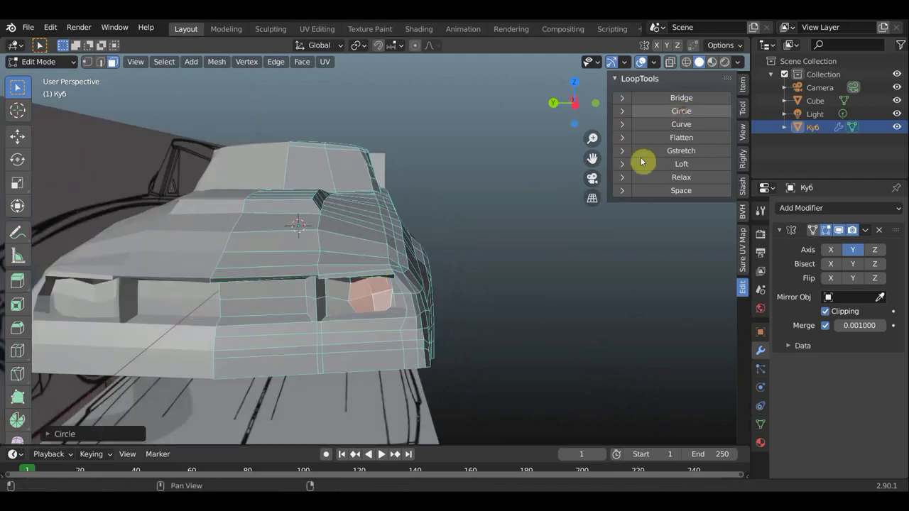
pyautogui.press('s')
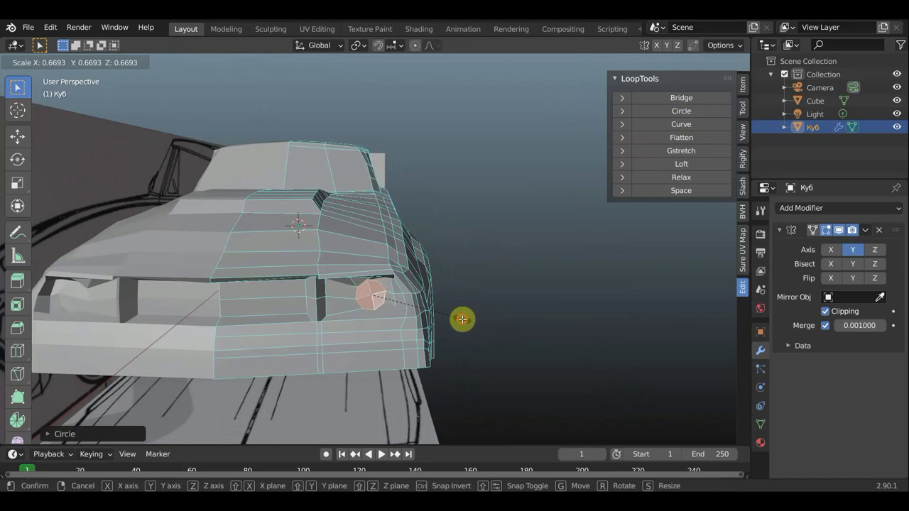
pyautogui.click(470, 320)
pyautogui.press('r')
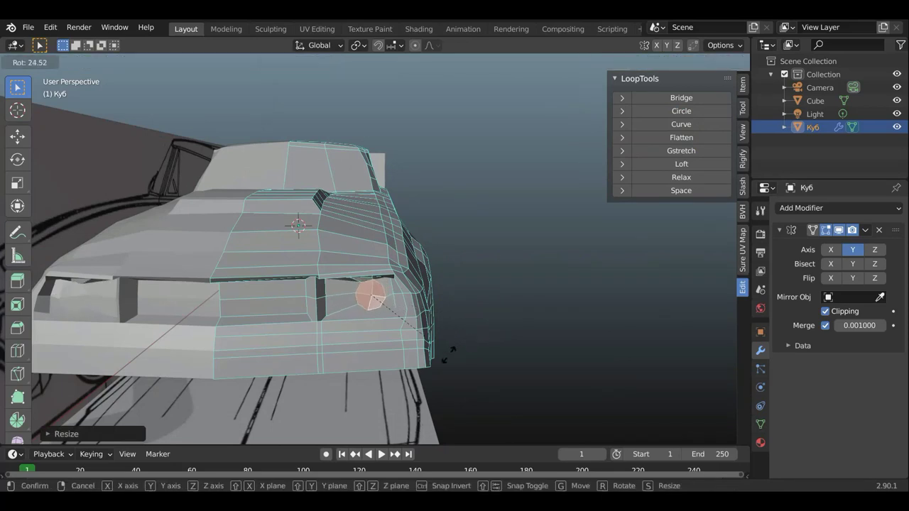
pyautogui.click(452, 354)
pyautogui.scroll(4, 454, 355)
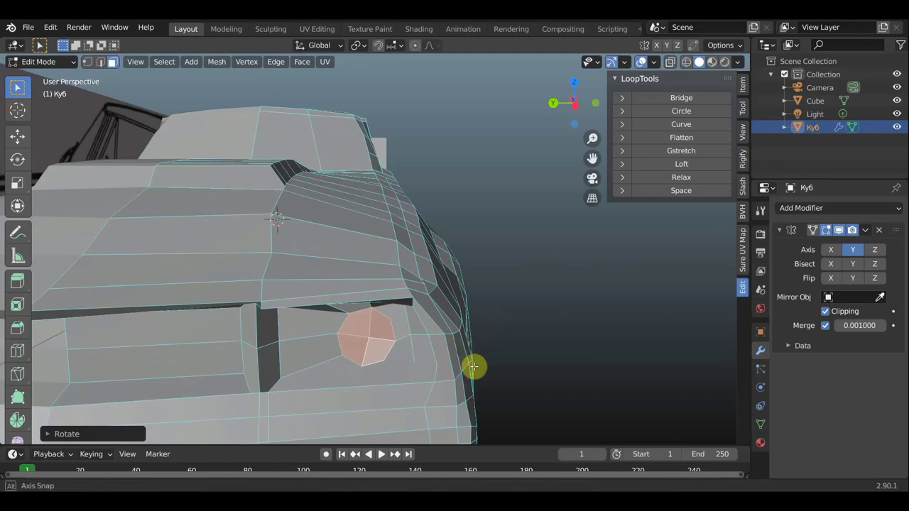
pyautogui.moveTo(473, 367)
pyautogui.mouseDown(button='middle')
pyautogui.moveTo(479, 371)
pyautogui.moveTo(450, 377)
pyautogui.mouseUp(button='middle')
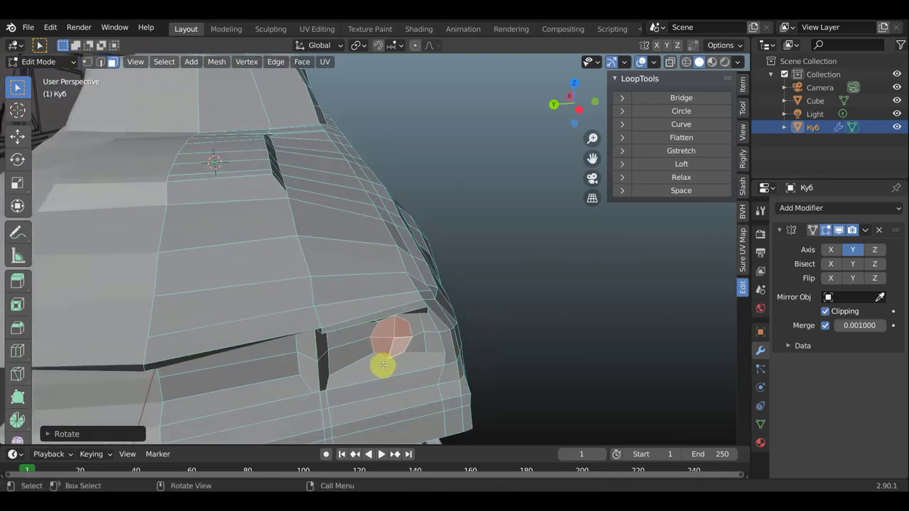
pyautogui.press('ctrl+KP_Add')
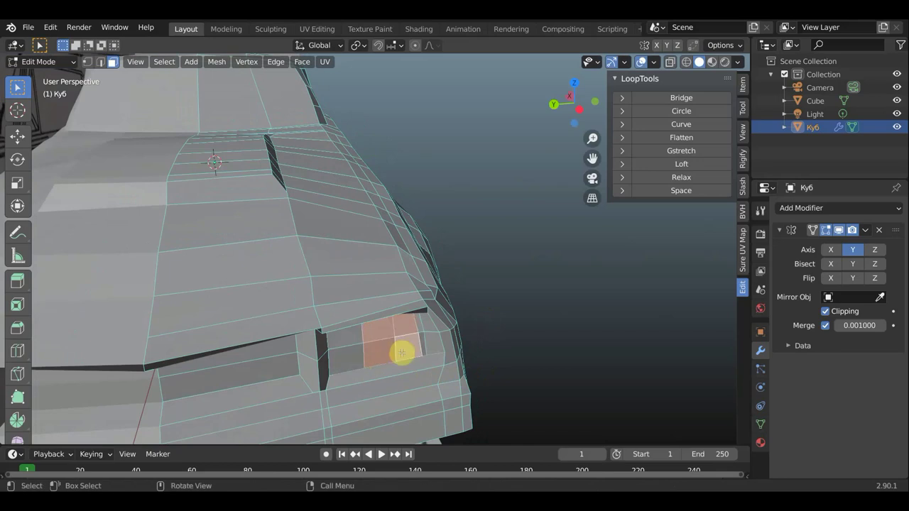
pyautogui.press('k')
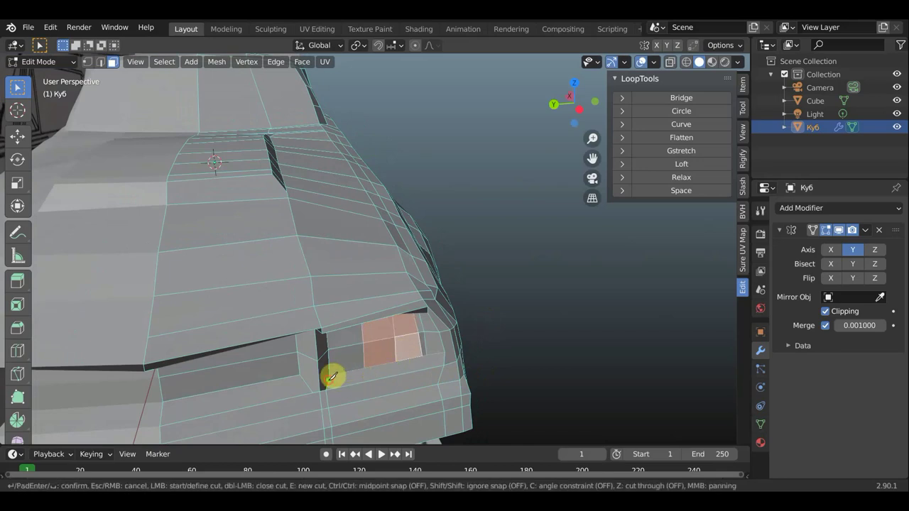
pyautogui.click(328, 380)
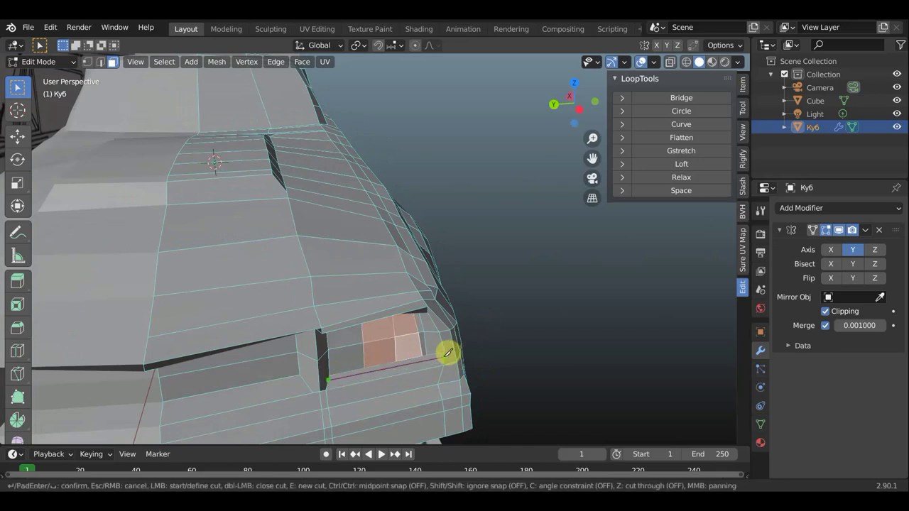
pyautogui.press('Escape')
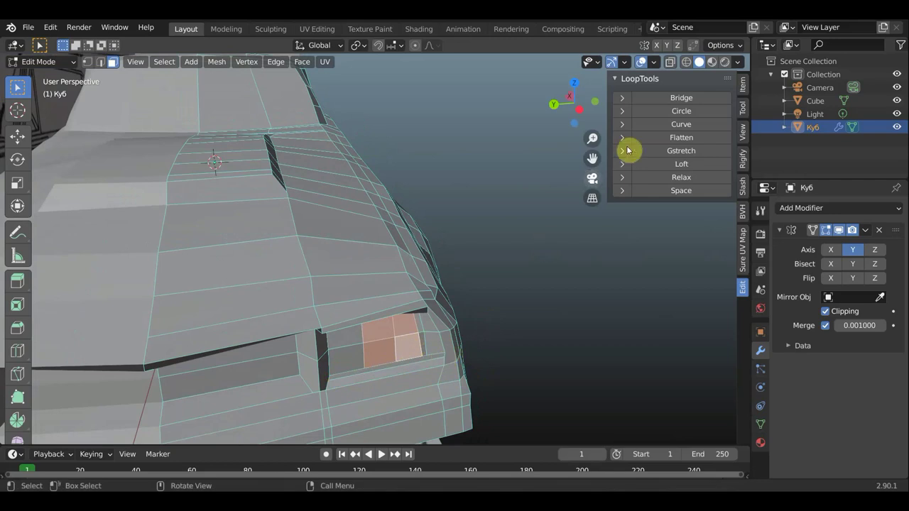
# Reapply LoopTools Circle, scale to about 0.575, rotate and move the disc into place.
pyautogui.click(682, 111)
pyautogui.moveTo(519, 302); pyautogui.dragTo(501, 291, button='middle')
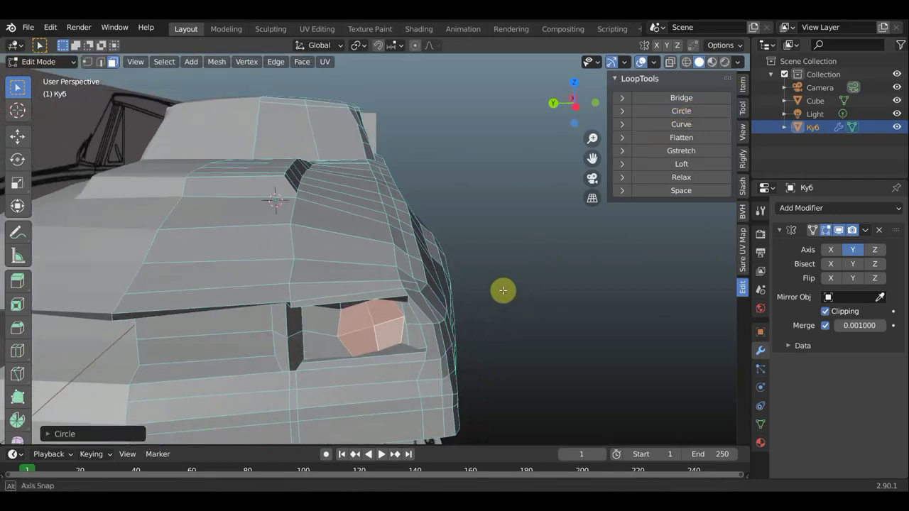
pyautogui.press('s')
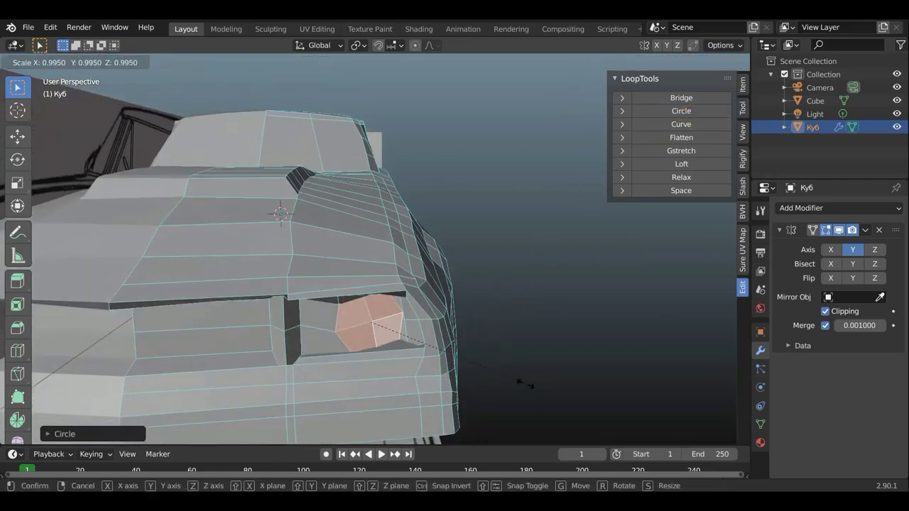
pyautogui.click(458, 368)
pyautogui.press('r')
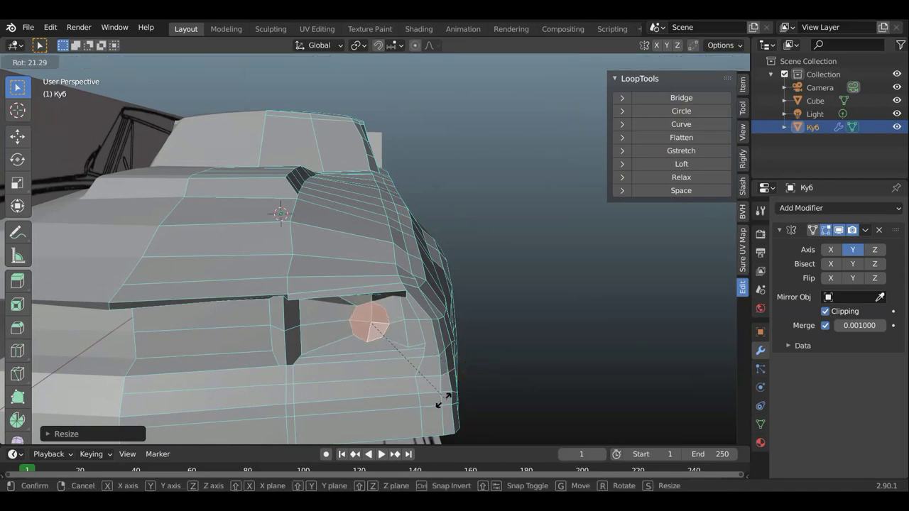
pyautogui.click(424, 401)
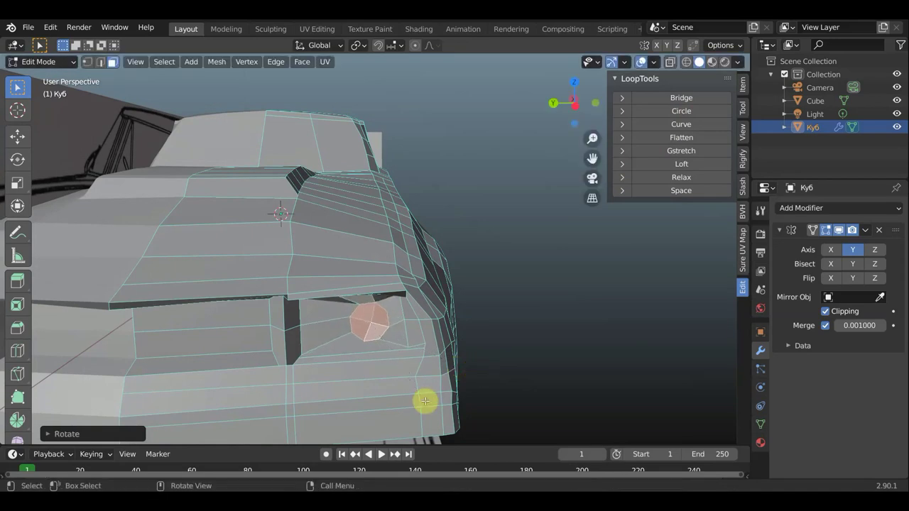
pyautogui.press('g')
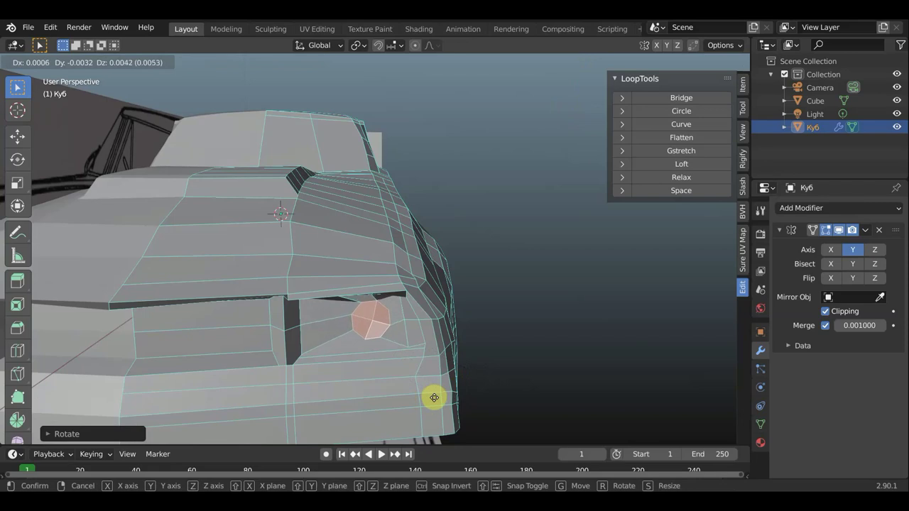
pyautogui.click(433, 398)
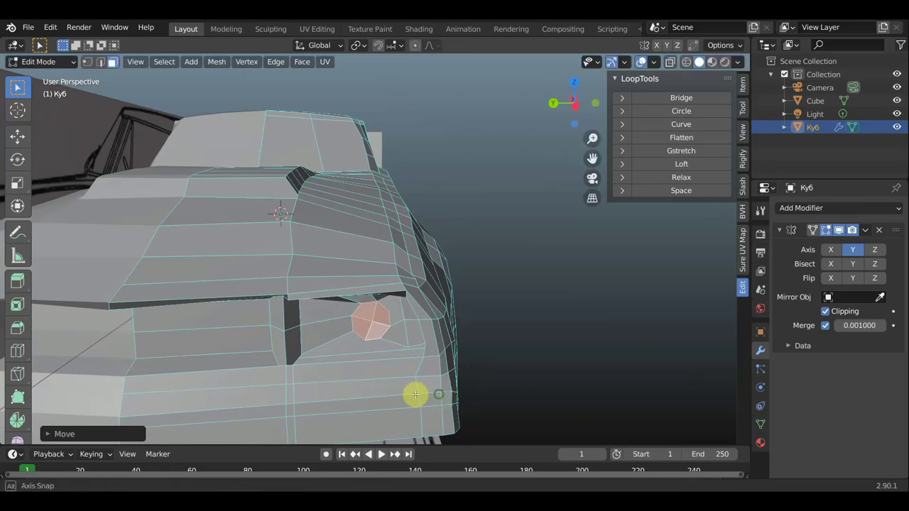
pyautogui.moveTo(414, 393); pyautogui.dragTo(438, 390, button='middle')
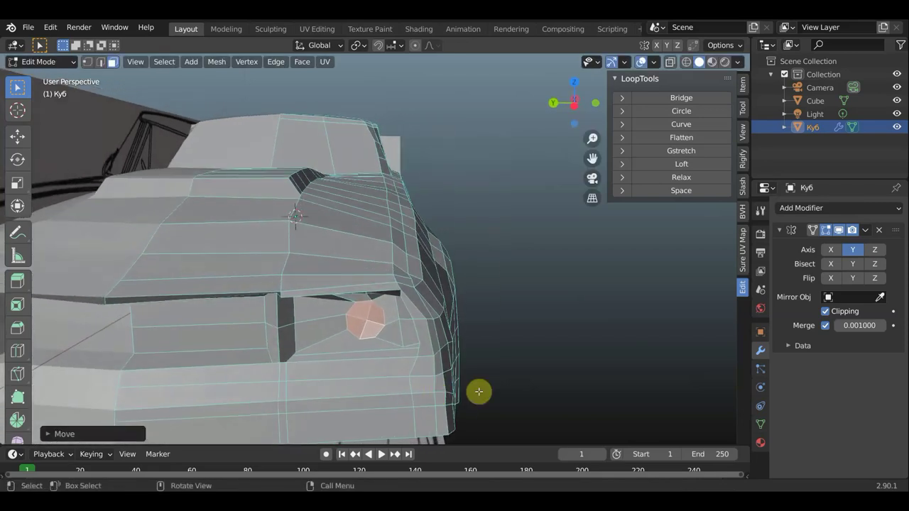
pyautogui.press('i')
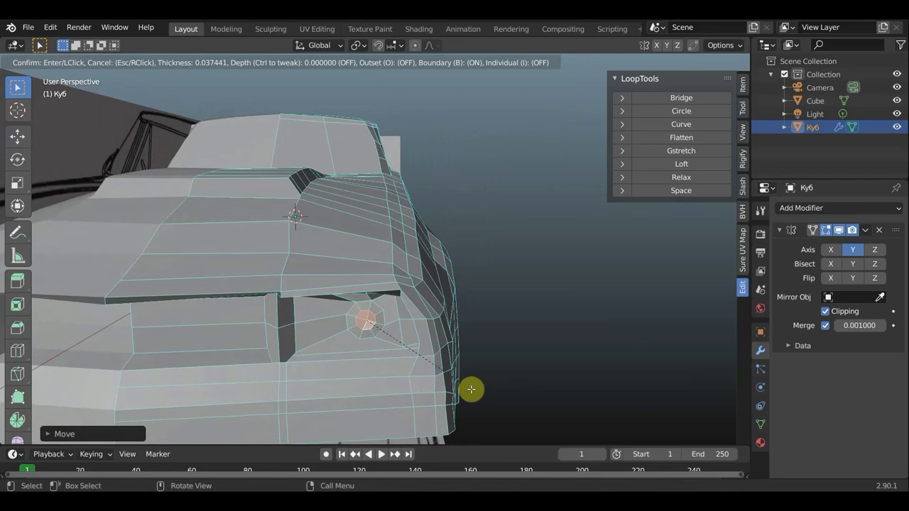
# Inset the round taillight faces by about 0.037, leaving an inner octagon framed by a ring.
pyautogui.click(472, 390)
pyautogui.moveTo(471, 389)
pyautogui.mouseDown(button='middle')
pyautogui.moveTo(407, 392)
pyautogui.moveTo(420, 361)
pyautogui.moveTo(501, 365)
pyautogui.moveTo(456, 362)
pyautogui.mouseUp(button='middle')
pyautogui.scroll(2, 379, 367)
pyautogui.scroll(2, 379, 367)
pyautogui.scroll(1, 409, 362)
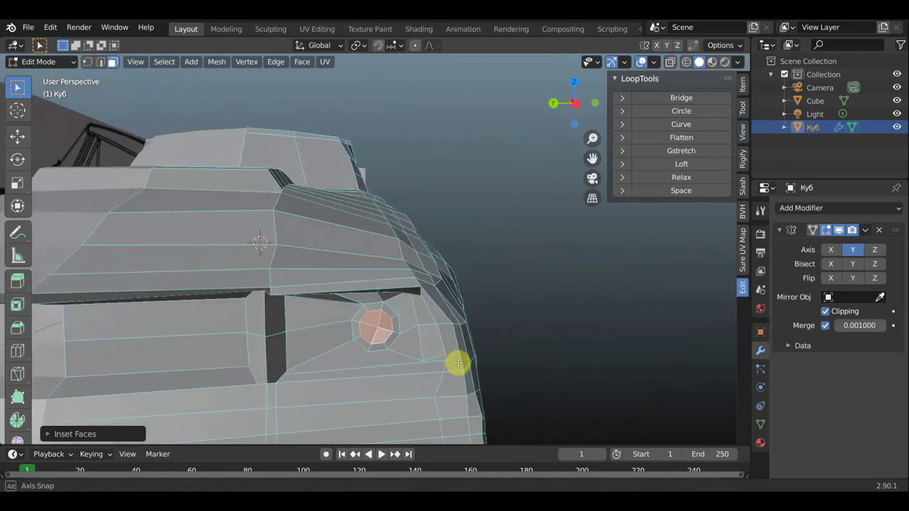
# Knife-cut a new edge from the slot edge above, past the taillight ring, down to the lower edge.
pyautogui.press('k')
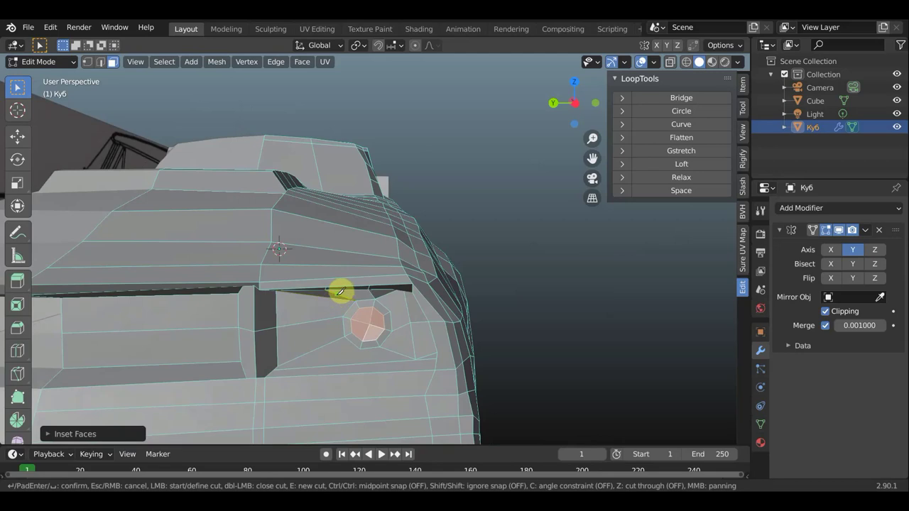
pyautogui.click(338, 293)
pyautogui.click(327, 320)
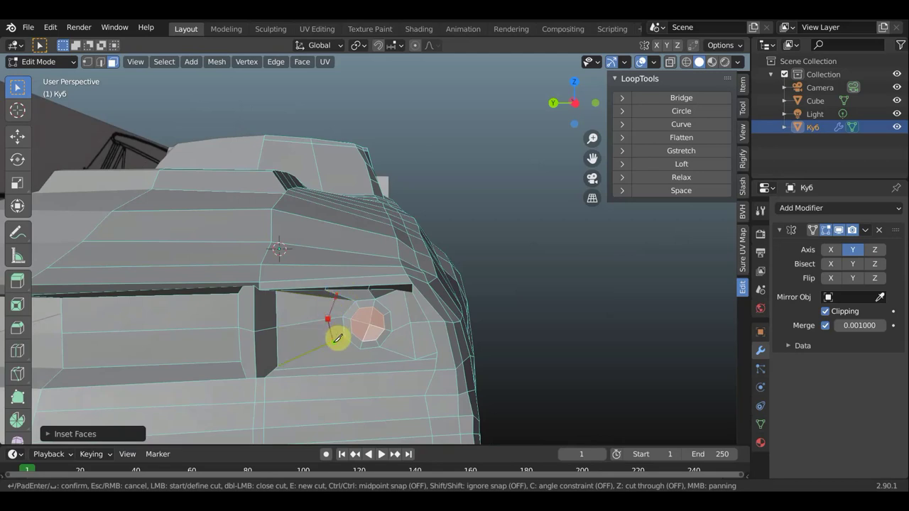
pyautogui.click(333, 342)
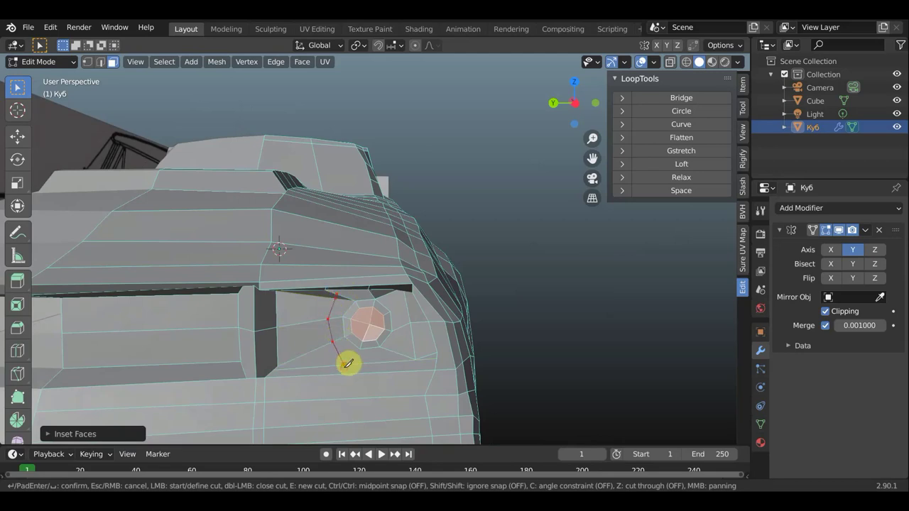
pyautogui.press('Return')
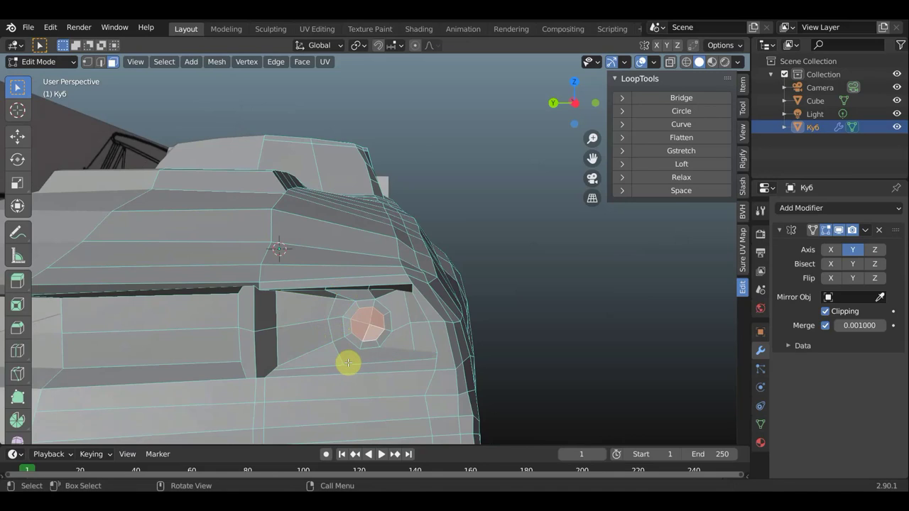
# Knife-cut a second edge from the slot edge right of the light to below the taillight ring.
pyautogui.press('k')
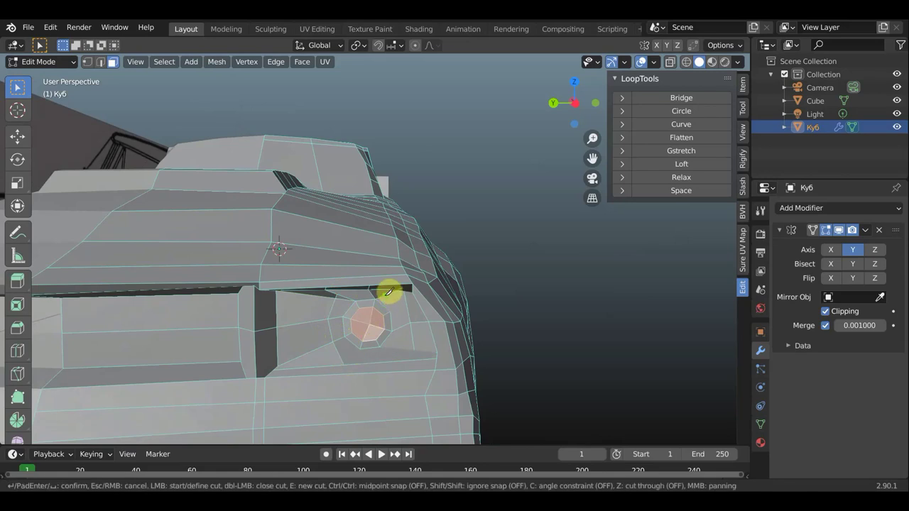
pyautogui.click(387, 293)
pyautogui.click(403, 326)
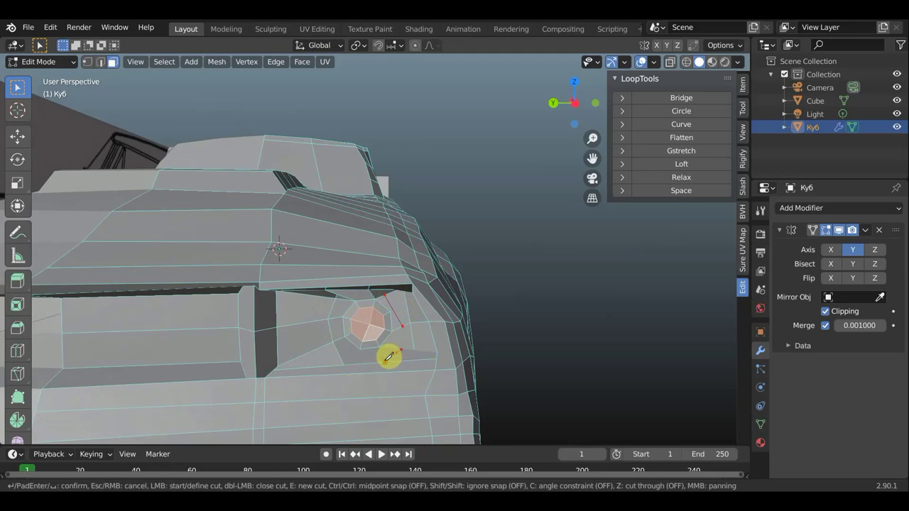
pyautogui.press('Return')
pyautogui.scroll(2, 416, 346)
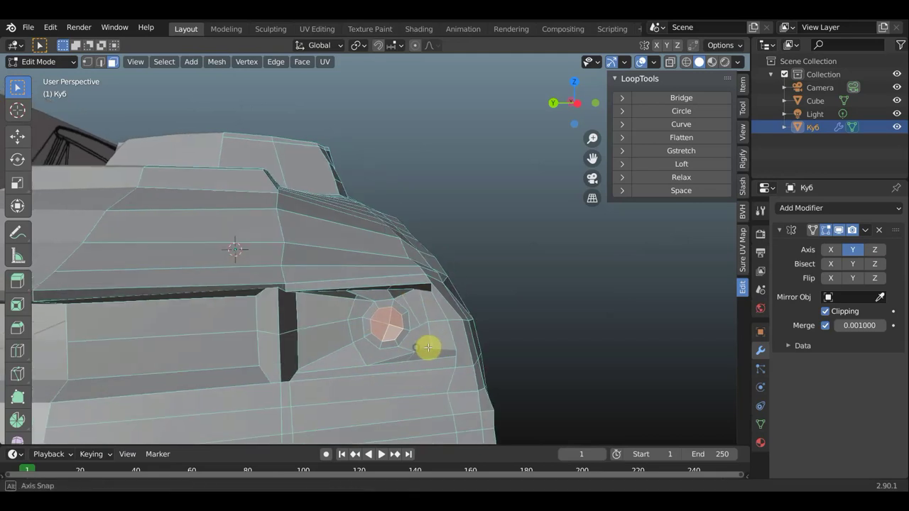
pyautogui.moveTo(426, 346); pyautogui.dragTo(408, 334, button='middle')
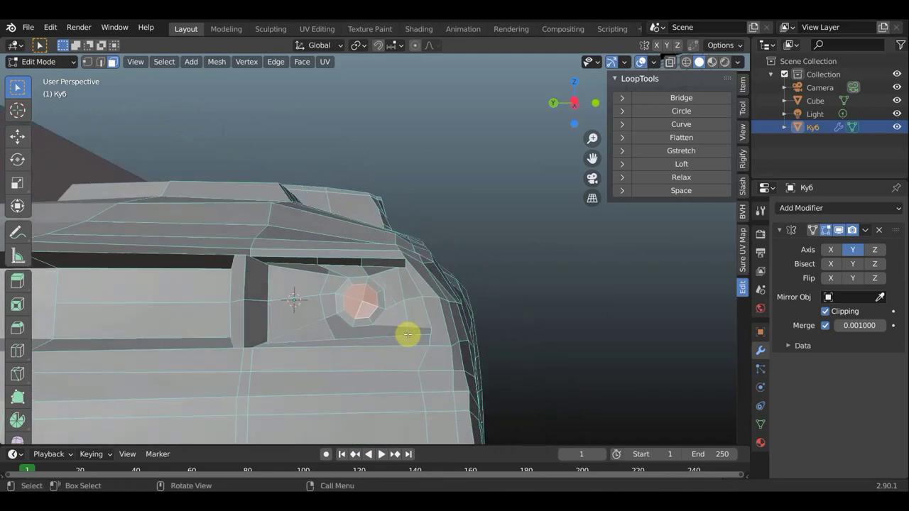
pyautogui.scroll(2, 407, 334)
pyautogui.scroll(2, 406, 333)
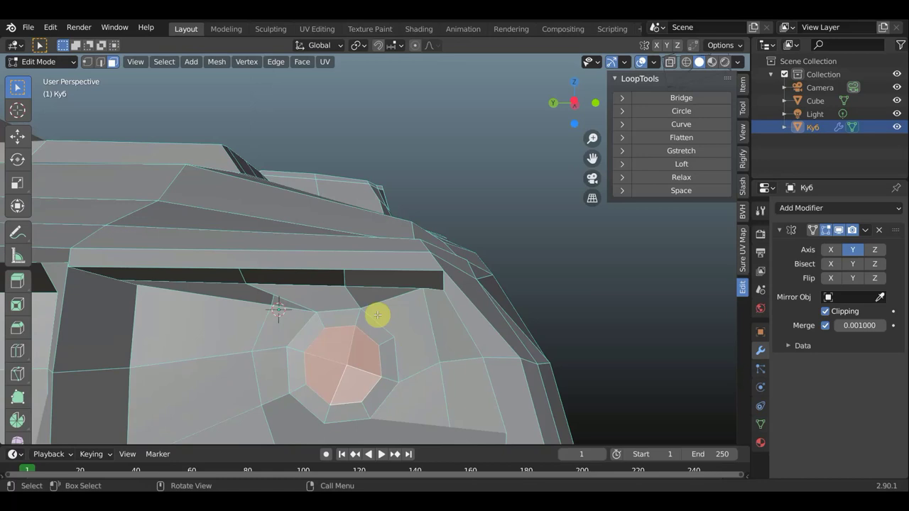
# Add a knife cut from the slot edge left of the taillight.
pyautogui.press('k')
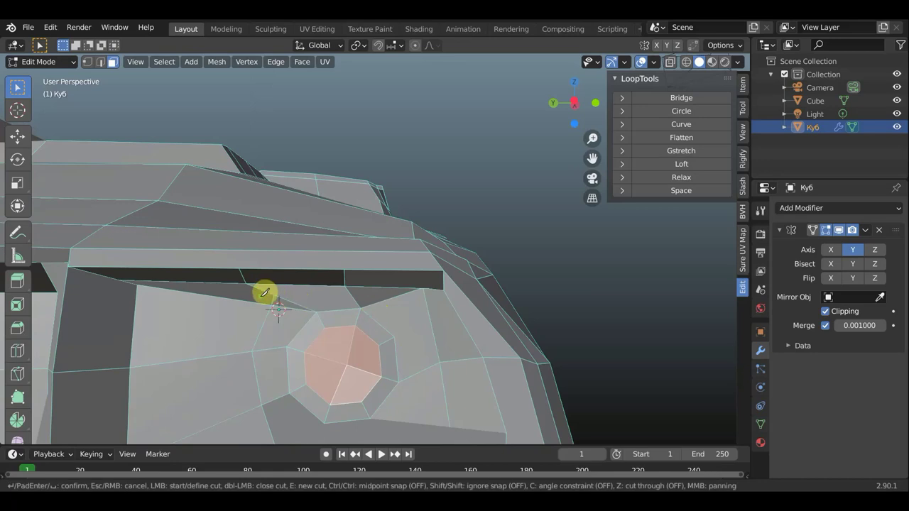
pyautogui.click(167, 287)
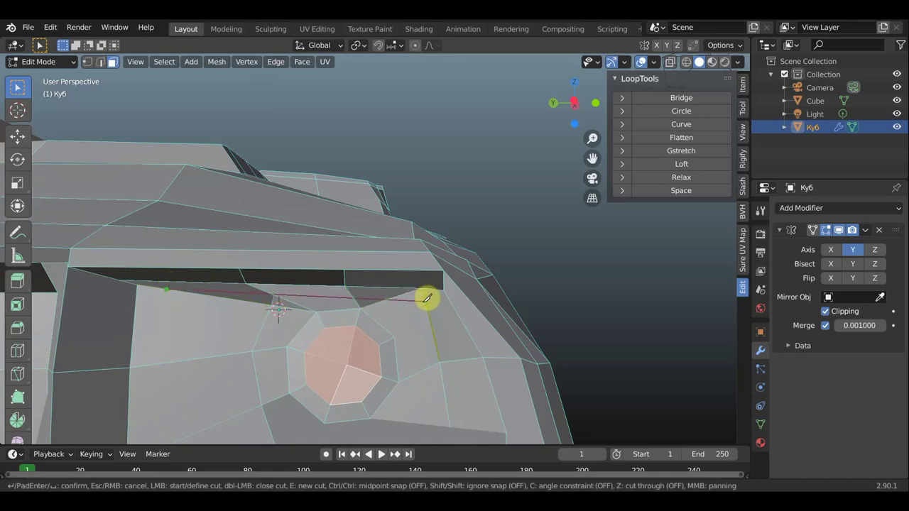
pyautogui.press('Return')
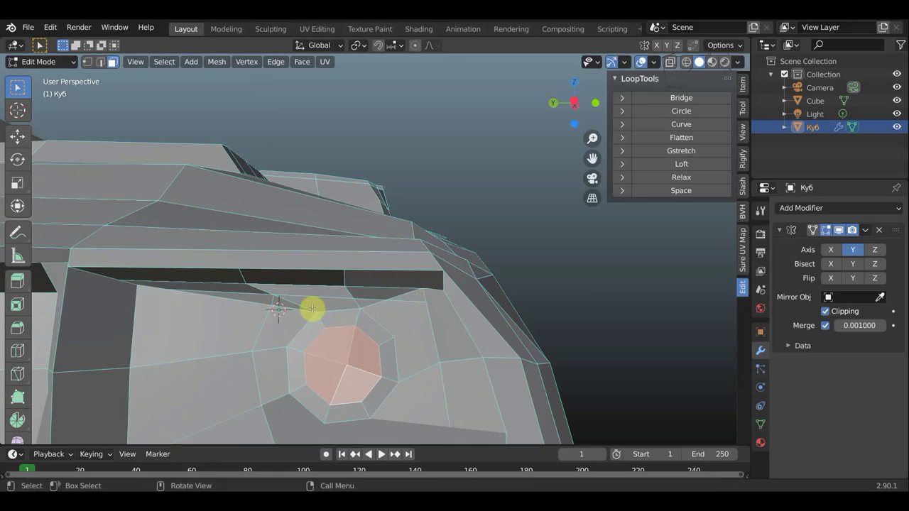
# In vertex select mode with everything deselected, nudge the vertices above the taillight into place.
pyautogui.click(89, 62)
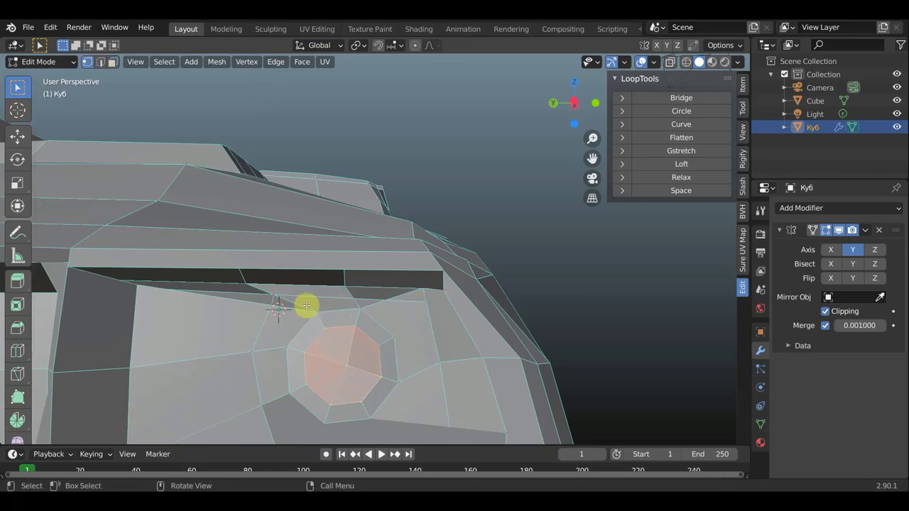
pyautogui.hotkey('alt', 'a')
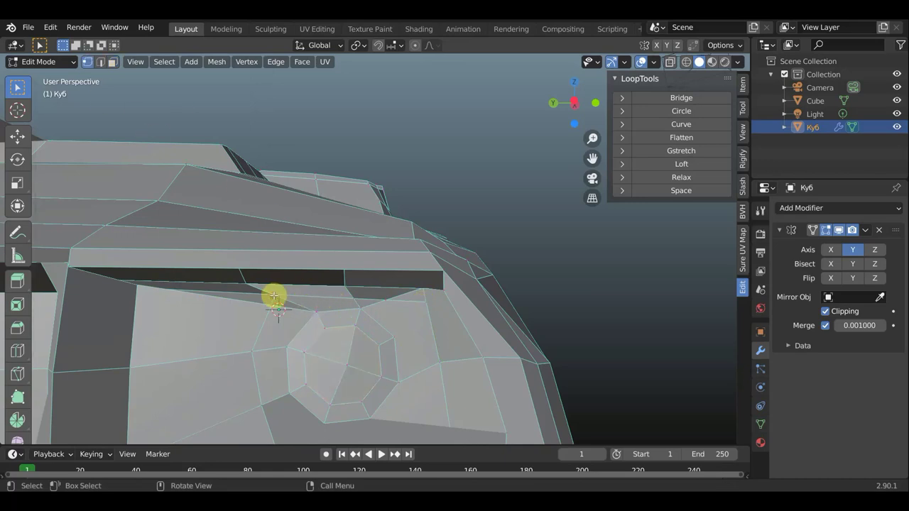
pyautogui.moveTo(274, 295); pyautogui.dragTo(425, 298)
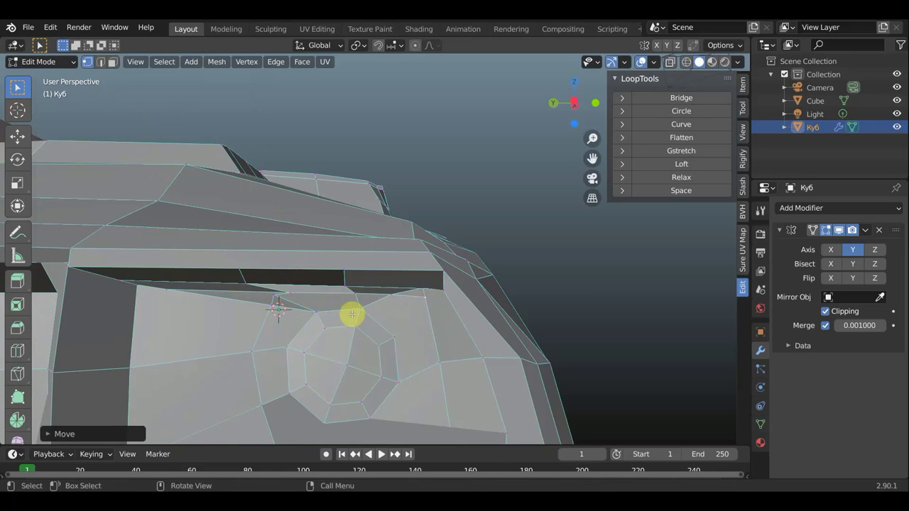
pyautogui.moveTo(274, 295)
pyautogui.mouseDown()
pyautogui.moveTo(284, 299)
pyautogui.moveTo(275, 310)
pyautogui.mouseUp()
# Merge the first pair of vertices above the taillight ring at their center.
pyautogui.keyDown('shift'); pyautogui.click(285, 300); pyautogui.keyUp('shift')
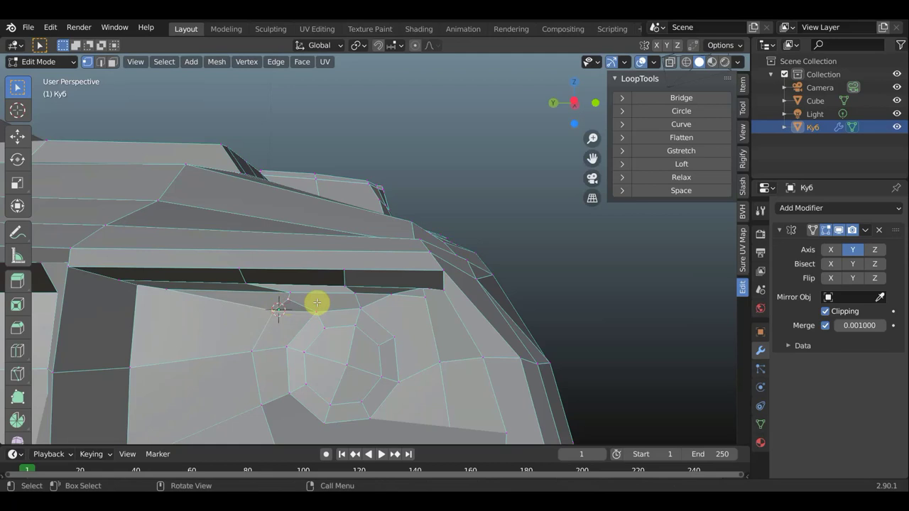
pyautogui.press('m')
pyautogui.click(308, 304)
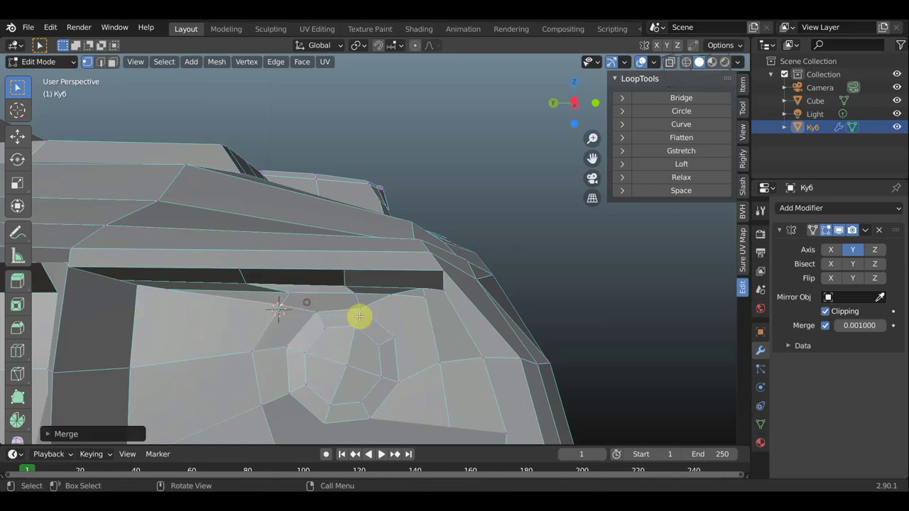
pyautogui.scroll(3, 292, 314)
pyautogui.scroll(-3, 294, 324)
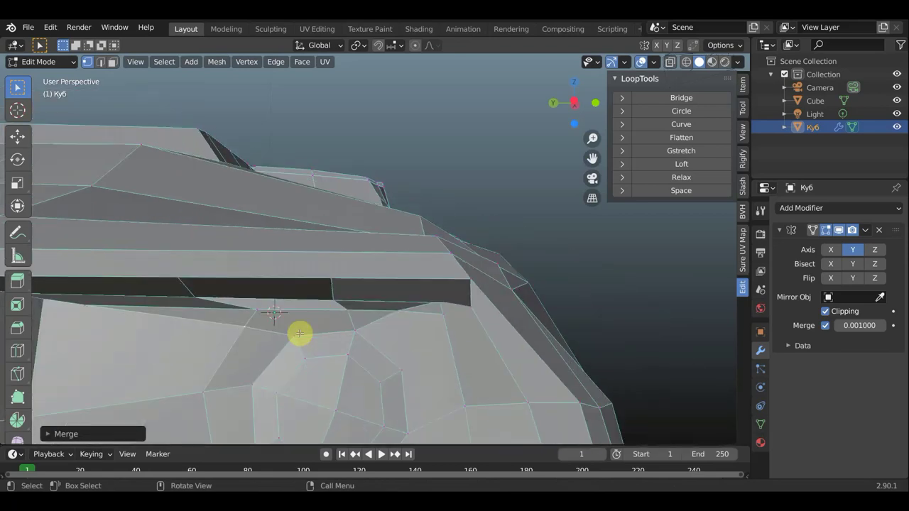
pyautogui.moveTo(300, 331)
pyautogui.mouseDown(button='middle')
pyautogui.moveTo(348, 334)
pyautogui.moveTo(462, 300)
pyautogui.moveTo(402, 314)
pyautogui.moveTo(325, 300)
pyautogui.mouseUp(button='middle')
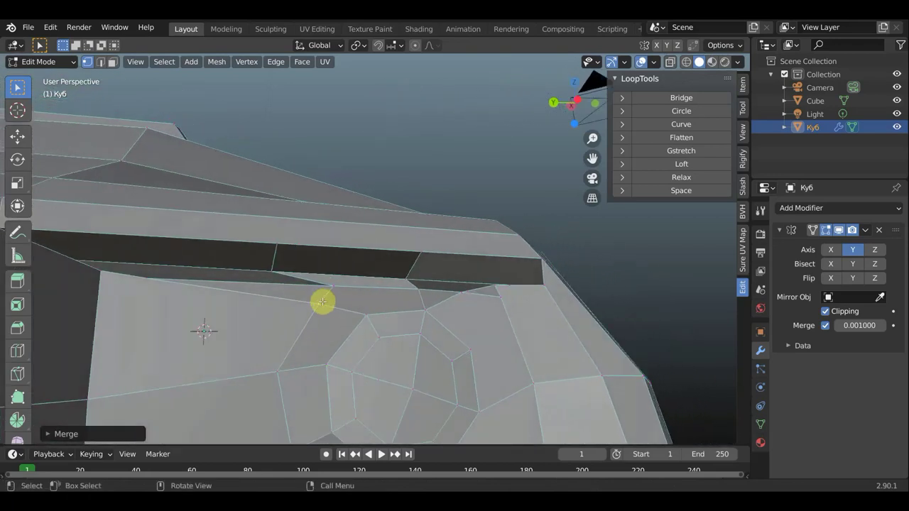
# Merge another vertex pair at center, then move a vertex about 0.0105 in Y and 0.0068 in Z.
pyautogui.click(331, 287)
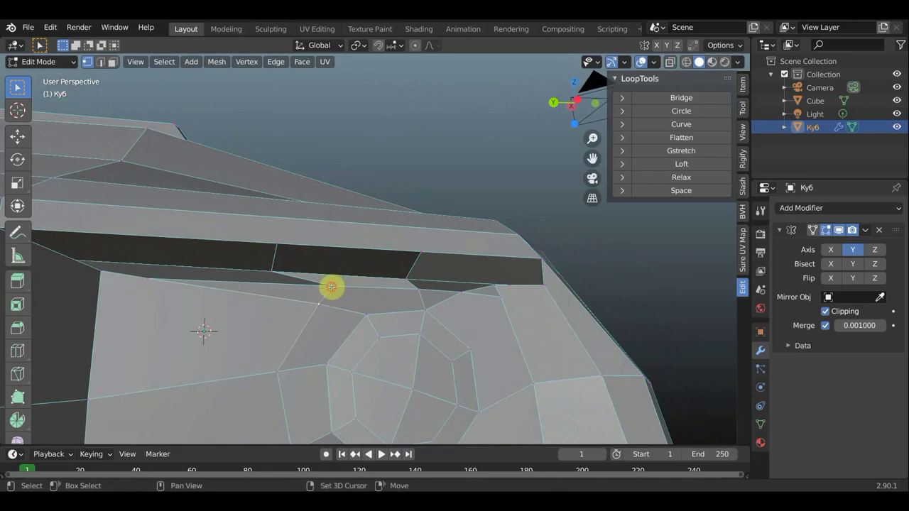
pyautogui.press('m')
pyautogui.click(345, 294)
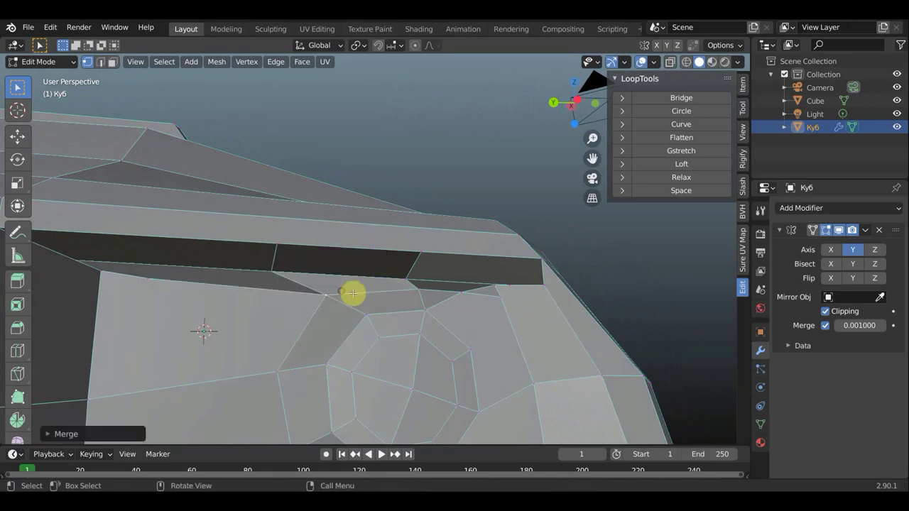
pyautogui.moveTo(331, 304)
pyautogui.mouseDown(button='middle')
pyautogui.moveTo(318, 304)
pyautogui.moveTo(336, 304)
pyautogui.mouseUp(button='middle')
pyautogui.press('g')
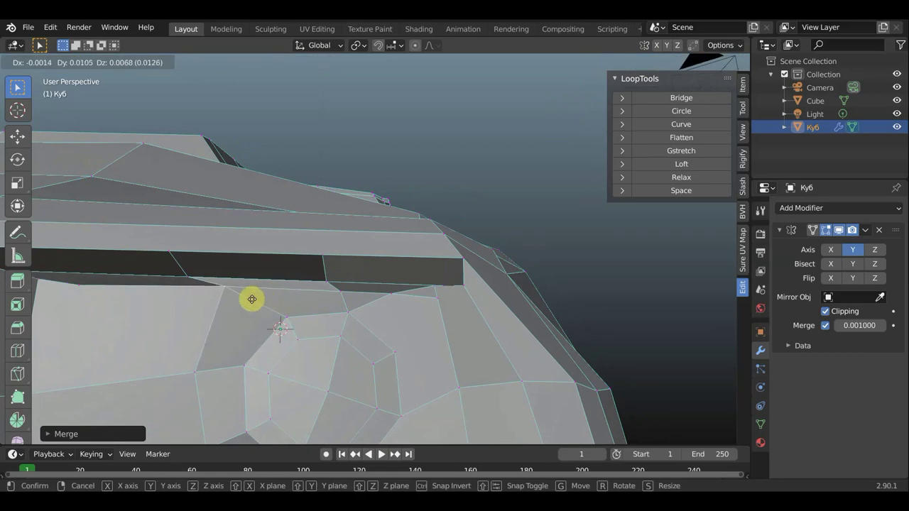
pyautogui.click(244, 299)
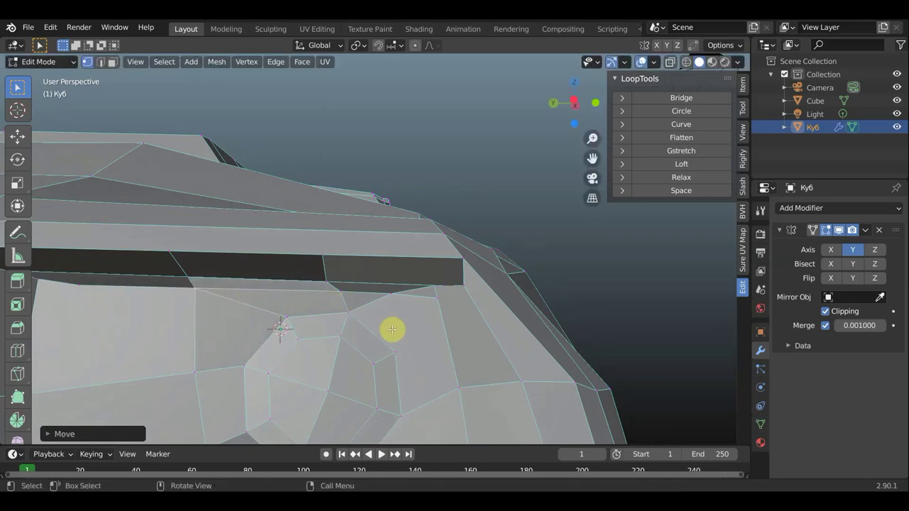
# Knife-cut new edges from vertices below the taillight down to the recess's lower edge.
pyautogui.press('k')
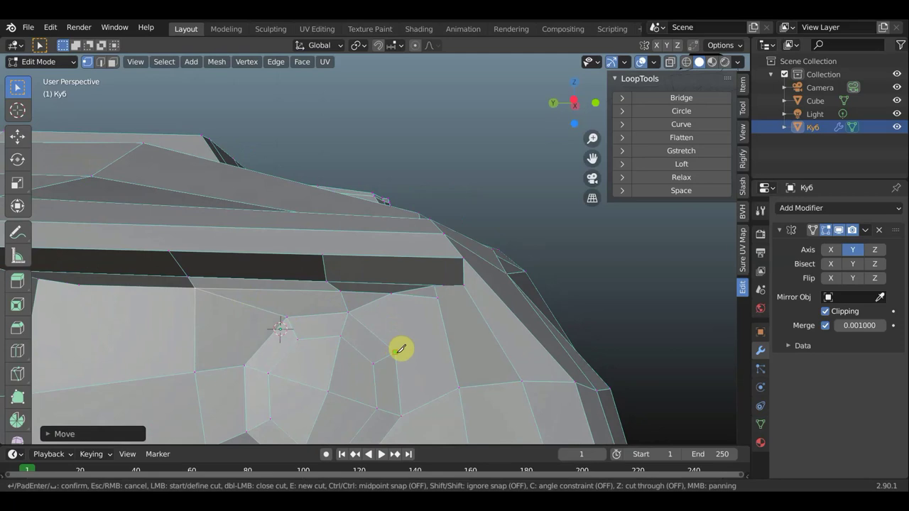
pyautogui.click(395, 351)
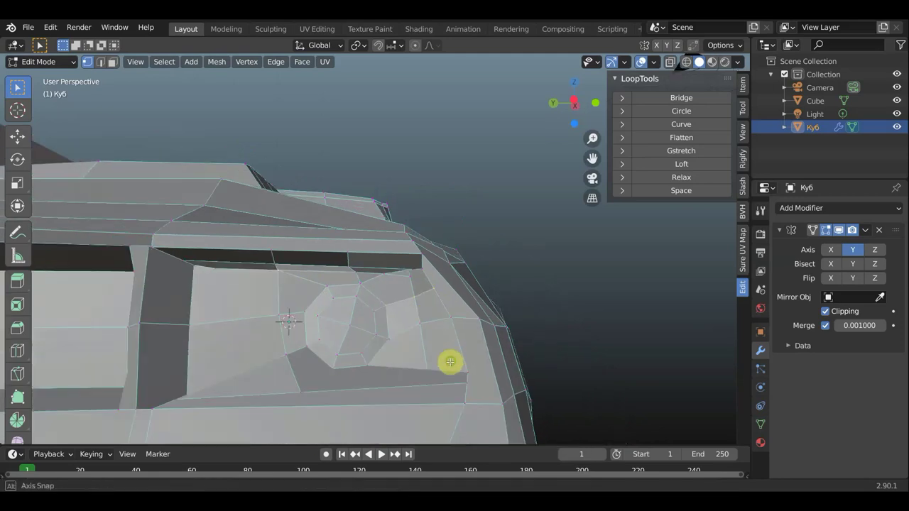
pyautogui.press('Return')
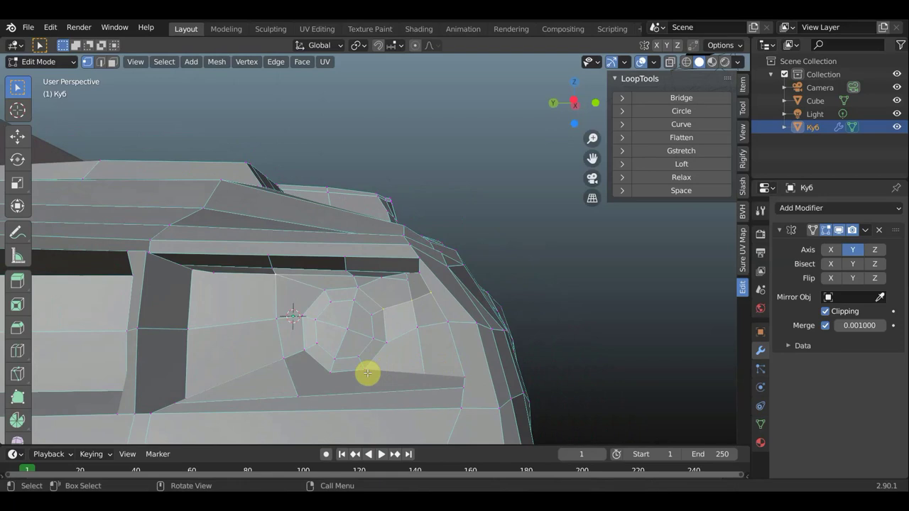
pyautogui.press('k')
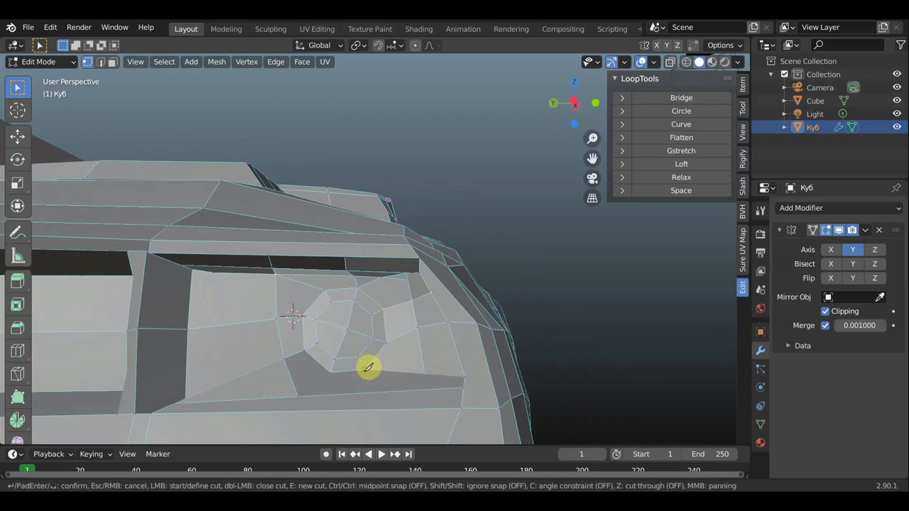
pyautogui.click(364, 369)
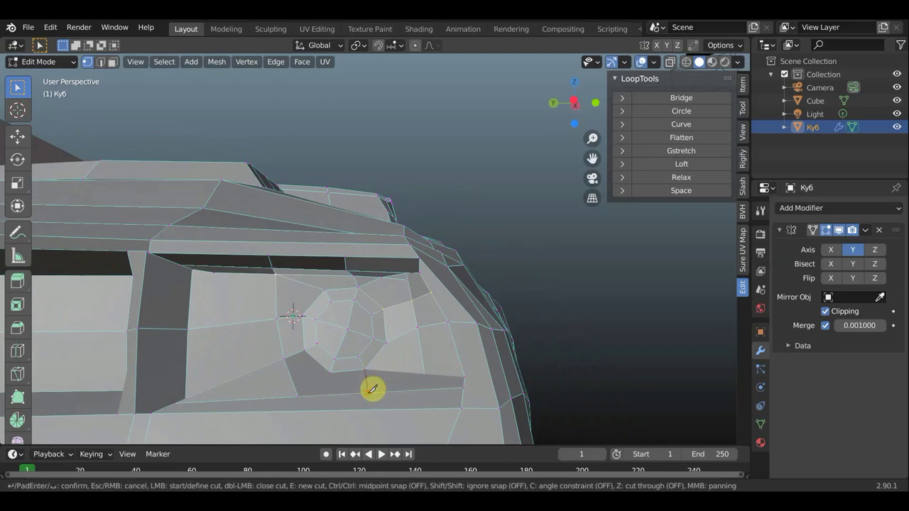
pyautogui.click(372, 389)
pyautogui.press('Return')
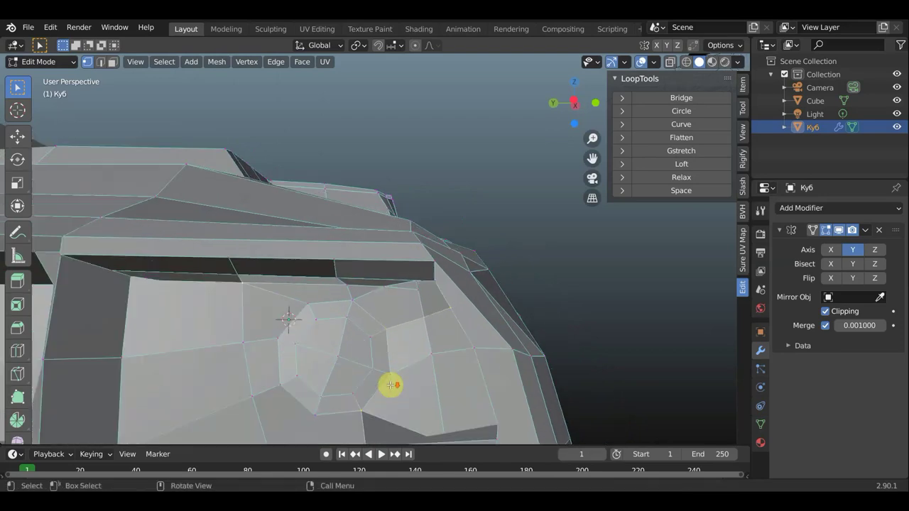
pyautogui.moveTo(390, 385); pyautogui.dragTo(314, 396, button='middle')
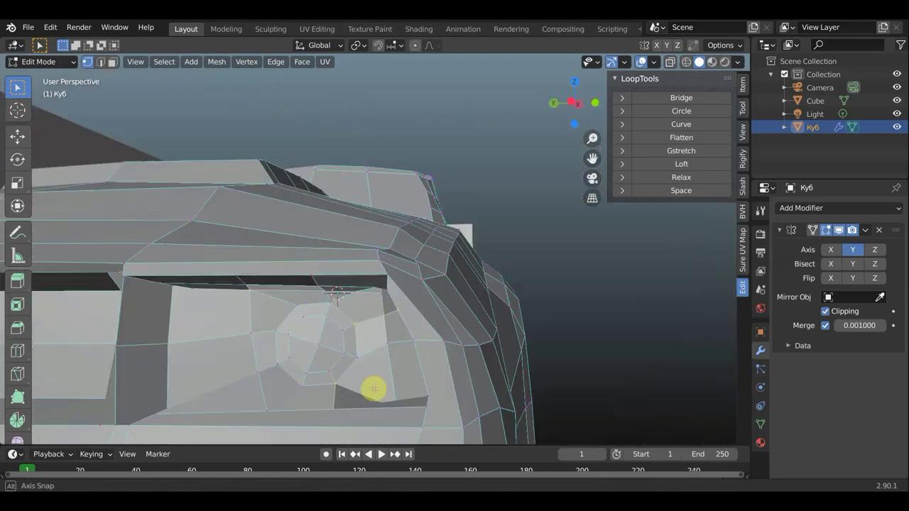
pyautogui.moveTo(314, 397); pyautogui.dragTo(374, 387, button='middle')
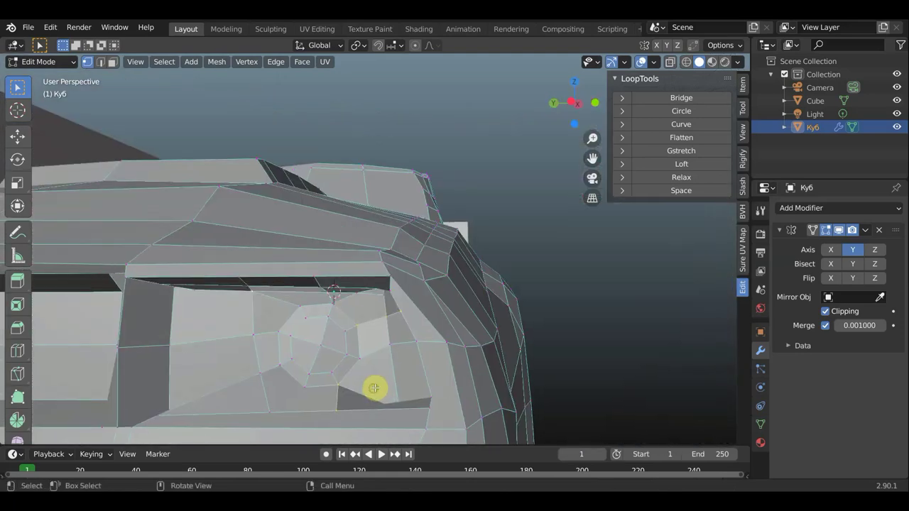
# Add one more knife cut below the taillight ring to the lower edge, then reposition a nearby vertex.
pyautogui.press('k')
pyautogui.click(305, 387)
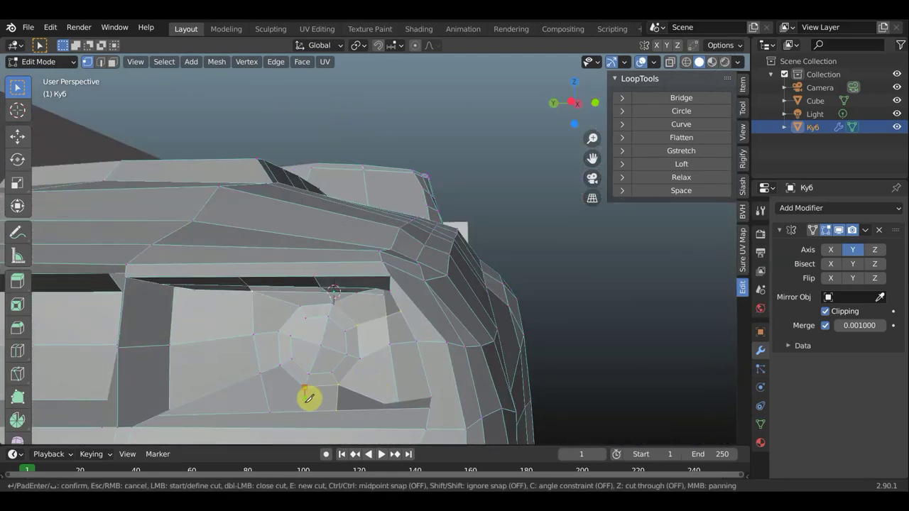
pyautogui.click(306, 407)
pyautogui.press('Return')
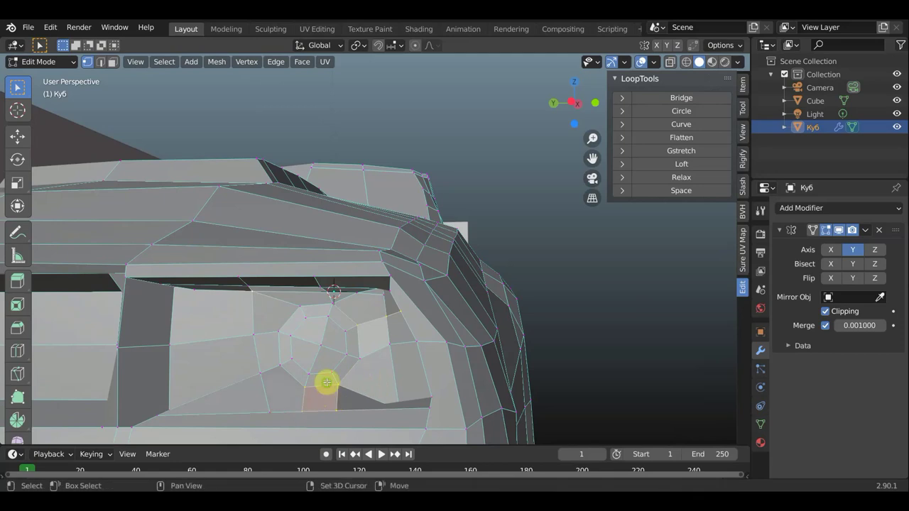
pyautogui.scroll(2, 325, 379)
pyautogui.scroll(1, 319, 324)
pyautogui.moveTo(302, 342)
pyautogui.mouseDown(button='middle')
pyautogui.moveTo(270, 341)
pyautogui.moveTo(219, 320)
pyautogui.mouseUp(button='middle')
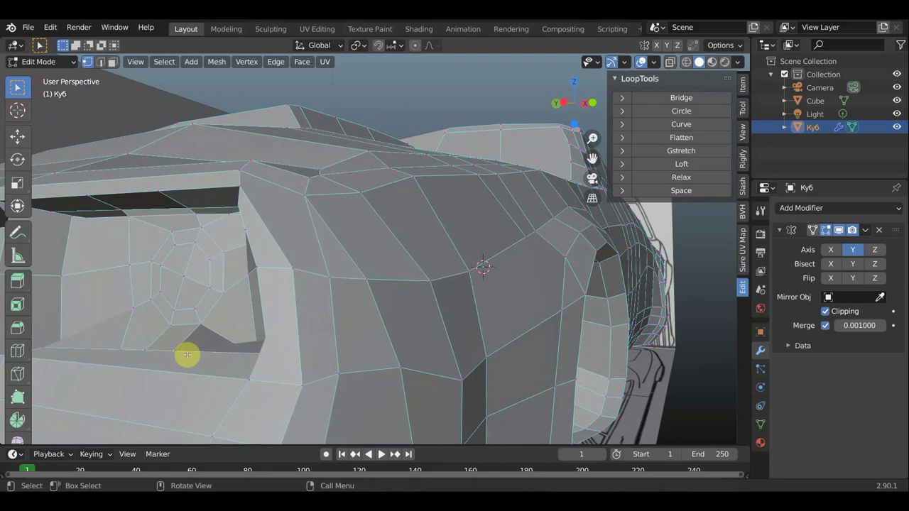
pyautogui.press('g')
pyautogui.click(201, 353)
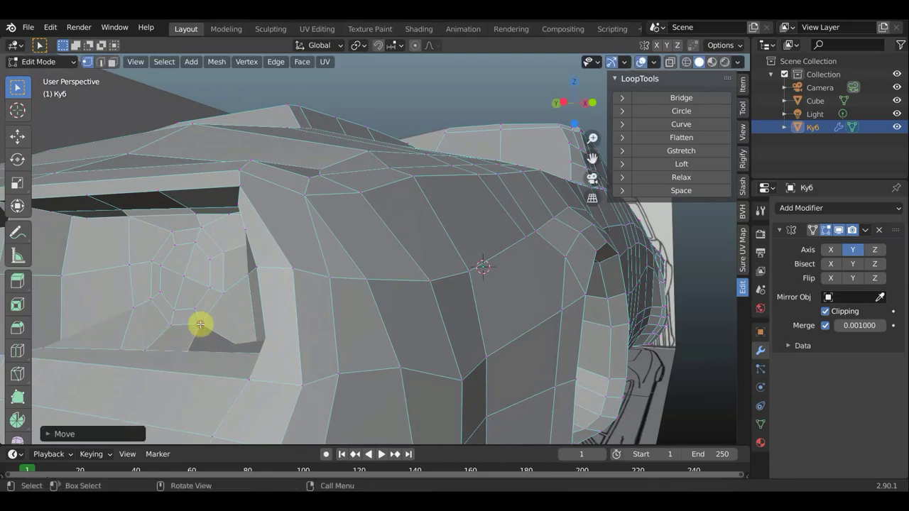
# Move a vertex below the taillight and select another vertex near the hole.
pyautogui.press('g')
pyautogui.click(205, 323)
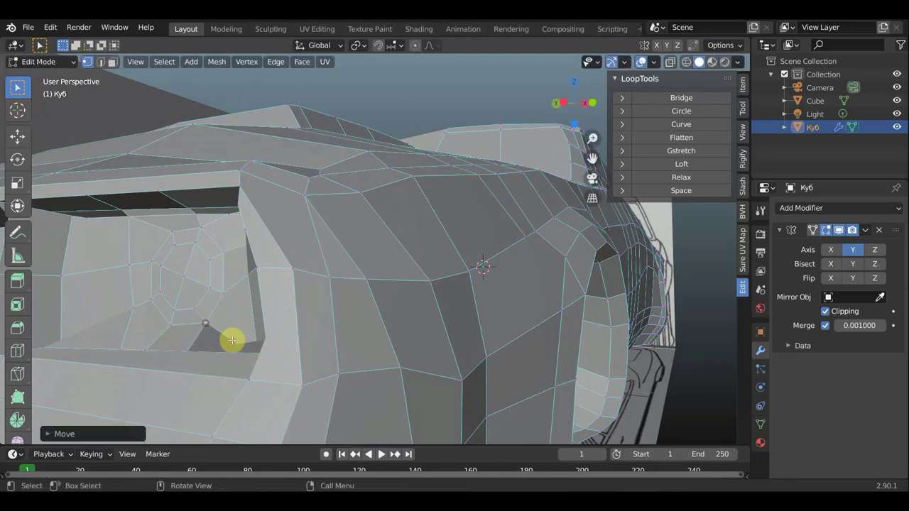
pyautogui.click(233, 342)
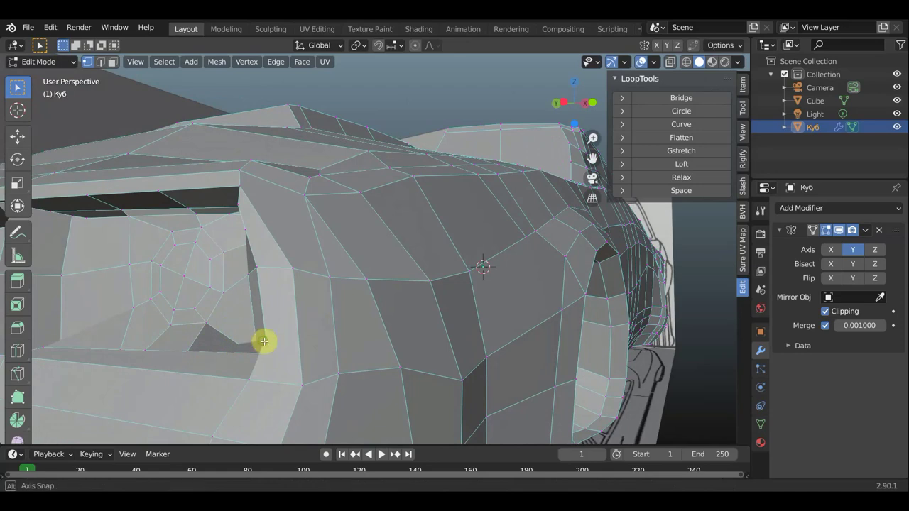
pyautogui.moveTo(264, 340); pyautogui.dragTo(325, 401, button='middle')
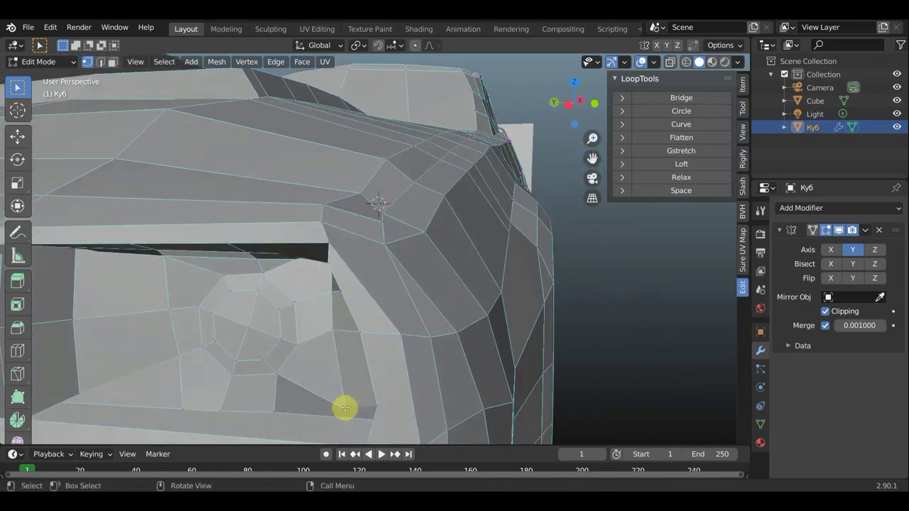
pyautogui.moveTo(348, 395)
pyautogui.mouseDown(button='middle')
pyautogui.moveTo(395, 306)
pyautogui.moveTo(387, 314)
pyautogui.moveTo(479, 215)
pyautogui.mouseUp(button='middle')
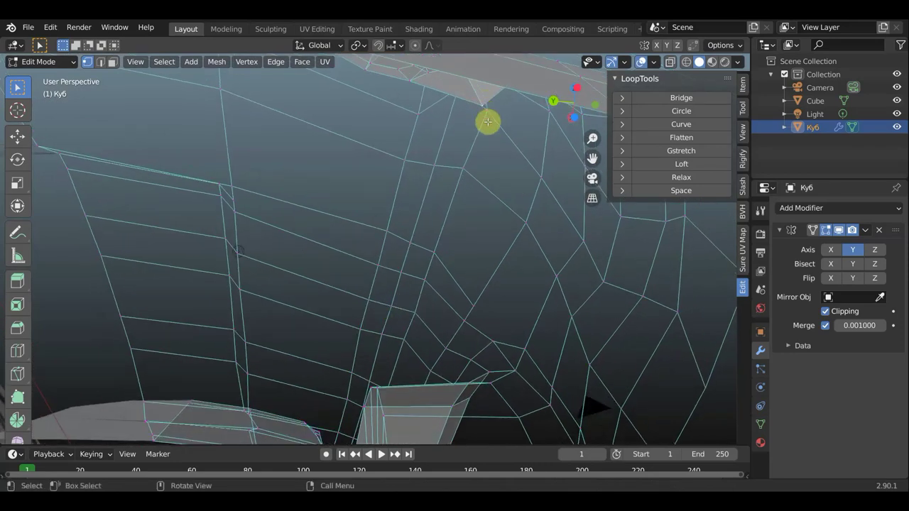
pyautogui.moveTo(487, 121)
pyautogui.mouseDown(button='middle')
pyautogui.moveTo(445, 182)
pyautogui.moveTo(422, 196)
pyautogui.moveTo(355, 299)
pyautogui.mouseUp(button='middle')
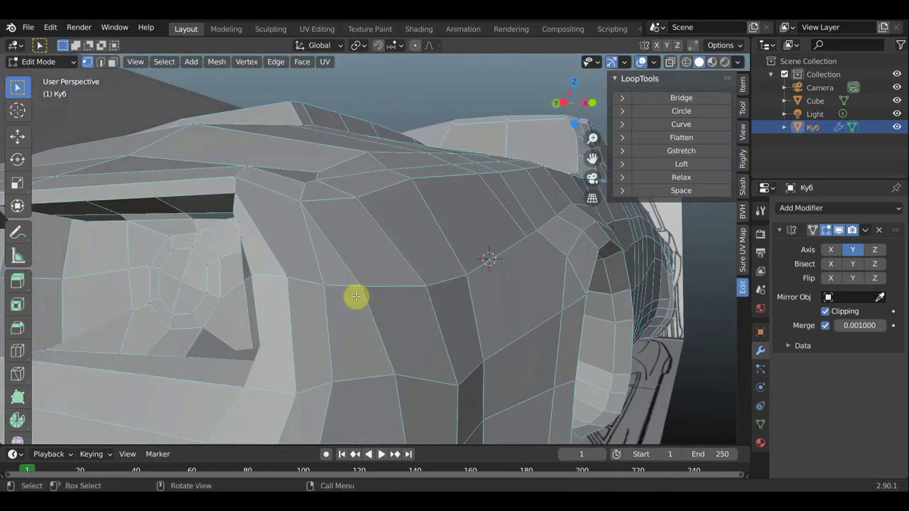
# Reposition three more vertices around the taillight hole, leaving one raised about 0.026 in Z.
pyautogui.press('g')
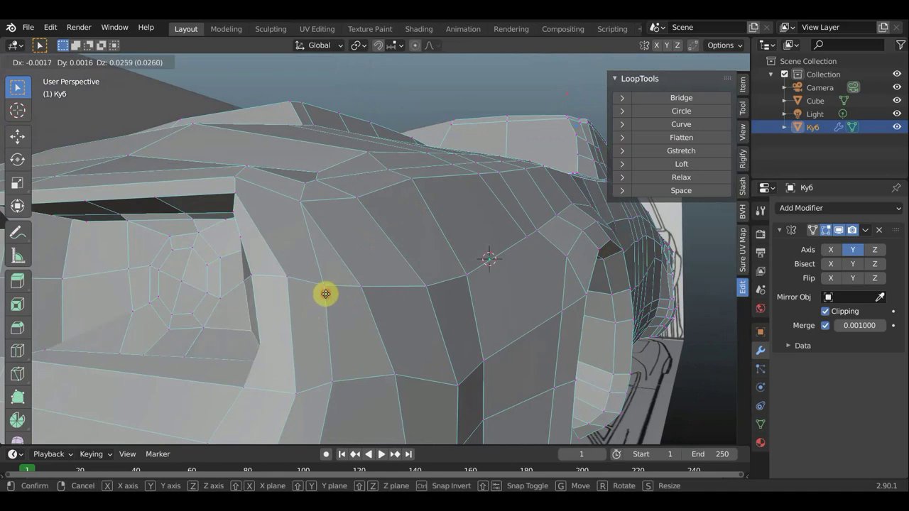
pyautogui.click(325, 298)
pyautogui.moveTo(325, 298)
pyautogui.mouseDown(button='middle')
pyautogui.moveTo(375, 298)
pyautogui.moveTo(405, 316)
pyautogui.mouseUp(button='middle')
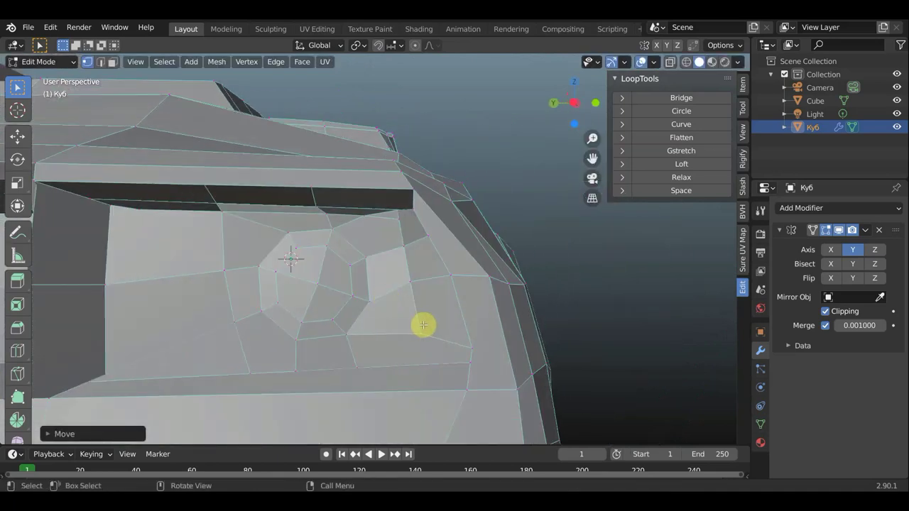
pyautogui.press('g')
pyautogui.click(440, 313)
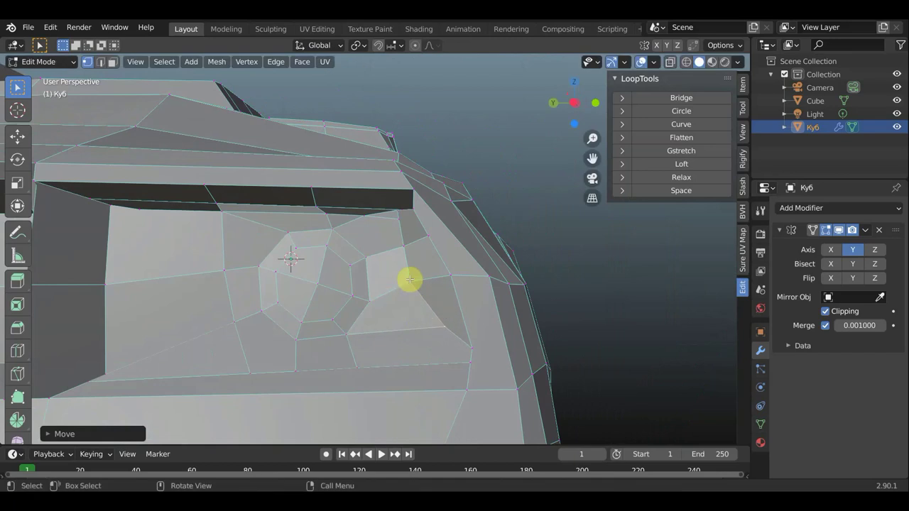
pyautogui.press('g')
pyautogui.click(425, 274)
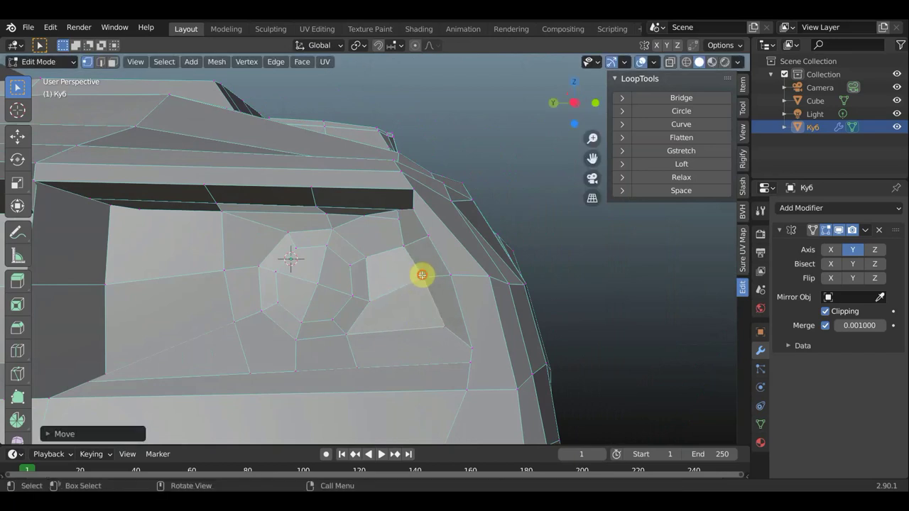
pyautogui.moveTo(419, 274)
pyautogui.mouseDown(button='middle')
pyautogui.moveTo(377, 282)
pyautogui.moveTo(467, 277)
pyautogui.moveTo(575, 254)
pyautogui.mouseUp(button='middle')
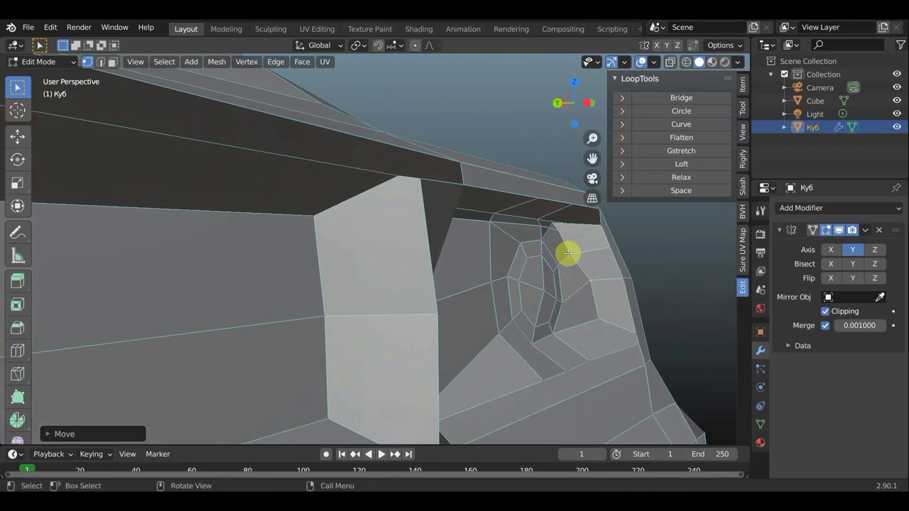
# Adjust three vertices beside the recess and along its top edge.
pyautogui.press('g')
pyautogui.click(574, 250)
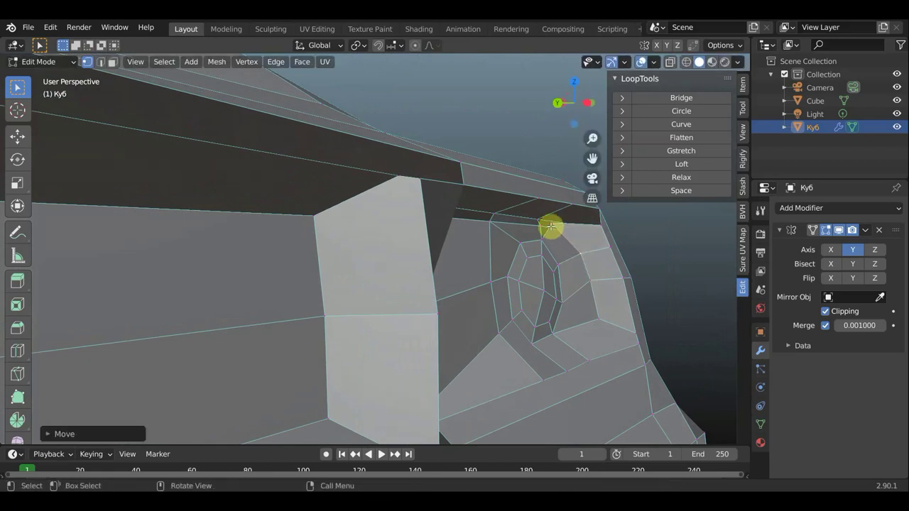
pyautogui.press('g')
pyautogui.click(570, 232)
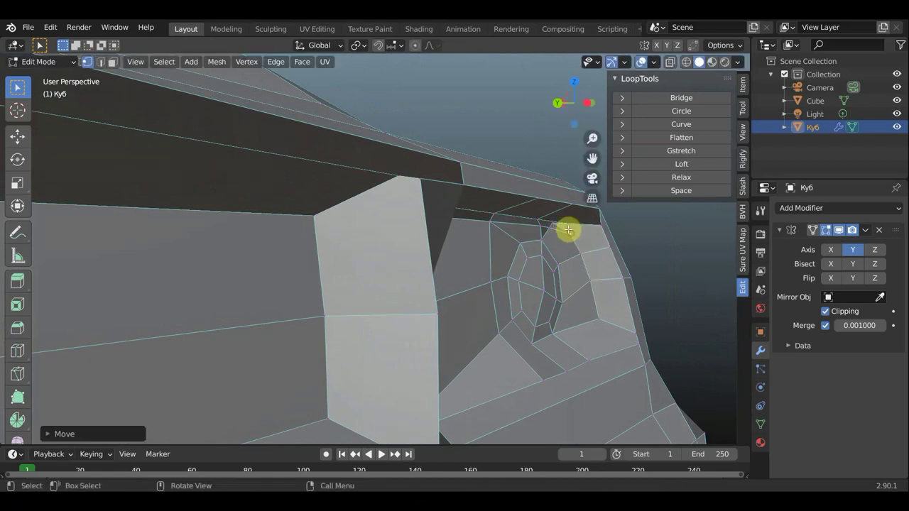
pyautogui.press('g')
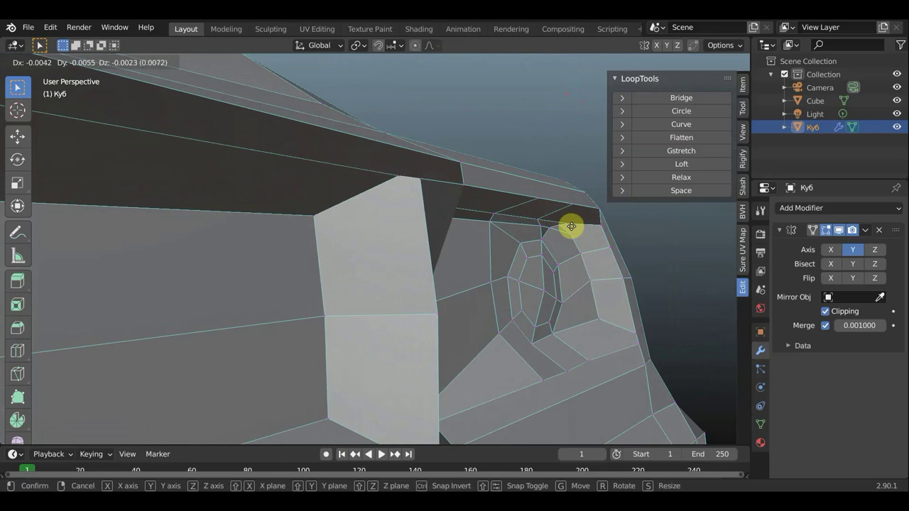
pyautogui.click(575, 227)
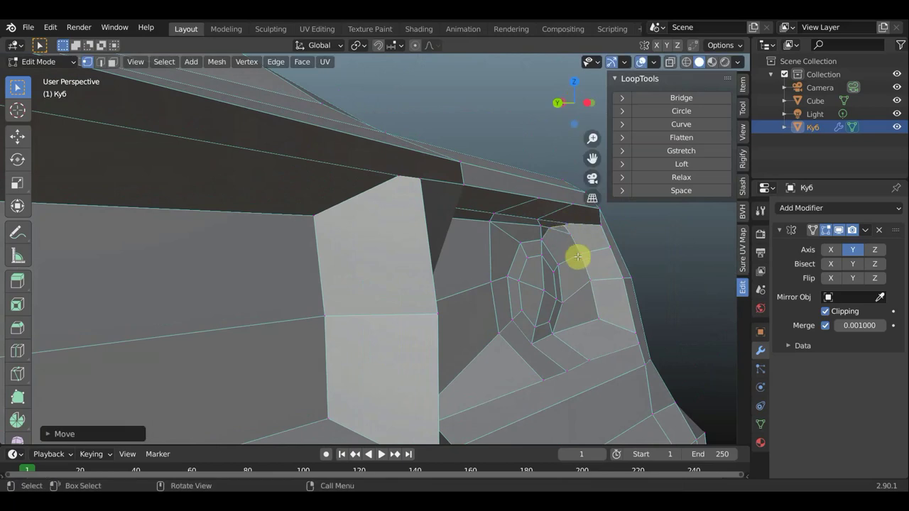
# Shift three vertices right of and below the taillight hole, lowering one about 0.0115 in Z.
pyautogui.press('g')
pyautogui.click(599, 308)
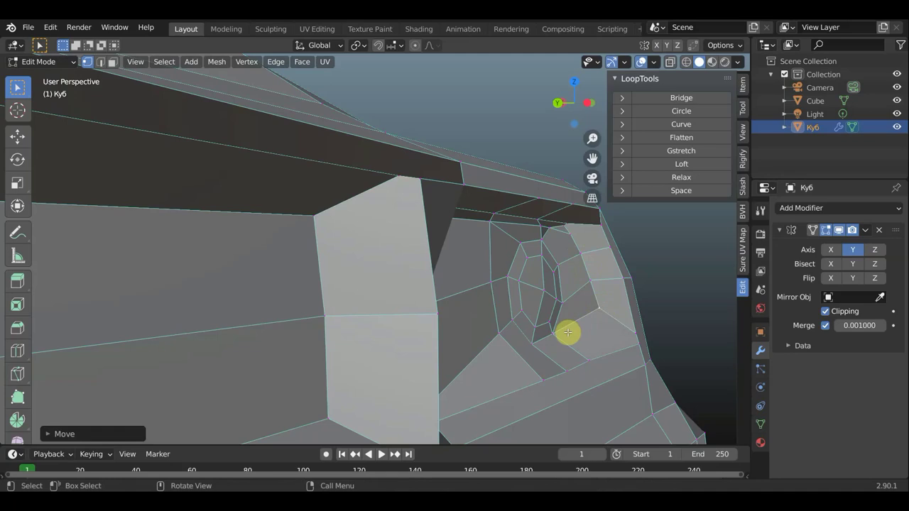
pyautogui.press('g')
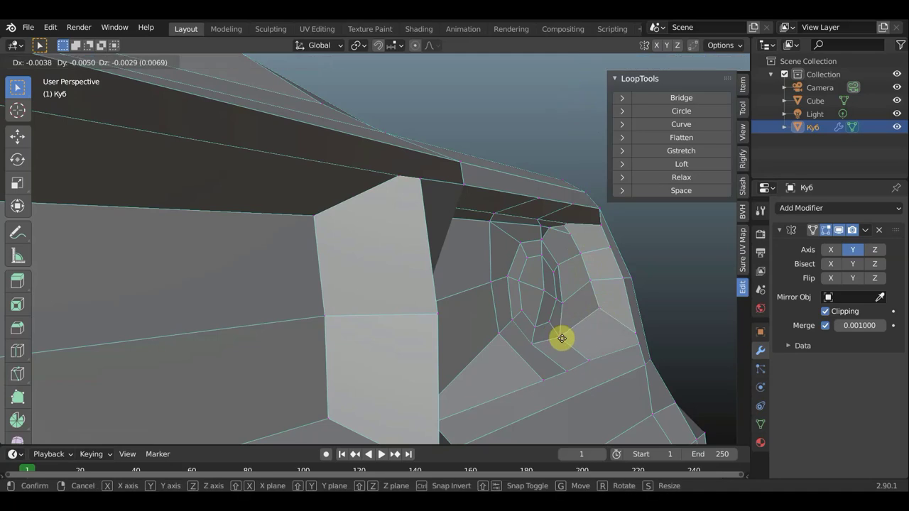
pyautogui.click(562, 338)
pyautogui.press('g')
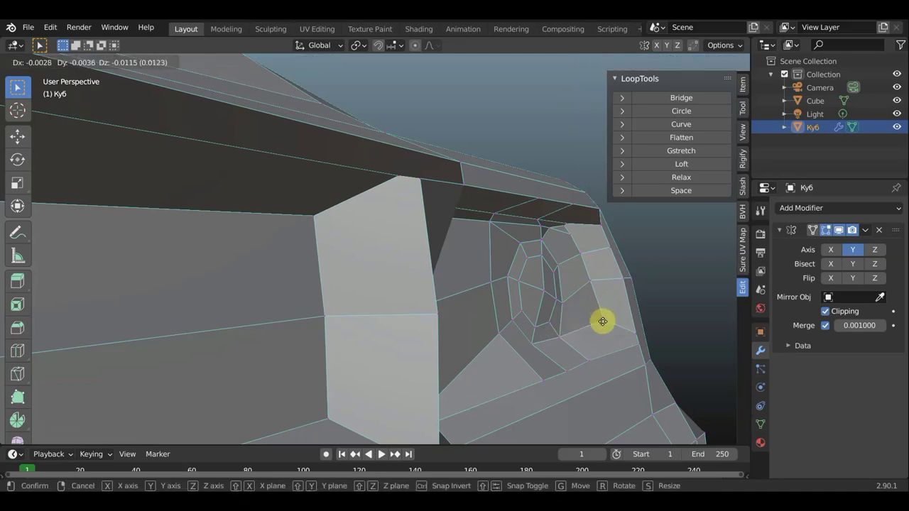
pyautogui.click(602, 323)
pyautogui.moveTo(601, 323); pyautogui.dragTo(398, 326, button='middle')
# Knife two top-to-bottom vertical cuts through the recess faces left of the round taillight.
pyautogui.press('k')
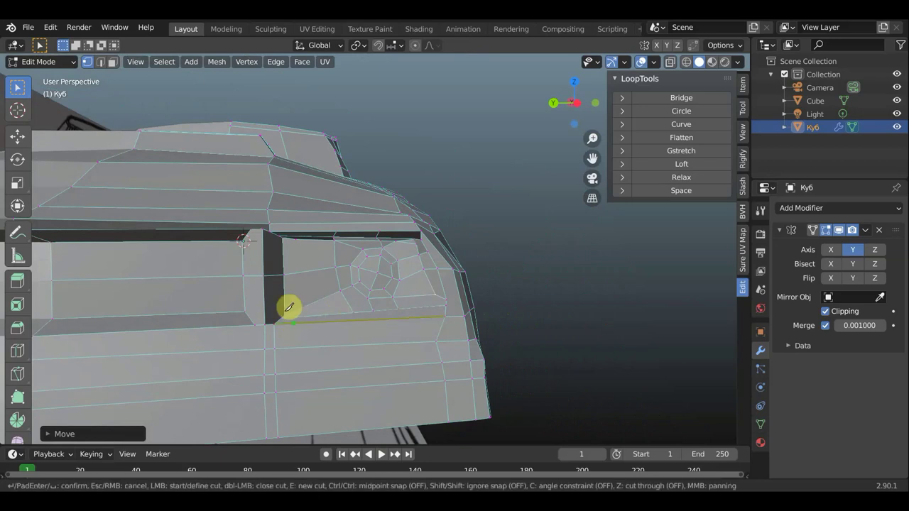
pyautogui.click(314, 239)
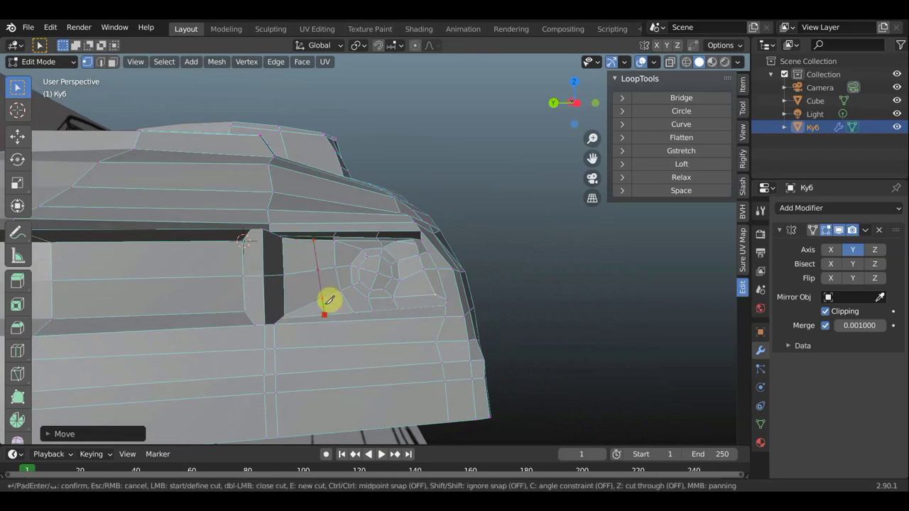
pyautogui.click(325, 313)
pyautogui.press('Return')
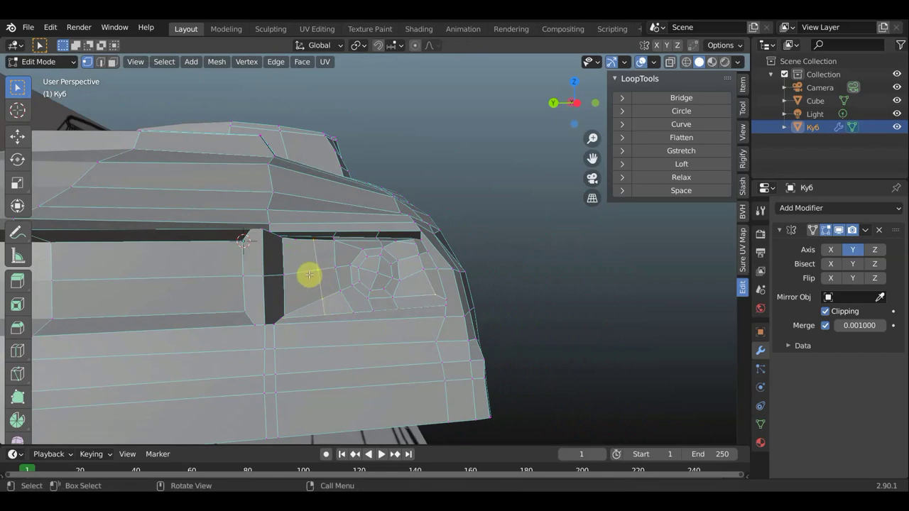
pyautogui.press('k')
pyautogui.click(297, 238)
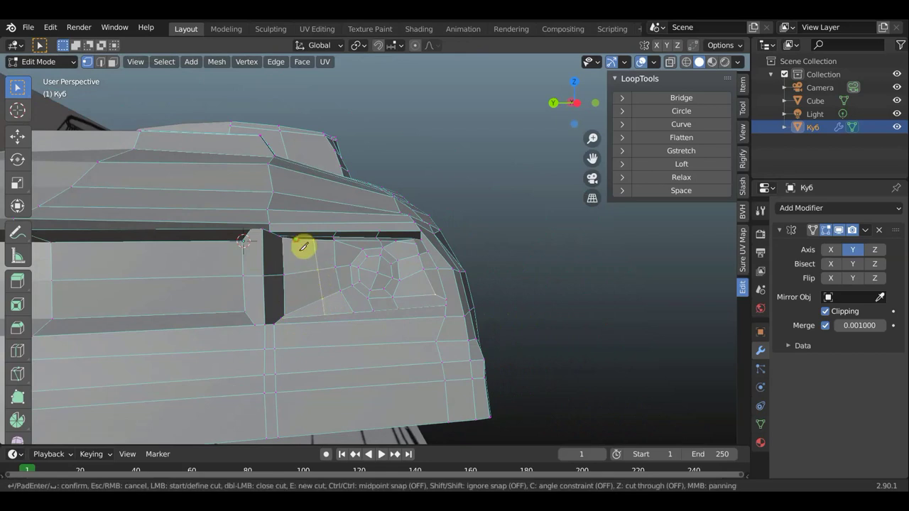
pyautogui.click(310, 310)
pyautogui.press('Return')
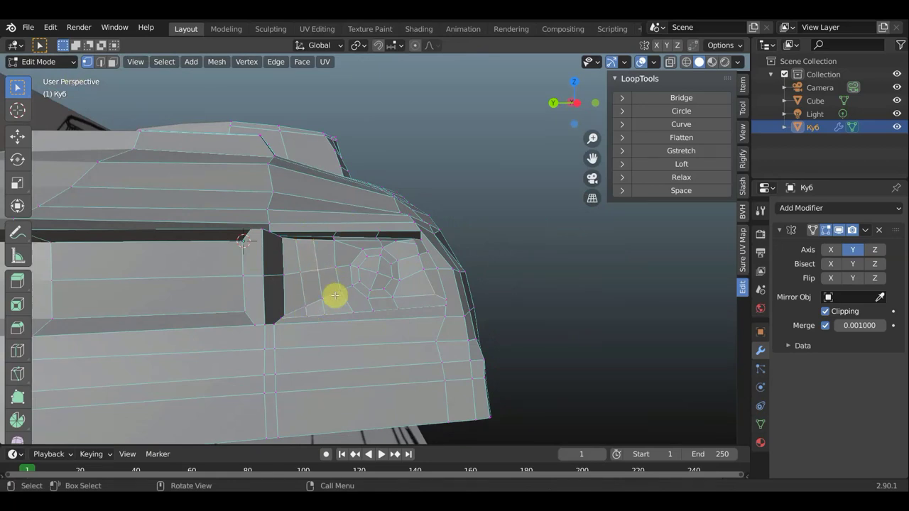
pyautogui.moveTo(365, 296)
pyautogui.mouseDown(button='middle')
pyautogui.moveTo(386, 291)
pyautogui.moveTo(262, 239)
pyautogui.moveTo(246, 211)
pyautogui.moveTo(246, 183)
pyautogui.mouseUp(button='middle')
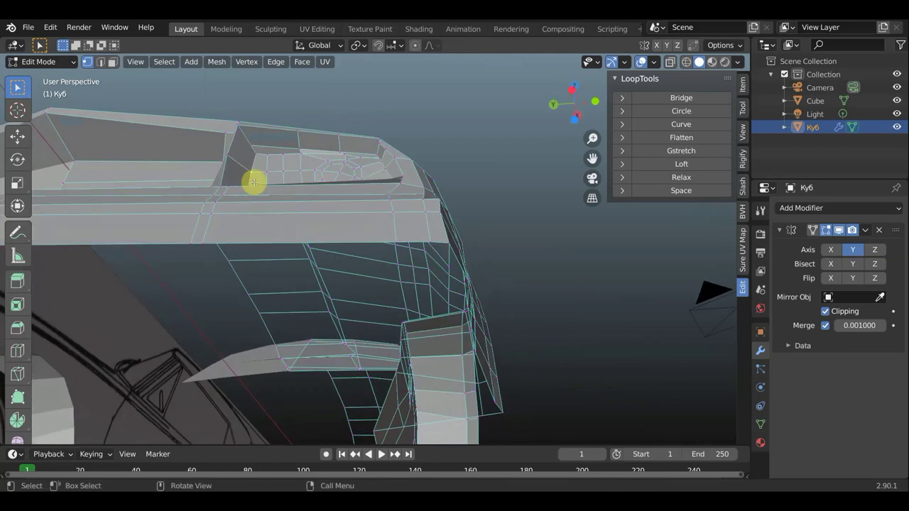
# Nudge three vertices at the panel's upper corner and along its top edge.
pyautogui.press('g')
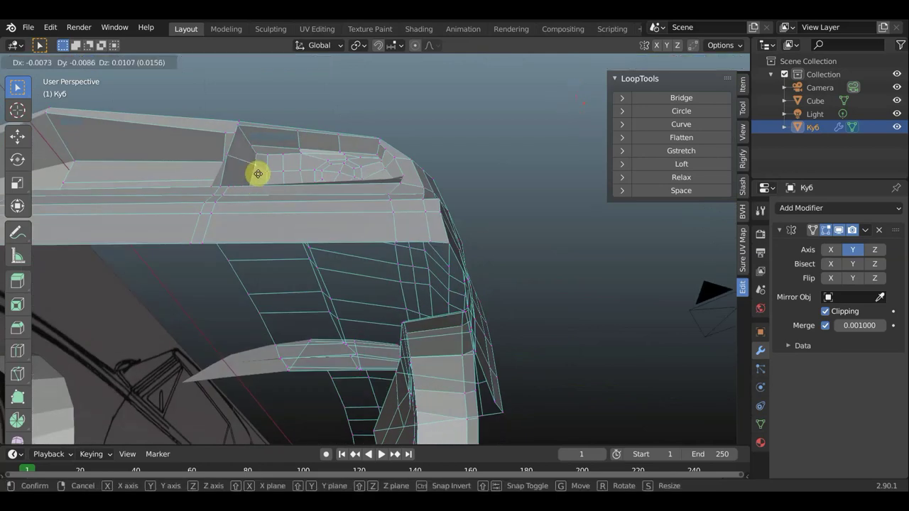
pyautogui.click(258, 174)
pyautogui.press('g')
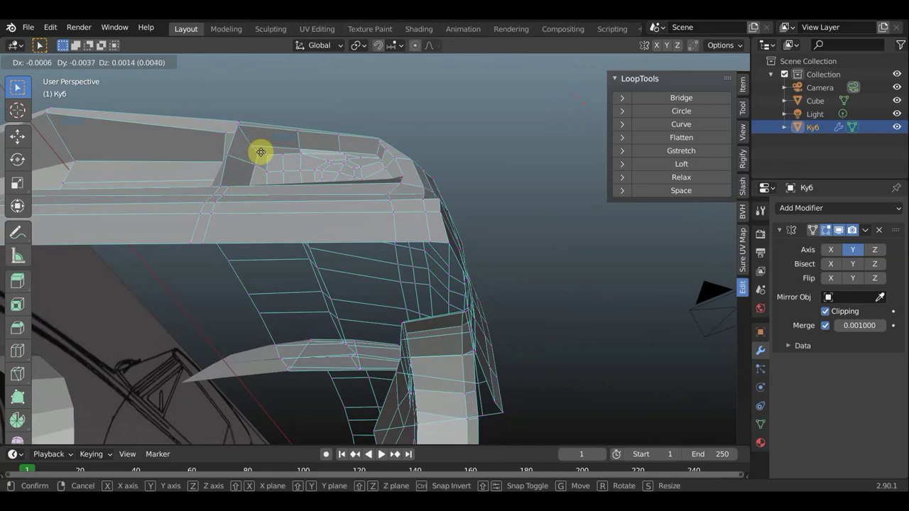
pyautogui.click(259, 151)
pyautogui.press('g')
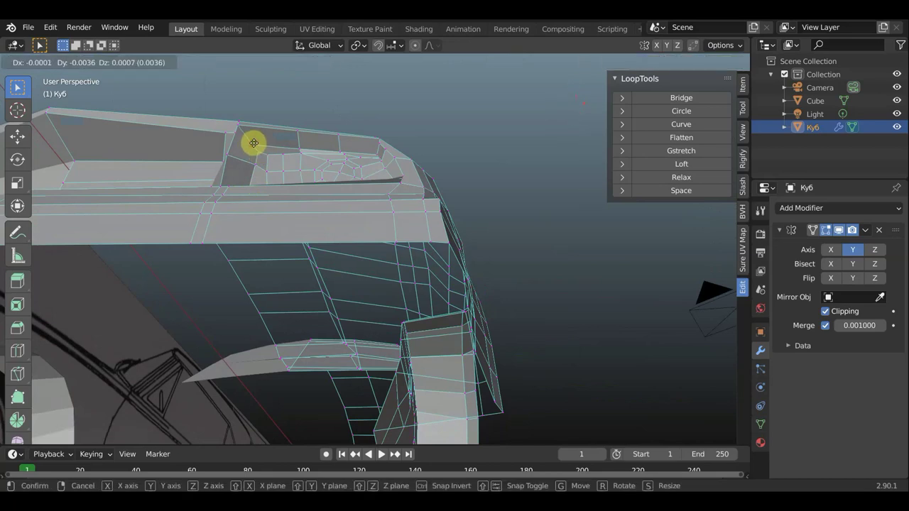
pyautogui.click(256, 144)
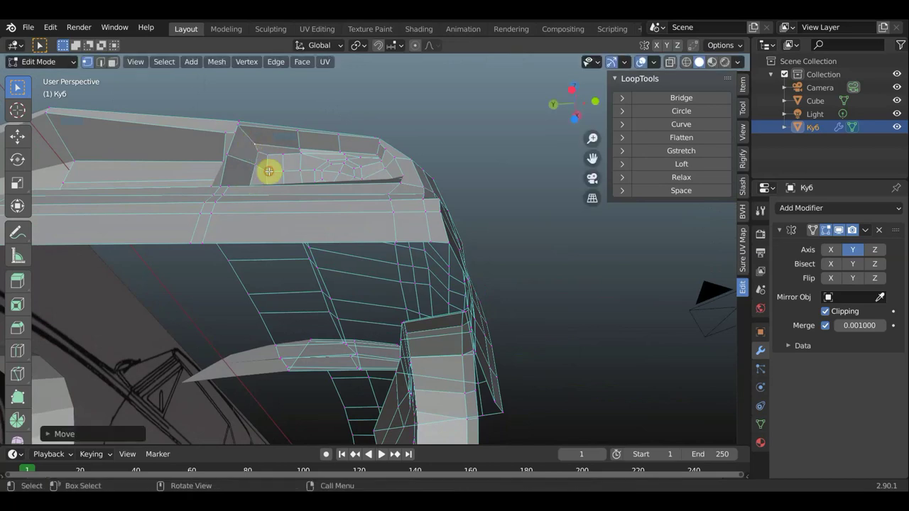
# Adjust two more upper-edge vertices, the last by about -0.0008 in Y.
pyautogui.press('g')
pyautogui.click(271, 169)
pyautogui.press('g')
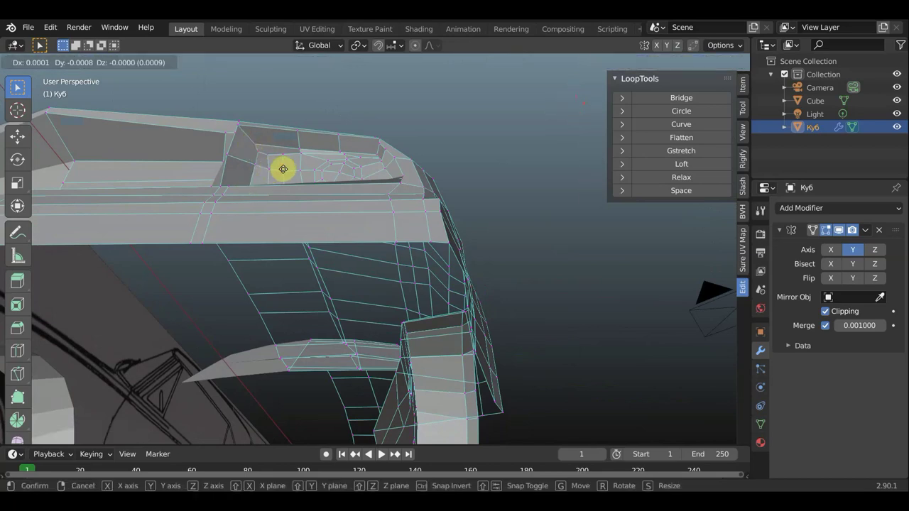
pyautogui.click(284, 168)
pyautogui.moveTo(284, 167)
pyautogui.mouseDown(button='middle')
pyautogui.moveTo(233, 237)
pyautogui.moveTo(227, 286)
pyautogui.moveTo(220, 284)
pyautogui.moveTo(298, 251)
pyautogui.moveTo(310, 254)
pyautogui.moveTo(294, 269)
pyautogui.moveTo(306, 272)
pyautogui.moveTo(284, 284)
pyautogui.moveTo(340, 270)
pyautogui.mouseUp(button='middle')
pyautogui.scroll(2, 341, 269)
pyautogui.scroll(2, 342, 273)
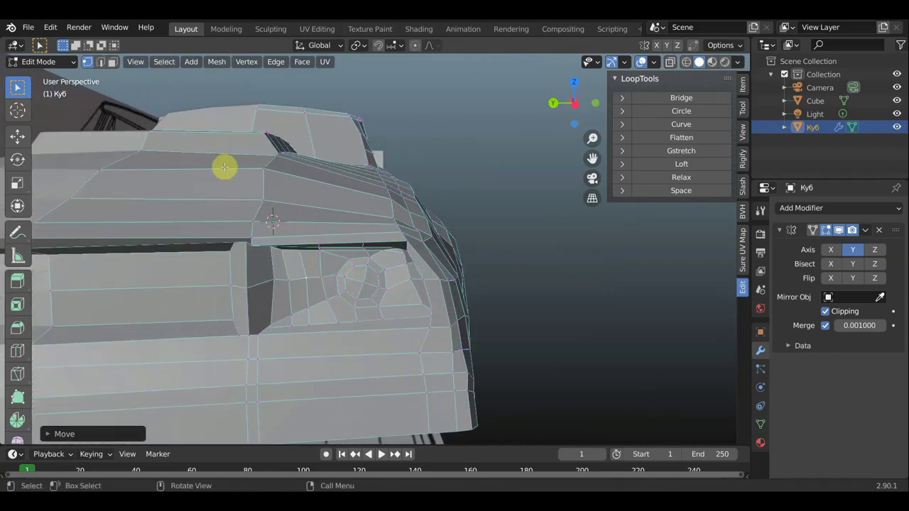
# In face select mode, select the ring of faces around the taillight hole.
pyautogui.click(114, 61)
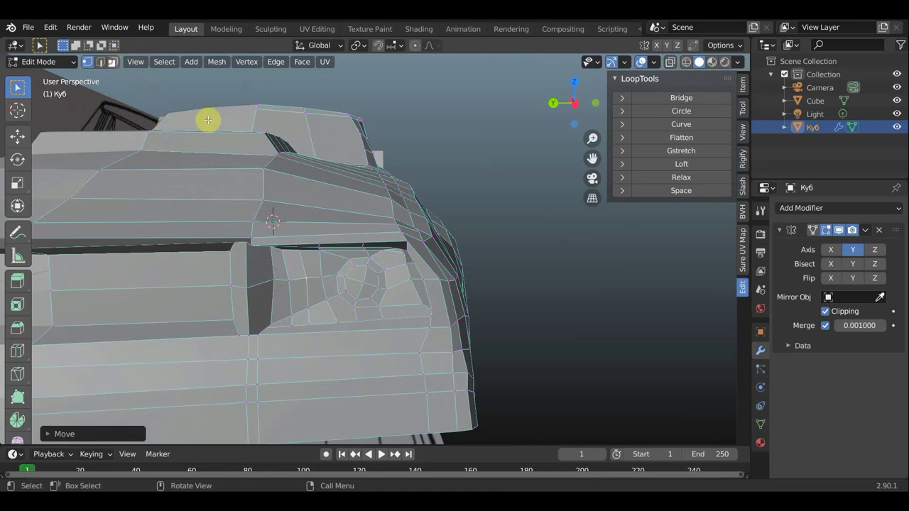
pyautogui.click(344, 267)
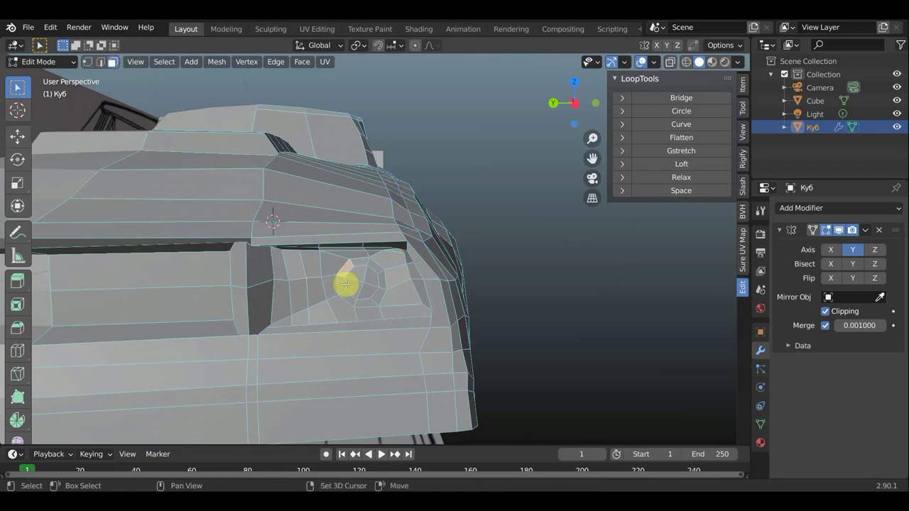
pyautogui.keyDown('shift'); pyautogui.click(347, 299); pyautogui.keyUp('shift')
pyautogui.keyDown('shift'); pyautogui.click(368, 304); pyautogui.keyUp('shift')
pyautogui.keyDown('shift'); pyautogui.click(377, 294); pyautogui.keyUp('shift')
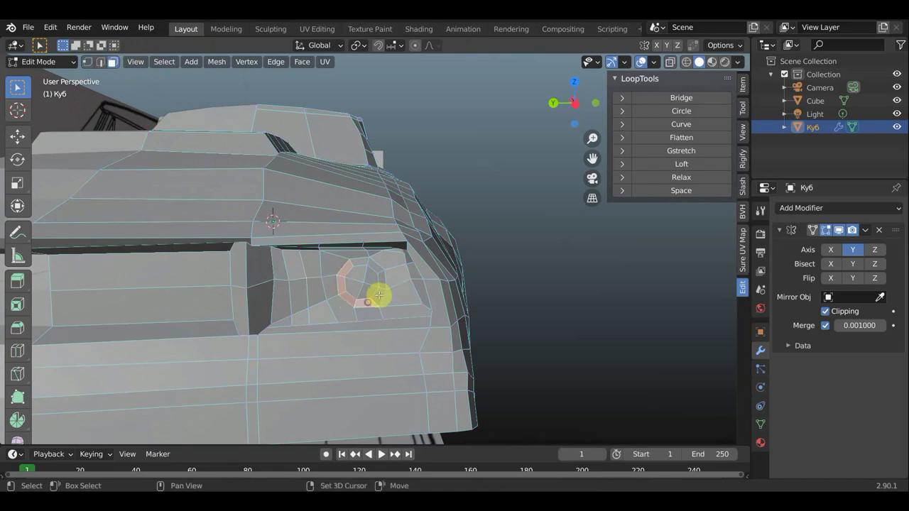
pyautogui.keyDown('shift'); pyautogui.click(383, 283); pyautogui.keyUp('shift')
pyautogui.keyDown('shift'); pyautogui.click(375, 267); pyautogui.keyUp('shift')
pyautogui.keyDown('shift'); pyautogui.click(359, 260); pyautogui.keyUp('shift')
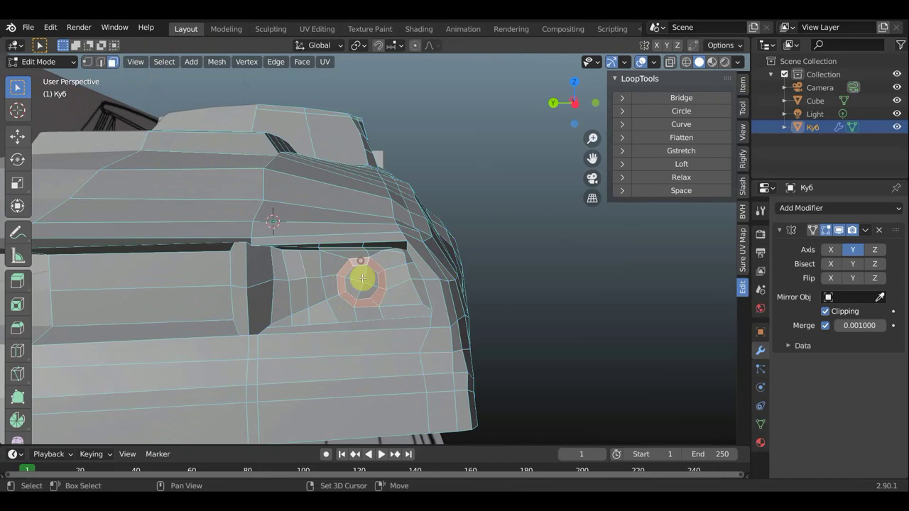
# Add the taillight's centre faces to the selection and start an inset with thickness 0.
pyautogui.keyDown('shift'); pyautogui.click(350, 284); pyautogui.keyUp('shift')
pyautogui.keyDown('shift'); pyautogui.click(361, 290); pyautogui.keyUp('shift')
pyautogui.keyDown('shift'); pyautogui.click(369, 283); pyautogui.keyUp('shift')
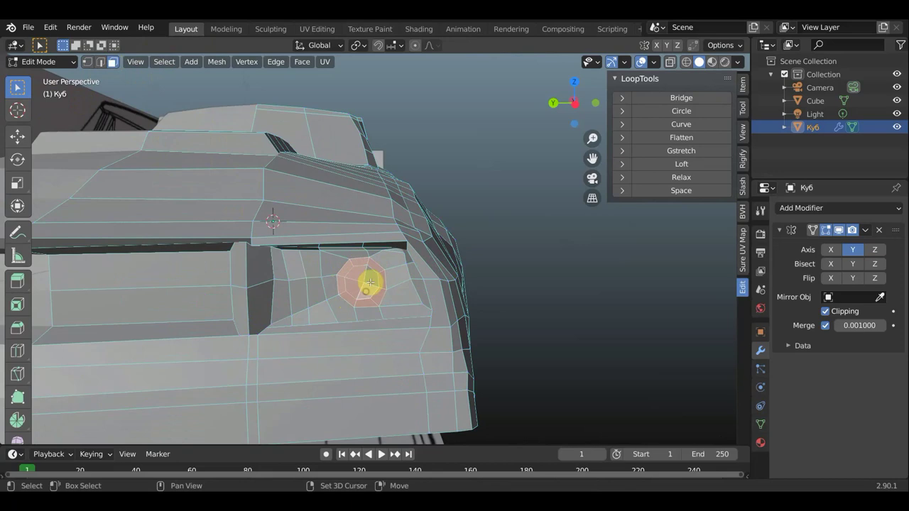
pyautogui.moveTo(372, 281); pyautogui.dragTo(277, 286, button='middle')
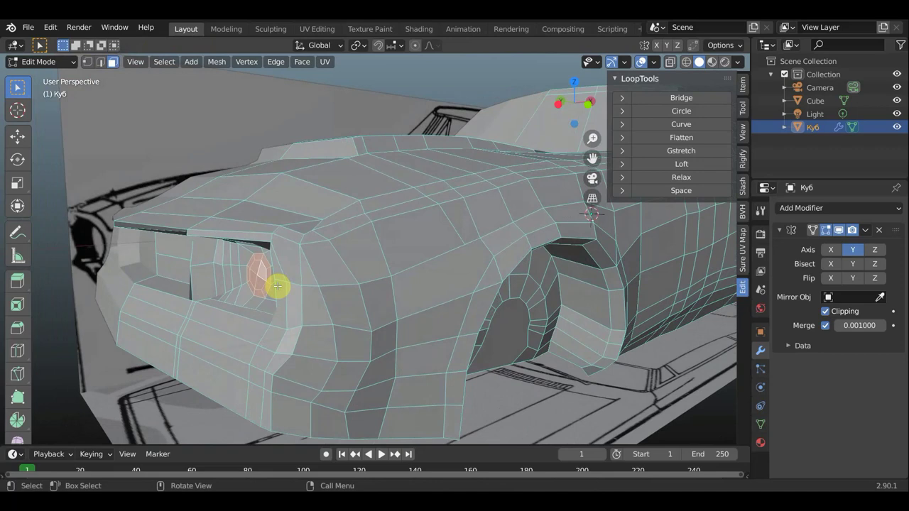
pyautogui.press('i')
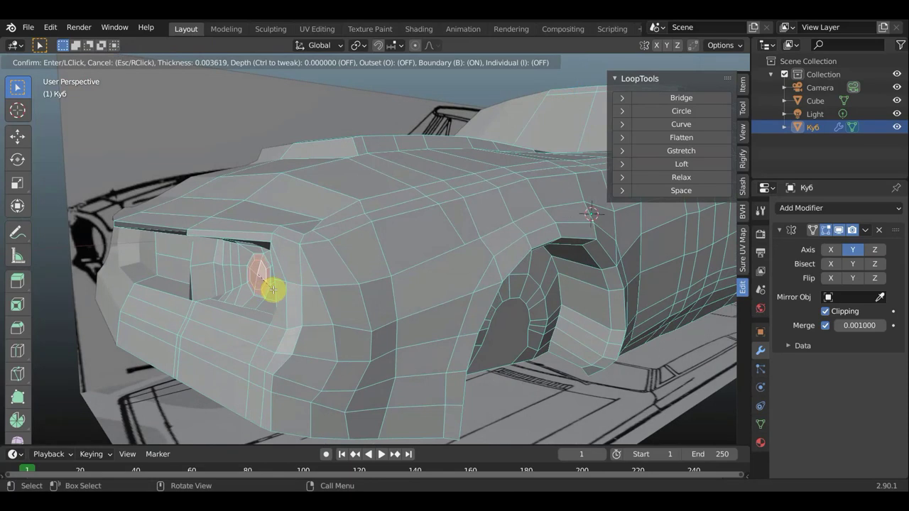
# Confirm the inset on the round lamp face and move the inset face into position.
pyautogui.click(273, 290)
pyautogui.press('g')
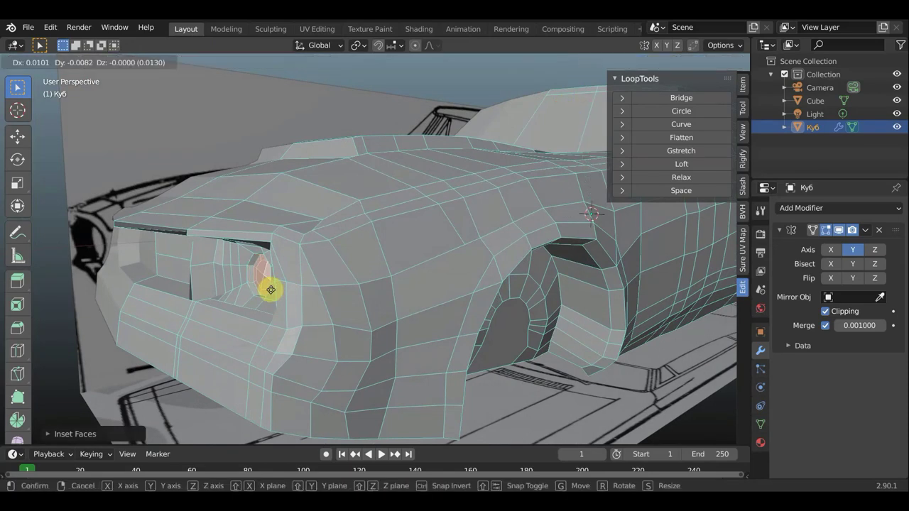
pyautogui.click(281, 288)
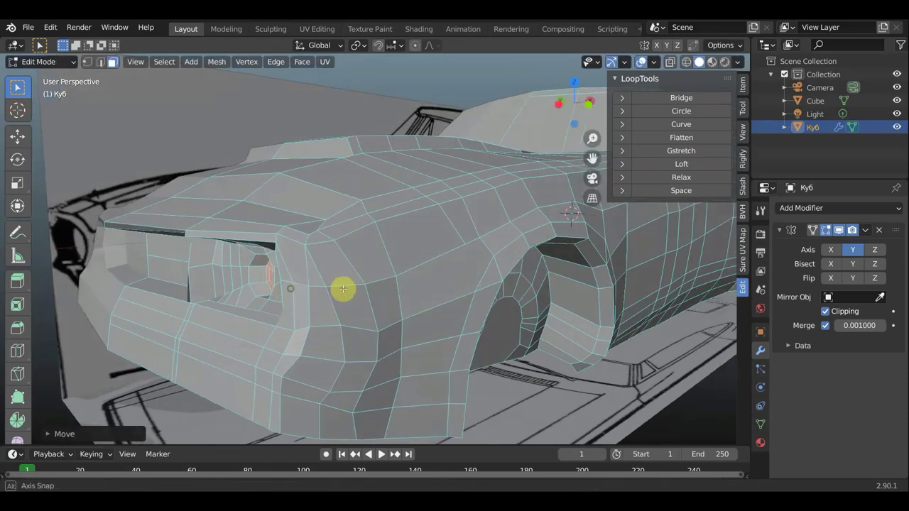
# Zoom in close and nudge the lamp faces again to shape the octagonal opening.
pyautogui.scroll(5, 343, 289)
pyautogui.moveTo(371, 280); pyautogui.dragTo(388, 278, button='middle')
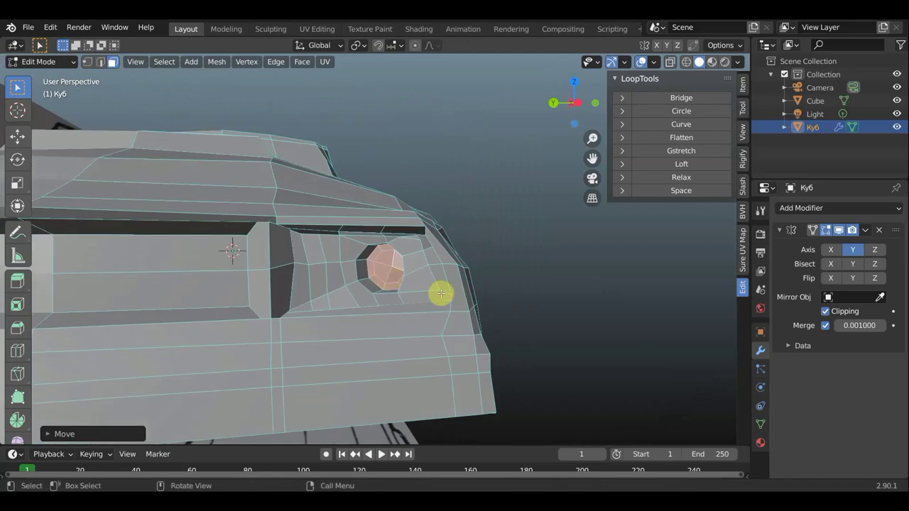
pyautogui.press('g')
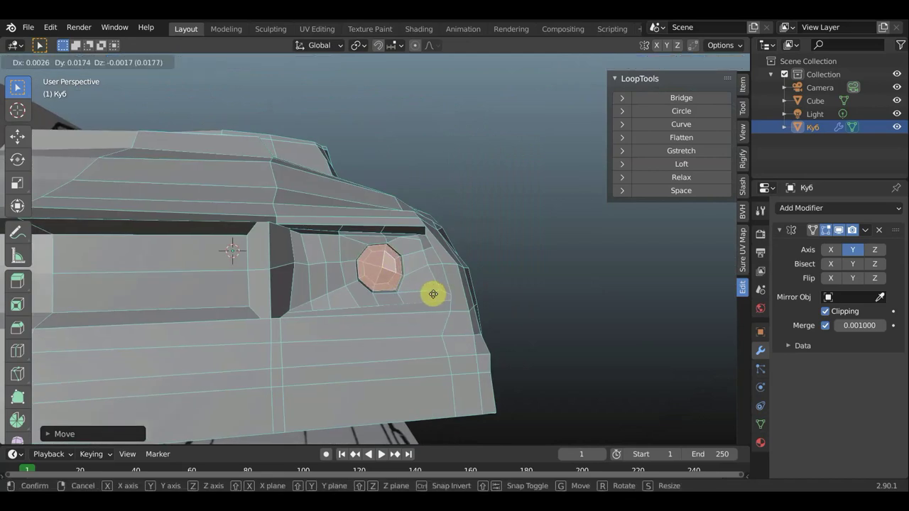
pyautogui.click(432, 293)
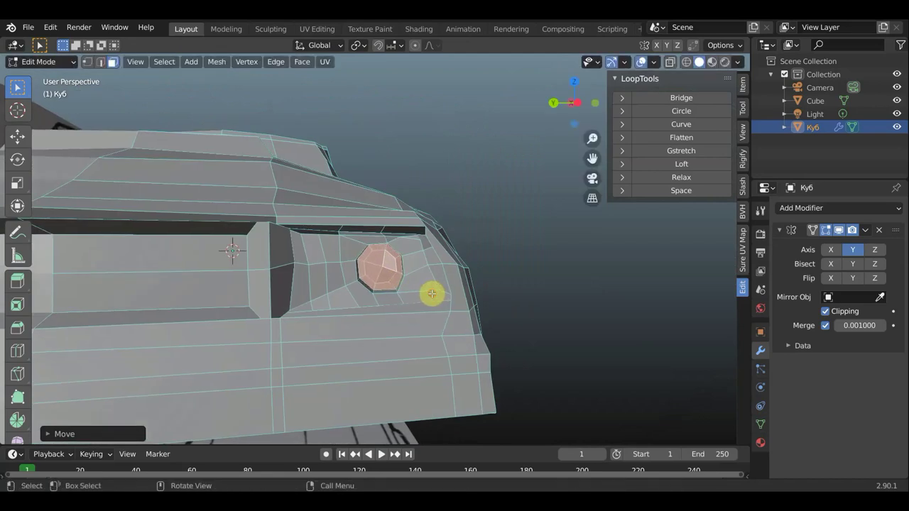
pyautogui.press('g')
pyautogui.rightClick(430, 296)
pyautogui.moveTo(430, 296)
pyautogui.mouseDown(button='middle')
pyautogui.moveTo(380, 299)
pyautogui.moveTo(450, 296)
pyautogui.moveTo(391, 298)
pyautogui.moveTo(377, 296)
pyautogui.moveTo(398, 294)
pyautogui.moveTo(363, 288)
pyautogui.mouseUp(button='middle')
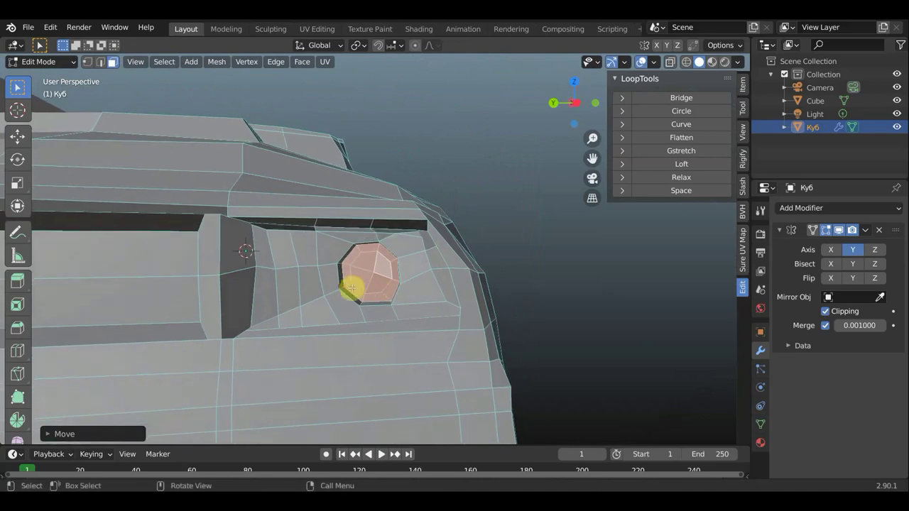
# Switch to vertex selection and nudge four vertices beside the lamp ring.
pyautogui.click(348, 287)
pyautogui.click(90, 64)
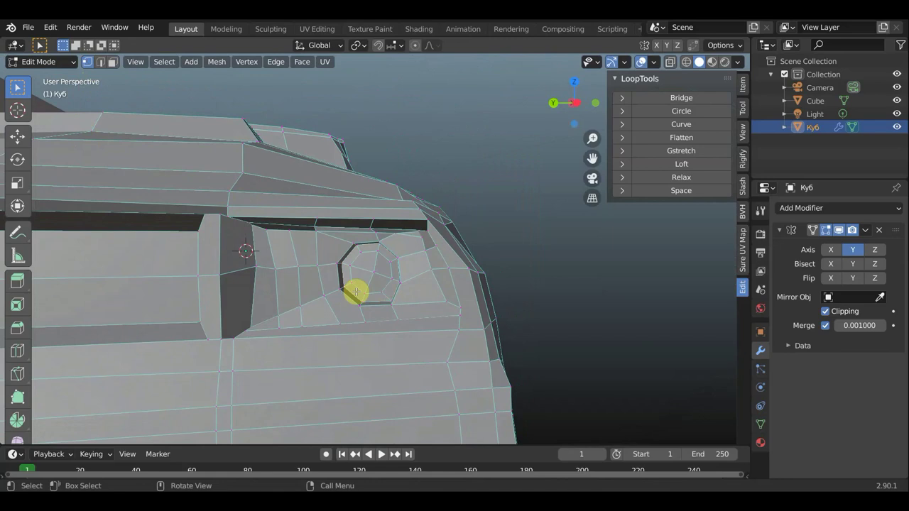
pyautogui.press('g')
pyautogui.click(367, 288)
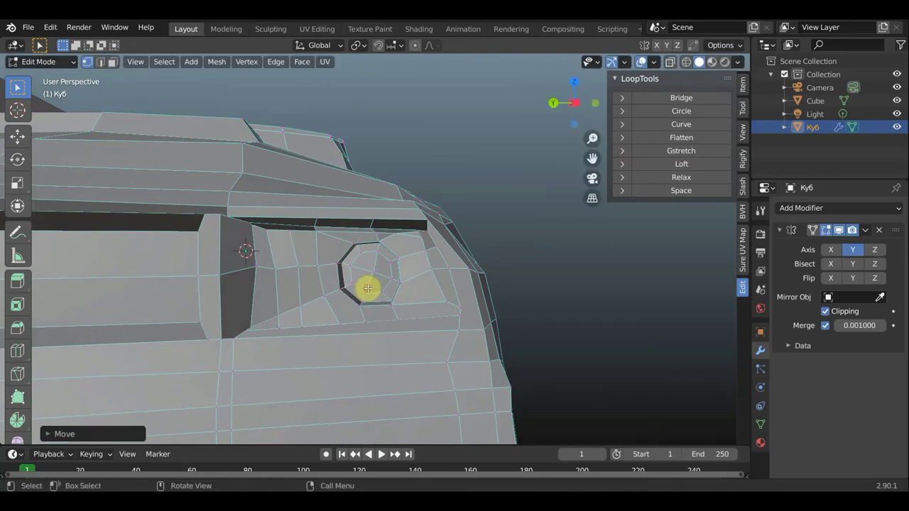
pyautogui.press('g')
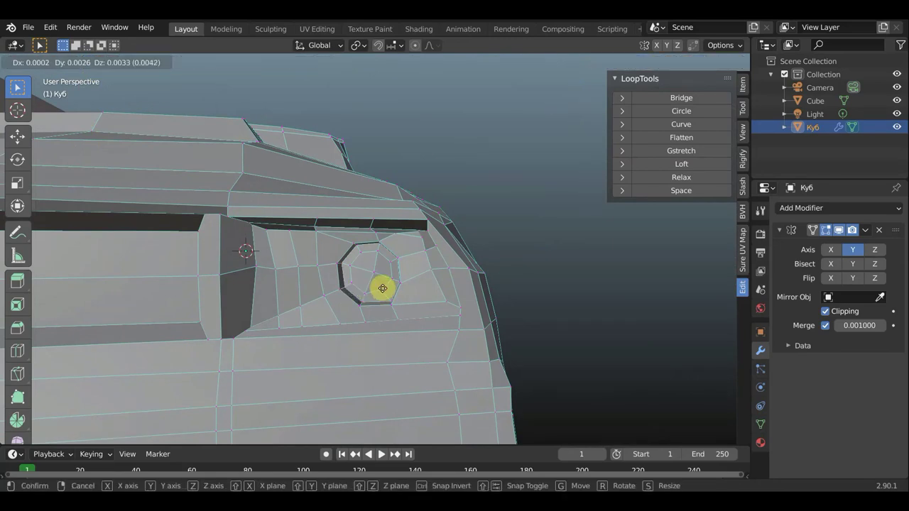
pyautogui.click(393, 301)
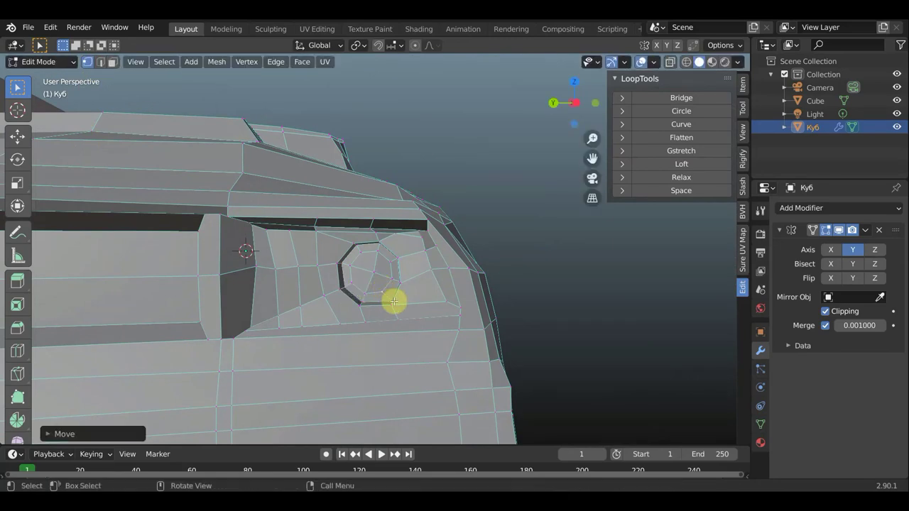
pyautogui.press('g')
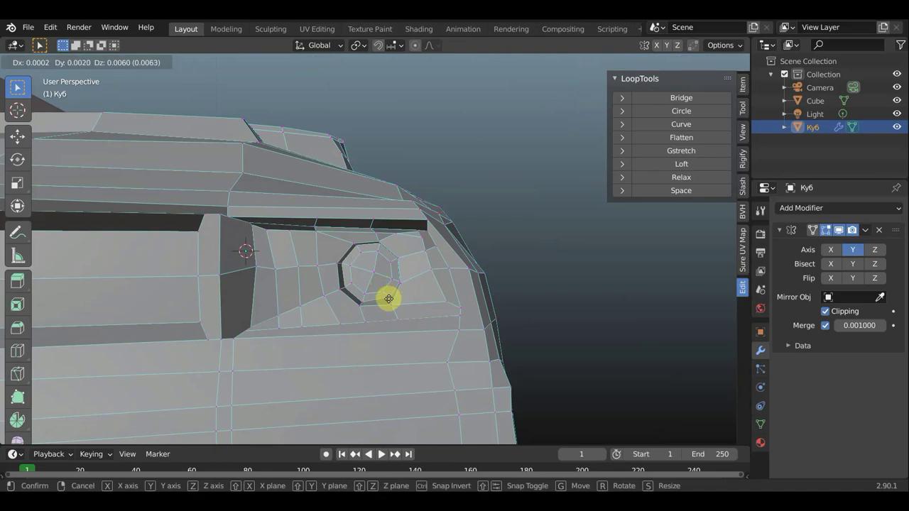
pyautogui.click(387, 299)
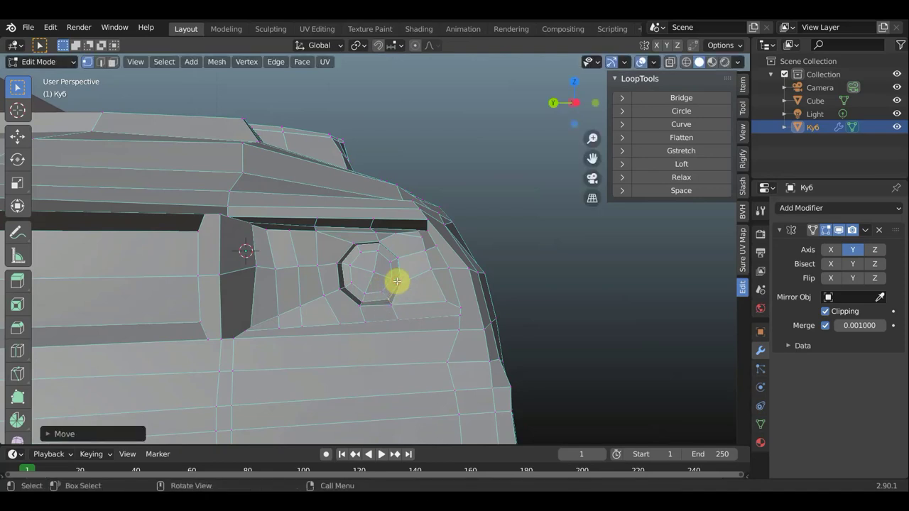
pyautogui.press('g')
pyautogui.click(394, 274)
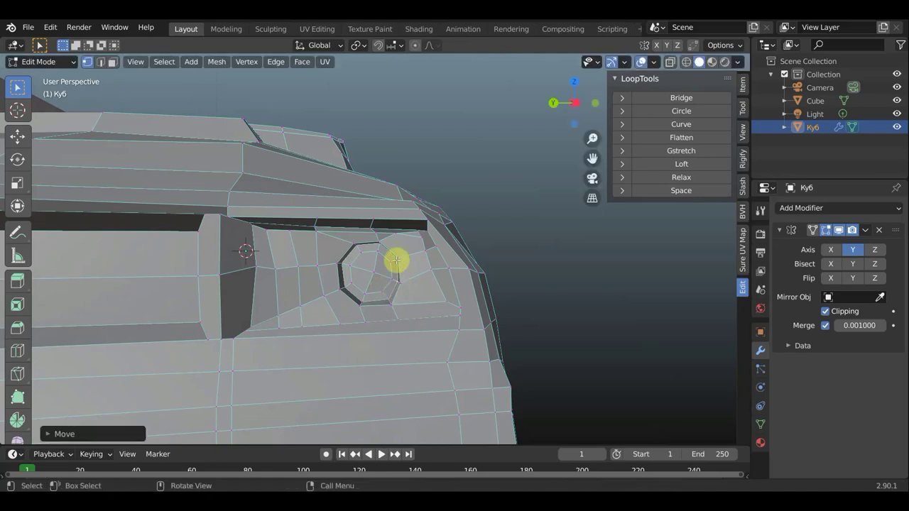
# Move the vertices above, right of and below the light opening to even the flow.
pyautogui.press('g')
pyautogui.click(395, 261)
pyautogui.press('g')
pyautogui.click(386, 249)
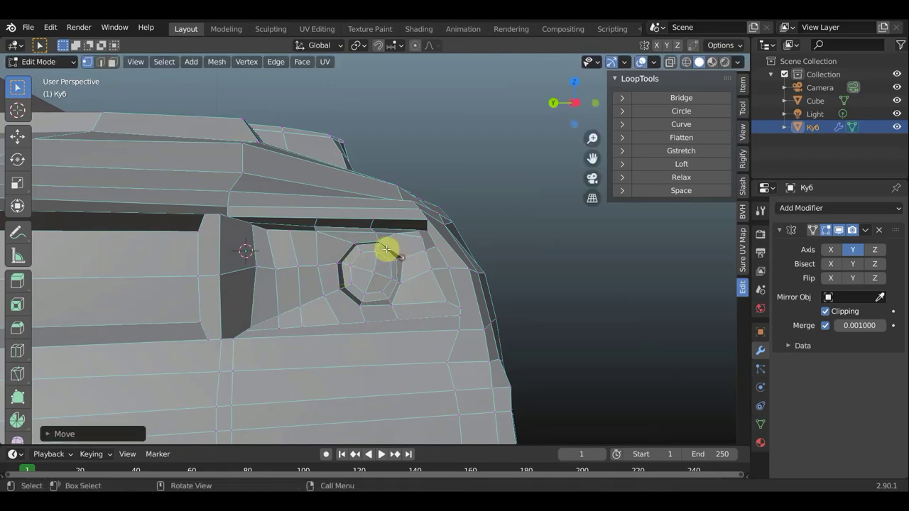
pyautogui.press('g')
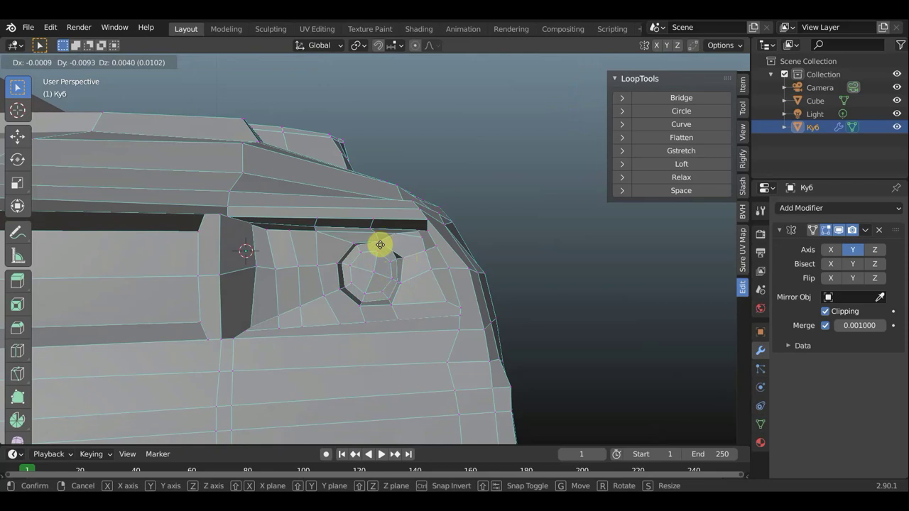
pyautogui.click(381, 246)
pyautogui.press('g')
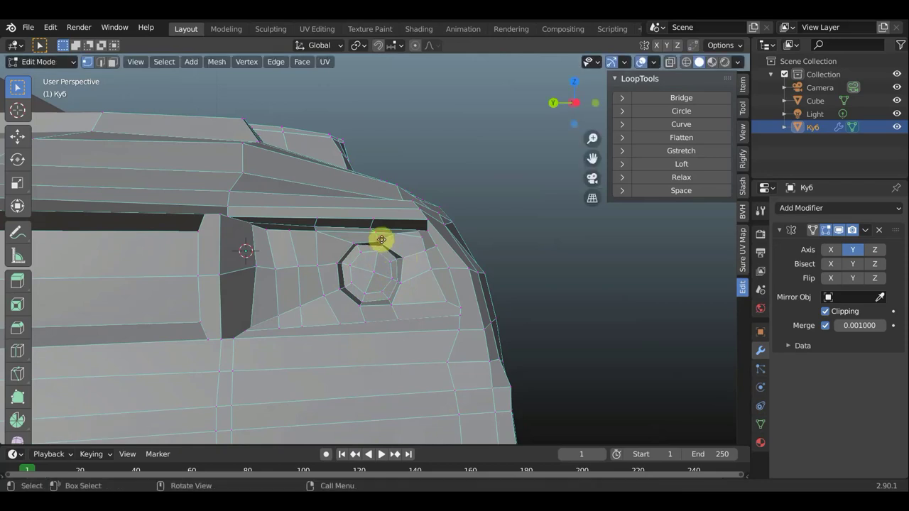
pyautogui.click(383, 239)
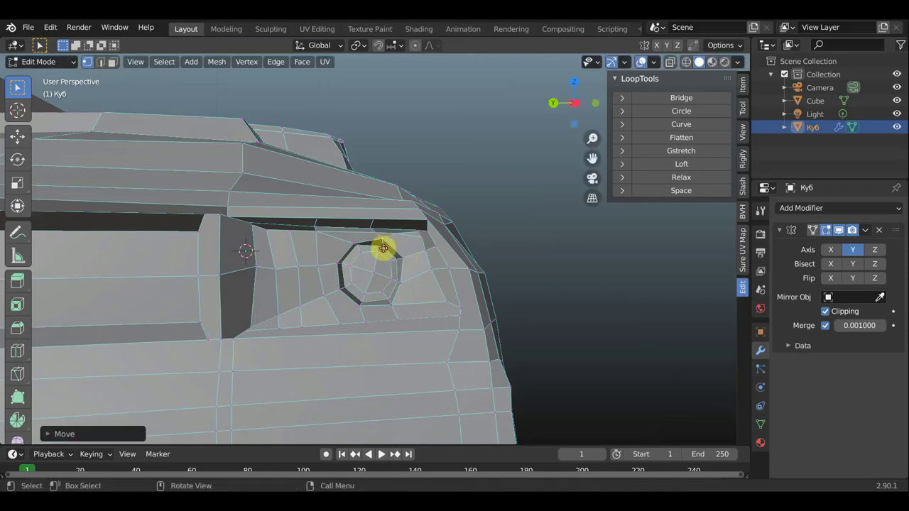
pyautogui.press('g')
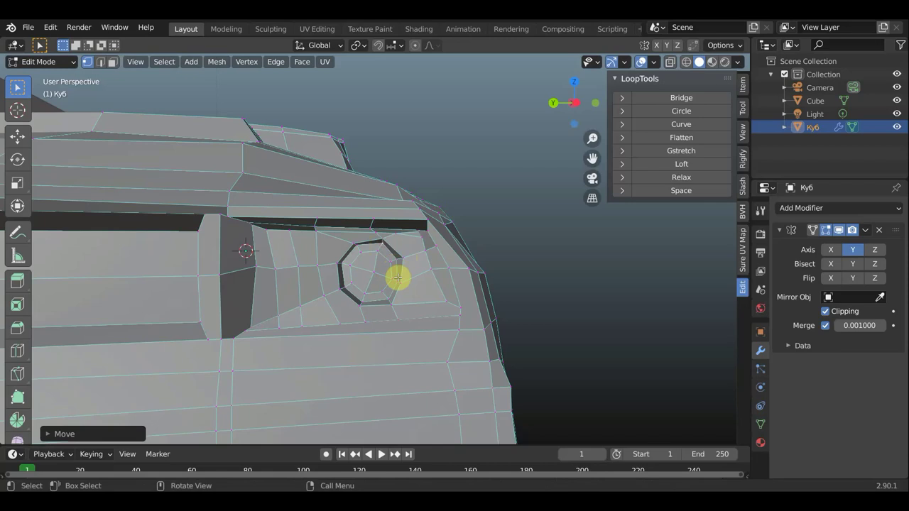
pyautogui.press('g')
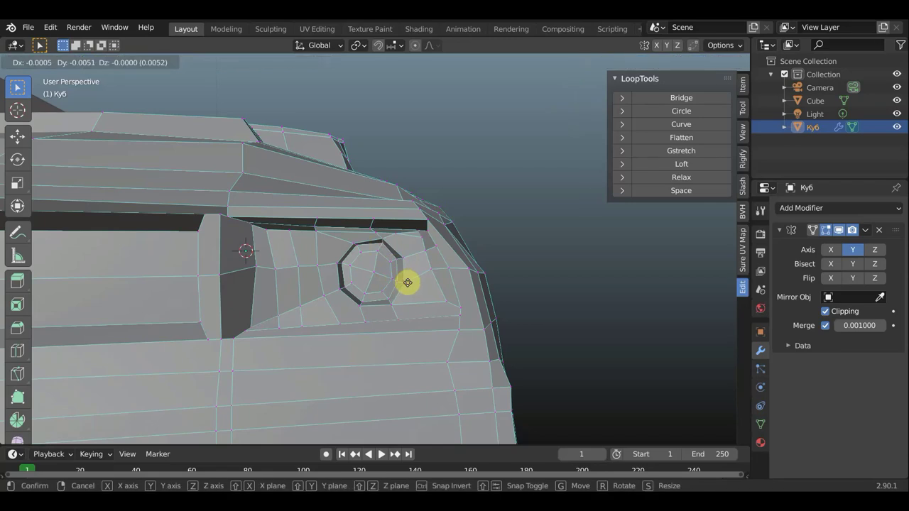
pyautogui.click(406, 281)
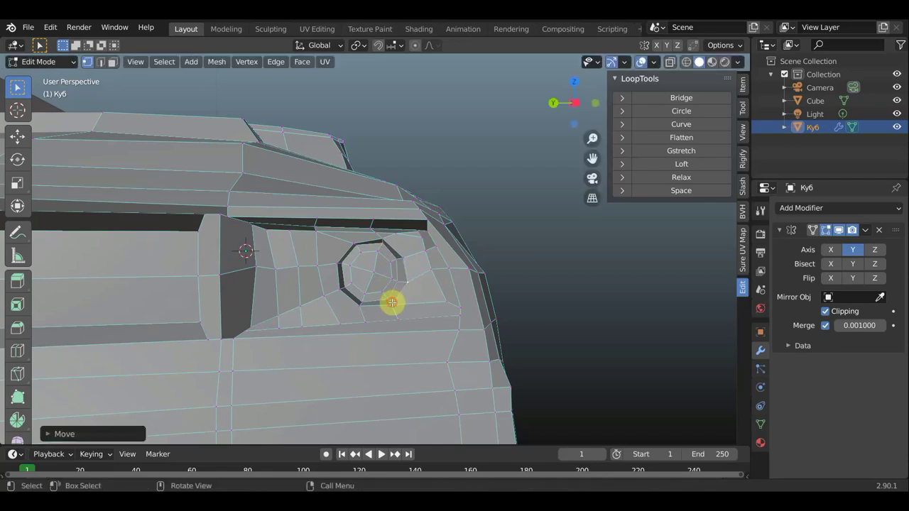
pyautogui.press('g')
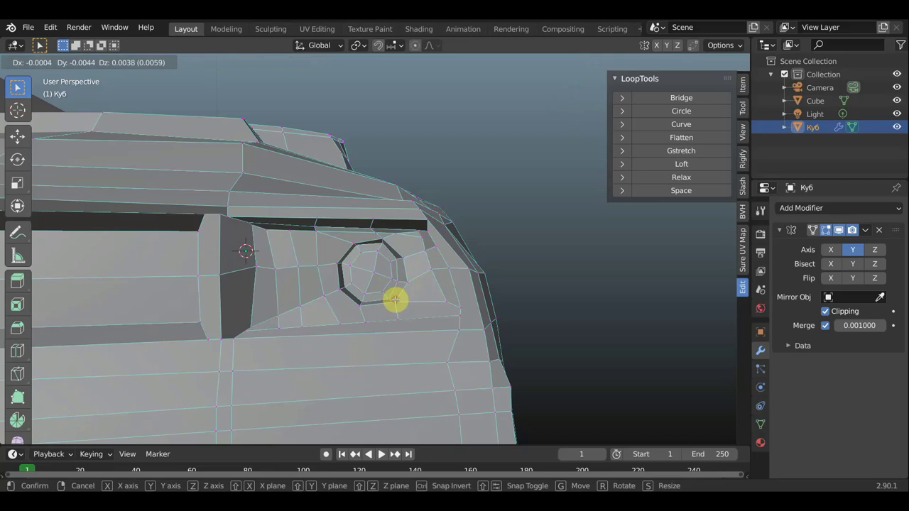
pyautogui.click(396, 300)
# Move the vertex beside the light recess twice, ending slightly higher.
pyautogui.scroll(-5, 397, 302)
pyautogui.moveTo(391, 302); pyautogui.dragTo(352, 314, button='middle')
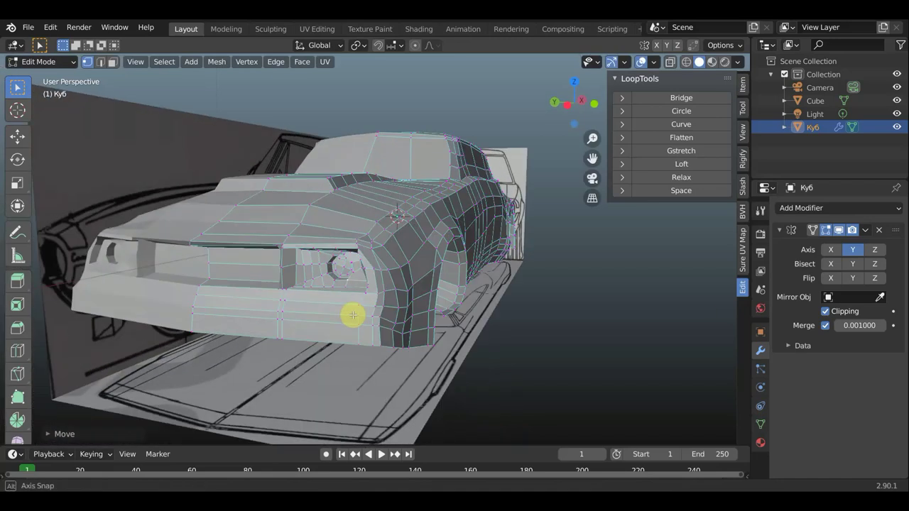
pyautogui.scroll(4, 353, 314)
pyautogui.moveTo(446, 304)
pyautogui.mouseDown(button='middle')
pyautogui.moveTo(471, 308)
pyautogui.moveTo(389, 309)
pyautogui.mouseUp(button='middle')
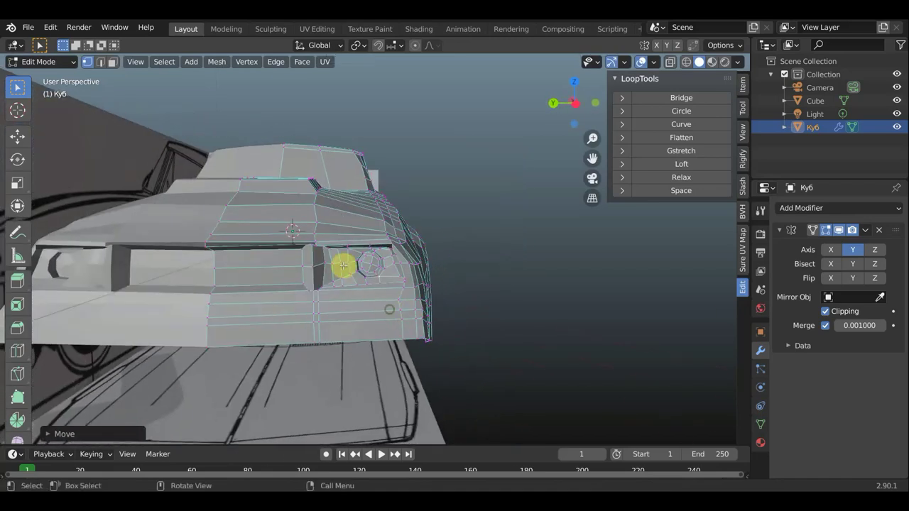
pyautogui.scroll(2, 338, 263)
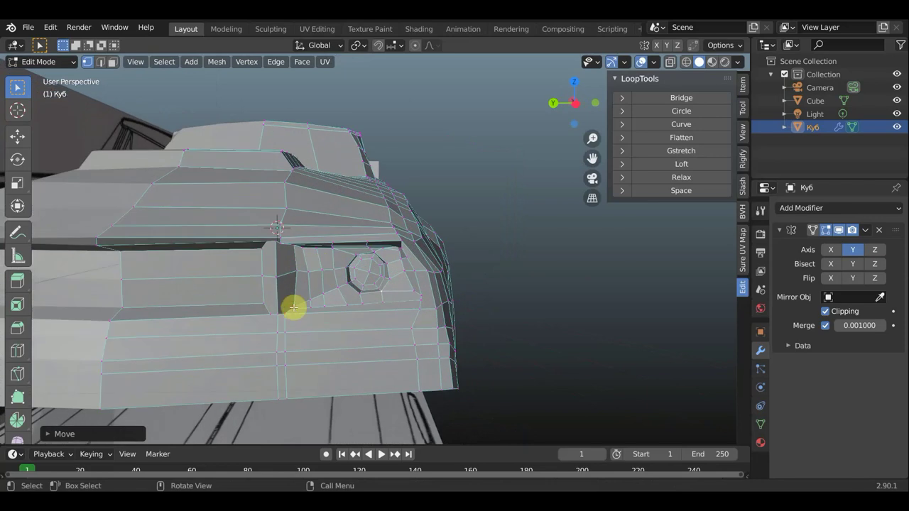
pyautogui.press('g')
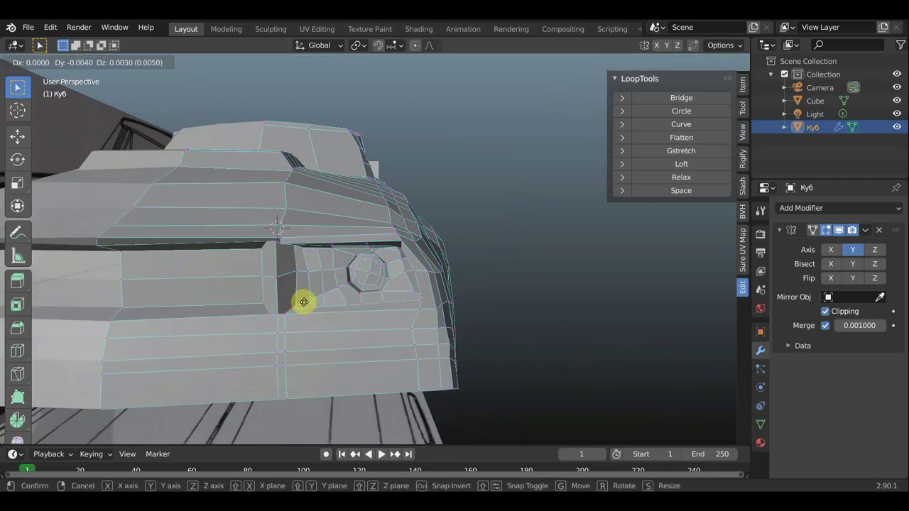
pyautogui.click(305, 300)
pyautogui.press('g')
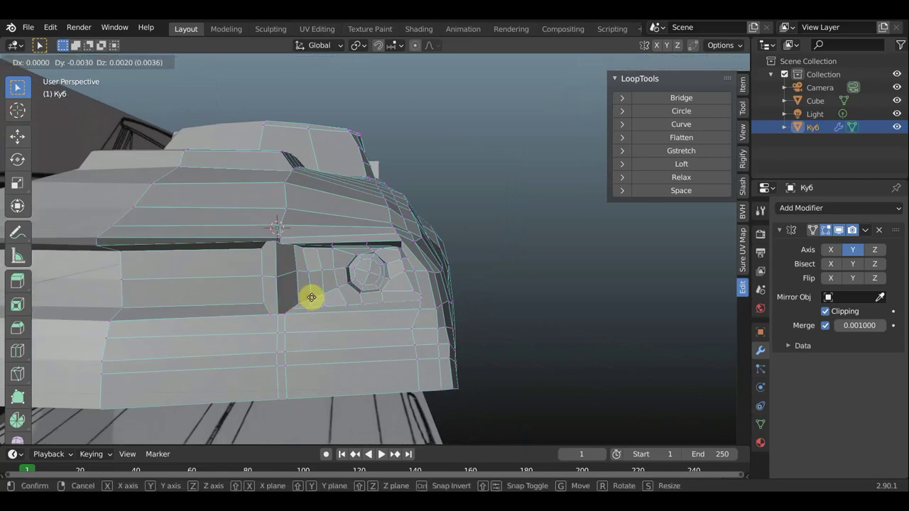
pyautogui.click(309, 274)
# Shift two vertices at the recess's inner edge, then change to face selection.
pyautogui.moveTo(314, 274)
pyautogui.mouseDown(button='middle')
pyautogui.moveTo(340, 276)
pyautogui.moveTo(349, 293)
pyautogui.mouseUp(button='middle')
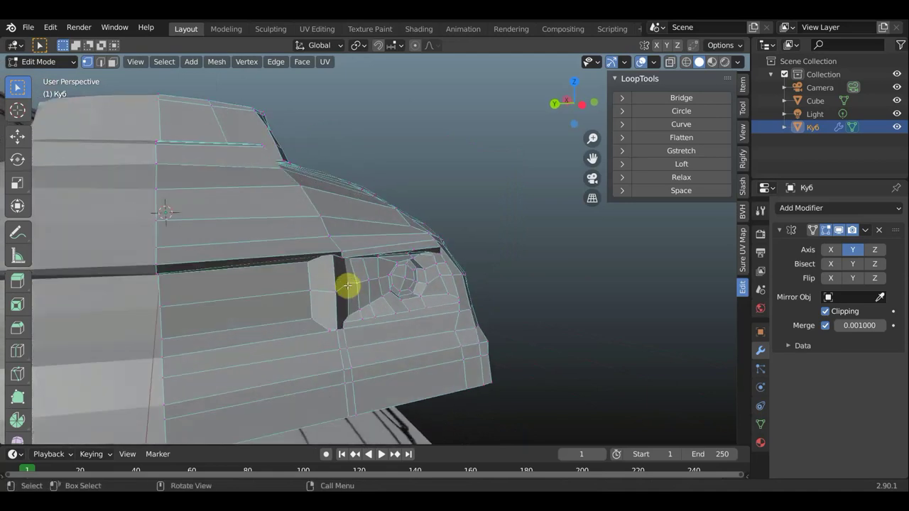
pyautogui.press('g')
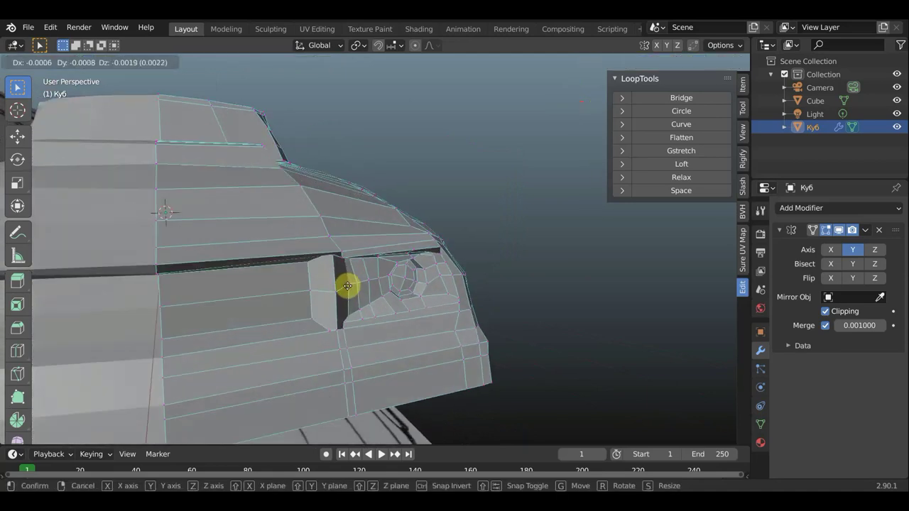
pyautogui.click(351, 307)
pyautogui.press('g')
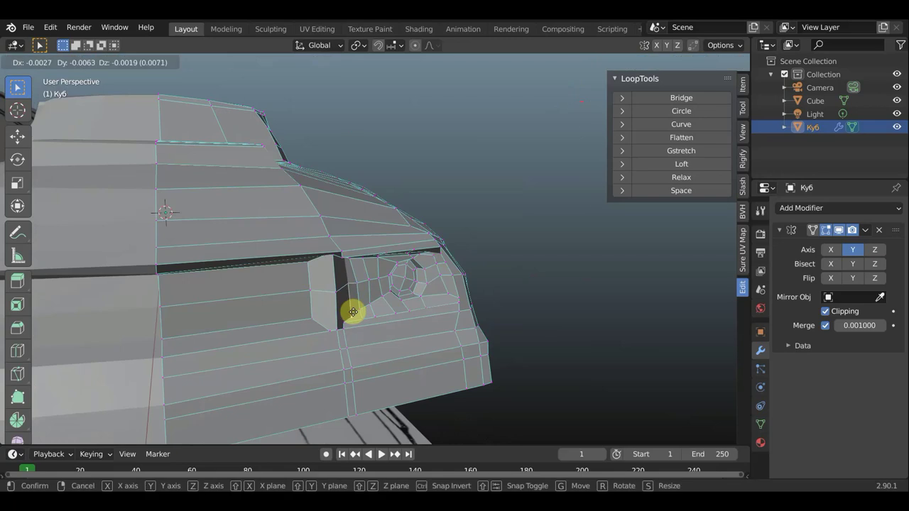
pyautogui.click(353, 310)
pyautogui.moveTo(348, 308)
pyautogui.mouseDown(button='middle')
pyautogui.moveTo(319, 306)
pyautogui.moveTo(280, 324)
pyautogui.moveTo(238, 320)
pyautogui.moveTo(261, 297)
pyautogui.moveTo(325, 294)
pyautogui.moveTo(308, 284)
pyautogui.moveTo(364, 301)
pyautogui.mouseUp(button='middle')
pyautogui.scroll(-3, 319, 304)
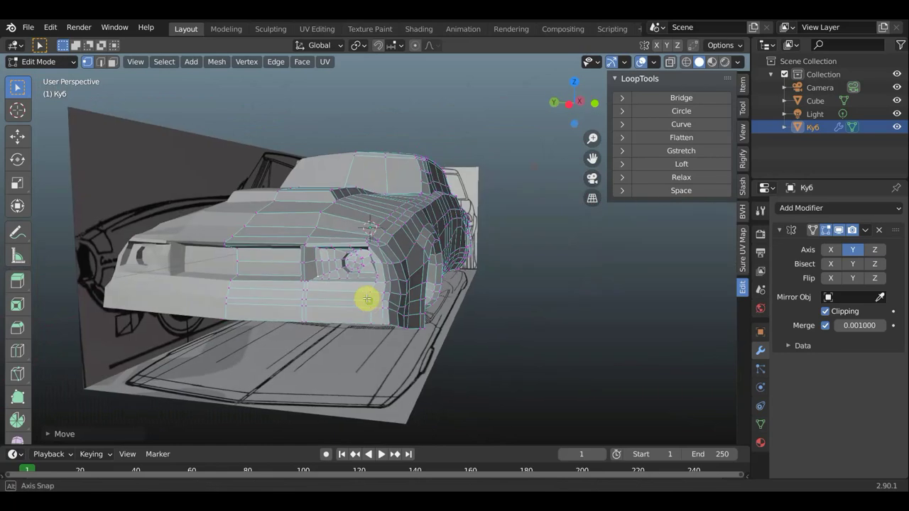
pyautogui.click(113, 62)
# Select the bumper strips, corner faces, side panel top face and face behind the wheel arch.
pyautogui.scroll(2, 227, 237)
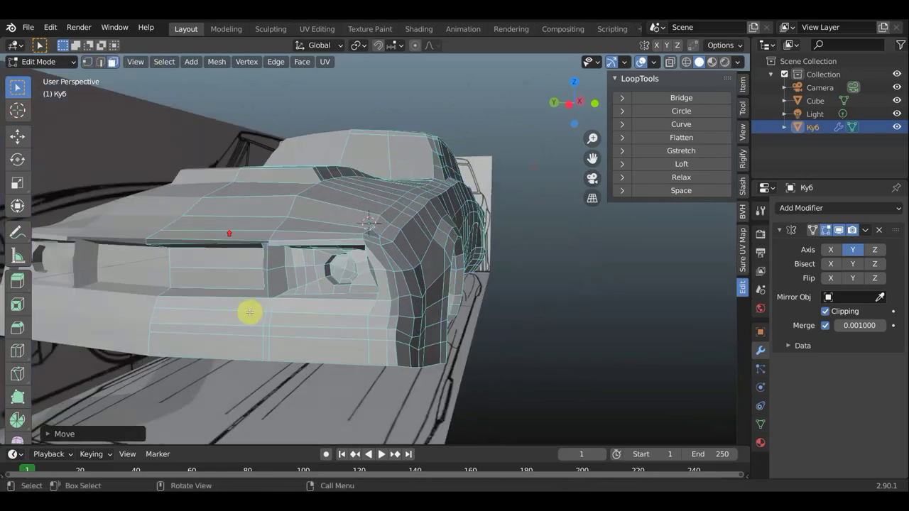
pyautogui.click(241, 324)
pyautogui.keyDown('shift'); pyautogui.click(238, 346); pyautogui.keyUp('shift')
pyautogui.keyDown('shift'); pyautogui.click(240, 338); pyautogui.keyUp('shift')
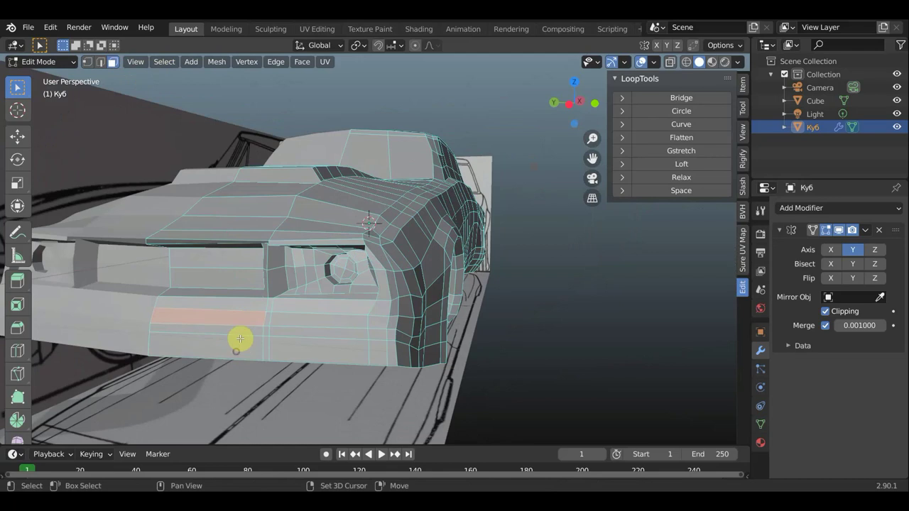
pyautogui.keyDown('shift'); pyautogui.click(238, 347); pyautogui.keyUp('shift')
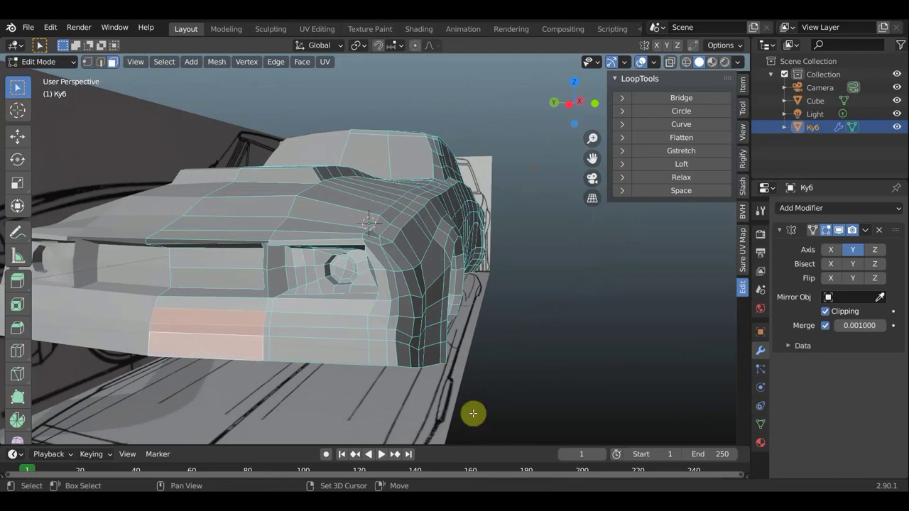
pyautogui.moveTo(480, 417)
pyautogui.keyDown('shift'); pyautogui.mouseDown()
pyautogui.moveTo(227, 333)
pyautogui.moveTo(290, 320)
pyautogui.mouseUp(); pyautogui.keyUp('shift')
pyautogui.moveTo(289, 320)
pyautogui.mouseDown(button='middle')
pyautogui.moveTo(257, 327)
pyautogui.moveTo(457, 349)
pyautogui.mouseUp(button='middle')
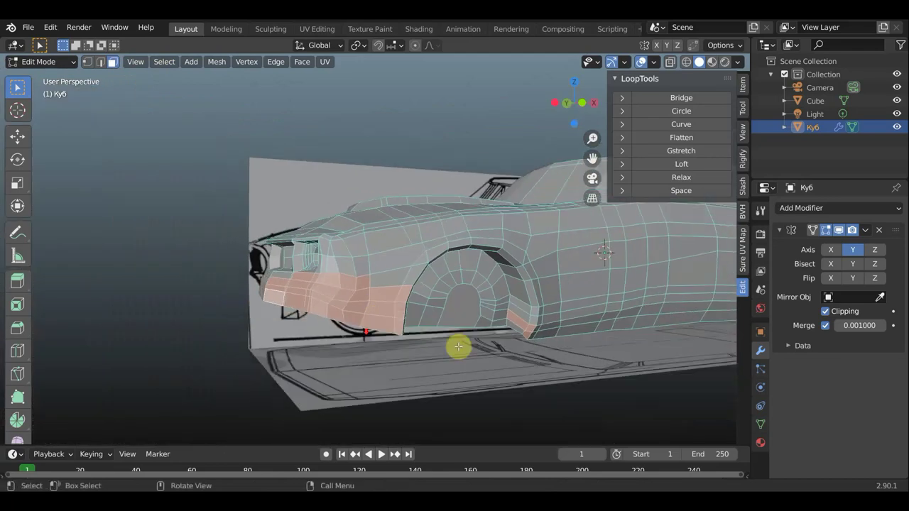
pyautogui.keyDown('shift'); pyautogui.click(526, 321); pyautogui.keyUp('shift')
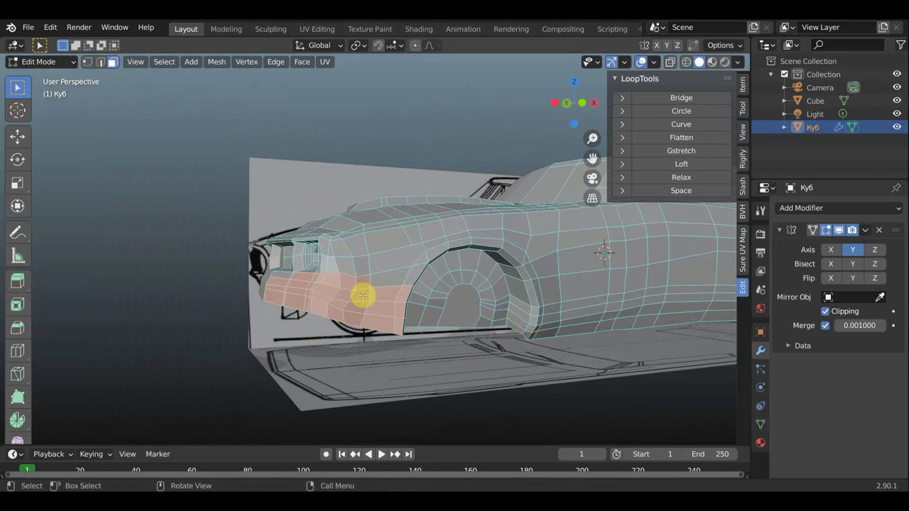
pyautogui.scroll(2, 379, 302)
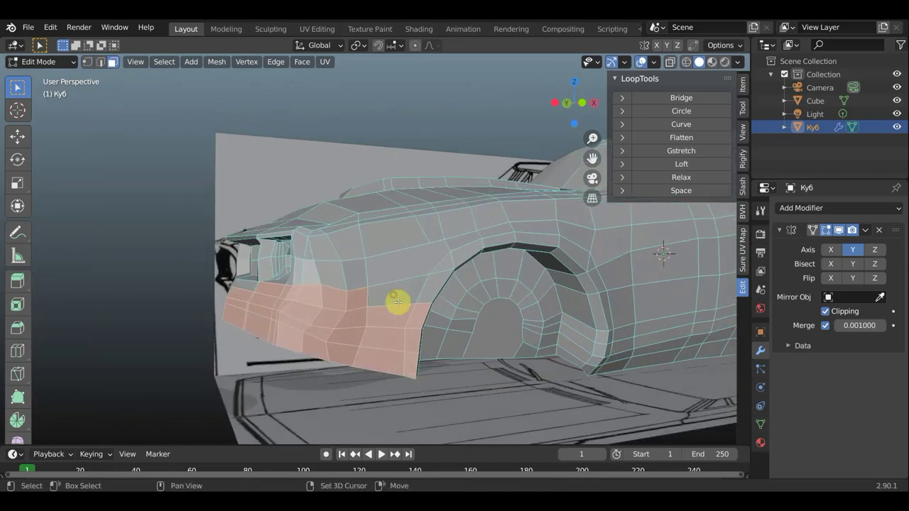
pyautogui.keyDown('shift'); pyautogui.click(398, 301); pyautogui.keyUp('shift')
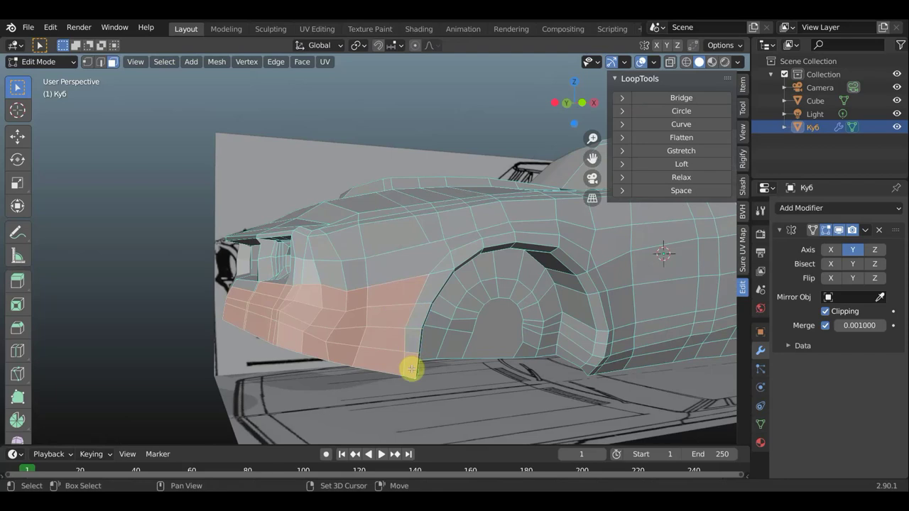
pyautogui.moveTo(355, 317)
pyautogui.mouseDown(button='middle')
pyautogui.moveTo(339, 321)
pyautogui.moveTo(359, 308)
pyautogui.mouseUp(button='middle')
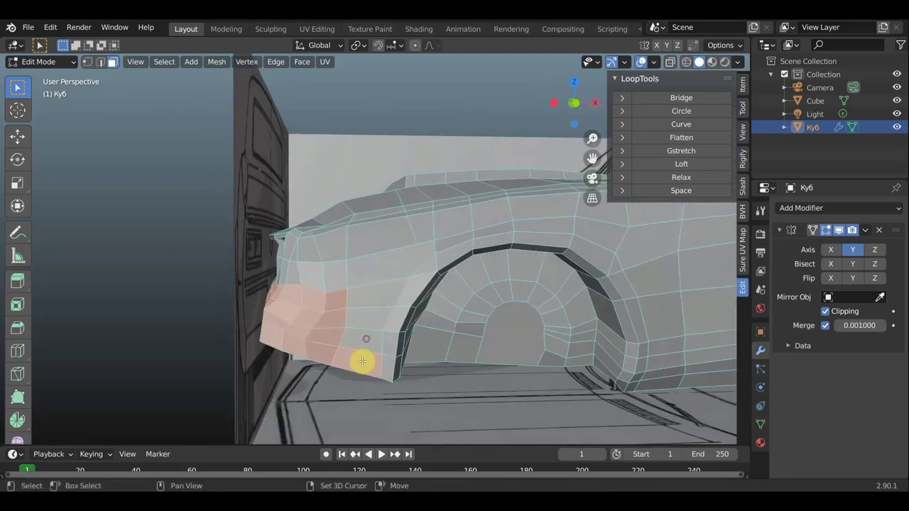
pyautogui.moveTo(360, 361)
pyautogui.mouseDown(button='middle')
pyautogui.moveTo(505, 379)
pyautogui.moveTo(426, 422)
pyautogui.moveTo(385, 428)
pyautogui.moveTo(411, 412)
pyautogui.mouseUp(button='middle')
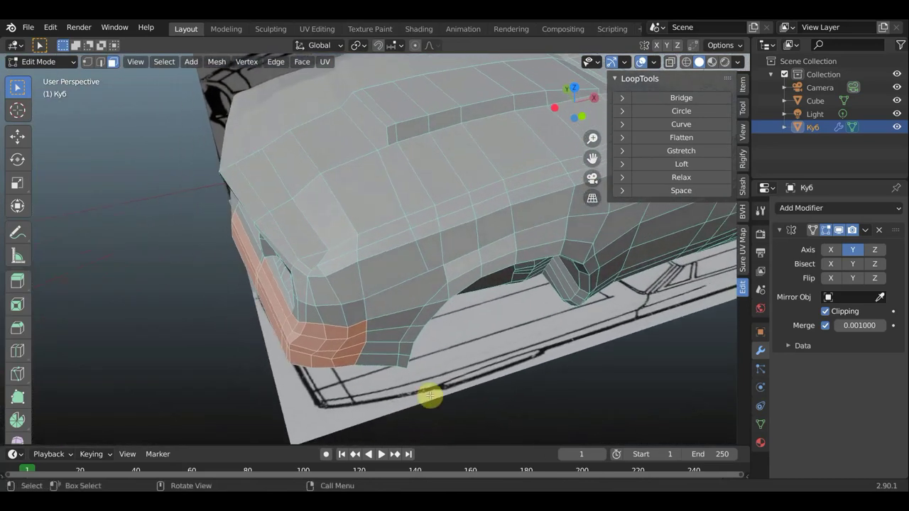
# Move the selected bumper faces and inset them.
pyautogui.press('g')
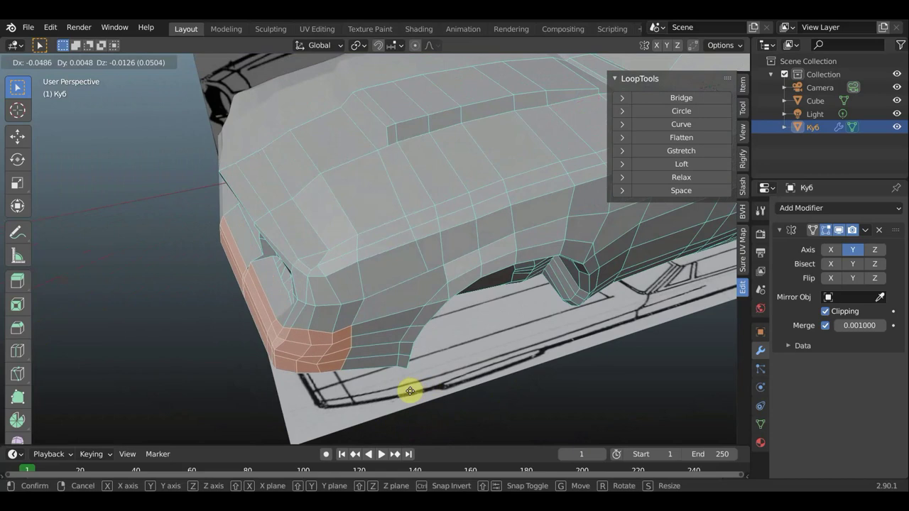
pyautogui.click(410, 391)
pyautogui.moveTo(471, 383); pyautogui.dragTo(542, 333, button='middle')
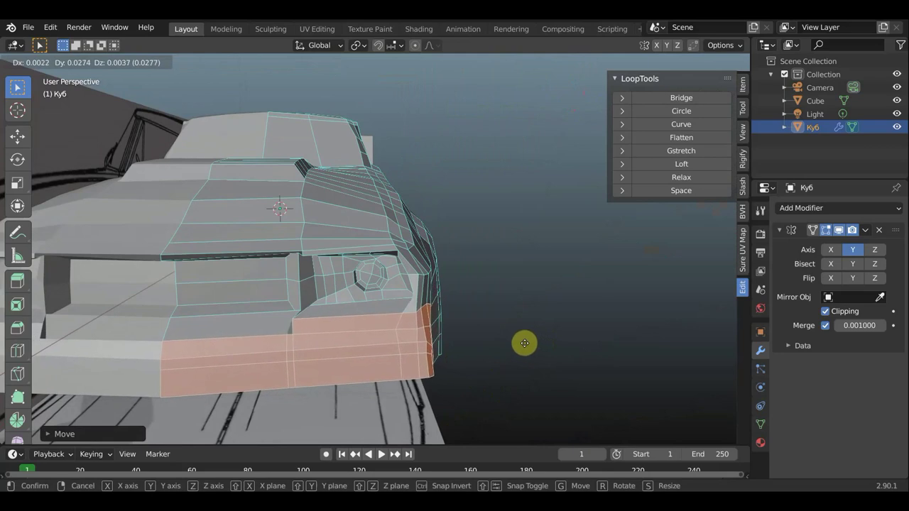
pyautogui.click(526, 344)
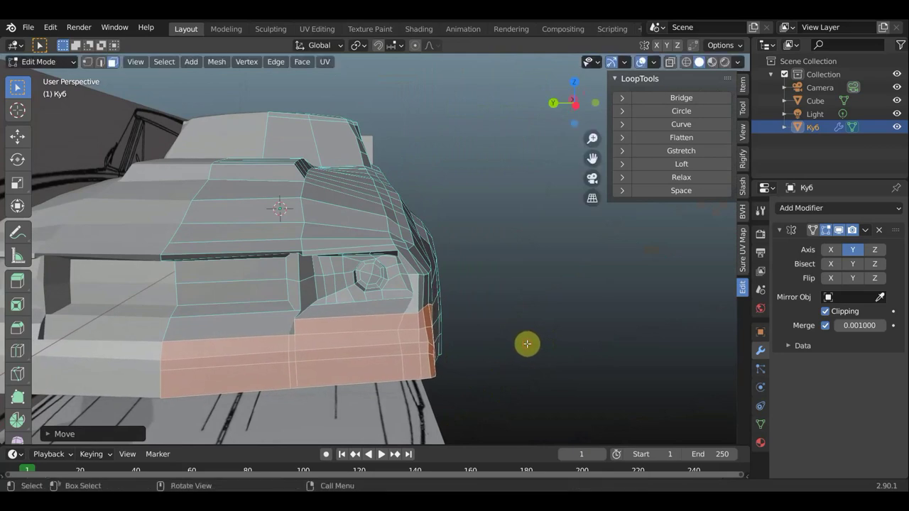
pyautogui.press('i')
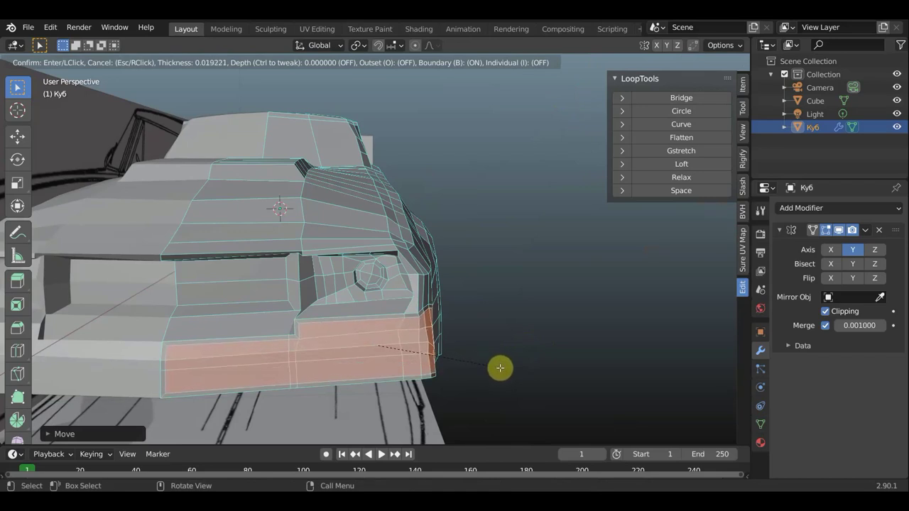
pyautogui.click(500, 368)
# Reposition the inset bumper faces and scale them down slightly.
pyautogui.press('g')
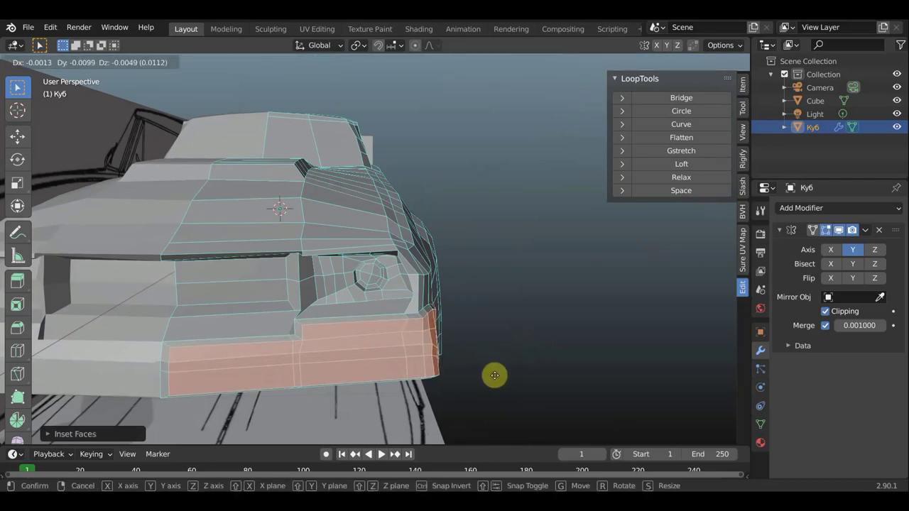
pyautogui.click(499, 376)
pyautogui.moveTo(500, 376)
pyautogui.mouseDown(button='middle')
pyautogui.moveTo(367, 345)
pyautogui.moveTo(362, 332)
pyautogui.moveTo(345, 357)
pyautogui.mouseUp(button='middle')
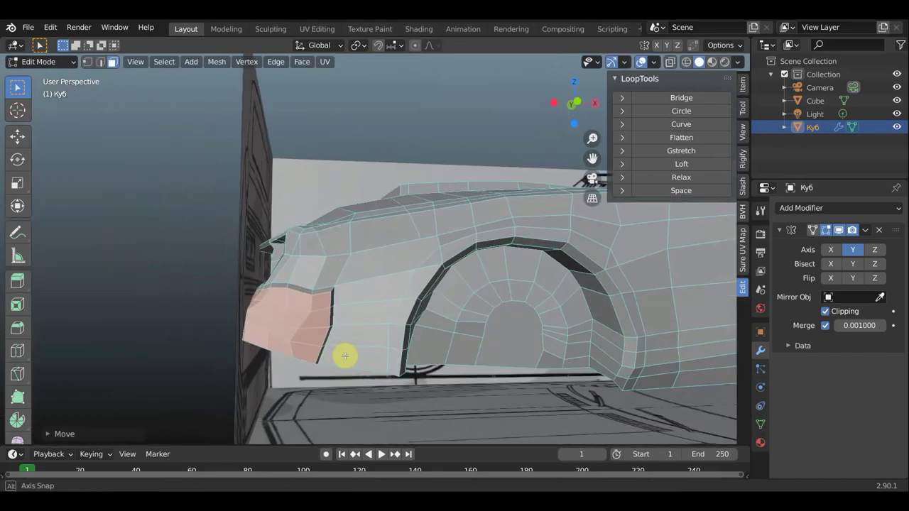
pyautogui.press('s')
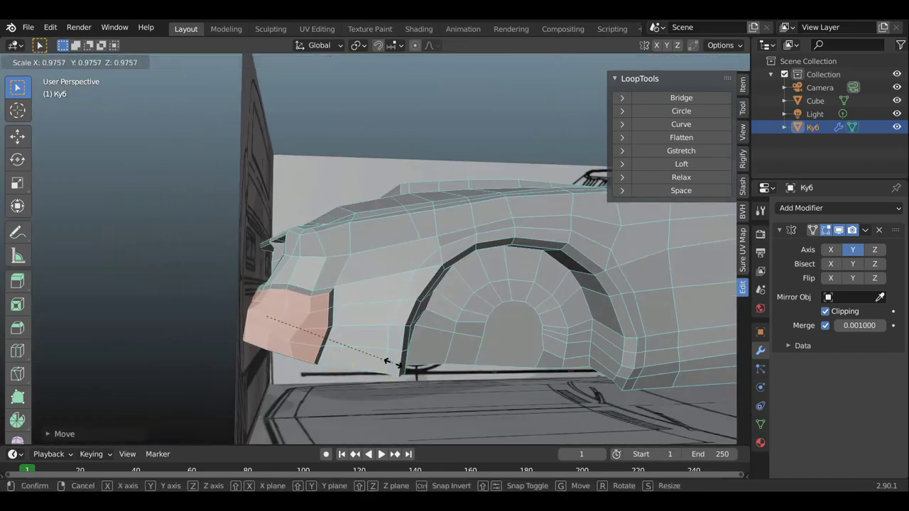
pyautogui.click(387, 362)
pyautogui.moveTo(387, 362)
pyautogui.mouseDown(button='middle')
pyautogui.moveTo(468, 377)
pyautogui.moveTo(542, 372)
pyautogui.mouseUp(button='middle')
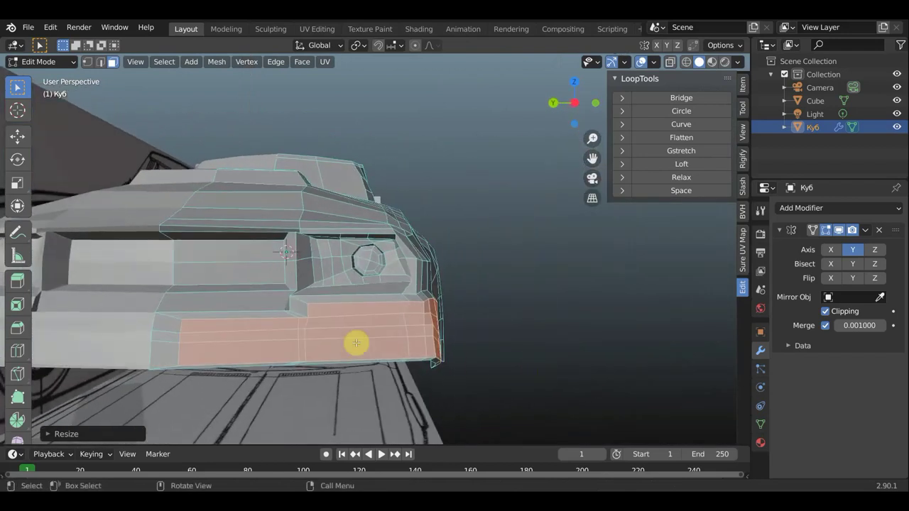
# Shift the bumper faces twice more and rotate them slightly along the nose.
pyautogui.press('g')
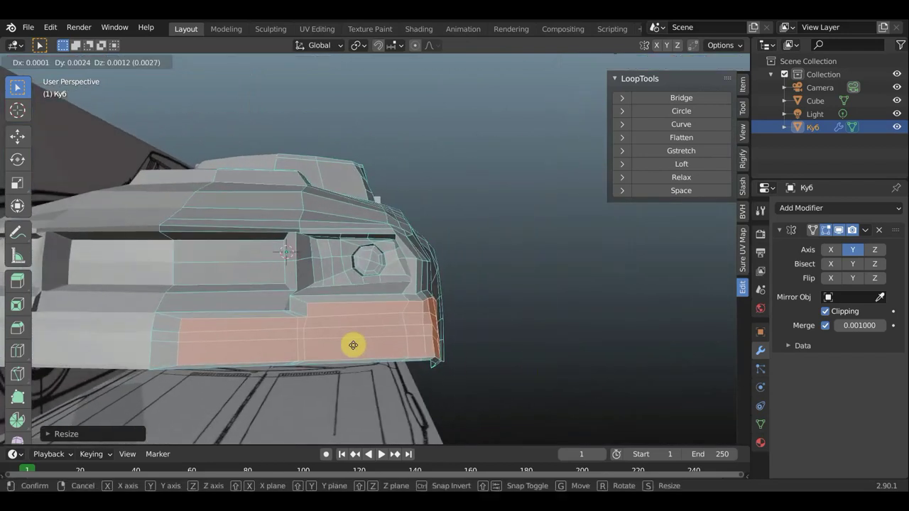
pyautogui.click(323, 363)
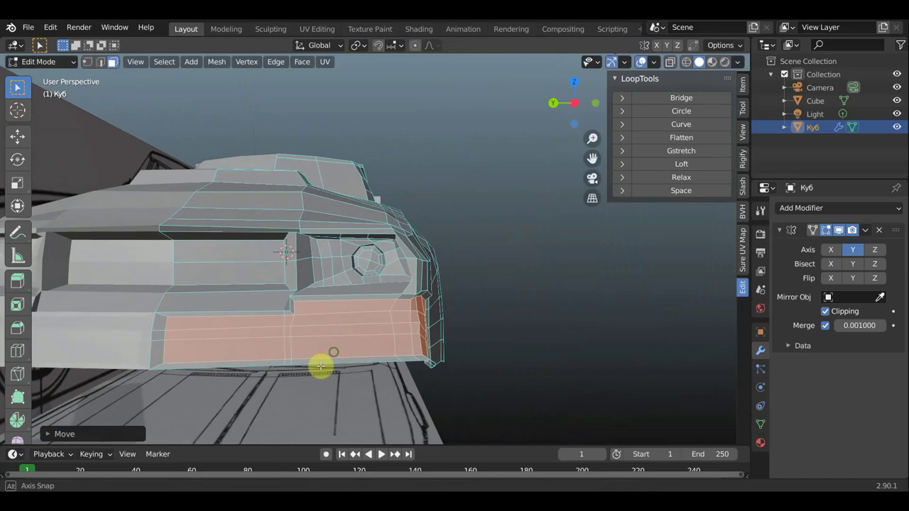
pyautogui.moveTo(320, 367)
pyautogui.mouseDown(button='middle')
pyautogui.moveTo(249, 428)
pyautogui.moveTo(256, 407)
pyautogui.mouseUp(button='middle')
pyautogui.press('g')
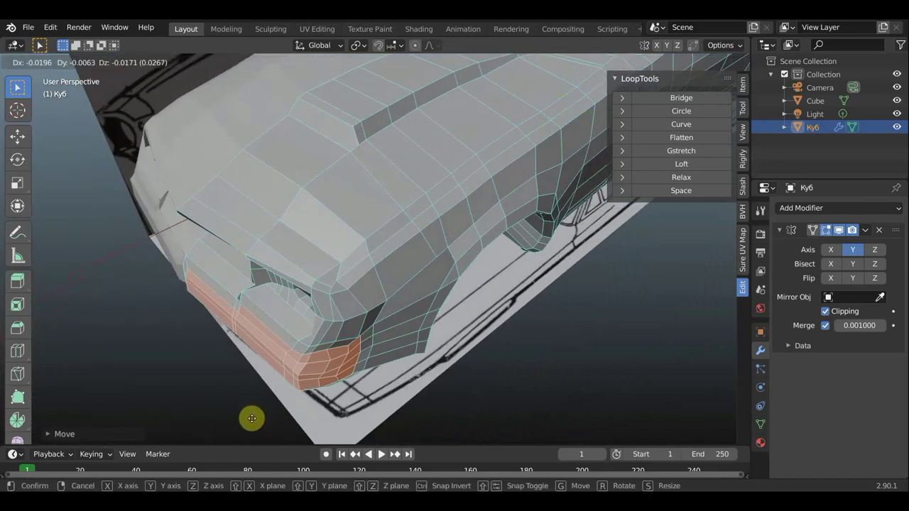
pyautogui.click(257, 416)
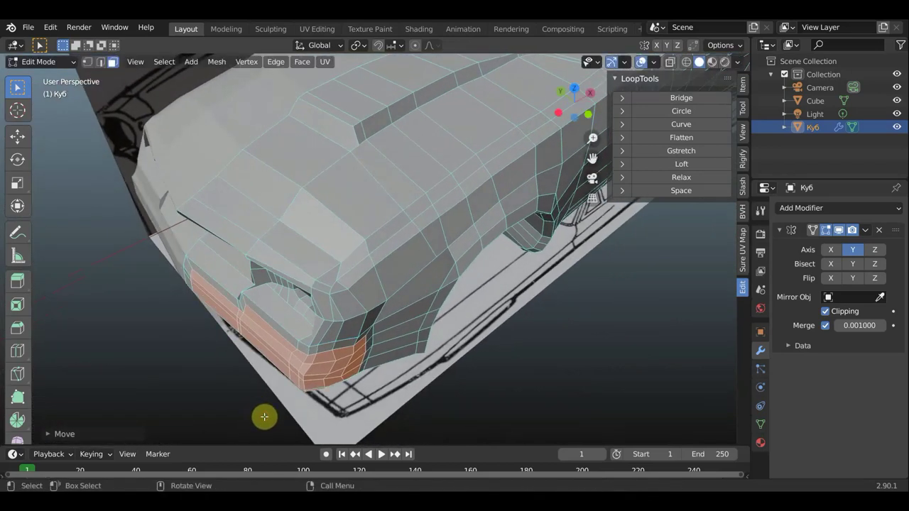
pyautogui.press('r')
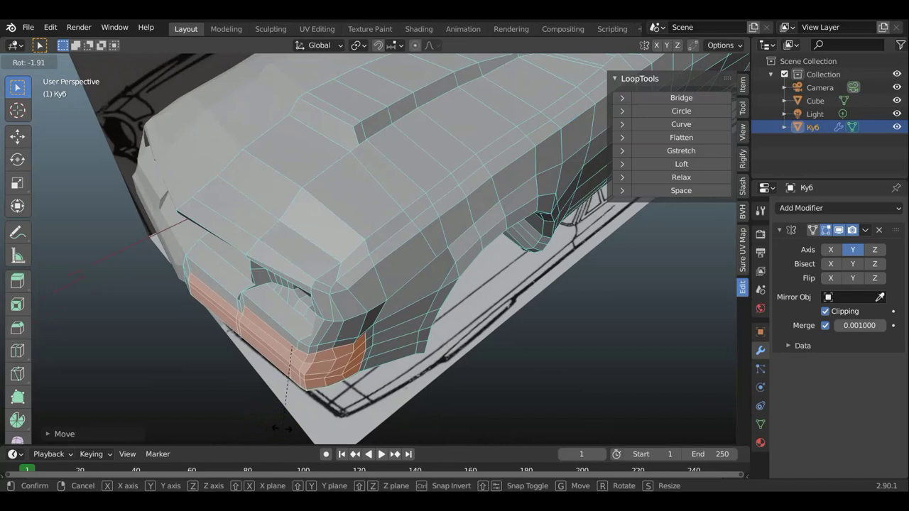
pyautogui.click(288, 423)
pyautogui.moveTo(290, 420); pyautogui.dragTo(370, 350, button='middle')
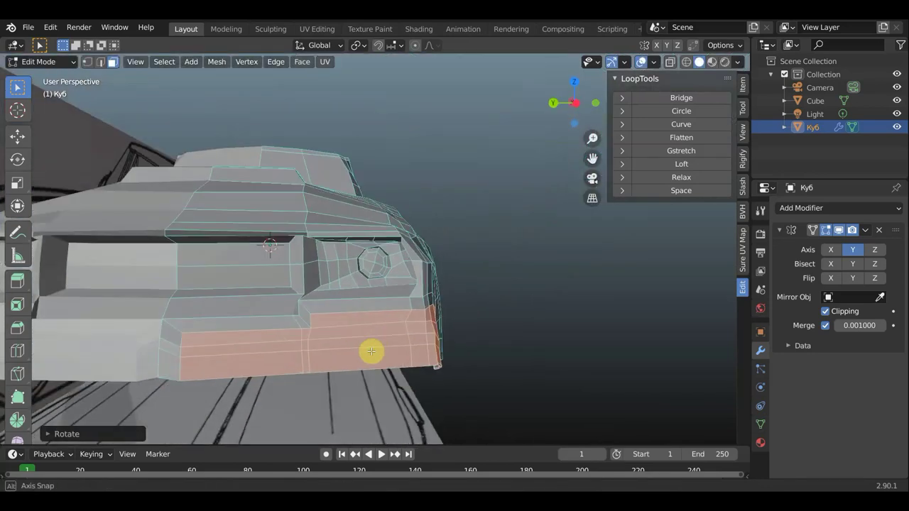
# Select only the small bumper end face, rotate it, and move it into place.
pyautogui.click(177, 357)
pyautogui.click(172, 341)
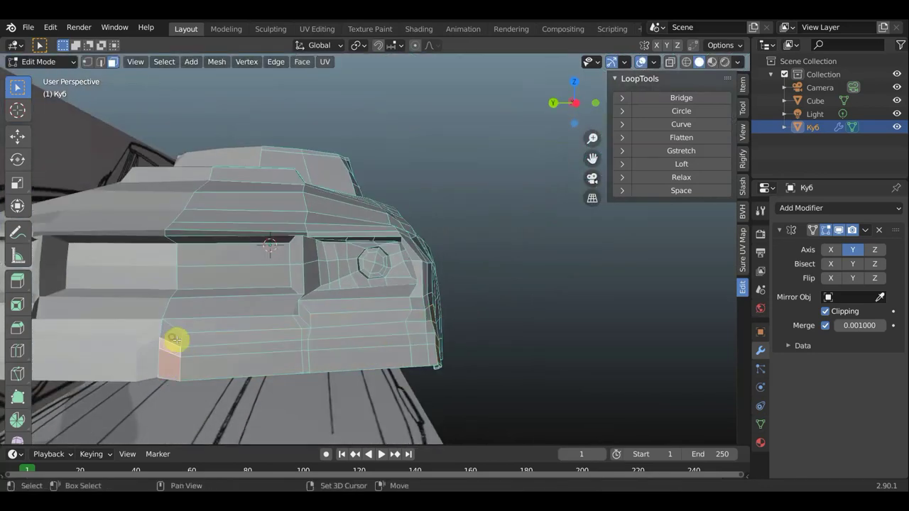
pyautogui.moveTo(175, 340)
pyautogui.mouseDown(button='middle')
pyautogui.moveTo(115, 367)
pyautogui.moveTo(75, 414)
pyautogui.moveTo(164, 374)
pyautogui.mouseUp(button='middle')
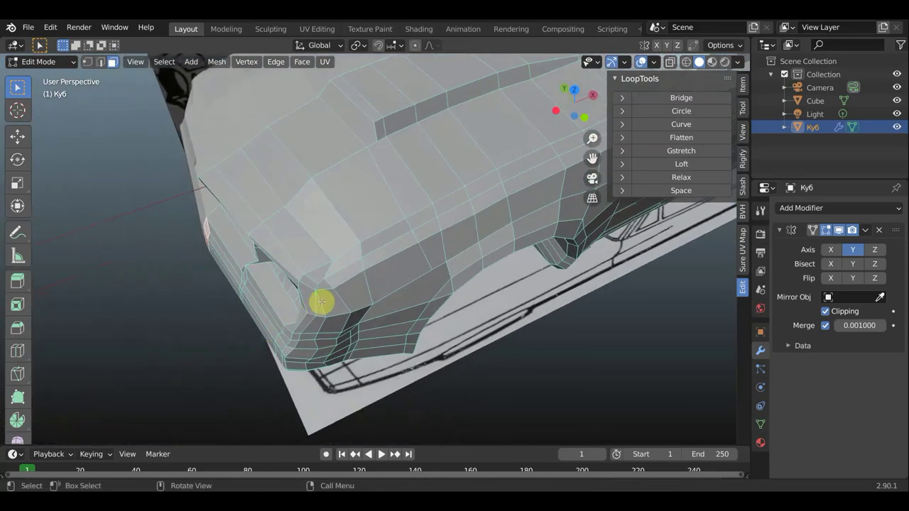
pyautogui.press('r')
pyautogui.click(319, 278)
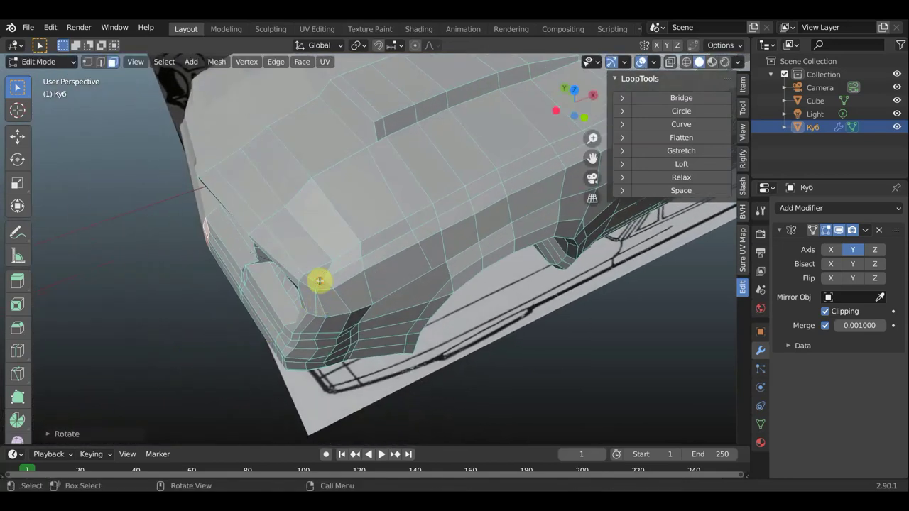
pyautogui.moveTo(318, 279); pyautogui.dragTo(313, 285)
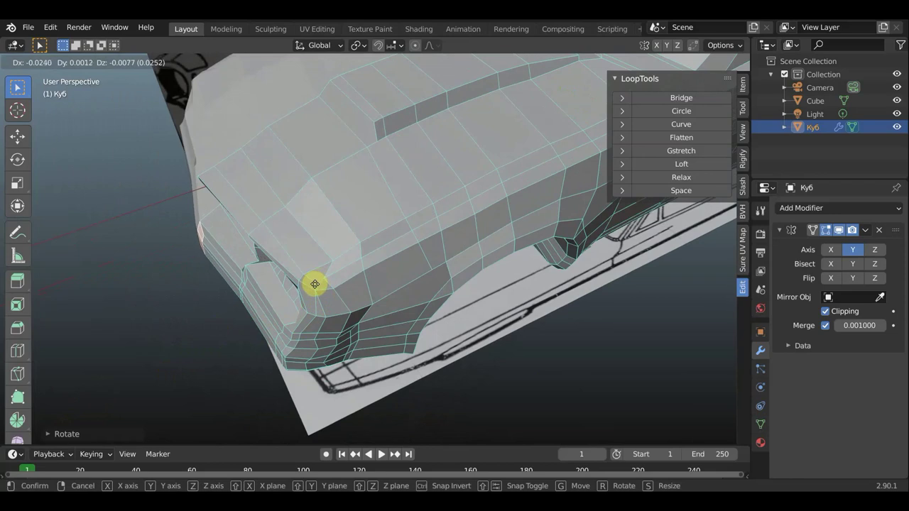
pyautogui.click(314, 284)
pyautogui.moveTo(314, 284)
pyautogui.mouseDown(button='middle')
pyautogui.moveTo(441, 225)
pyautogui.moveTo(432, 201)
pyautogui.moveTo(319, 290)
pyautogui.moveTo(282, 306)
pyautogui.moveTo(289, 275)
pyautogui.moveTo(276, 291)
pyautogui.moveTo(284, 325)
pyautogui.moveTo(251, 414)
pyautogui.moveTo(229, 413)
pyautogui.moveTo(224, 400)
pyautogui.moveTo(290, 345)
pyautogui.mouseUp(button='middle')
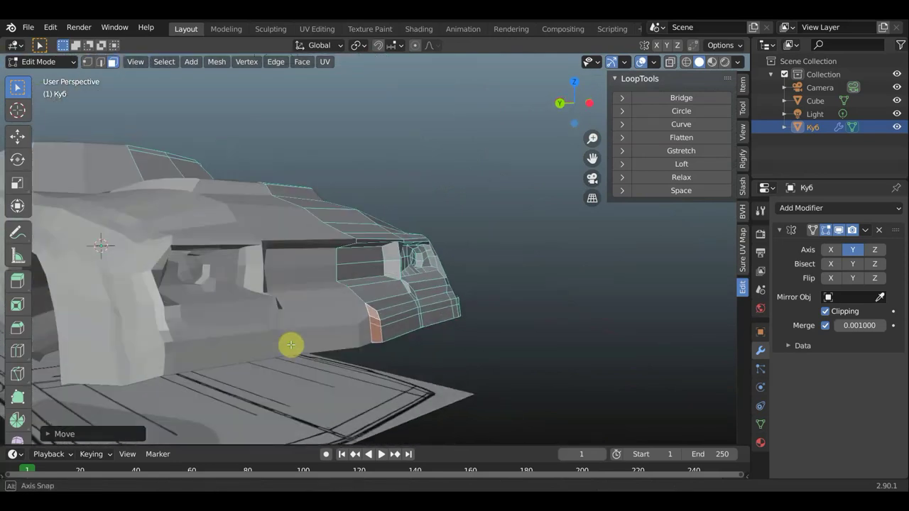
# In vertex mode, select a vertex path along the bumper edge and move it.
pyautogui.click(90, 59)
pyautogui.scroll(2, 237, 296)
pyautogui.scroll(1, 365, 369)
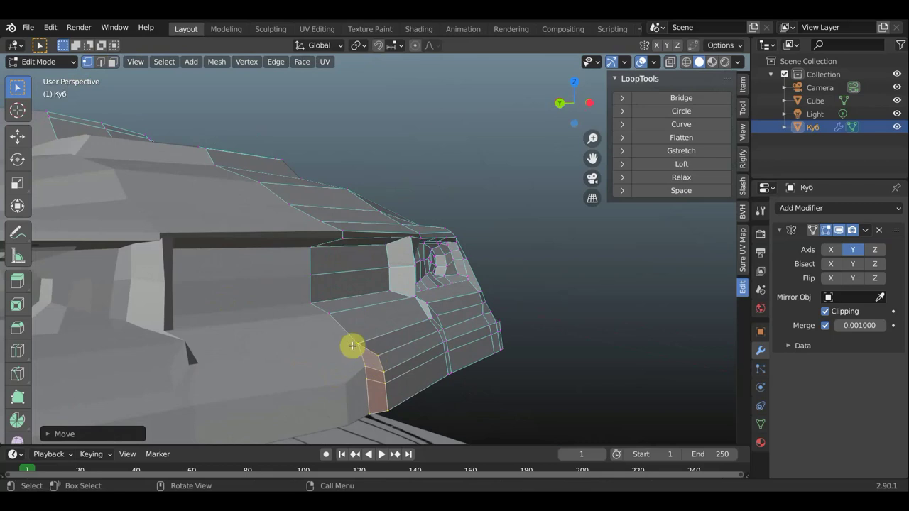
pyautogui.click(359, 351)
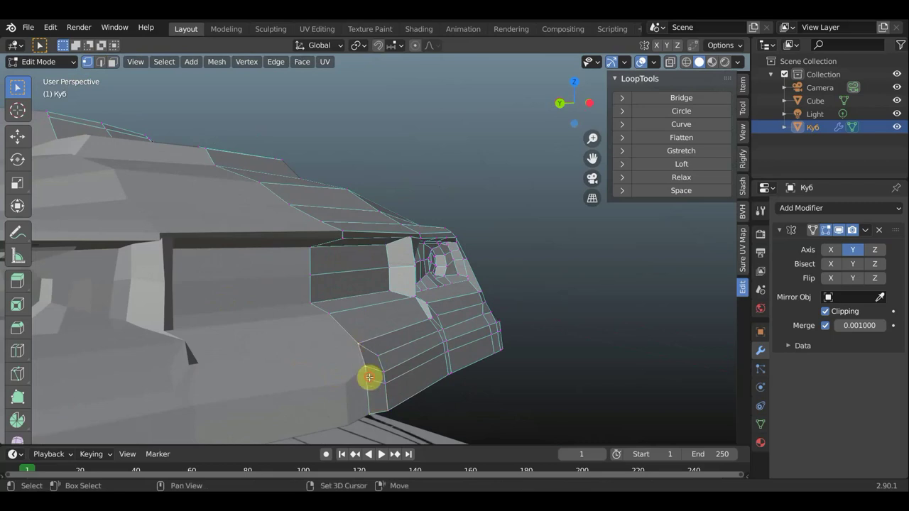
pyautogui.keyDown('ctrl'); pyautogui.click(369, 376); pyautogui.keyUp('ctrl')
pyautogui.moveTo(371, 414); pyautogui.dragTo(222, 384, button='middle')
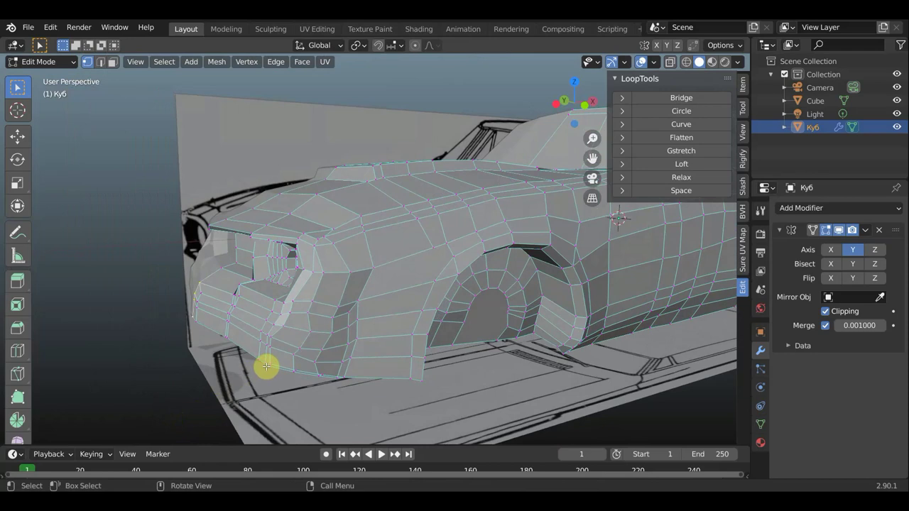
pyautogui.press('g')
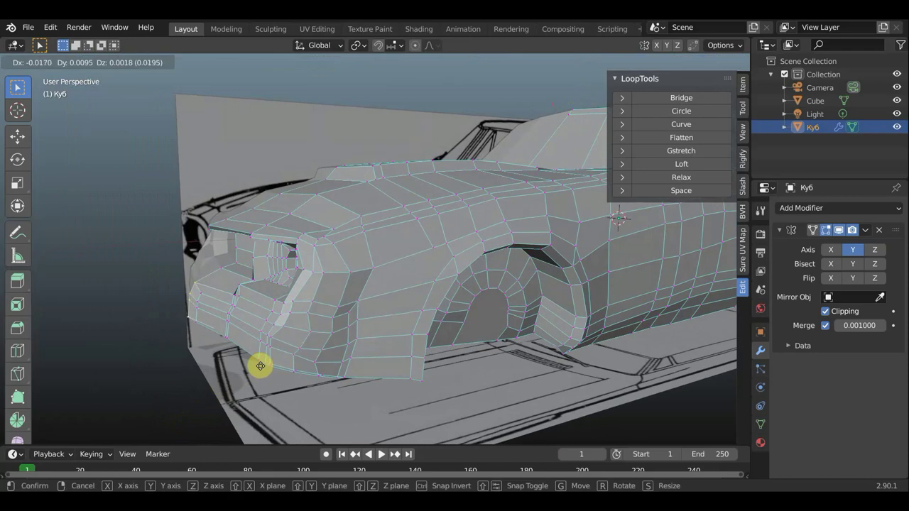
pyautogui.click(263, 365)
# Reposition the selected corner vertices three more times from a lower front view.
pyautogui.moveTo(270, 381)
pyautogui.mouseDown(button='middle')
pyautogui.moveTo(341, 347)
pyautogui.moveTo(342, 291)
pyautogui.mouseUp(button='middle')
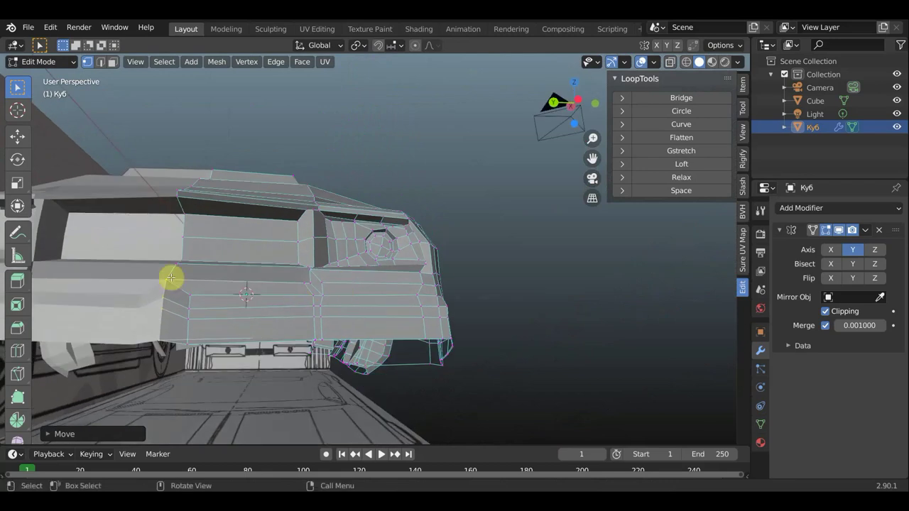
pyautogui.press('g')
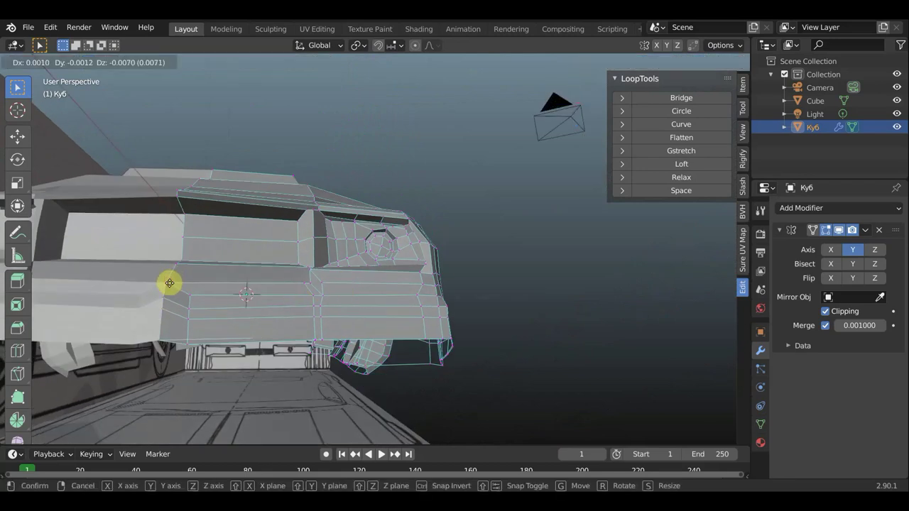
pyautogui.click(167, 288)
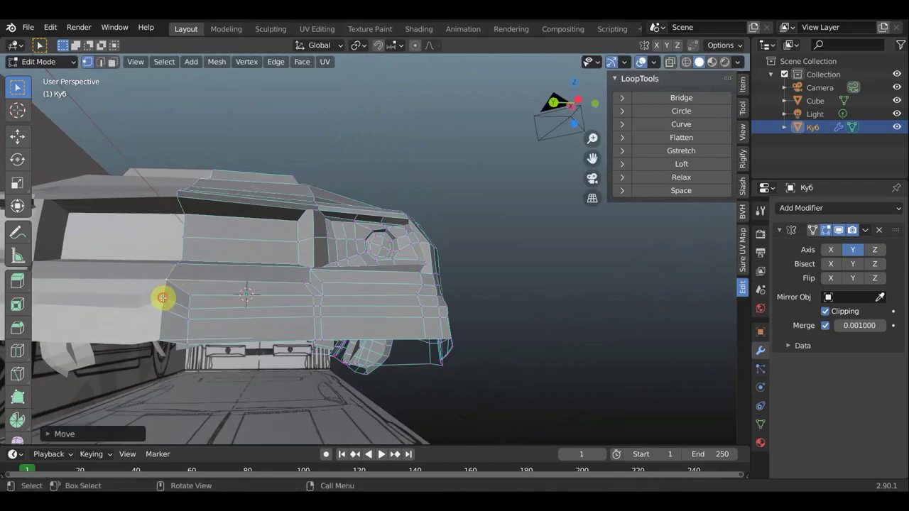
pyautogui.press('g')
pyautogui.click(163, 303)
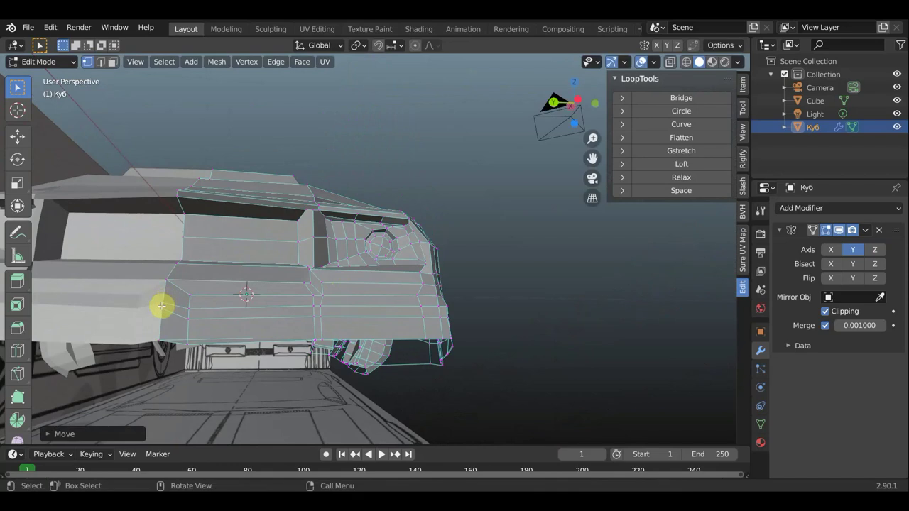
pyautogui.press('g')
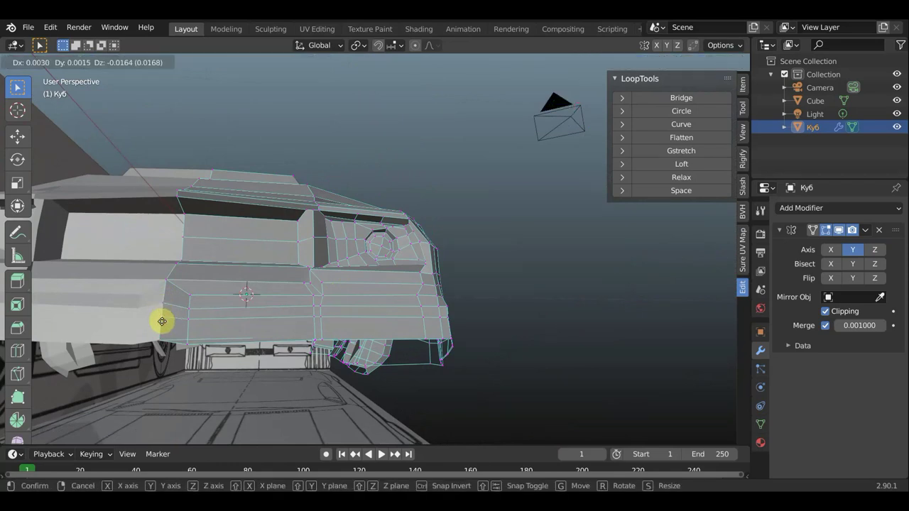
pyautogui.click(162, 321)
pyautogui.moveTo(179, 319)
pyautogui.mouseDown(button='middle')
pyautogui.moveTo(227, 357)
pyautogui.moveTo(314, 383)
pyautogui.moveTo(320, 412)
pyautogui.moveTo(349, 405)
pyautogui.moveTo(367, 374)
pyautogui.moveTo(355, 386)
pyautogui.moveTo(443, 389)
pyautogui.moveTo(362, 318)
pyautogui.moveTo(274, 303)
pyautogui.mouseUp(button='middle')
pyautogui.scroll(3, 379, 336)
pyautogui.scroll(3, 362, 332)
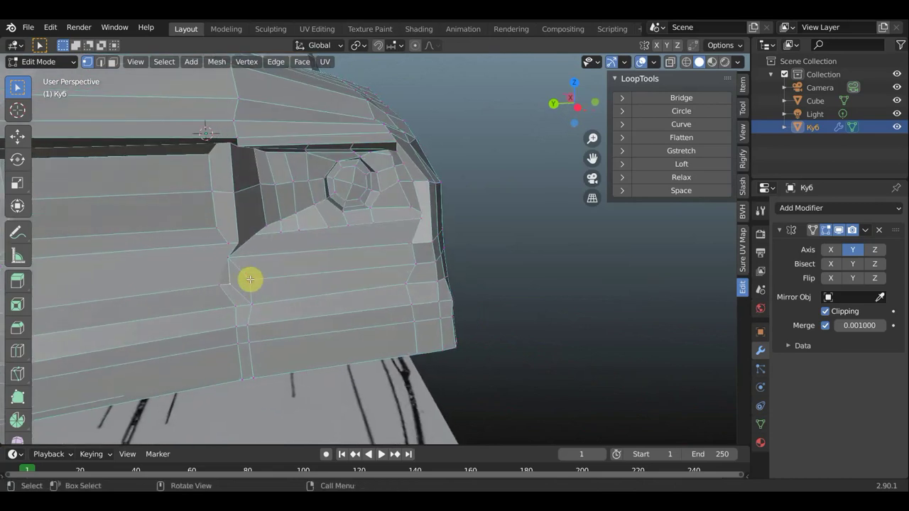
# Merge the selected vertices at their center and pull the vertex up to the slot's lower tip.
pyautogui.press('m')
pyautogui.click(250, 279)
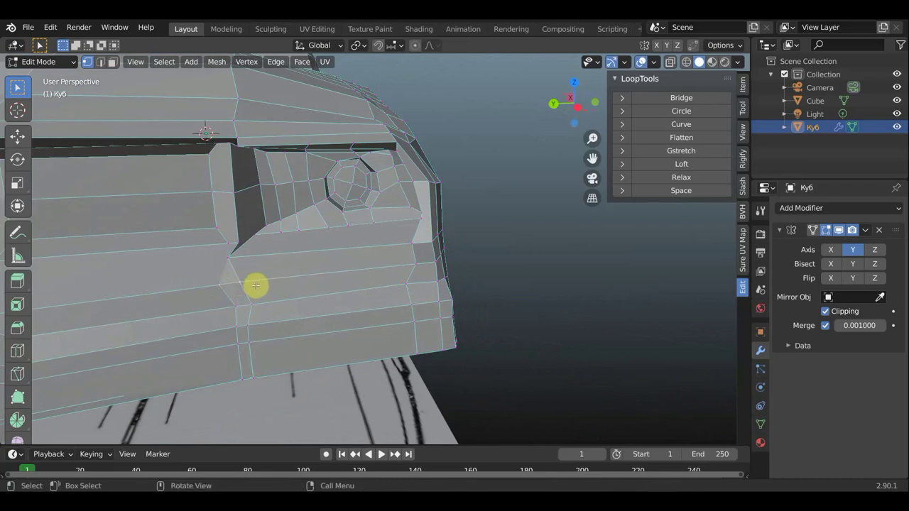
pyautogui.moveTo(245, 287); pyautogui.dragTo(231, 262)
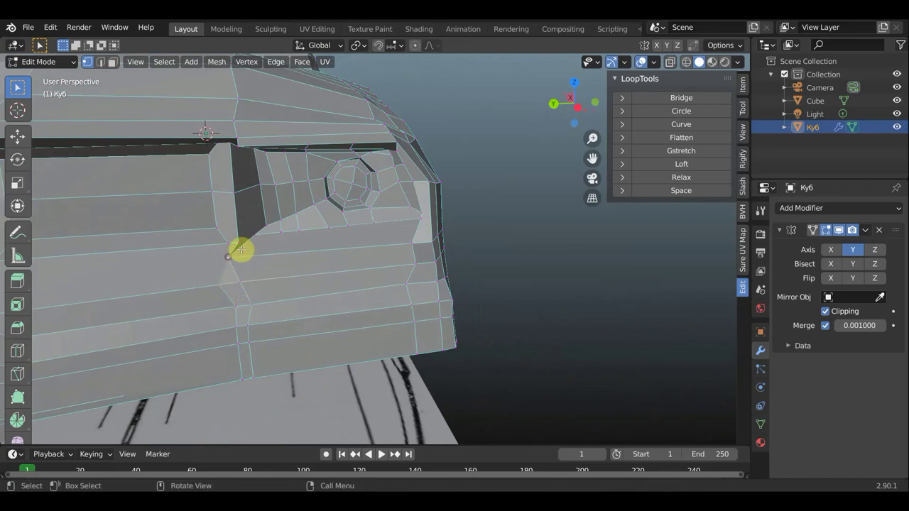
pyautogui.press('g')
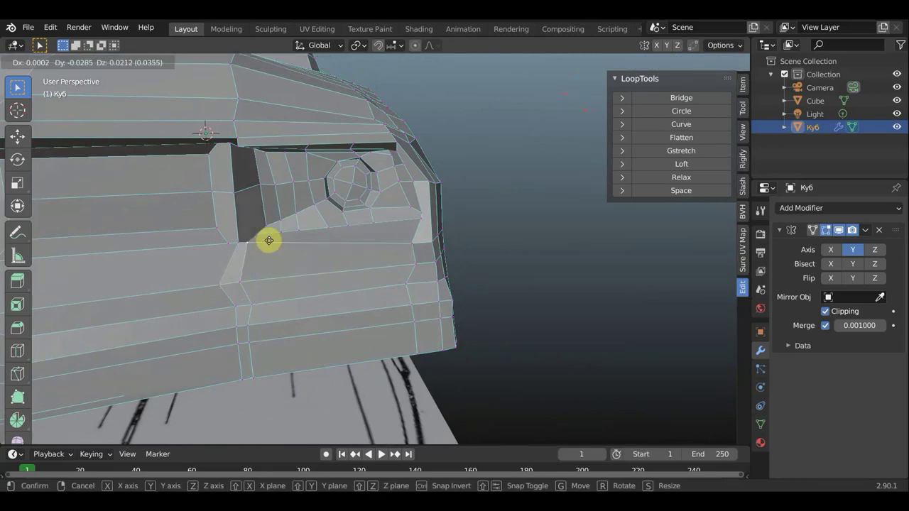
pyautogui.click(267, 244)
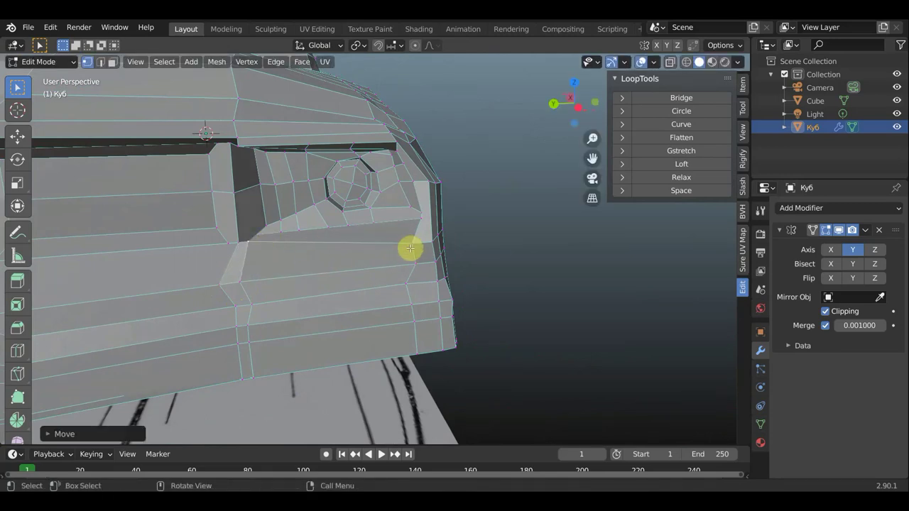
# Nudge several vertices around the lower front corner, checking from different angles.
pyautogui.press('g')
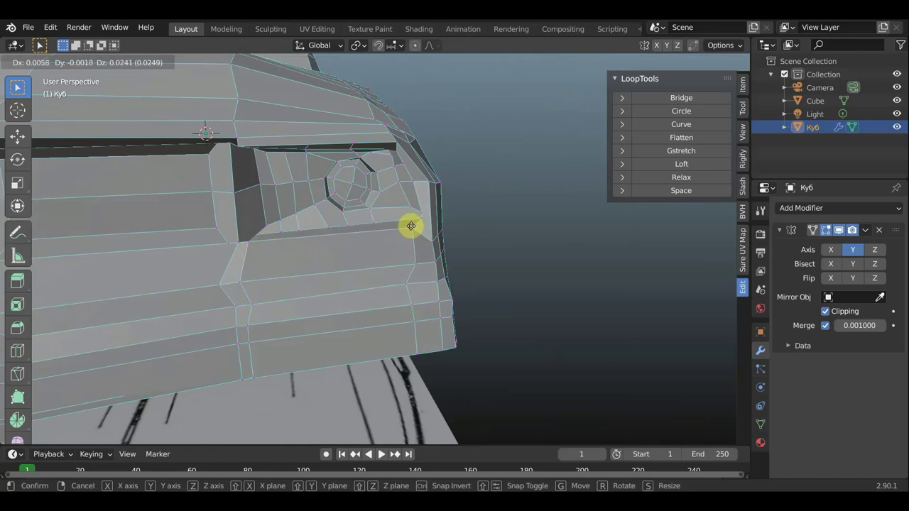
pyautogui.click(410, 226)
pyautogui.moveTo(397, 248); pyautogui.dragTo(324, 254, button='middle')
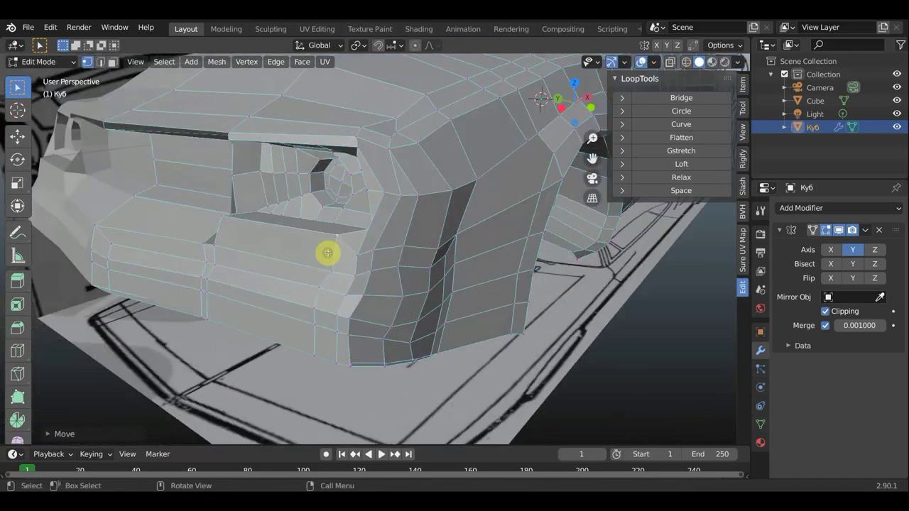
pyautogui.press('g')
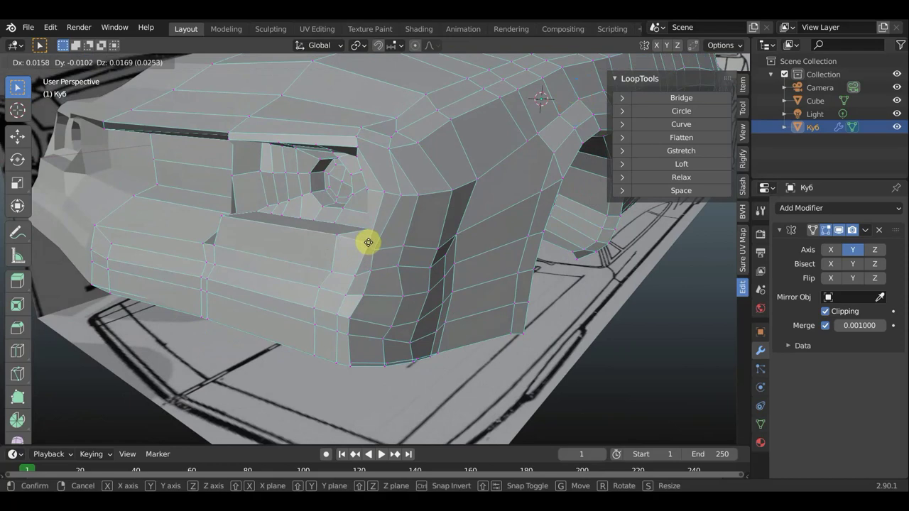
pyautogui.click(367, 242)
pyautogui.moveTo(375, 242)
pyautogui.mouseDown(button='middle')
pyautogui.moveTo(412, 241)
pyautogui.moveTo(406, 227)
pyautogui.moveTo(421, 231)
pyautogui.moveTo(379, 229)
pyautogui.mouseUp(button='middle')
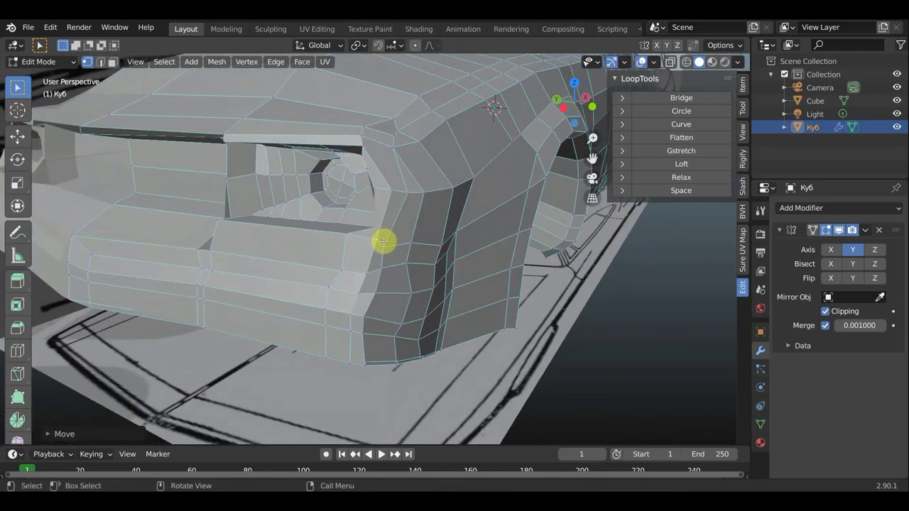
pyautogui.press('g')
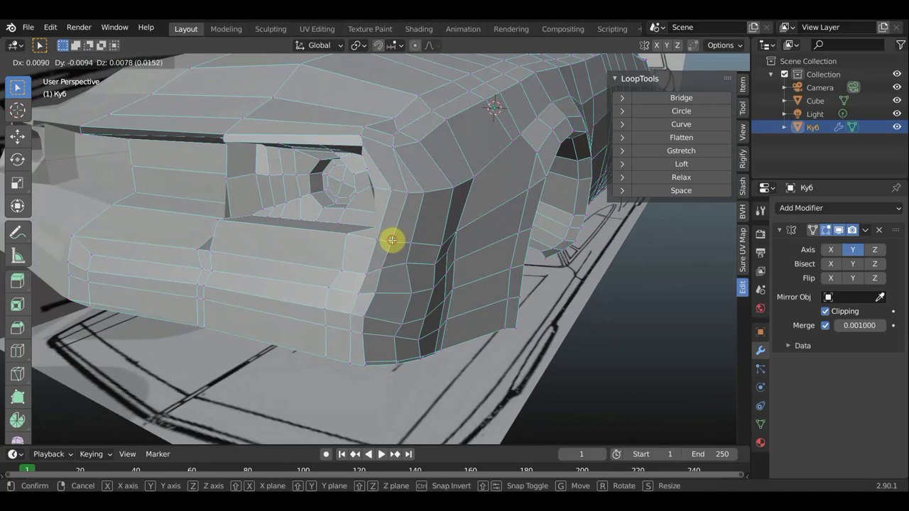
pyautogui.click(391, 240)
# Adjust the vertices on the front corner itself into a smoother line.
pyautogui.press('g')
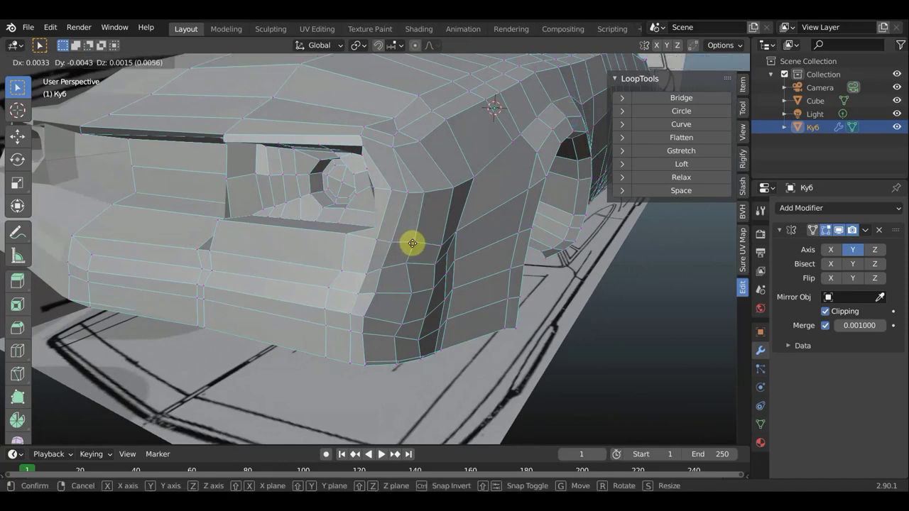
pyautogui.click(407, 258)
pyautogui.press('g')
pyautogui.click(412, 261)
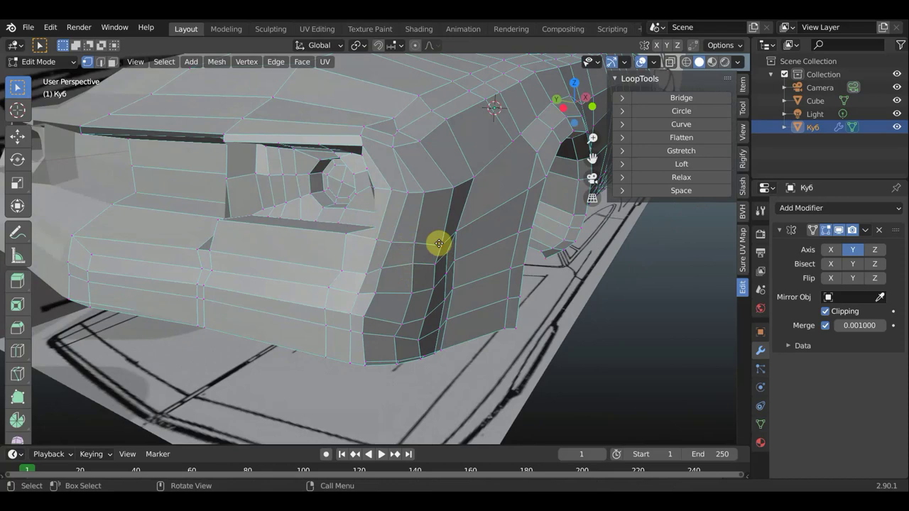
pyautogui.press('g')
pyautogui.click(451, 223)
pyautogui.click(488, 222)
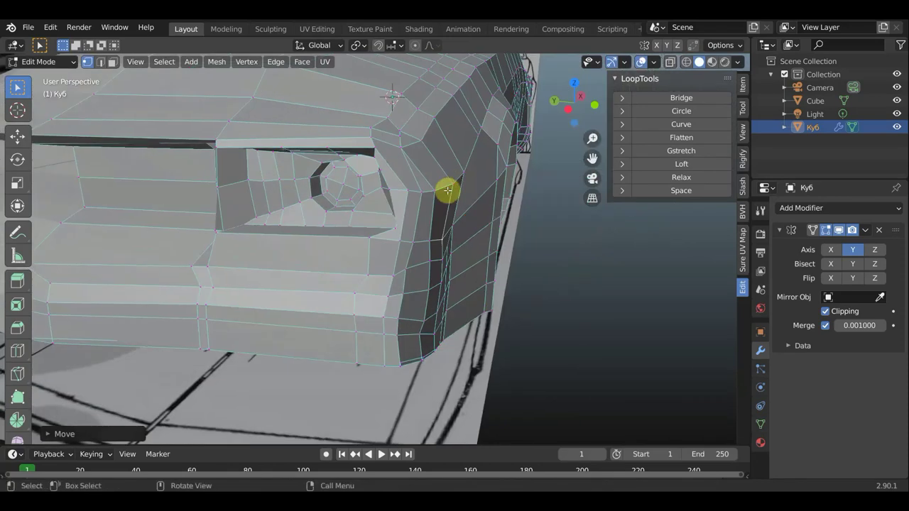
# Fine-tune a vertex near the headlight edge with three small moves.
pyautogui.press('g')
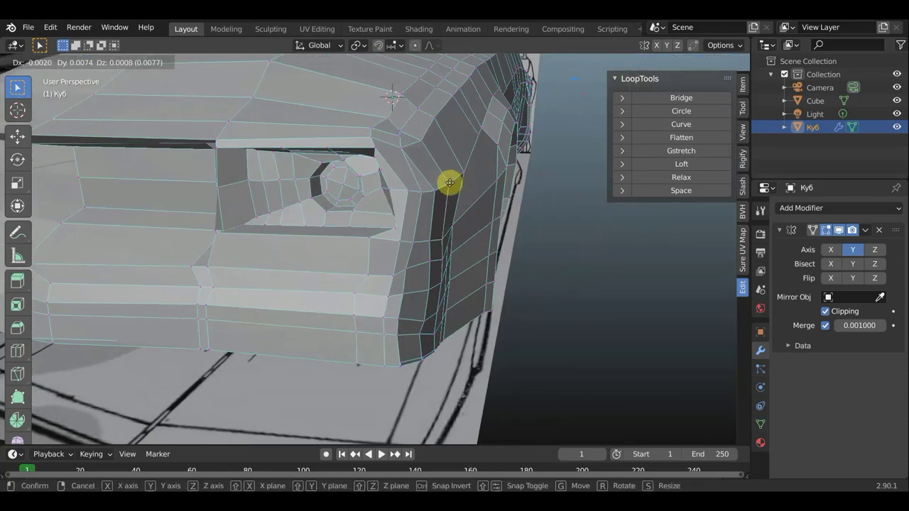
pyautogui.click(443, 186)
pyautogui.press('g')
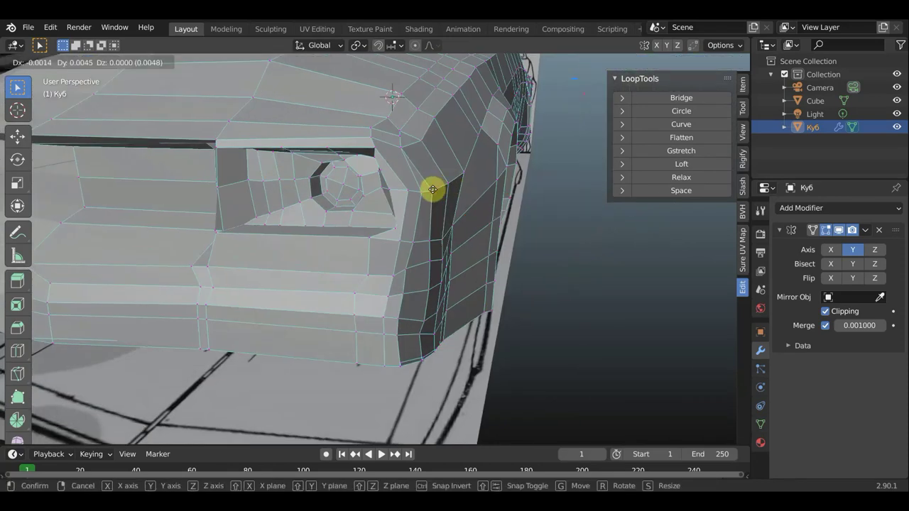
pyautogui.click(433, 190)
pyautogui.press('g')
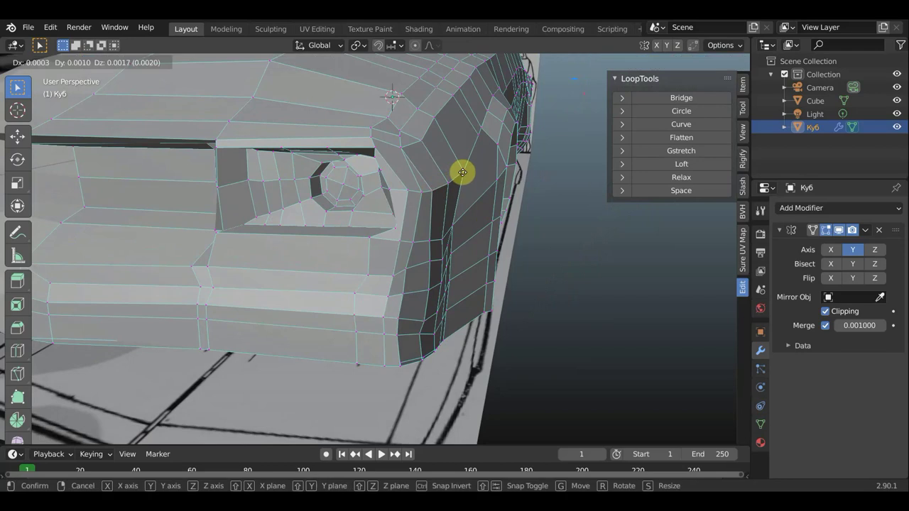
pyautogui.click(473, 193)
# Reposition the front fender vertices down to the fender bottom and lower front body.
pyautogui.moveTo(473, 192)
pyautogui.mouseDown(button='middle')
pyautogui.moveTo(417, 179)
pyautogui.moveTo(448, 215)
pyautogui.moveTo(420, 221)
pyautogui.moveTo(428, 230)
pyautogui.mouseUp(button='middle')
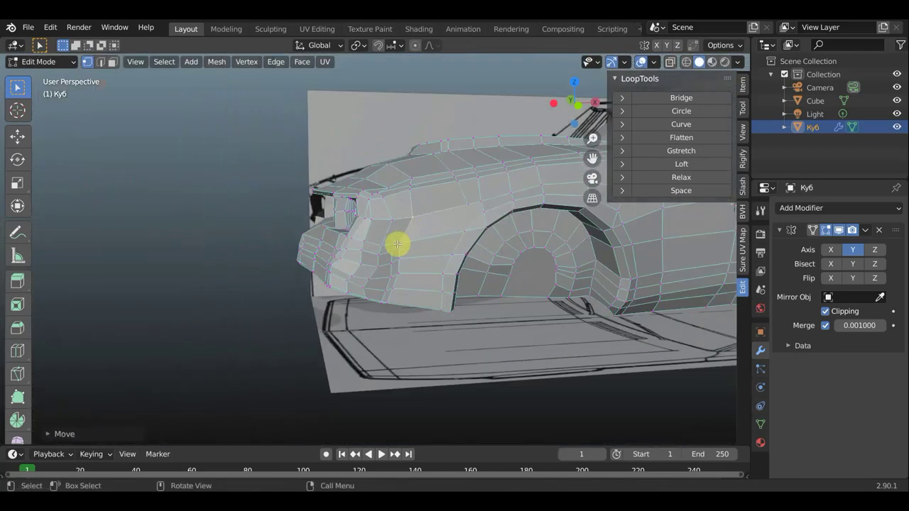
pyautogui.scroll(2, 400, 245)
pyautogui.press('g')
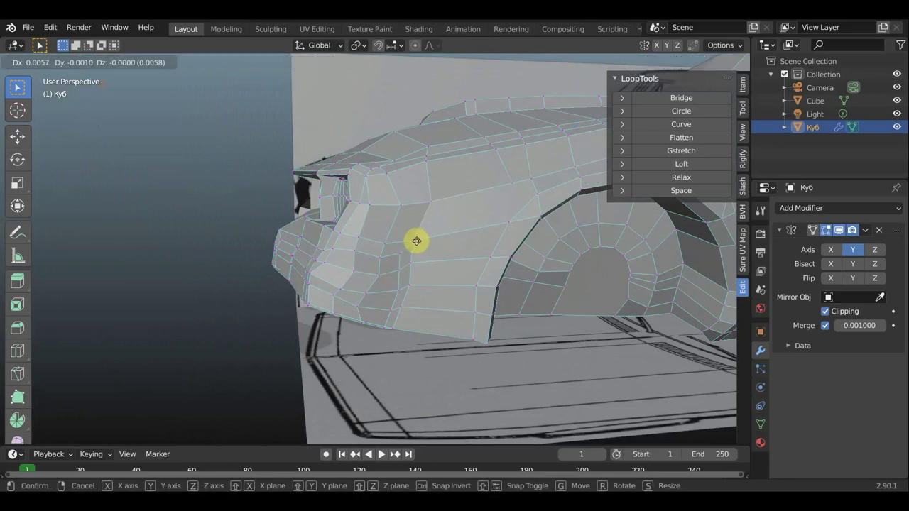
pyautogui.click(422, 241)
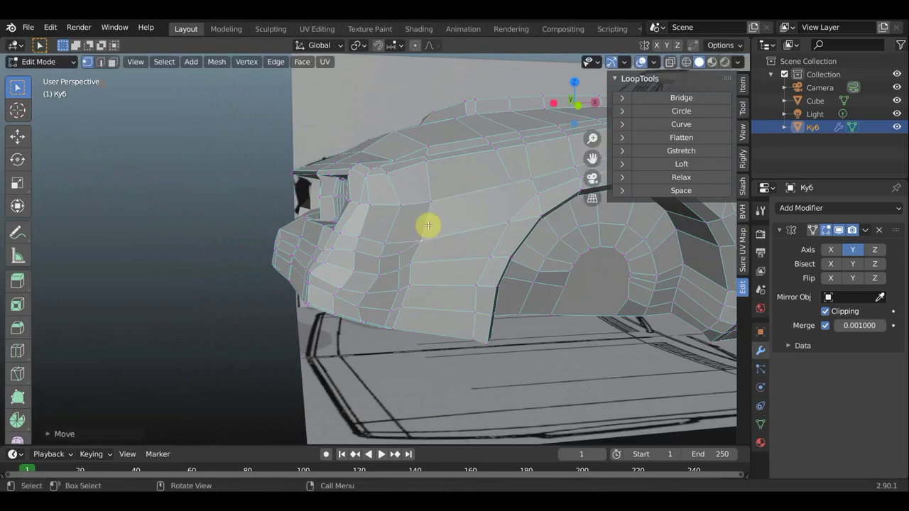
pyautogui.press('g')
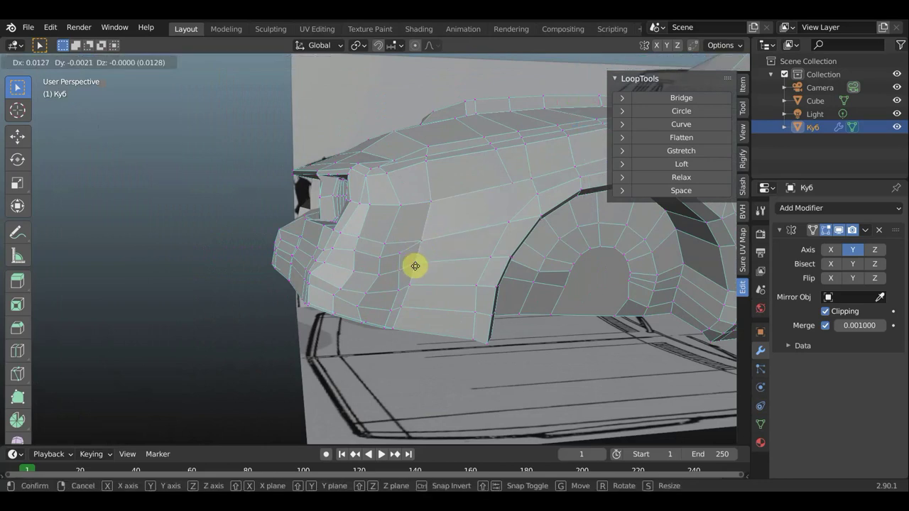
pyautogui.click(414, 266)
pyautogui.press('g')
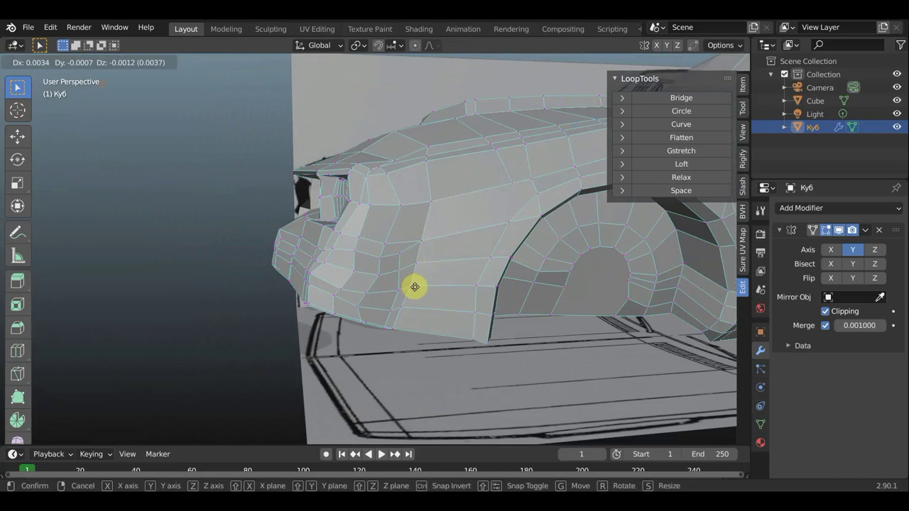
pyautogui.click(412, 296)
pyautogui.press('g')
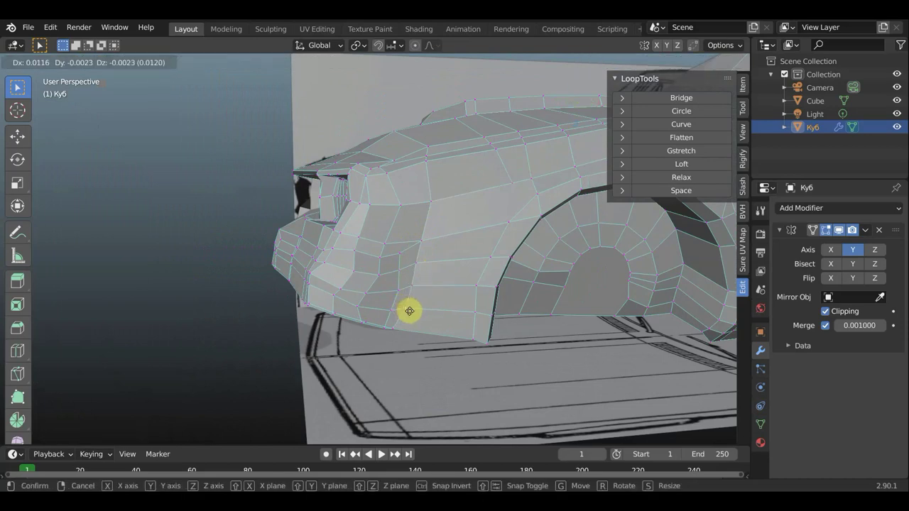
pyautogui.click(410, 311)
pyautogui.press('g')
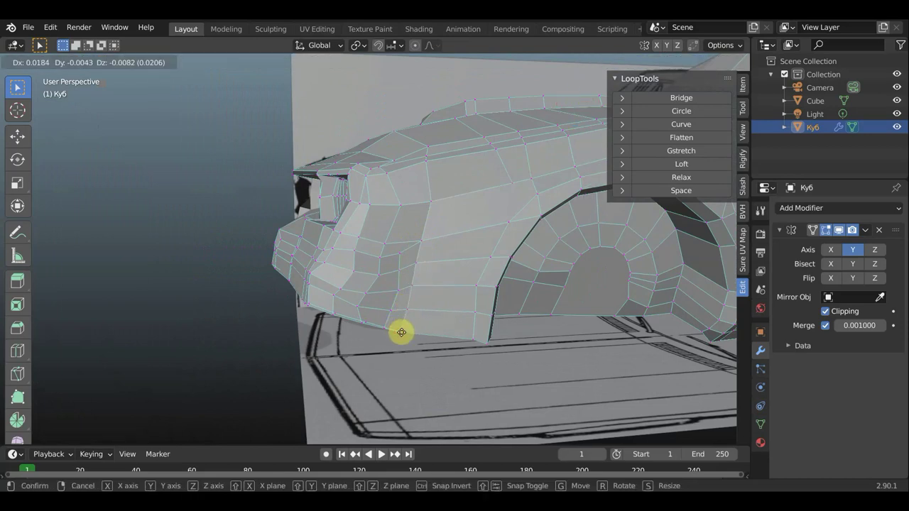
pyautogui.click(397, 328)
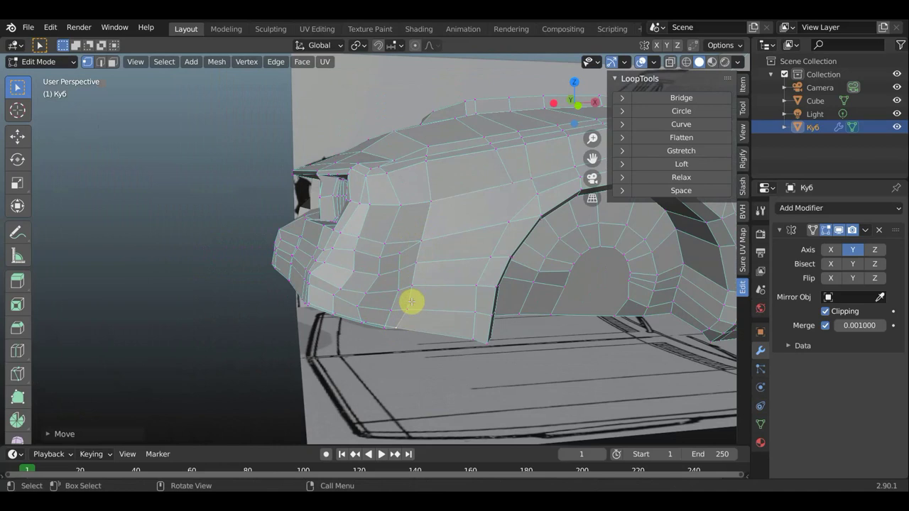
# Move the front body vertices toward the corner, shifting some slightly left.
pyautogui.press('g')
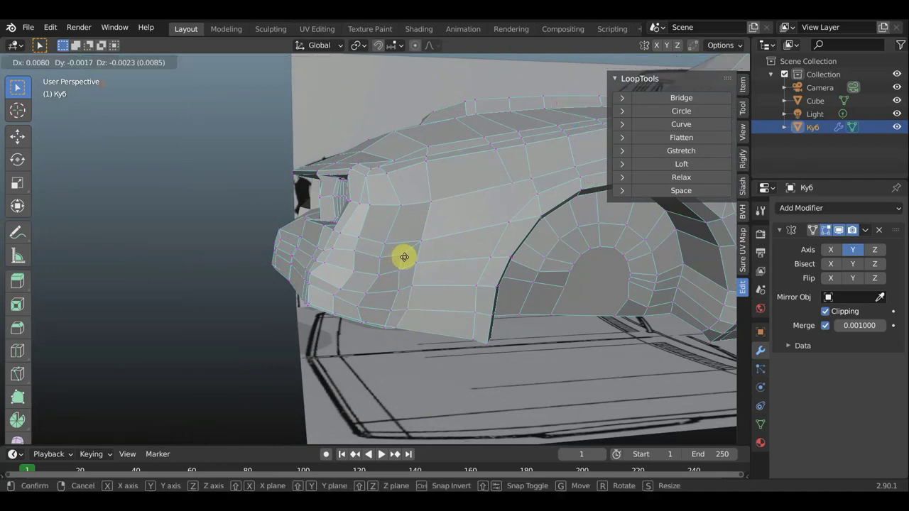
pyautogui.click(409, 257)
pyautogui.press('g')
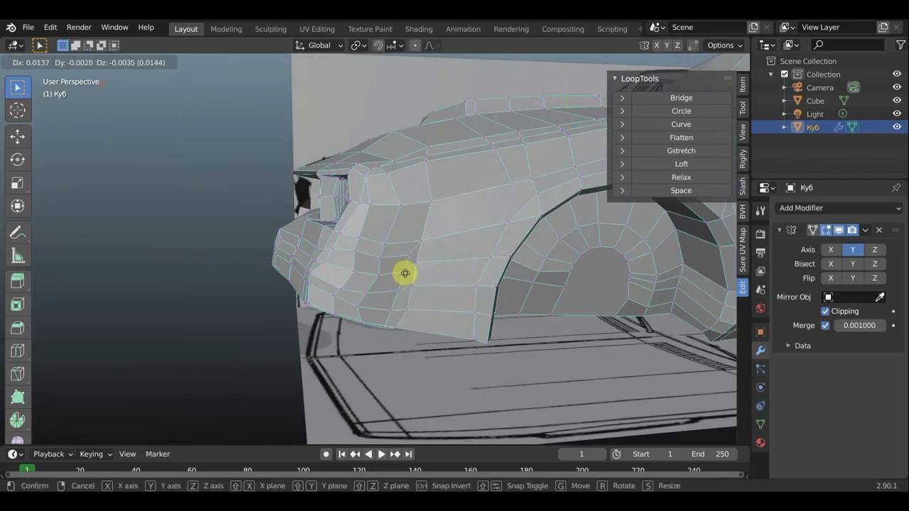
pyautogui.click(405, 272)
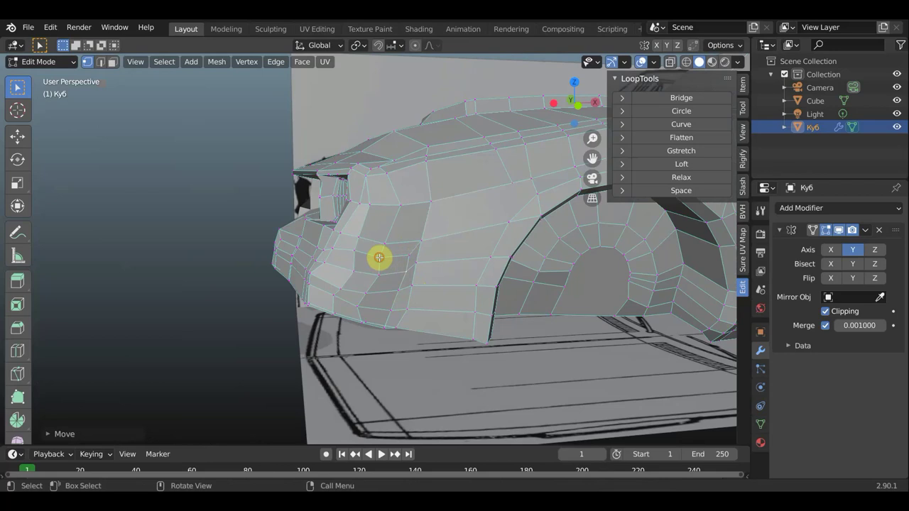
pyautogui.press('g')
pyautogui.click(384, 255)
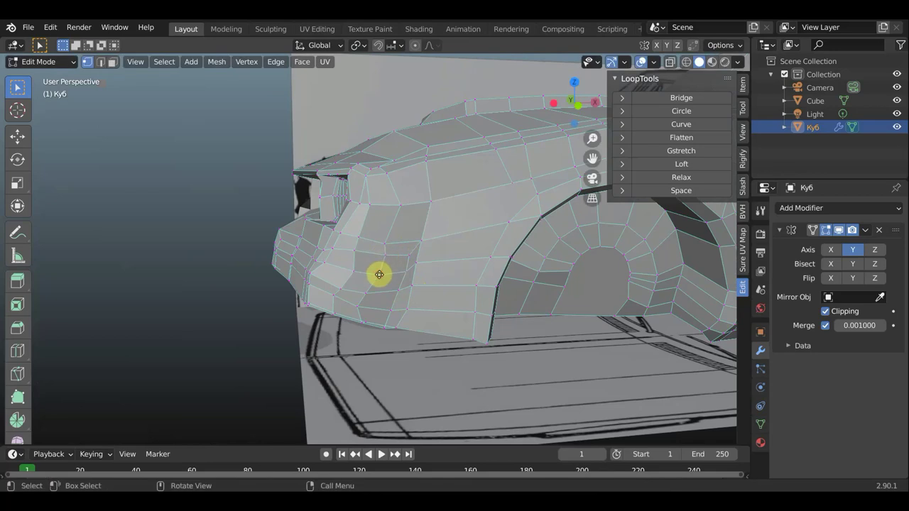
pyautogui.press('g')
pyautogui.click(375, 272)
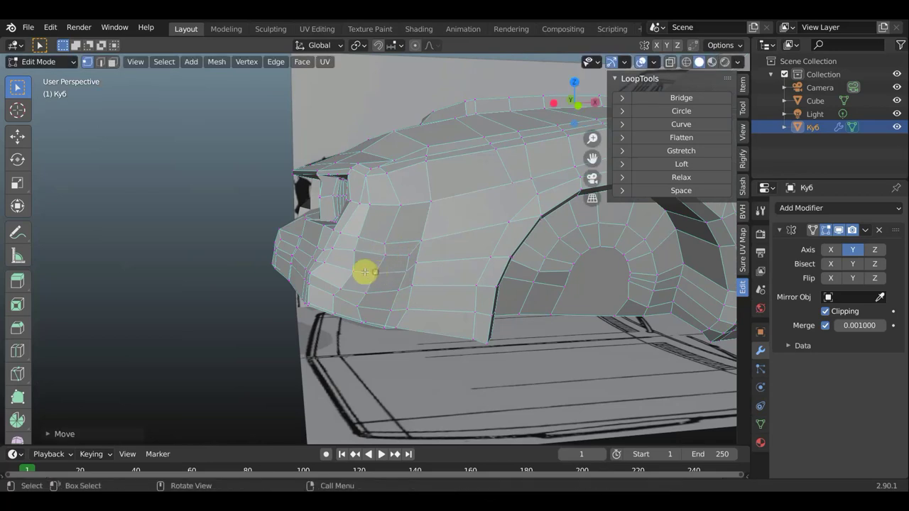
pyautogui.press('g')
pyautogui.click(345, 269)
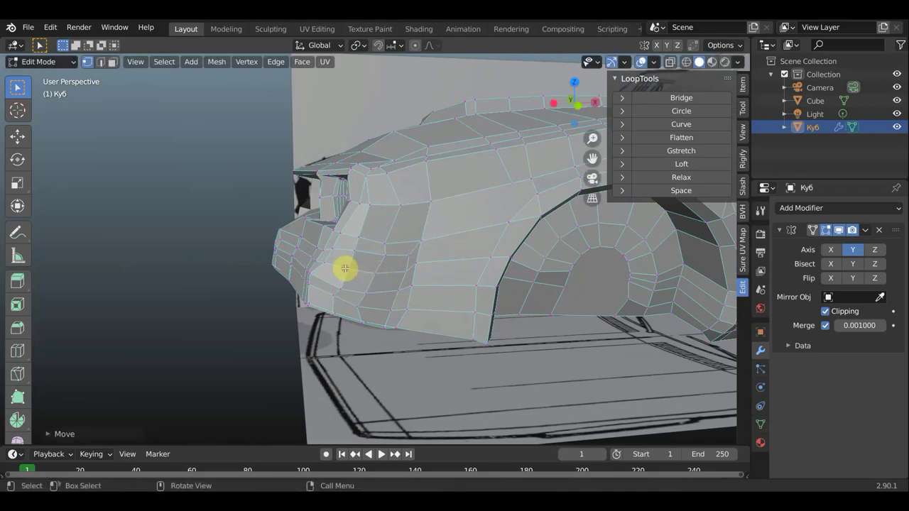
# From below, nudge the front corner vertices slightly, cancelling one unwanted move.
pyautogui.moveTo(345, 268)
pyautogui.mouseDown(button='middle')
pyautogui.moveTo(294, 262)
pyautogui.moveTo(277, 308)
pyautogui.moveTo(298, 319)
pyautogui.moveTo(320, 290)
pyautogui.mouseUp(button='middle')
pyautogui.press('g')
pyautogui.rightClick(308, 275)
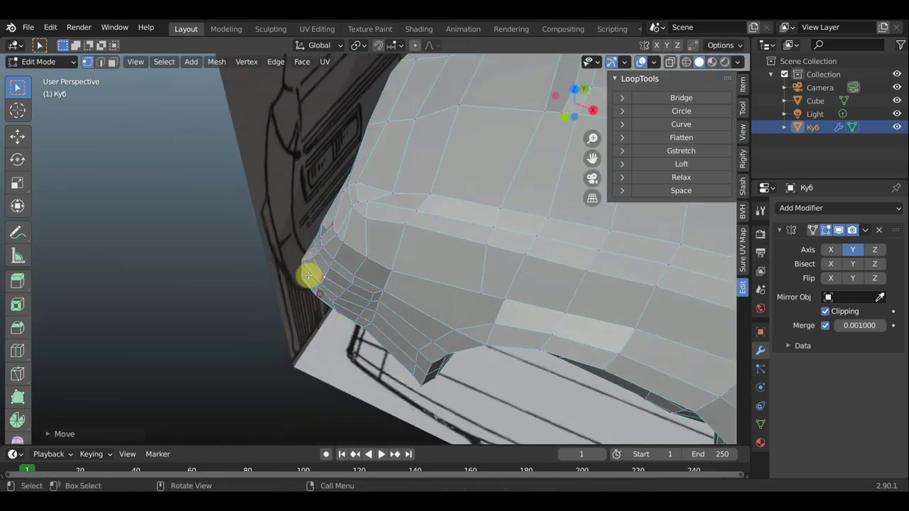
pyautogui.press('g')
pyautogui.click(304, 253)
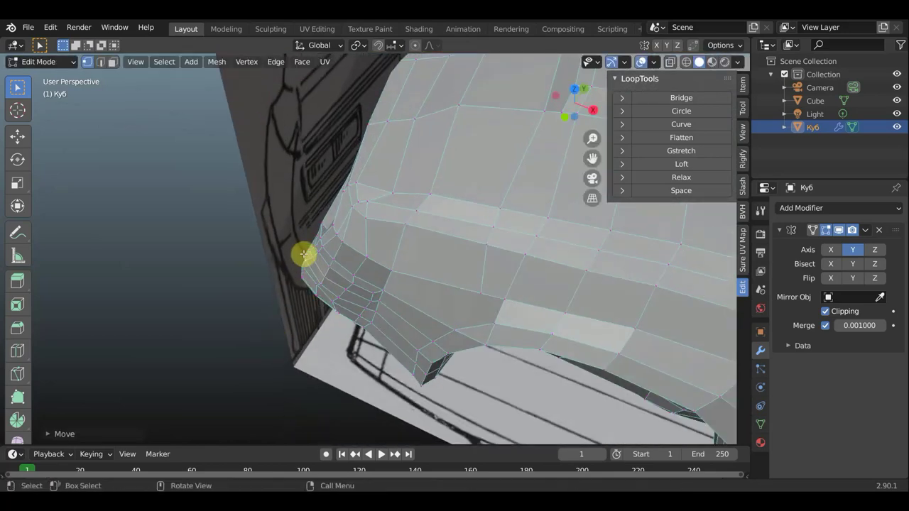
pyautogui.press('g')
pyautogui.click(304, 255)
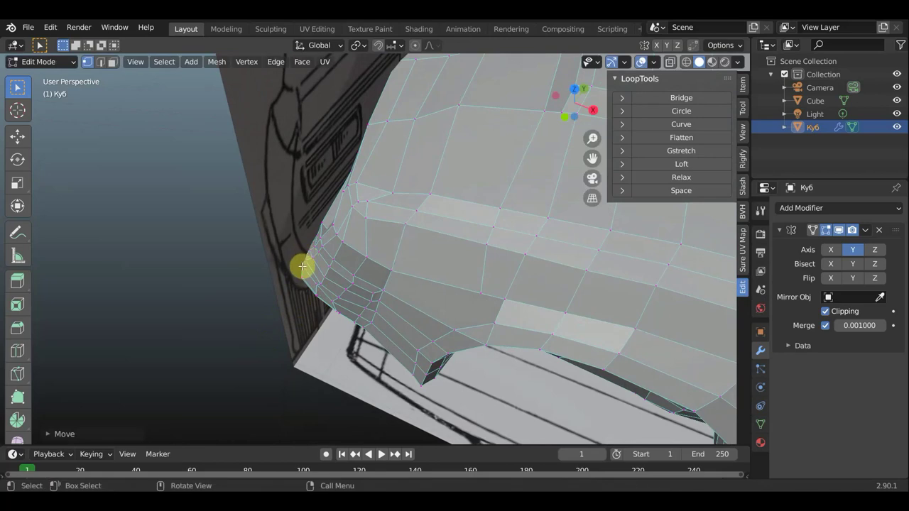
pyautogui.press('g')
pyautogui.click(303, 267)
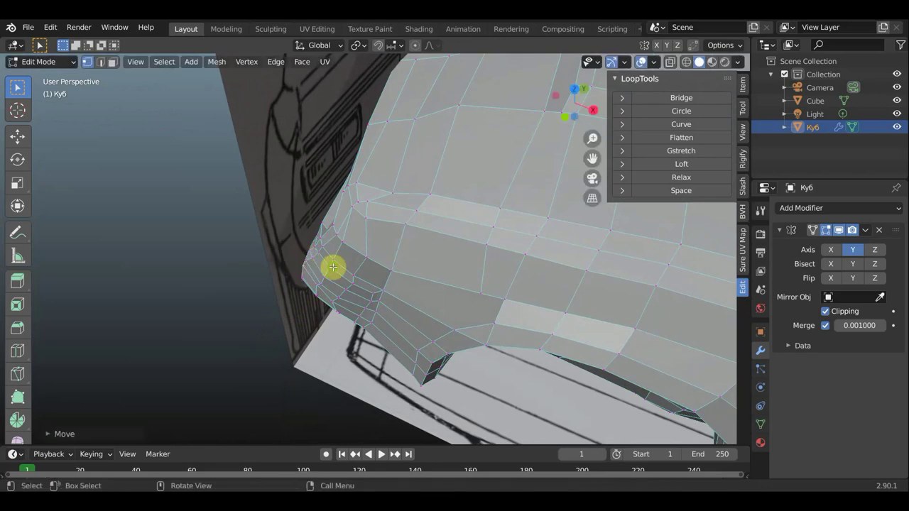
pyautogui.moveTo(331, 265)
pyautogui.mouseDown(button='middle')
pyautogui.moveTo(430, 176)
pyautogui.moveTo(525, 197)
pyautogui.mouseUp(button='middle')
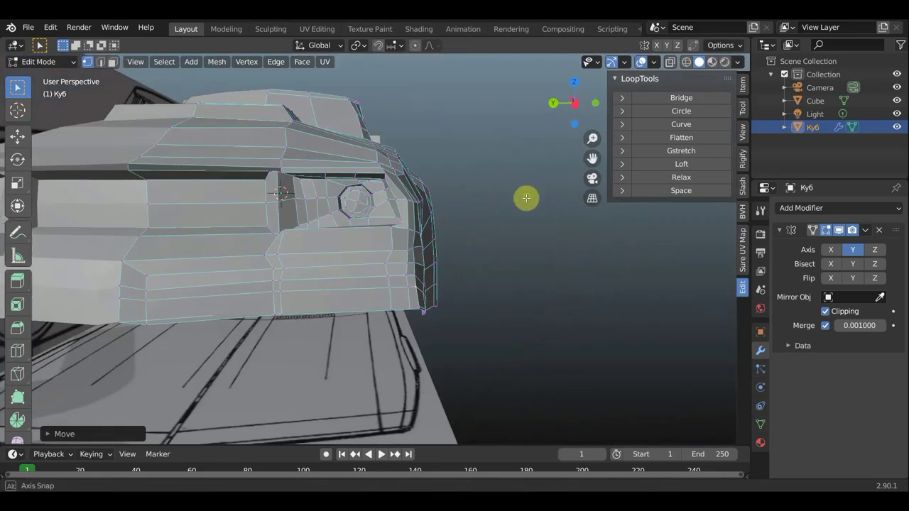
# Place a vertex on the rear lower edge, then face the side panel squarely.
pyautogui.press('g')
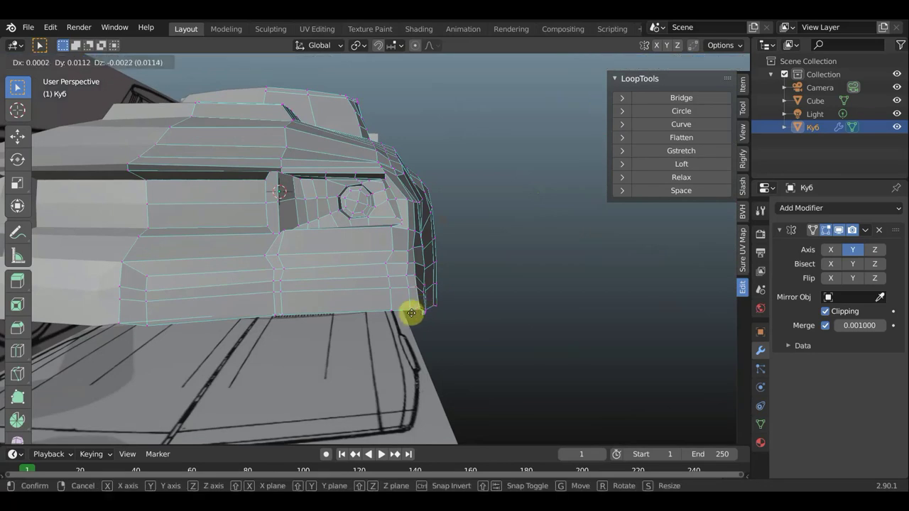
pyautogui.click(423, 315)
pyautogui.moveTo(426, 315)
pyautogui.mouseDown(button='middle')
pyautogui.moveTo(374, 303)
pyautogui.moveTo(362, 265)
pyautogui.moveTo(371, 262)
pyautogui.mouseUp(button='middle')
pyautogui.scroll(3, 371, 264)
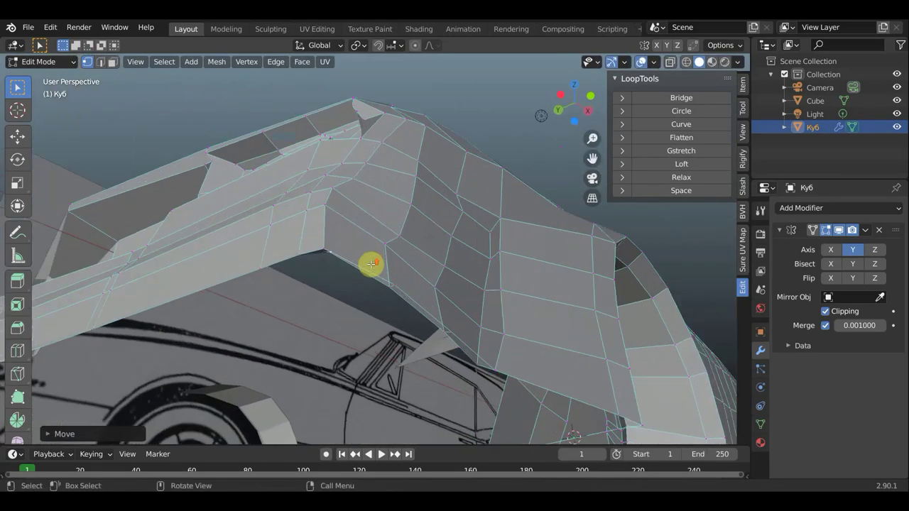
pyautogui.scroll(2, 383, 280)
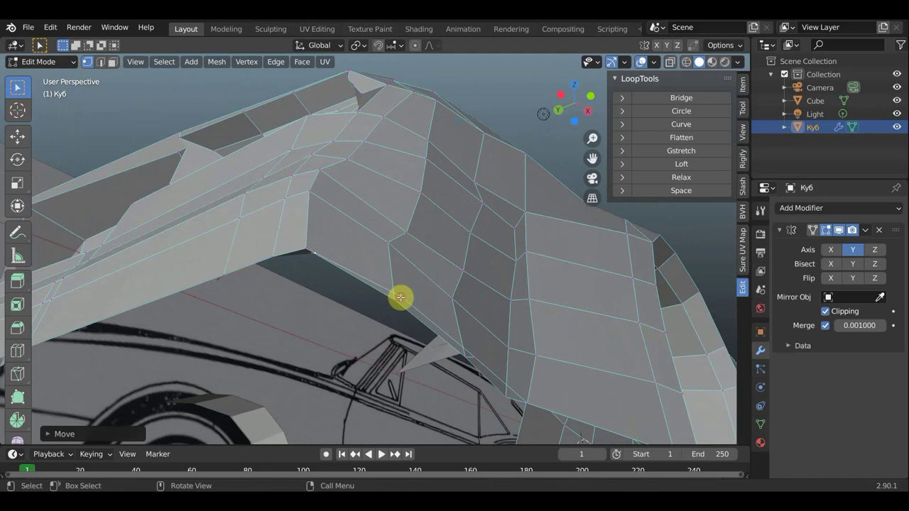
pyautogui.moveTo(395, 320); pyautogui.dragTo(374, 376, button='middle')
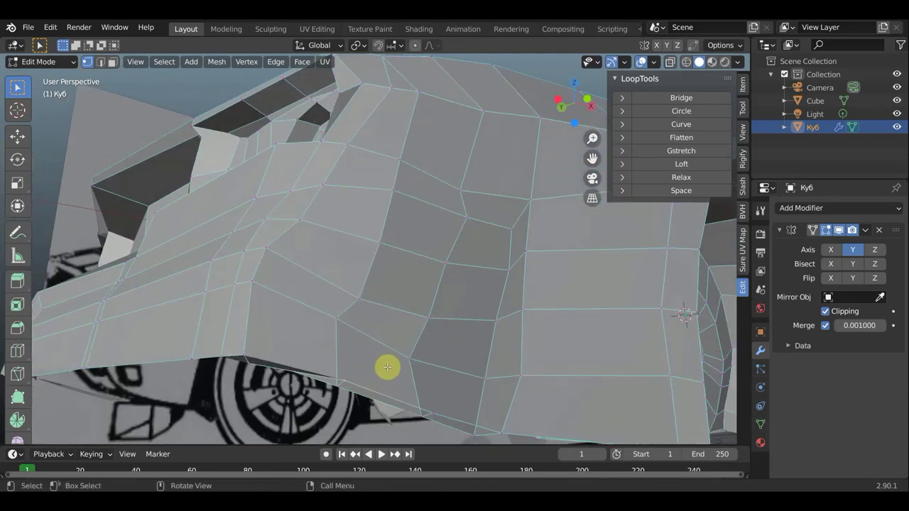
# Lower three bottom-edge vertices of the side panel to even out the edge.
pyautogui.press('g')
pyautogui.click(421, 412)
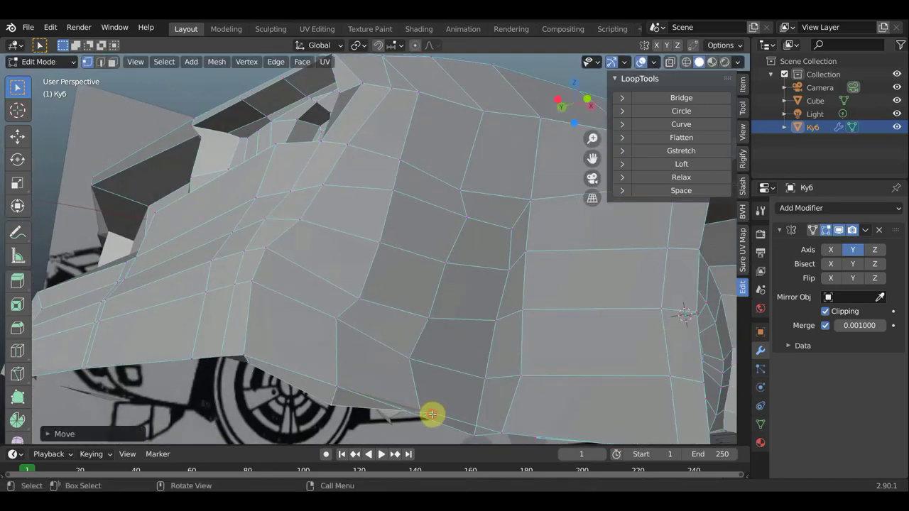
pyautogui.press('g')
pyautogui.click(422, 432)
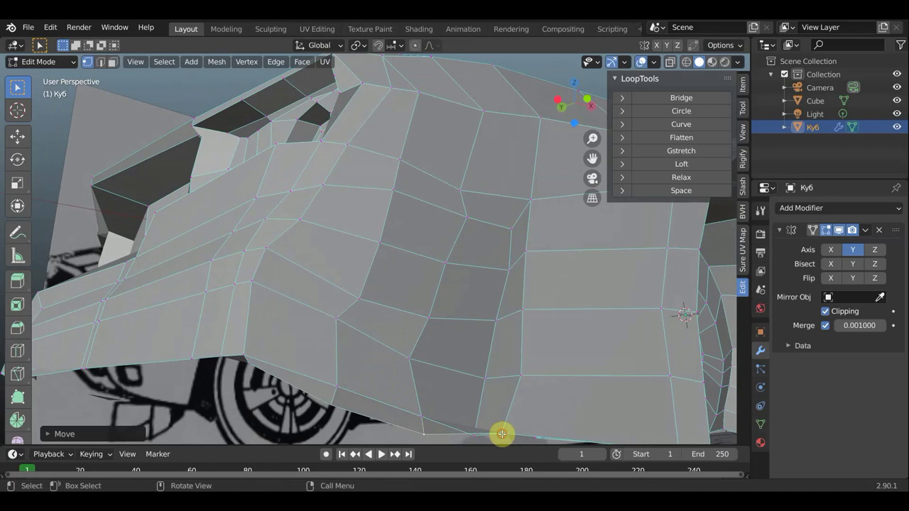
pyautogui.press('g')
pyautogui.click(500, 57)
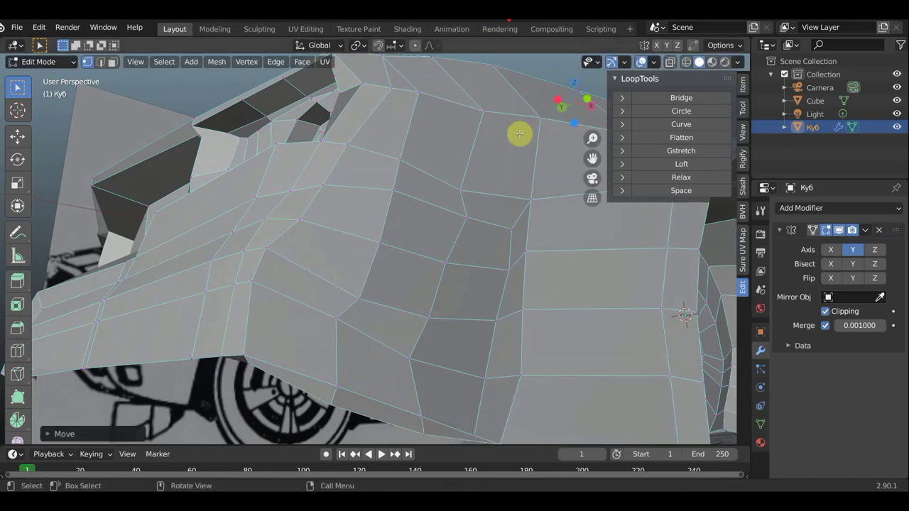
pyautogui.scroll(-3, 443, 266)
pyautogui.moveTo(443, 266)
pyautogui.mouseDown(button='middle')
pyautogui.moveTo(448, 290)
pyautogui.moveTo(372, 329)
pyautogui.mouseUp(button='middle')
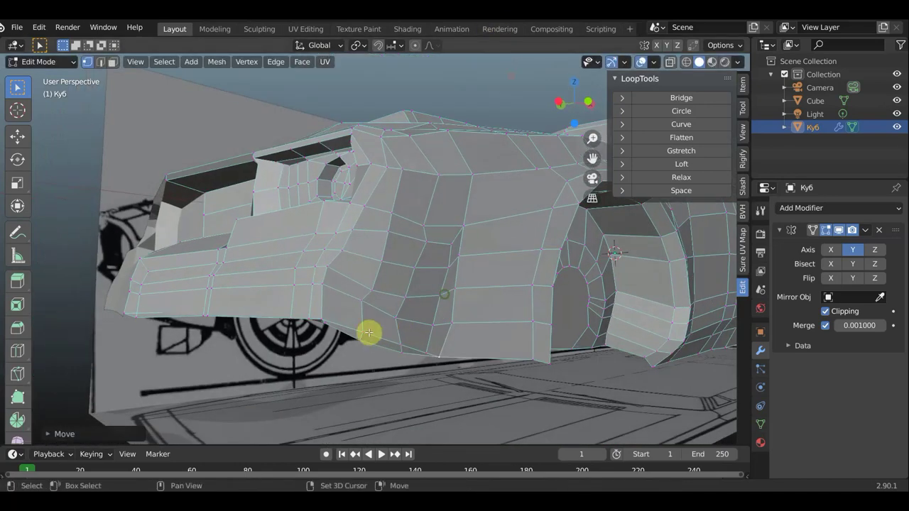
# In face select, delete the two thin sliver faces along the lower edge.
pyautogui.click(112, 62)
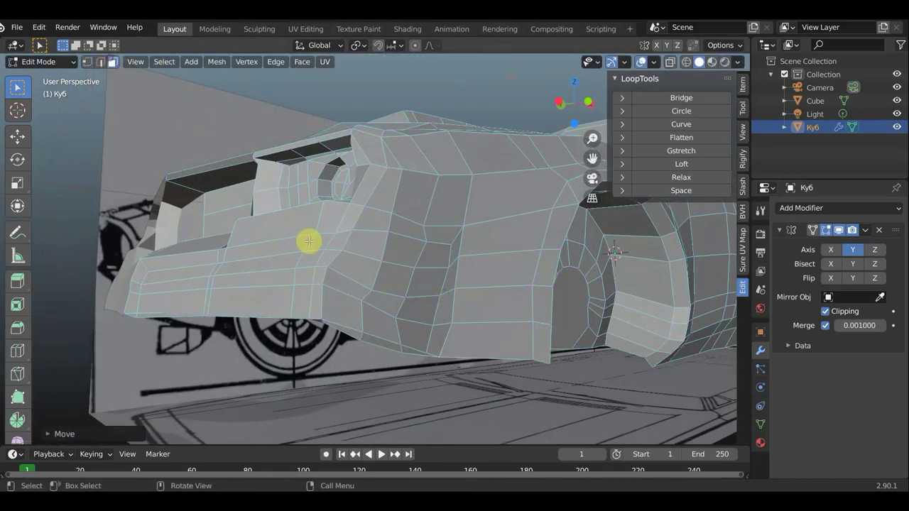
pyautogui.click(352, 332)
pyautogui.keyDown('shift'); pyautogui.click(409, 348); pyautogui.keyUp('shift')
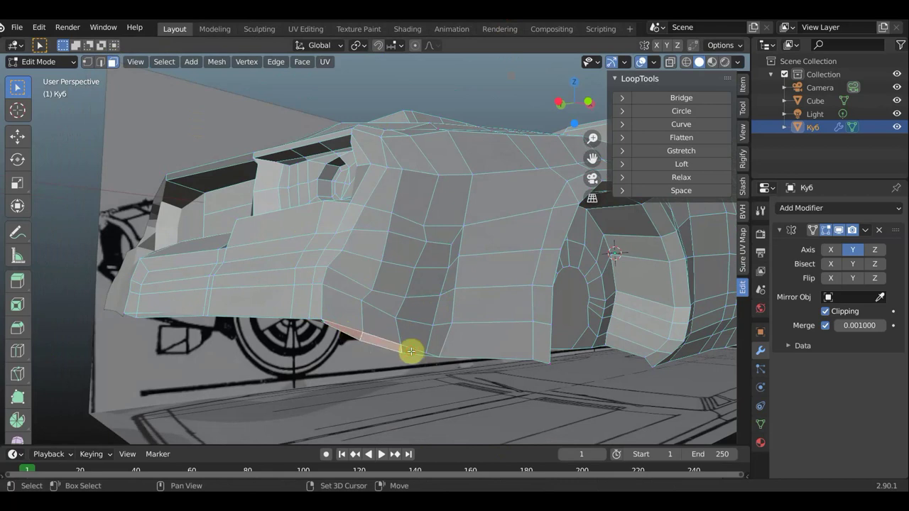
pyautogui.press('x')
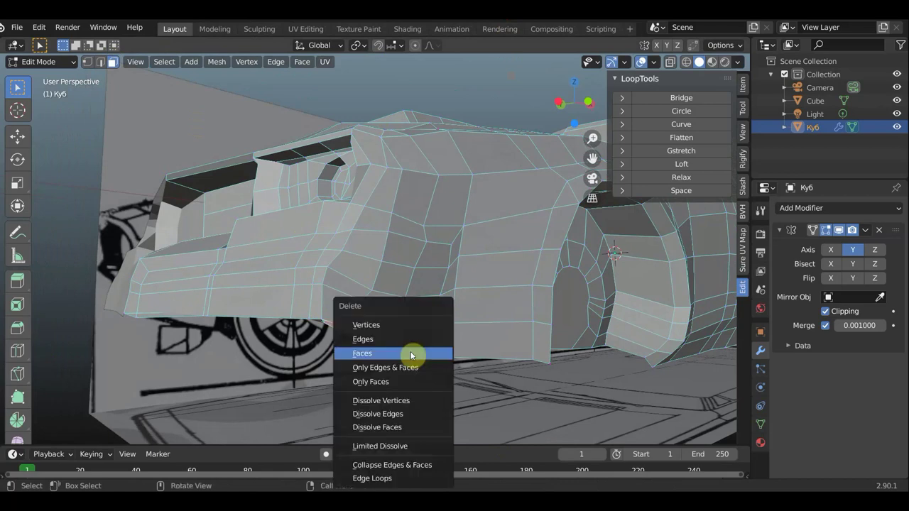
pyautogui.click(410, 351)
pyautogui.moveTo(376, 344)
pyautogui.mouseDown(button='middle')
pyautogui.moveTo(421, 320)
pyautogui.moveTo(404, 321)
pyautogui.moveTo(402, 293)
pyautogui.moveTo(436, 219)
pyautogui.mouseUp(button='middle')
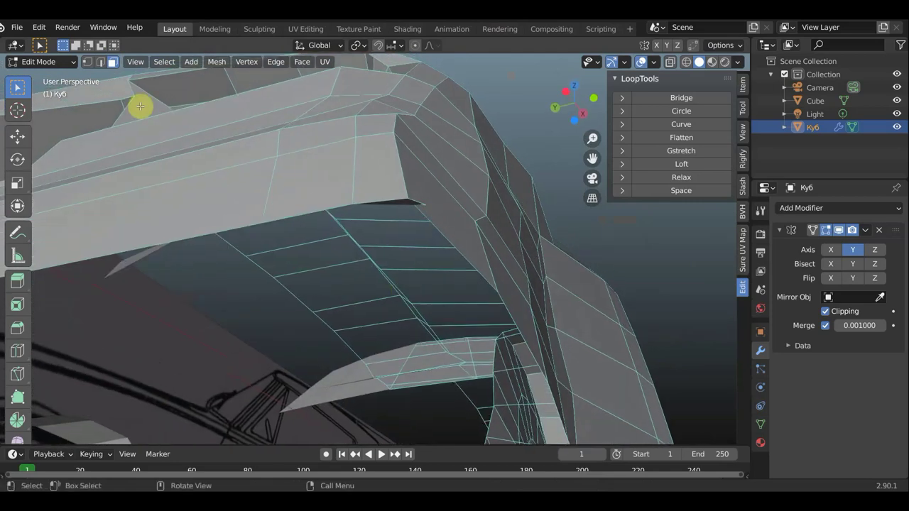
# Back in vertex select, move a vertex under the body edge.
pyautogui.click(87, 62)
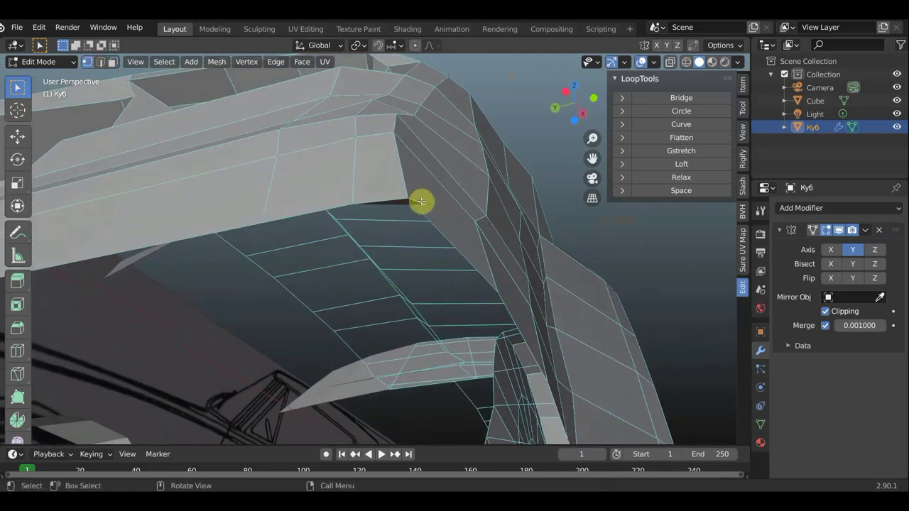
pyautogui.press('g')
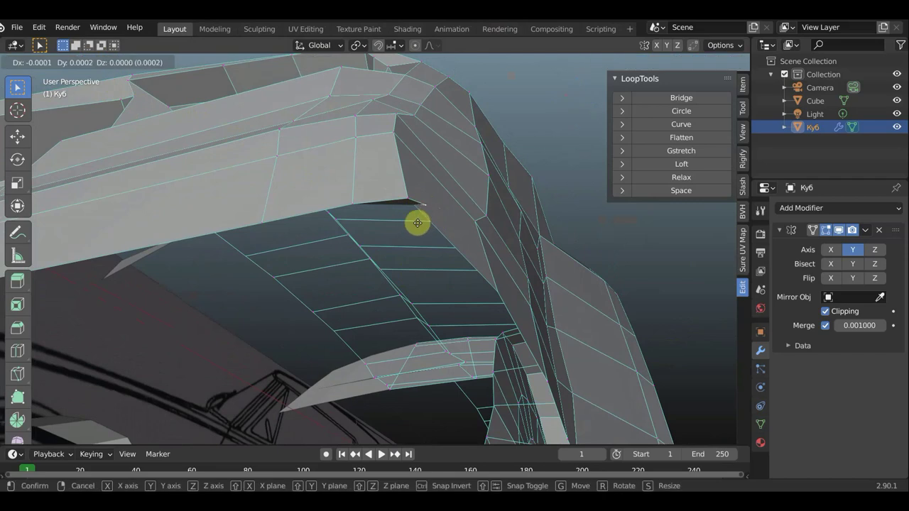
pyautogui.click(411, 234)
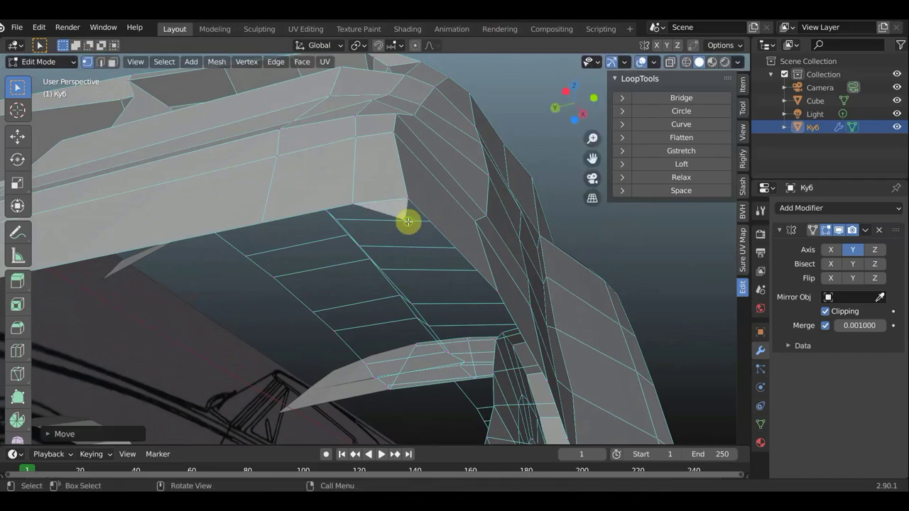
pyautogui.moveTo(405, 220)
pyautogui.mouseDown(button='middle')
pyautogui.moveTo(396, 197)
pyautogui.moveTo(404, 237)
pyautogui.moveTo(430, 258)
pyautogui.moveTo(426, 294)
pyautogui.mouseUp(button='middle')
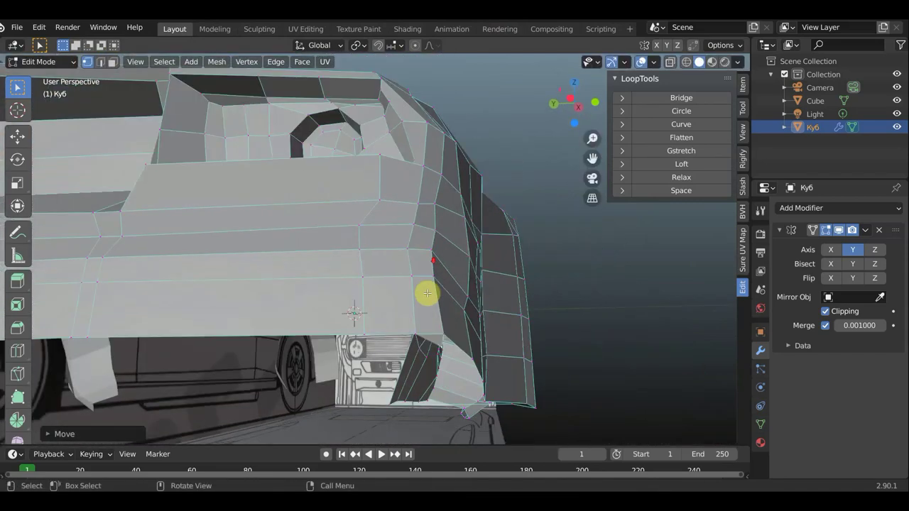
# Delete the vertex near the wheel arch.
pyautogui.click(439, 338)
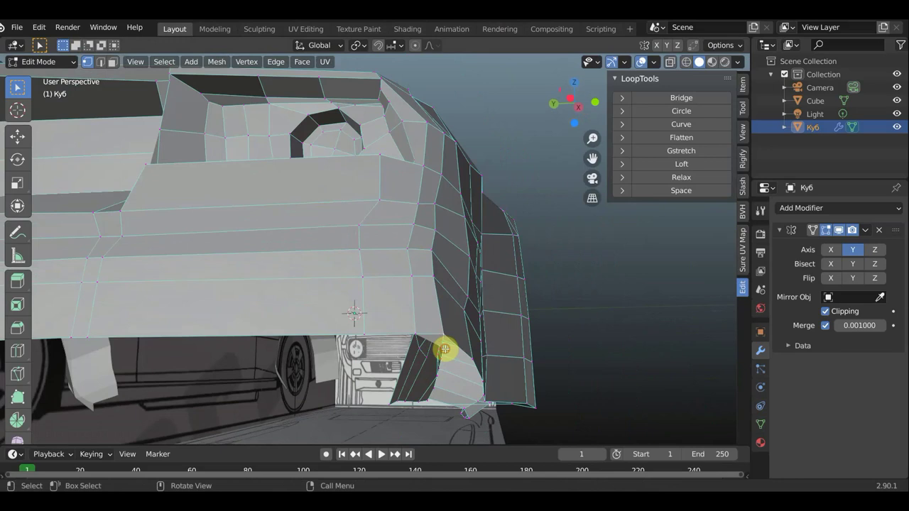
pyautogui.press('x')
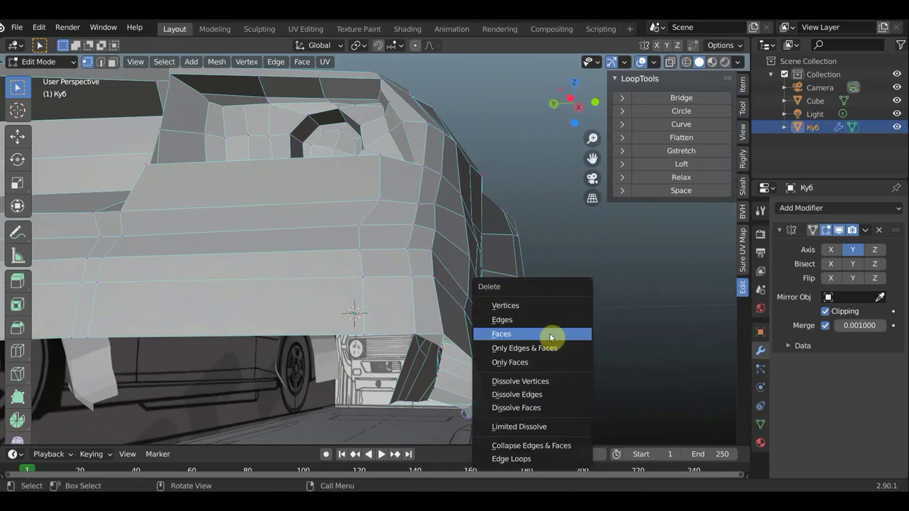
pyautogui.click(537, 306)
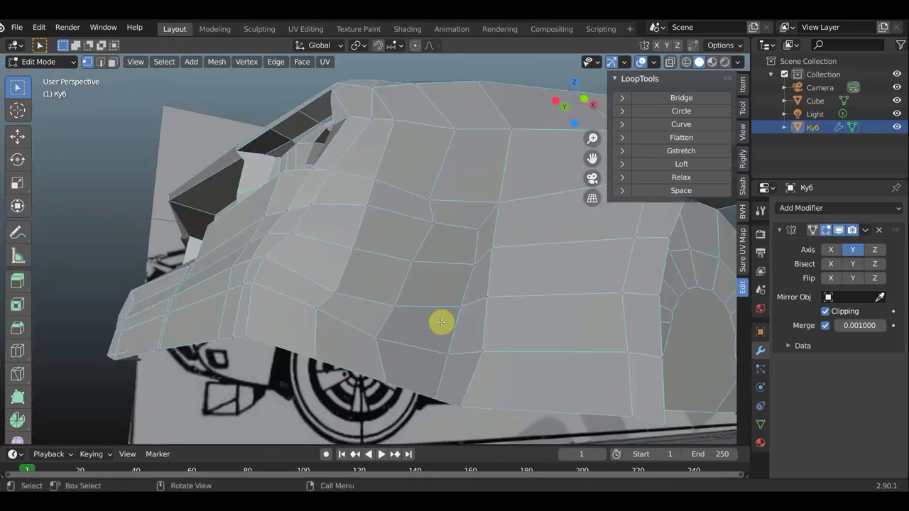
pyautogui.moveTo(441, 322)
pyautogui.mouseDown(button='middle')
pyautogui.moveTo(538, 354)
pyautogui.moveTo(436, 329)
pyautogui.moveTo(483, 348)
pyautogui.moveTo(284, 260)
pyautogui.moveTo(227, 271)
pyautogui.moveTo(243, 246)
pyautogui.mouseUp(button='middle')
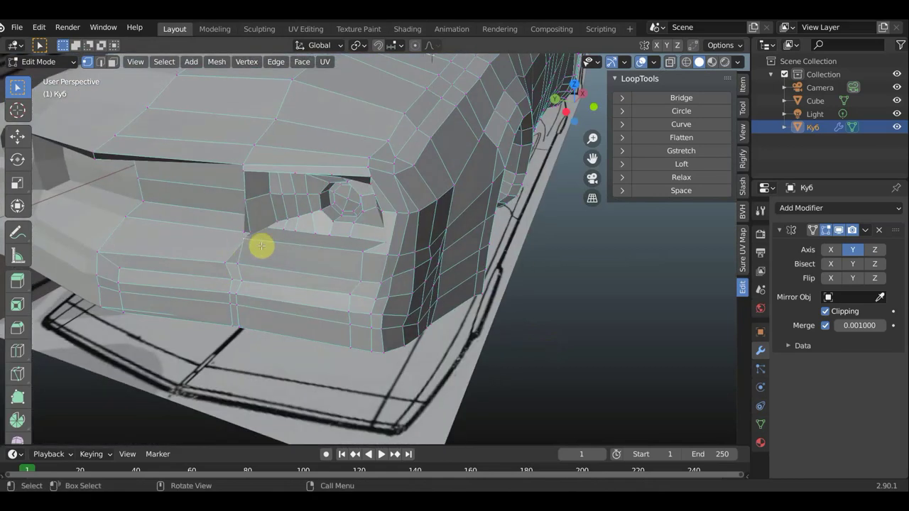
# Nudge two vertices near the headlight edge, orbiting between moves.
pyautogui.press('g')
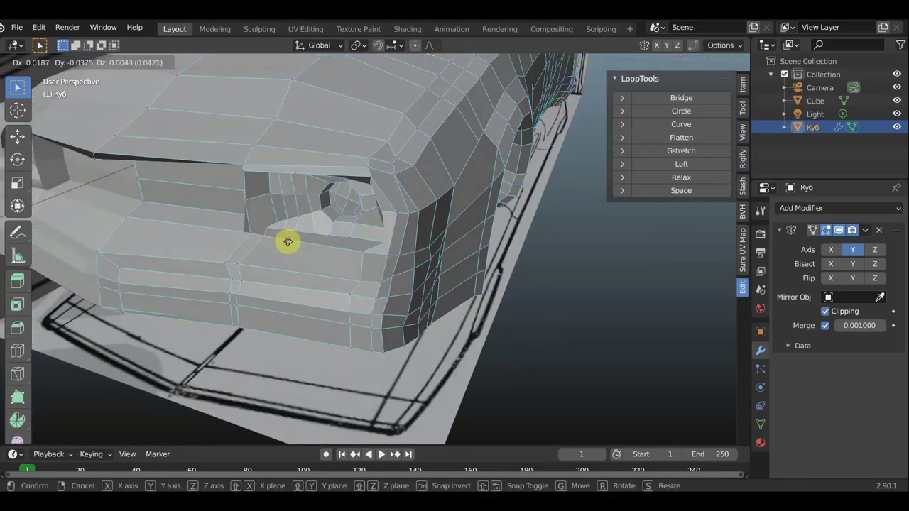
pyautogui.click(287, 242)
pyautogui.moveTo(288, 241)
pyautogui.mouseDown(button='middle')
pyautogui.moveTo(320, 244)
pyautogui.moveTo(360, 227)
pyautogui.moveTo(450, 235)
pyautogui.mouseUp(button='middle')
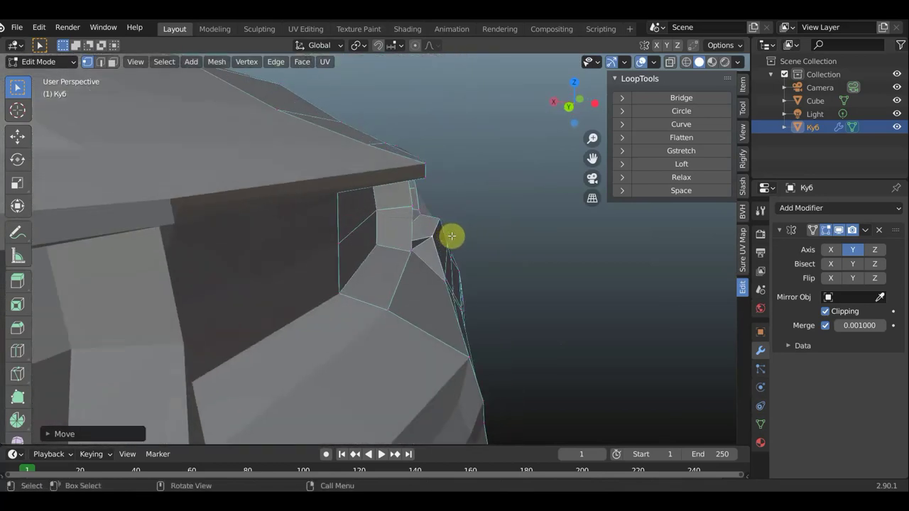
pyautogui.press('g')
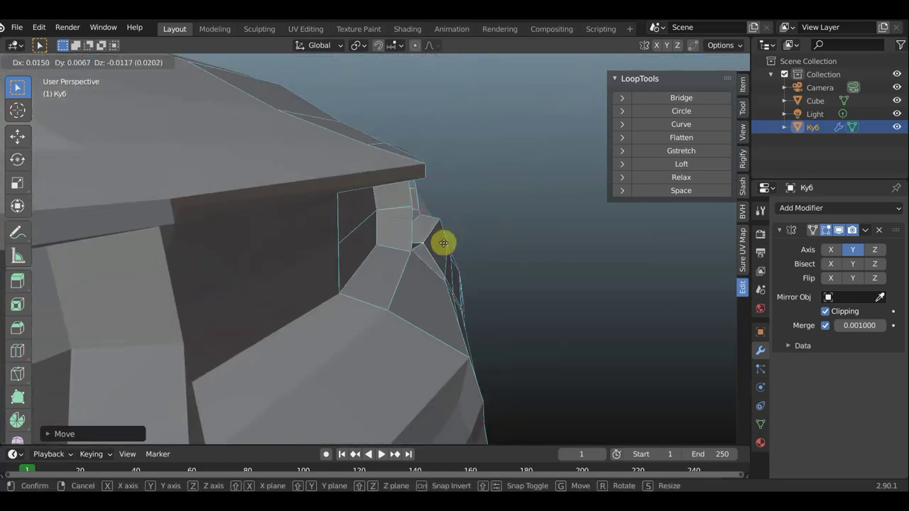
pyautogui.click(445, 243)
pyautogui.moveTo(400, 306)
pyautogui.mouseDown(button='middle')
pyautogui.moveTo(367, 336)
pyautogui.moveTo(412, 320)
pyautogui.moveTo(440, 264)
pyautogui.mouseUp(button='middle')
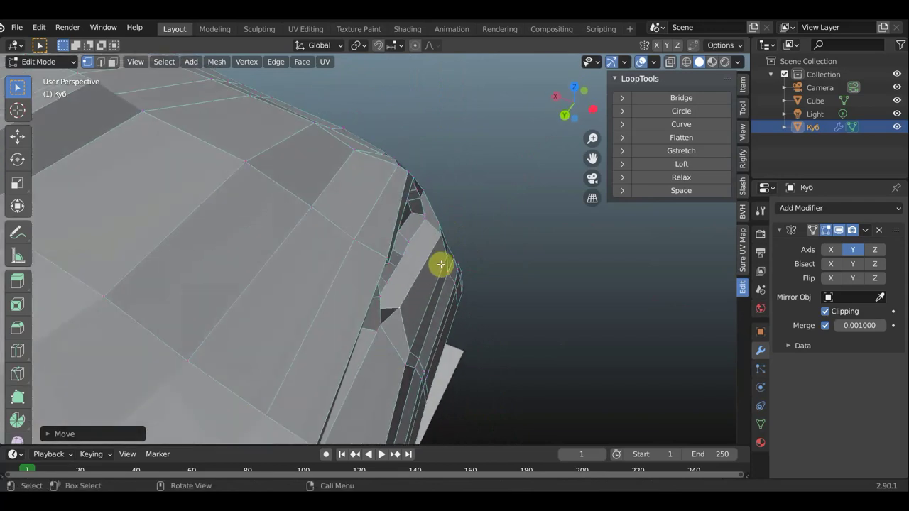
# Move the next vertex along the headlight recess's inner edge twice to tidy the slot.
pyautogui.click(400, 308)
pyautogui.press('g')
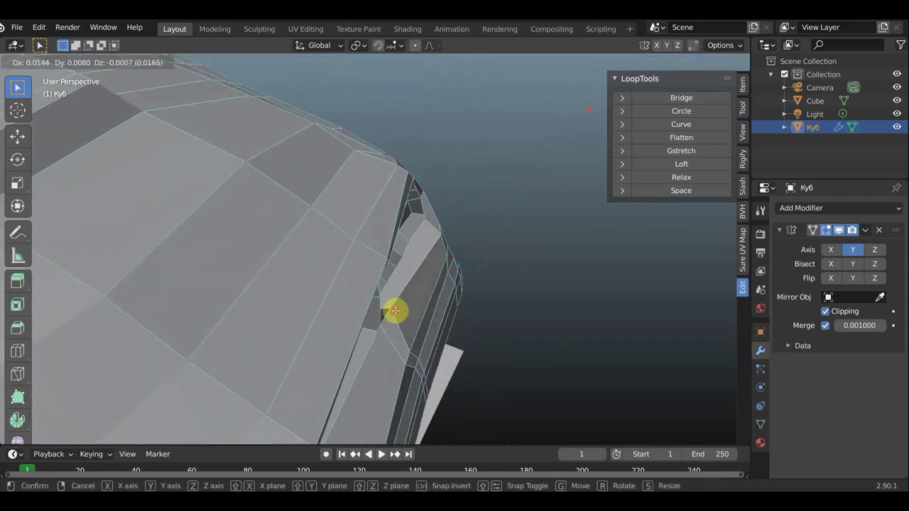
pyautogui.click(384, 325)
pyautogui.press('g')
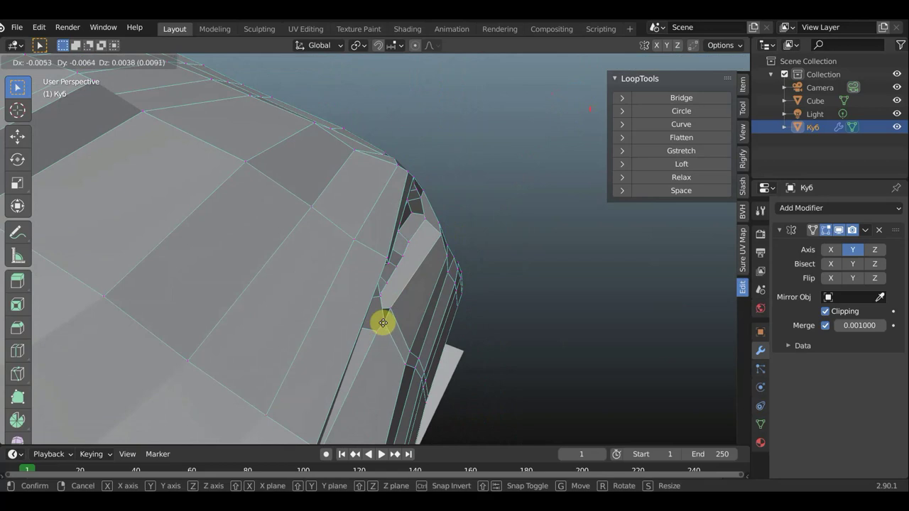
pyautogui.click(382, 323)
pyautogui.moveTo(442, 237)
pyautogui.mouseDown(button='middle')
pyautogui.moveTo(332, 206)
pyautogui.moveTo(318, 175)
pyautogui.moveTo(438, 184)
pyautogui.moveTo(348, 191)
pyautogui.moveTo(354, 197)
pyautogui.mouseUp(button='middle')
# Try extruding the bottom edge in edge select mode, then undo the extrusion.
pyautogui.scroll(-4, 355, 206)
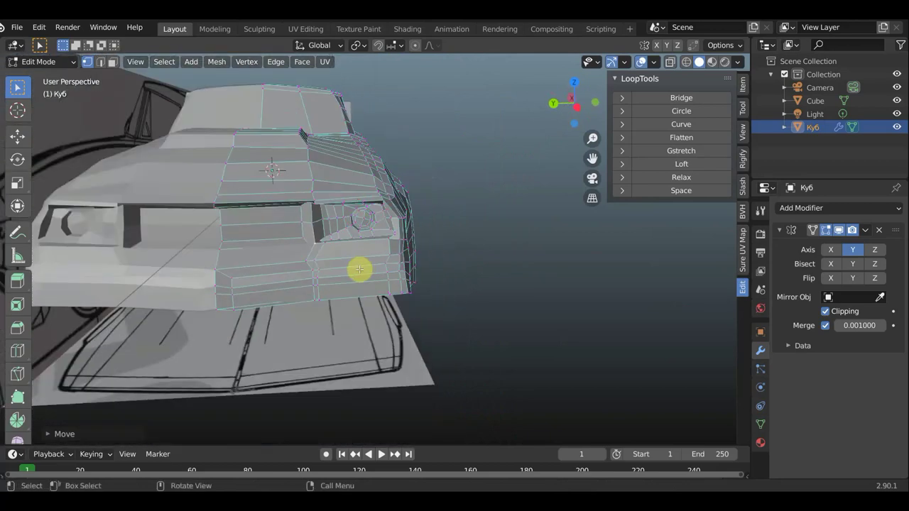
pyautogui.scroll(3, 348, 273)
pyautogui.moveTo(304, 289); pyautogui.dragTo(253, 244, button='middle')
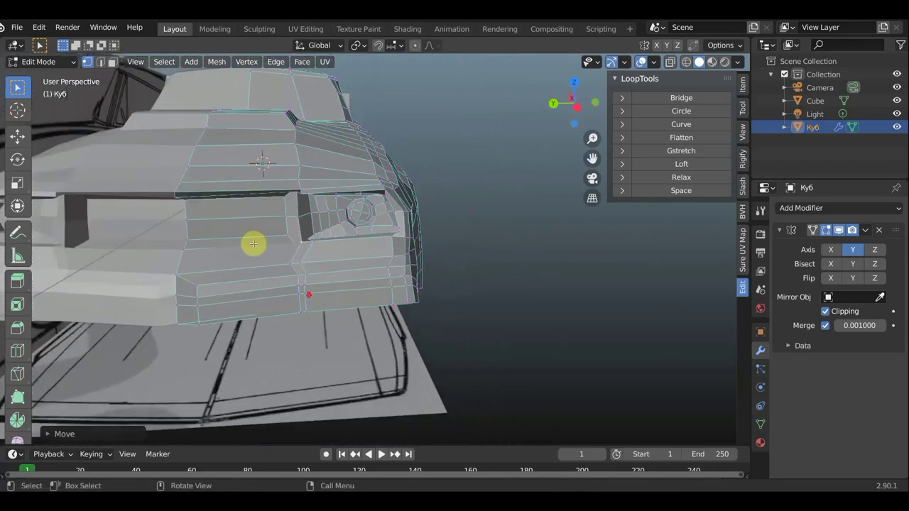
pyautogui.moveTo(277, 317)
pyautogui.mouseDown(button='middle')
pyautogui.moveTo(263, 367)
pyautogui.moveTo(290, 225)
pyautogui.moveTo(242, 219)
pyautogui.moveTo(217, 203)
pyautogui.moveTo(223, 170)
pyautogui.moveTo(167, 228)
pyautogui.moveTo(199, 321)
pyautogui.moveTo(186, 325)
pyautogui.mouseUp(button='middle')
pyautogui.click(100, 62)
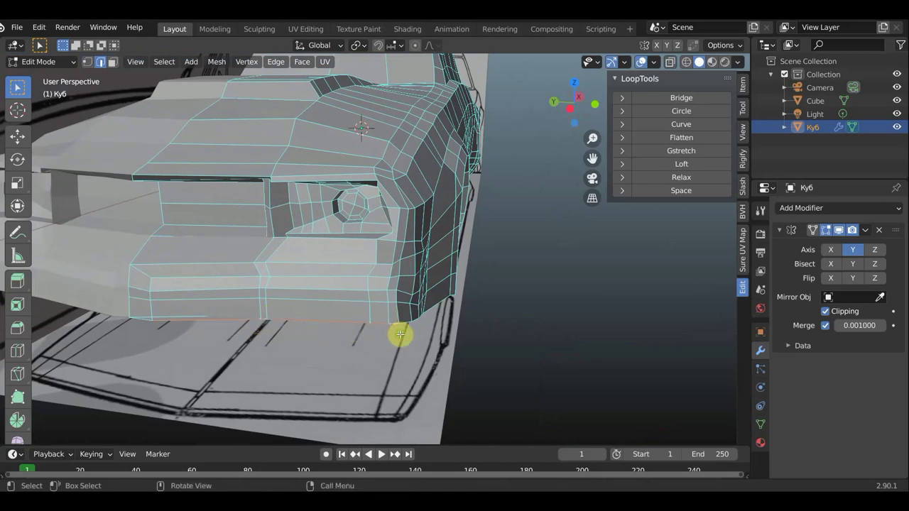
pyautogui.moveTo(399, 334); pyautogui.dragTo(285, 310, button='middle')
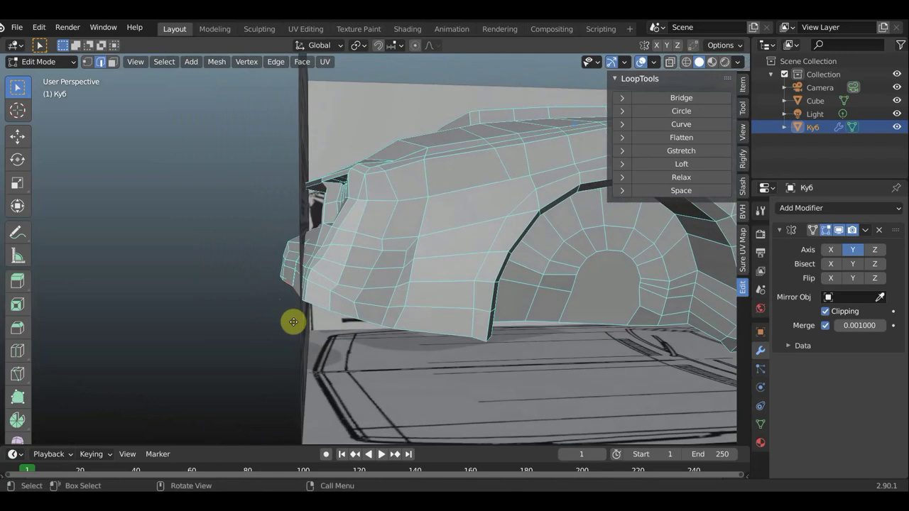
pyautogui.press('g')
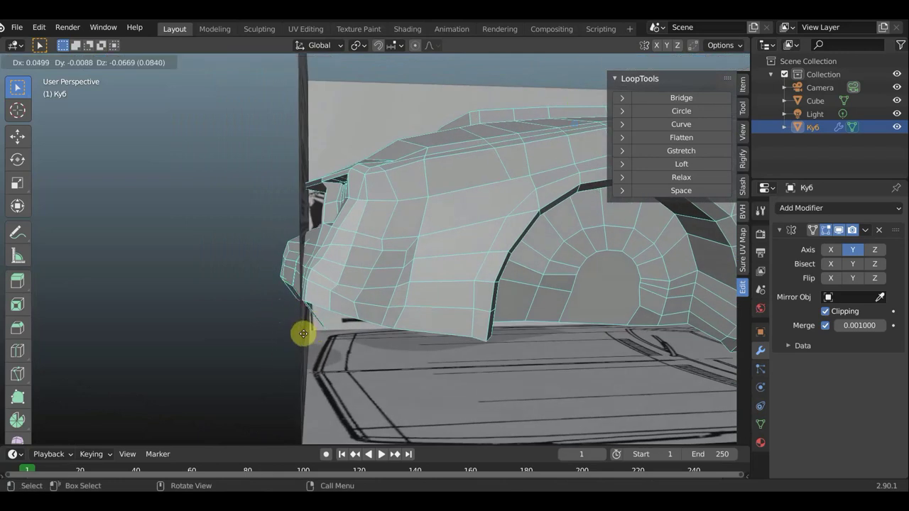
pyautogui.click(302, 326)
pyautogui.moveTo(300, 324)
pyautogui.mouseDown(button='middle')
pyautogui.moveTo(436, 315)
pyautogui.moveTo(469, 298)
pyautogui.moveTo(468, 312)
pyautogui.mouseUp(button='middle')
pyautogui.moveTo(391, 329)
pyautogui.mouseDown(button='middle')
pyautogui.moveTo(392, 336)
pyautogui.moveTo(355, 308)
pyautogui.moveTo(382, 253)
pyautogui.moveTo(501, 280)
pyautogui.moveTo(438, 351)
pyautogui.moveTo(393, 351)
pyautogui.moveTo(403, 347)
pyautogui.mouseUp(button='middle')
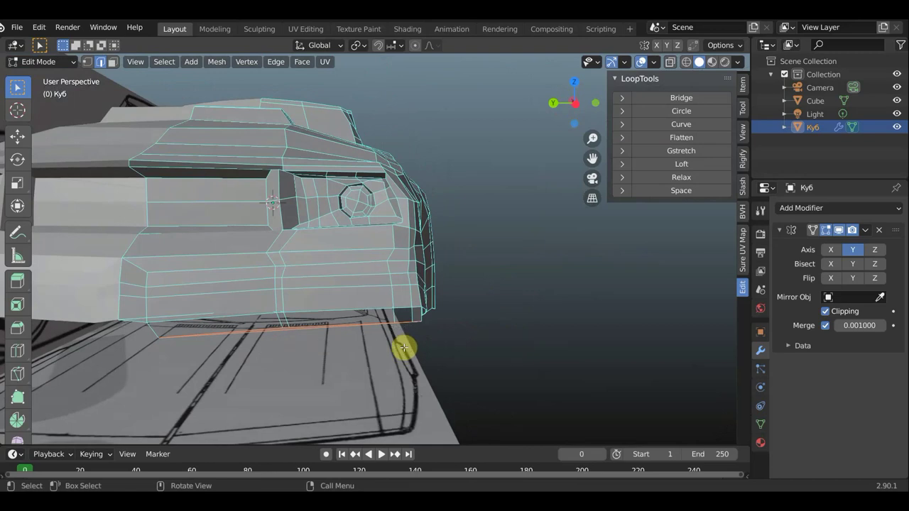
pyautogui.press('ctrl')
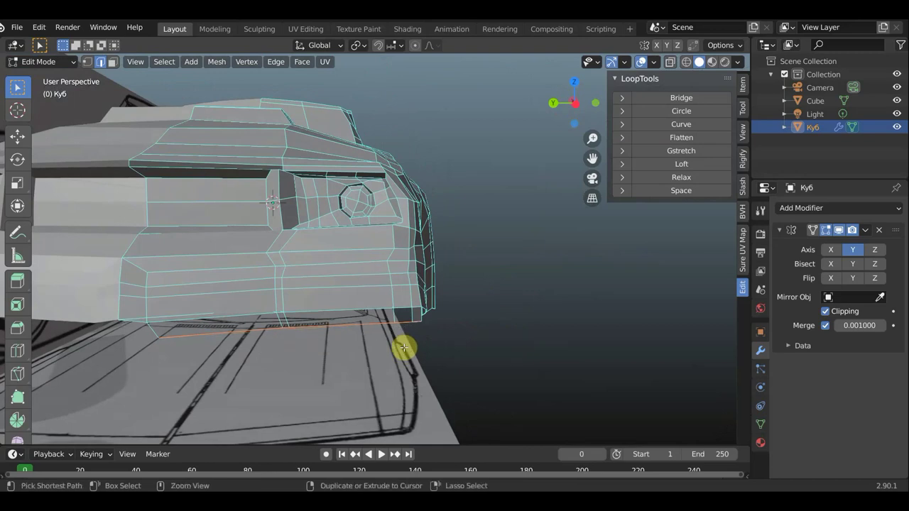
pyautogui.hotkey('ctrl', 'z')
# Pull the lower bumper vertices down toward the floor blueprint.
pyautogui.moveTo(408, 346)
pyautogui.mouseDown(button='middle')
pyautogui.moveTo(449, 295)
pyautogui.moveTo(447, 308)
pyautogui.moveTo(426, 298)
pyautogui.mouseUp(button='middle')
pyautogui.moveTo(178, 215)
pyautogui.mouseDown(button='middle')
pyautogui.moveTo(263, 209)
pyautogui.moveTo(255, 211)
pyautogui.moveTo(343, 274)
pyautogui.moveTo(343, 293)
pyautogui.moveTo(253, 312)
pyautogui.moveTo(279, 321)
pyautogui.mouseUp(button='middle')
pyautogui.scroll(2, 279, 321)
pyautogui.scroll(2, 288, 320)
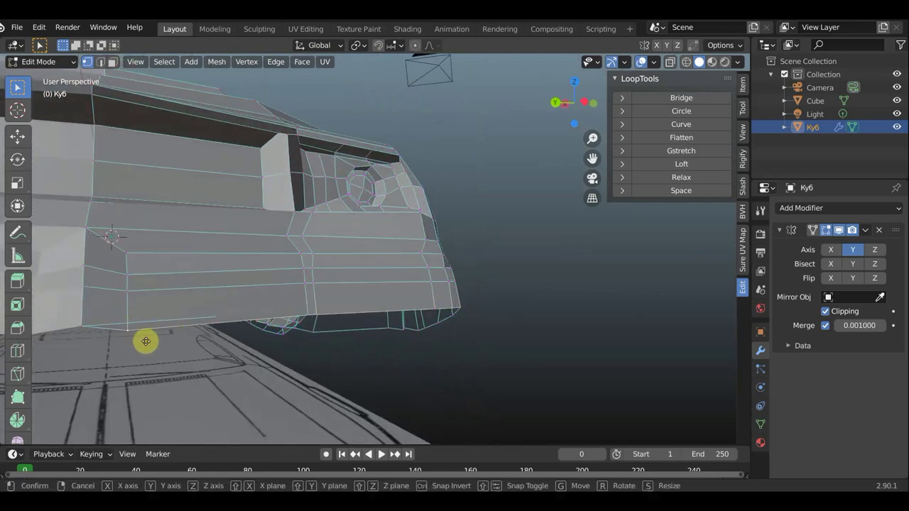
pyautogui.press('g')
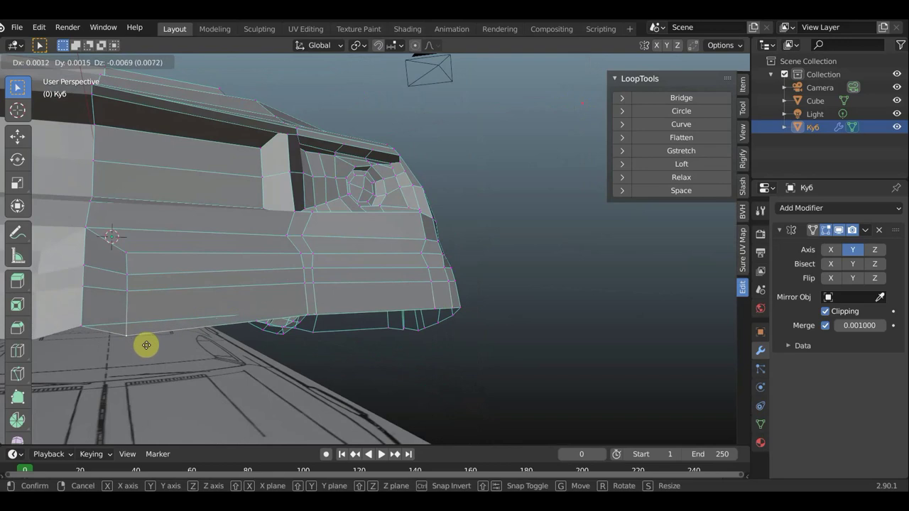
pyautogui.click(145, 340)
pyautogui.press('g')
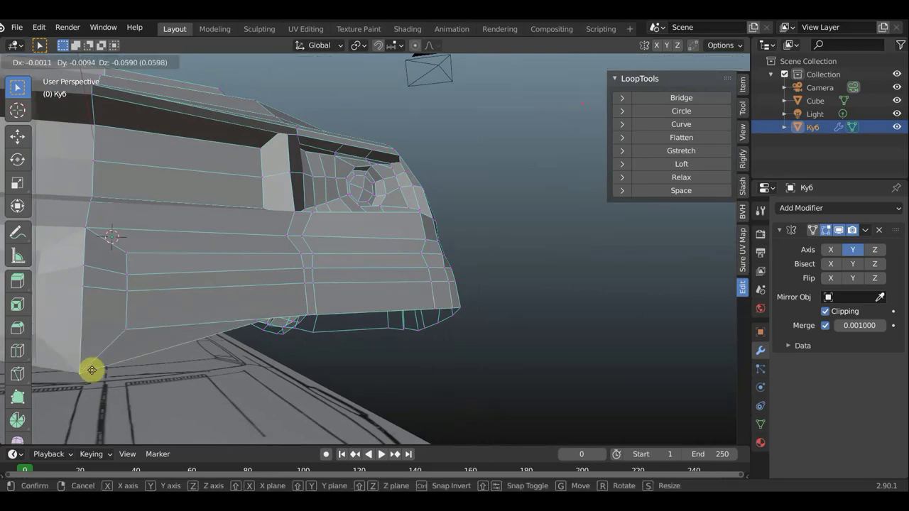
pyautogui.click(91, 370)
pyautogui.moveTo(264, 300)
pyautogui.mouseDown(button='middle')
pyautogui.moveTo(398, 246)
pyautogui.moveTo(449, 270)
pyautogui.mouseUp(button='middle')
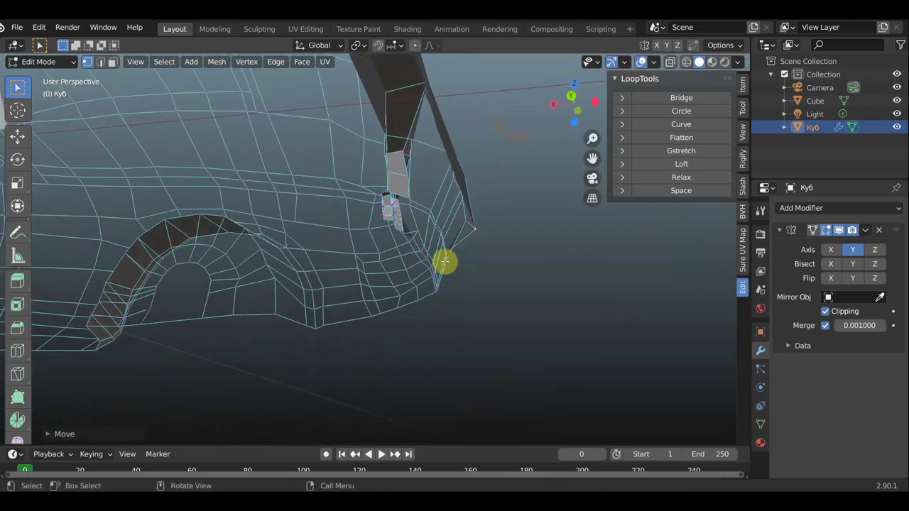
# Move several vertices around the wheel arch down and outward along the lower body line.
pyautogui.press('g')
pyautogui.click(452, 283)
pyautogui.moveTo(453, 283)
pyautogui.mouseDown(button='middle')
pyautogui.moveTo(319, 314)
pyautogui.moveTo(270, 279)
pyautogui.moveTo(160, 257)
pyautogui.moveTo(251, 276)
pyautogui.moveTo(412, 347)
pyautogui.moveTo(396, 350)
pyautogui.mouseUp(button='middle')
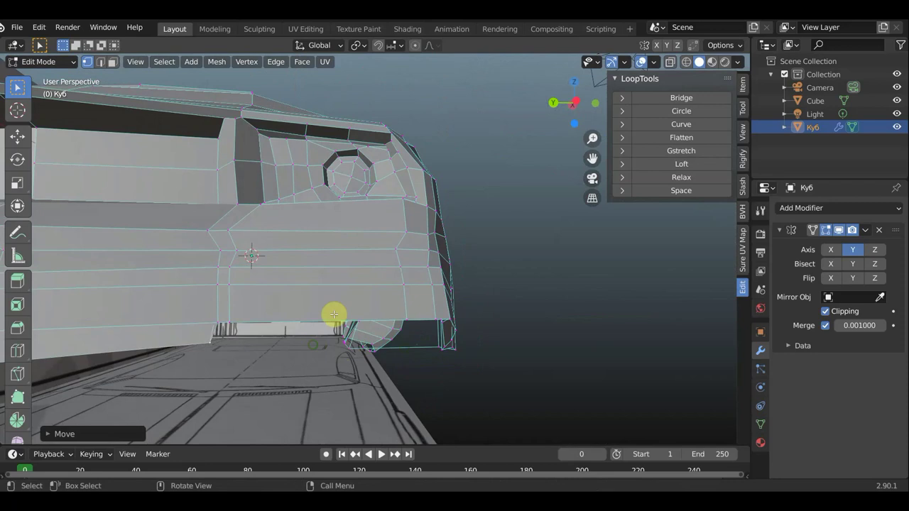
pyautogui.scroll(5, 334, 314)
pyautogui.moveTo(365, 300); pyautogui.dragTo(358, 246, button='middle')
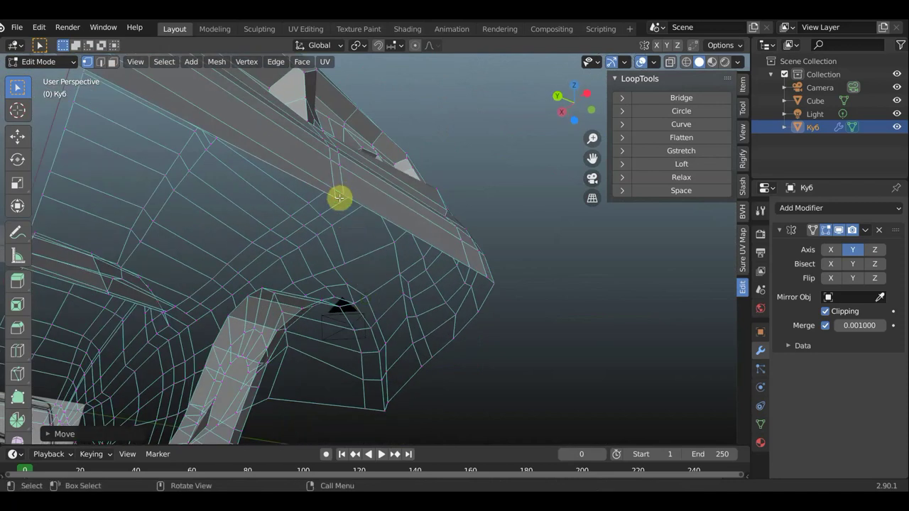
pyautogui.press('g')
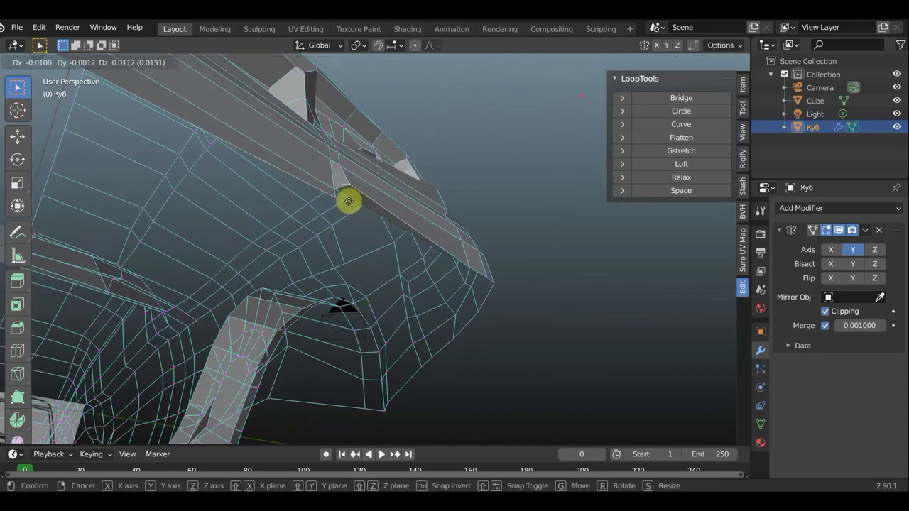
pyautogui.click(340, 201)
pyautogui.moveTo(338, 199); pyautogui.dragTo(454, 235, button='middle')
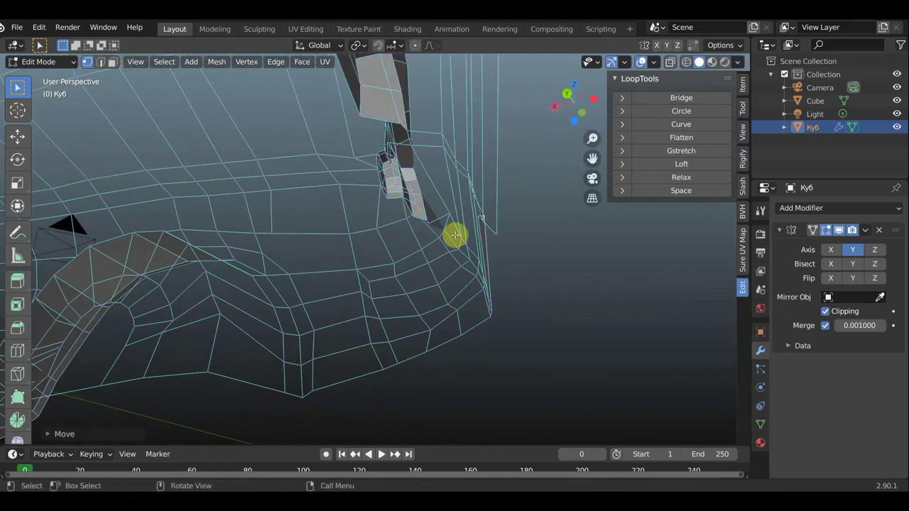
pyautogui.press('g')
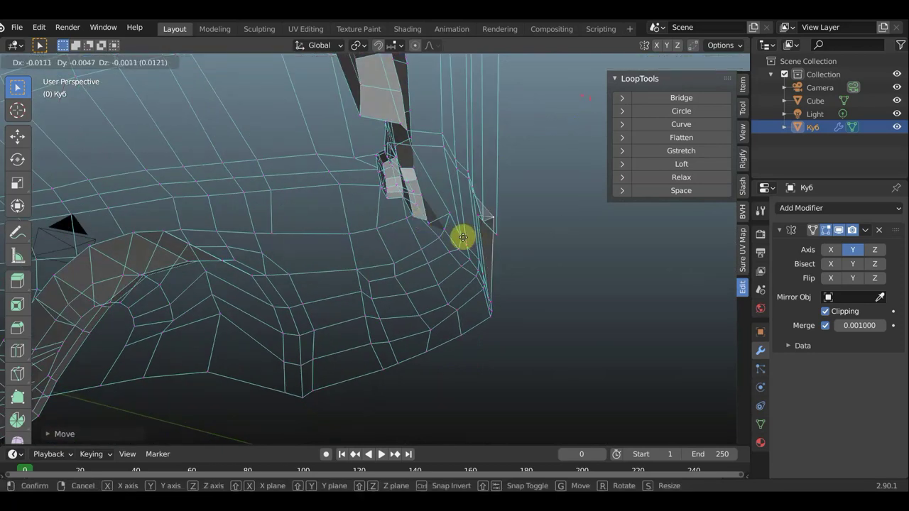
pyautogui.click(463, 237)
pyautogui.press('g')
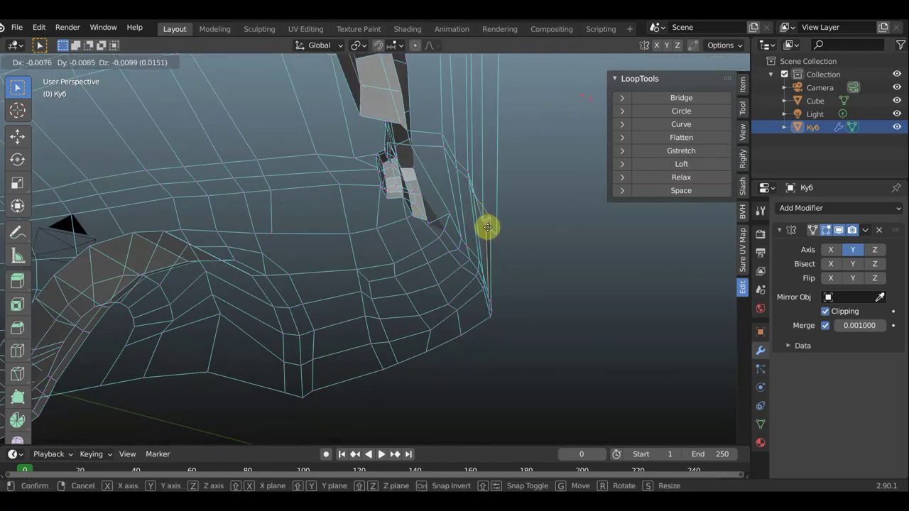
pyautogui.click(499, 232)
# Pull the lower front and bottom-edge vertices down toward the blueprint's lower line.
pyautogui.scroll(-3, 419, 270)
pyautogui.scroll(-3, 385, 284)
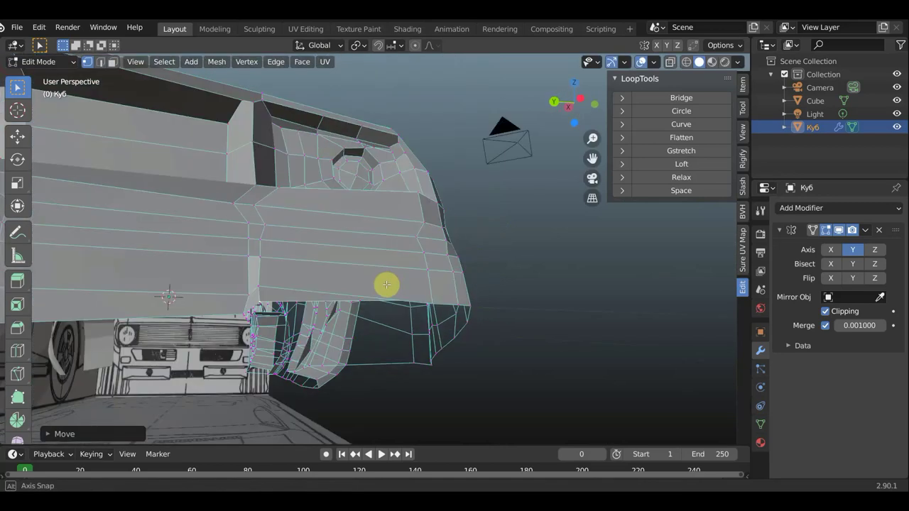
pyautogui.scroll(-1, 381, 290)
pyautogui.press('g')
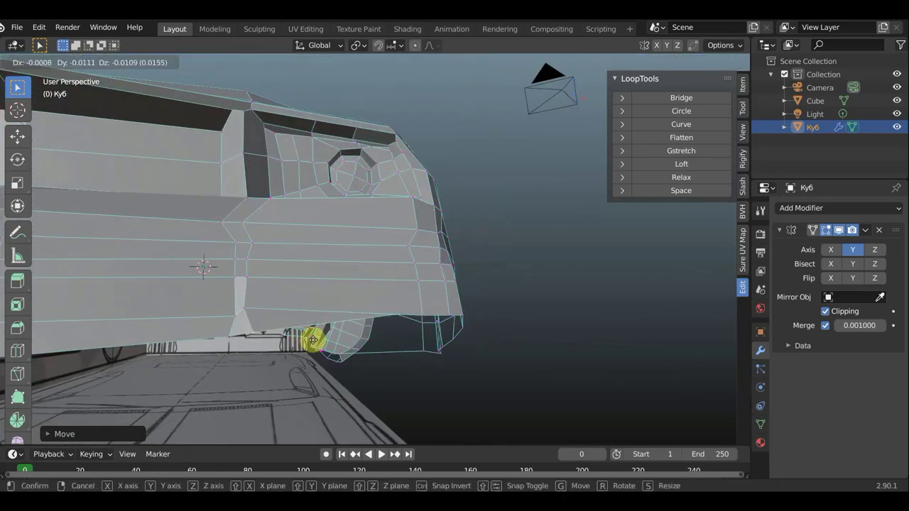
pyautogui.click(312, 339)
pyautogui.moveTo(313, 339)
pyautogui.mouseDown(button='middle')
pyautogui.moveTo(516, 305)
pyautogui.moveTo(485, 321)
pyautogui.moveTo(523, 348)
pyautogui.moveTo(492, 329)
pyautogui.mouseUp(button='middle')
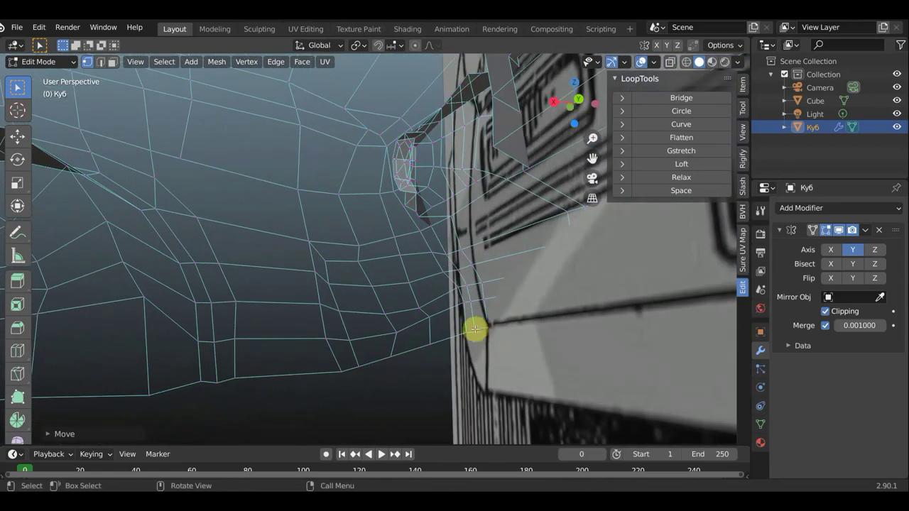
pyautogui.press('g')
pyautogui.click(491, 350)
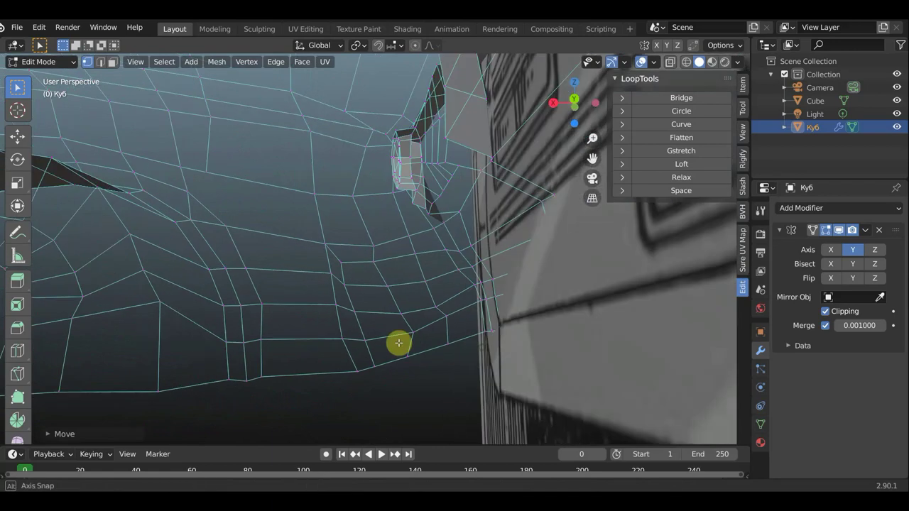
pyautogui.moveTo(400, 343)
pyautogui.mouseDown(button='middle')
pyautogui.moveTo(339, 362)
pyautogui.moveTo(412, 359)
pyautogui.mouseUp(button='middle')
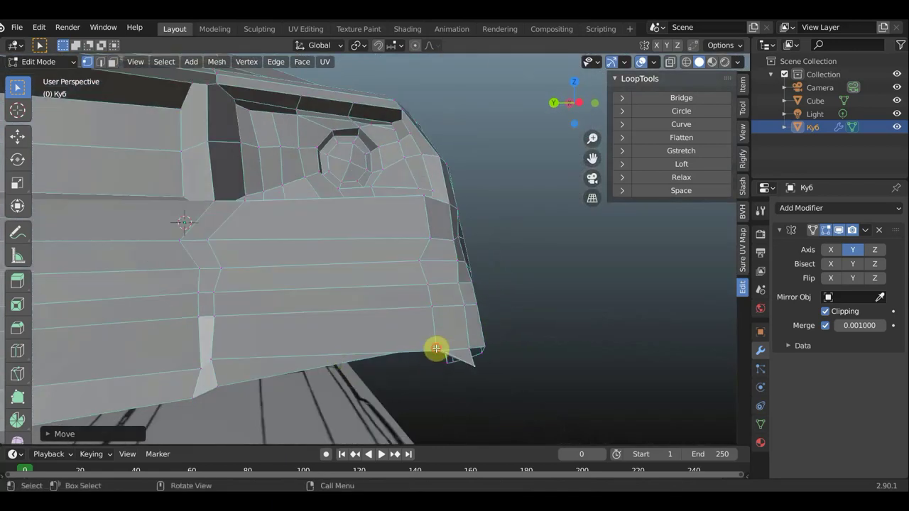
pyautogui.press('g')
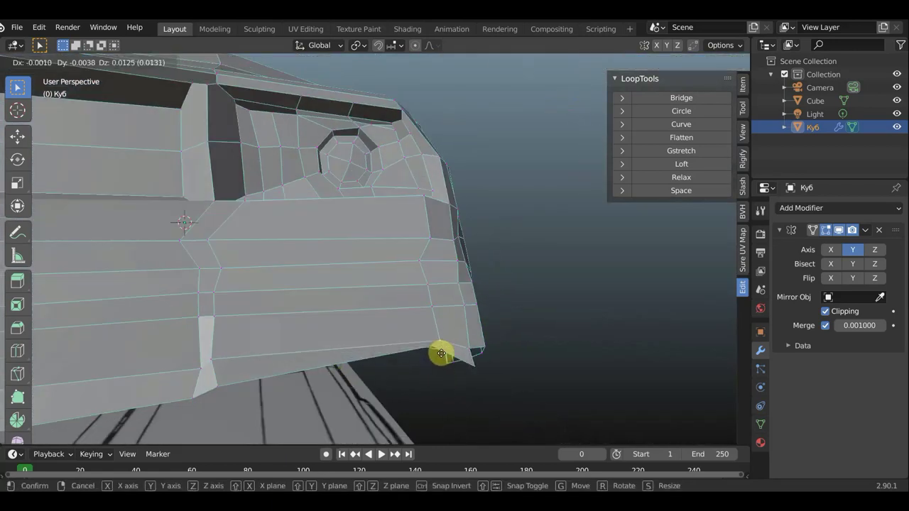
pyautogui.click(434, 349)
pyautogui.press('g')
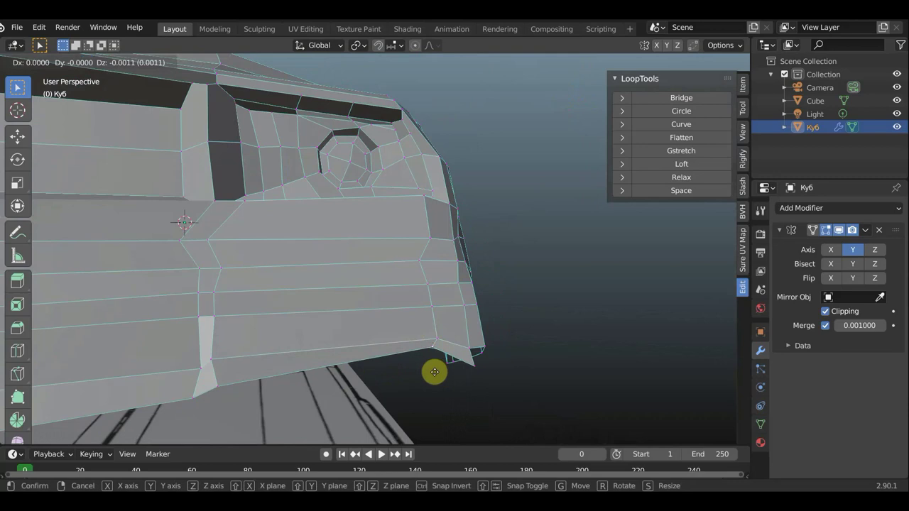
pyautogui.click(433, 379)
pyautogui.moveTo(432, 379); pyautogui.dragTo(320, 371, button='middle')
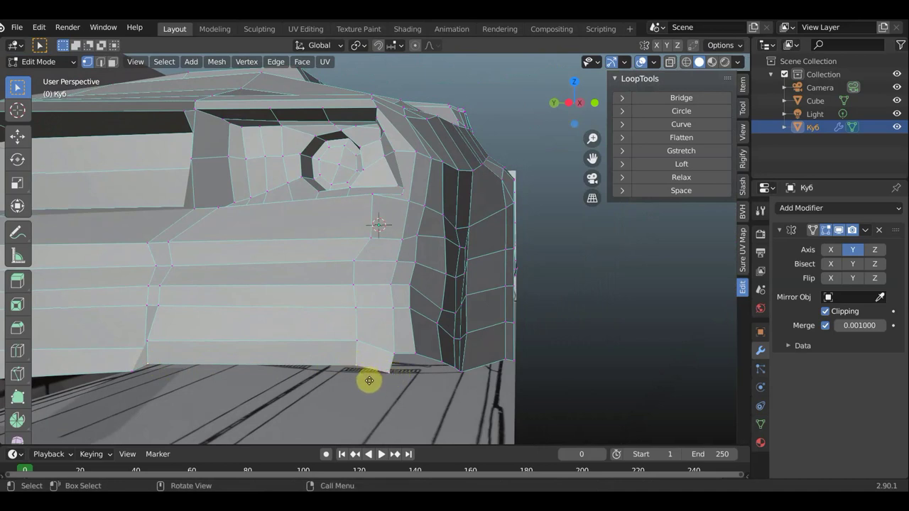
# Move the selected bottom vertices down and outward along the lower front edge.
pyautogui.press('g')
pyautogui.click(376, 377)
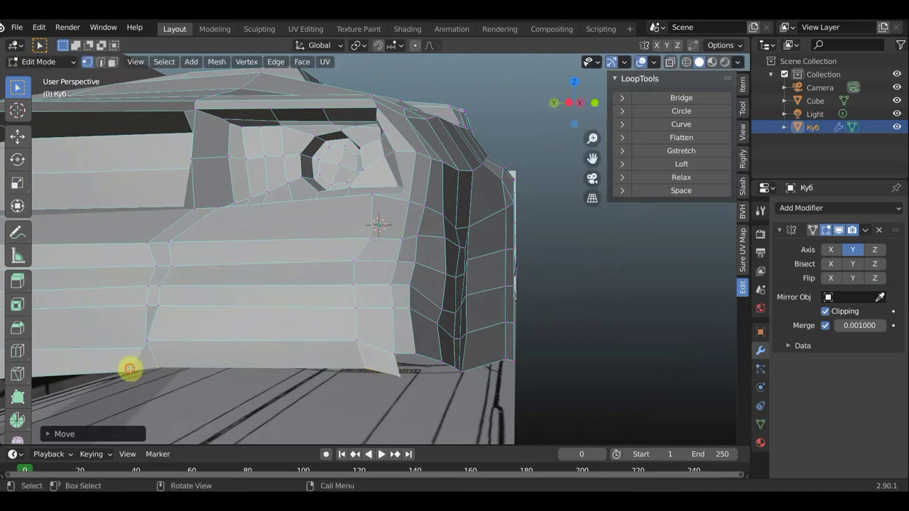
pyautogui.press('g')
pyautogui.click(140, 368)
pyautogui.moveTo(139, 367)
pyautogui.mouseDown(button='middle')
pyautogui.moveTo(284, 355)
pyautogui.moveTo(343, 363)
pyautogui.mouseUp(button='middle')
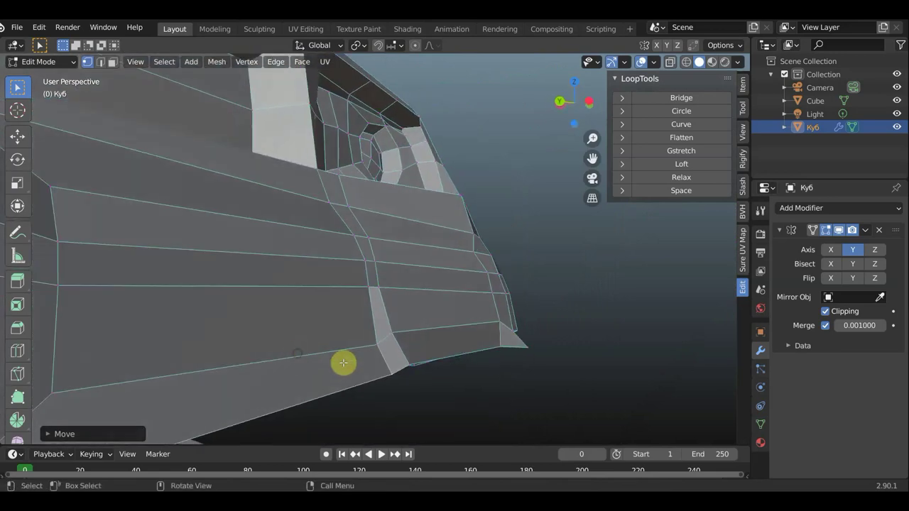
pyautogui.press('g')
pyautogui.click(396, 380)
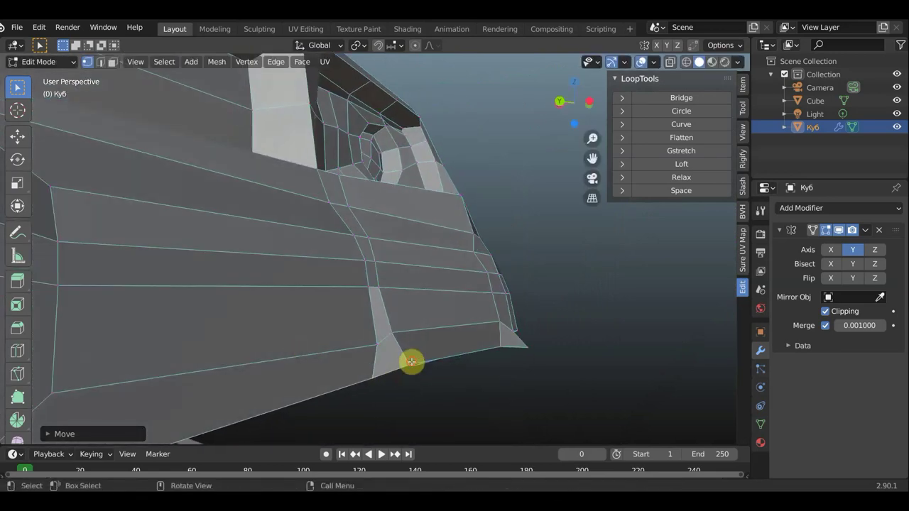
pyautogui.press('g')
pyautogui.click(390, 365)
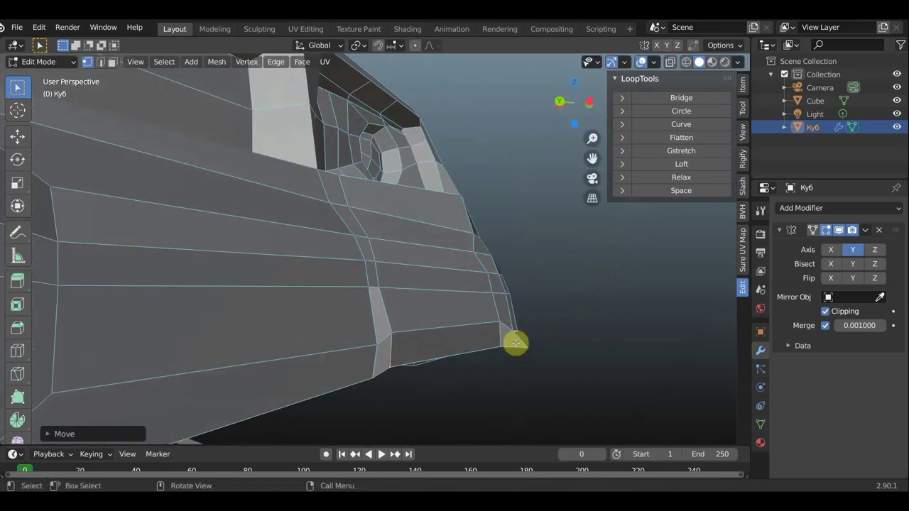
# Adjust the bumper corner and neighbouring bottom-edge vertices to follow the blueprint.
pyautogui.press('g')
pyautogui.click(505, 349)
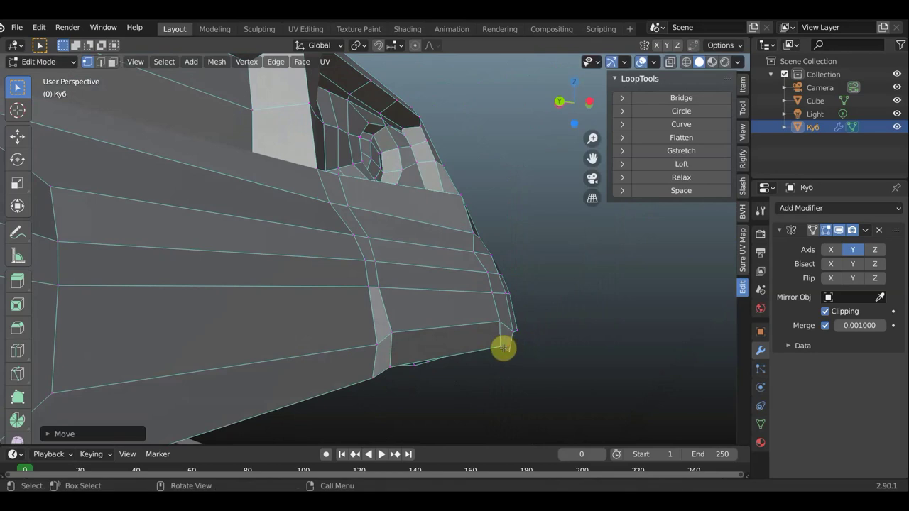
pyautogui.press('g')
pyautogui.click(495, 346)
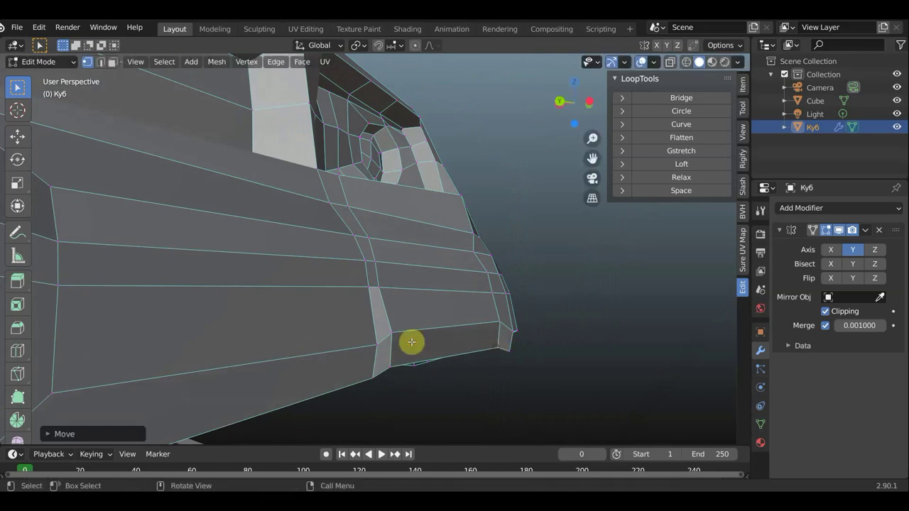
pyautogui.click(394, 334)
pyautogui.press('g')
pyautogui.click(398, 338)
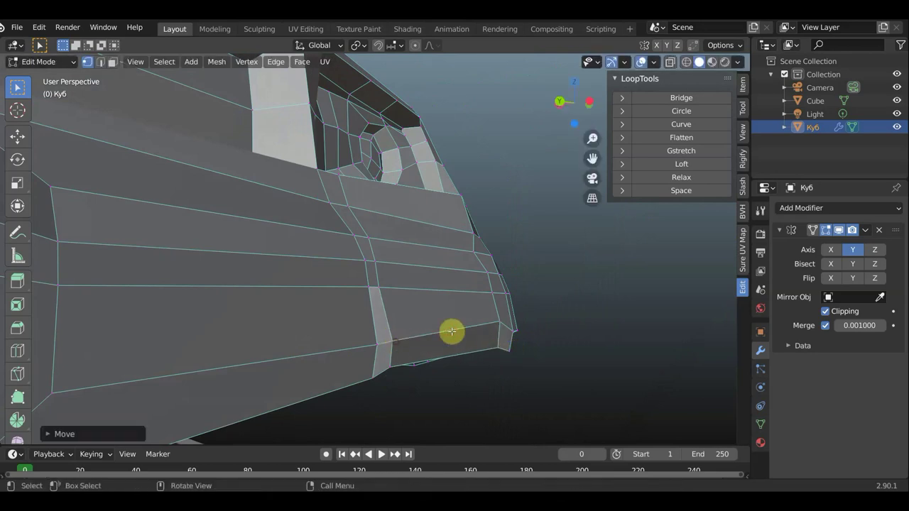
pyautogui.press('g')
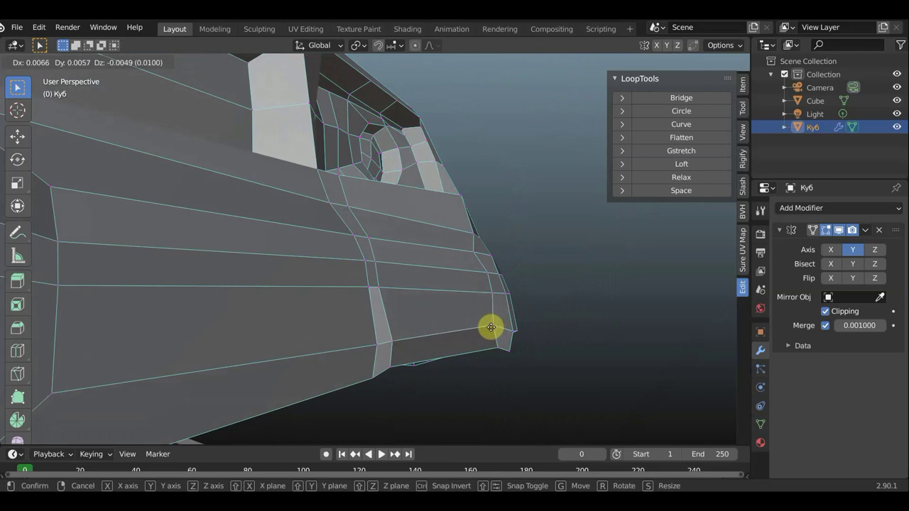
pyautogui.click(496, 328)
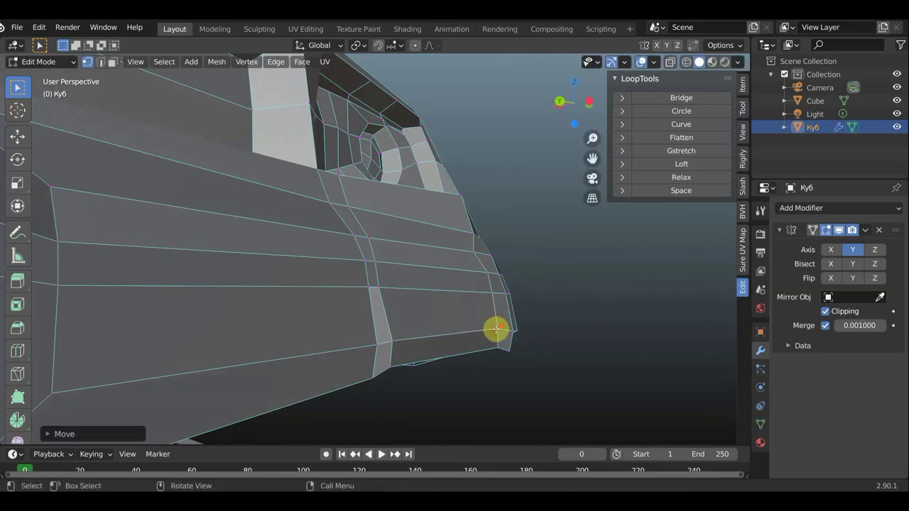
pyautogui.moveTo(494, 329)
pyautogui.mouseDown(button='middle')
pyautogui.moveTo(379, 348)
pyautogui.moveTo(433, 345)
pyautogui.mouseUp(button='middle')
pyautogui.scroll(-3, 416, 345)
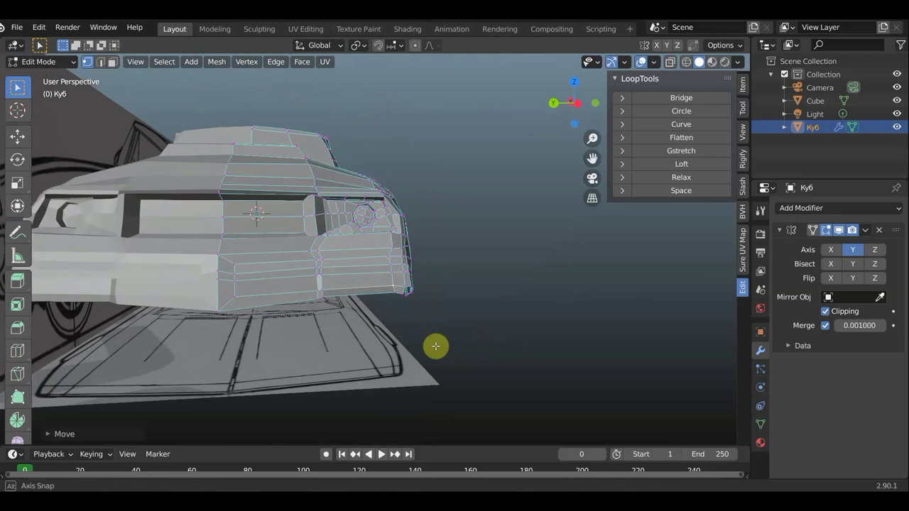
pyautogui.scroll(2, 434, 345)
pyautogui.scroll(2, 220, 341)
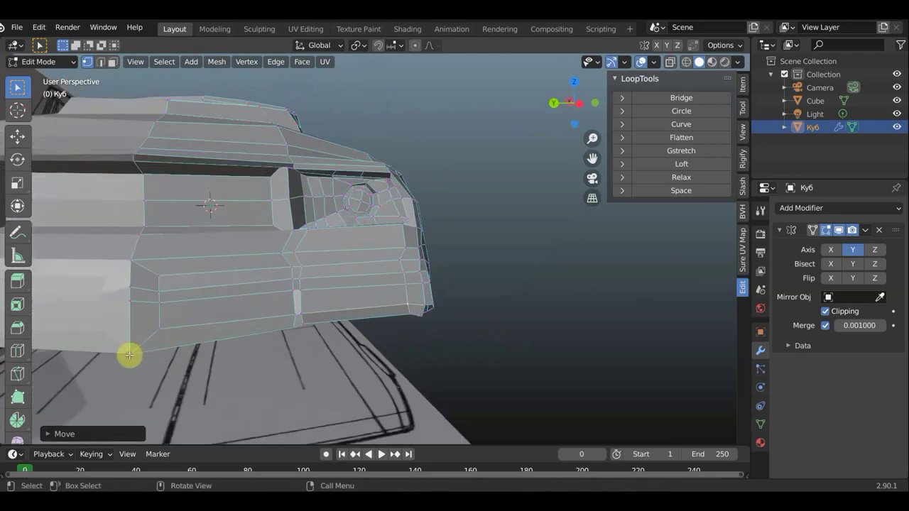
pyautogui.press('g')
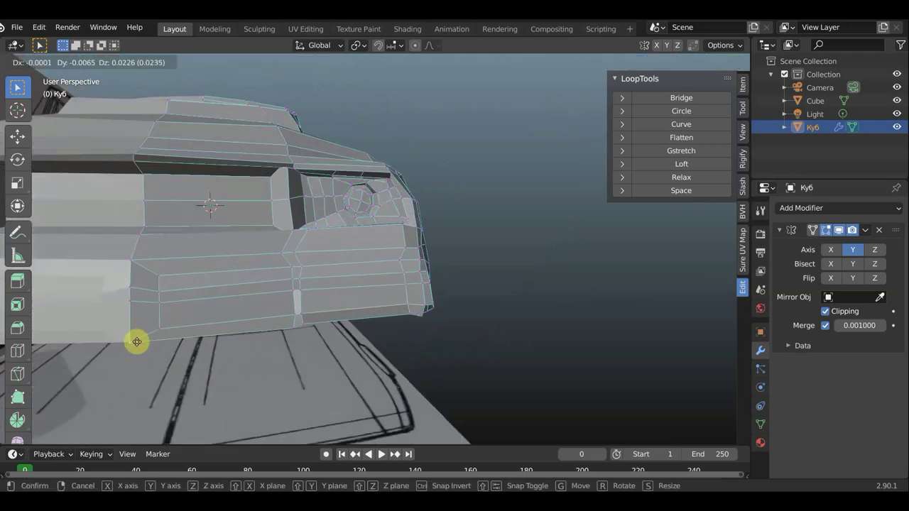
pyautogui.click(137, 341)
pyautogui.moveTo(157, 342)
pyautogui.mouseDown(button='middle')
pyautogui.moveTo(90, 377)
pyautogui.moveTo(40, 362)
pyautogui.moveTo(26, 331)
pyautogui.moveTo(178, 329)
pyautogui.mouseUp(button='middle')
# Reposition the lower front and lower side vertices near the car's front corner.
pyautogui.scroll(2, 178, 328)
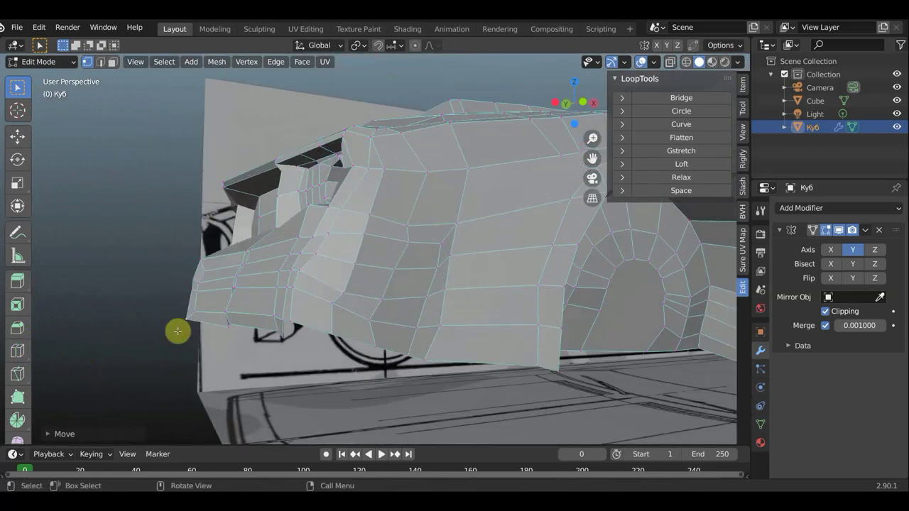
pyautogui.press('g')
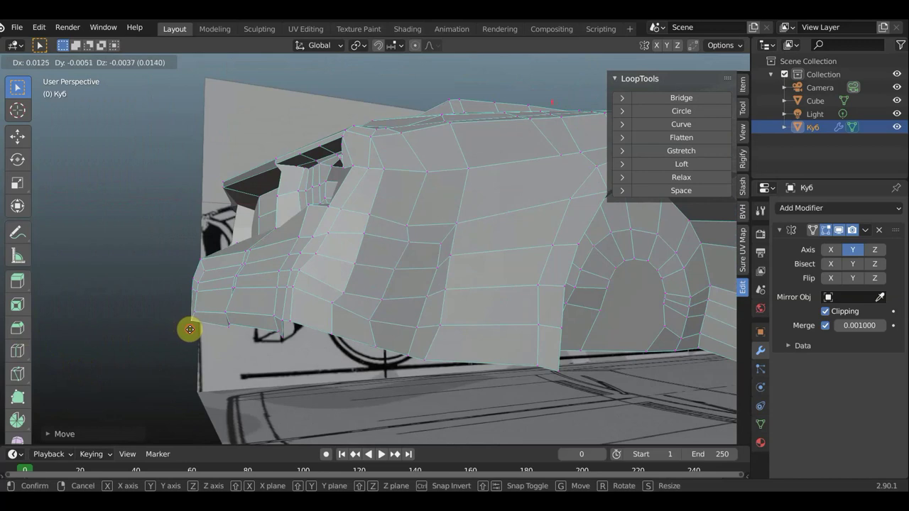
pyautogui.click(189, 329)
pyautogui.press('g')
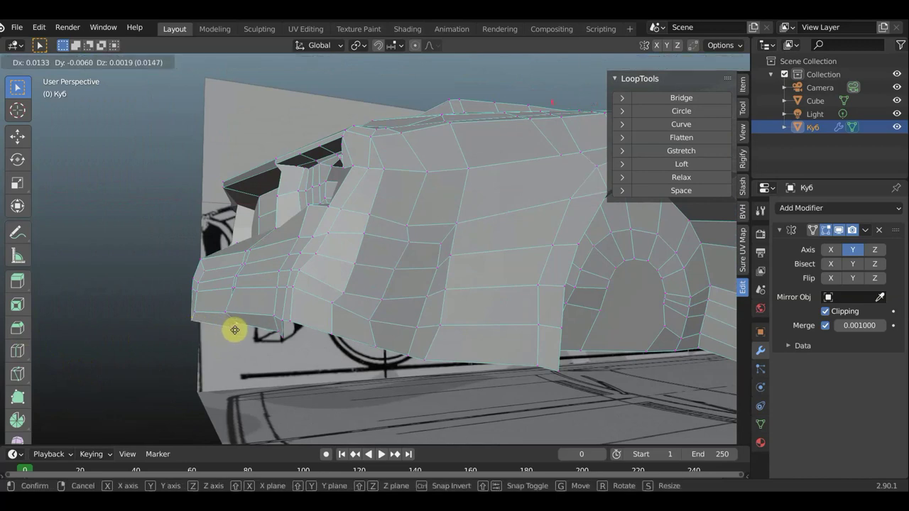
pyautogui.click(231, 330)
pyautogui.moveTo(264, 334); pyautogui.dragTo(371, 334, button='middle')
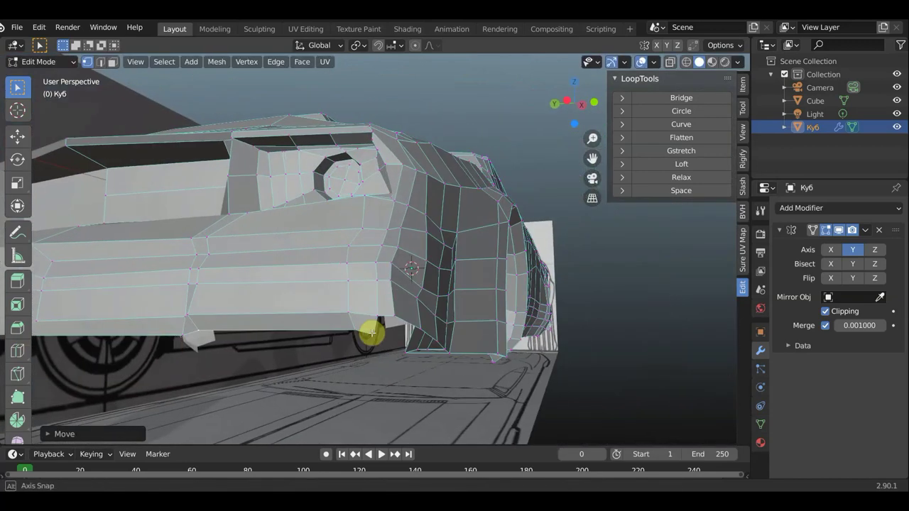
pyautogui.press('g')
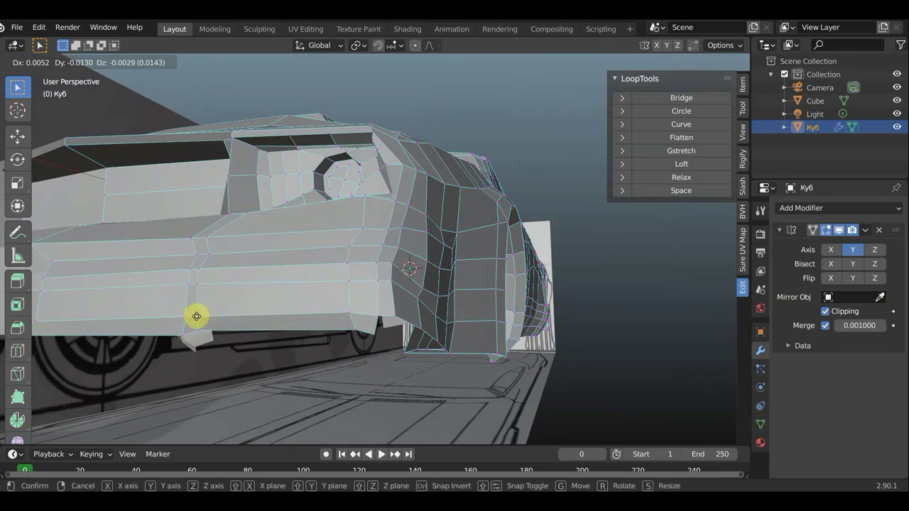
pyautogui.click(197, 316)
pyautogui.press('g')
pyautogui.click(187, 331)
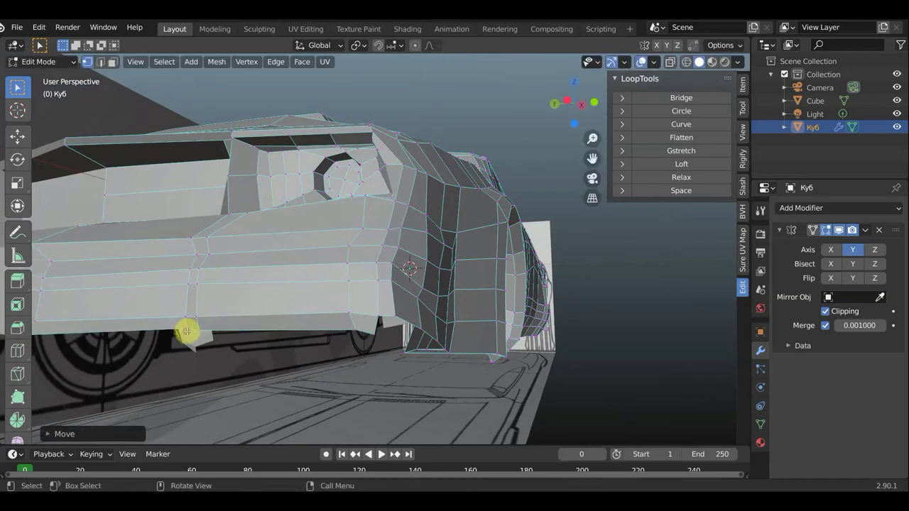
pyautogui.moveTo(186, 331); pyautogui.dragTo(111, 341, button='middle')
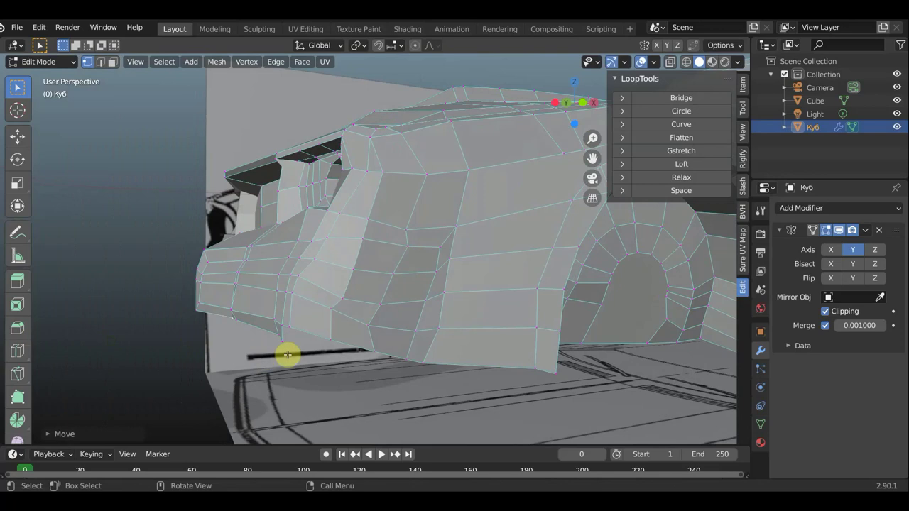
# Shape the front corner and nose vertices, including the nose tip and upper nose.
pyautogui.moveTo(290, 355); pyautogui.dragTo(274, 355, button='middle')
pyautogui.press('g')
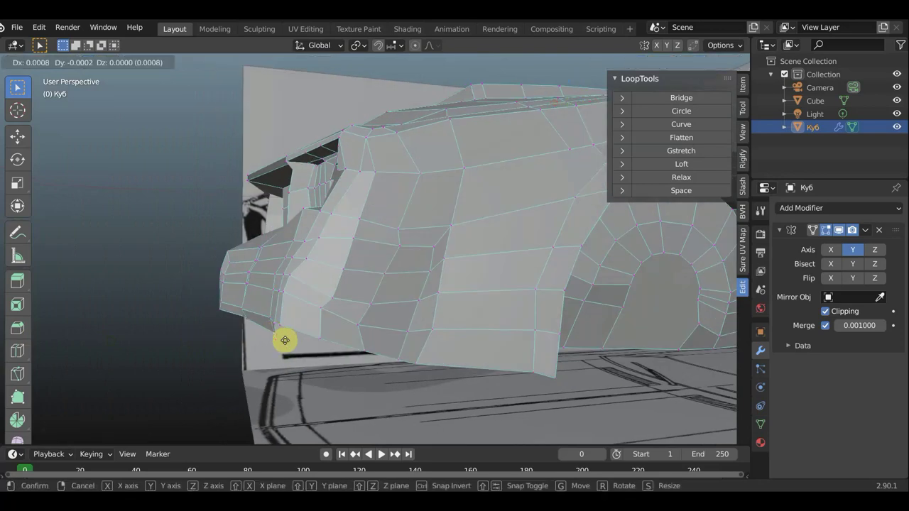
pyautogui.click(274, 339)
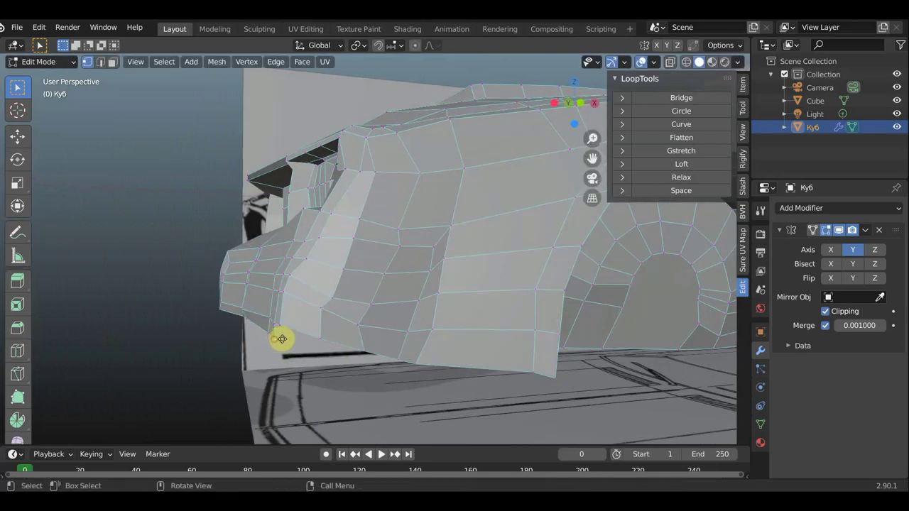
pyautogui.press('g')
pyautogui.click(265, 335)
pyautogui.press('g')
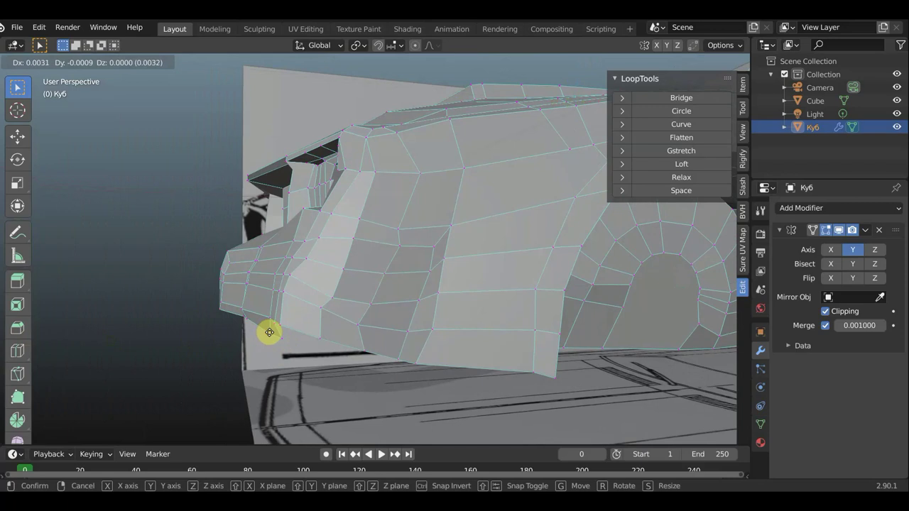
pyautogui.click(271, 332)
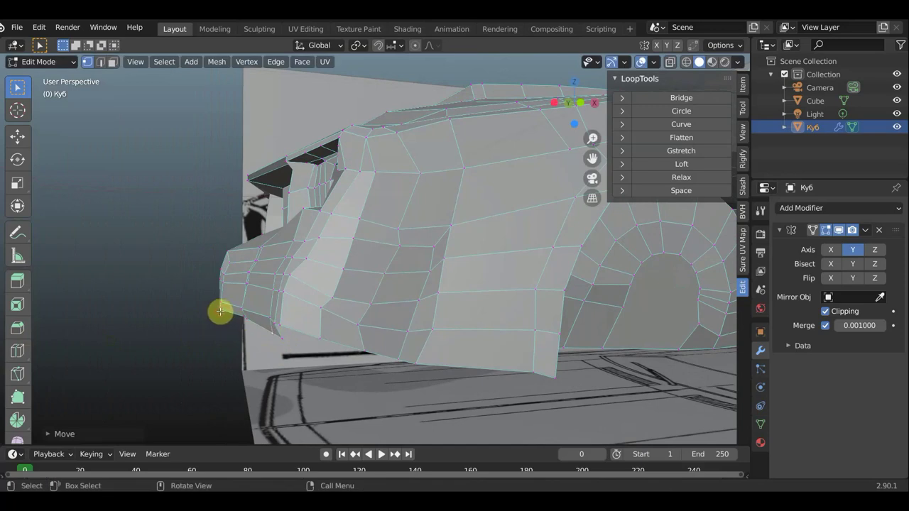
pyautogui.press('g')
pyautogui.click(229, 308)
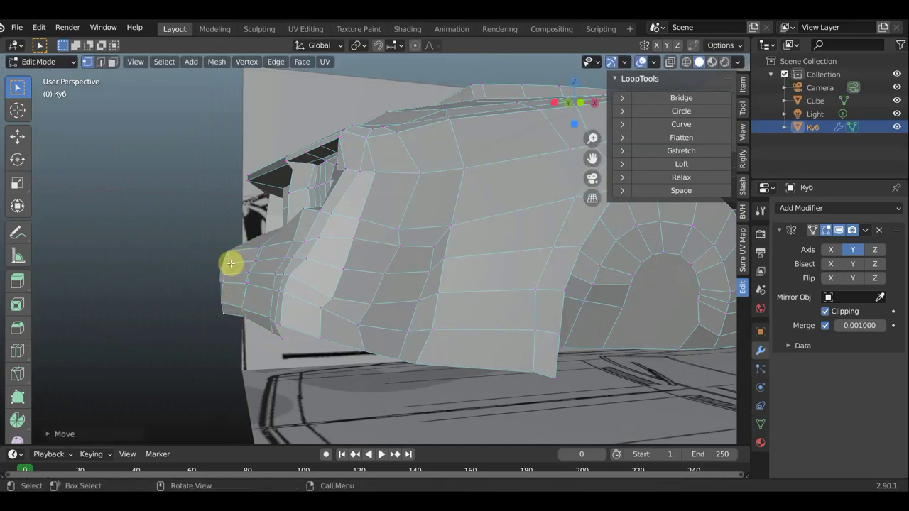
pyautogui.press('g')
pyautogui.click(224, 261)
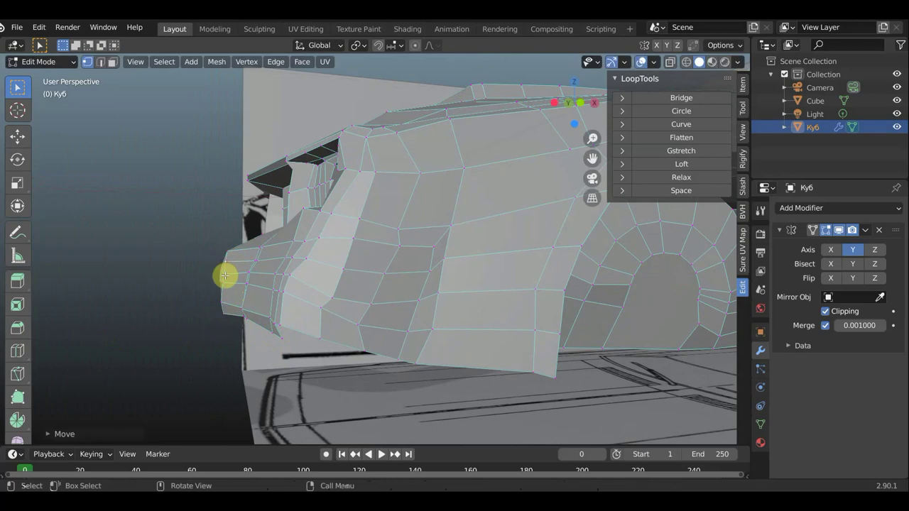
pyautogui.press('g')
pyautogui.click(223, 284)
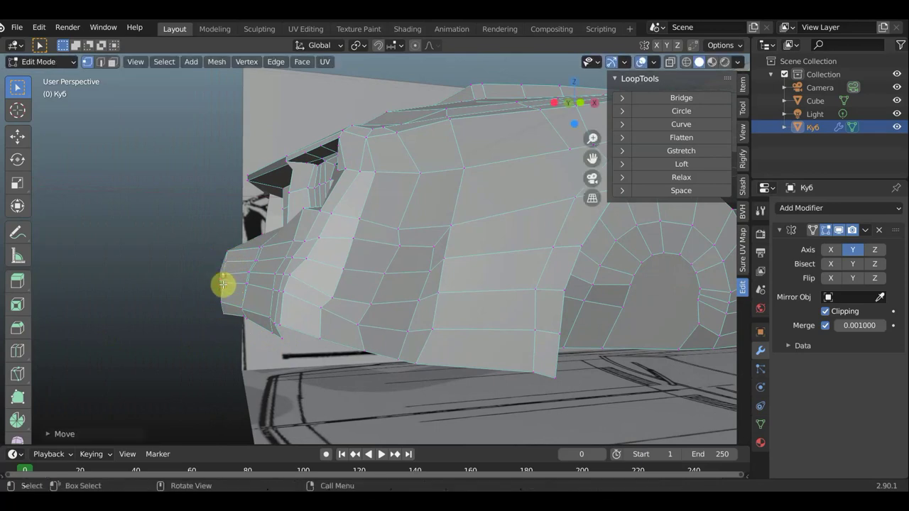
pyautogui.press('g')
pyautogui.click(220, 283)
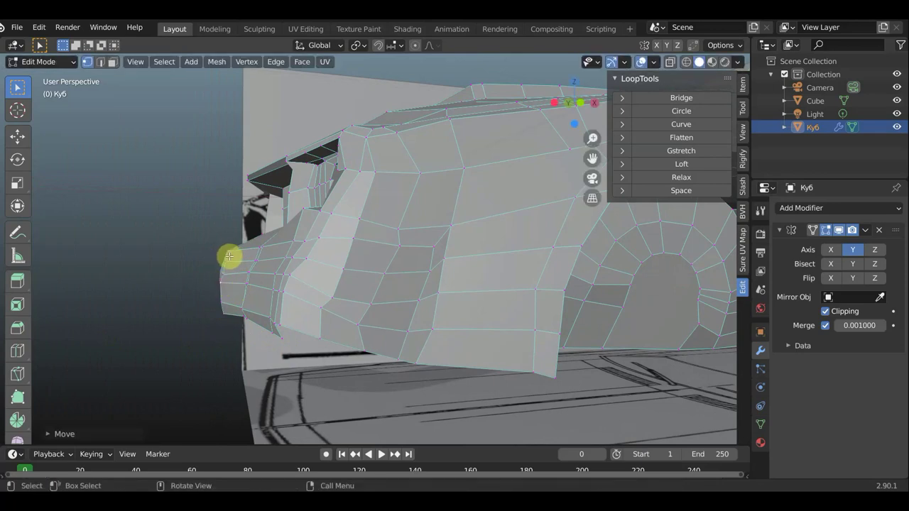
pyautogui.press('g')
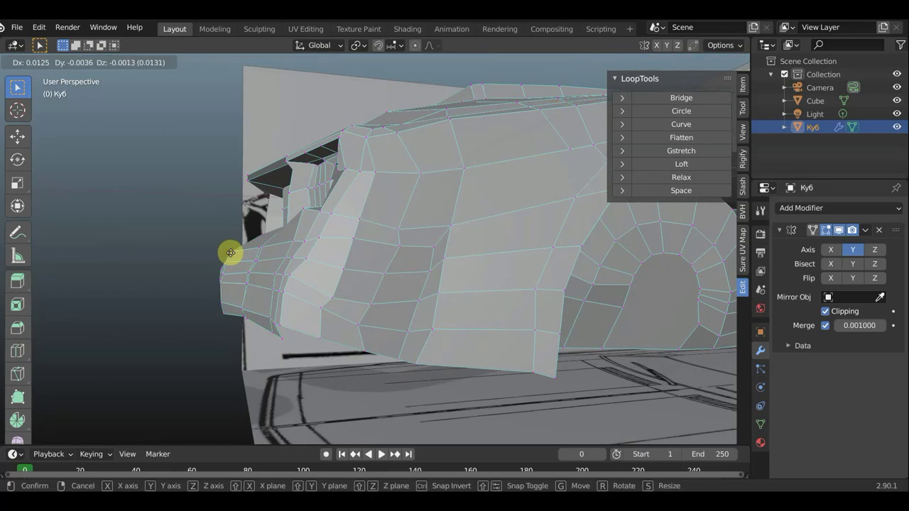
pyautogui.click(238, 262)
# Adjust a front fender vertex so the fender blends into the nose.
pyautogui.moveTo(245, 269)
pyautogui.mouseDown(button='middle')
pyautogui.moveTo(260, 284)
pyautogui.moveTo(246, 290)
pyautogui.moveTo(310, 215)
pyautogui.mouseUp(button='middle')
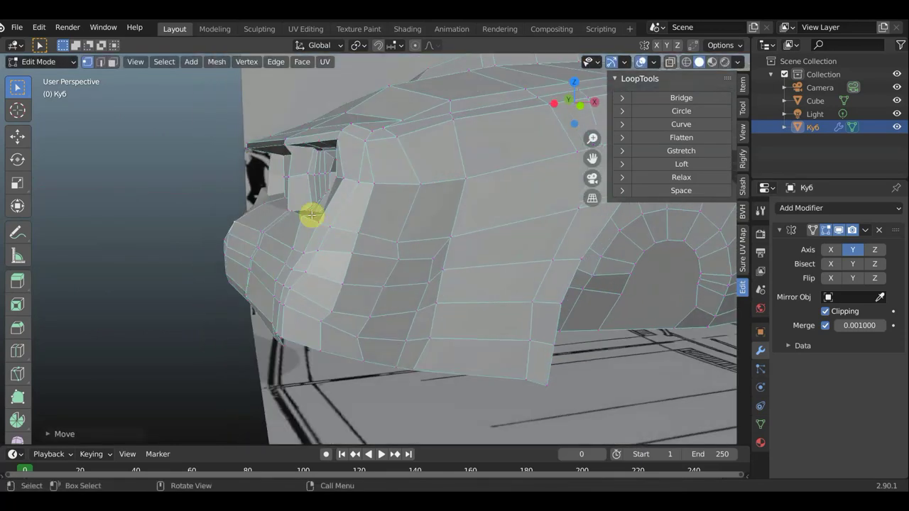
pyautogui.press('g')
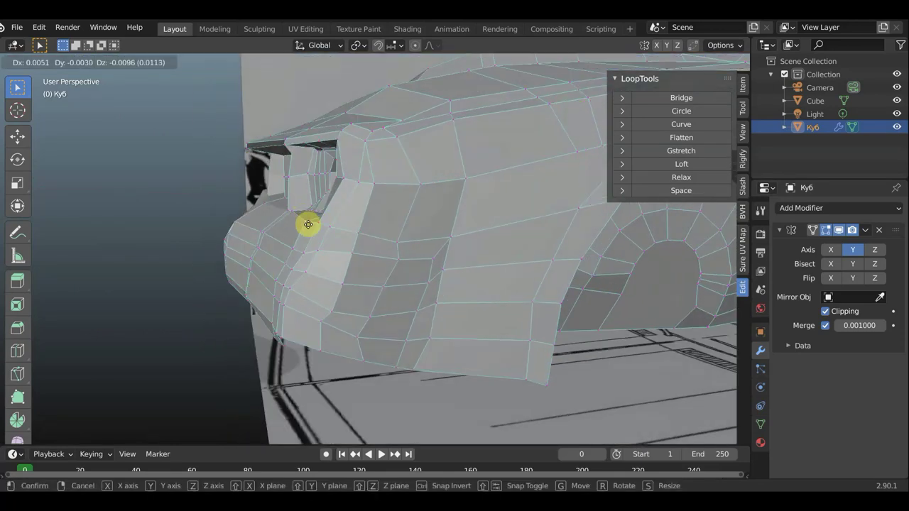
pyautogui.click(309, 225)
pyautogui.press('g')
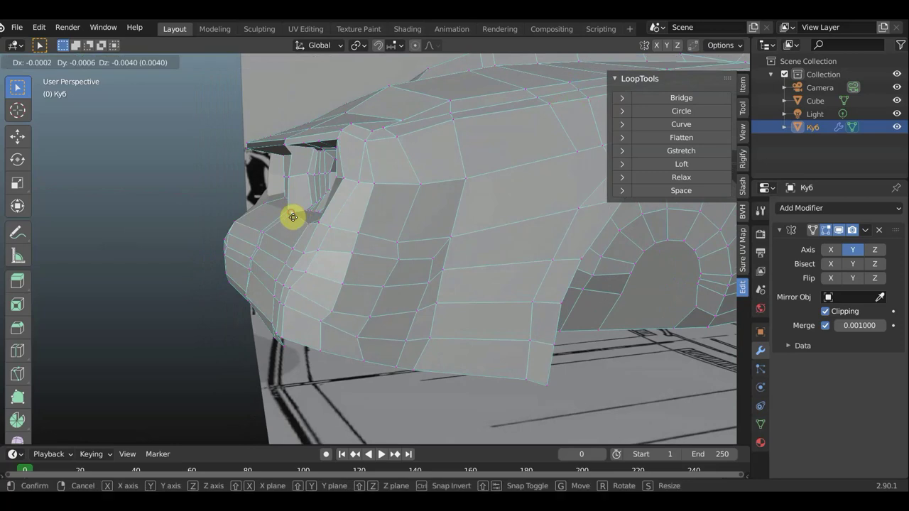
pyautogui.click(293, 218)
pyautogui.moveTo(331, 223)
pyautogui.mouseDown(button='middle')
pyautogui.moveTo(423, 222)
pyautogui.moveTo(373, 248)
pyautogui.moveTo(422, 248)
pyautogui.moveTo(403, 283)
pyautogui.moveTo(402, 260)
pyautogui.moveTo(481, 269)
pyautogui.moveTo(359, 288)
pyautogui.moveTo(395, 291)
pyautogui.moveTo(365, 288)
pyautogui.moveTo(357, 270)
pyautogui.moveTo(338, 282)
pyautogui.moveTo(416, 293)
pyautogui.moveTo(271, 300)
pyautogui.moveTo(296, 308)
pyautogui.moveTo(268, 290)
pyautogui.moveTo(367, 286)
pyautogui.moveTo(355, 277)
pyautogui.moveTo(385, 276)
pyautogui.mouseUp(button='middle')
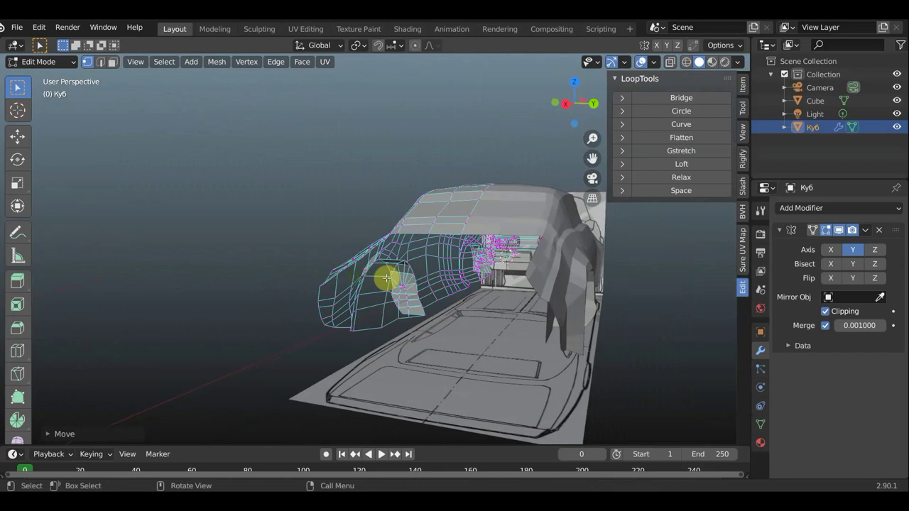
# Orbit and zoom to a high front three-quarter view of the car body.
pyautogui.moveTo(379, 328)
pyautogui.mouseDown(button='middle')
pyautogui.moveTo(688, 329)
pyautogui.moveTo(309, 274)
pyautogui.mouseUp(button='middle')
pyautogui.scroll(4, 308, 274)
pyautogui.scroll(1, 349, 282)
pyautogui.scroll(-2, 382, 239)
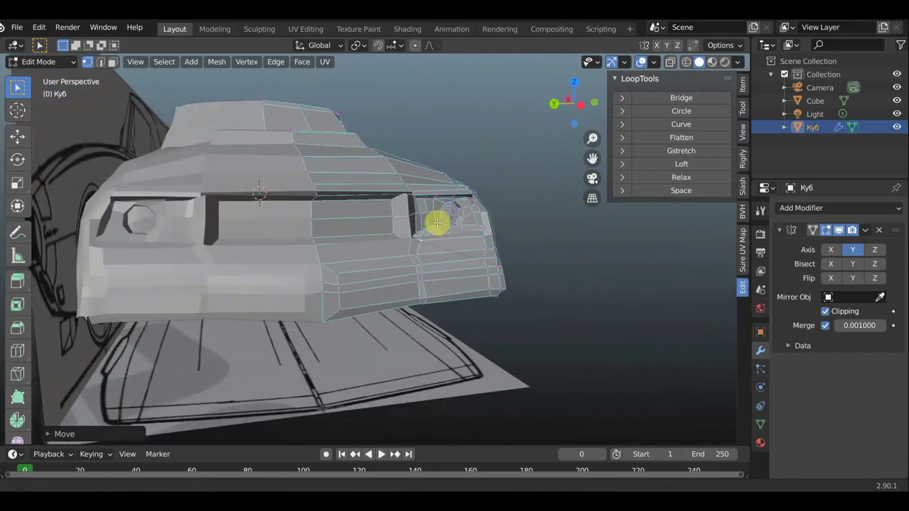
pyautogui.scroll(2, 413, 227)
pyautogui.scroll(-2, 412, 227)
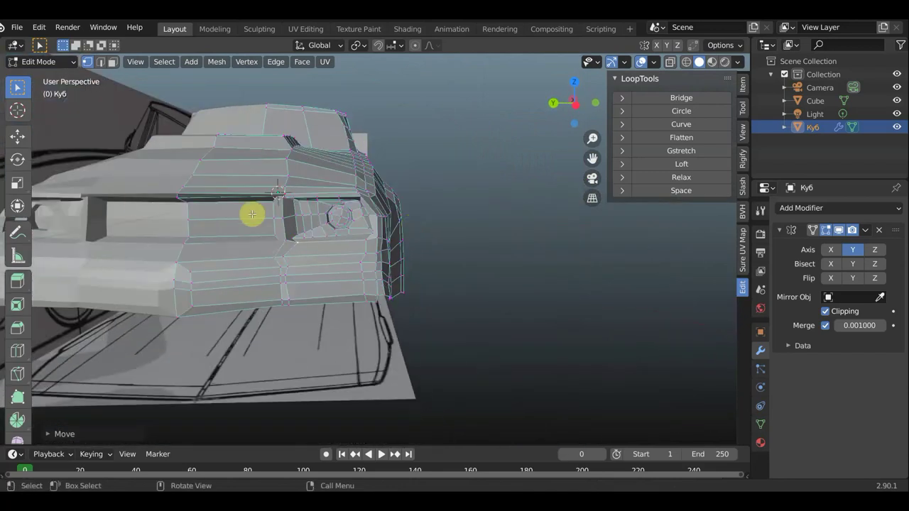
pyautogui.moveTo(273, 228)
pyautogui.mouseDown(button='middle')
pyautogui.moveTo(264, 239)
pyautogui.moveTo(229, 239)
pyautogui.moveTo(233, 282)
pyautogui.moveTo(266, 282)
pyautogui.moveTo(272, 259)
pyautogui.moveTo(163, 242)
pyautogui.mouseUp(button='middle')
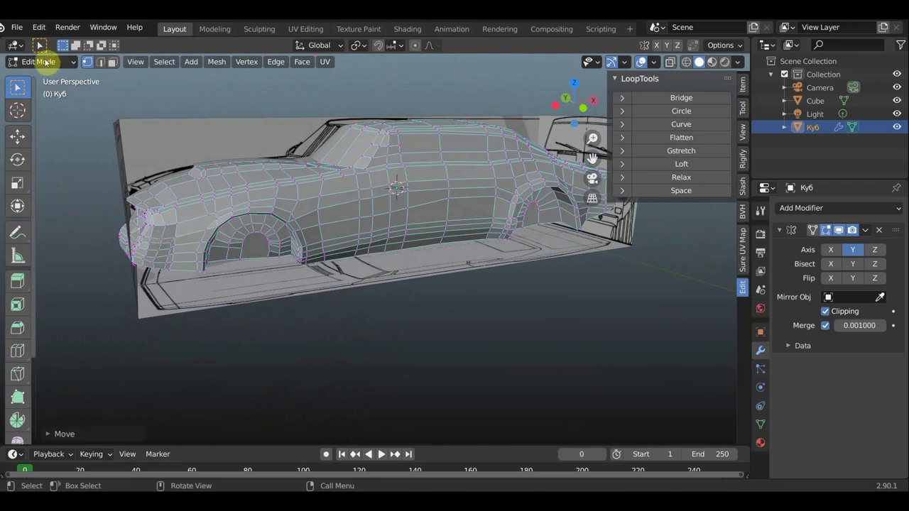
# Switch to Object Mode and inspect the car from front, side and top views.
pyautogui.click(41, 61)
pyautogui.click(58, 75)
pyautogui.moveTo(132, 113)
pyautogui.mouseDown(button='middle')
pyautogui.moveTo(227, 126)
pyautogui.moveTo(267, 113)
pyautogui.mouseUp(button='middle')
pyautogui.moveTo(464, 246)
pyautogui.mouseDown(button='middle')
pyautogui.moveTo(345, 266)
pyautogui.moveTo(243, 260)
pyautogui.moveTo(257, 272)
pyautogui.moveTo(290, 262)
pyautogui.moveTo(281, 263)
pyautogui.mouseUp(button='middle')
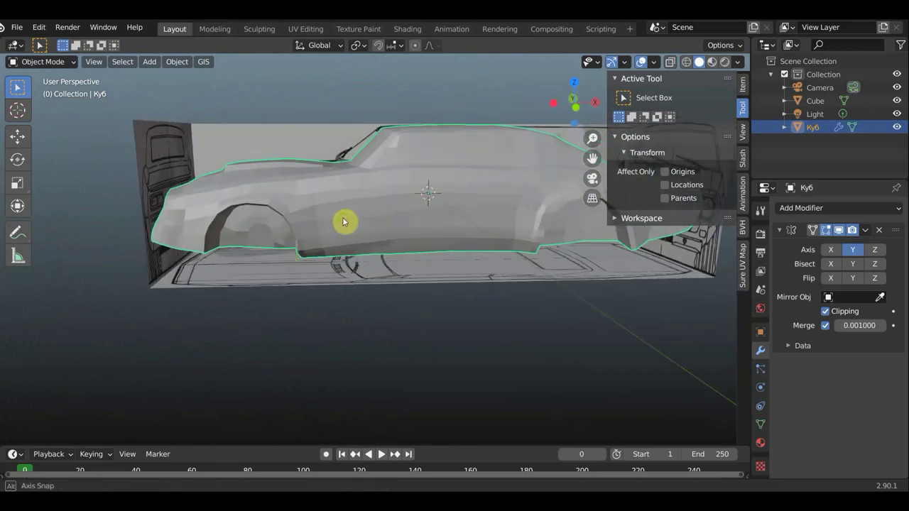
pyautogui.moveTo(345, 220)
pyautogui.mouseDown(button='middle')
pyautogui.moveTo(340, 262)
pyautogui.moveTo(331, 231)
pyautogui.mouseUp(button='middle')
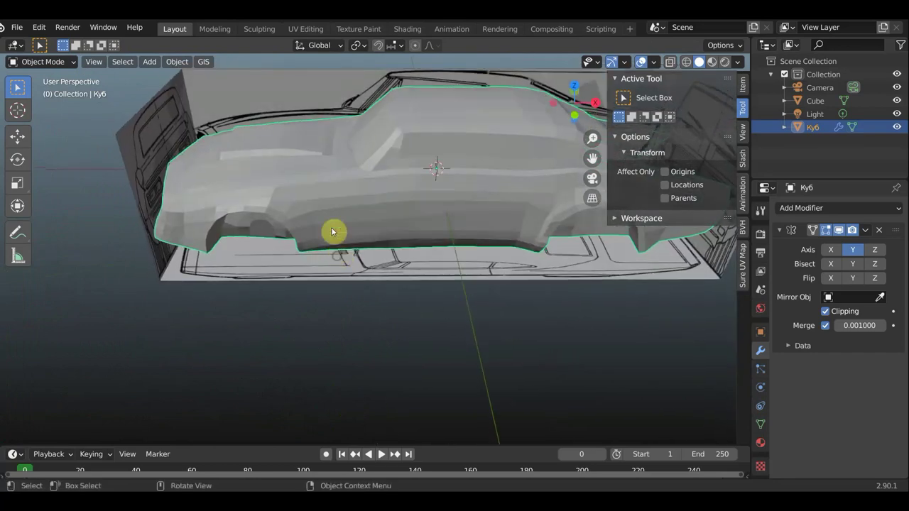
pyautogui.moveTo(324, 147); pyautogui.dragTo(318, 111, button='middle')
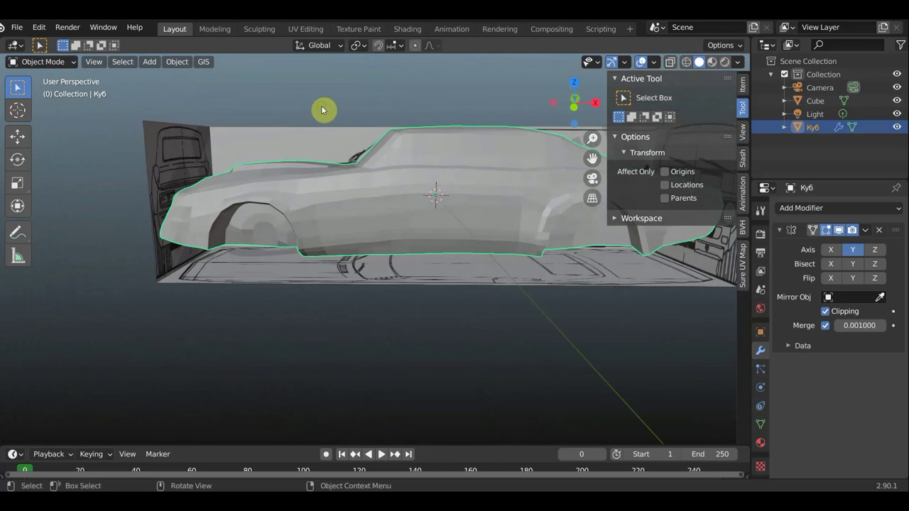
pyautogui.click(50, 63)
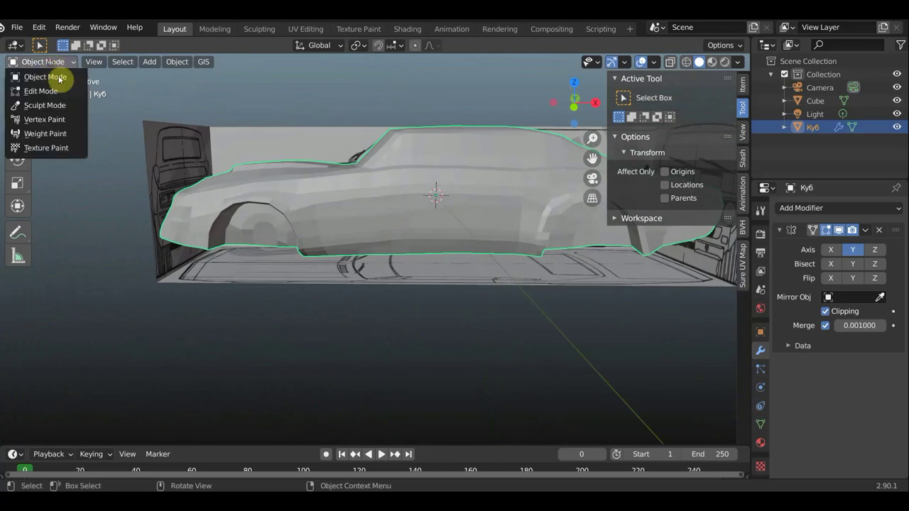
# Re-enter Edit Mode, select three vertices at the windshield pillar base, and snap to side view.
pyautogui.click(42, 90)
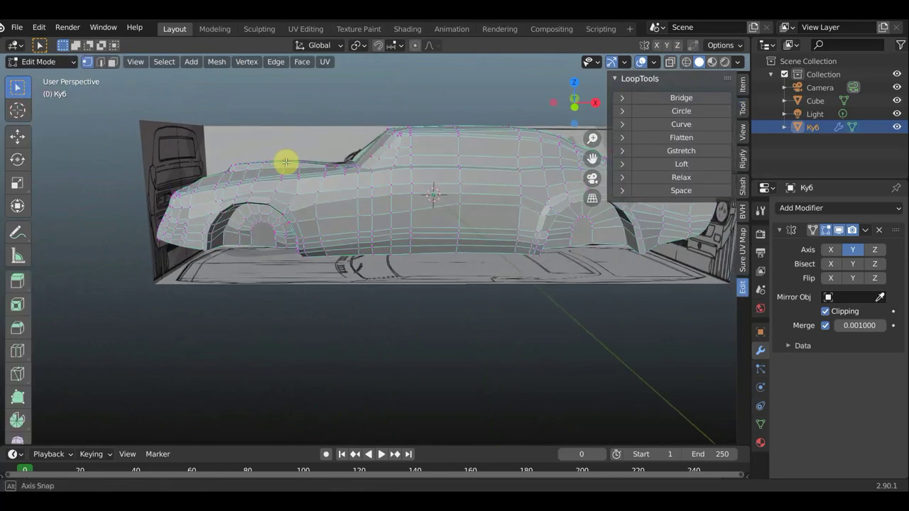
pyautogui.scroll(2, 331, 234)
pyautogui.scroll(2, 355, 272)
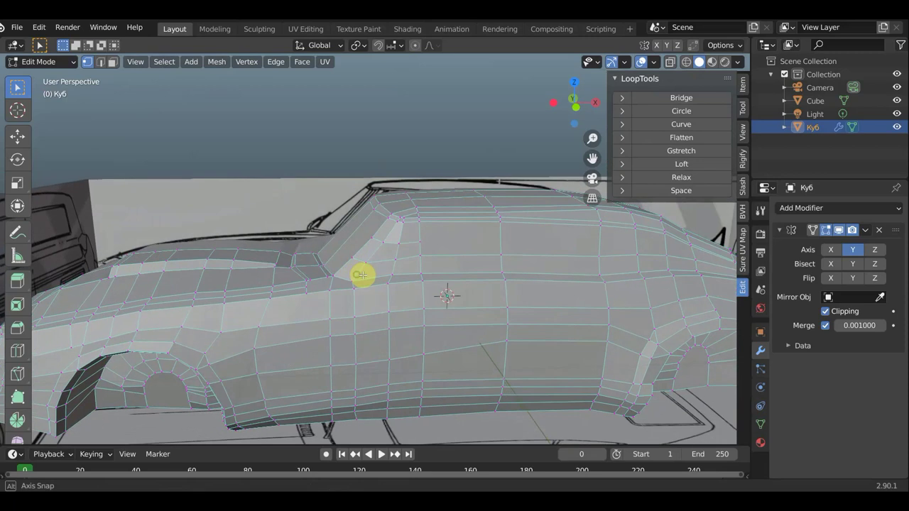
pyautogui.moveTo(359, 274)
pyautogui.mouseDown(button='middle')
pyautogui.moveTo(309, 285)
pyautogui.moveTo(314, 314)
pyautogui.moveTo(289, 268)
pyautogui.mouseUp(button='middle')
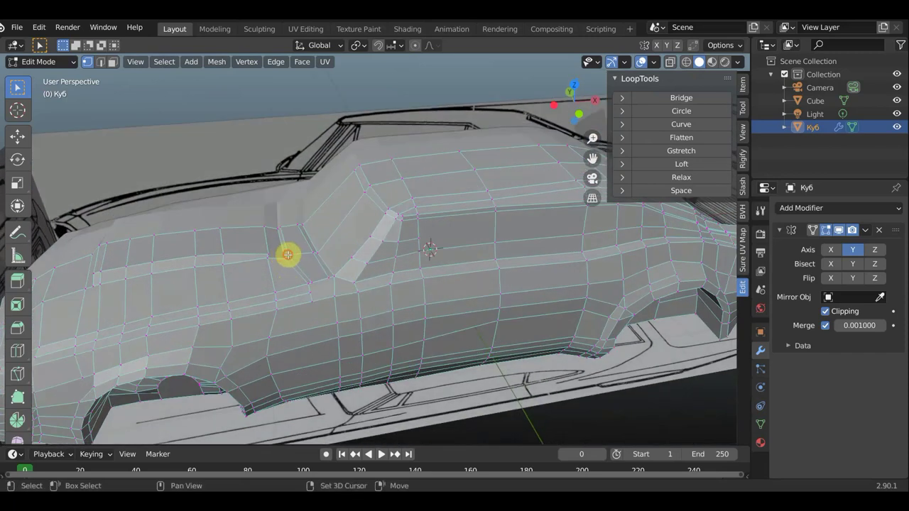
pyautogui.click(286, 255)
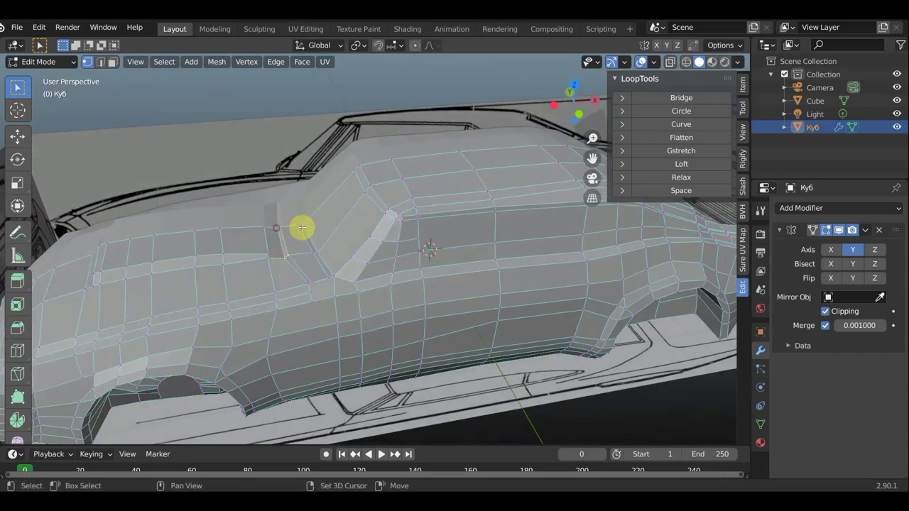
pyautogui.keyDown('shift'); pyautogui.click(301, 225); pyautogui.keyUp('shift')
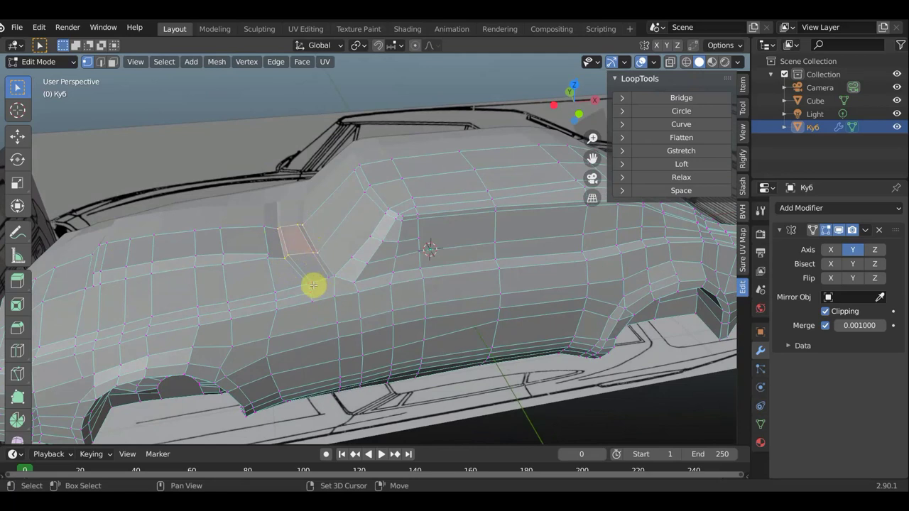
pyautogui.keyDown('shift'); pyautogui.click(332, 282); pyautogui.keyUp('shift')
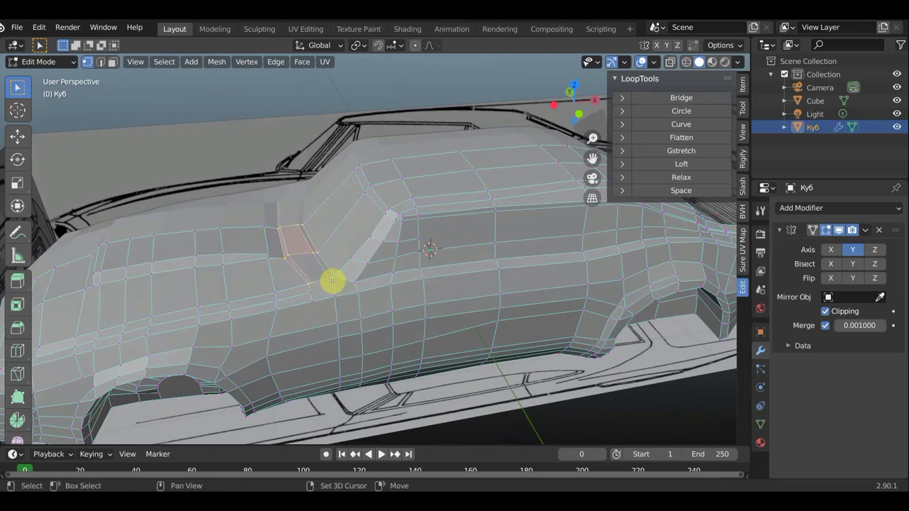
pyautogui.keyDown('alt'); pyautogui.moveTo(334, 277); pyautogui.dragTo(332, 250, button='middle'); pyautogui.keyUp('alt')
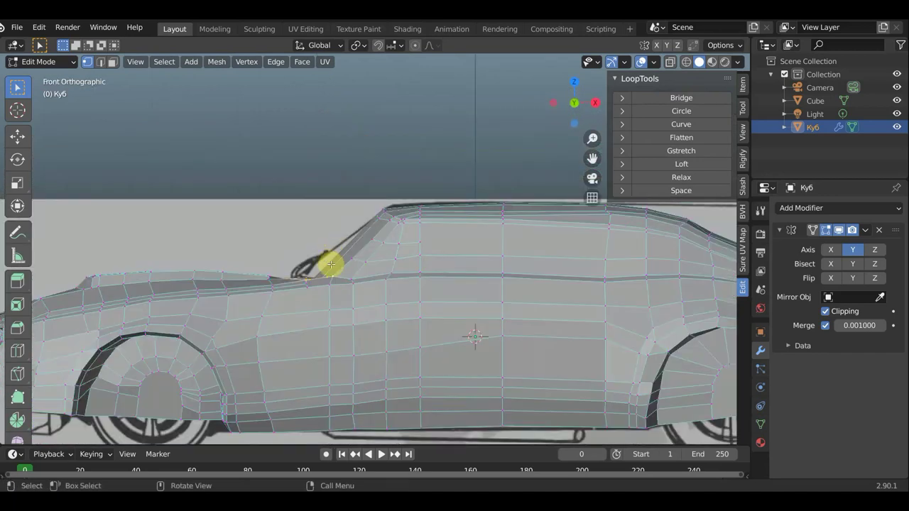
# Raise the windshield-base vertices and move each hood-line vertex onto the blueprint profile.
pyautogui.press('g')
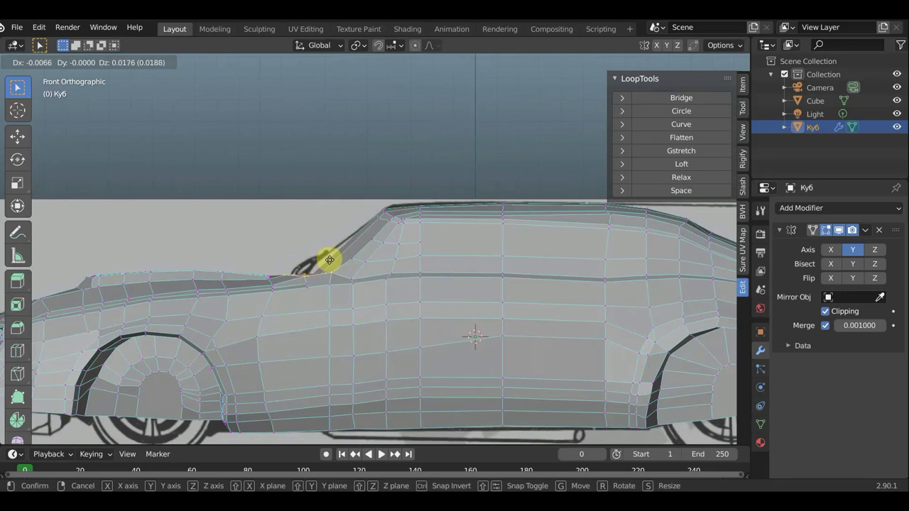
pyautogui.click(330, 259)
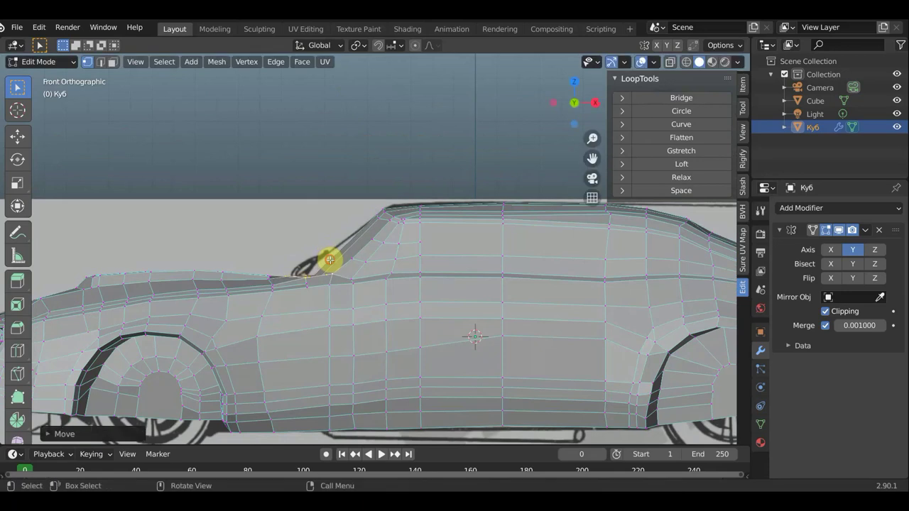
pyautogui.press('g')
pyautogui.click(274, 279)
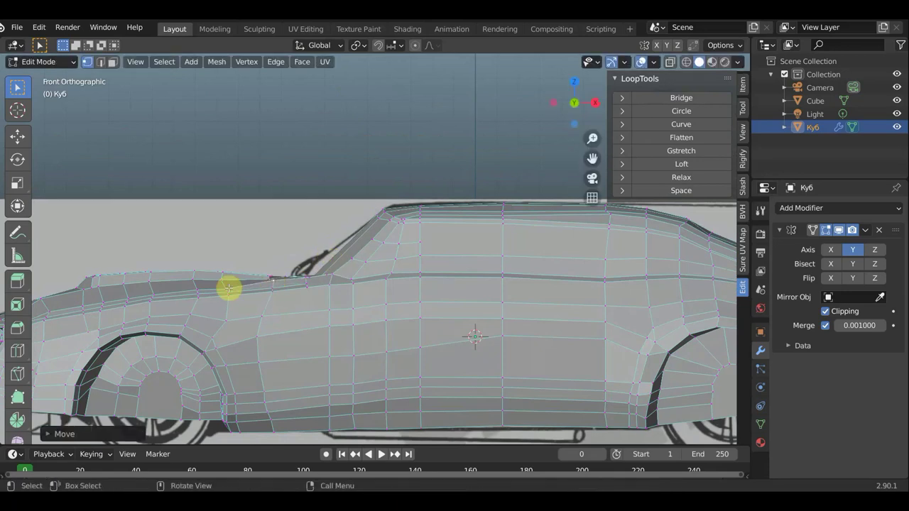
pyautogui.press('g')
pyautogui.click(226, 283)
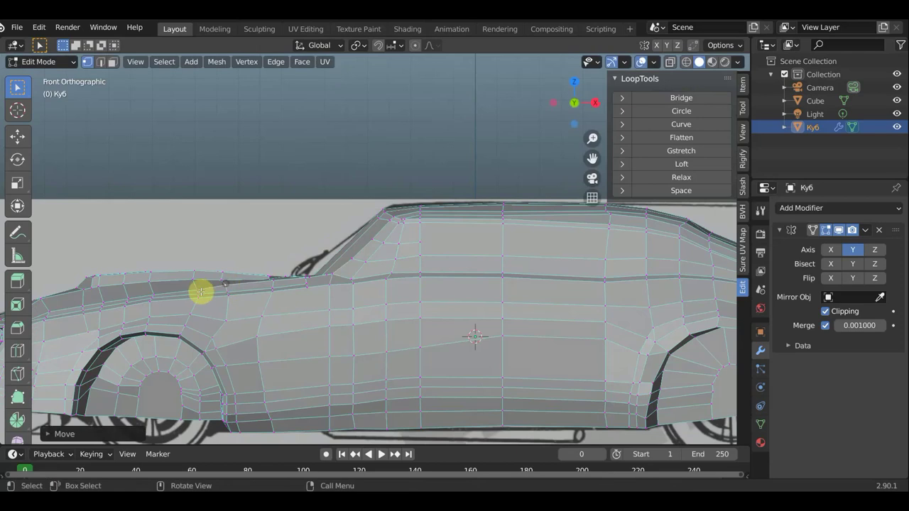
pyautogui.press('g')
pyautogui.click(196, 286)
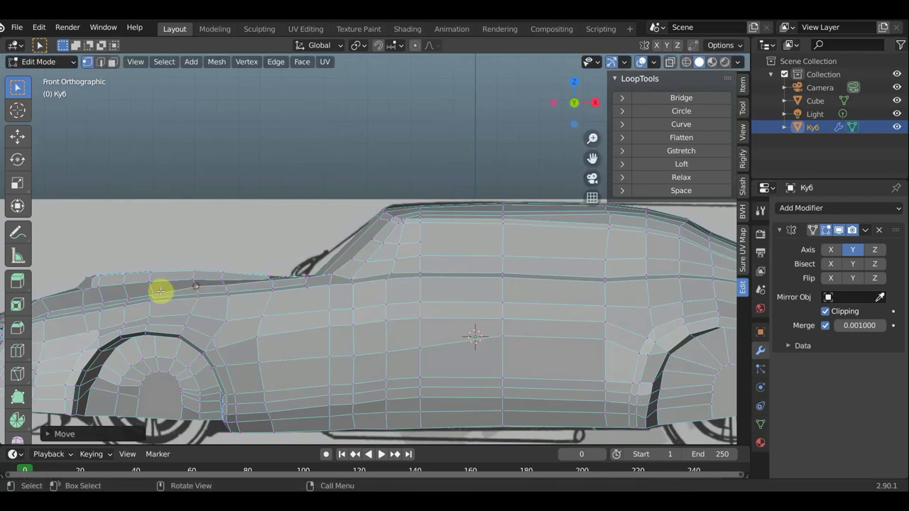
pyautogui.press('g')
pyautogui.click(139, 293)
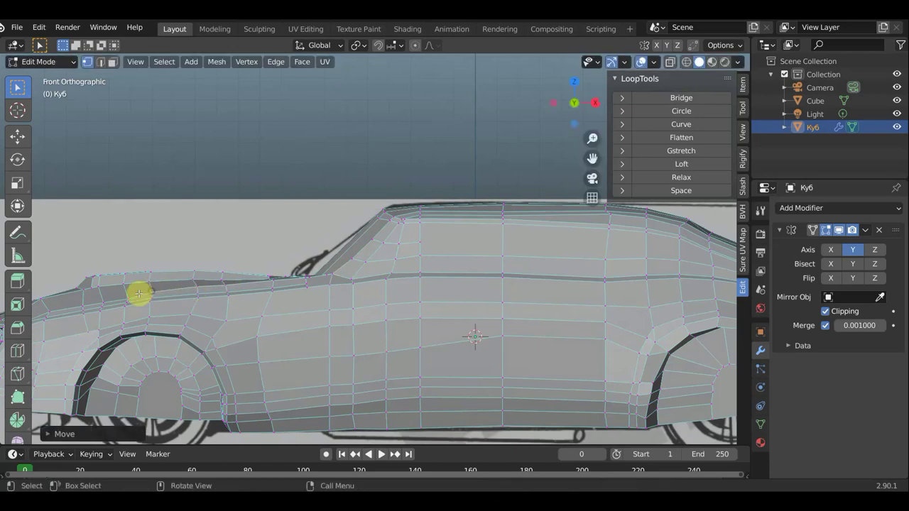
pyautogui.press('g')
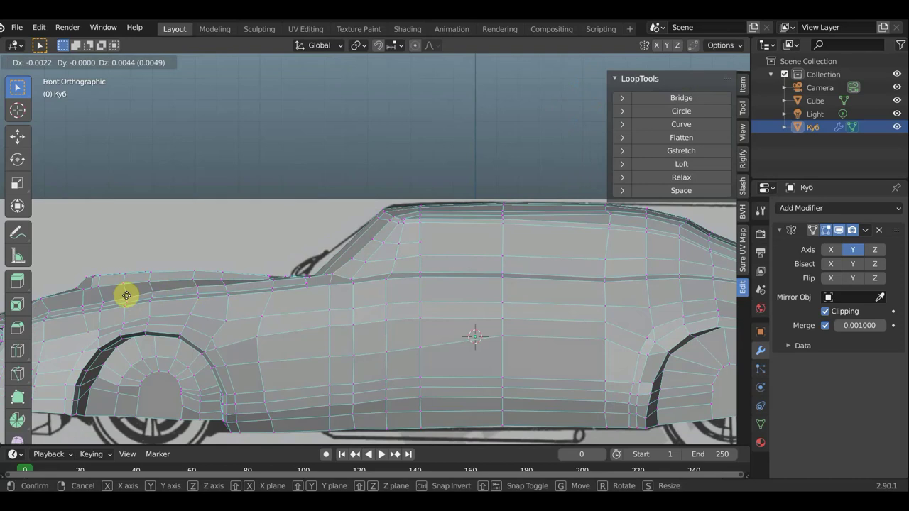
pyautogui.click(126, 293)
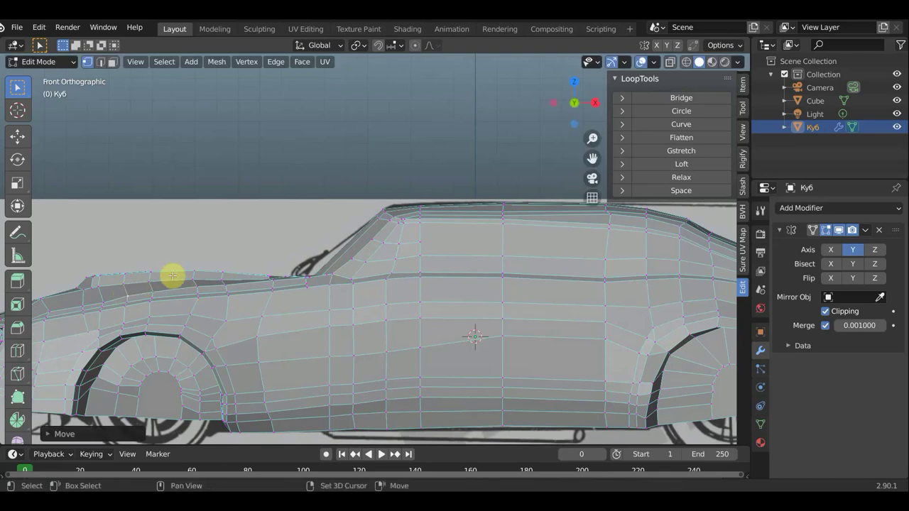
# Place the front fender and nose vertices onto the blueprint's nose outline.
pyautogui.keyDown('shift'); pyautogui.moveTo(172, 274); pyautogui.dragTo(227, 306, button='middle'); pyautogui.keyUp('shift')
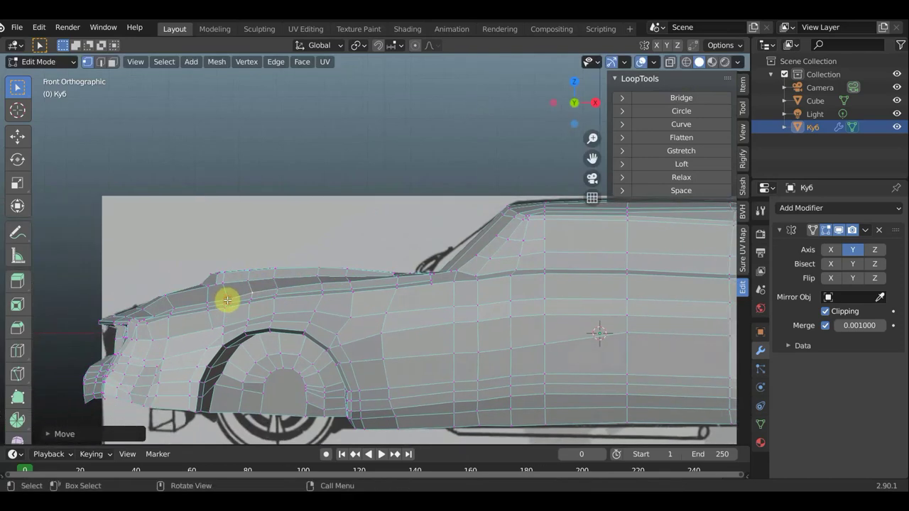
pyautogui.click(227, 300)
pyautogui.press('g')
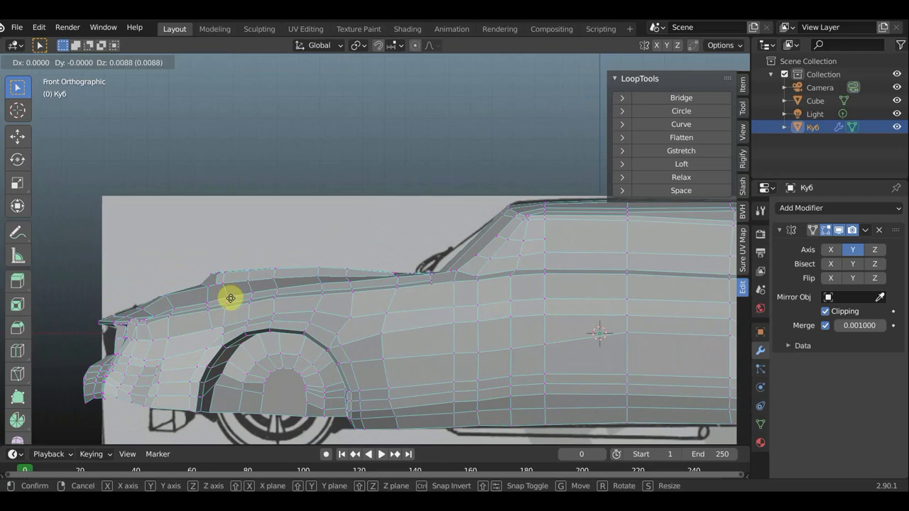
pyautogui.click(202, 303)
pyautogui.click(205, 304)
pyautogui.press('g')
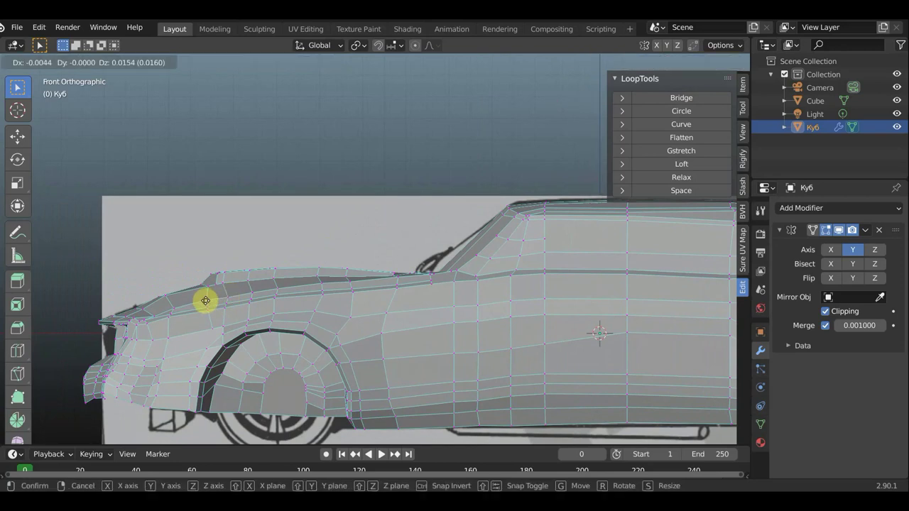
pyautogui.click(205, 302)
pyautogui.press('g')
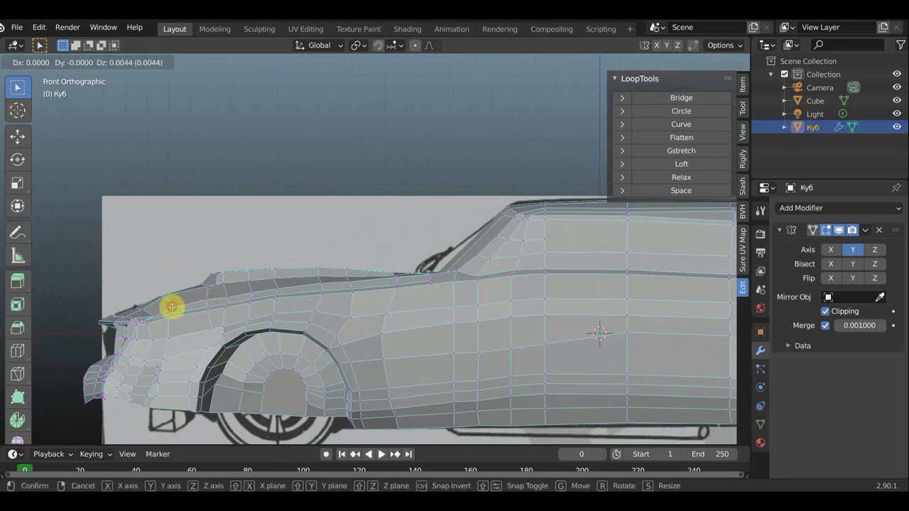
pyautogui.click(172, 307)
pyautogui.press('g')
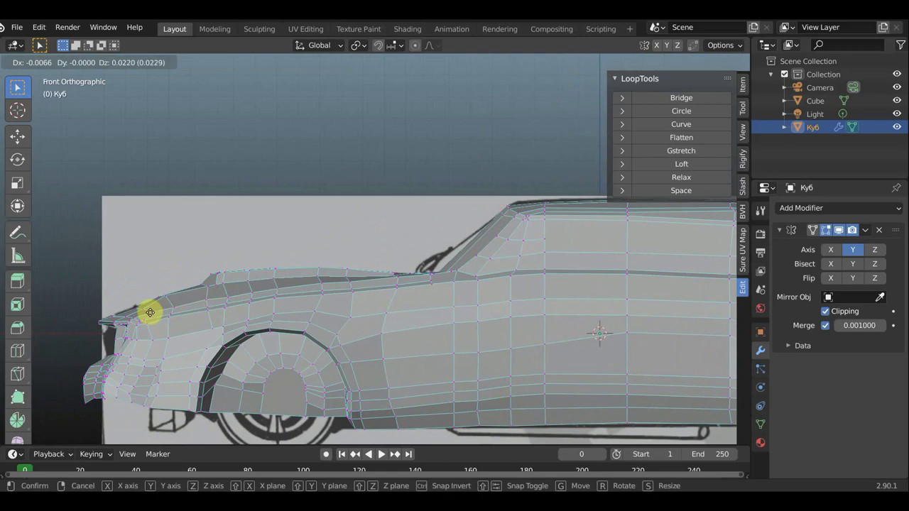
pyautogui.click(150, 312)
pyautogui.press('g')
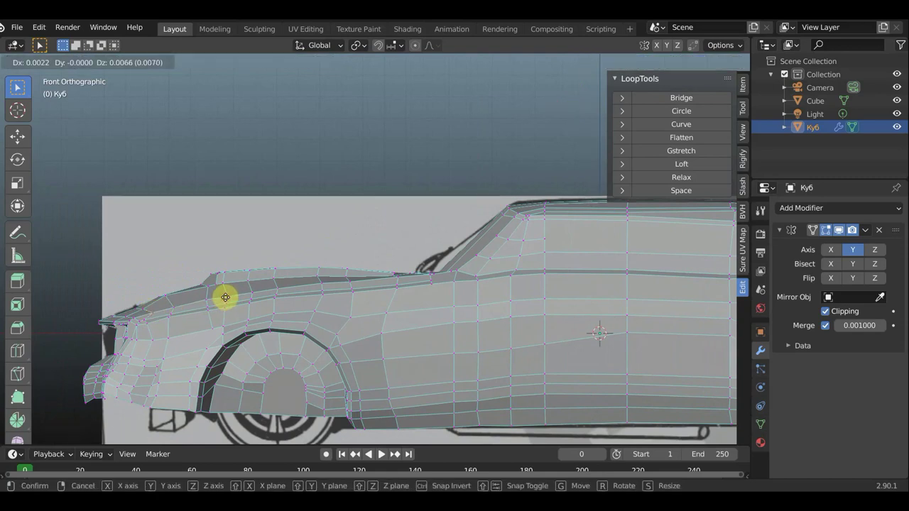
pyautogui.click(224, 299)
pyautogui.moveTo(225, 299); pyautogui.dragTo(231, 328, button='middle')
pyautogui.moveTo(276, 307); pyautogui.dragTo(238, 315, button='middle')
pyautogui.moveTo(125, 321)
pyautogui.mouseDown(button='middle')
pyautogui.moveTo(217, 314)
pyautogui.moveTo(132, 317)
pyautogui.moveTo(158, 327)
pyautogui.mouseUp(button='middle')
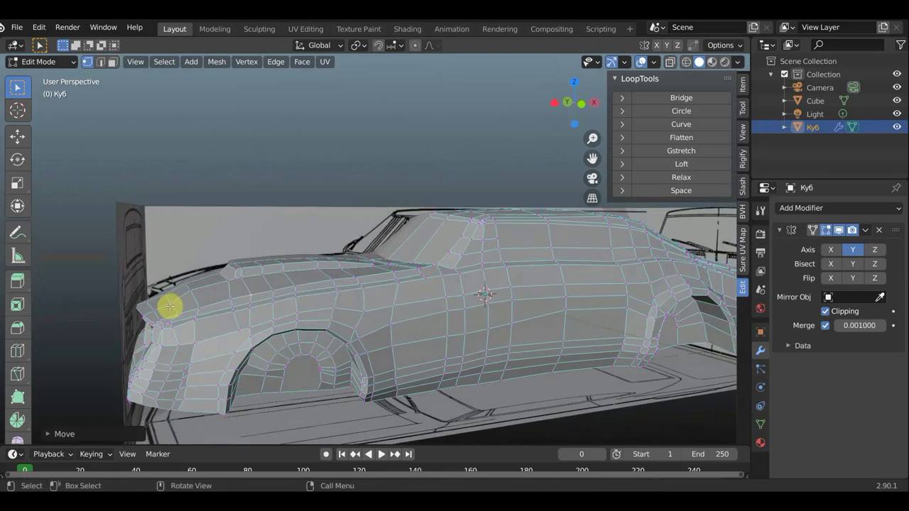
# In face select mode, shift the nose-tip face slightly to the left.
pyautogui.click(112, 61)
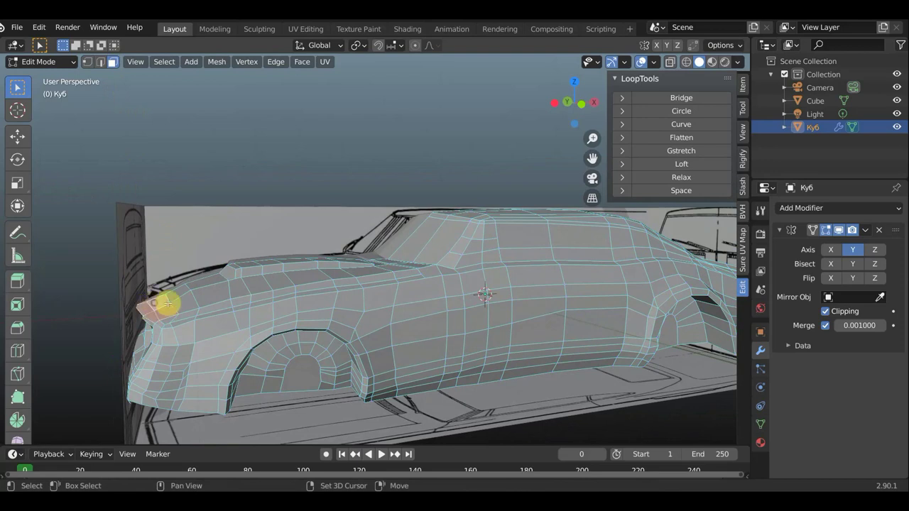
pyautogui.moveTo(167, 303)
pyautogui.mouseDown(button='middle')
pyautogui.moveTo(175, 312)
pyautogui.moveTo(163, 316)
pyautogui.moveTo(151, 348)
pyautogui.moveTo(135, 304)
pyautogui.moveTo(146, 280)
pyautogui.mouseUp(button='middle')
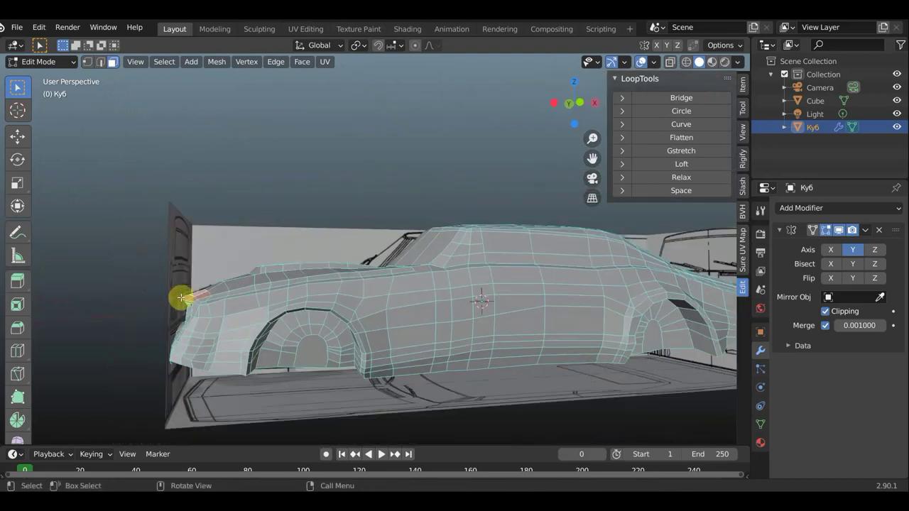
pyautogui.moveTo(182, 290); pyautogui.dragTo(179, 288)
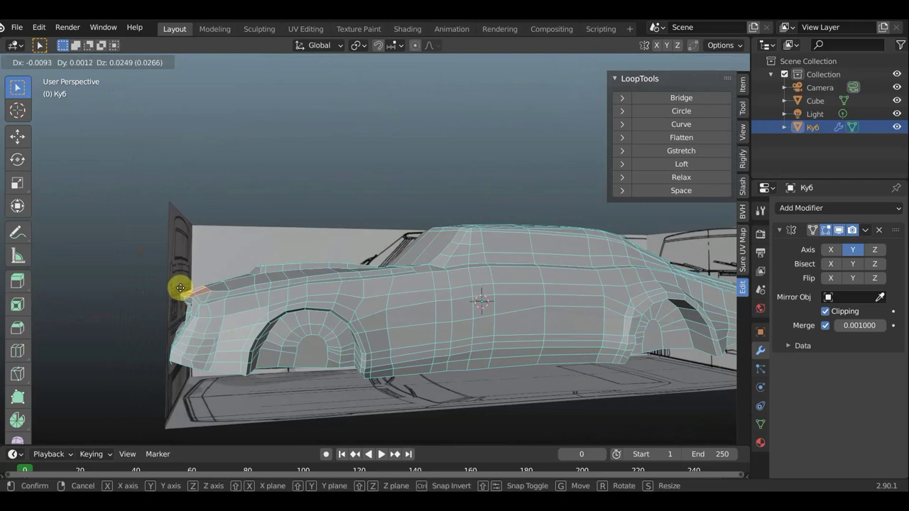
pyautogui.moveTo(181, 287); pyautogui.dragTo(176, 291)
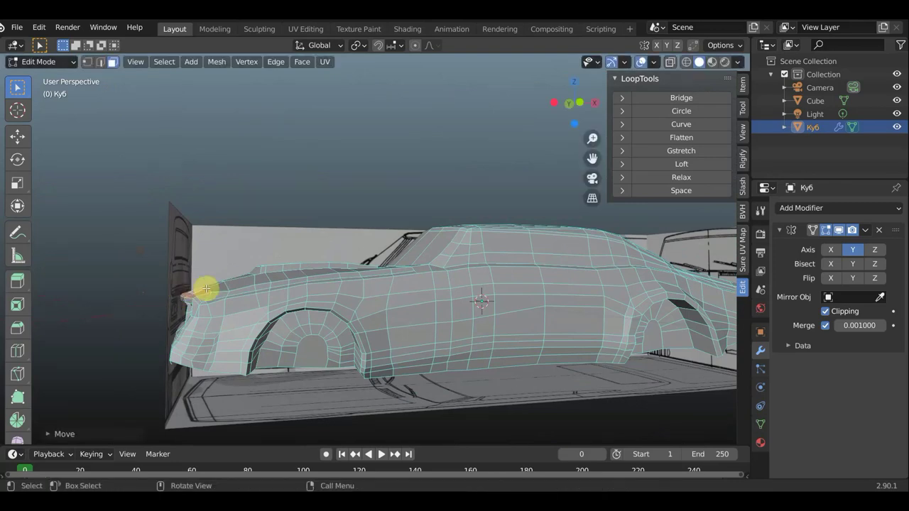
# In vertex select mode, pull a nose vertex slightly into place.
pyautogui.click(87, 61)
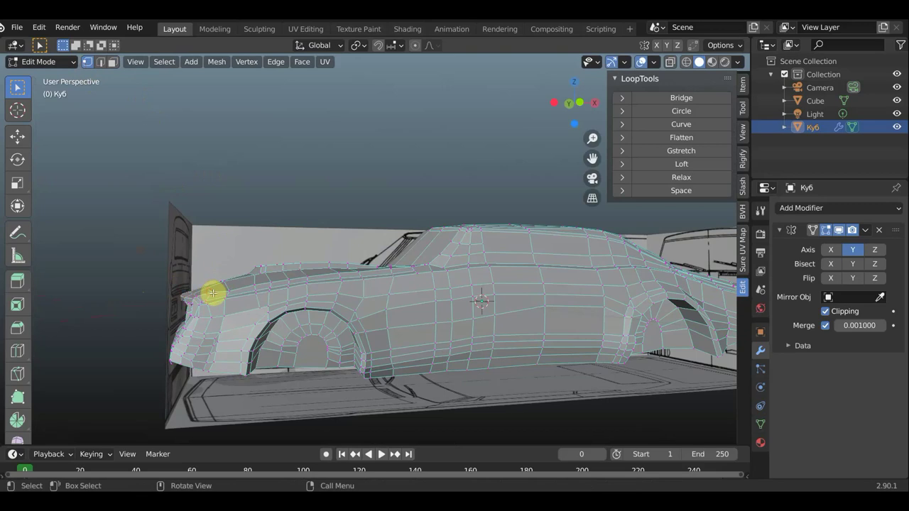
pyautogui.moveTo(213, 293)
pyautogui.mouseDown()
pyautogui.moveTo(199, 298)
pyautogui.moveTo(210, 293)
pyautogui.mouseUp()
pyautogui.moveTo(213, 291)
pyautogui.mouseDown(button='middle')
pyautogui.moveTo(263, 314)
pyautogui.moveTo(300, 294)
pyautogui.moveTo(405, 324)
pyautogui.moveTo(462, 235)
pyautogui.moveTo(462, 243)
pyautogui.moveTo(432, 242)
pyautogui.mouseUp(button='middle')
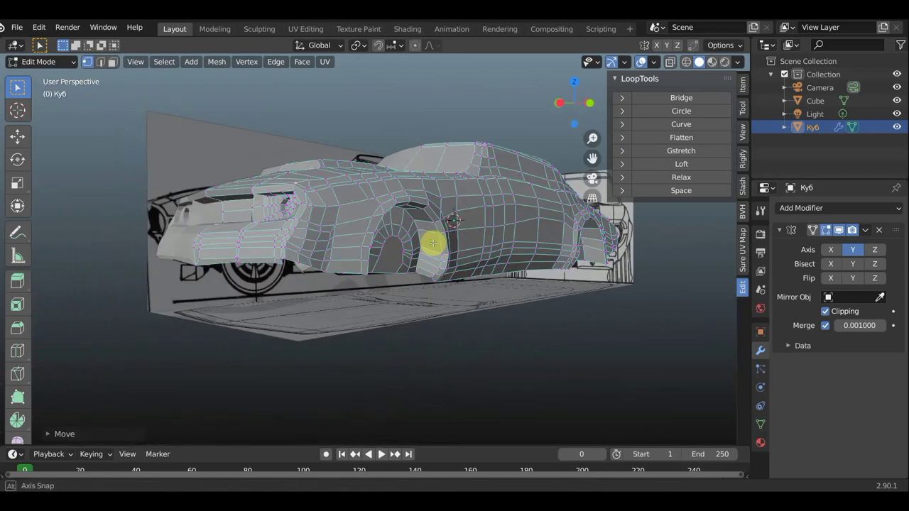
# Zoom in on the hood, hide the sidebar with N, and start the Knife tool.
pyautogui.moveTo(344, 281)
pyautogui.mouseDown(button='middle')
pyautogui.moveTo(315, 286)
pyautogui.moveTo(387, 264)
pyautogui.moveTo(360, 239)
pyautogui.moveTo(93, 120)
pyautogui.mouseUp(button='middle')
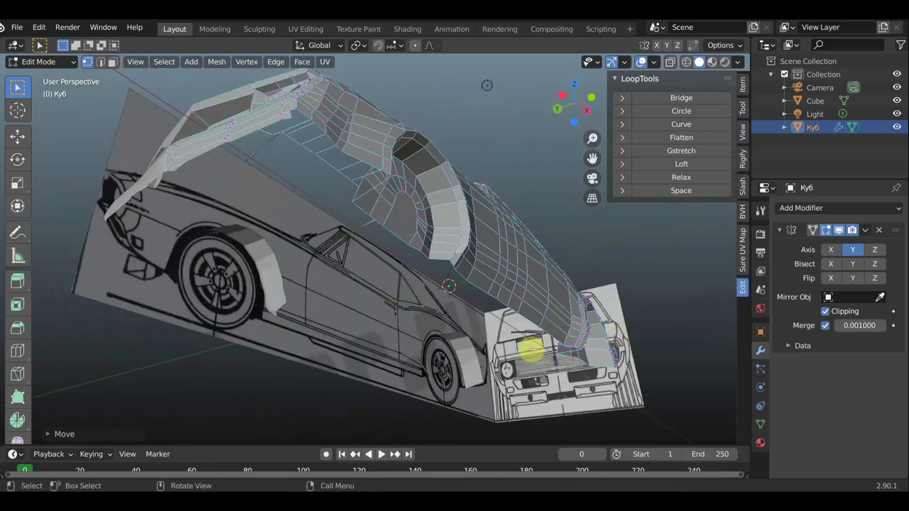
pyautogui.moveTo(532, 350)
pyautogui.mouseDown(button='middle')
pyautogui.moveTo(451, 363)
pyautogui.moveTo(376, 302)
pyautogui.moveTo(521, 311)
pyautogui.moveTo(471, 357)
pyautogui.moveTo(492, 355)
pyautogui.moveTo(381, 365)
pyautogui.moveTo(314, 301)
pyautogui.mouseUp(button='middle')
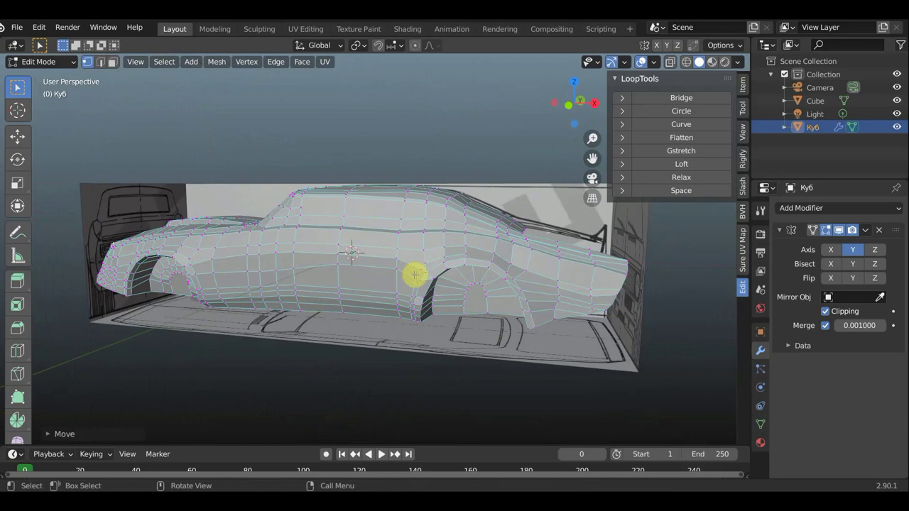
pyautogui.moveTo(414, 273)
pyautogui.mouseDown(button='middle')
pyautogui.moveTo(353, 286)
pyautogui.moveTo(599, 294)
pyautogui.moveTo(527, 314)
pyautogui.moveTo(533, 320)
pyautogui.moveTo(303, 270)
pyautogui.moveTo(320, 292)
pyautogui.moveTo(375, 298)
pyautogui.moveTo(341, 305)
pyautogui.mouseUp(button='middle')
pyautogui.scroll(3, 303, 270)
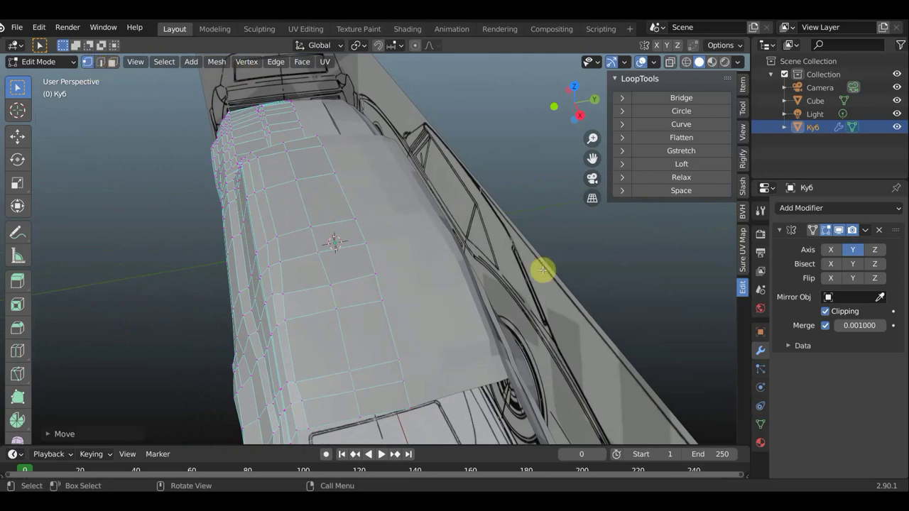
pyautogui.press('n')
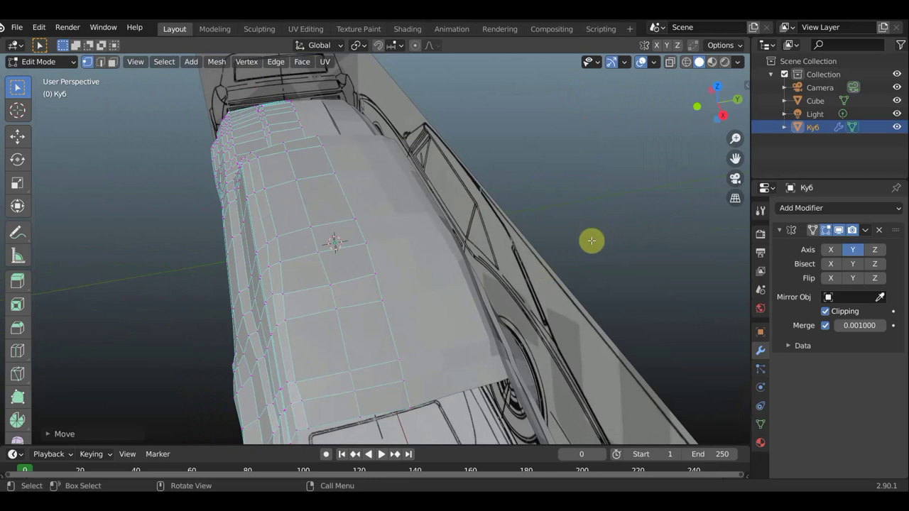
pyautogui.press('k')
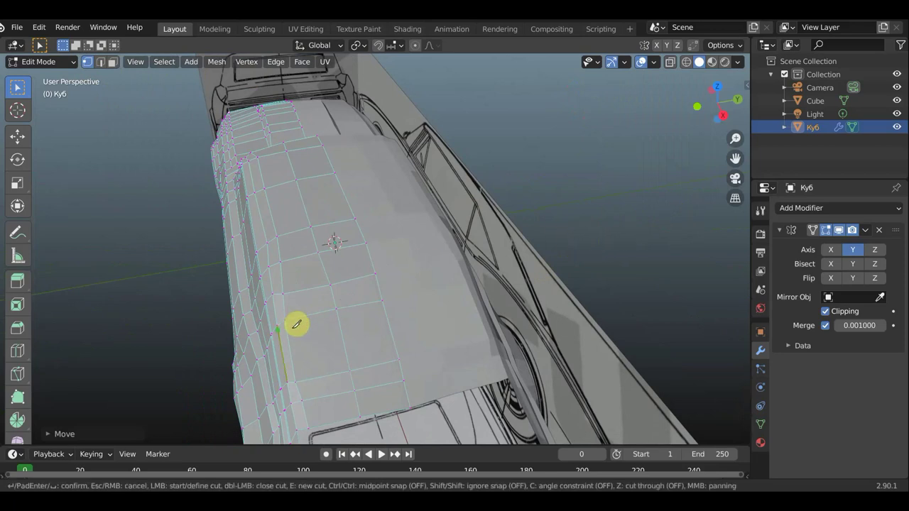
# Knife-cut an edge from the hood edge down the hood.
pyautogui.click(291, 318)
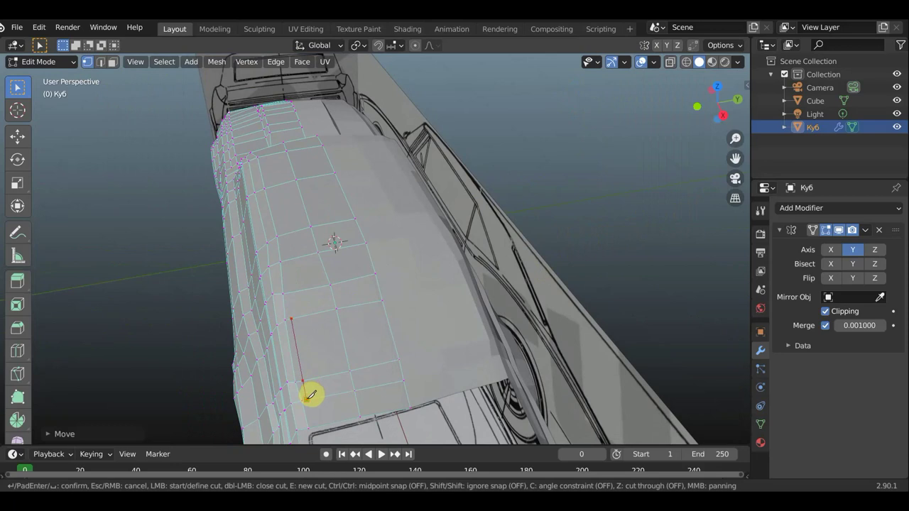
pyautogui.click(307, 398)
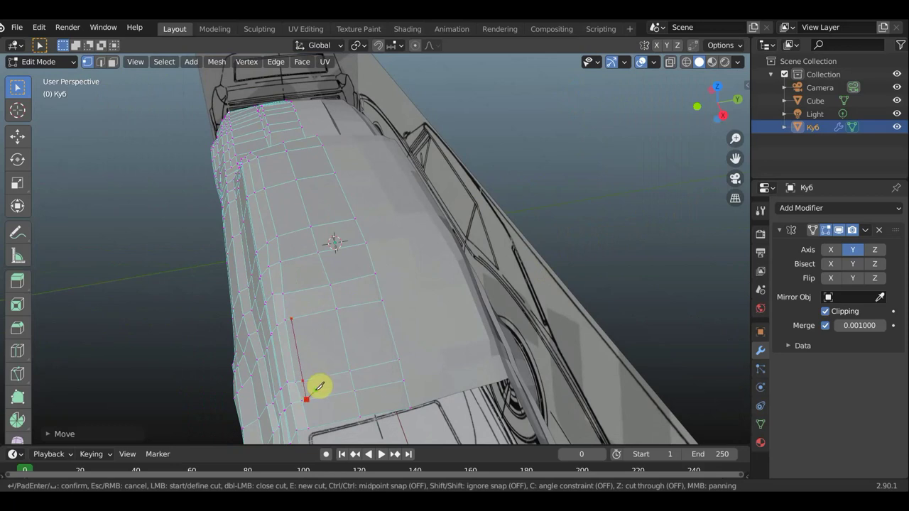
pyautogui.press('Return')
pyautogui.moveTo(316, 389); pyautogui.dragTo(428, 434, button='middle')
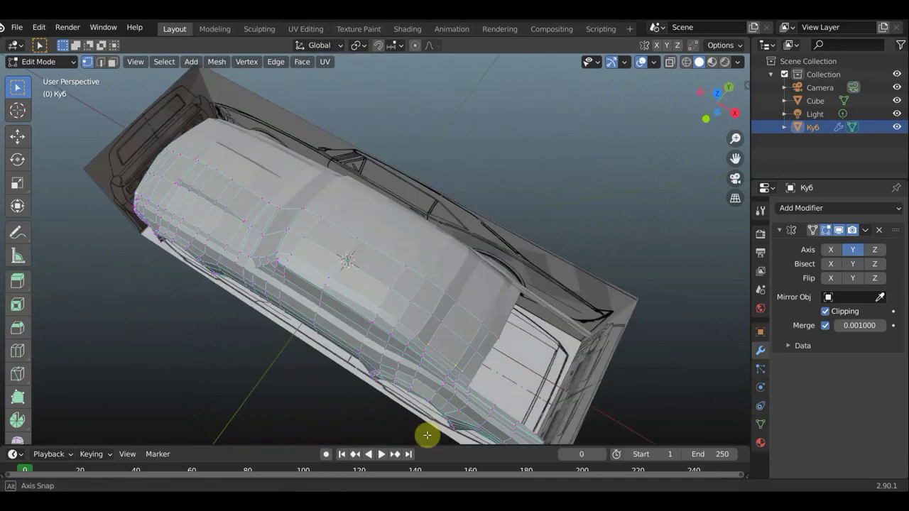
pyautogui.moveTo(493, 428)
pyautogui.mouseDown(button='middle')
pyautogui.moveTo(417, 355)
pyautogui.moveTo(379, 367)
pyautogui.moveTo(444, 390)
pyautogui.moveTo(405, 395)
pyautogui.moveTo(355, 385)
pyautogui.moveTo(362, 396)
pyautogui.mouseUp(button='middle')
pyautogui.scroll(2, 363, 396)
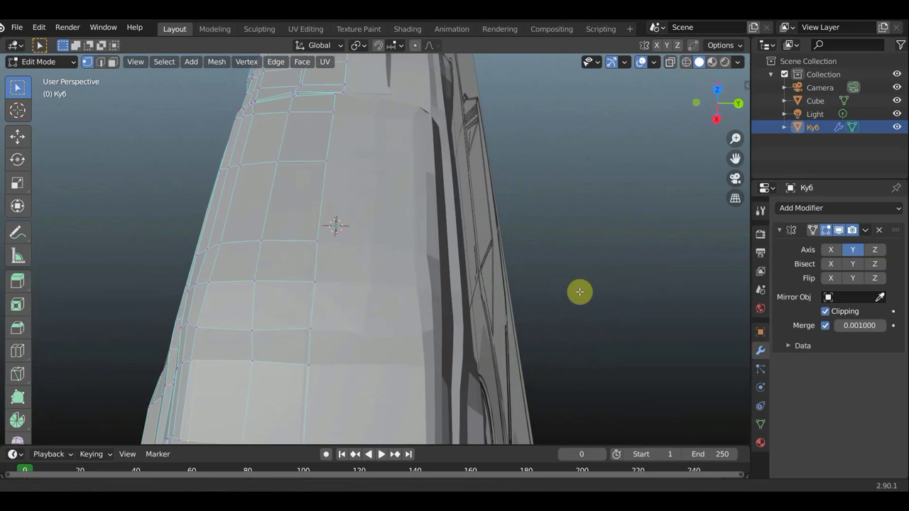
pyautogui.moveTo(578, 290)
pyautogui.mouseDown(button='middle')
pyautogui.moveTo(600, 234)
pyautogui.moveTo(561, 248)
pyautogui.mouseUp(button='middle')
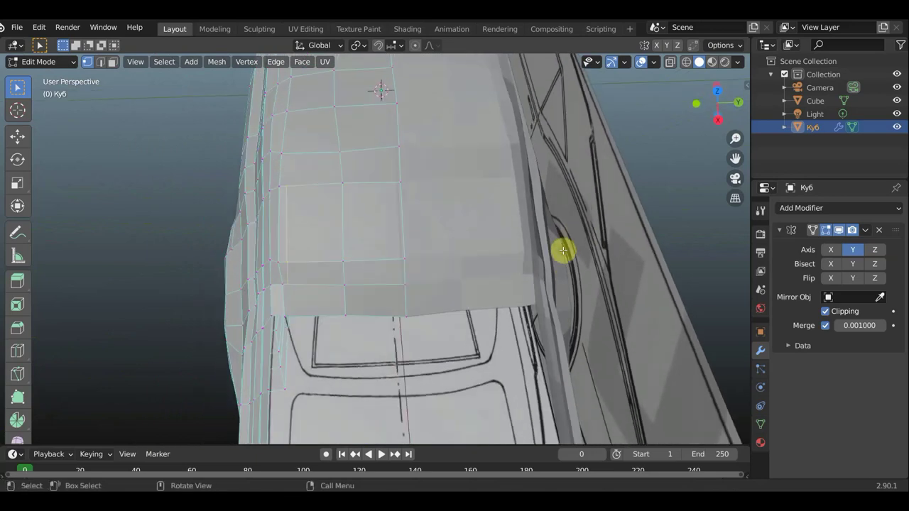
# Knife-cut a line across the hood faces from the left edge to the right edge.
pyautogui.press('k')
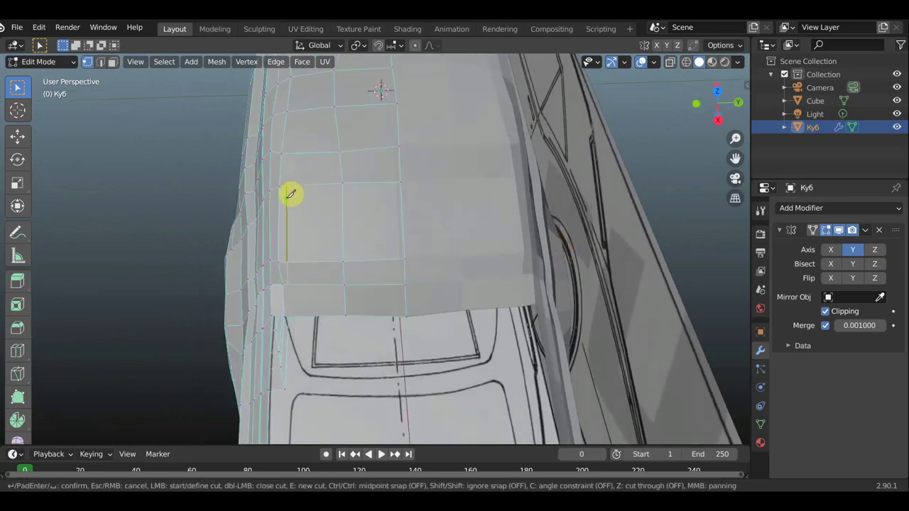
pyautogui.click(287, 192)
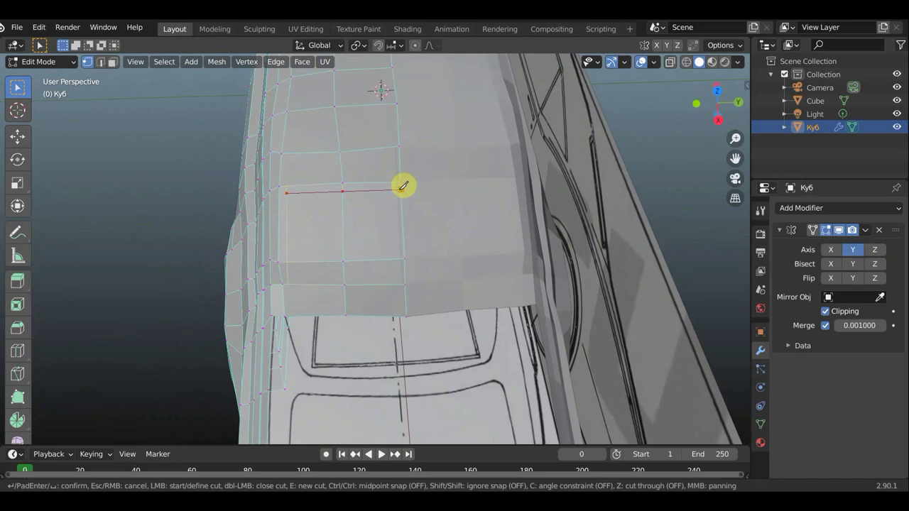
pyautogui.click(402, 186)
pyautogui.press('Return')
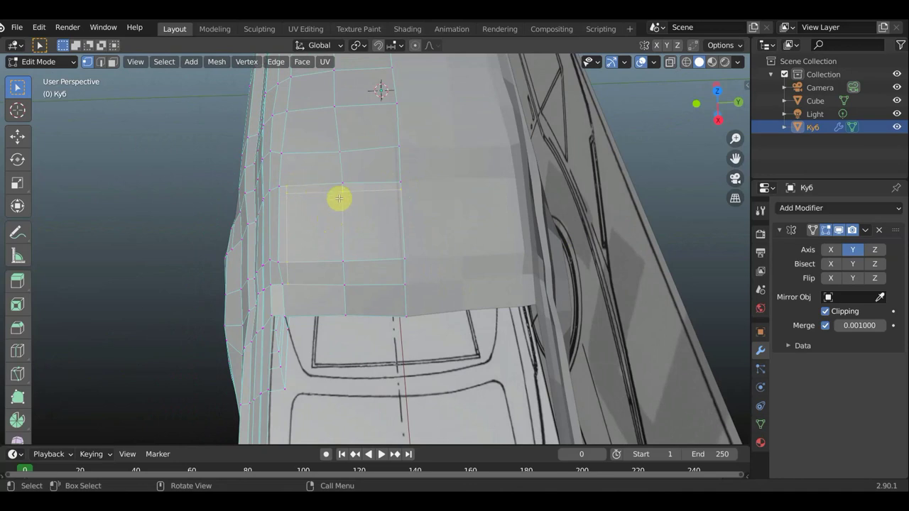
# Knife-cut a second, parallel line lower on the hood, edge to edge.
pyautogui.press('k')
pyautogui.click(343, 262)
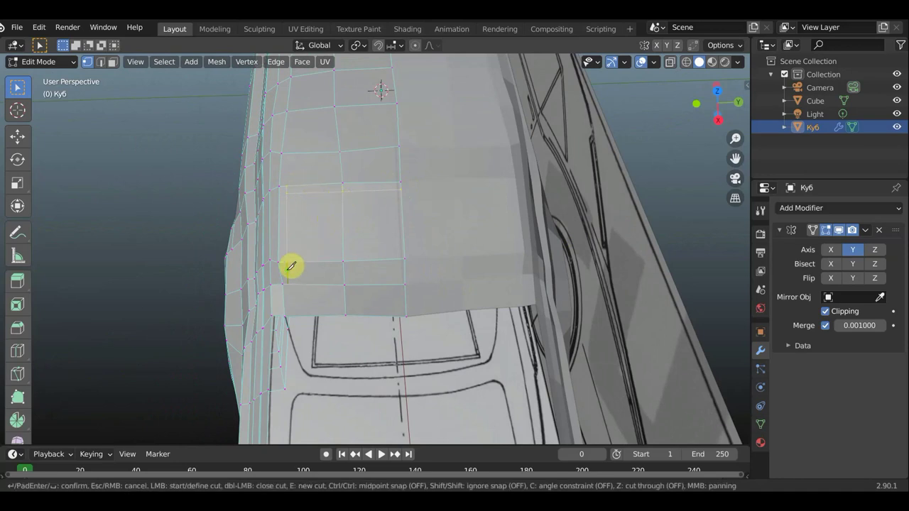
pyautogui.click(287, 274)
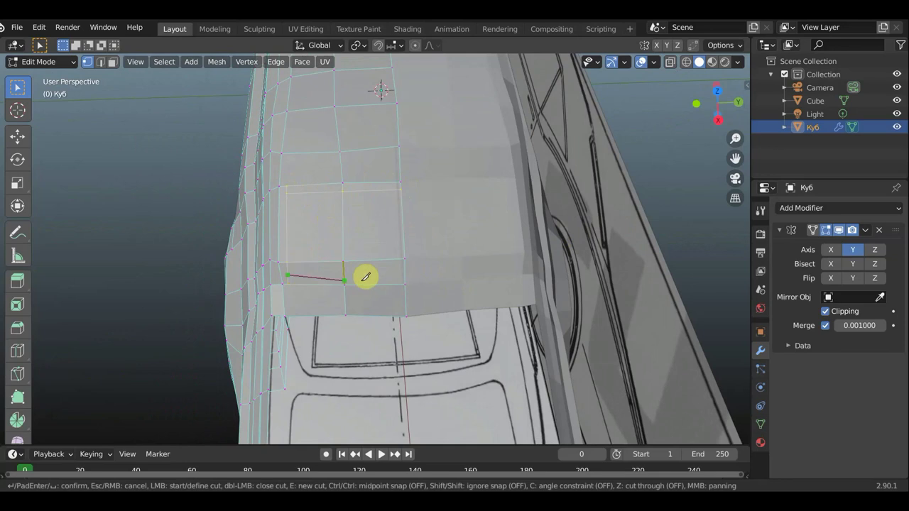
pyautogui.click(402, 275)
pyautogui.press('Return')
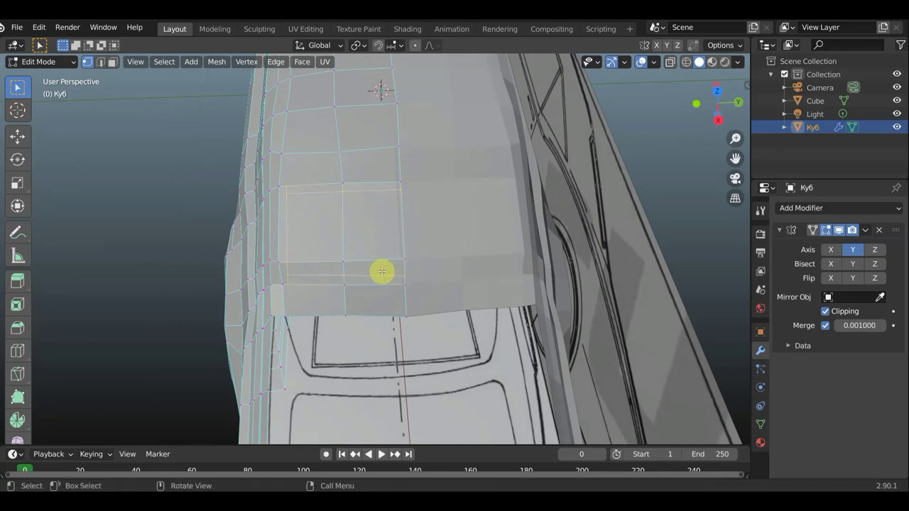
# Select the four hood panel faces and push them down into the body.
pyautogui.click(111, 64)
pyautogui.click(321, 271)
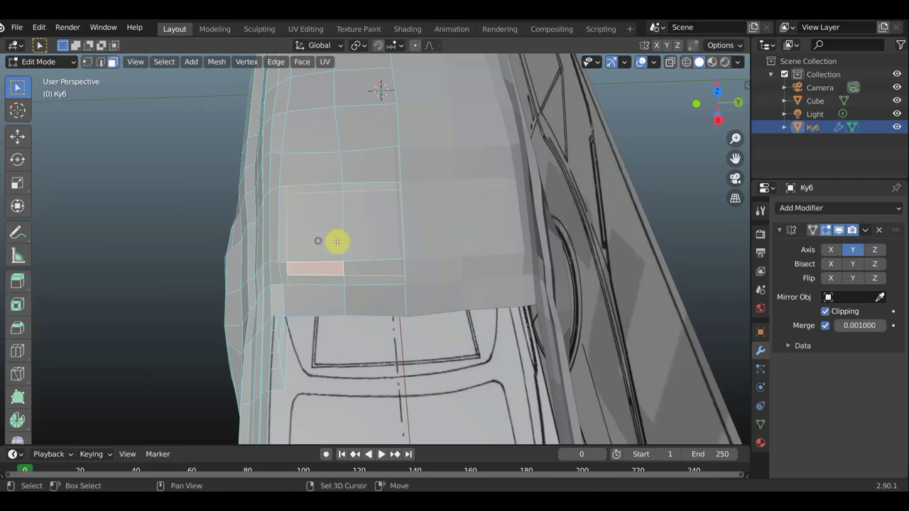
pyautogui.keyDown('shift'); pyautogui.click(335, 241); pyautogui.keyUp('shift')
pyautogui.keyDown('shift'); pyautogui.click(373, 229); pyautogui.keyUp('shift')
pyautogui.keyDown('shift'); pyautogui.click(386, 270); pyautogui.keyUp('shift')
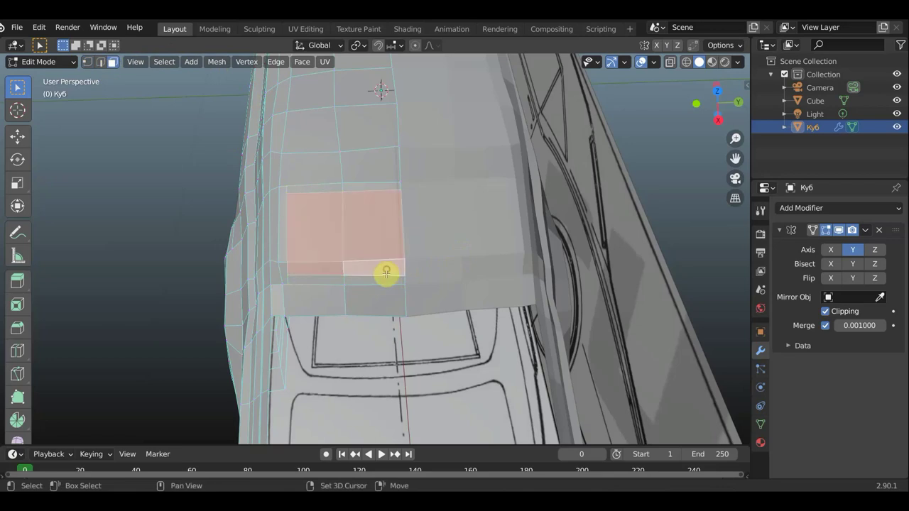
pyautogui.moveTo(405, 269)
pyautogui.mouseDown(button='middle')
pyautogui.moveTo(261, 247)
pyautogui.moveTo(267, 215)
pyautogui.mouseUp(button='middle')
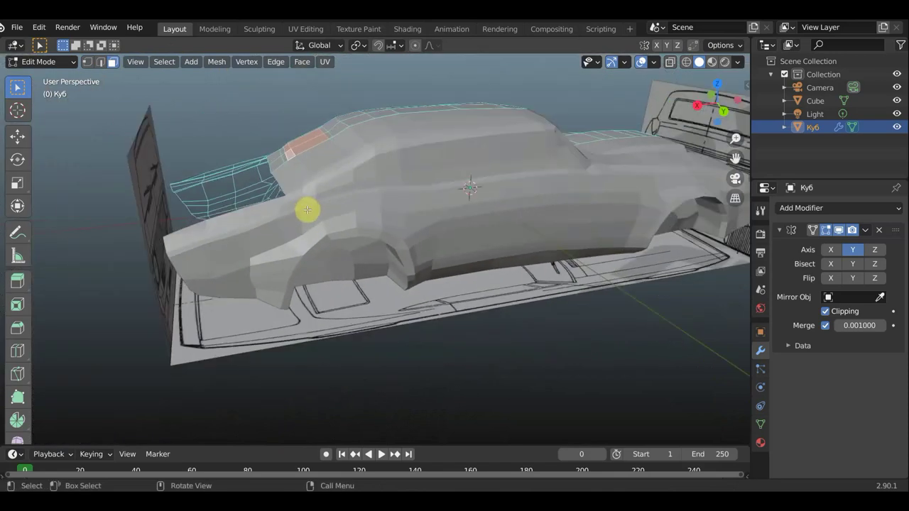
pyautogui.press('g')
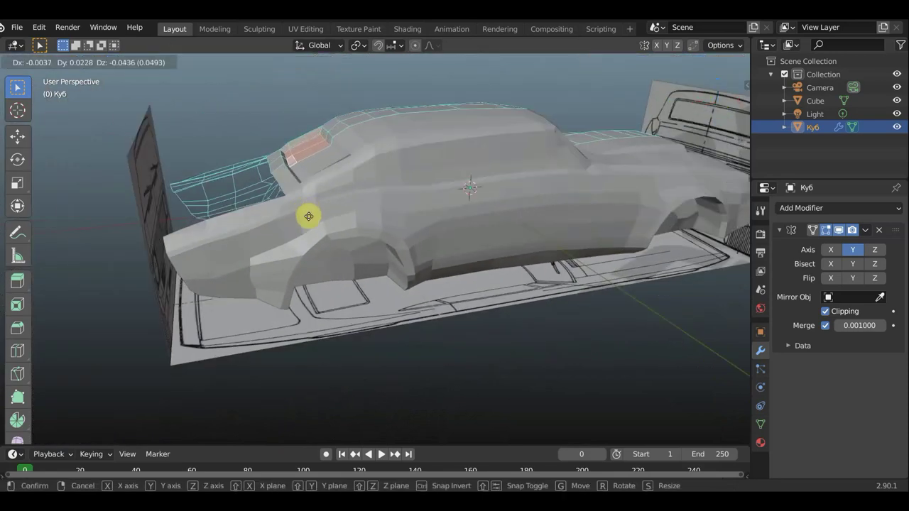
pyautogui.click(308, 216)
# View the hood from above and select a single vertex of the recessed panel.
pyautogui.moveTo(308, 216)
pyautogui.mouseDown(button='middle')
pyautogui.moveTo(400, 233)
pyautogui.moveTo(476, 229)
pyautogui.moveTo(446, 263)
pyautogui.moveTo(369, 224)
pyautogui.mouseUp(button='middle')
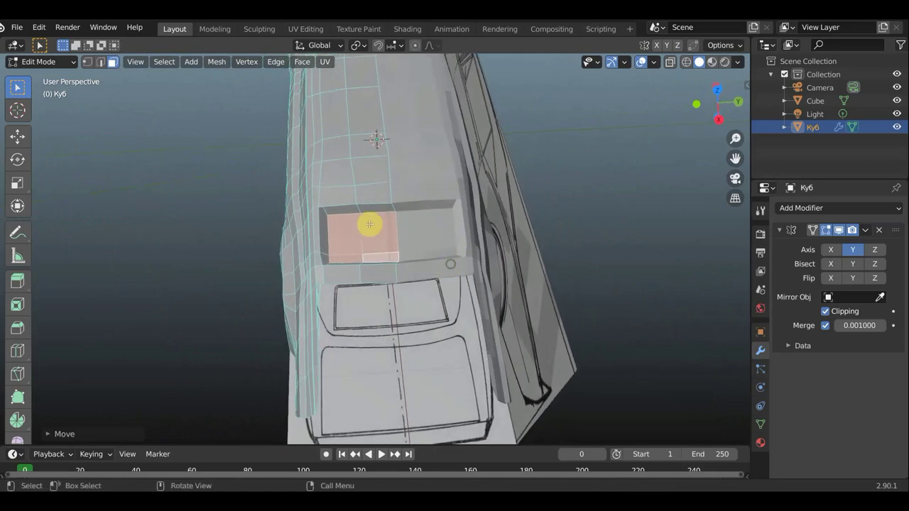
pyautogui.scroll(2, 320, 206)
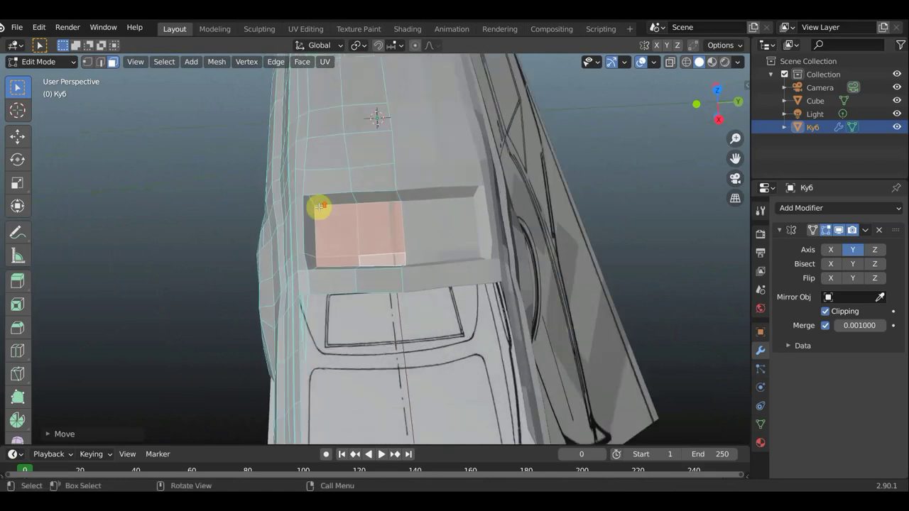
pyautogui.click(87, 61)
pyautogui.click(303, 196)
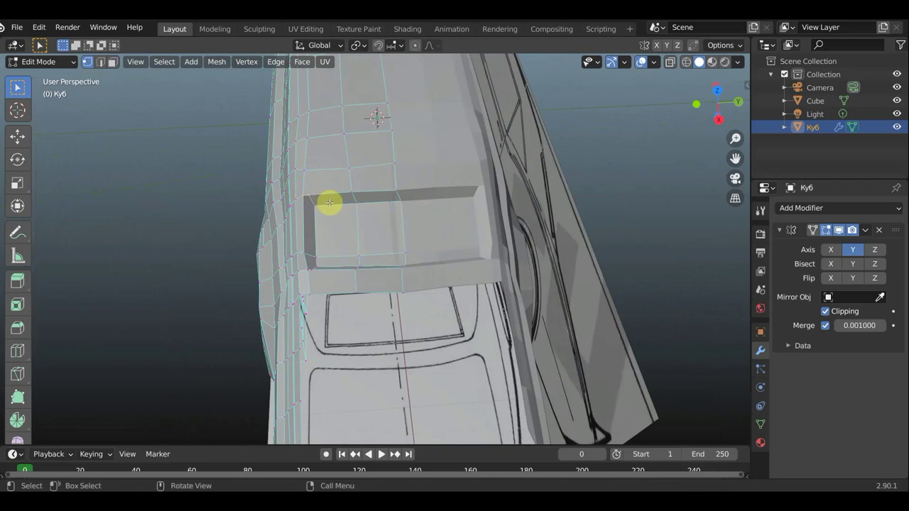
# Reposition five recess vertices, including those on the left and top edges.
pyautogui.press('g')
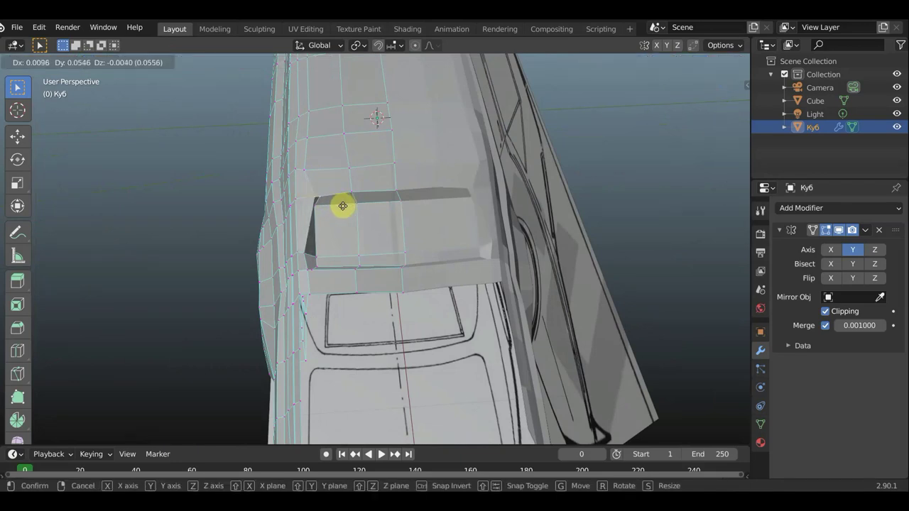
pyautogui.click(333, 205)
pyautogui.press('g')
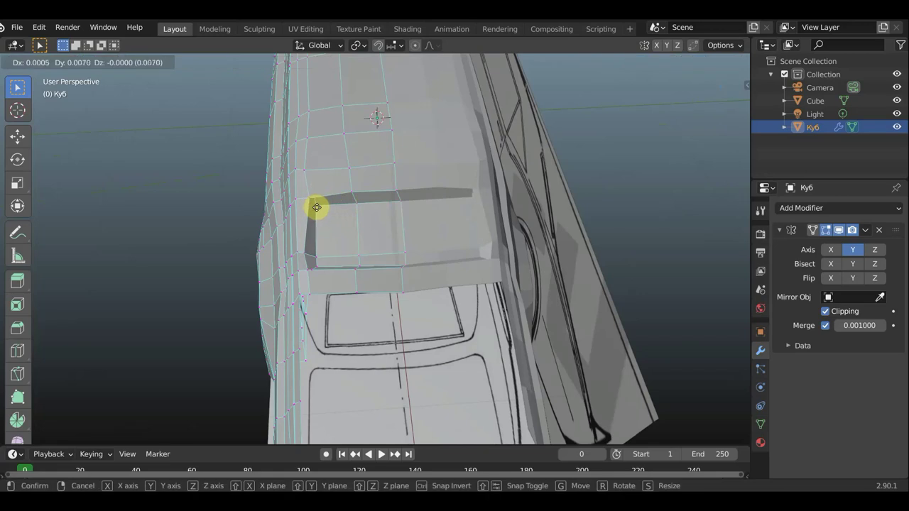
pyautogui.click(318, 207)
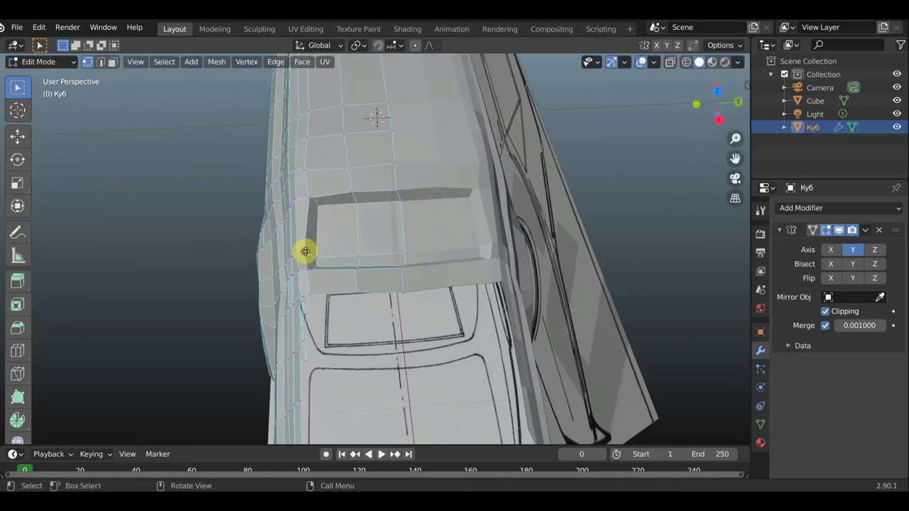
pyautogui.press('g')
pyautogui.click(305, 251)
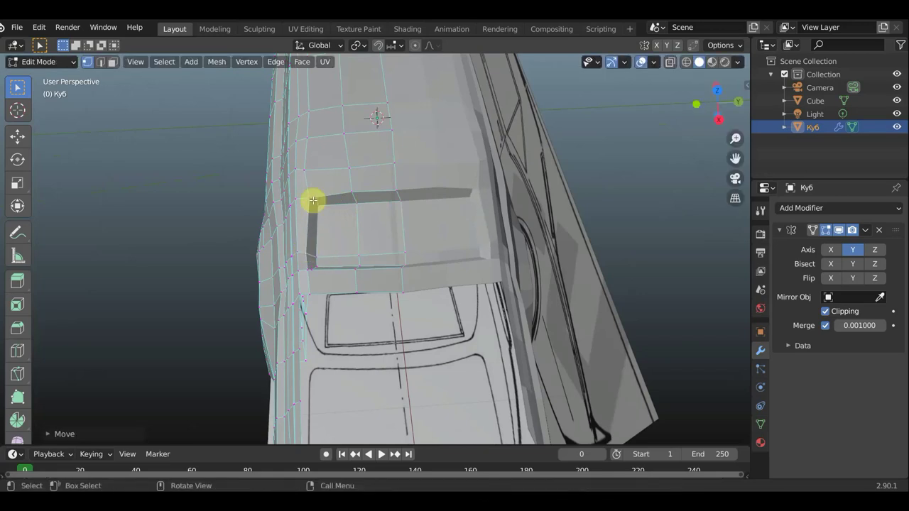
pyautogui.press('g')
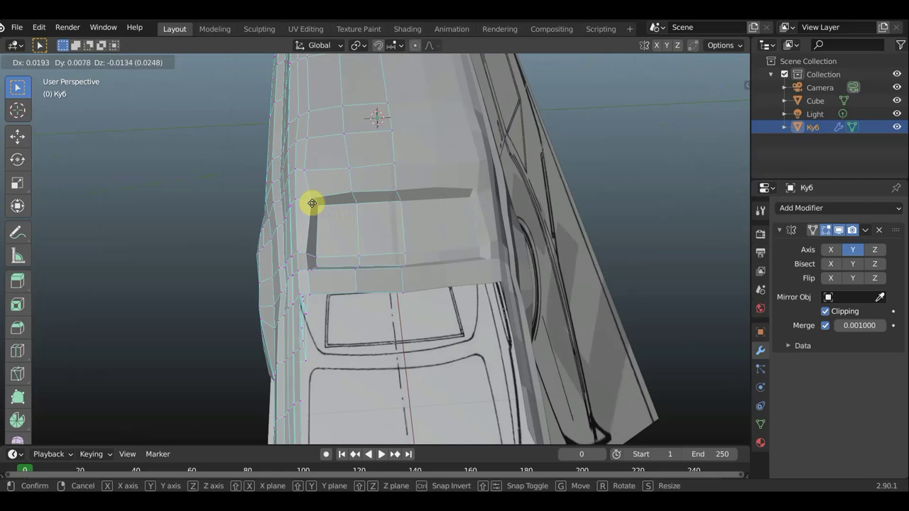
pyautogui.click(312, 203)
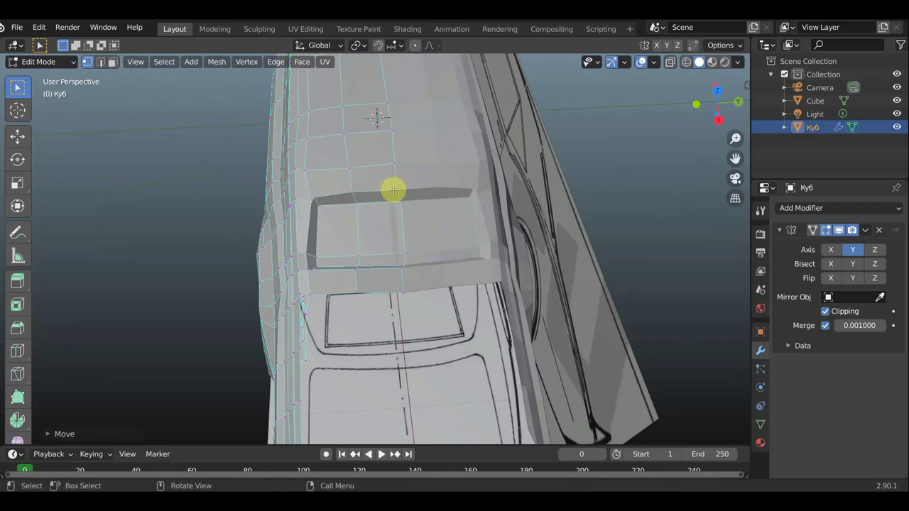
pyautogui.press('g')
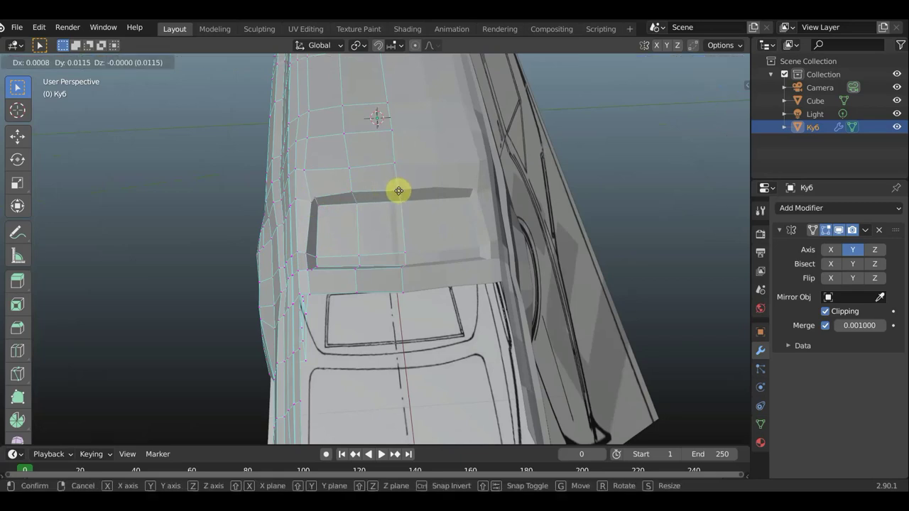
pyautogui.click(399, 190)
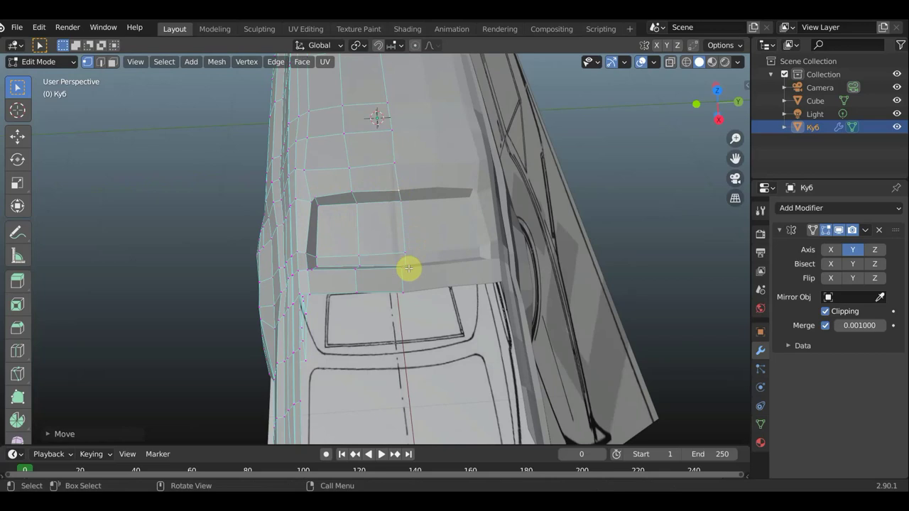
# Adjust the recess's lower-edge, left-corner and front-left-corner vertices.
pyautogui.moveTo(409, 269); pyautogui.dragTo(372, 290, button='middle')
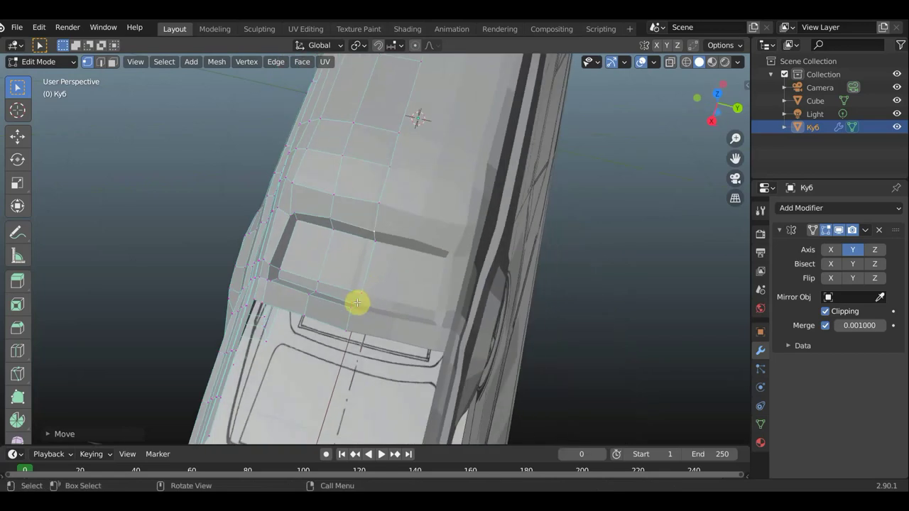
pyautogui.press('g')
pyautogui.click(356, 303)
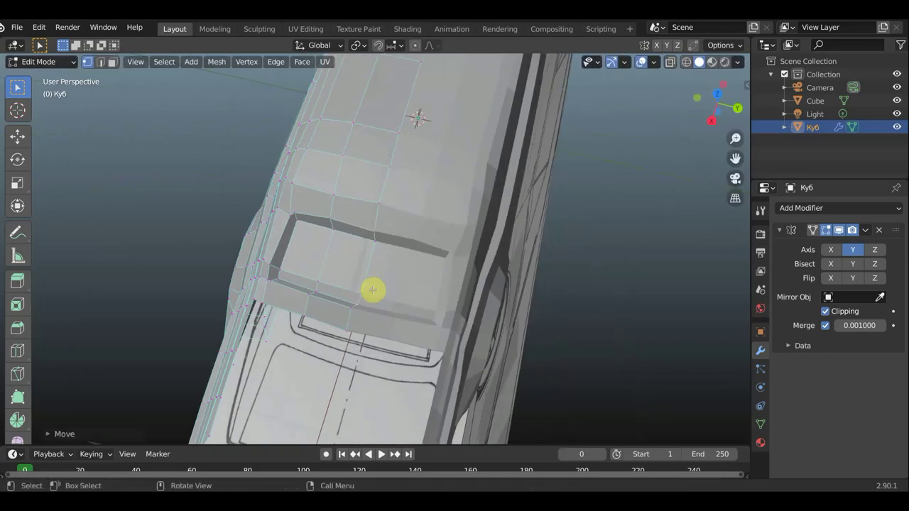
pyautogui.moveTo(402, 271)
pyautogui.mouseDown(button='middle')
pyautogui.moveTo(442, 239)
pyautogui.moveTo(313, 213)
pyautogui.mouseUp(button='middle')
pyautogui.press('g')
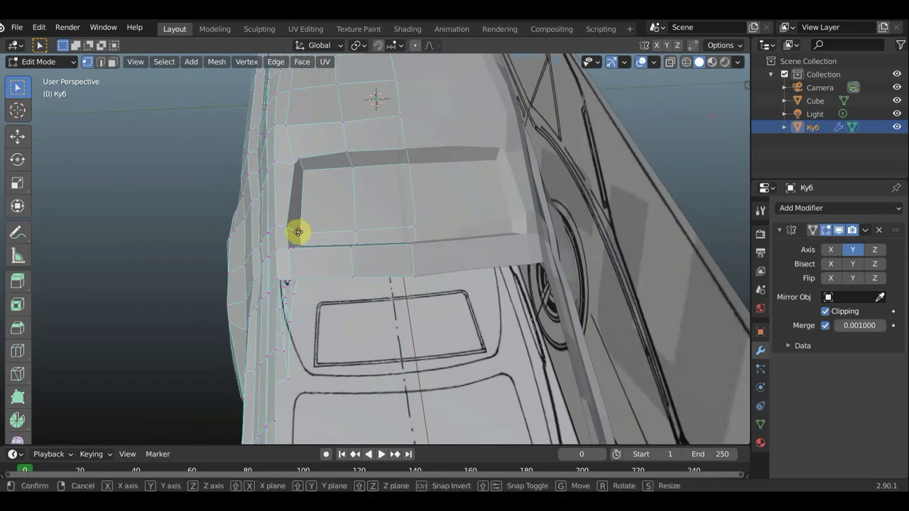
pyautogui.click(294, 230)
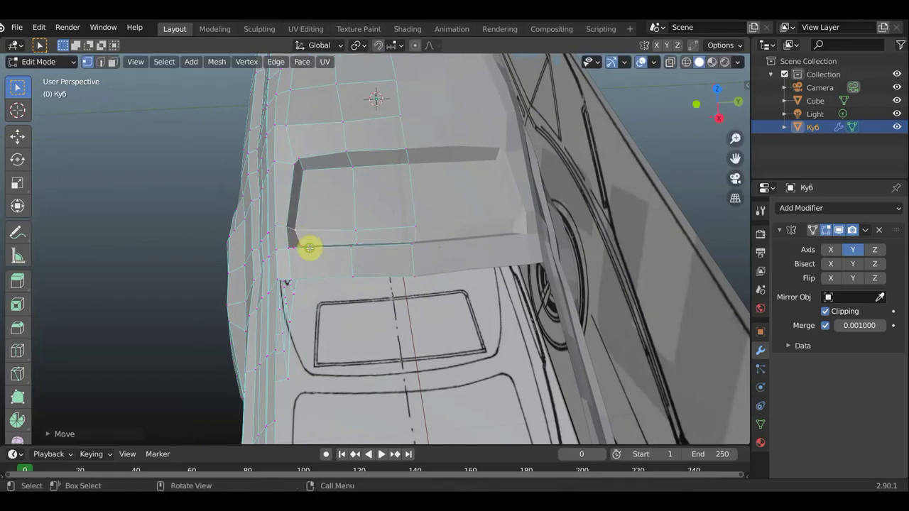
pyautogui.moveTo(310, 248); pyautogui.dragTo(298, 270, button='middle')
pyautogui.press('g')
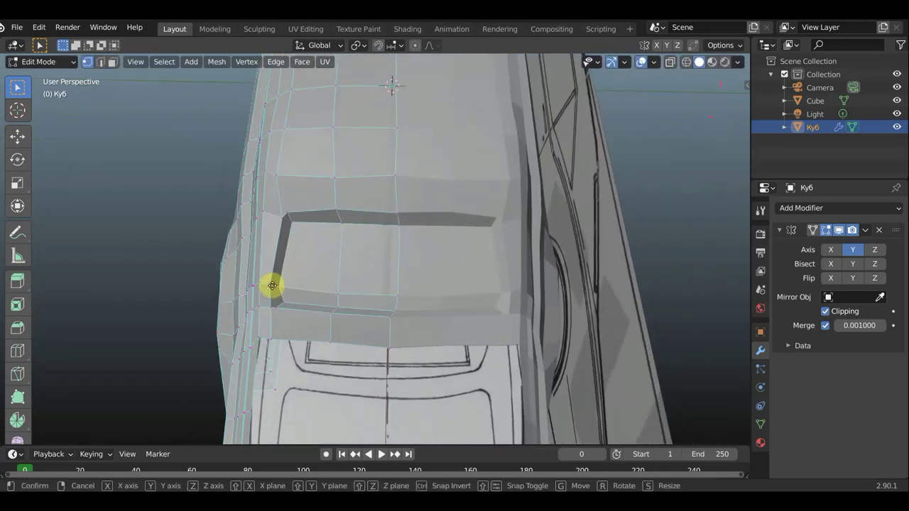
pyautogui.click(270, 308)
pyautogui.press('g')
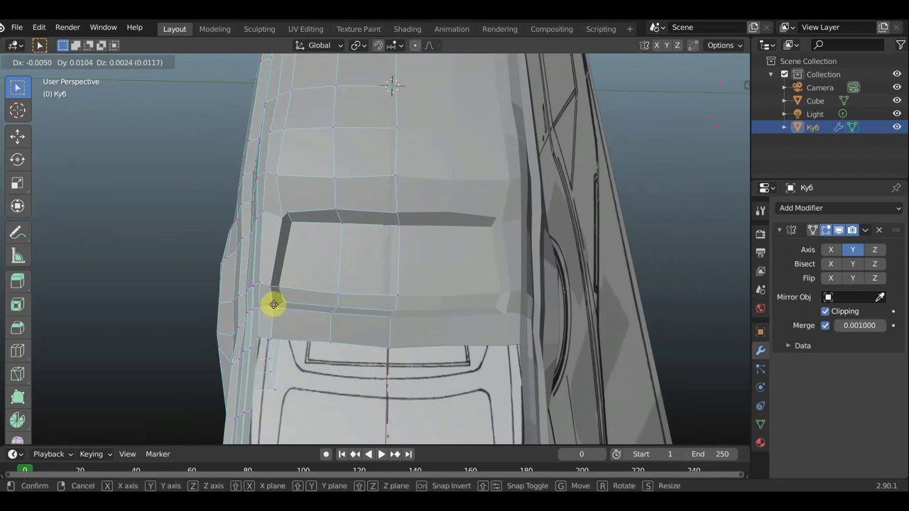
pyautogui.click(271, 304)
# Move the recess's back-edge vertex, then zoom out to the whole car.
pyautogui.moveTo(325, 290); pyautogui.dragTo(357, 225, button='middle')
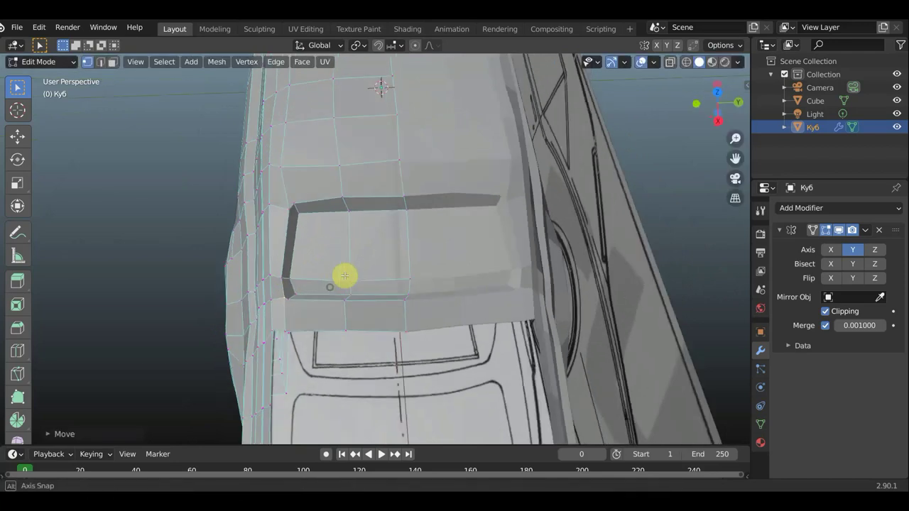
pyautogui.press('g')
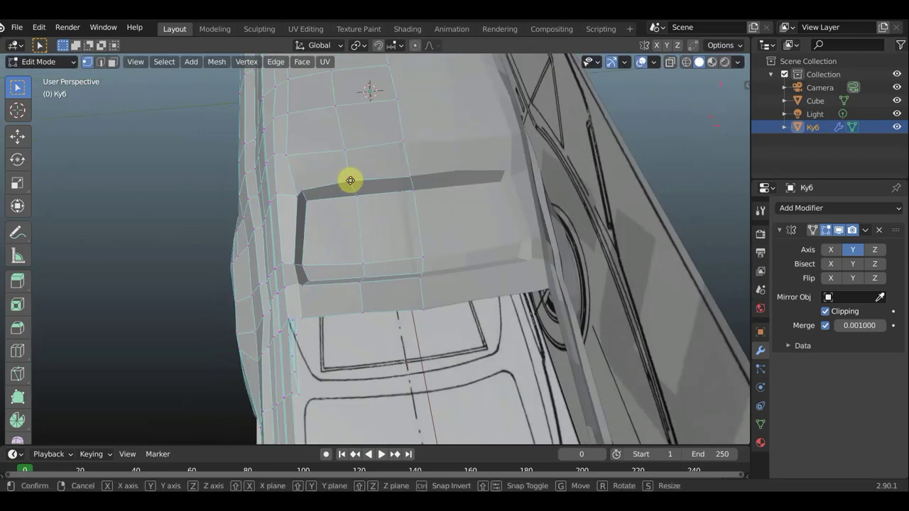
pyautogui.click(355, 183)
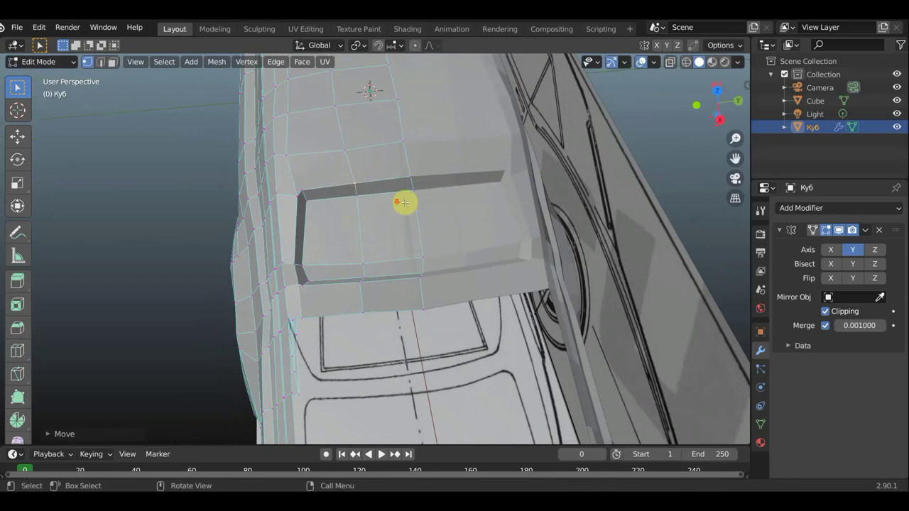
pyautogui.scroll(-5, 406, 220)
pyautogui.moveTo(405, 239)
pyautogui.mouseDown(button='middle')
pyautogui.moveTo(519, 192)
pyautogui.moveTo(475, 205)
pyautogui.moveTo(518, 203)
pyautogui.moveTo(519, 192)
pyautogui.moveTo(587, 288)
pyautogui.moveTo(566, 265)
pyautogui.mouseUp(button='middle')
pyautogui.scroll(5, 475, 206)
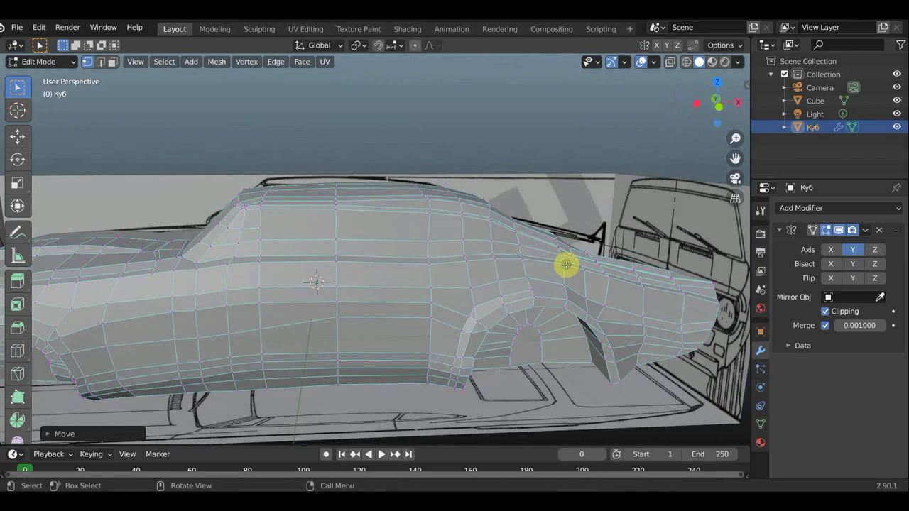
# Discard a first knife cut and start a new one along the side below the roofline.
pyautogui.press('k')
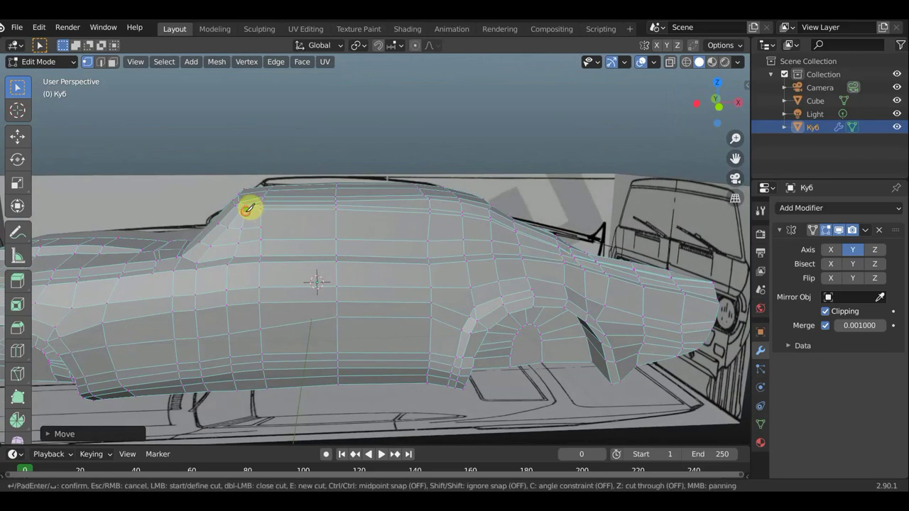
pyautogui.click(246, 208)
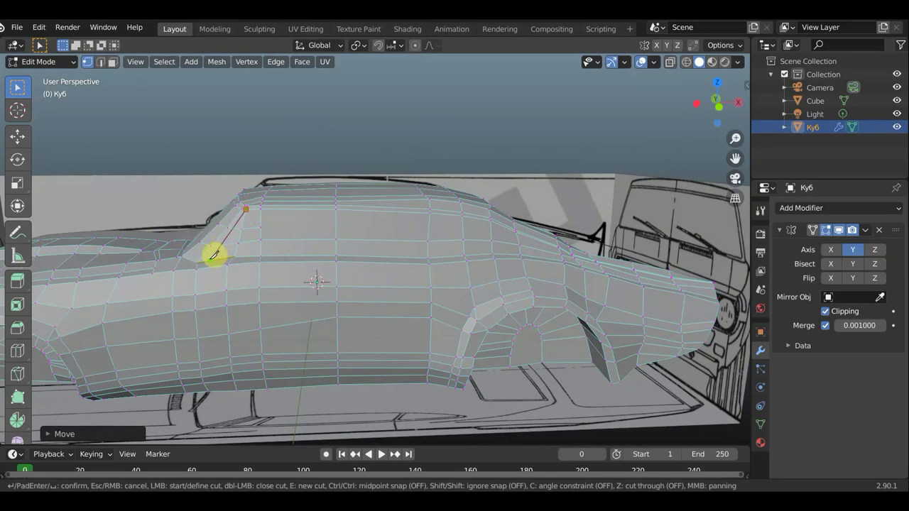
pyautogui.click(213, 254)
pyautogui.press('Return')
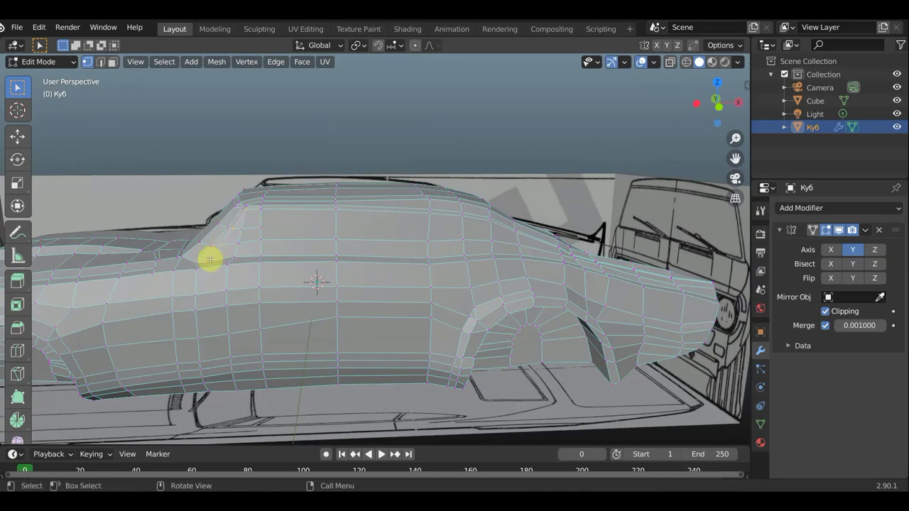
pyautogui.press('k')
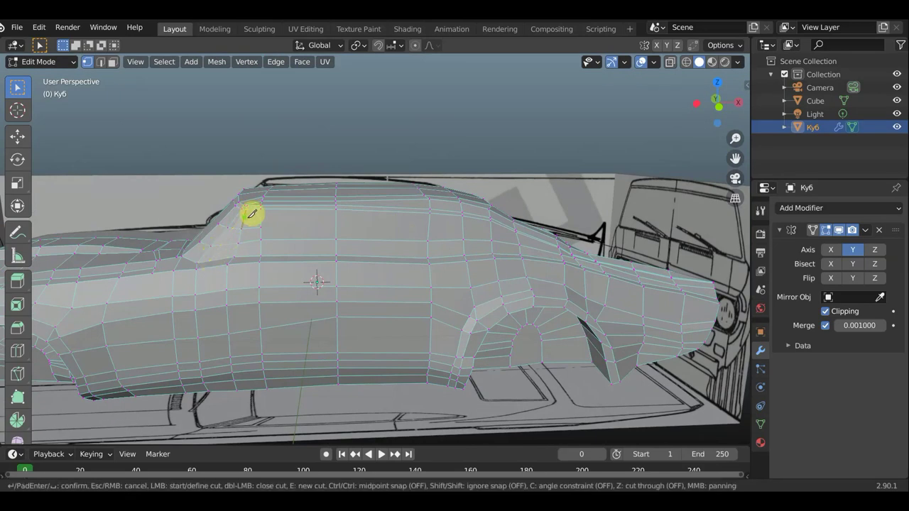
pyautogui.click(242, 214)
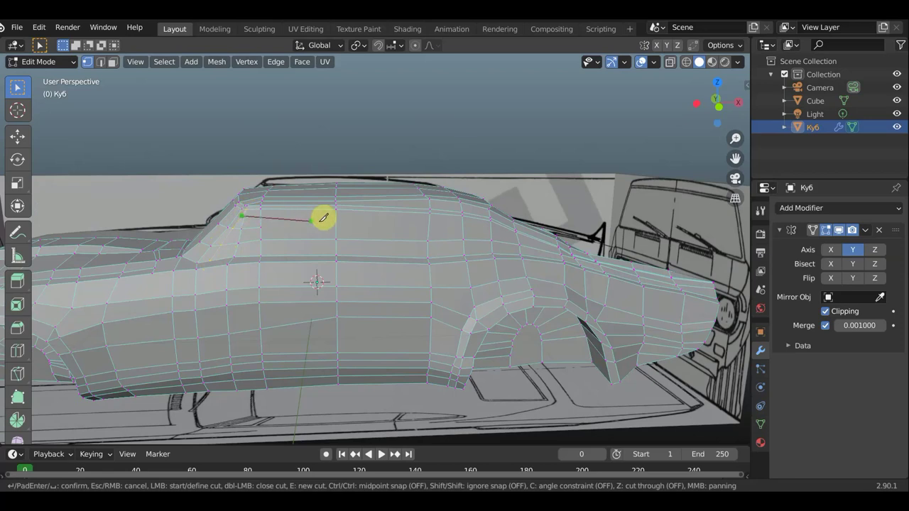
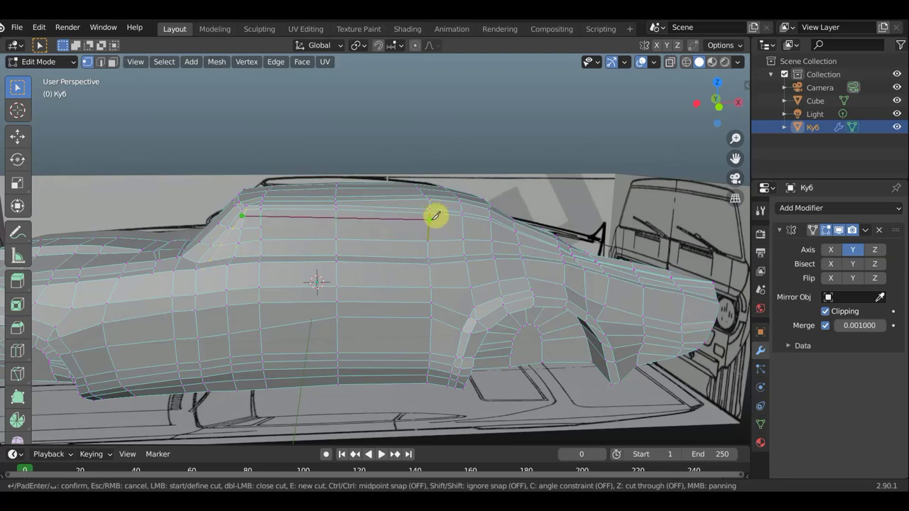
# Knife a horizontal cut across the car's side from rear to front, marking the window sill line.
pyautogui.moveTo(435, 217)
pyautogui.mouseDown(button='middle')
pyautogui.moveTo(407, 266)
pyautogui.moveTo(437, 223)
pyautogui.moveTo(428, 209)
pyautogui.mouseUp(button='middle')
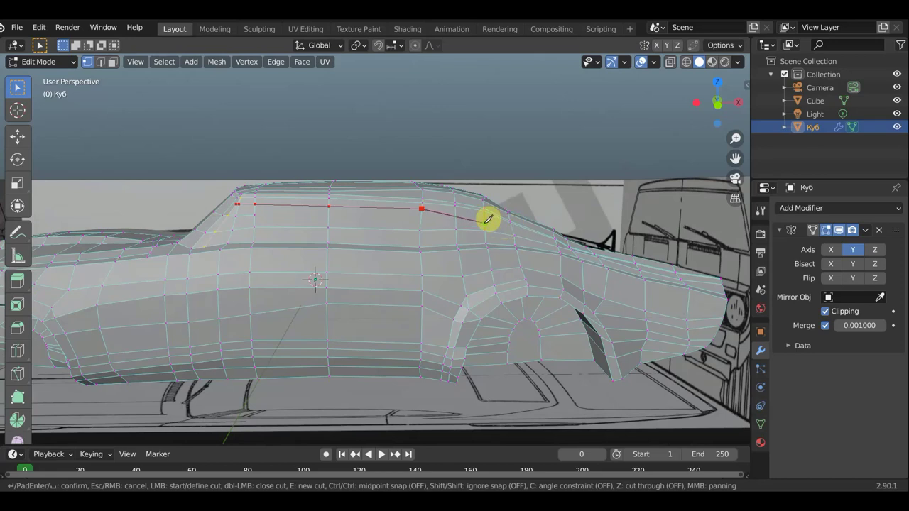
pyautogui.moveTo(500, 226)
pyautogui.mouseDown(button='middle')
pyautogui.moveTo(478, 308)
pyautogui.moveTo(503, 226)
pyautogui.mouseUp(button='middle')
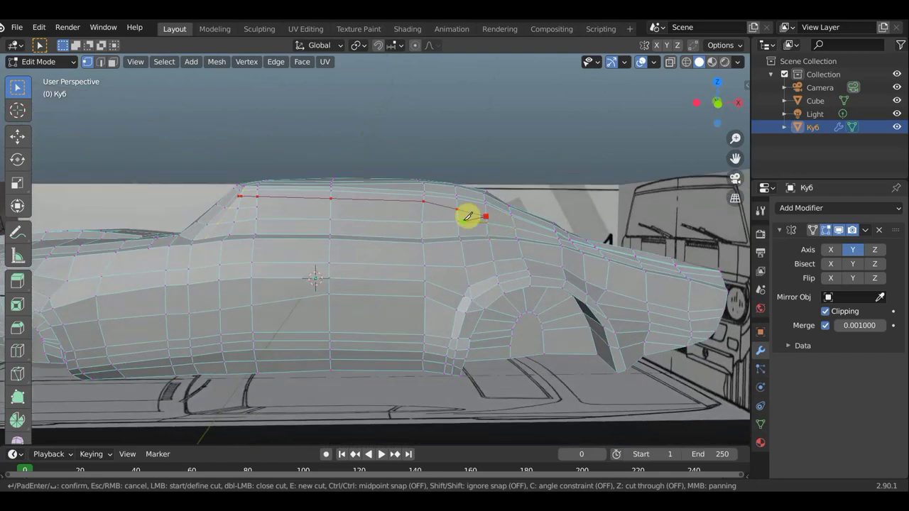
pyautogui.press('Return')
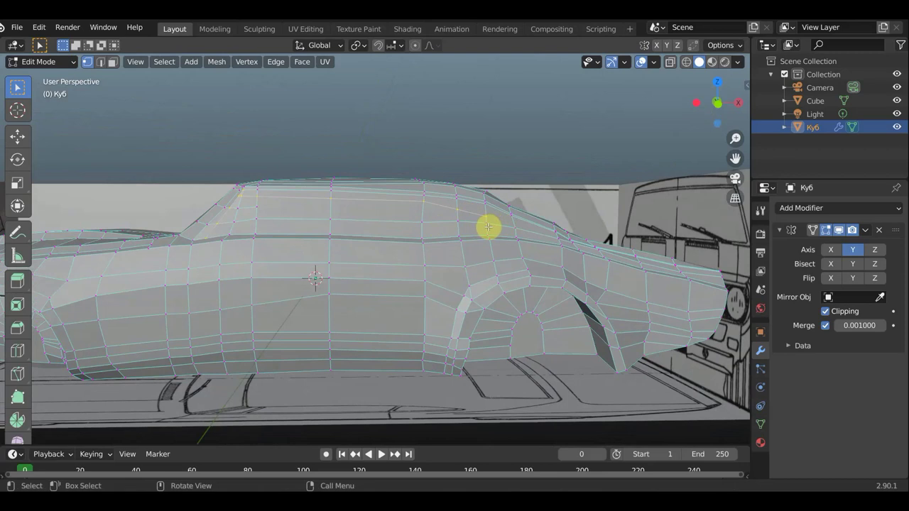
pyautogui.press('k')
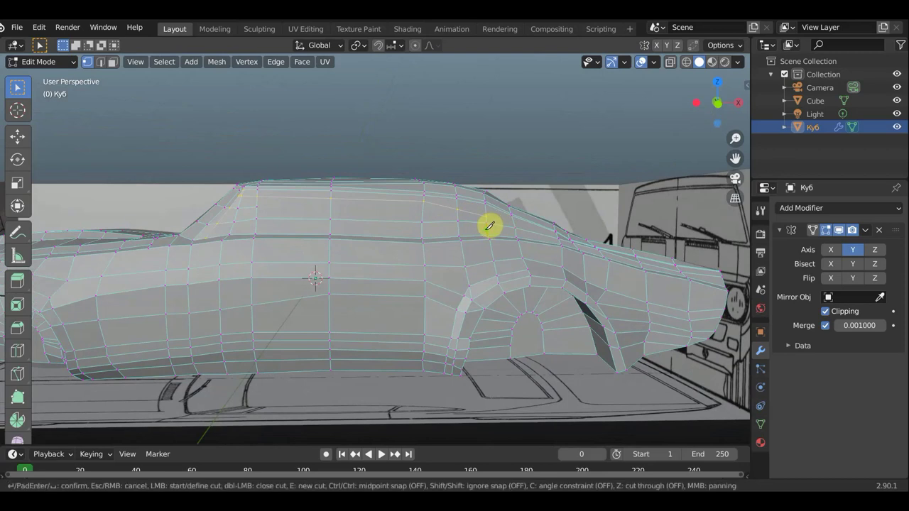
pyautogui.click(487, 228)
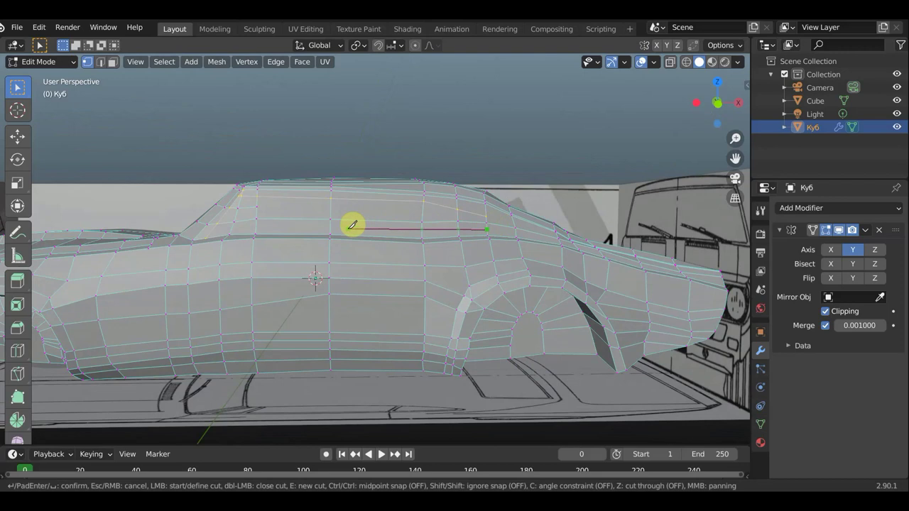
pyautogui.click(217, 230)
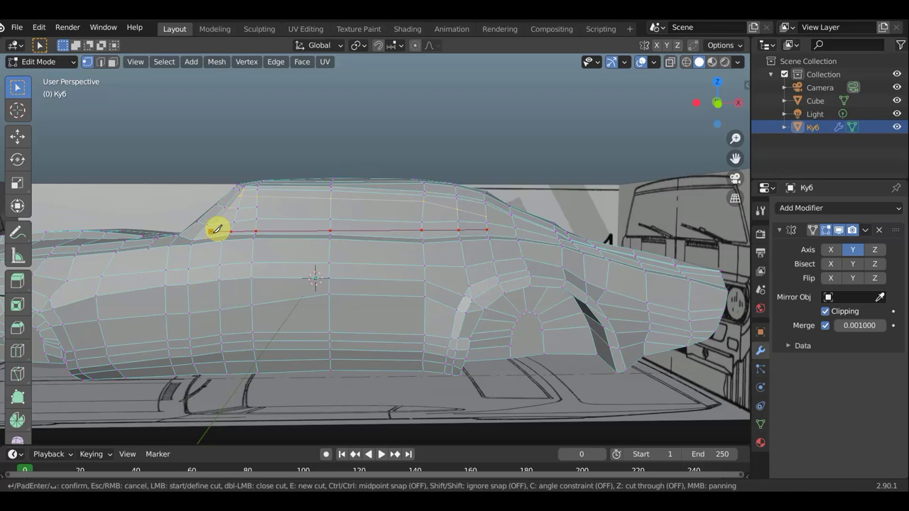
pyautogui.press('Return')
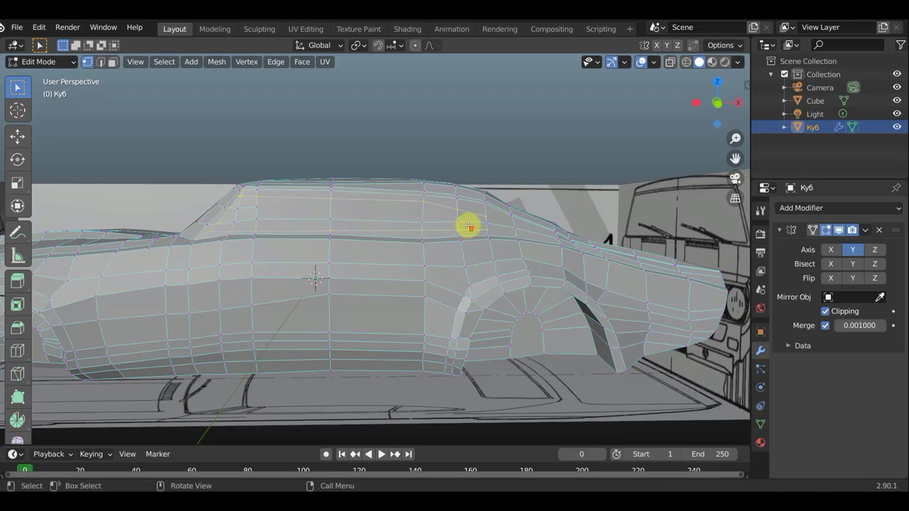
# Merge the two stray vertex pairs from the window-line cut at their centers.
pyautogui.scroll(2, 483, 226)
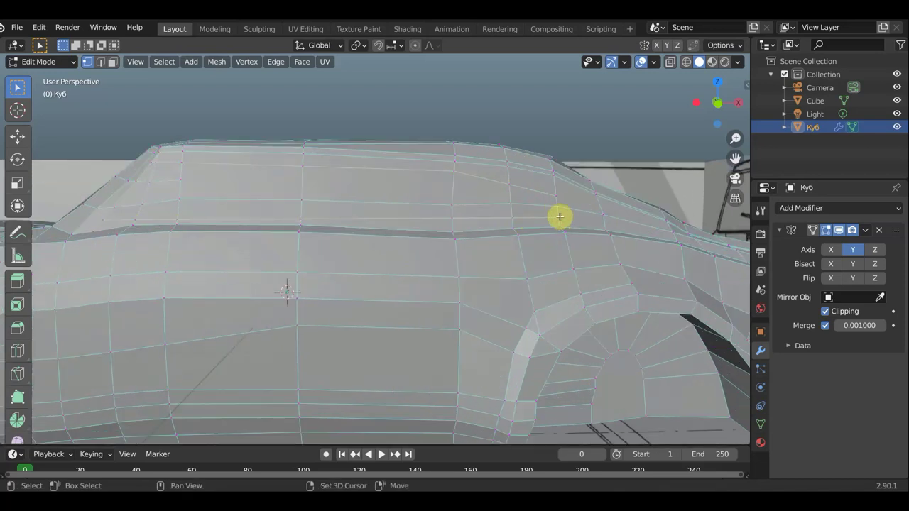
pyautogui.press('m')
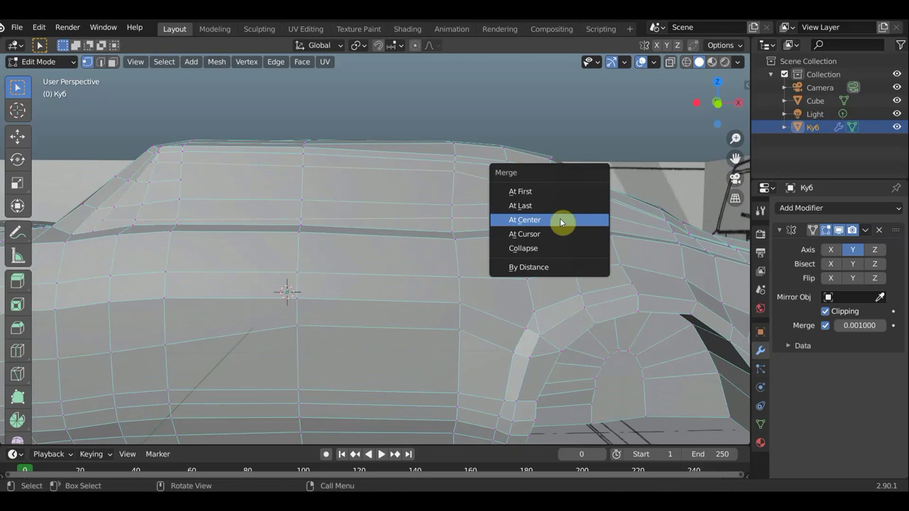
pyautogui.click(557, 220)
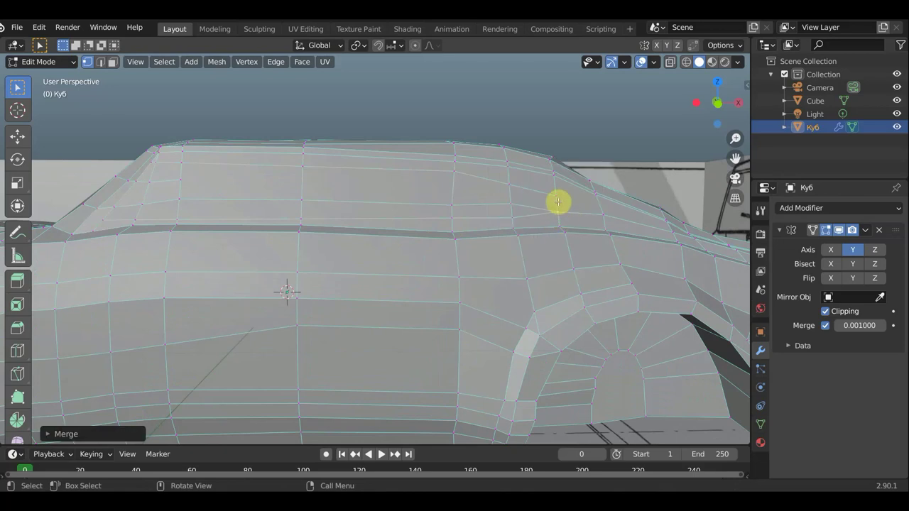
pyautogui.click(556, 197)
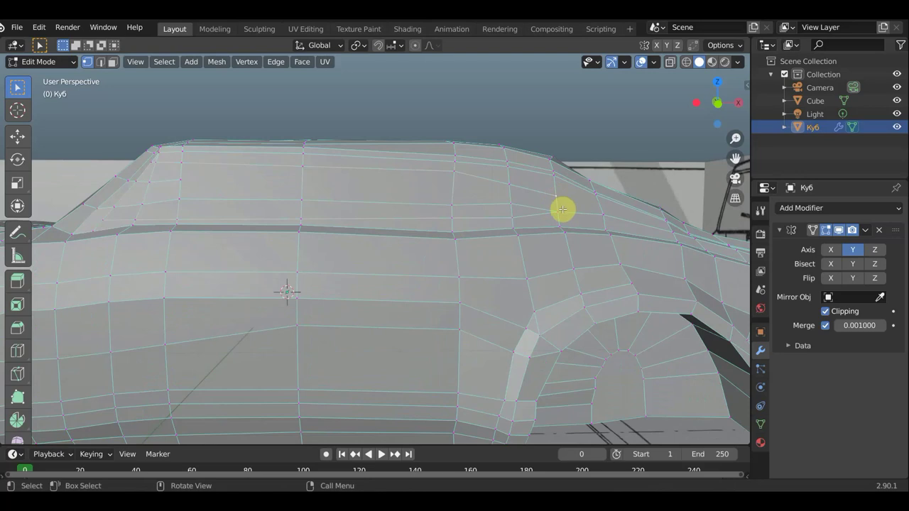
pyautogui.press('shift')
pyautogui.press('m')
pyautogui.click(562, 213)
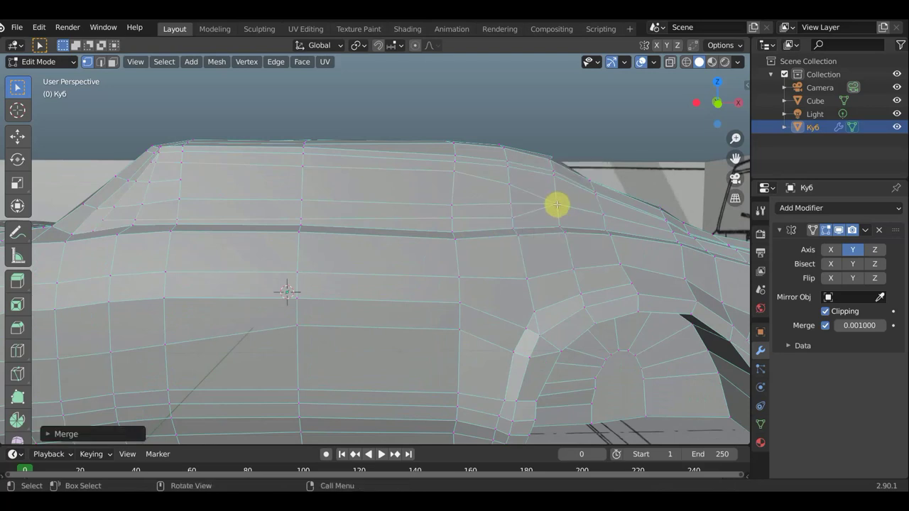
# Move the nearby vertices around the rear pillar into cleaner positions.
pyautogui.click(565, 203)
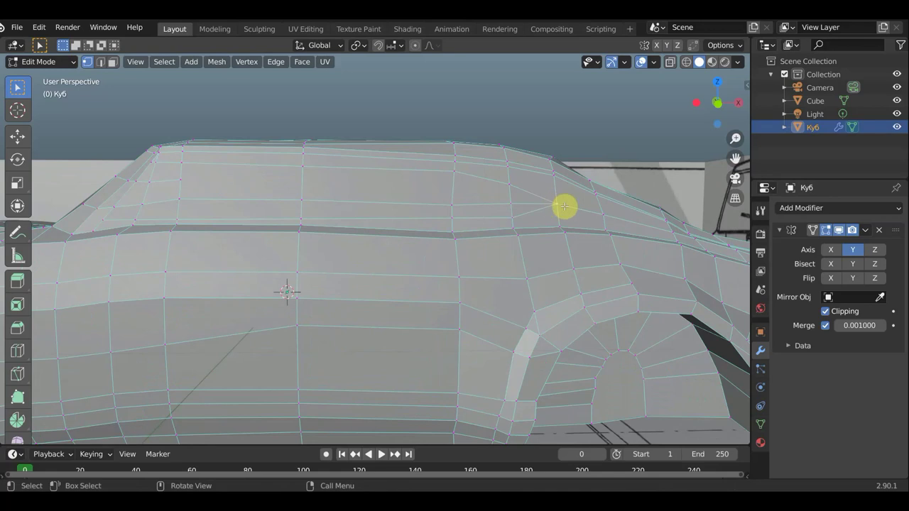
pyautogui.press('g')
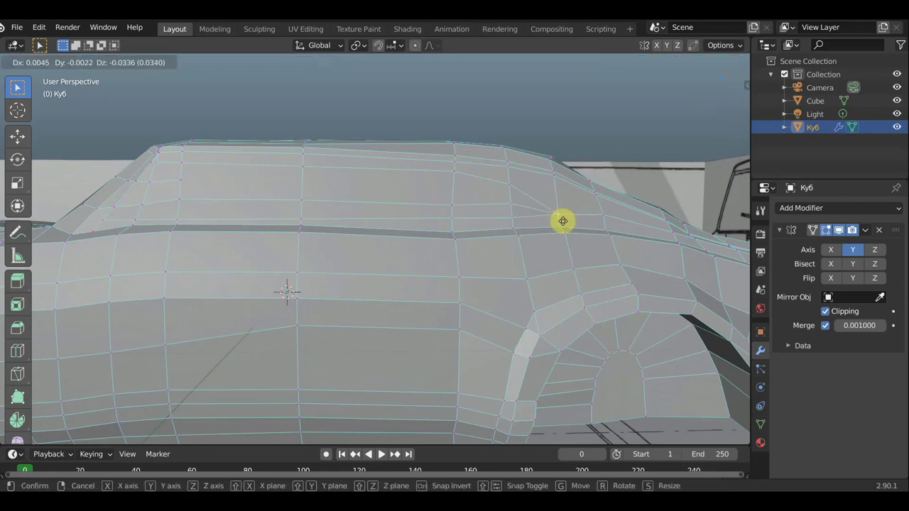
pyautogui.click(564, 222)
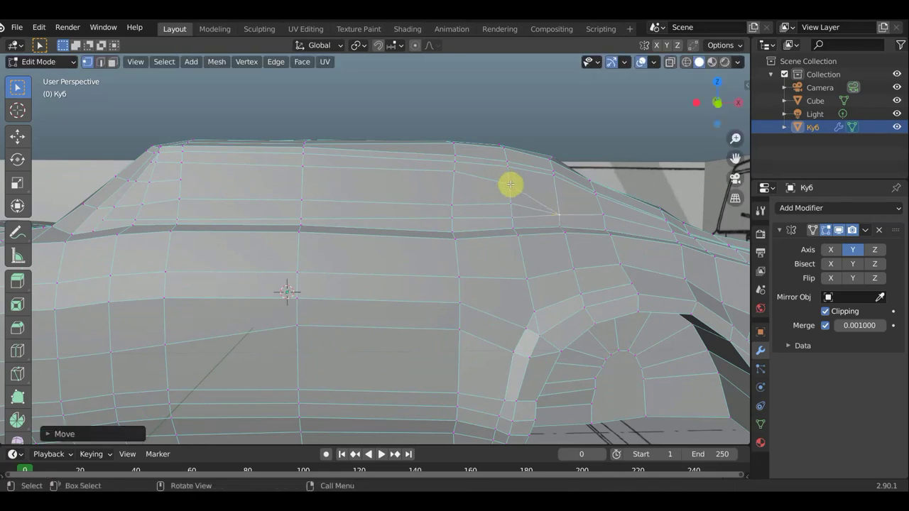
pyautogui.click(509, 185)
pyautogui.press('g')
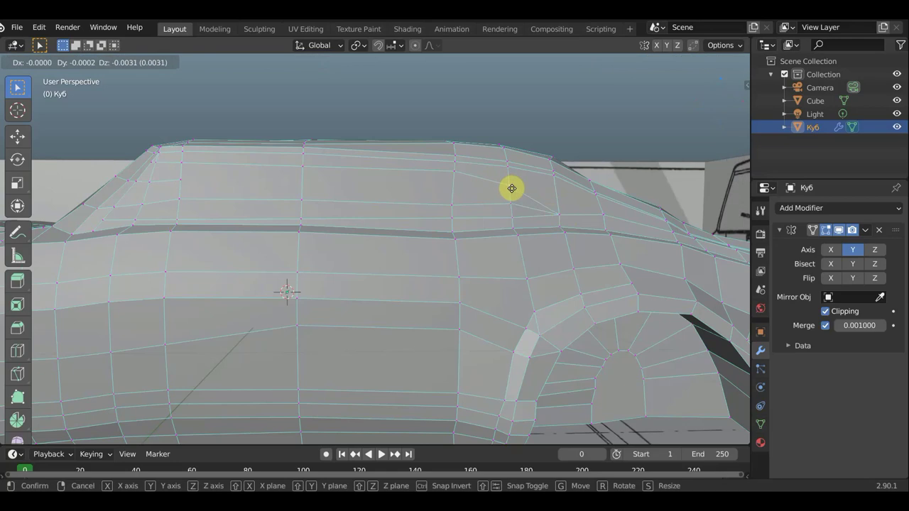
pyautogui.click(510, 186)
pyautogui.press('g')
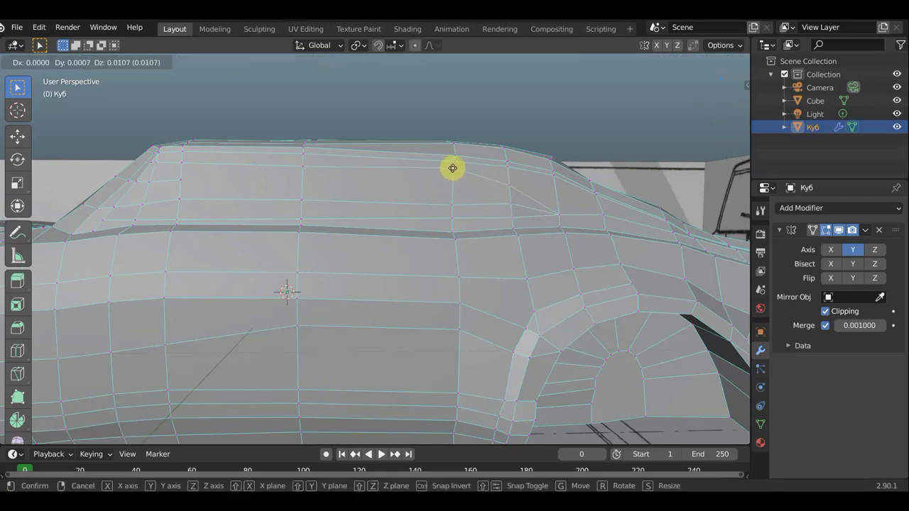
pyautogui.click(453, 168)
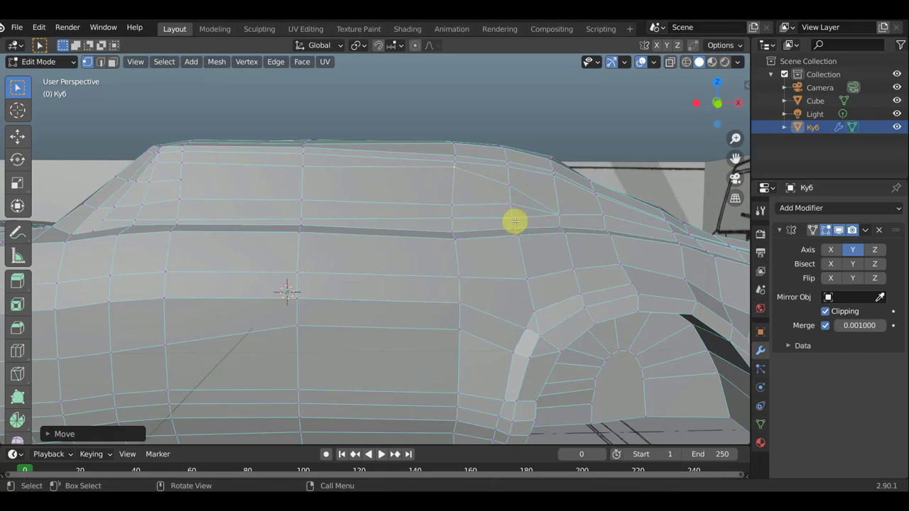
pyautogui.moveTo(453, 214)
pyautogui.mouseDown(button='middle')
pyautogui.moveTo(466, 214)
pyautogui.moveTo(454, 216)
pyautogui.mouseUp(button='middle')
# Knife three closely spaced vertical cuts from the roof edge down to the window line.
pyautogui.press('k')
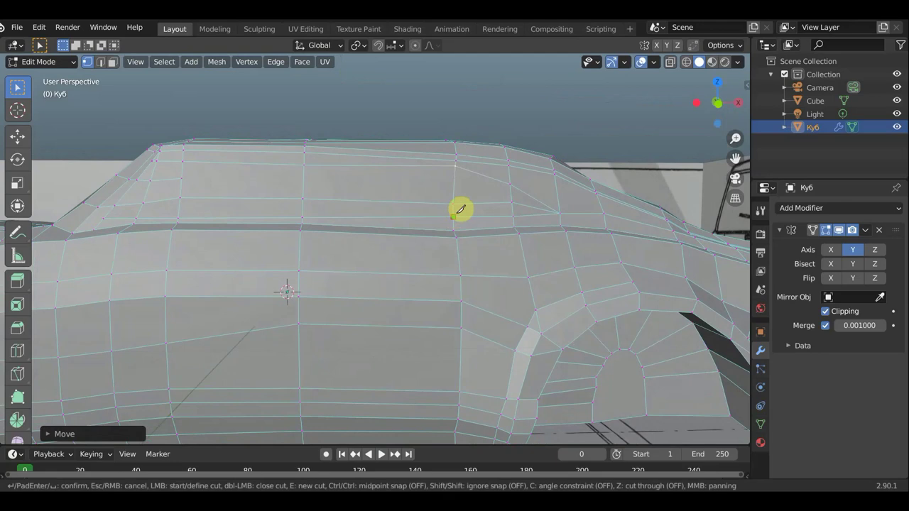
pyautogui.click(448, 160)
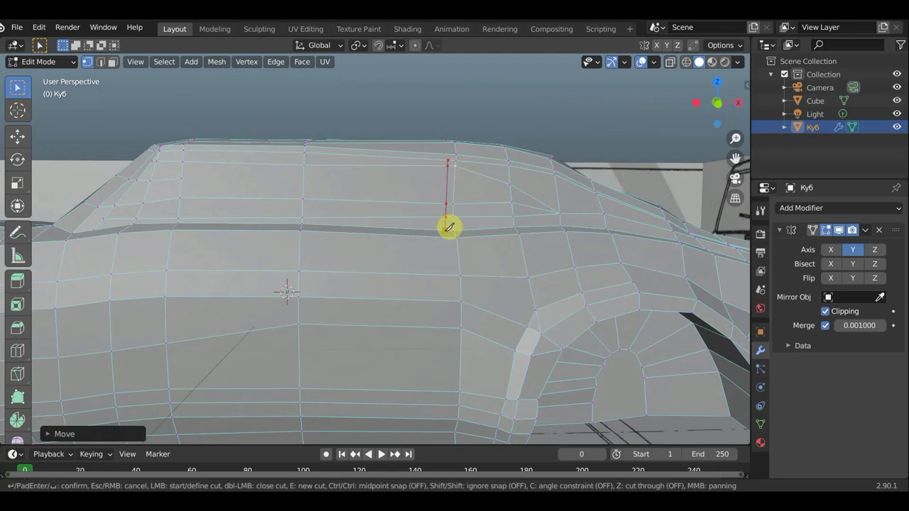
pyautogui.press('Return')
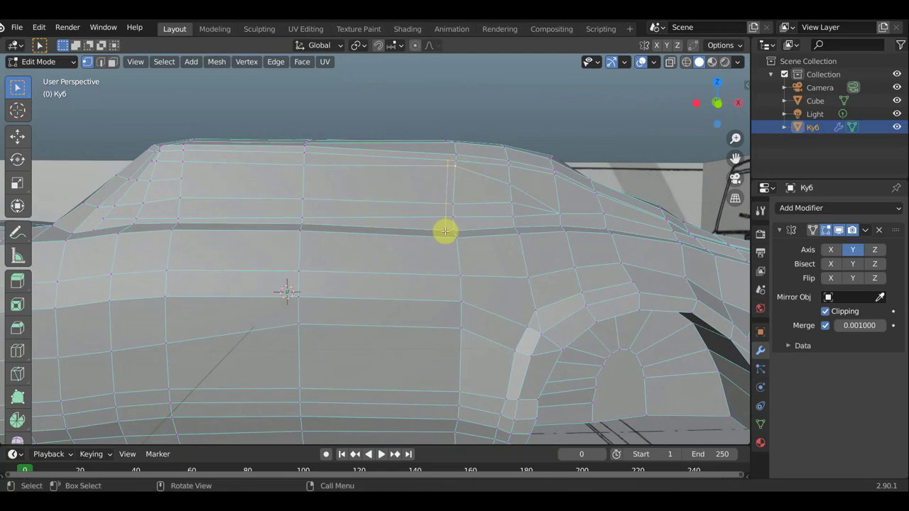
pyautogui.press('k')
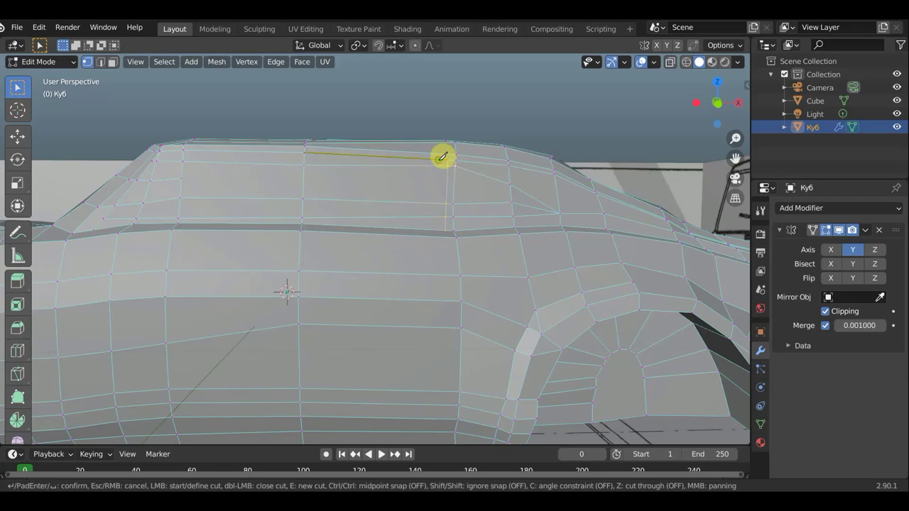
pyautogui.click(438, 159)
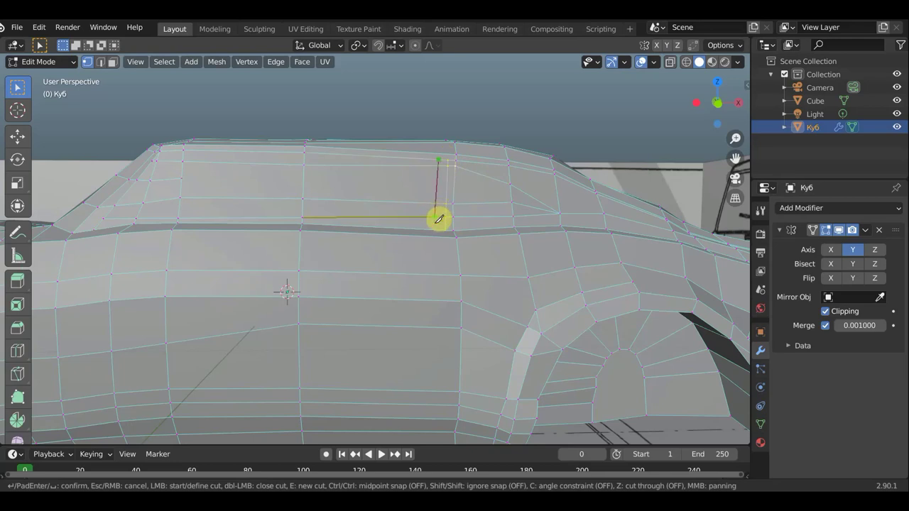
pyautogui.click(438, 223)
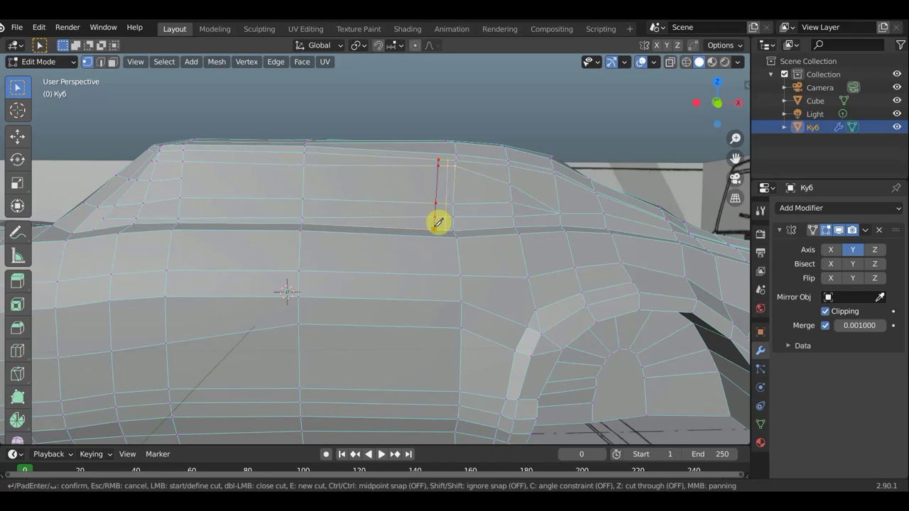
pyautogui.press('Return')
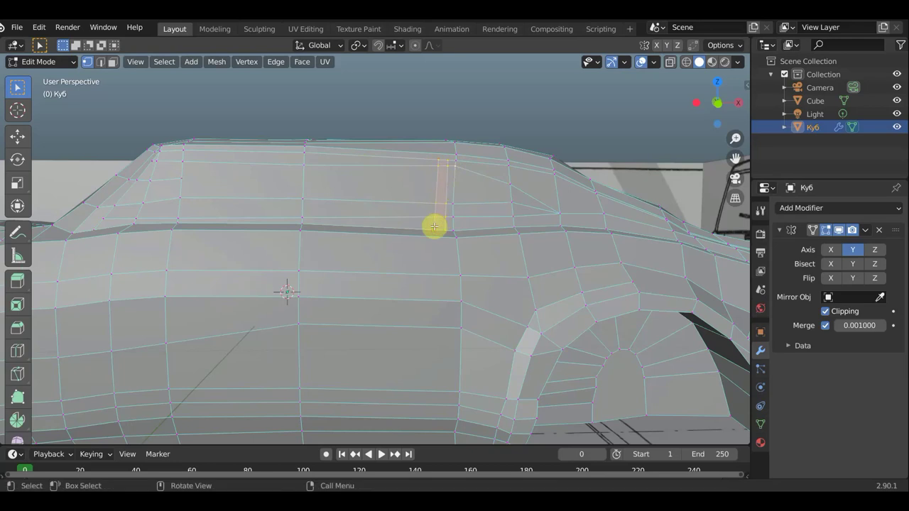
pyautogui.press('k')
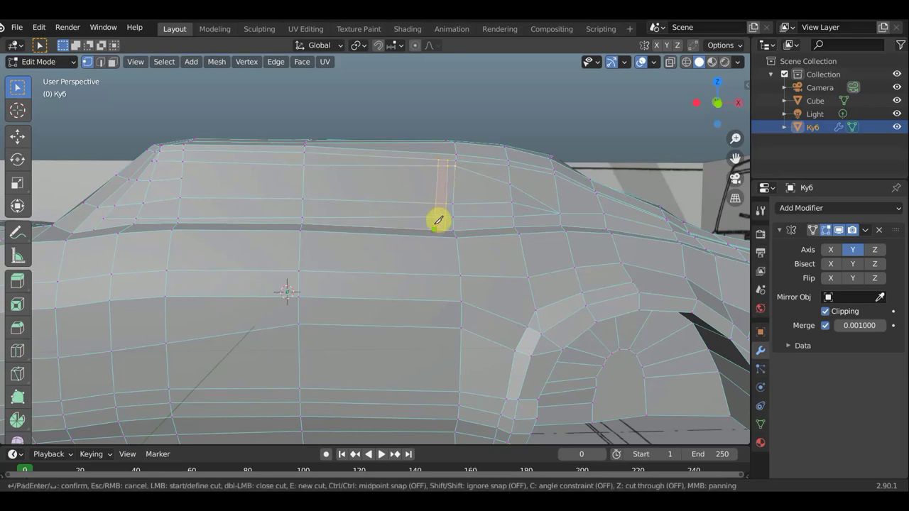
pyautogui.click(433, 157)
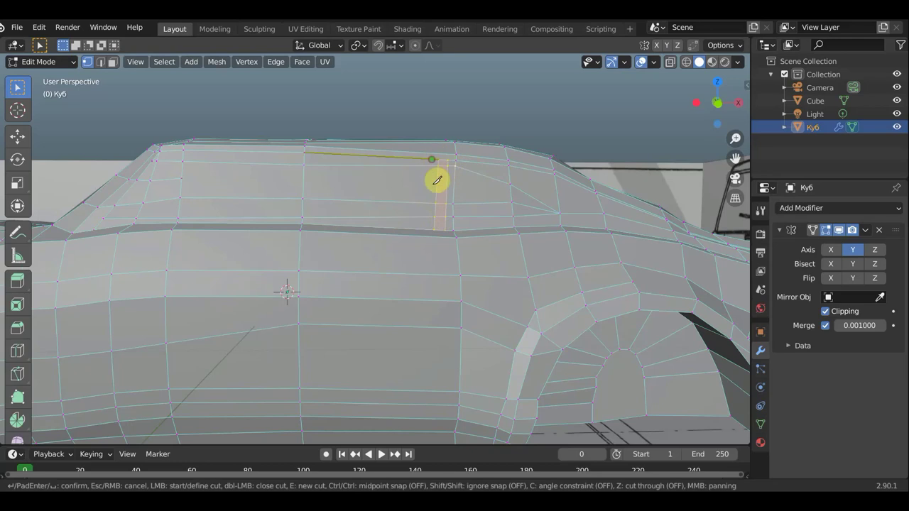
pyautogui.click(429, 228)
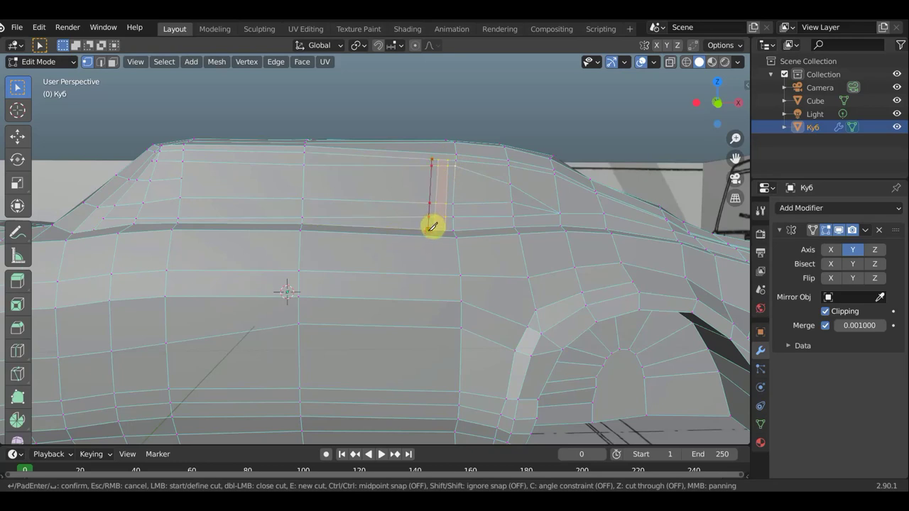
pyautogui.press('Return')
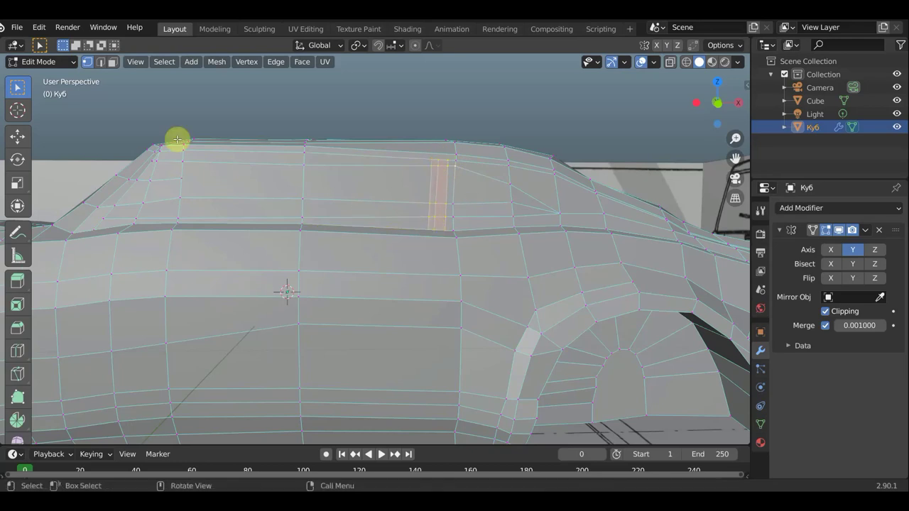
# In face mode, select the seven side-window faces and push them inward into the body.
pyautogui.moveTo(328, 221); pyautogui.dragTo(238, 241, button='middle')
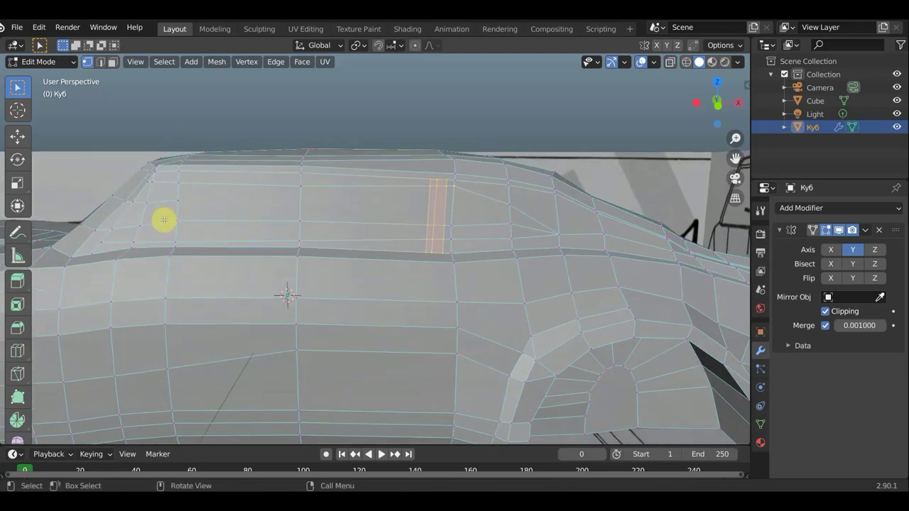
pyautogui.click(112, 62)
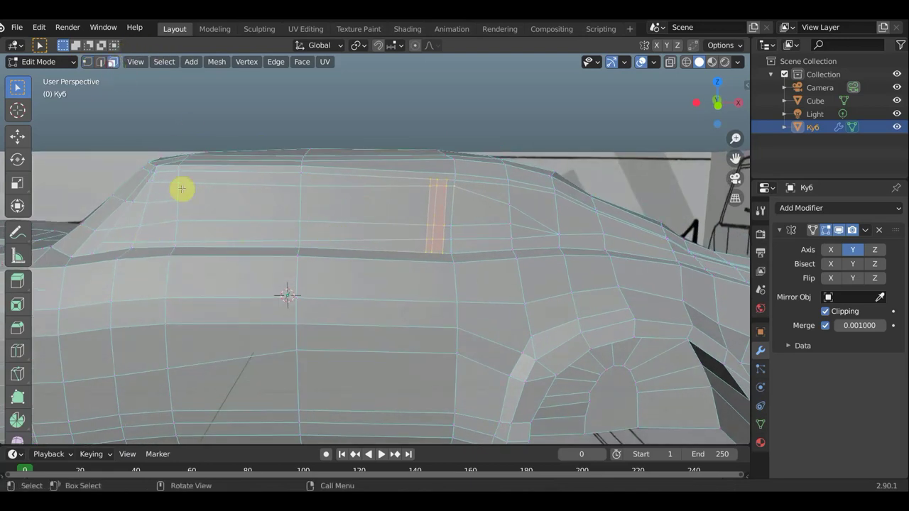
pyautogui.click(124, 237)
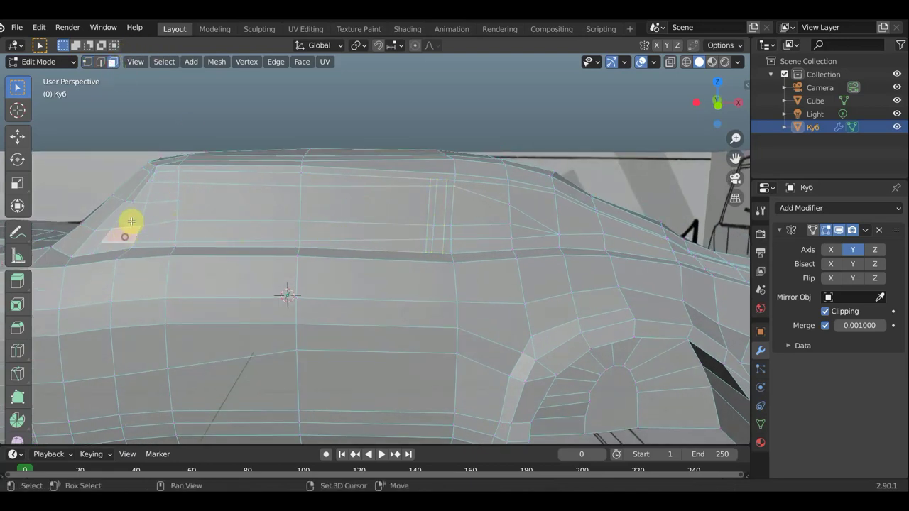
pyautogui.keyDown('shift'); pyautogui.click(169, 195); pyautogui.keyUp('shift')
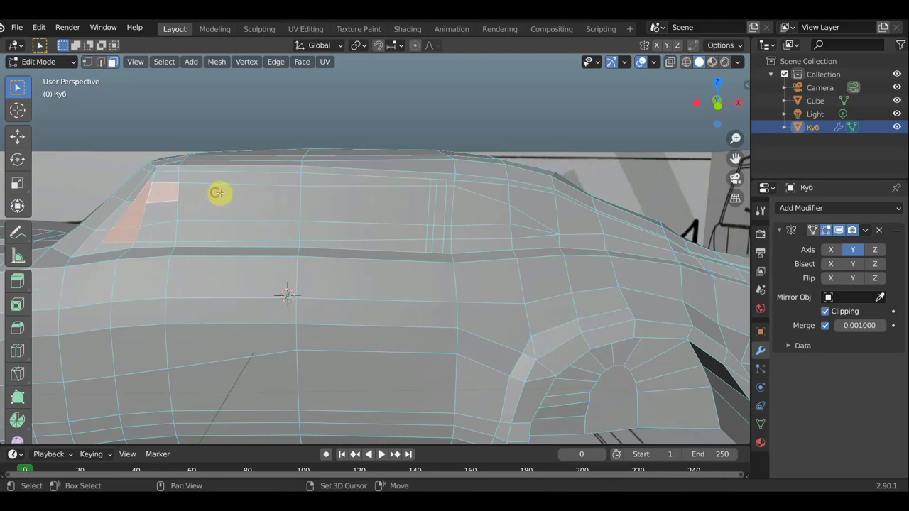
pyautogui.keyDown('shift'); pyautogui.click(220, 196); pyautogui.keyUp('shift')
pyautogui.keyDown('shift'); pyautogui.click(215, 231); pyautogui.keyUp('shift')
pyautogui.keyDown('shift'); pyautogui.click(161, 209); pyautogui.keyUp('shift')
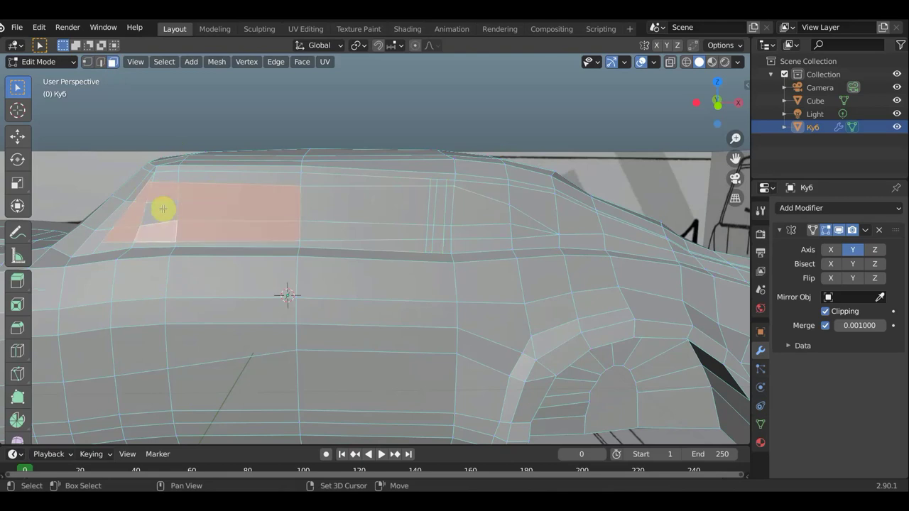
pyautogui.keyDown('shift'); pyautogui.click(339, 206); pyautogui.keyUp('shift')
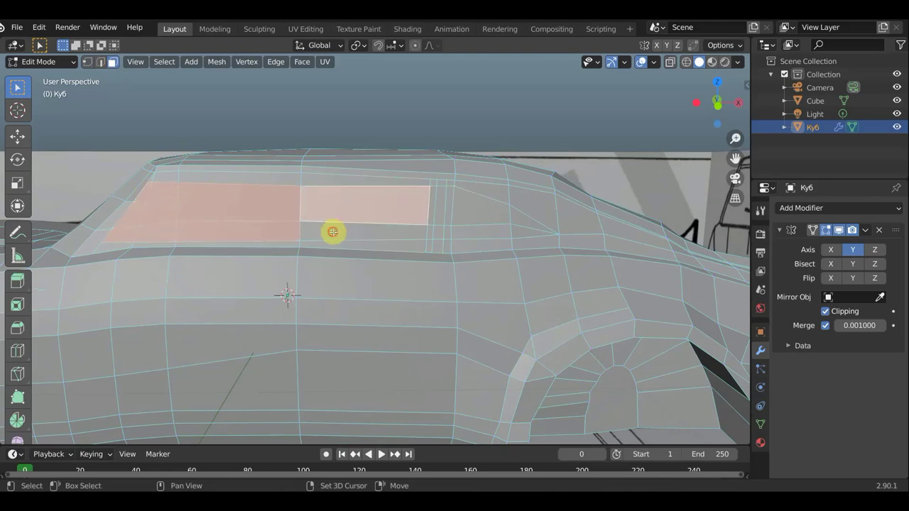
pyautogui.keyDown('shift'); pyautogui.click(338, 230); pyautogui.keyUp('shift')
pyautogui.moveTo(402, 210); pyautogui.dragTo(279, 230, button='middle')
pyautogui.press('g')
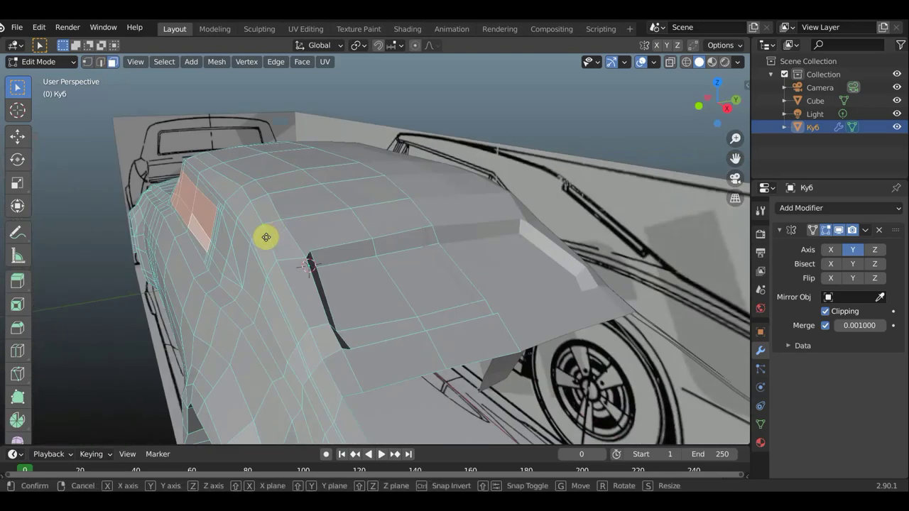
pyautogui.click(270, 235)
pyautogui.moveTo(266, 237); pyautogui.dragTo(391, 208, button='middle')
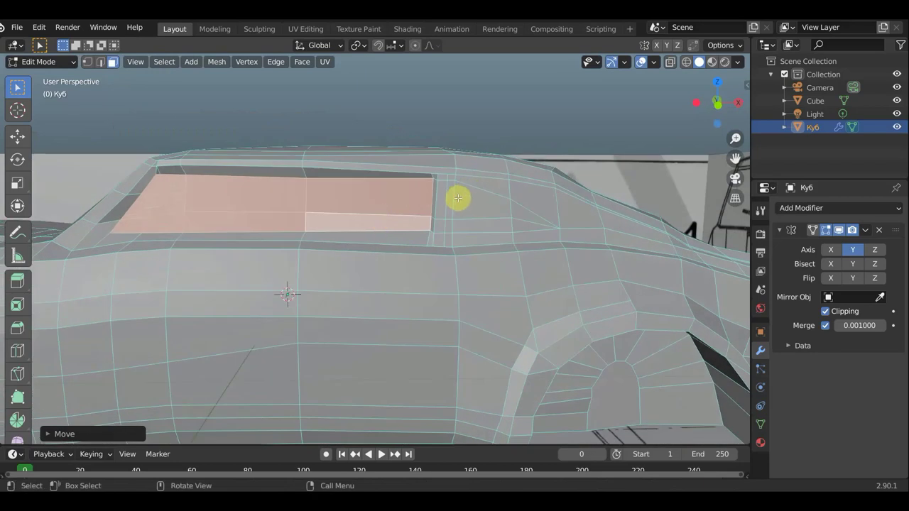
# Select the triangular rear quarter-window and narrow pillar faces and set them back.
pyautogui.click(458, 198)
pyautogui.moveTo(467, 201); pyautogui.dragTo(524, 227)
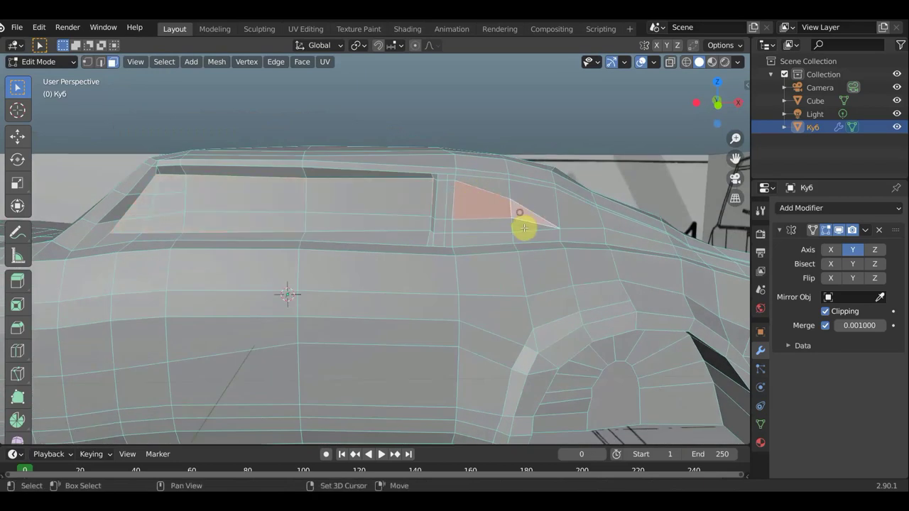
pyautogui.moveTo(487, 223); pyautogui.dragTo(464, 227, button='middle')
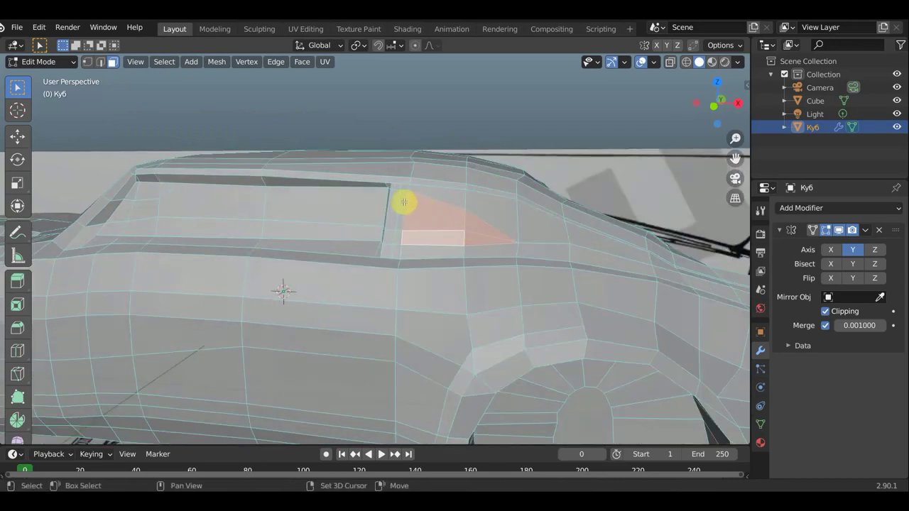
pyautogui.click(403, 203)
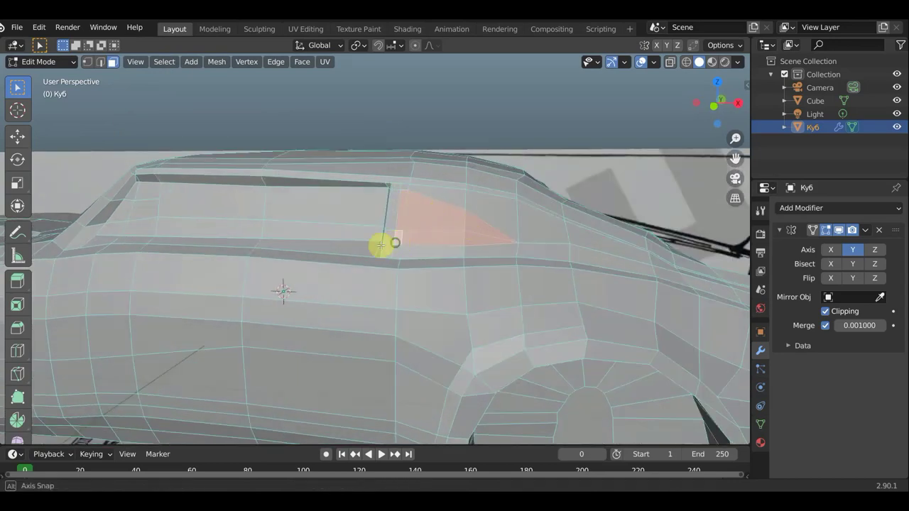
pyautogui.moveTo(377, 243); pyautogui.dragTo(313, 248, button='middle')
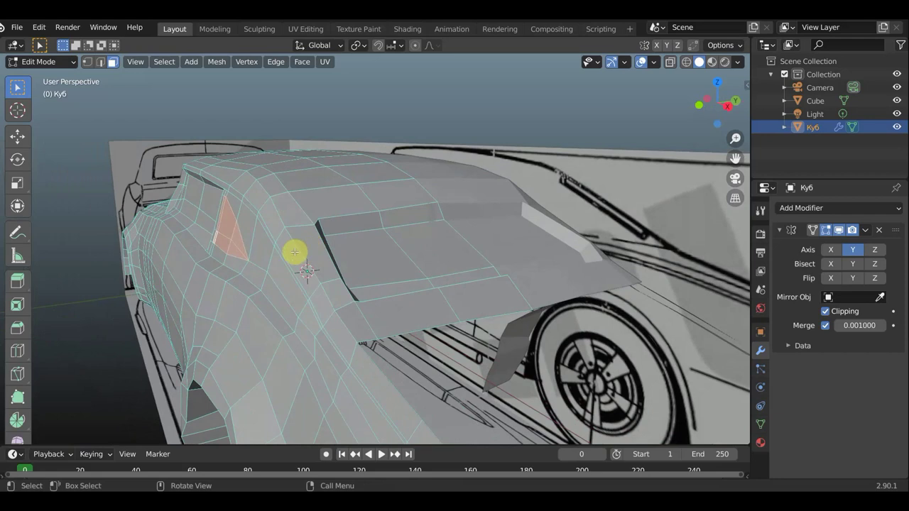
pyautogui.press('g')
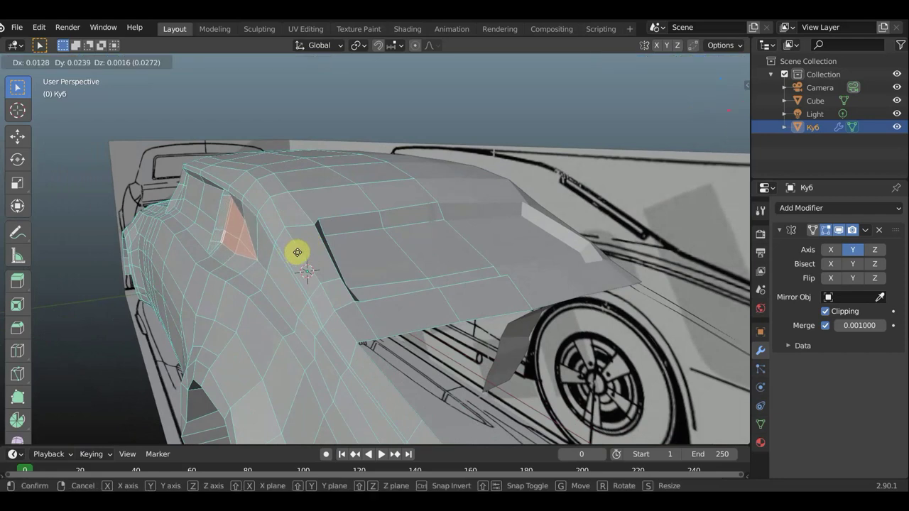
pyautogui.click(297, 252)
pyautogui.moveTo(324, 243)
pyautogui.mouseDown(button='middle')
pyautogui.moveTo(376, 241)
pyautogui.moveTo(404, 189)
pyautogui.mouseUp(button='middle')
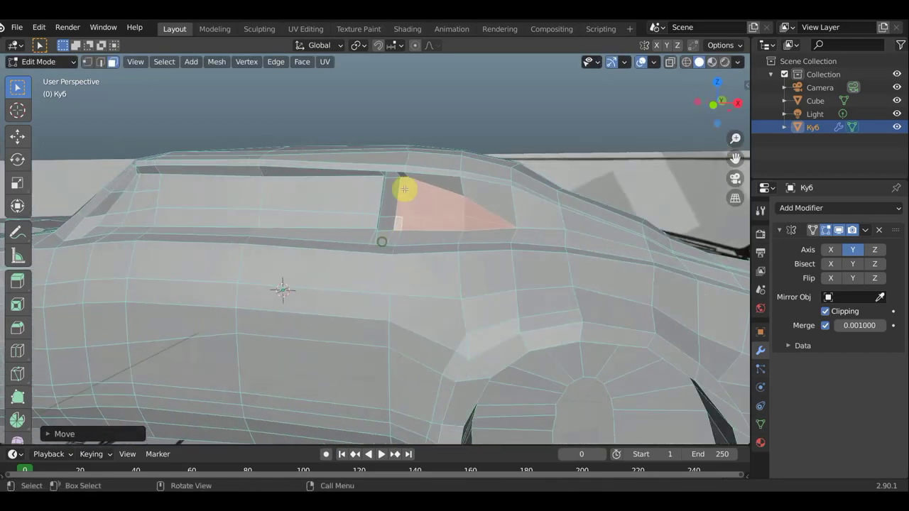
pyautogui.moveTo(476, 205)
pyautogui.mouseDown(button='middle')
pyautogui.moveTo(550, 223)
pyautogui.moveTo(570, 213)
pyautogui.moveTo(518, 222)
pyautogui.moveTo(558, 263)
pyautogui.moveTo(615, 290)
pyautogui.moveTo(500, 234)
pyautogui.moveTo(511, 229)
pyautogui.moveTo(284, 219)
pyautogui.mouseUp(button='middle')
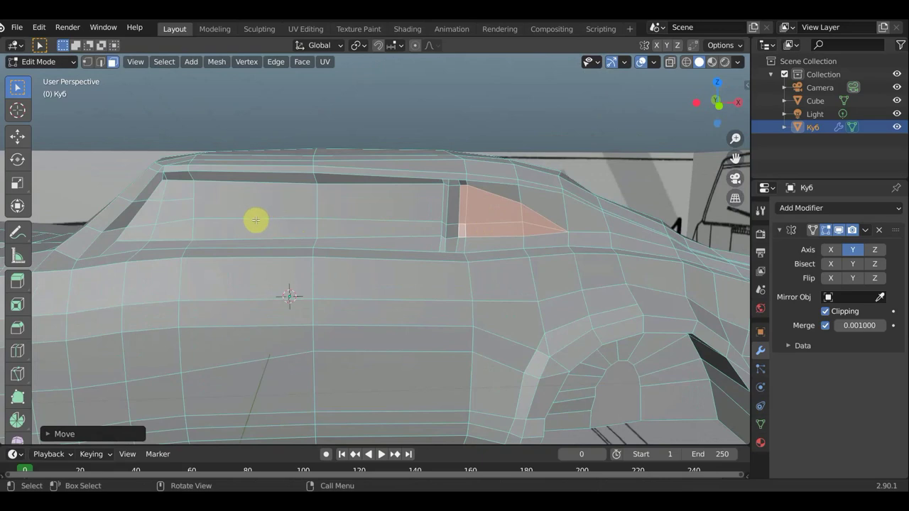
# Knife two vertical cuts from the top to the bottom edge of the front side window.
pyautogui.press('k')
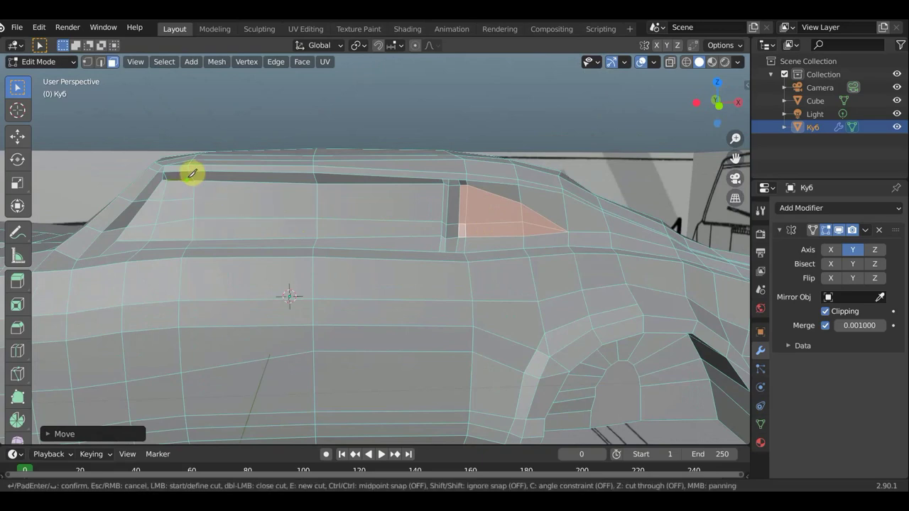
pyautogui.click(188, 179)
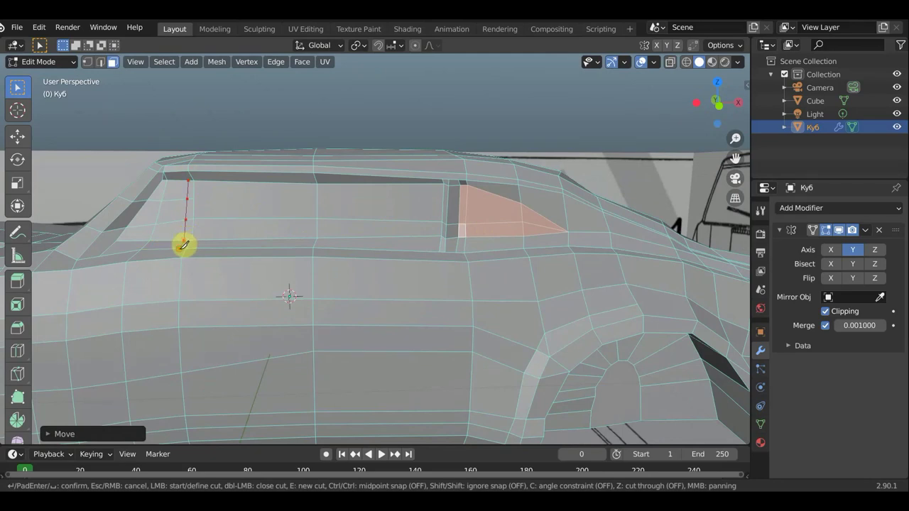
pyautogui.click(183, 245)
pyautogui.press('Return')
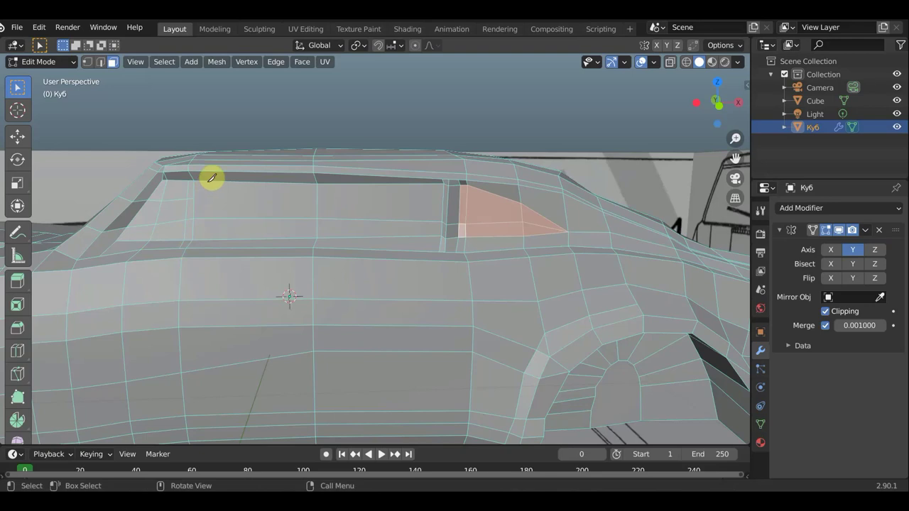
pyautogui.press('k')
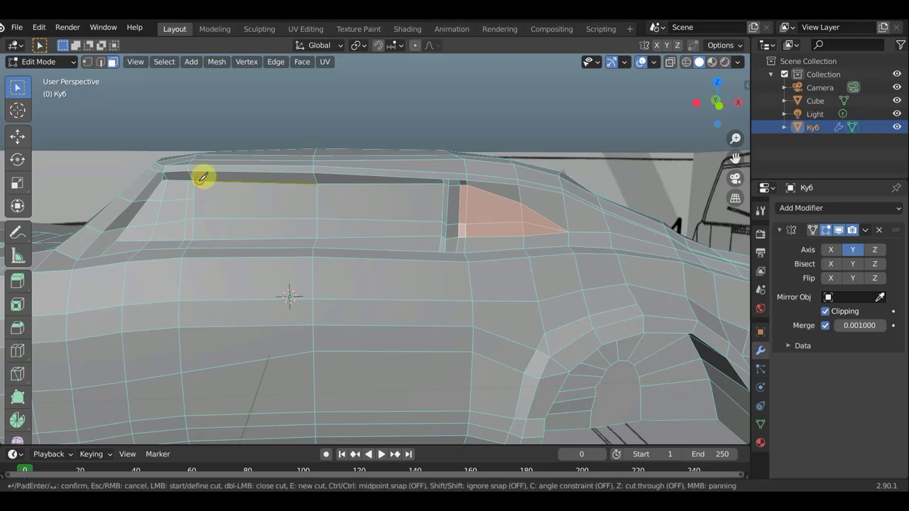
pyautogui.click(200, 180)
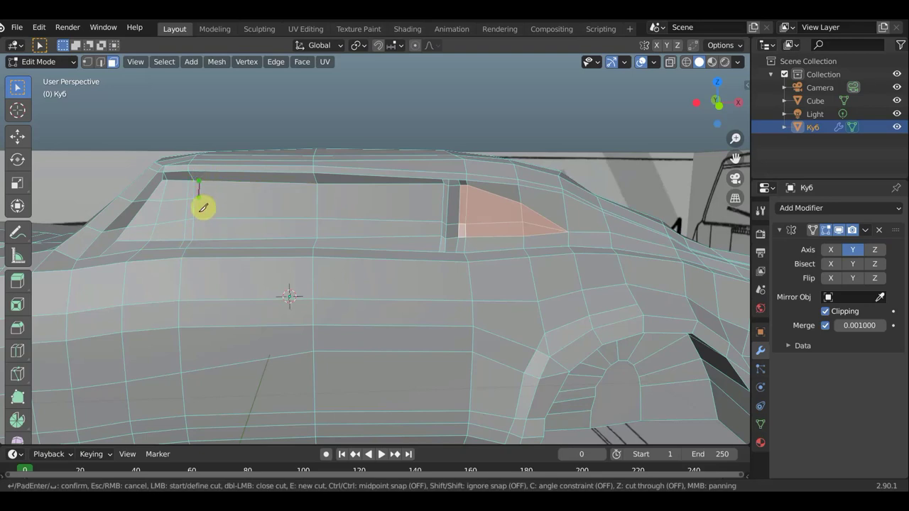
pyautogui.click(199, 245)
pyautogui.press('Return')
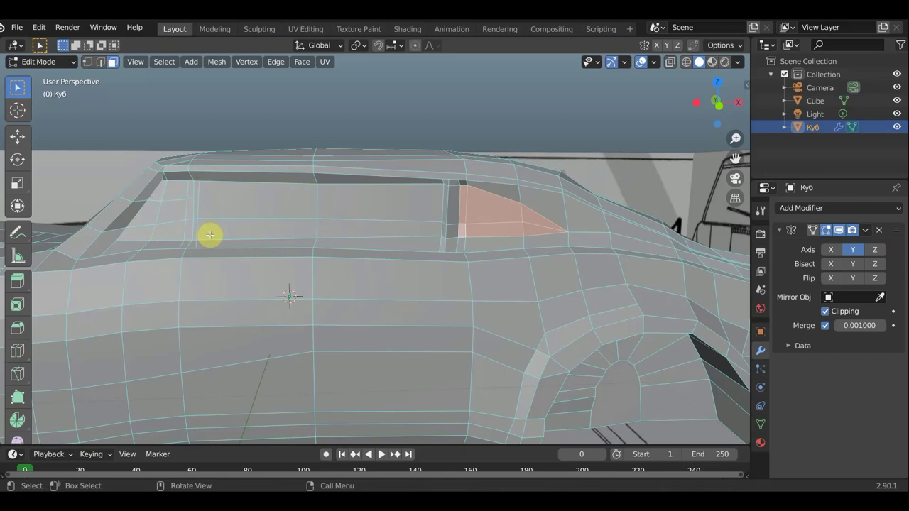
# Knife a cut through the roof band and a long one from the roof edge to the window bottom.
pyautogui.moveTo(209, 235)
pyautogui.mouseDown(button='middle')
pyautogui.moveTo(234, 235)
pyautogui.moveTo(219, 234)
pyautogui.mouseUp(button='middle')
pyautogui.scroll(3, 228, 211)
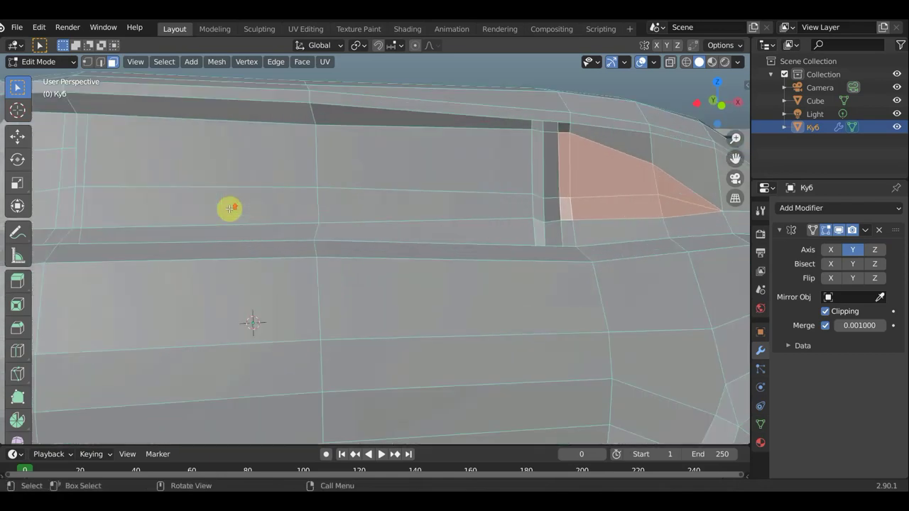
pyautogui.moveTo(195, 200)
pyautogui.mouseDown(button='middle')
pyautogui.moveTo(305, 213)
pyautogui.moveTo(313, 191)
pyautogui.mouseUp(button='middle')
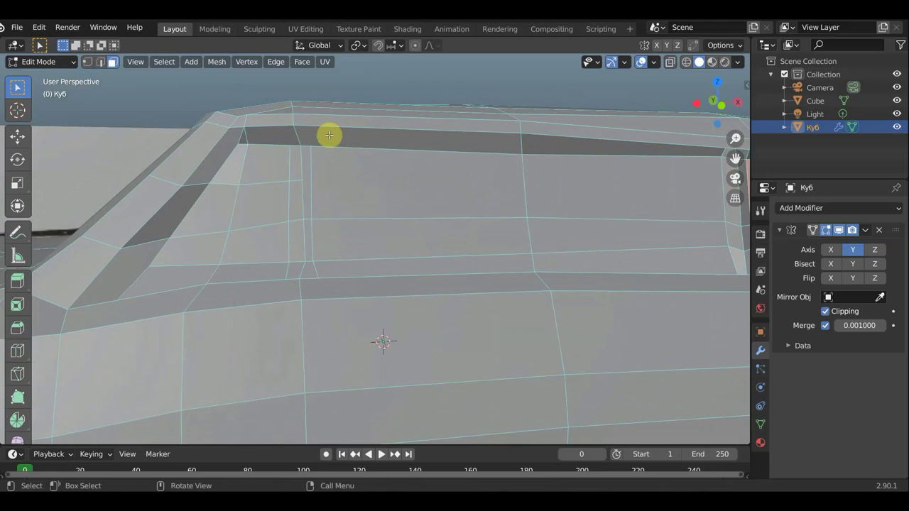
pyautogui.press('k')
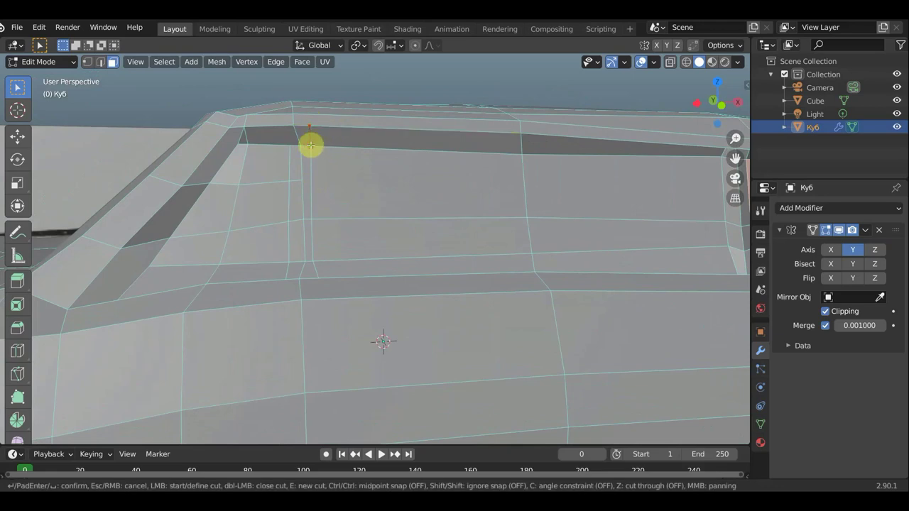
pyautogui.press('Escape')
pyautogui.press('k')
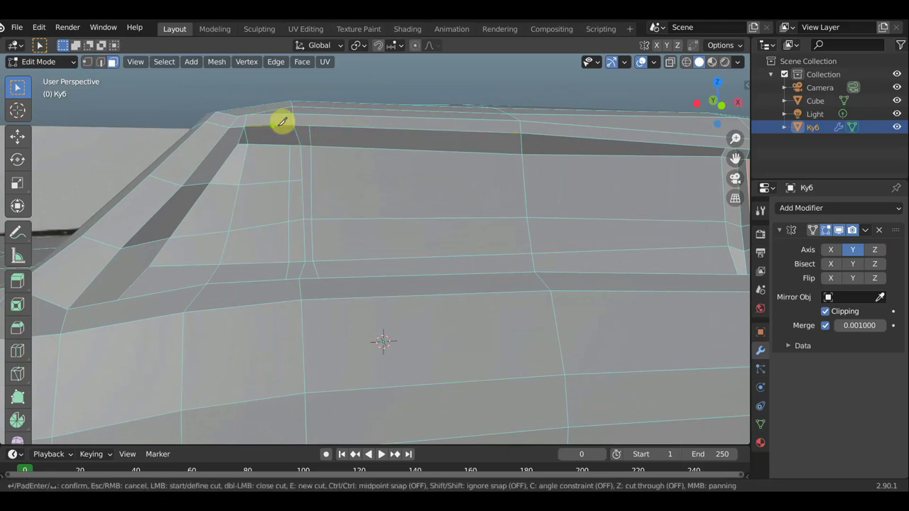
pyautogui.click(284, 114)
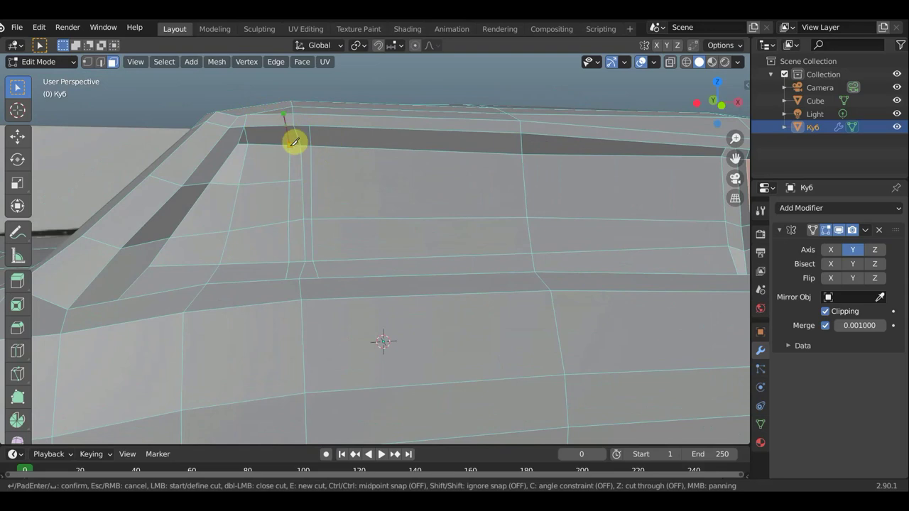
pyautogui.click(293, 146)
pyautogui.press('Return')
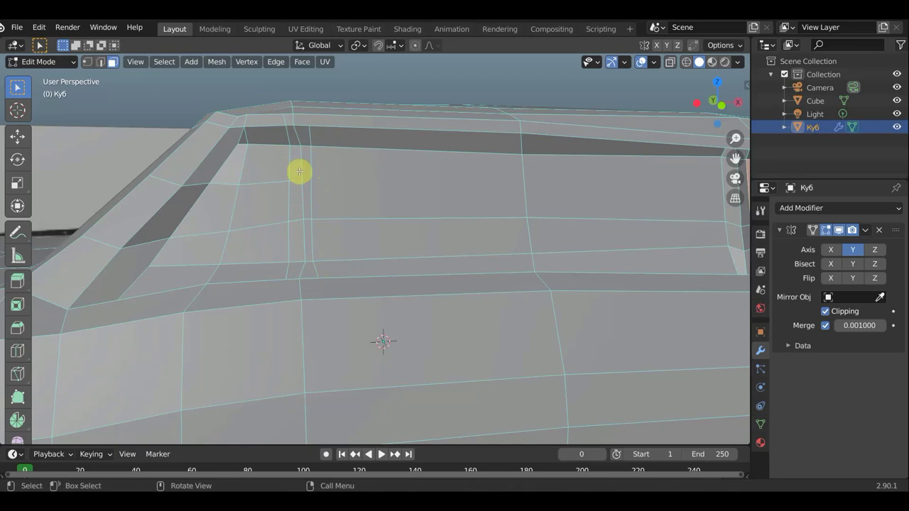
pyautogui.press('k')
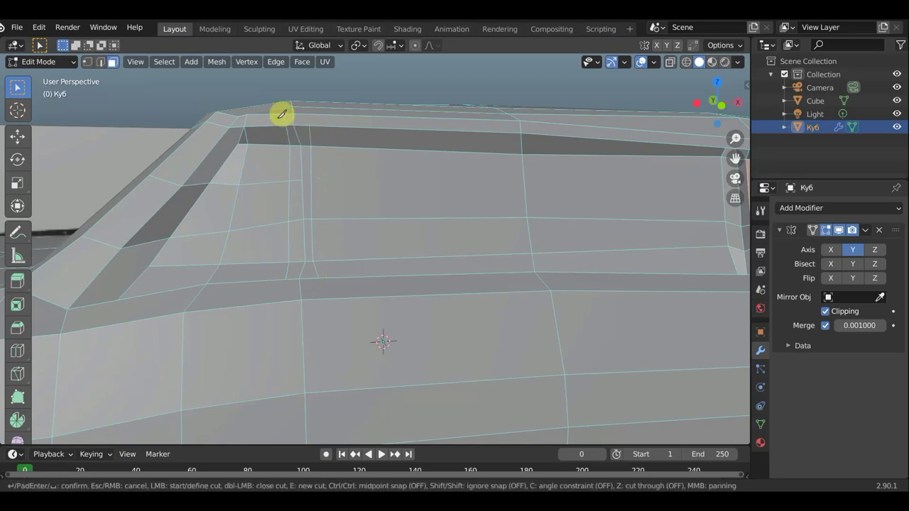
pyautogui.click(276, 114)
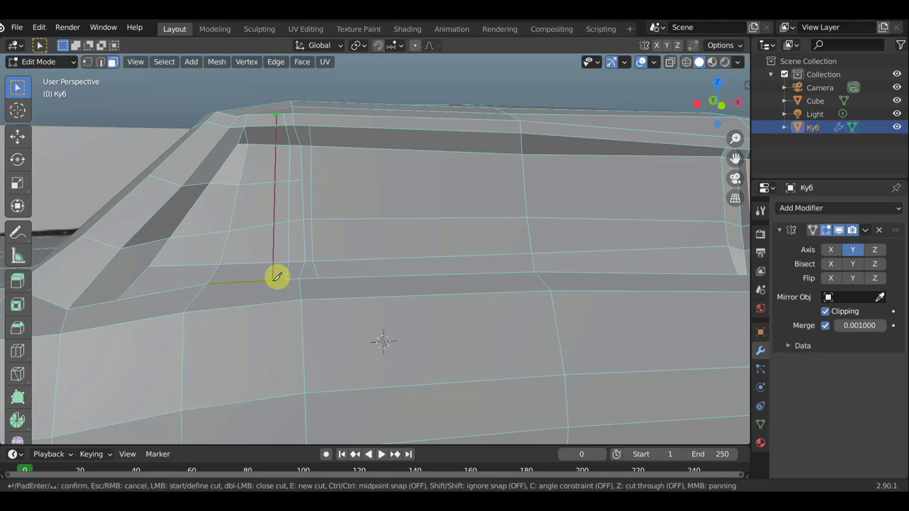
pyautogui.click(277, 278)
pyautogui.press('Return')
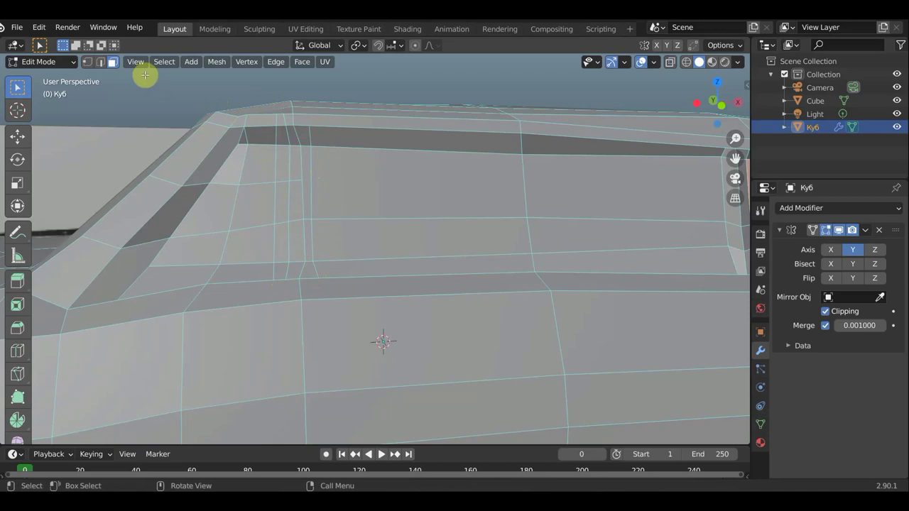
# In face mode, select the thin pillar strip of faces from the roof band down to its base.
pyautogui.click(112, 66)
pyautogui.click(294, 162)
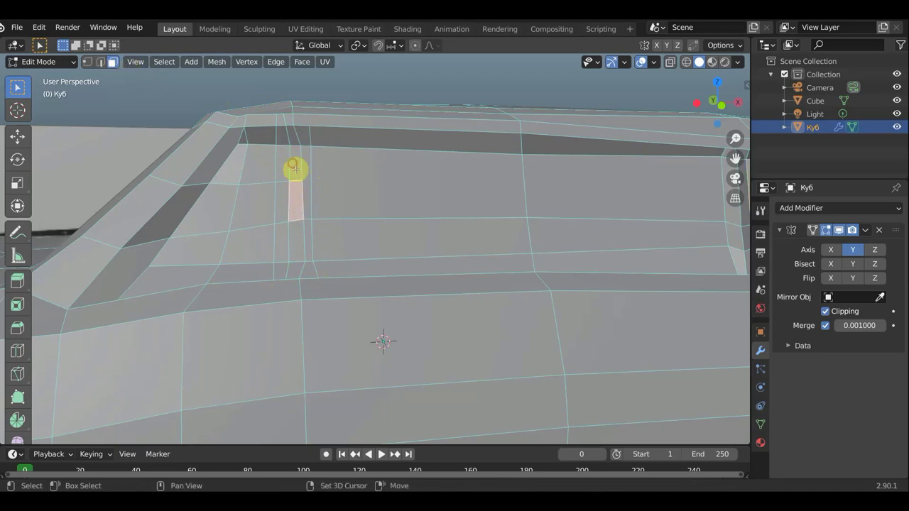
pyautogui.keyDown('shift'); pyautogui.click(296, 201); pyautogui.keyUp('shift')
pyautogui.keyDown('shift'); pyautogui.click(300, 240); pyautogui.keyUp('shift')
pyautogui.moveTo(298, 260); pyautogui.dragTo(181, 338, button='middle')
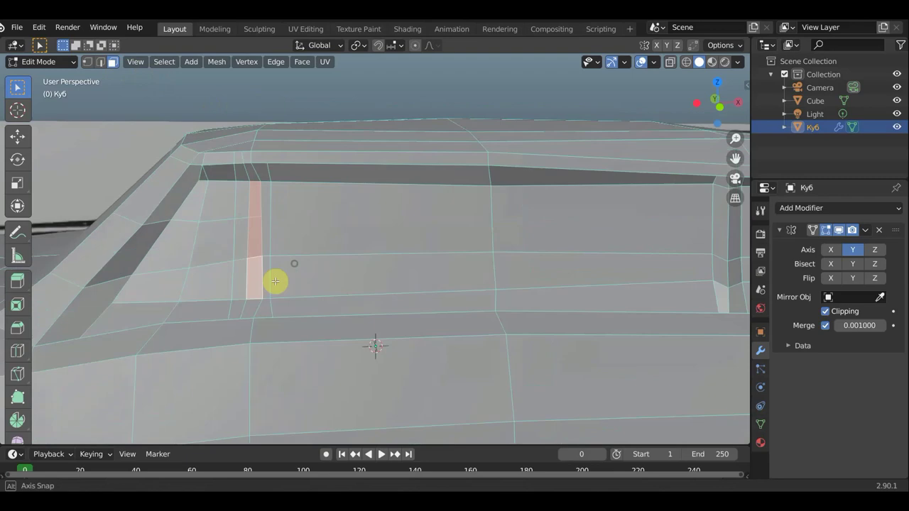
pyautogui.keyDown('shift'); pyautogui.click(168, 340); pyautogui.keyUp('shift')
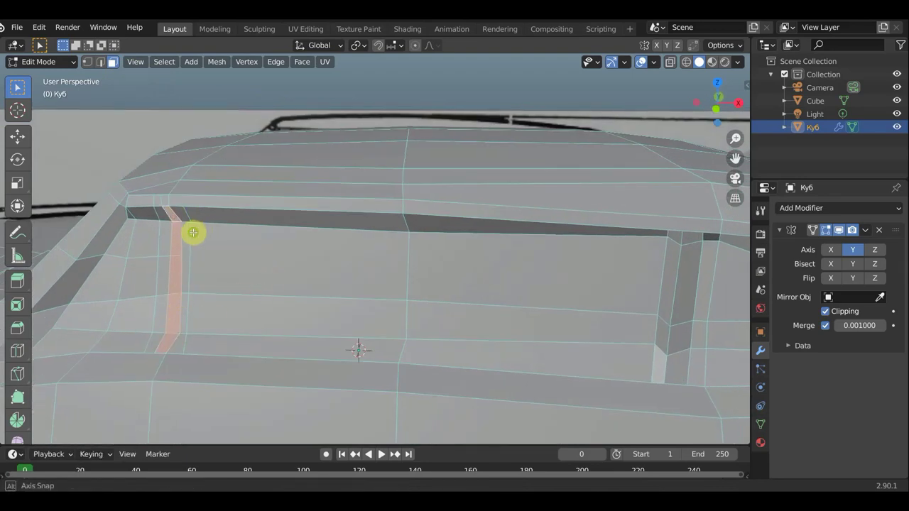
pyautogui.moveTo(193, 233)
pyautogui.mouseDown(button='middle')
pyautogui.moveTo(101, 232)
pyautogui.moveTo(126, 203)
pyautogui.moveTo(217, 197)
pyautogui.moveTo(228, 205)
pyautogui.mouseUp(button='middle')
# Move the pillar strip faces, refining their position over three moves.
pyautogui.press('g')
pyautogui.click(122, 232)
pyautogui.press('g')
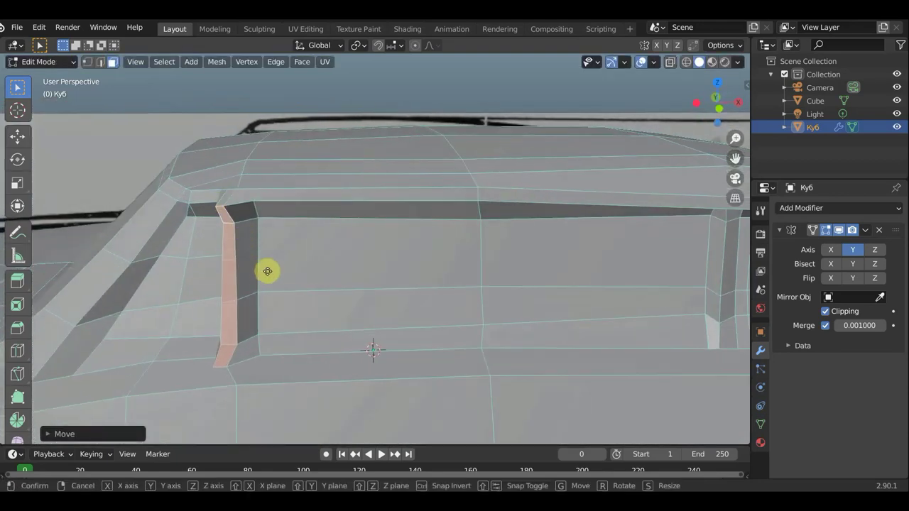
pyautogui.click(270, 270)
pyautogui.moveTo(270, 270); pyautogui.dragTo(590, 219, button='middle')
pyautogui.press('g')
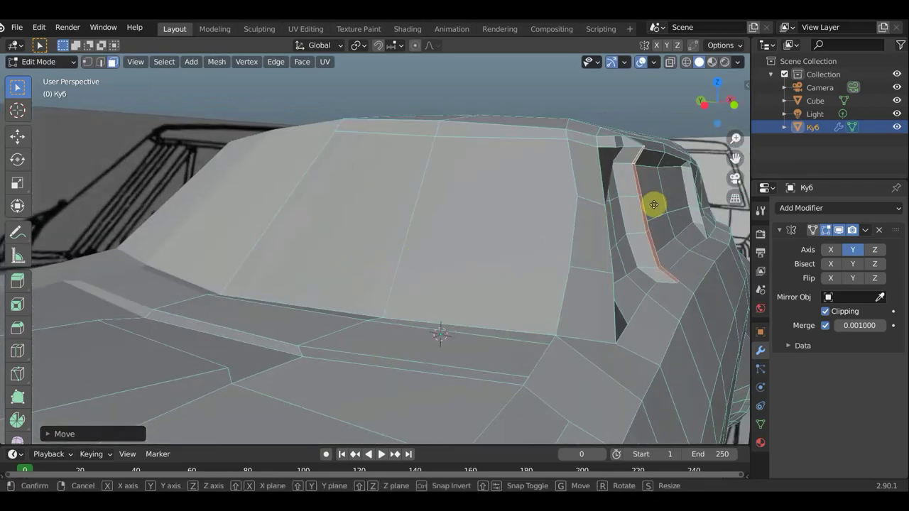
pyautogui.click(647, 207)
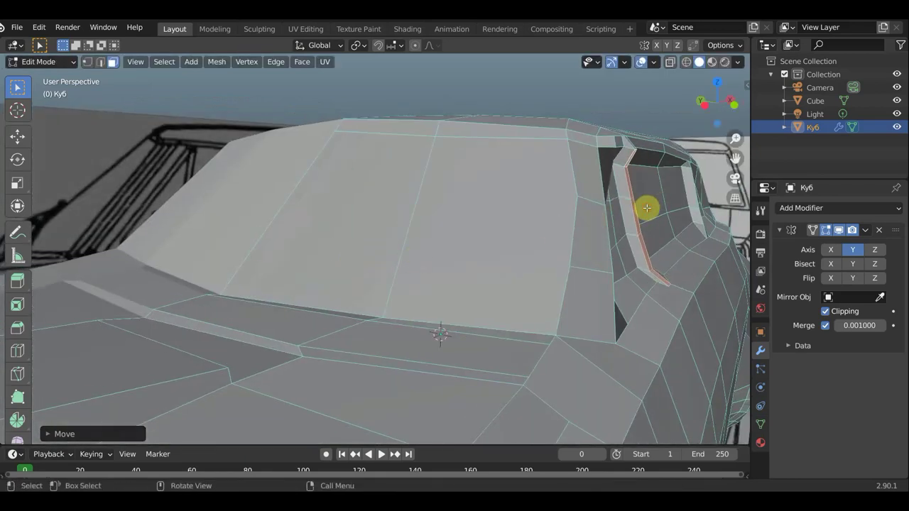
pyautogui.moveTo(644, 173); pyautogui.dragTo(525, 175, button='middle')
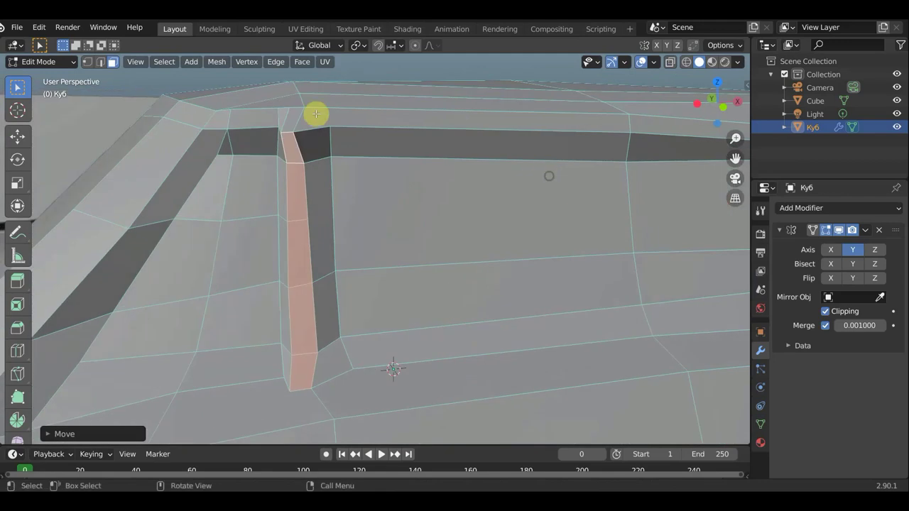
# In vertex mode, shift the vertices at the pillar's top, middle and base to meet the window frame.
pyautogui.click(87, 62)
pyautogui.moveTo(118, 94); pyautogui.dragTo(85, 101, button='middle')
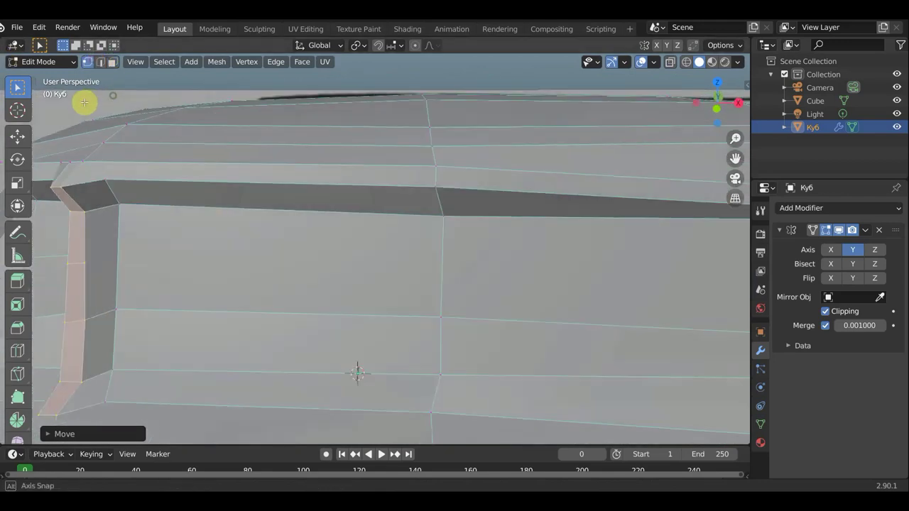
pyautogui.click(61, 185)
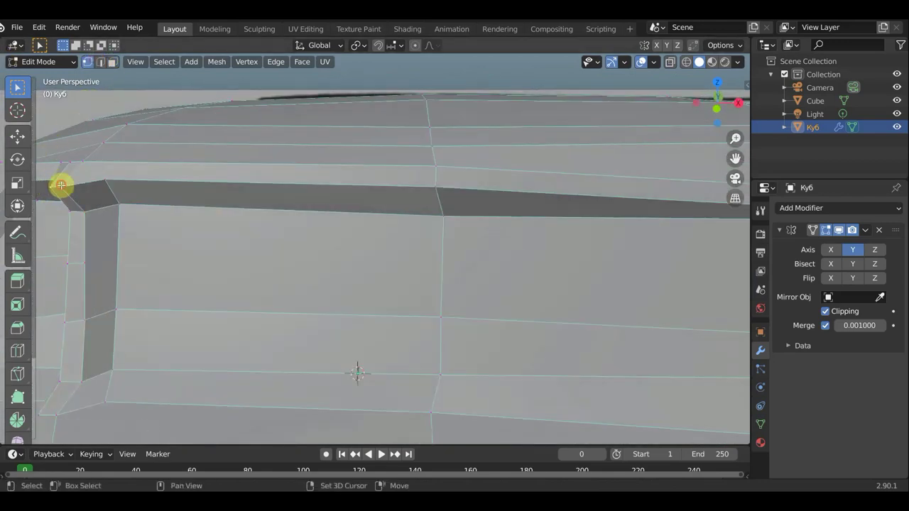
pyautogui.moveTo(75, 191)
pyautogui.mouseDown(button='middle')
pyautogui.moveTo(45, 189)
pyautogui.moveTo(56, 180)
pyautogui.moveTo(246, 199)
pyautogui.mouseUp(button='middle')
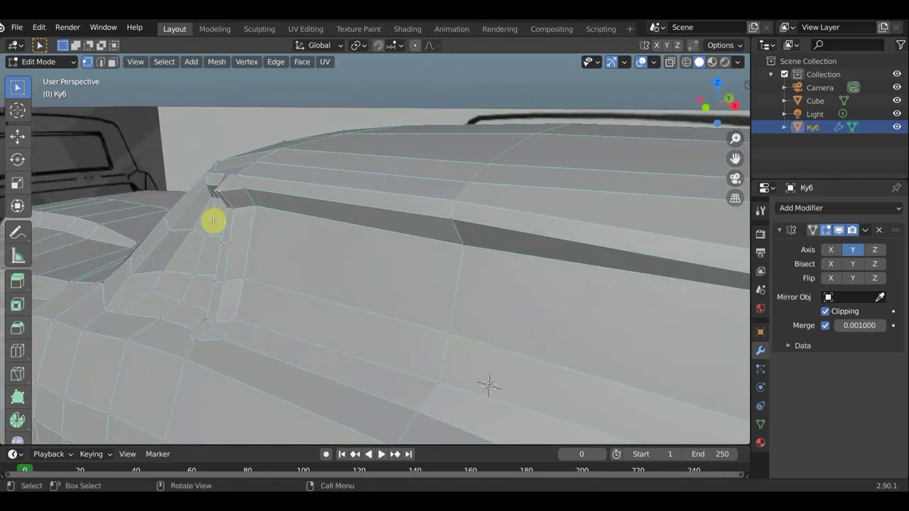
pyautogui.press('g')
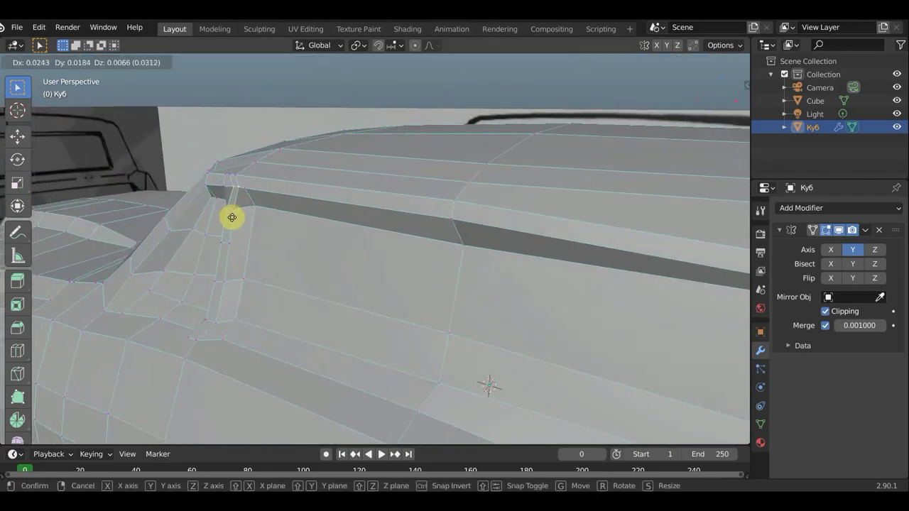
pyautogui.click(232, 218)
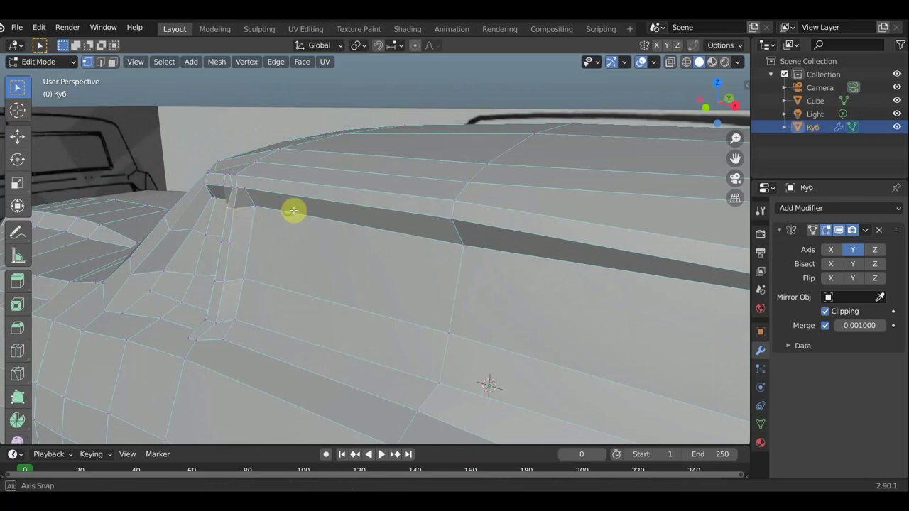
pyautogui.moveTo(294, 209); pyautogui.dragTo(336, 203, button='middle')
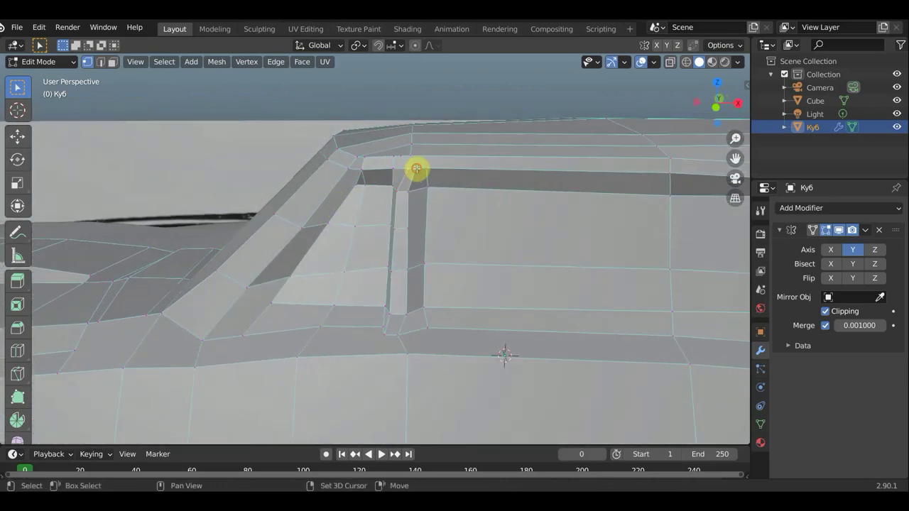
pyautogui.press('g')
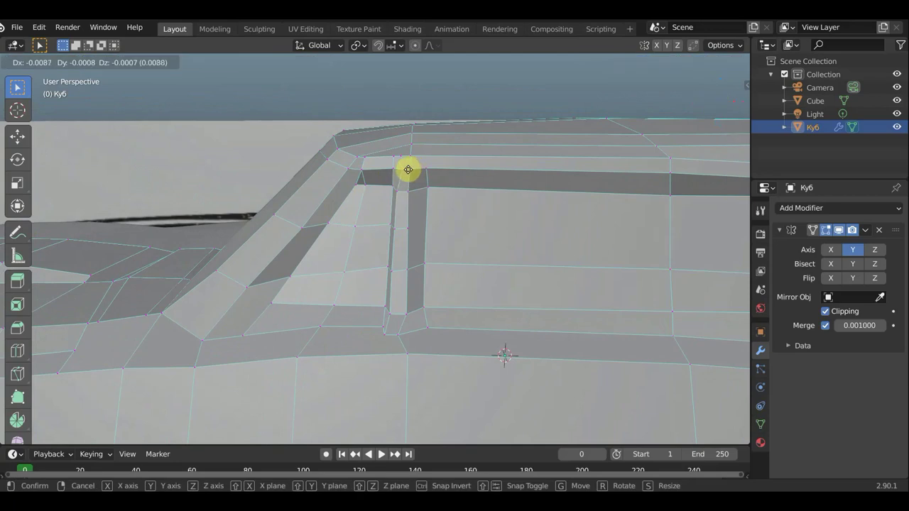
pyautogui.click(426, 183)
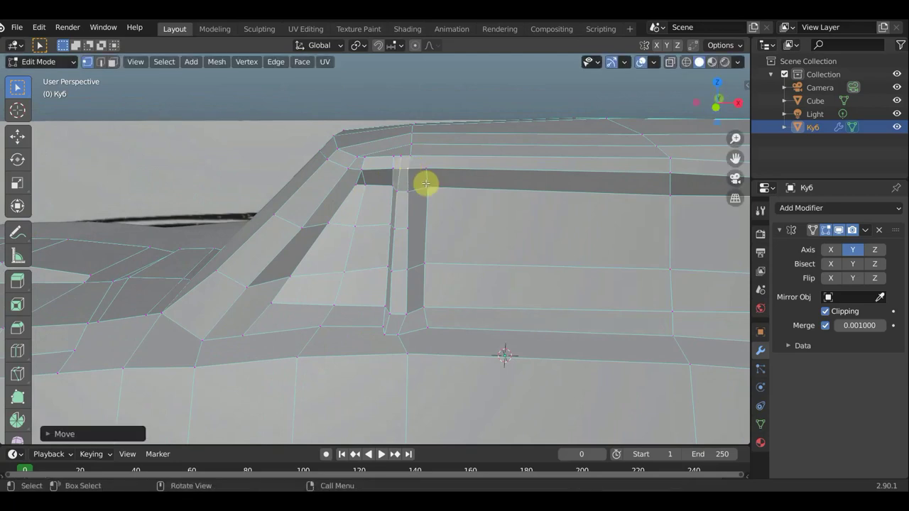
pyautogui.moveTo(428, 186)
pyautogui.mouseDown()
pyautogui.moveTo(417, 186)
pyautogui.moveTo(423, 174)
pyautogui.moveTo(414, 173)
pyautogui.mouseUp()
pyautogui.moveTo(423, 264); pyautogui.dragTo(415, 265)
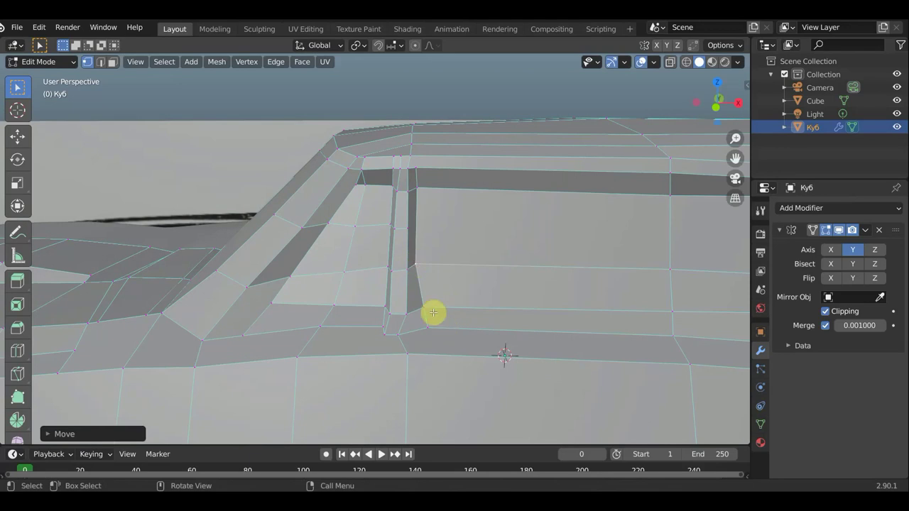
pyautogui.moveTo(424, 309)
pyautogui.mouseDown()
pyautogui.moveTo(402, 312)
pyautogui.moveTo(404, 330)
pyautogui.moveTo(394, 328)
pyautogui.mouseUp()
# Reposition the vertices along the windshield-side front pillar.
pyautogui.moveTo(394, 328)
pyautogui.mouseDown(button='middle')
pyautogui.moveTo(438, 345)
pyautogui.moveTo(450, 361)
pyautogui.moveTo(617, 386)
pyautogui.moveTo(649, 365)
pyautogui.mouseUp(button='middle')
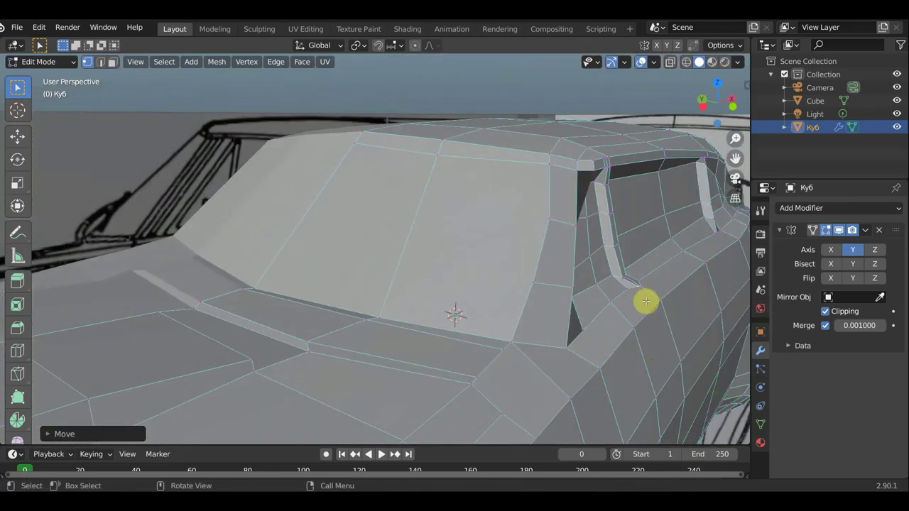
pyautogui.moveTo(621, 275); pyautogui.dragTo(616, 274)
pyautogui.moveTo(603, 244); pyautogui.dragTo(604, 241)
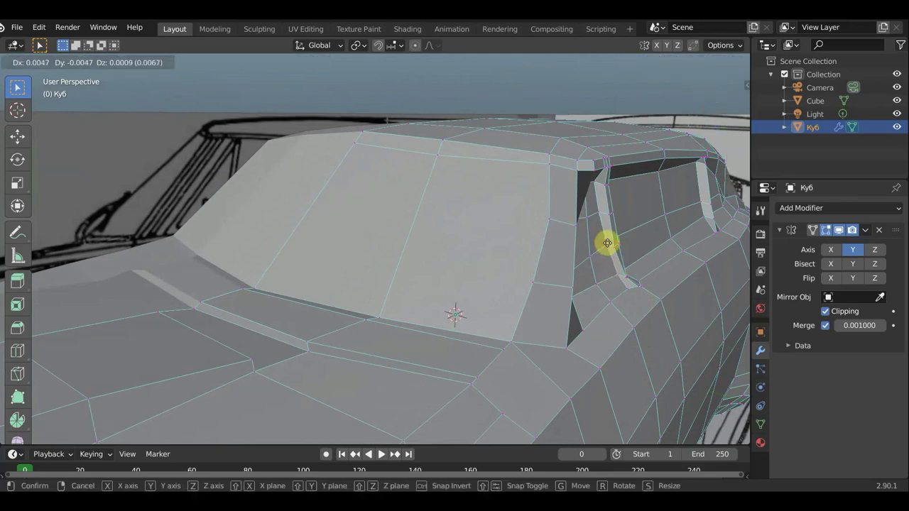
pyautogui.moveTo(601, 210); pyautogui.dragTo(602, 182)
# Adjust the corner and top corner vertices of the side panel's edge.
pyautogui.moveTo(608, 172); pyautogui.dragTo(442, 177, button='middle')
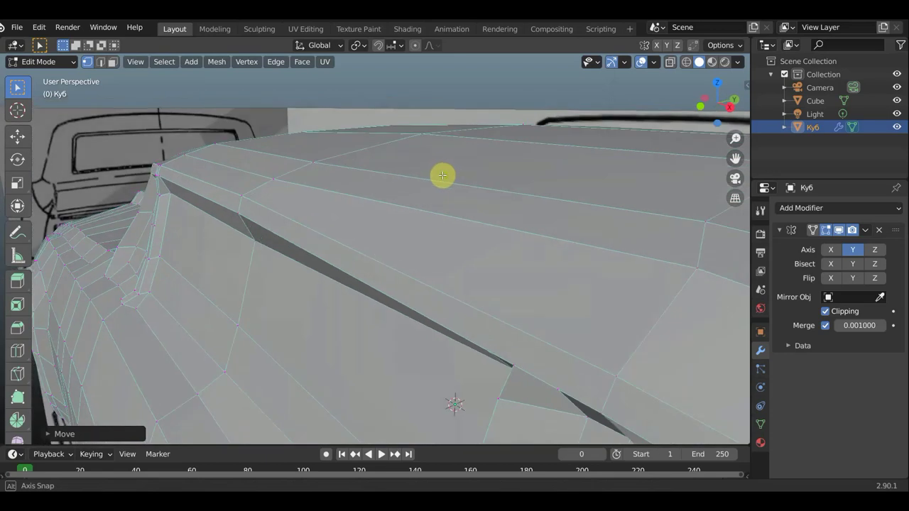
pyautogui.moveTo(203, 194); pyautogui.dragTo(240, 187, button='middle')
pyautogui.moveTo(251, 251); pyautogui.dragTo(220, 248, button='middle')
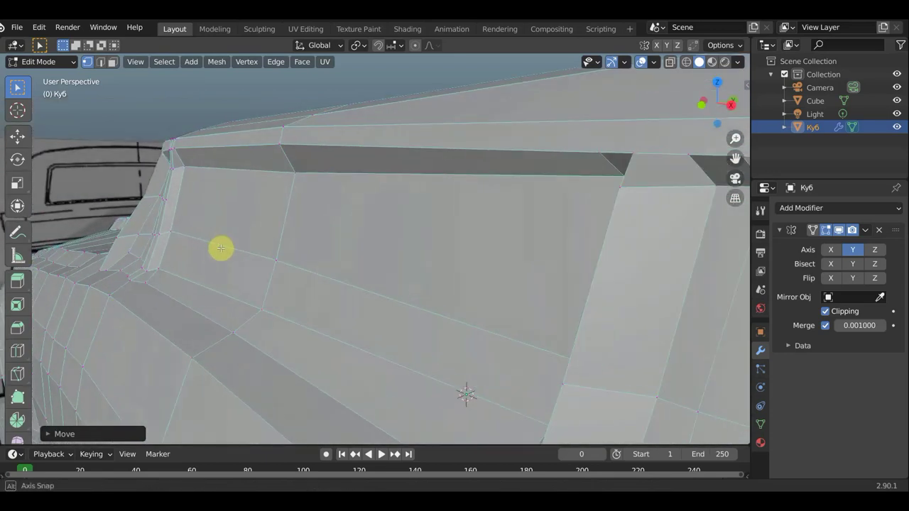
pyautogui.click(144, 269)
pyautogui.press('g')
pyautogui.click(149, 257)
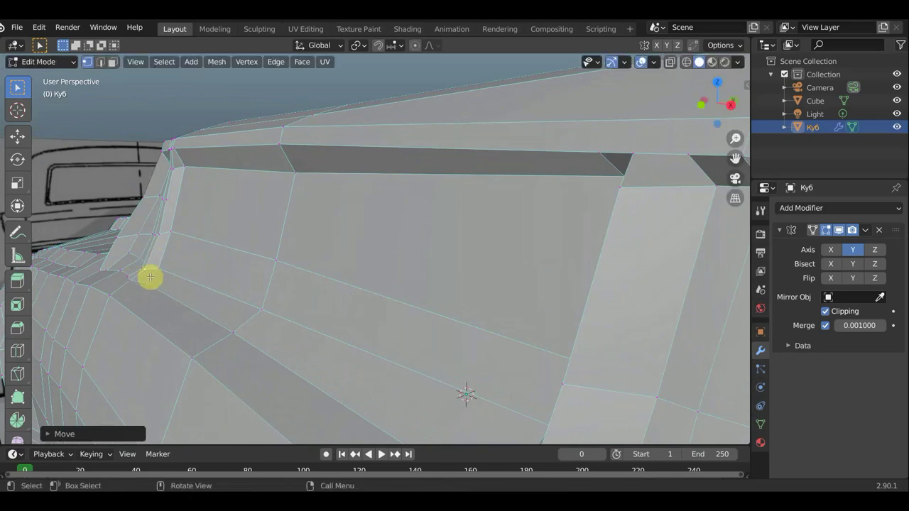
pyautogui.press('g')
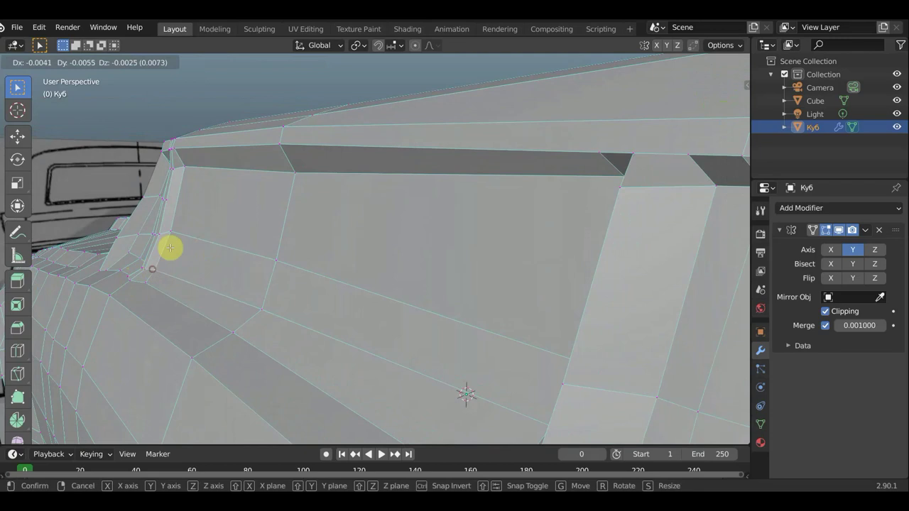
pyautogui.click(171, 230)
pyautogui.press('g')
pyautogui.click(167, 232)
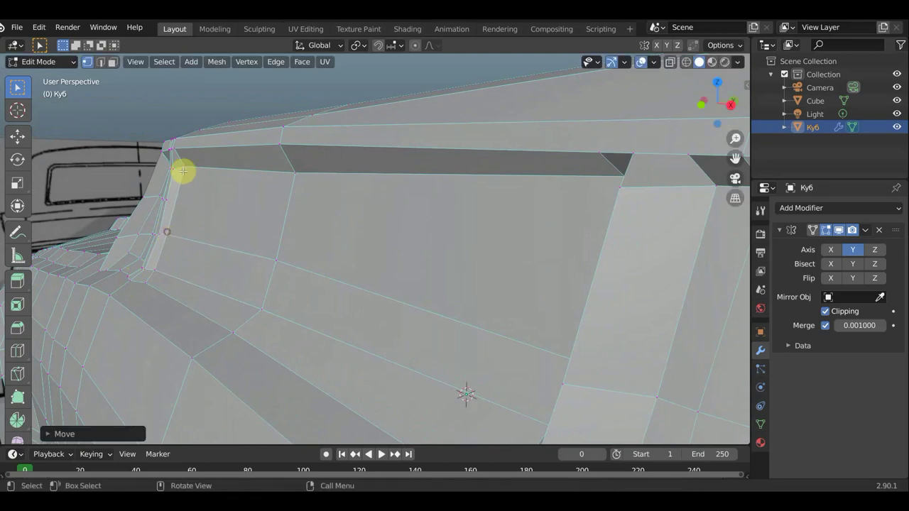
pyautogui.press('g')
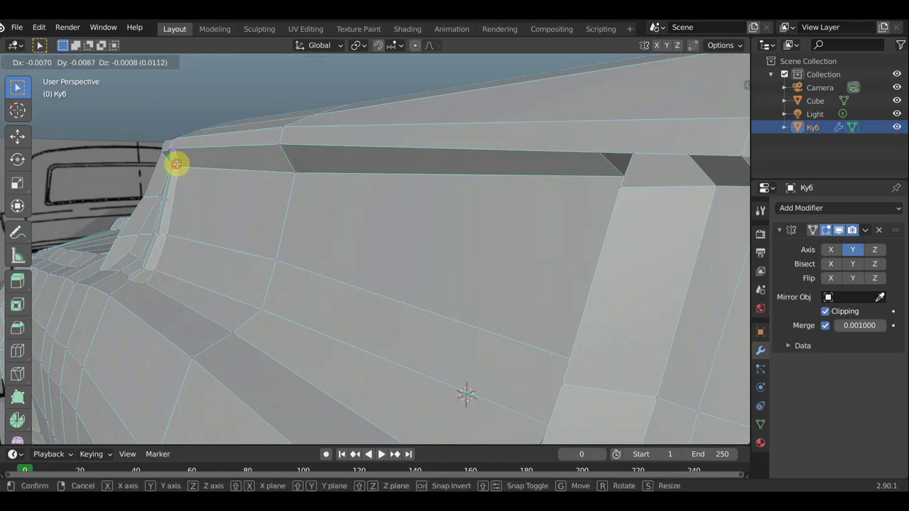
pyautogui.click(176, 164)
# Nudge the vertices of the pillar between the windows, including its top, to straighten it.
pyautogui.moveTo(187, 210)
pyautogui.mouseDown(button='middle')
pyautogui.moveTo(289, 211)
pyautogui.moveTo(277, 207)
pyautogui.mouseUp(button='middle')
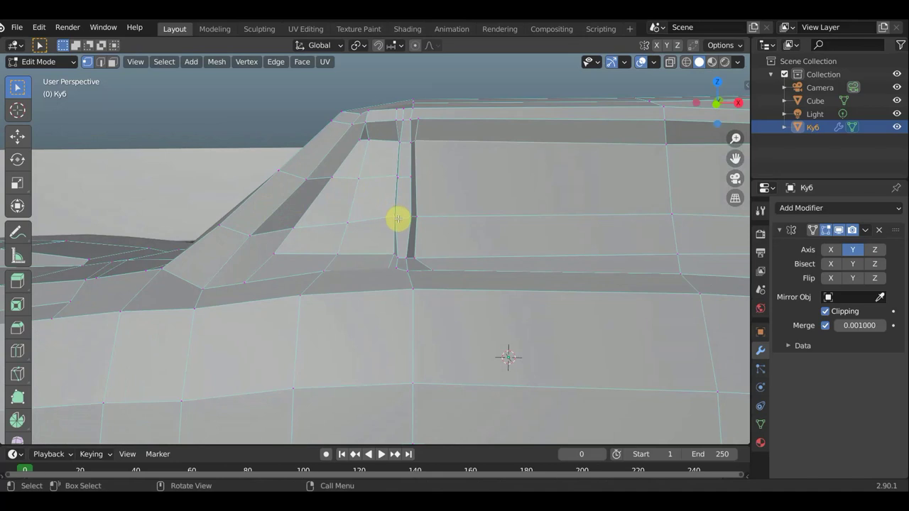
pyautogui.press('g')
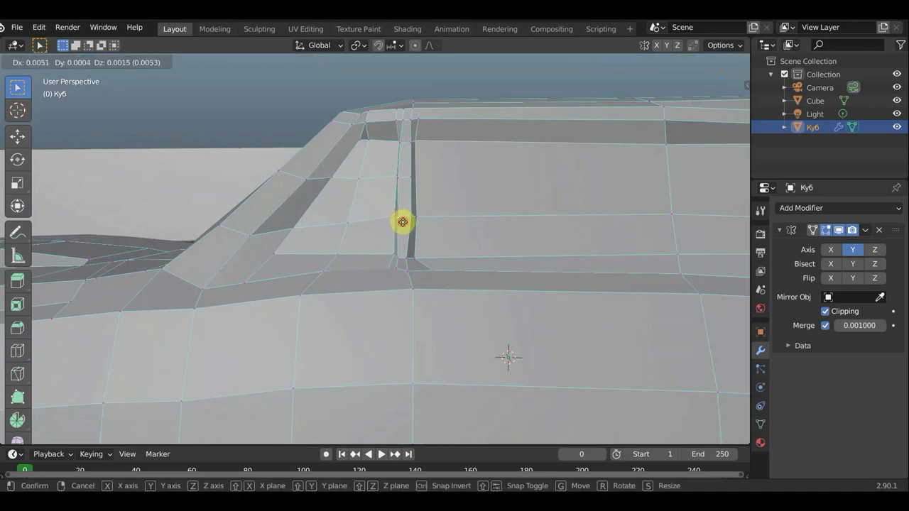
pyautogui.click(411, 218)
pyautogui.press('g')
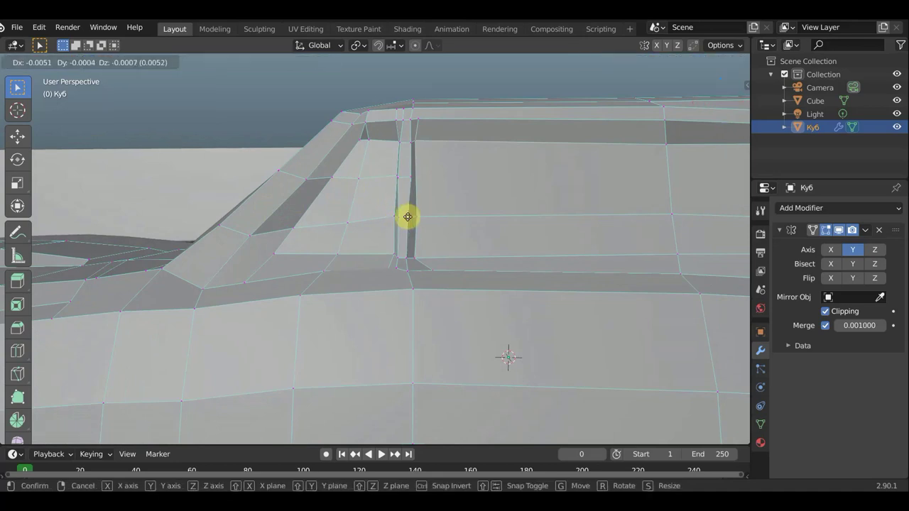
pyautogui.click(407, 216)
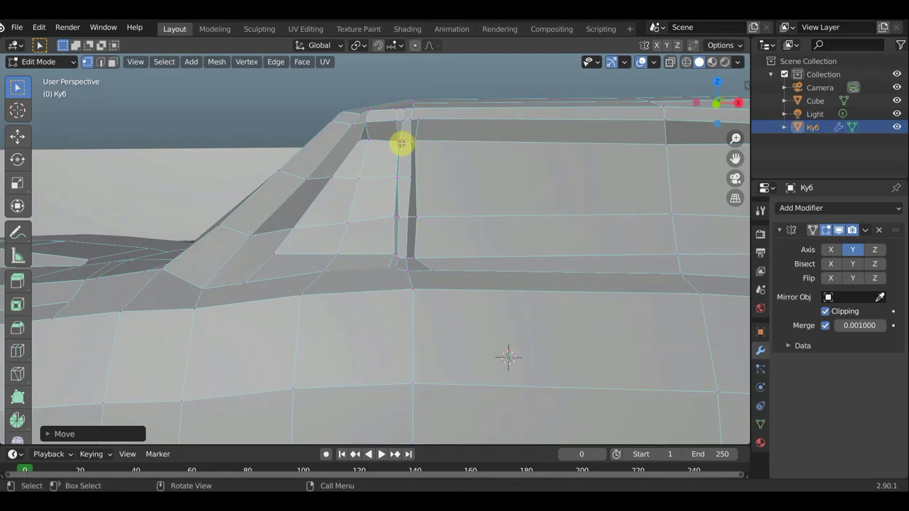
pyautogui.press('g')
pyautogui.click(402, 143)
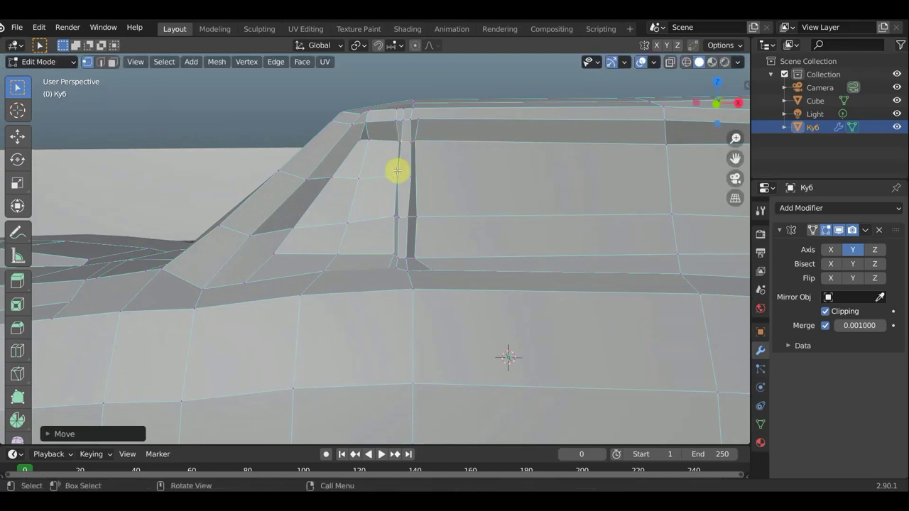
pyautogui.press('g')
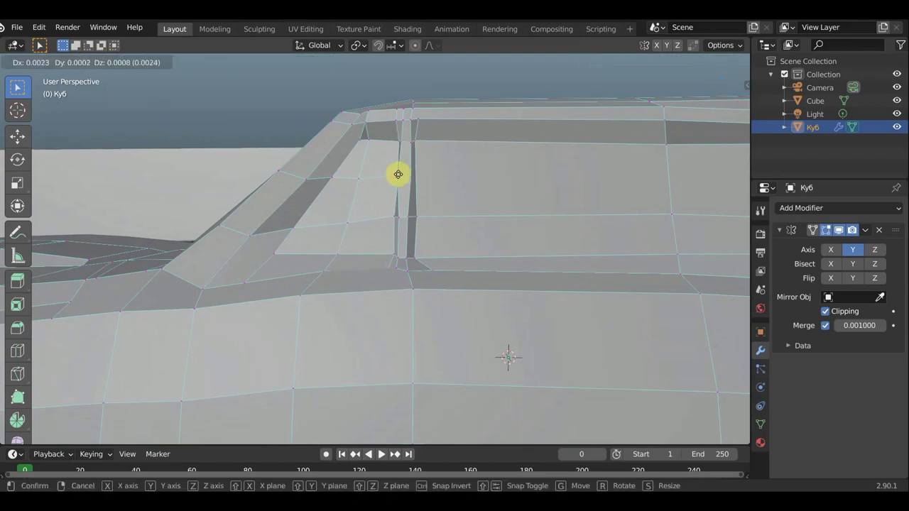
pyautogui.click(400, 175)
pyautogui.press('g')
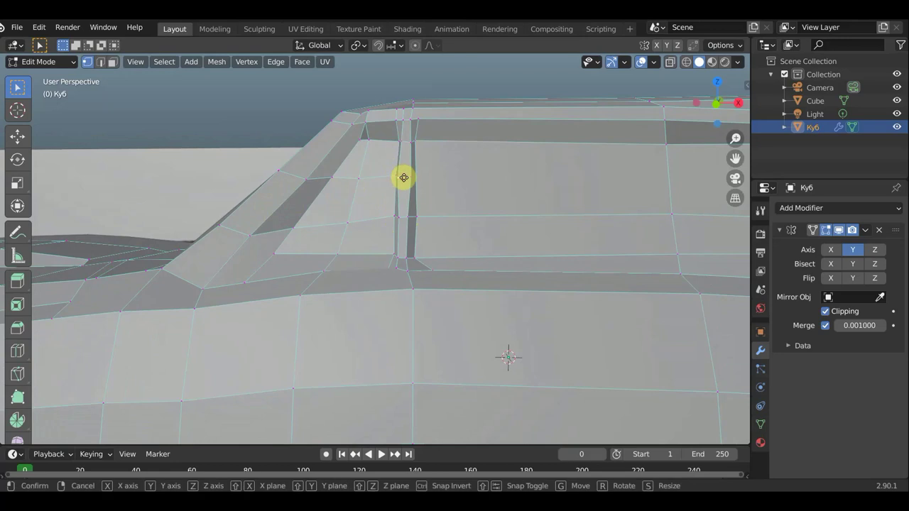
pyautogui.click(408, 178)
# Place the last pillar vertex, then from the side lower the first two window-sill vertices.
pyautogui.press('g')
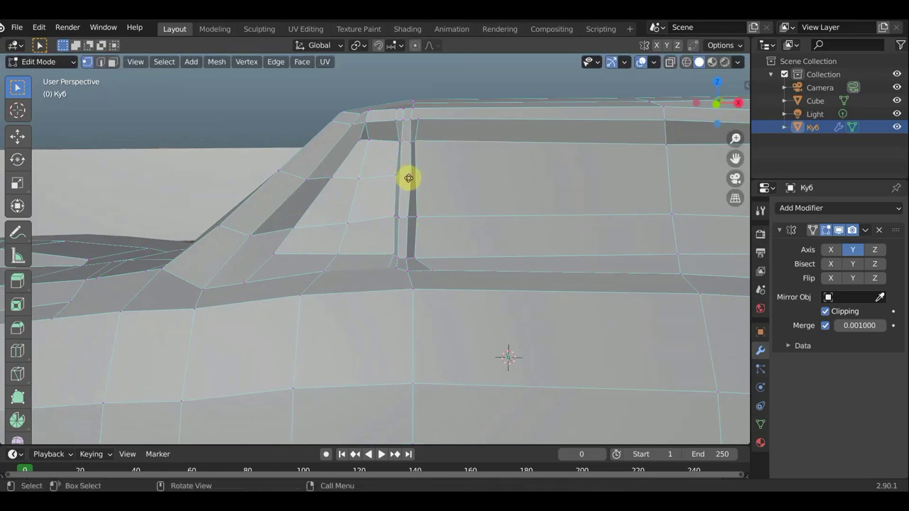
pyautogui.click(409, 178)
pyautogui.moveTo(408, 178); pyautogui.dragTo(483, 193, button='middle')
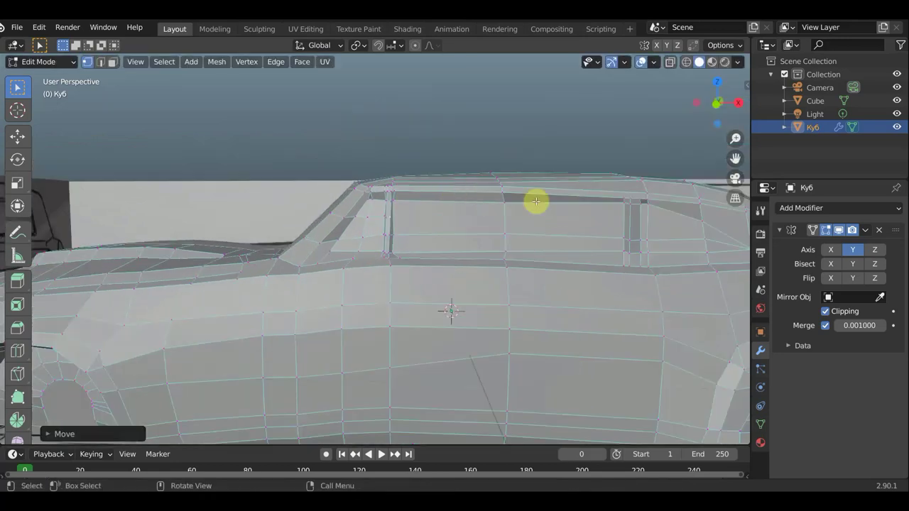
pyautogui.moveTo(613, 237)
pyautogui.mouseDown(button='middle')
pyautogui.moveTo(518, 229)
pyautogui.moveTo(452, 246)
pyautogui.mouseUp(button='middle')
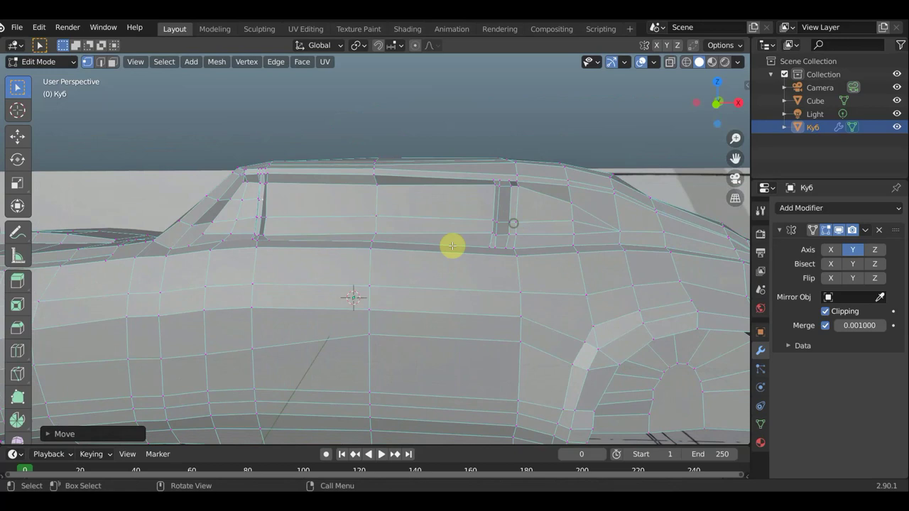
pyautogui.click(256, 246)
pyautogui.press('g')
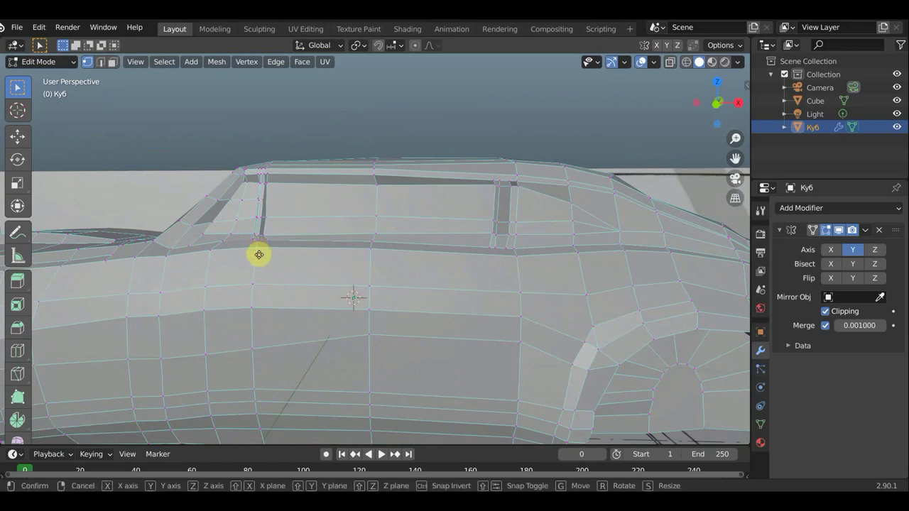
pyautogui.click(259, 255)
pyautogui.press('g')
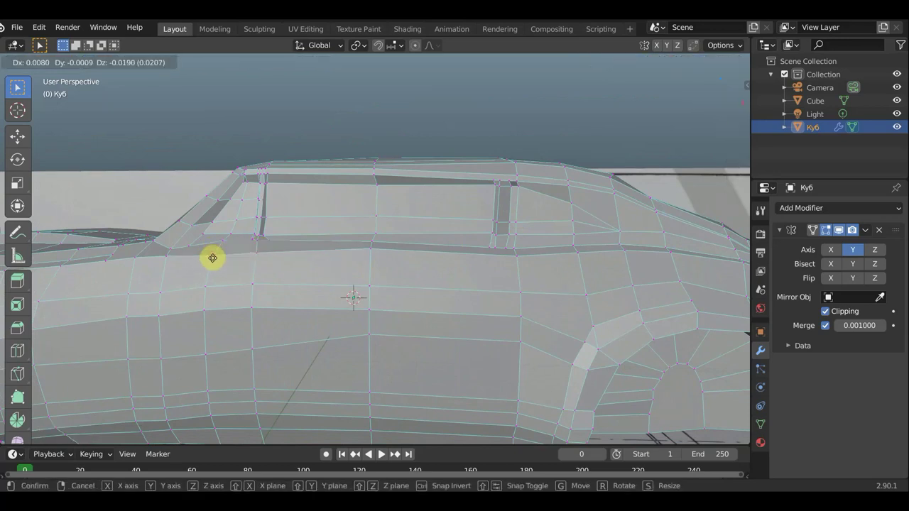
pyautogui.click(224, 258)
# Bring two more vertices under the side window into the beltline and start a knife cut near the rear roof.
pyautogui.click(373, 248)
pyautogui.press('g')
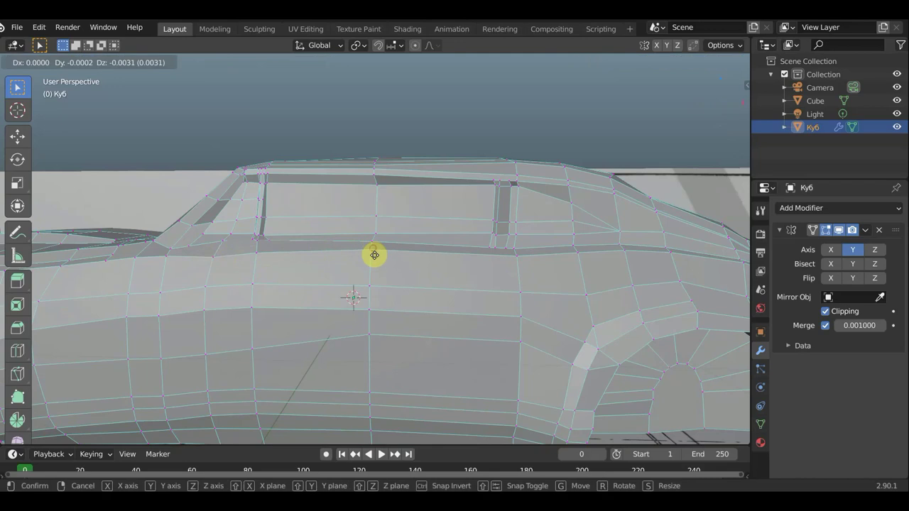
pyautogui.click(375, 255)
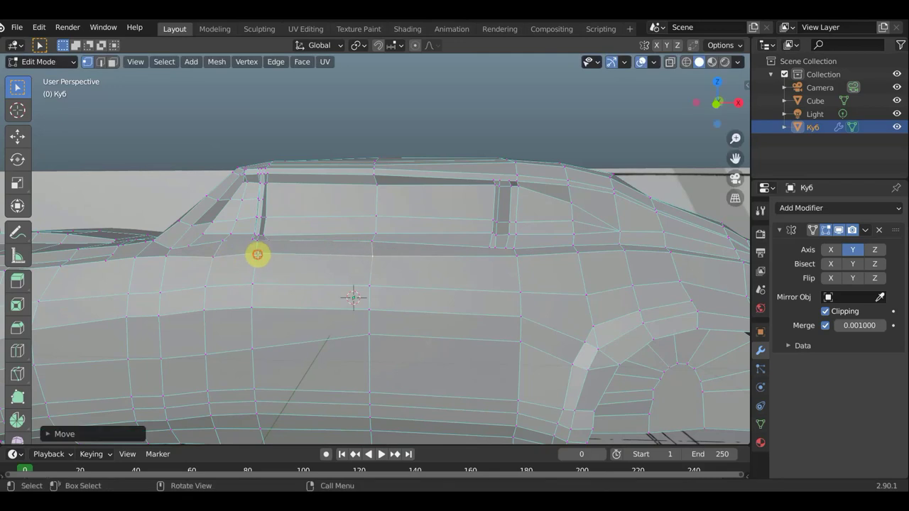
pyautogui.click(257, 255)
pyautogui.press('g')
pyautogui.click(259, 258)
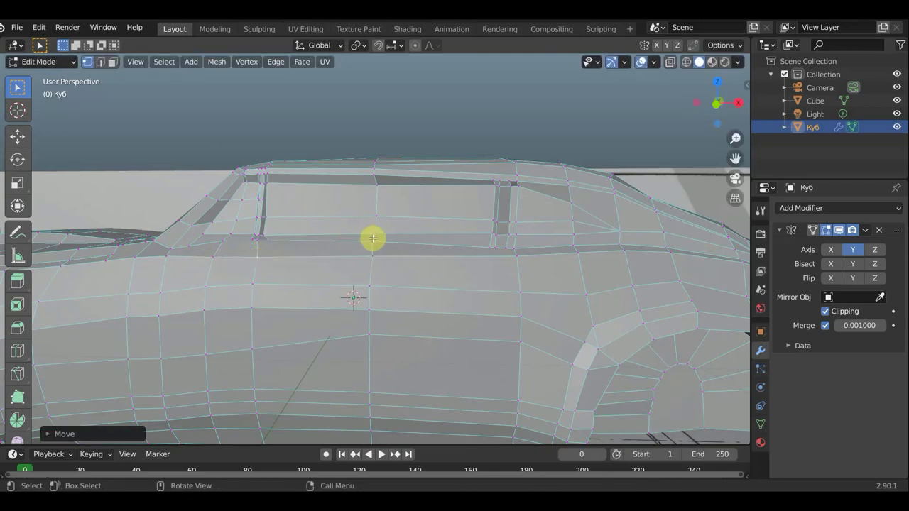
pyautogui.press('k')
pyautogui.moveTo(371, 239); pyautogui.dragTo(440, 182, button='middle')
# Knife a diagonal cut across the rear roof pillar and zoom onto it.
pyautogui.click(437, 187)
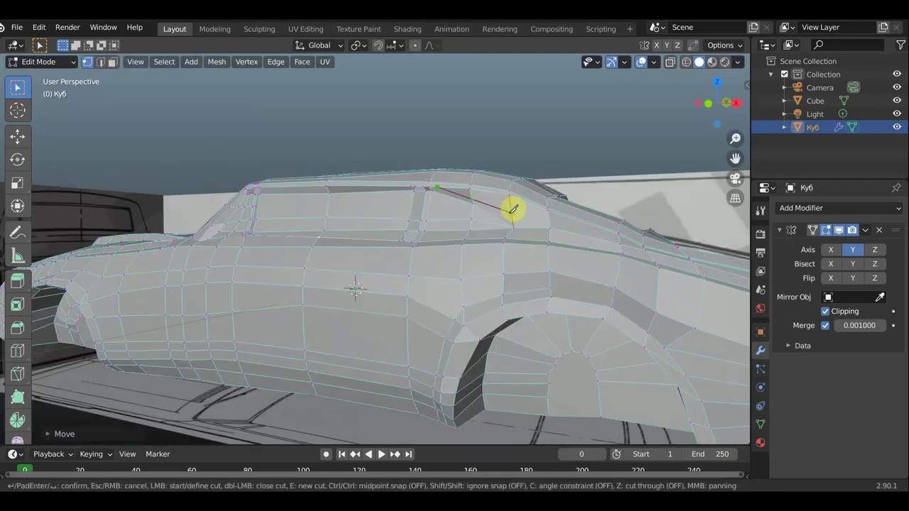
pyautogui.click(509, 212)
pyautogui.press('Return')
pyautogui.press('KP_Decimal')
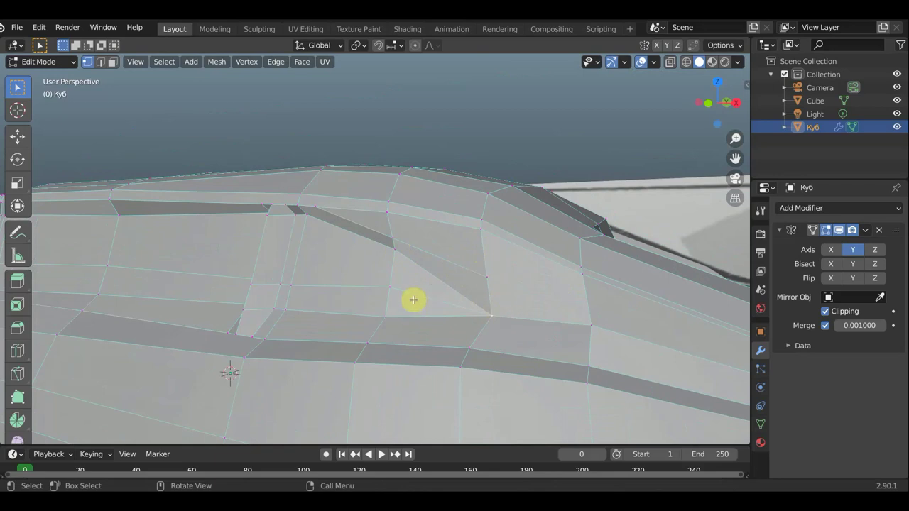
# Raise and lower the new cut's vertices to form a triangular window corner.
pyautogui.click(384, 286)
pyautogui.press('g')
pyautogui.click(407, 301)
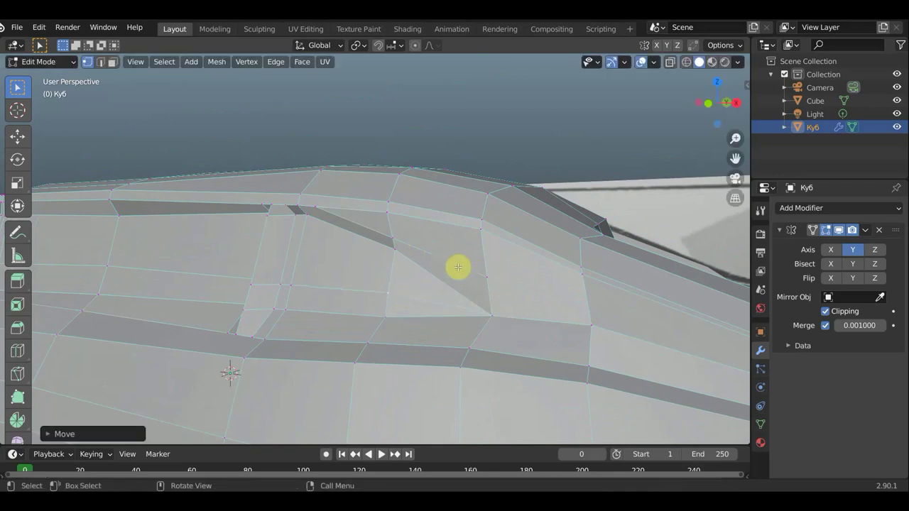
pyautogui.press('g')
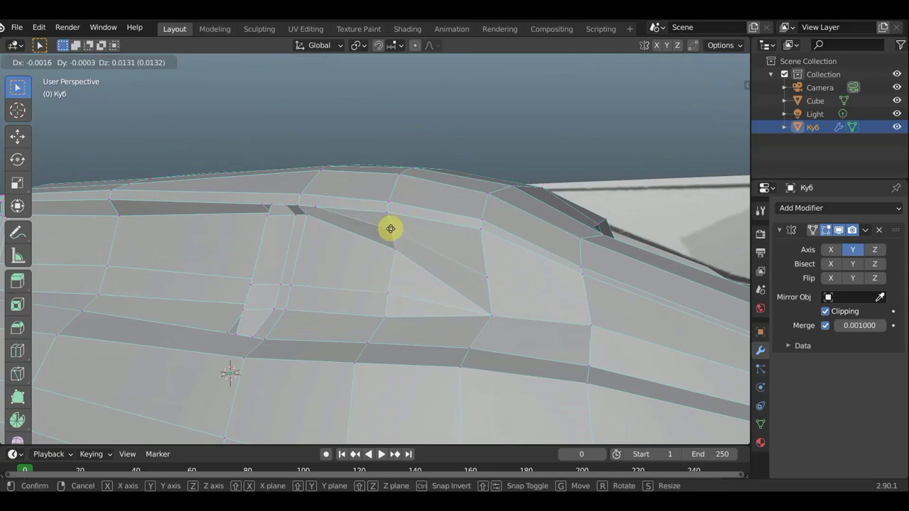
pyautogui.click(390, 230)
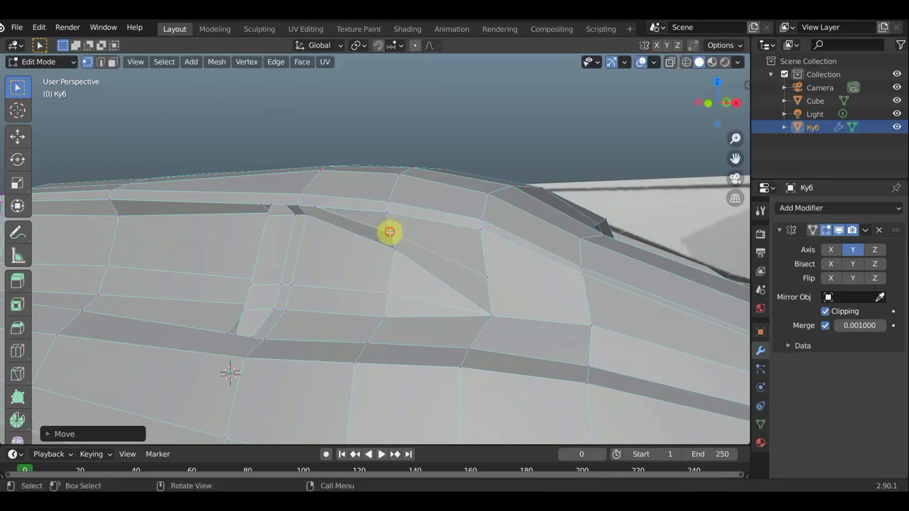
pyautogui.press('g')
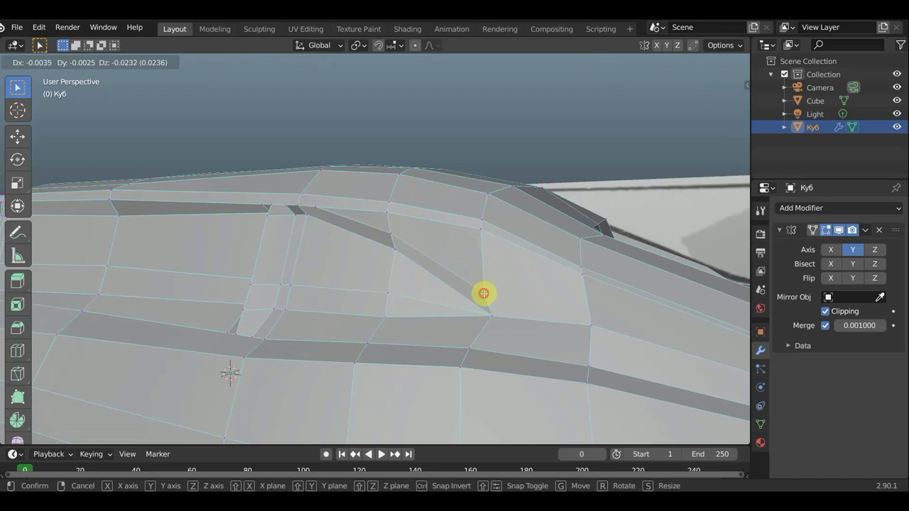
pyautogui.click(483, 293)
pyautogui.moveTo(487, 298); pyautogui.dragTo(445, 304, button='middle')
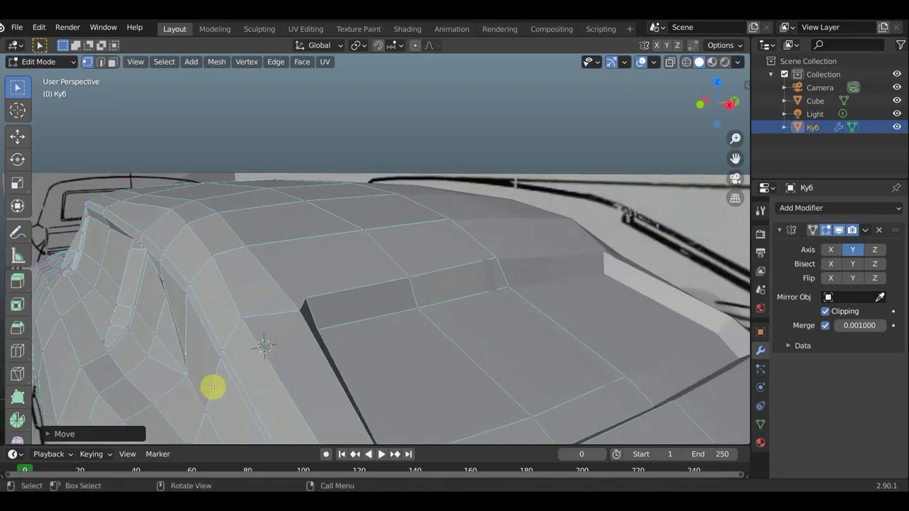
# Reposition four vertices on the densely cut side panel, then bring the windshield into view.
pyautogui.press('g')
pyautogui.click(193, 377)
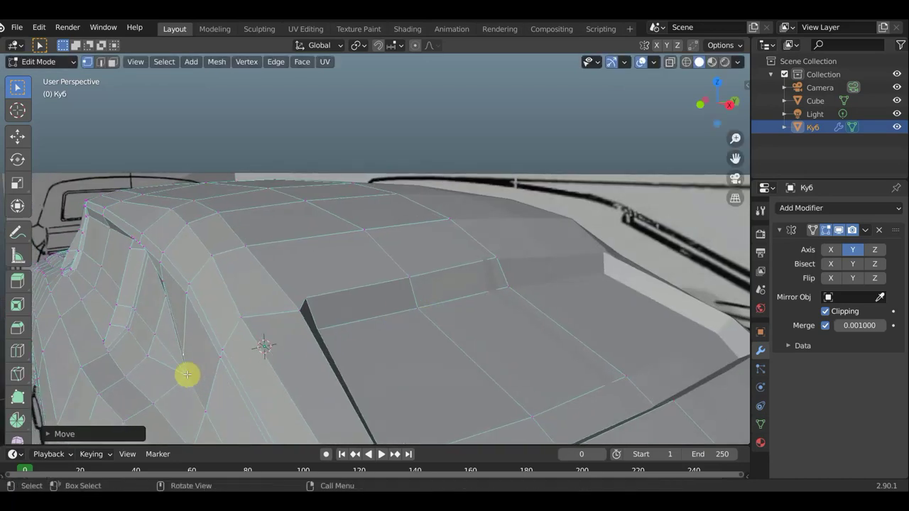
pyautogui.press('g')
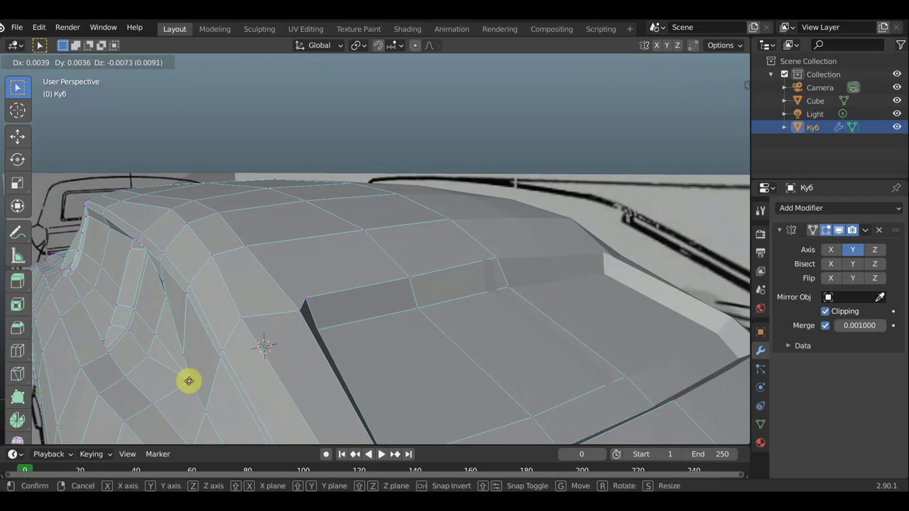
pyautogui.click(186, 381)
pyautogui.press('g')
pyautogui.click(145, 356)
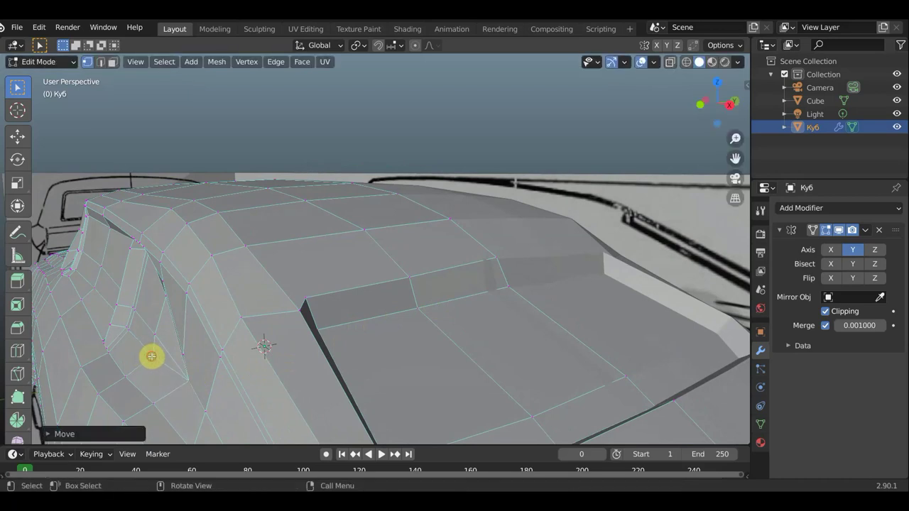
pyautogui.press('g')
pyautogui.click(156, 335)
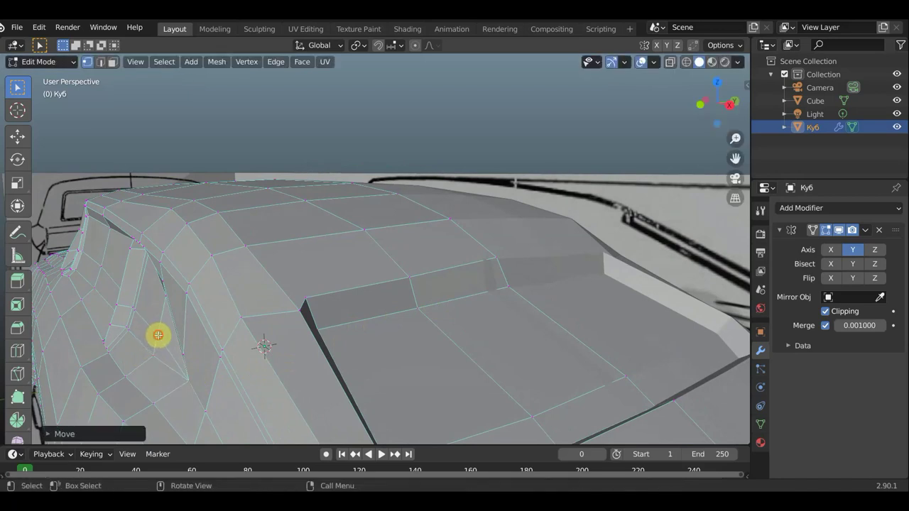
pyautogui.moveTo(109, 324)
pyautogui.mouseDown(button='middle')
pyautogui.moveTo(104, 317)
pyautogui.moveTo(229, 301)
pyautogui.mouseUp(button='middle')
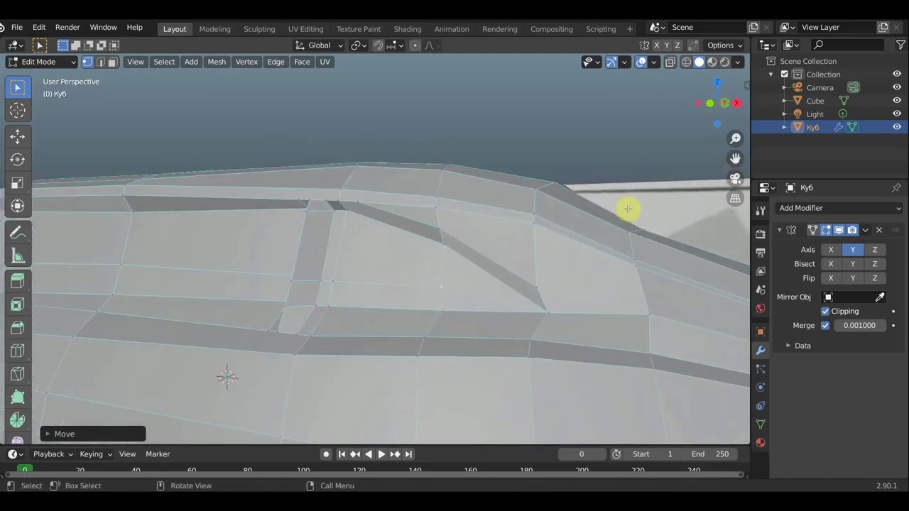
pyautogui.moveTo(629, 208); pyautogui.dragTo(588, 229, button='middle')
pyautogui.scroll(-5, 589, 230)
pyautogui.moveTo(499, 263)
pyautogui.mouseDown(button='middle')
pyautogui.moveTo(462, 296)
pyautogui.moveTo(582, 304)
pyautogui.moveTo(341, 291)
pyautogui.moveTo(388, 292)
pyautogui.mouseUp(button='middle')
pyautogui.scroll(5, 507, 300)
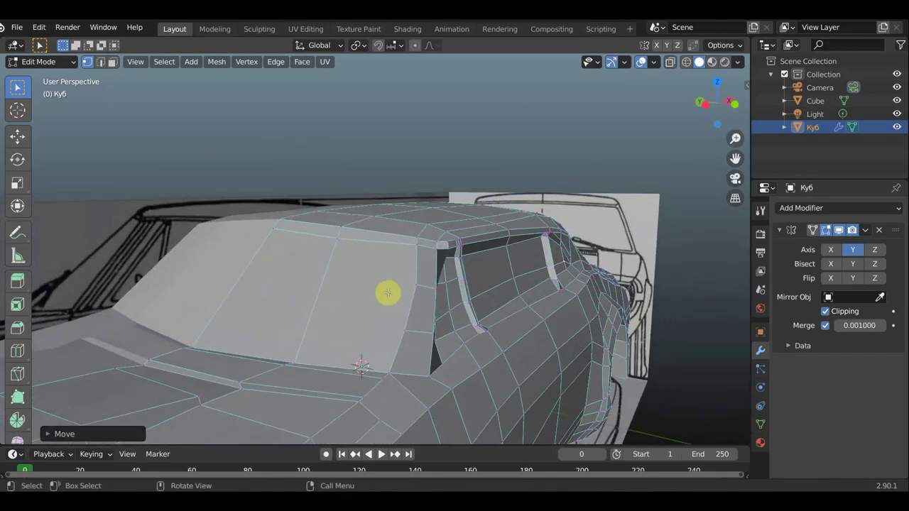
# Knife an edge down the windshield pillar from its top to its base.
pyautogui.press('k')
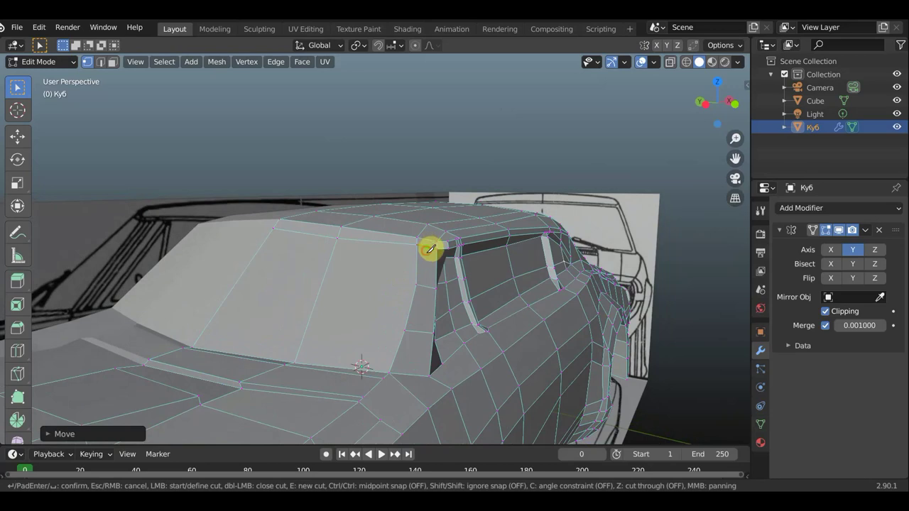
pyautogui.click(427, 248)
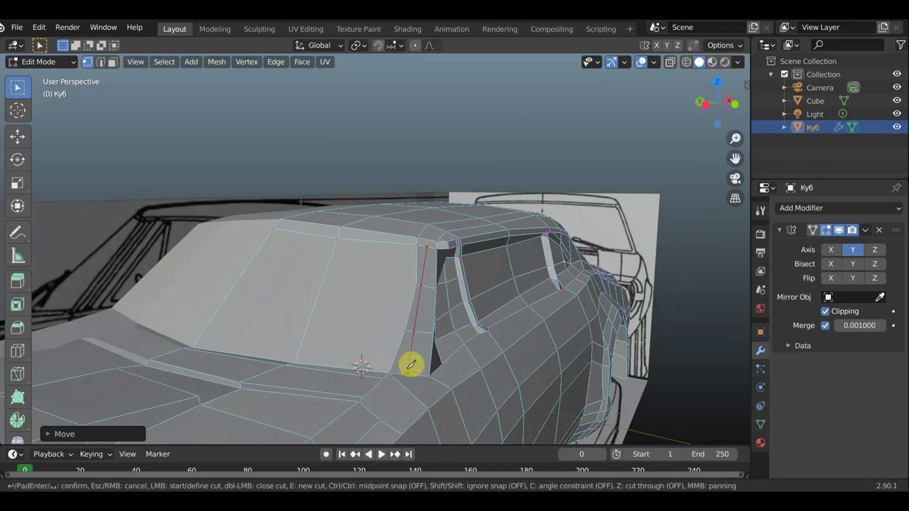
pyautogui.click(408, 369)
pyautogui.press('Return')
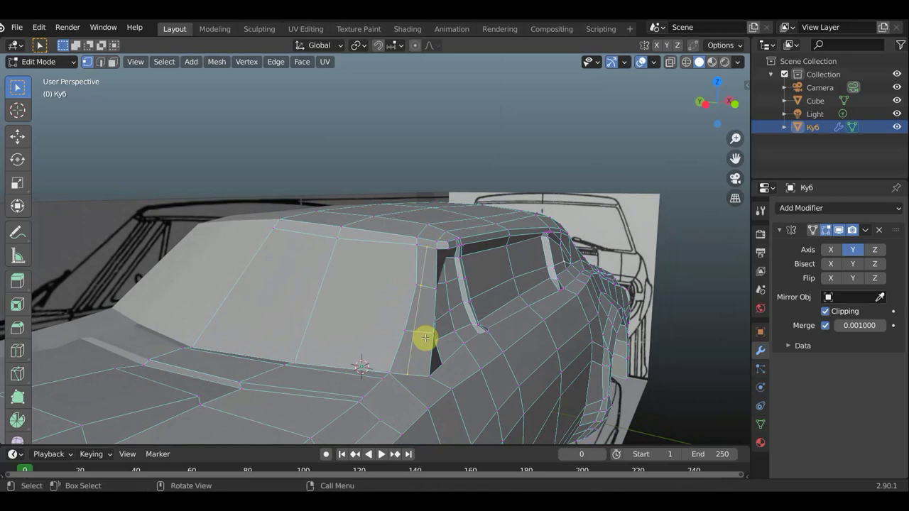
# Cut a new edge along the windshield's lower edge.
pyautogui.moveTo(320, 343); pyautogui.dragTo(359, 360, button='middle')
pyautogui.press('k')
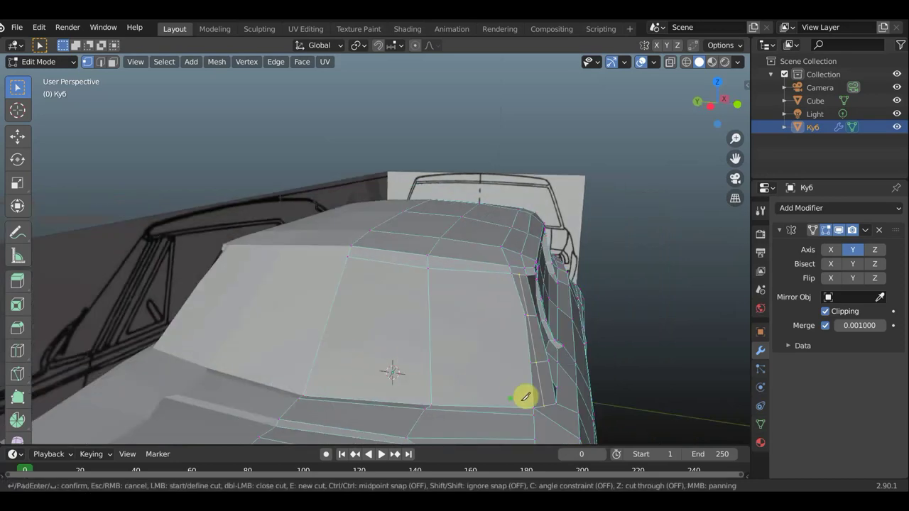
pyautogui.click(542, 399)
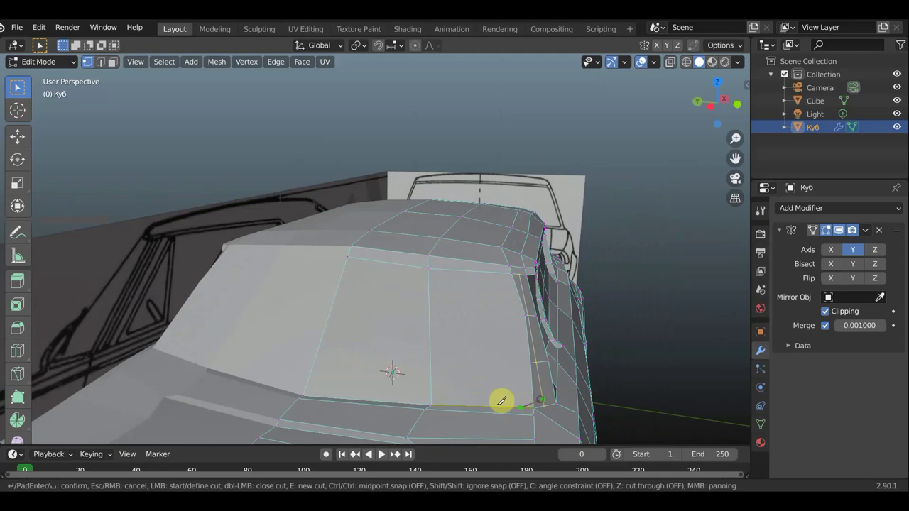
pyautogui.click(320, 387)
pyautogui.press('Return')
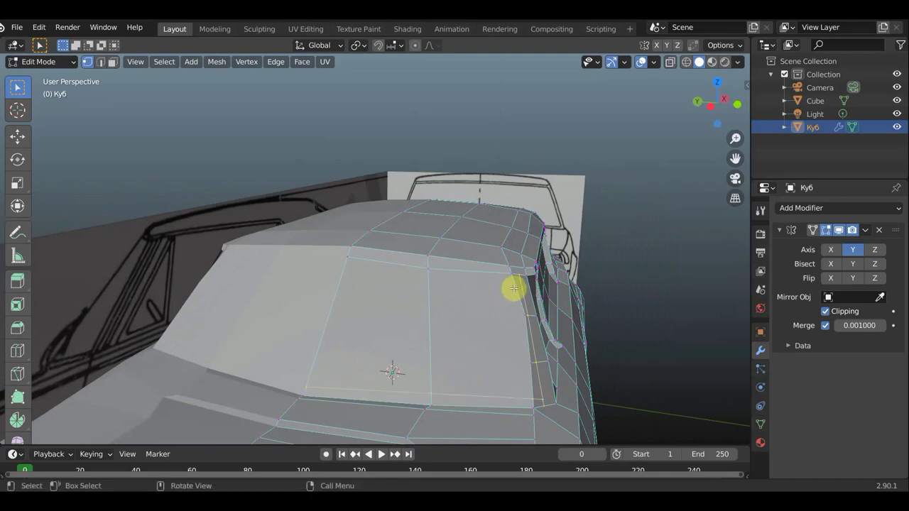
# Cut across the windshield top, then add the neighbouring windshield face to the selection.
pyautogui.press('k')
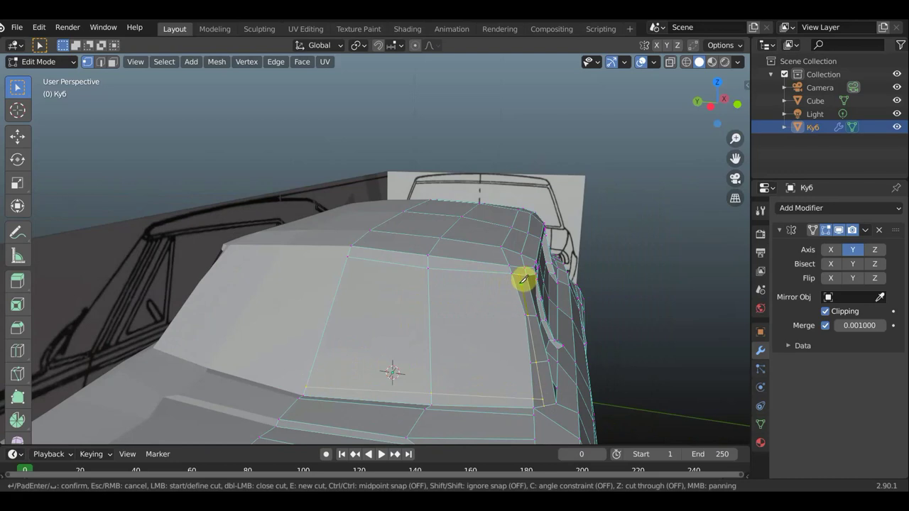
pyautogui.click(521, 281)
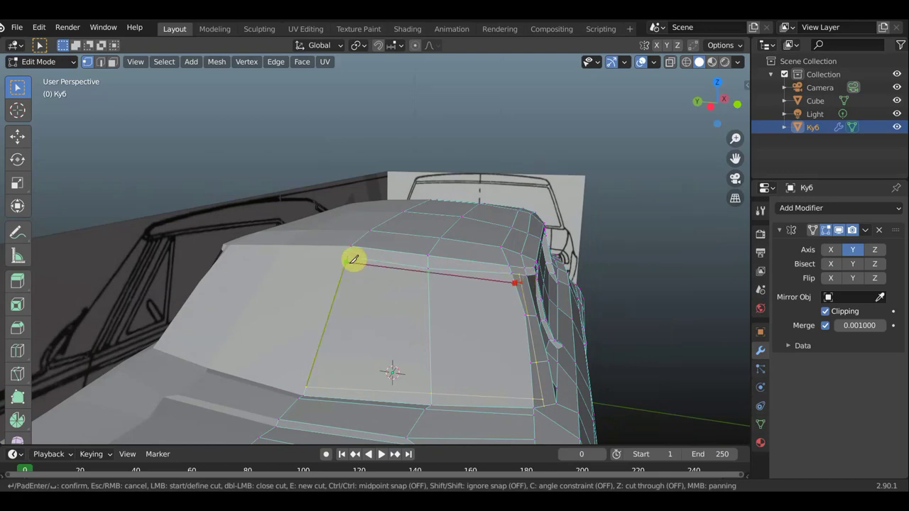
pyautogui.click(348, 261)
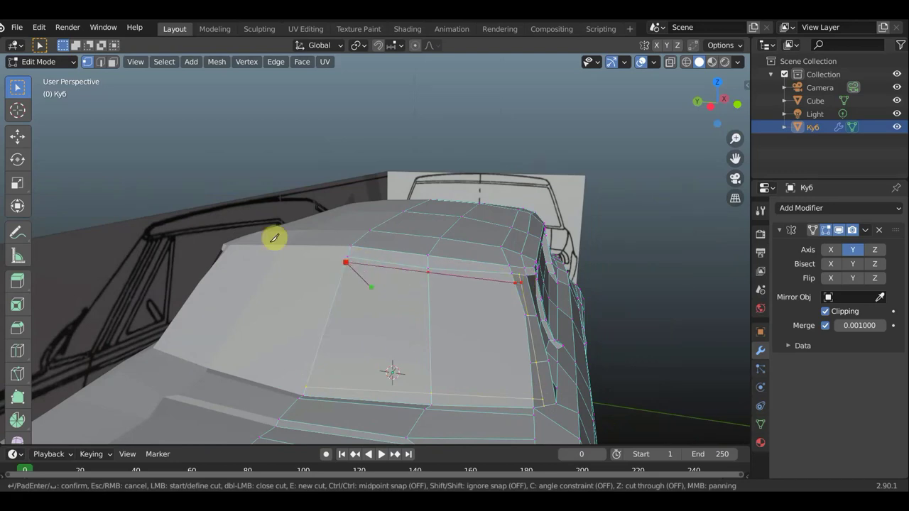
pyautogui.press('Return')
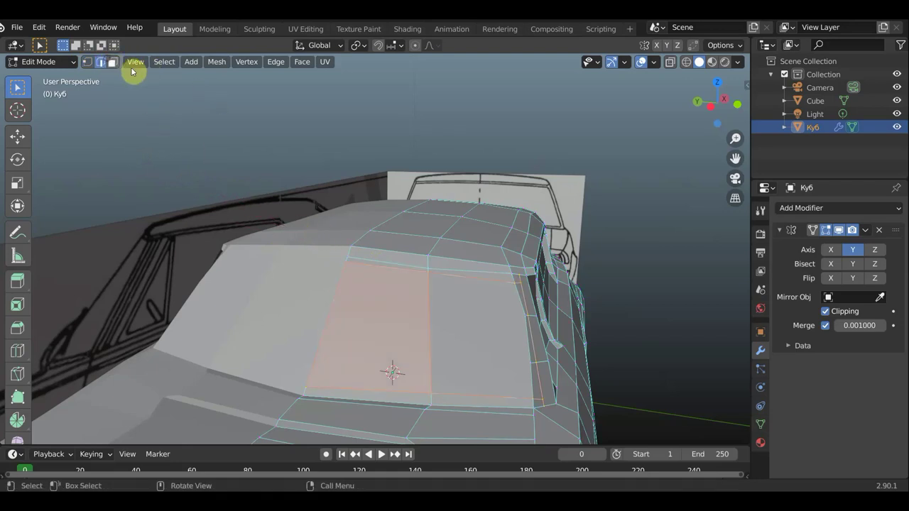
pyautogui.keyDown('shift'); pyautogui.click(462, 331); pyautogui.keyUp('shift')
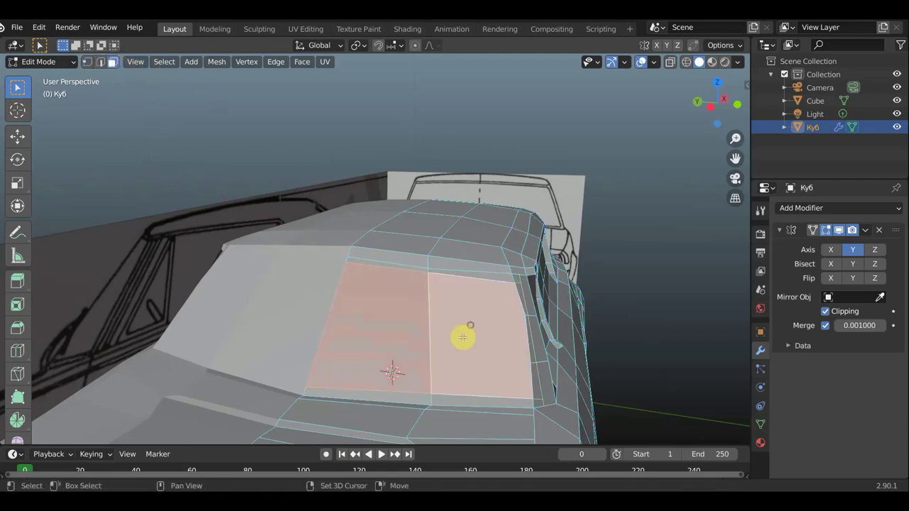
pyautogui.moveTo(462, 331)
pyautogui.mouseDown(button='middle')
pyautogui.moveTo(397, 349)
pyautogui.moveTo(359, 335)
pyautogui.mouseUp(button='middle')
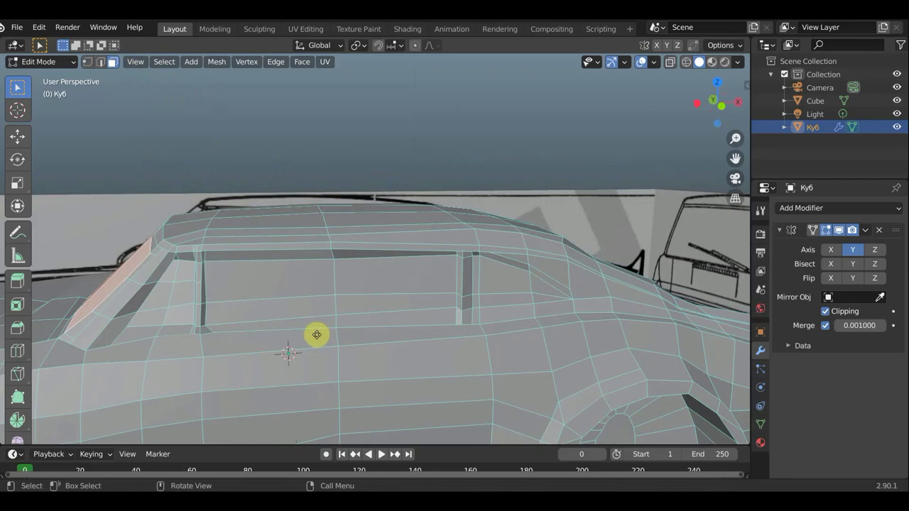
# Nudge the two selected windshield faces into place and scale them down to about 0.905.
pyautogui.press('g')
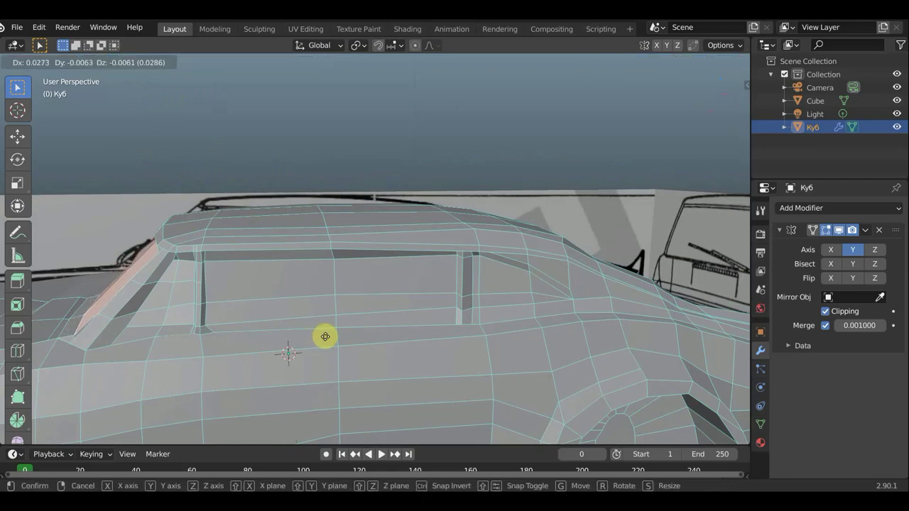
pyautogui.click(331, 336)
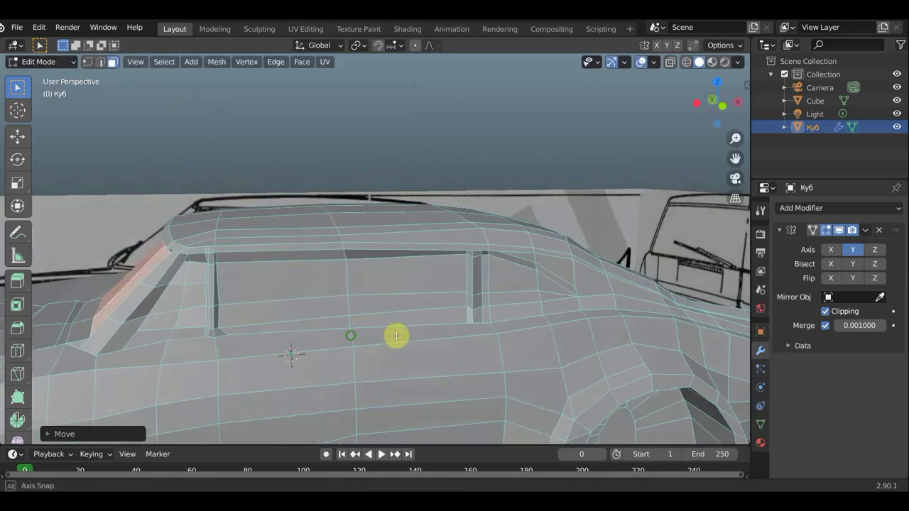
pyautogui.moveTo(395, 335)
pyautogui.mouseDown(button='middle')
pyautogui.moveTo(437, 340)
pyautogui.moveTo(376, 361)
pyautogui.mouseUp(button='middle')
pyautogui.press('g')
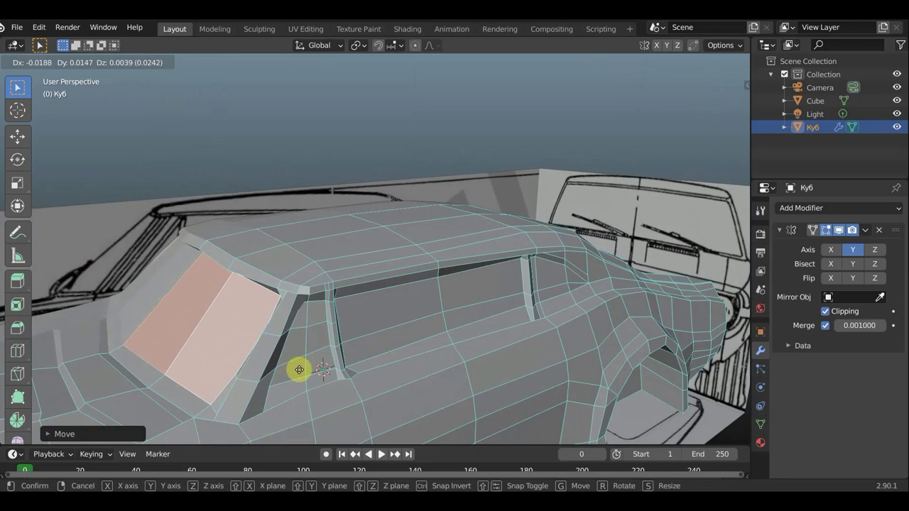
pyautogui.click(298, 370)
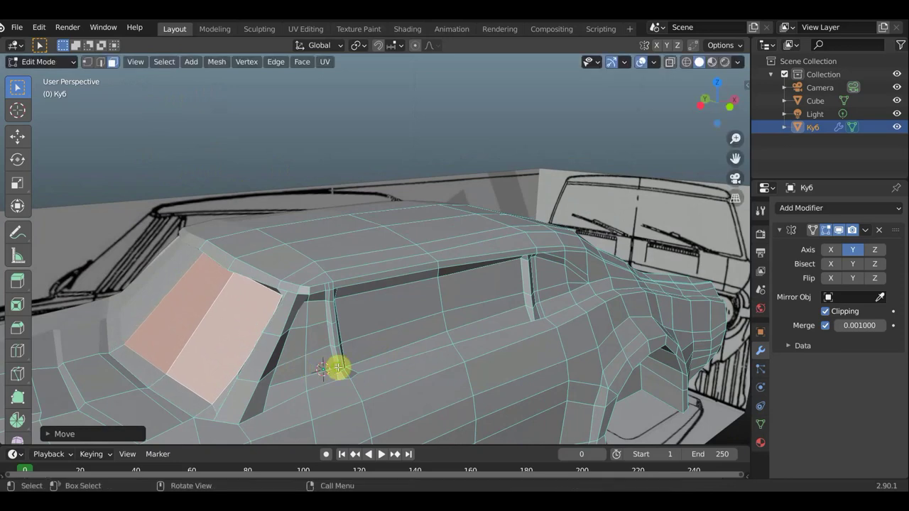
pyautogui.moveTo(338, 367); pyautogui.dragTo(399, 357, button='middle')
pyautogui.press('g')
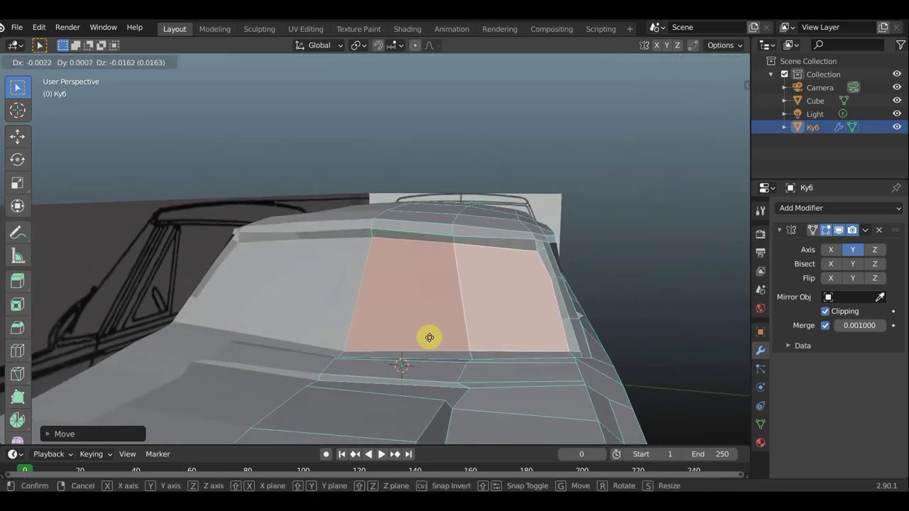
pyautogui.press('s')
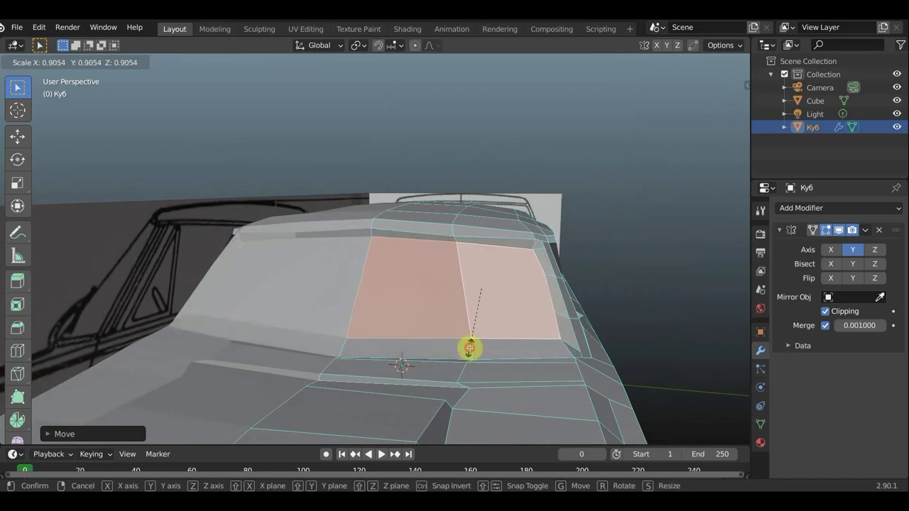
pyautogui.click(470, 348)
pyautogui.moveTo(442, 347); pyautogui.dragTo(441, 347, button='middle')
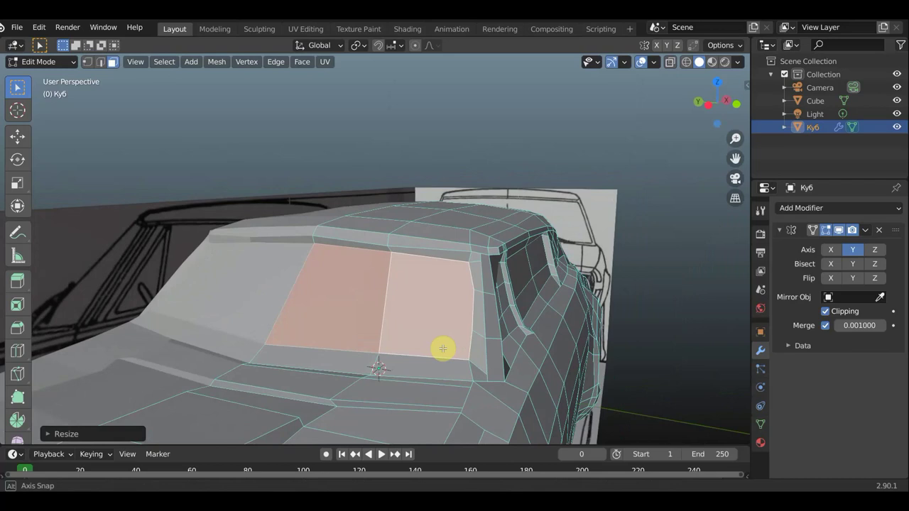
# Switch to vertex select and reposition a vertex on the windshield's lower edge.
pyautogui.click(88, 61)
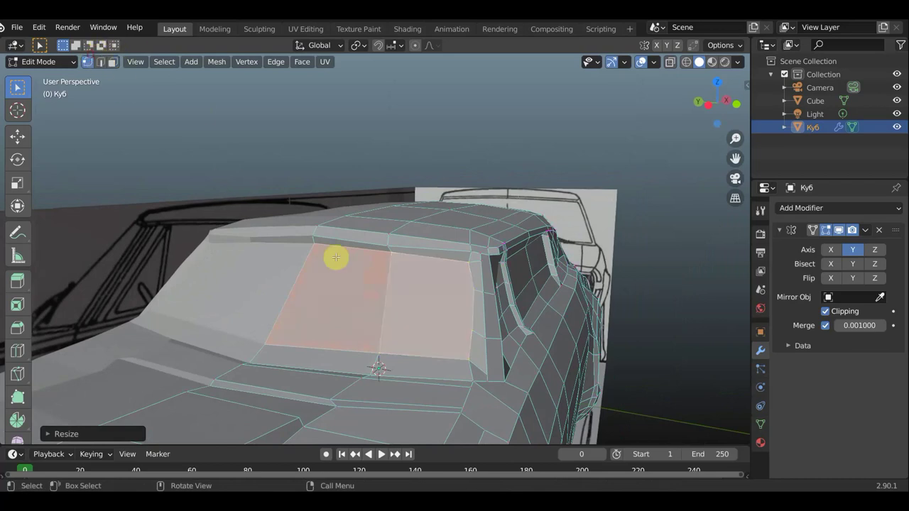
pyautogui.click(380, 354)
pyautogui.press('g')
pyautogui.click(331, 364)
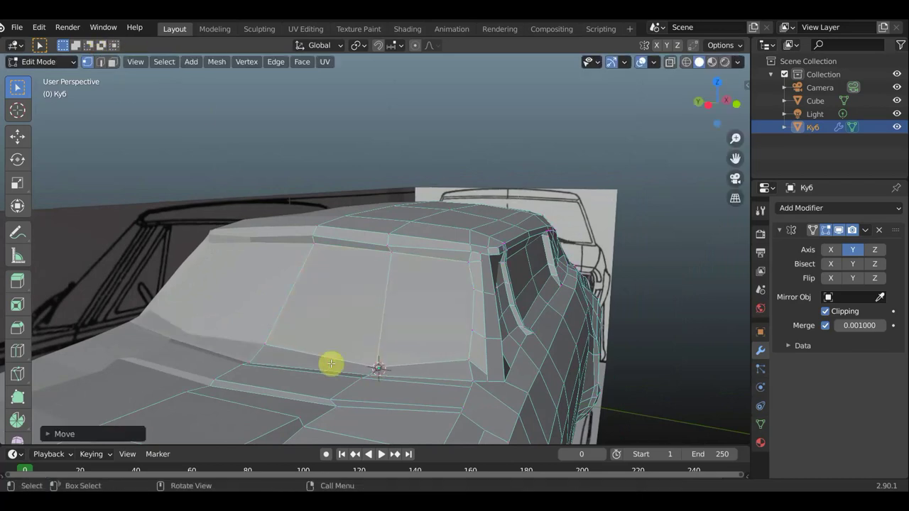
pyautogui.press('g')
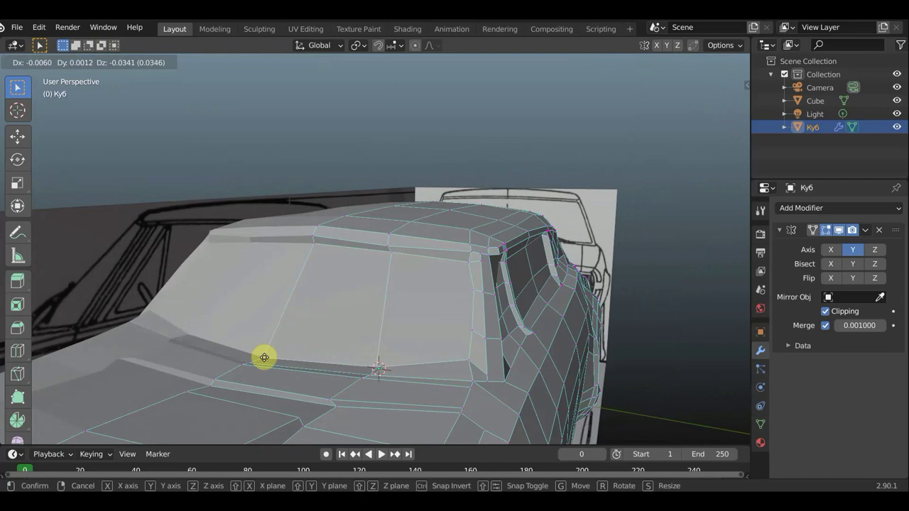
pyautogui.click(263, 356)
# Shift the windshield's lower-right corner vertex slightly further right.
pyautogui.press('g')
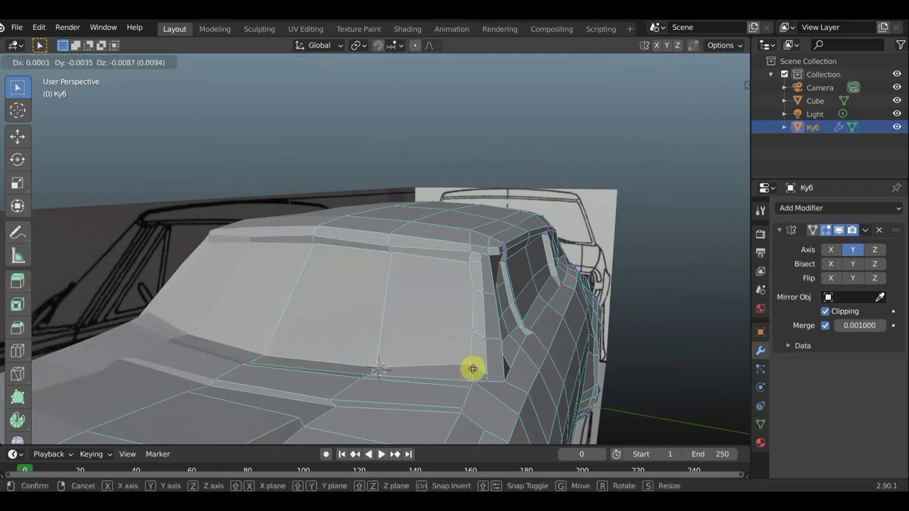
pyautogui.click(474, 371)
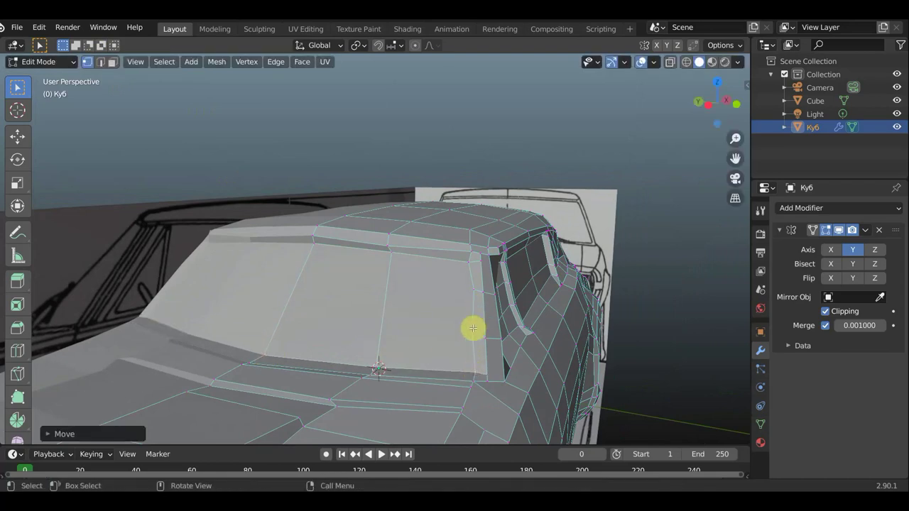
pyautogui.press('g')
pyautogui.click(478, 347)
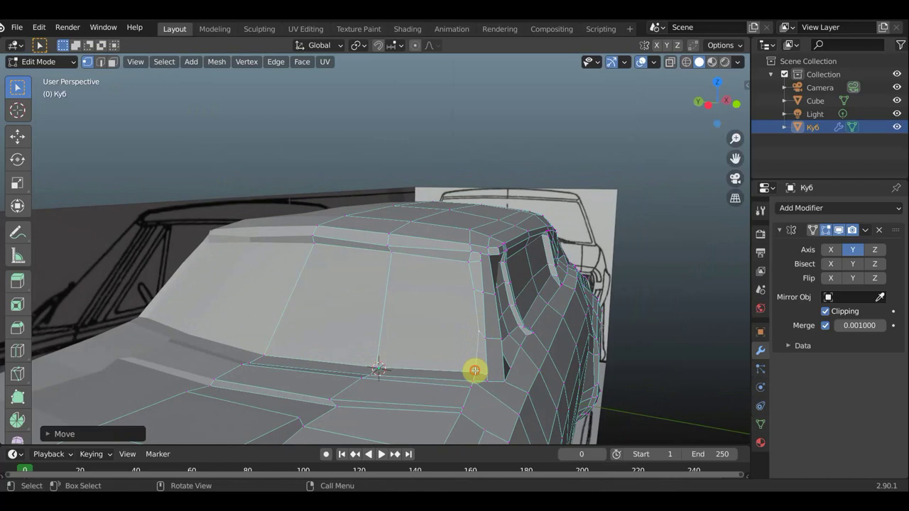
pyautogui.click(474, 372)
pyautogui.press('g')
pyautogui.click(479, 370)
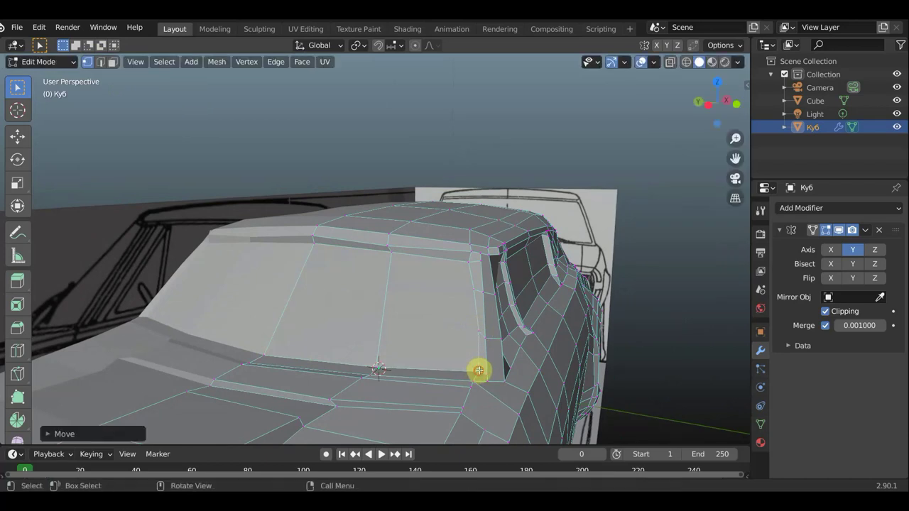
# Nudge the windshield's right-edge and upper-right corner vertices slightly right.
pyautogui.click(472, 288)
pyautogui.press('g')
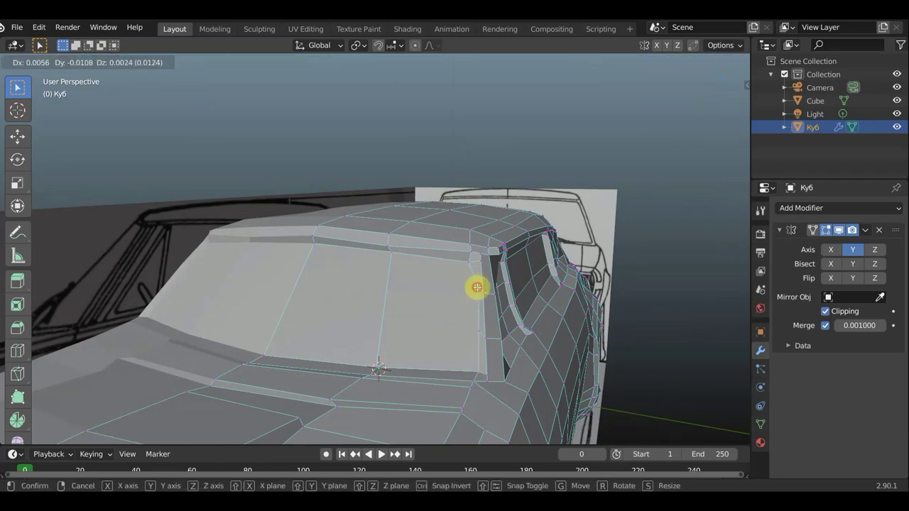
pyautogui.click(477, 287)
pyautogui.click(467, 263)
pyautogui.press('g')
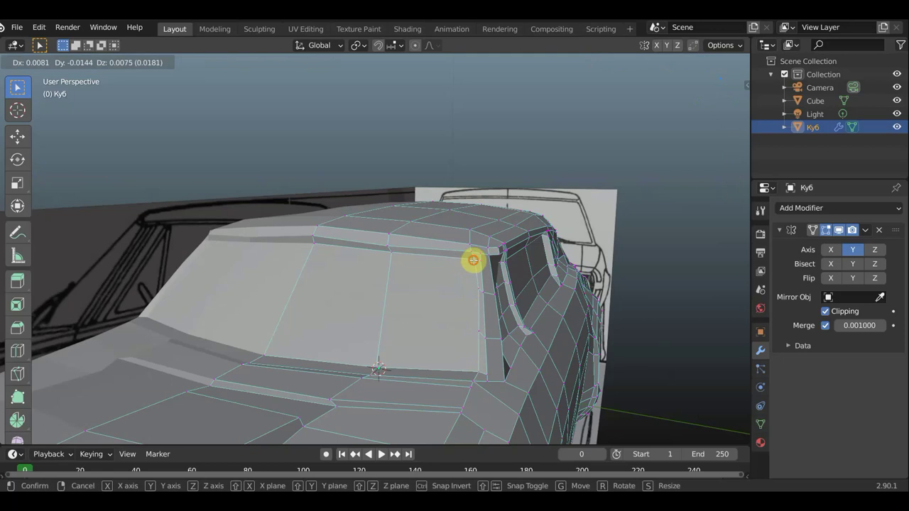
pyautogui.click(473, 260)
# Drop a vertex on the windshield's top edge slightly lower.
pyautogui.click(390, 244)
pyautogui.press('g')
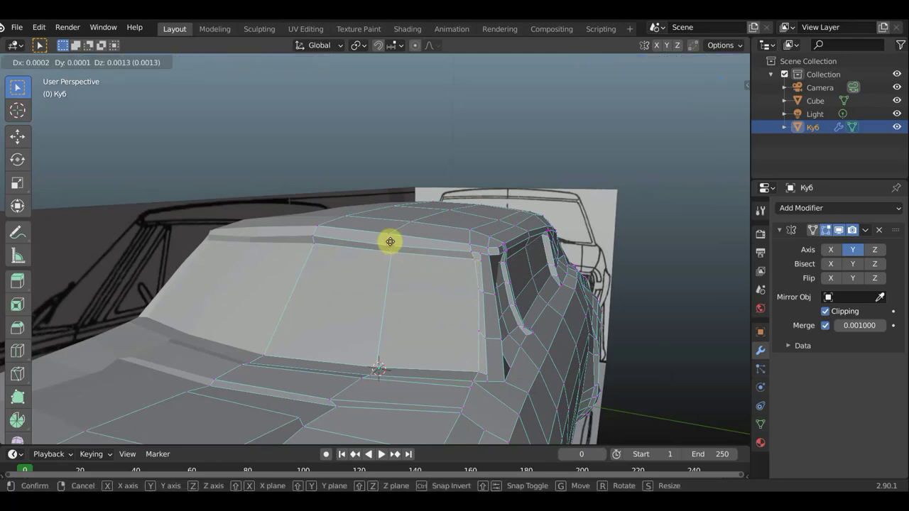
pyautogui.click(391, 254)
pyautogui.press('g')
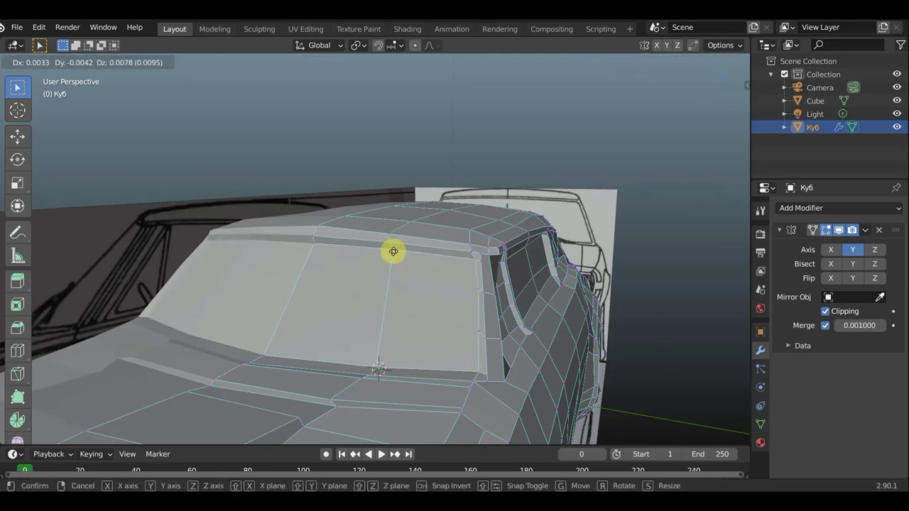
pyautogui.click(393, 251)
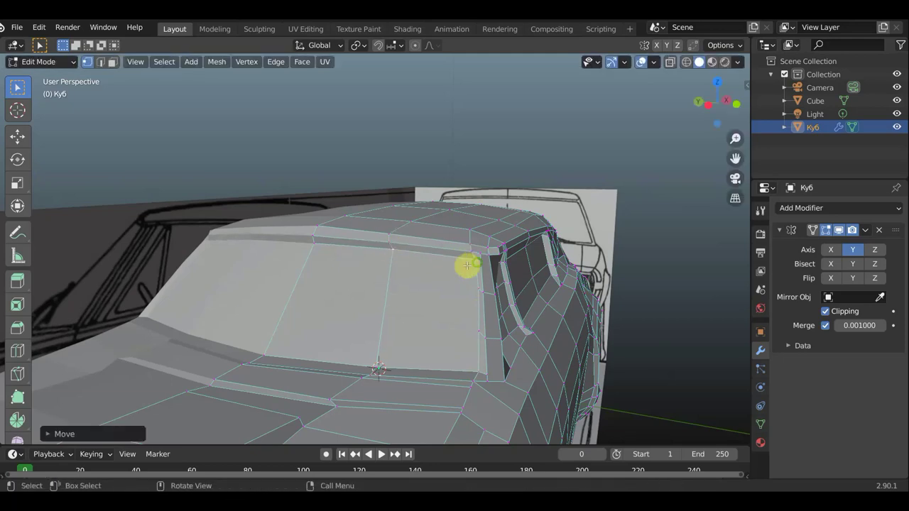
# Tidy the vertices where the windshield pillar meets the roof.
pyautogui.moveTo(466, 263); pyautogui.dragTo(400, 272, button='middle')
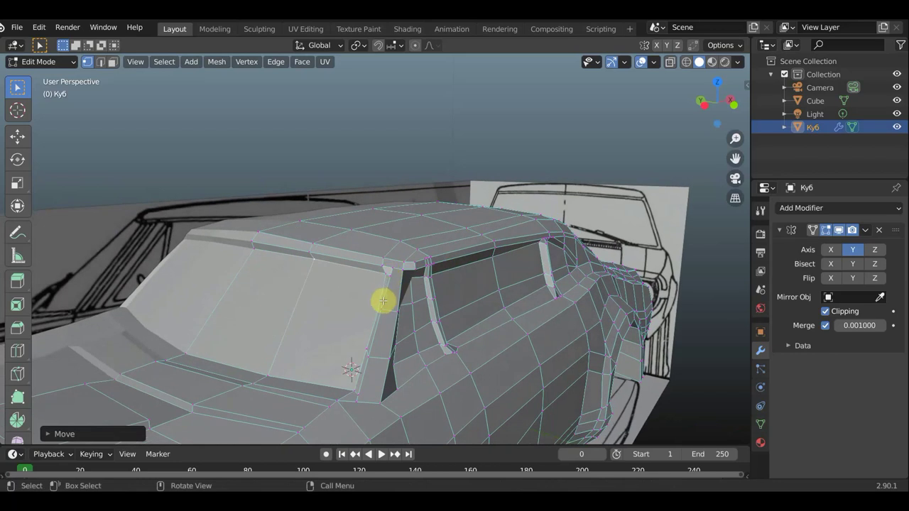
pyautogui.press('g')
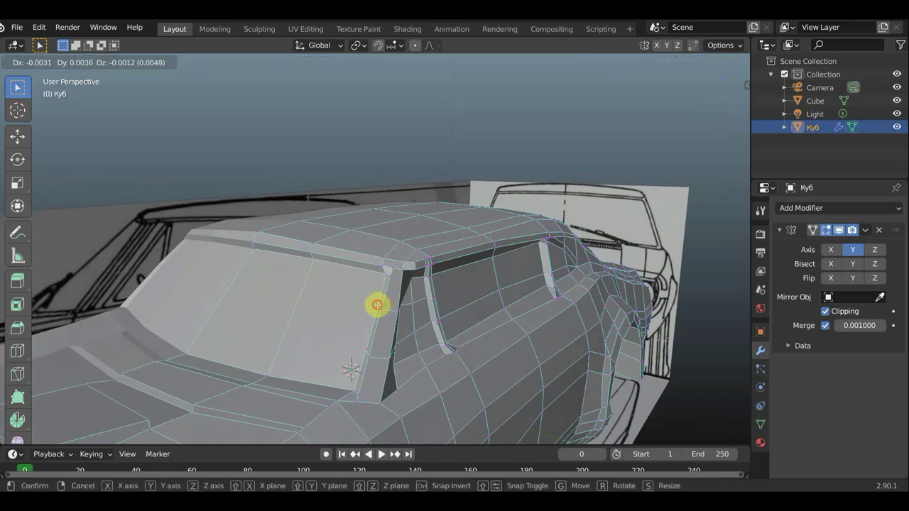
pyautogui.click(376, 305)
pyautogui.press('g')
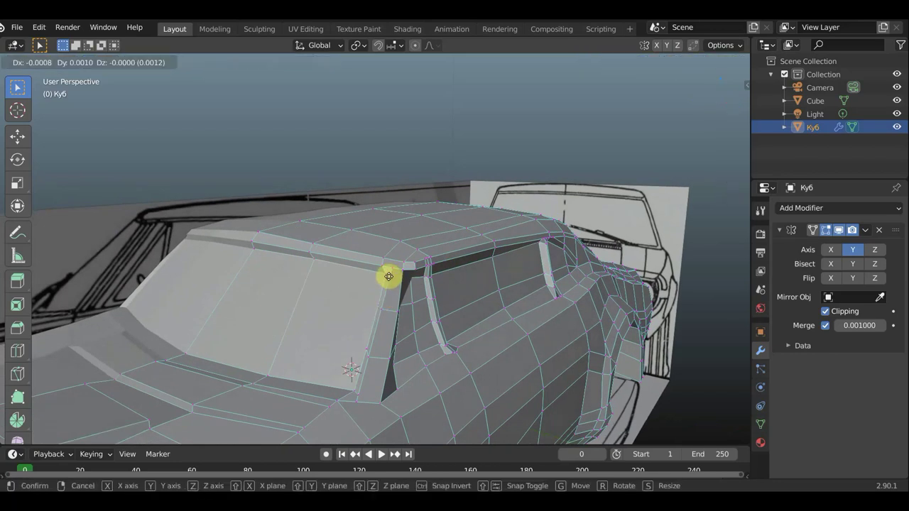
pyautogui.click(391, 272)
pyautogui.press('g')
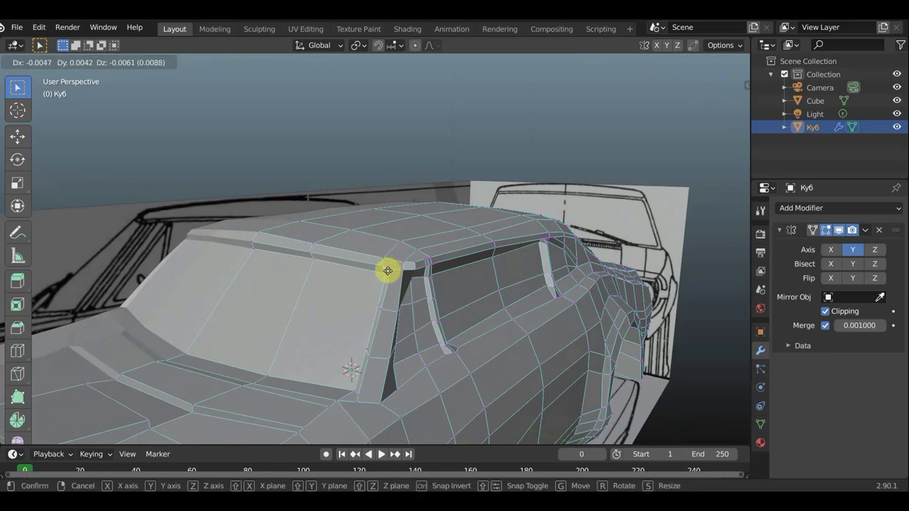
pyautogui.click(388, 270)
pyautogui.moveTo(416, 268)
pyautogui.mouseDown(button='middle')
pyautogui.moveTo(495, 341)
pyautogui.moveTo(582, 363)
pyautogui.mouseUp(button='middle')
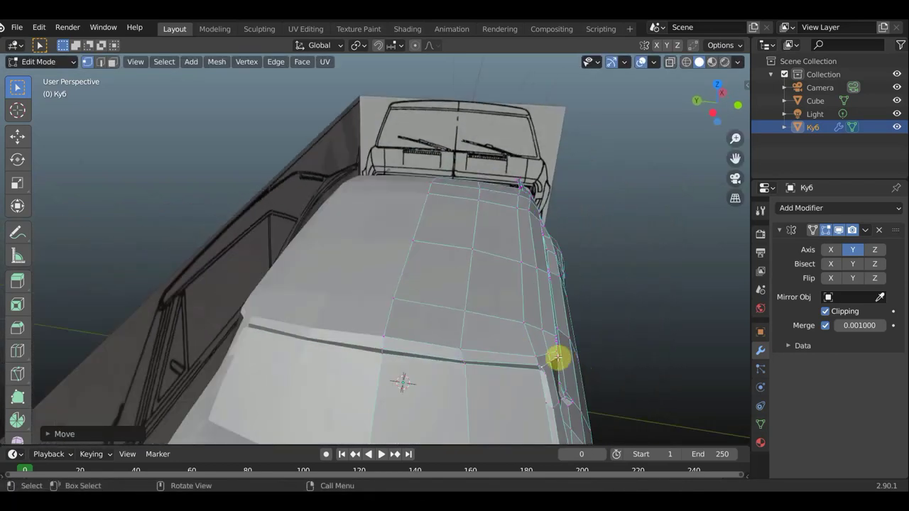
# Nudge a vertex on the hood's side edge several times to follow the crease.
pyautogui.press('g')
pyautogui.click(556, 353)
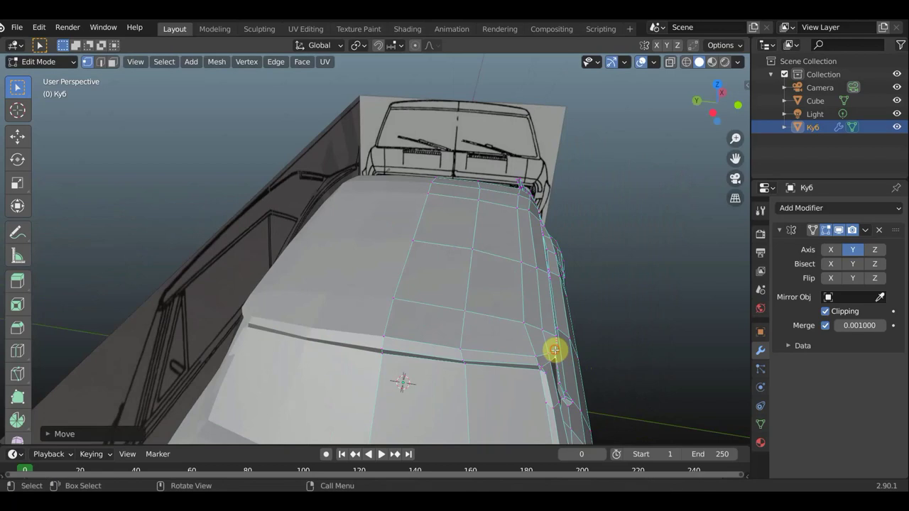
pyautogui.press('g')
pyautogui.click(556, 357)
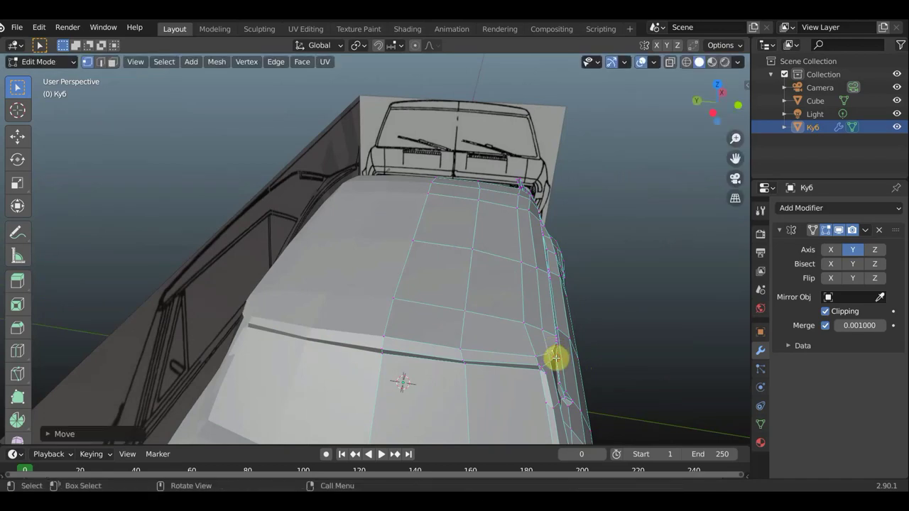
pyautogui.press('g')
pyautogui.click(558, 343)
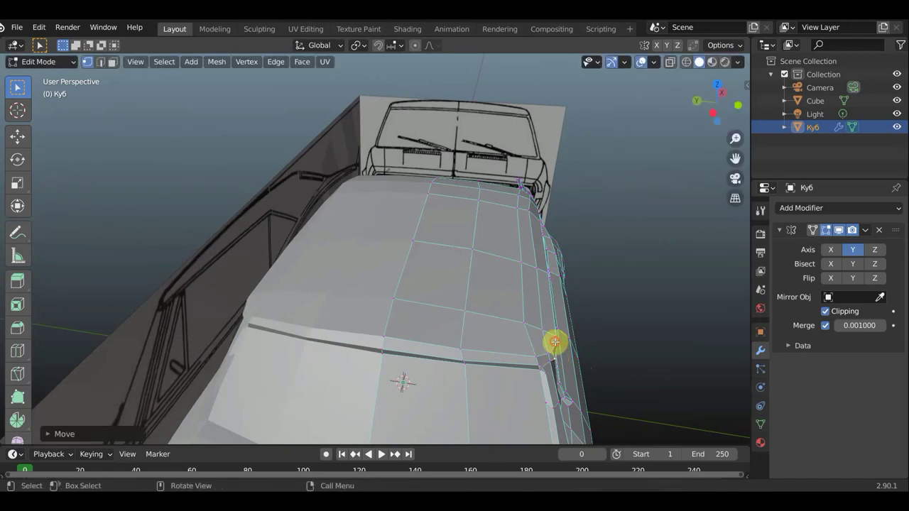
pyautogui.press('g')
pyautogui.click(551, 342)
# From a top view, lower two more hood-edge vertices along the crease near the windshield base.
pyautogui.moveTo(549, 340)
pyautogui.mouseDown(button='middle')
pyautogui.moveTo(486, 304)
pyautogui.moveTo(513, 270)
pyautogui.moveTo(513, 292)
pyautogui.mouseUp(button='middle')
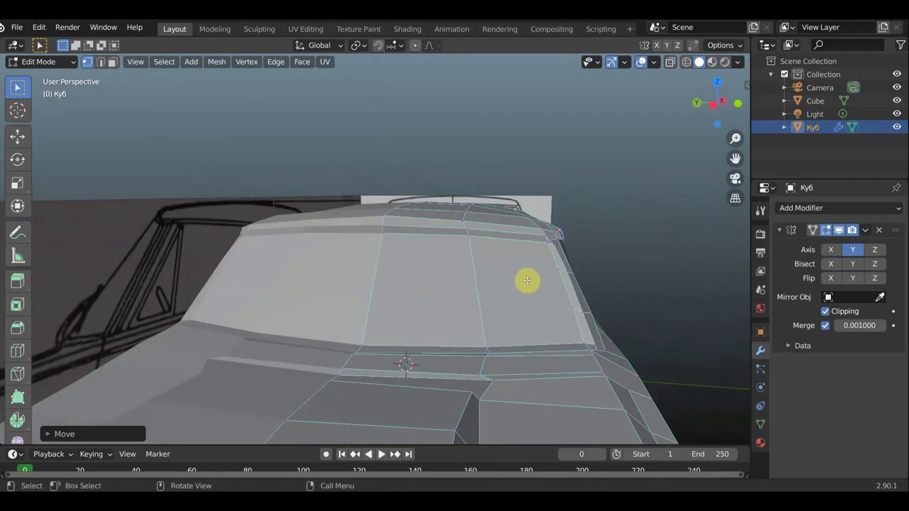
pyautogui.moveTo(554, 263); pyautogui.dragTo(539, 353, button='middle')
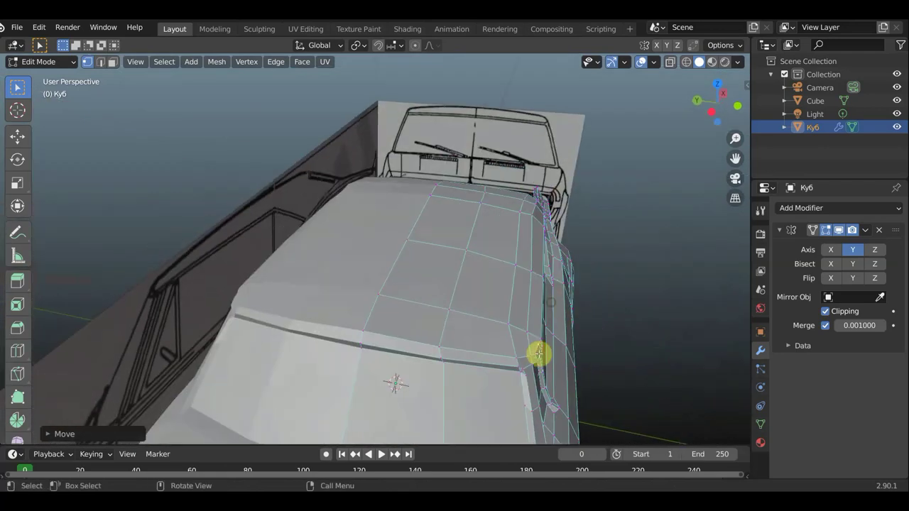
pyautogui.press('g')
pyautogui.click(540, 393)
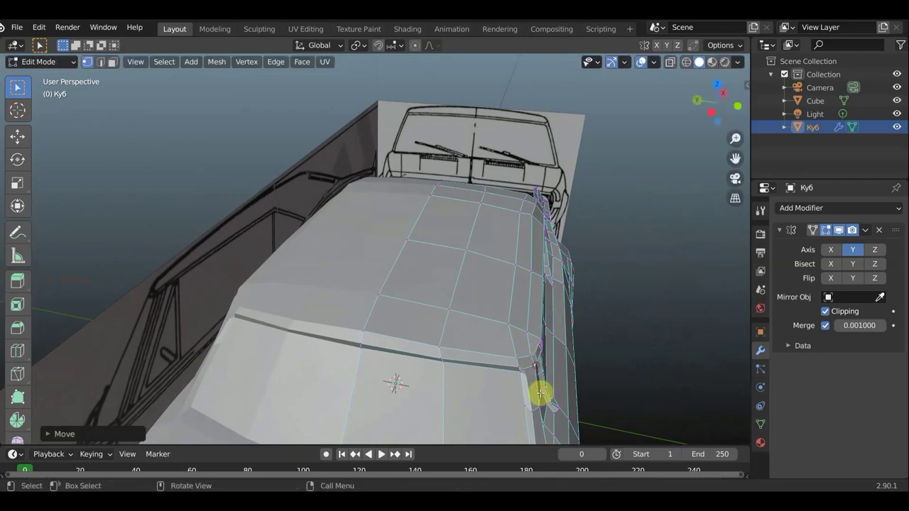
pyautogui.click(539, 401)
pyautogui.press('g')
pyautogui.click(522, 367)
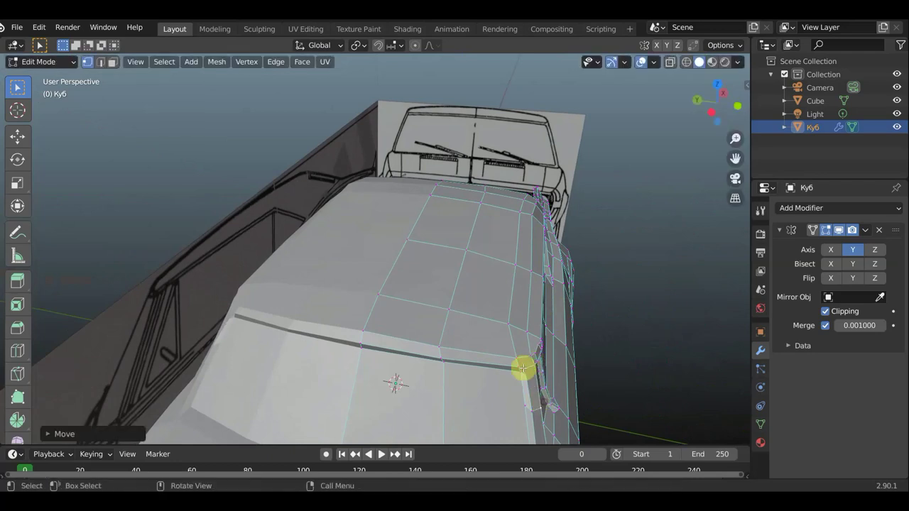
pyautogui.moveTo(528, 359)
pyautogui.mouseDown(button='middle')
pyautogui.moveTo(532, 349)
pyautogui.moveTo(480, 335)
pyautogui.moveTo(573, 315)
pyautogui.moveTo(399, 324)
pyautogui.moveTo(590, 312)
pyautogui.moveTo(572, 315)
pyautogui.mouseUp(button='middle')
# Make three small adjustments to the selected side-body vertices.
pyautogui.scroll(-3, 525, 326)
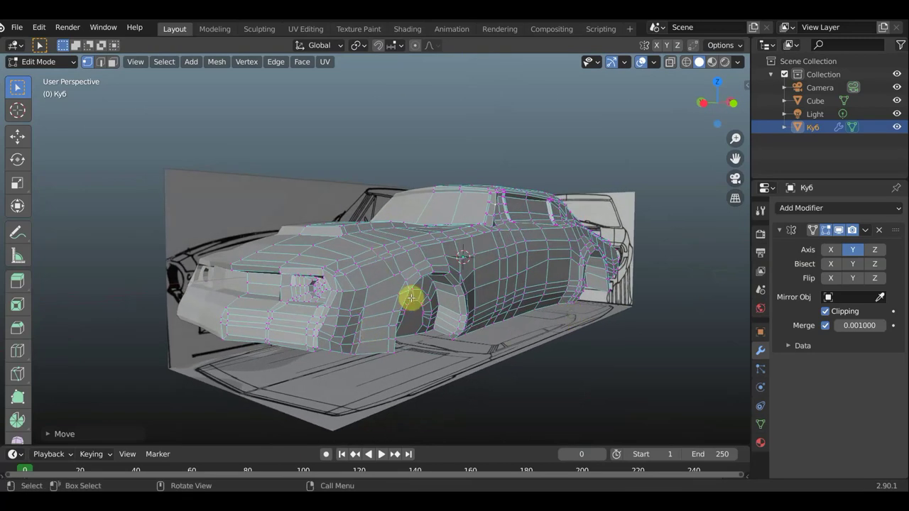
pyautogui.moveTo(412, 298)
pyautogui.mouseDown(button='middle')
pyautogui.moveTo(375, 304)
pyautogui.moveTo(497, 276)
pyautogui.moveTo(456, 262)
pyautogui.mouseUp(button='middle')
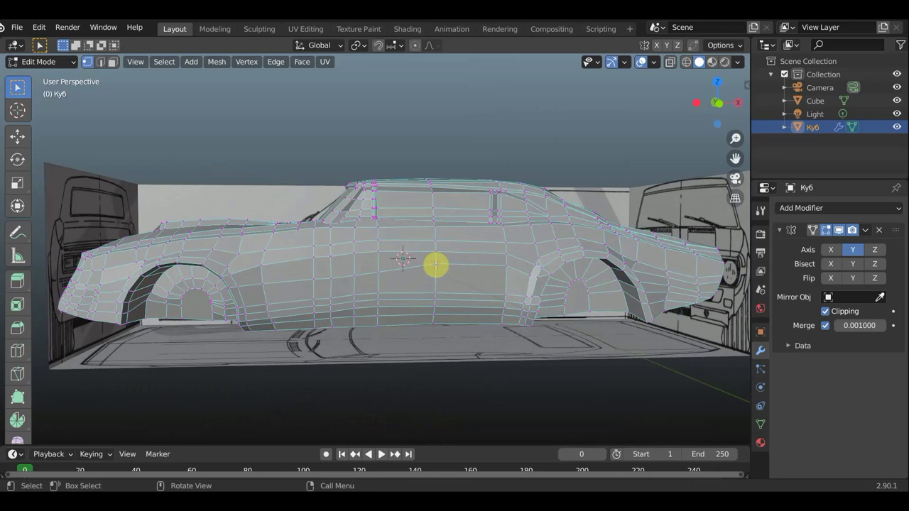
pyautogui.press('g')
pyautogui.click(436, 278)
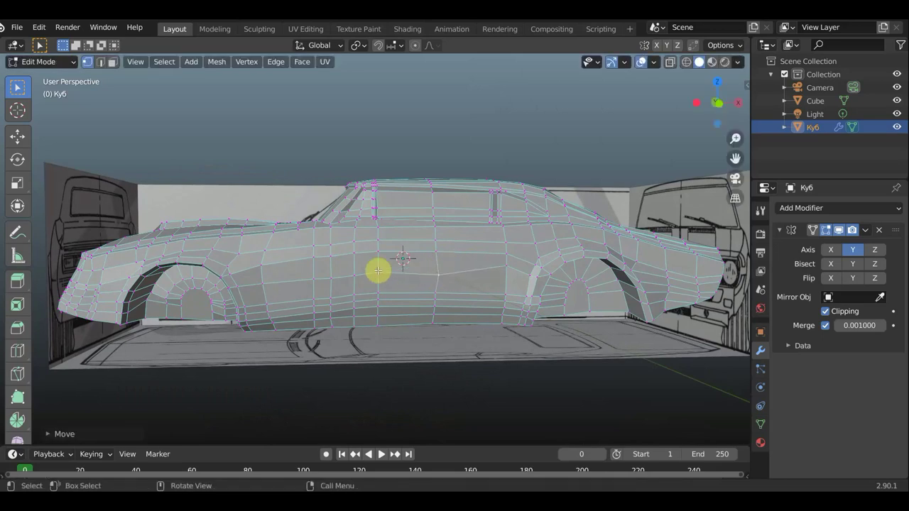
pyautogui.press('g')
pyautogui.click(377, 277)
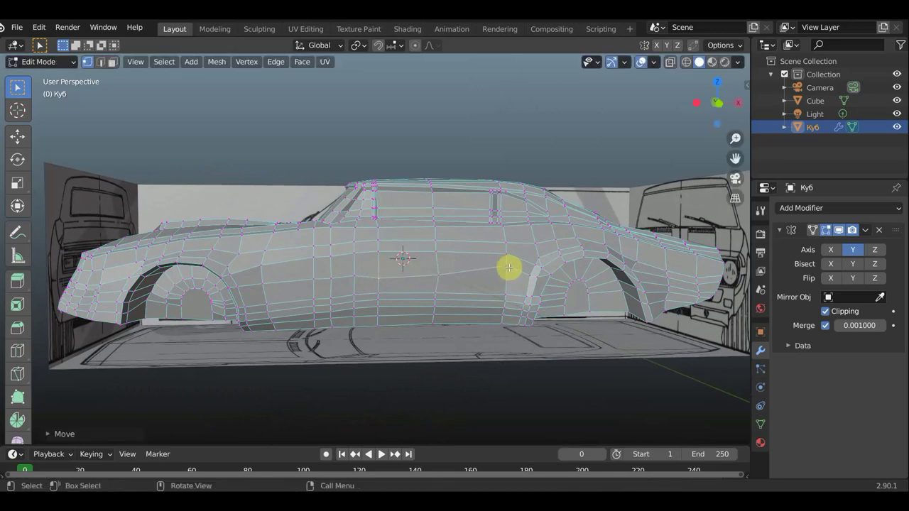
pyautogui.press('g')
pyautogui.click(510, 278)
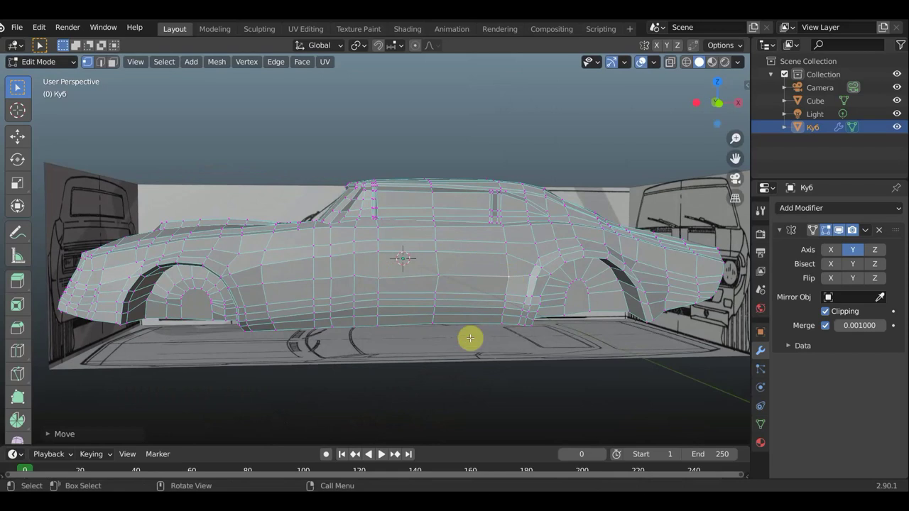
# Switch to face select and pick the strip of lower sill faces between the wheel arches.
pyautogui.click(110, 66)
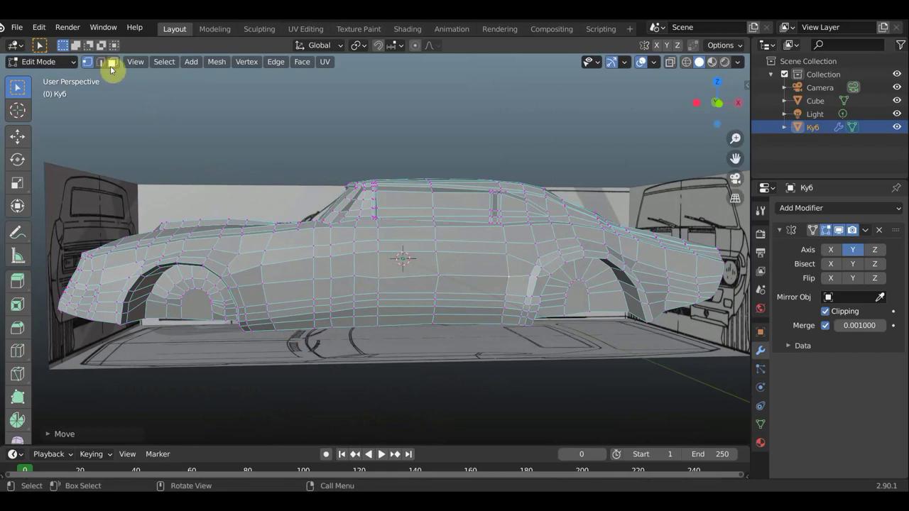
pyautogui.click(255, 329)
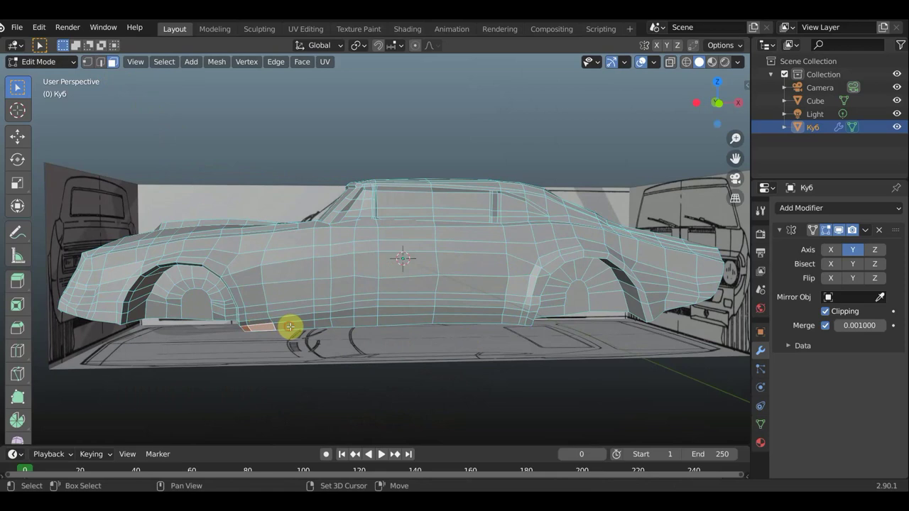
pyautogui.keyDown('shift'); pyautogui.click(290, 327); pyautogui.keyUp('shift')
pyautogui.keyDown('shift'); pyautogui.click(254, 323); pyautogui.keyUp('shift')
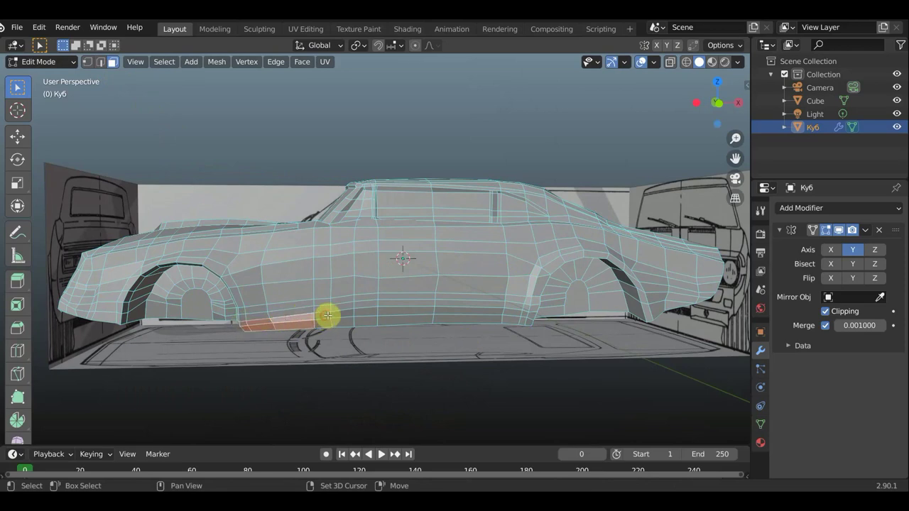
pyautogui.keyDown('shift'); pyautogui.click(335, 316); pyautogui.keyUp('shift')
pyautogui.keyDown('shift'); pyautogui.click(362, 312); pyautogui.keyUp('shift')
pyautogui.keyDown('shift'); pyautogui.click(387, 311); pyautogui.keyUp('shift')
pyautogui.keyDown('shift'); pyautogui.click(415, 310); pyautogui.keyUp('shift')
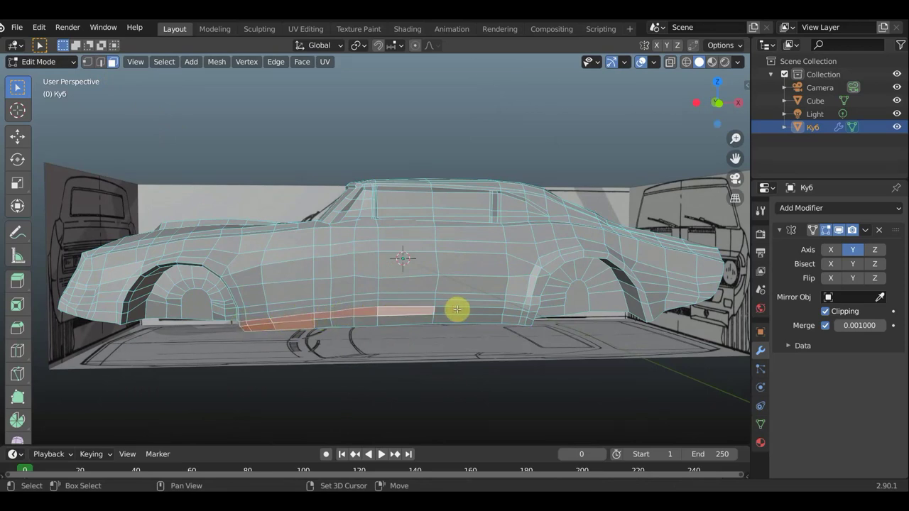
pyautogui.keyDown('shift'); pyautogui.click(465, 310); pyautogui.keyUp('shift')
pyautogui.keyDown('shift'); pyautogui.click(511, 311); pyautogui.keyUp('shift')
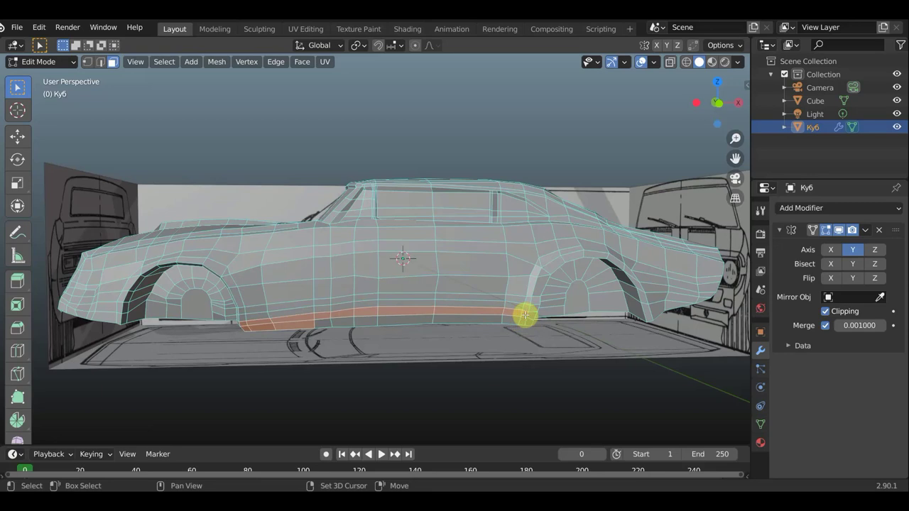
pyautogui.moveTo(511, 322); pyautogui.dragTo(366, 322)
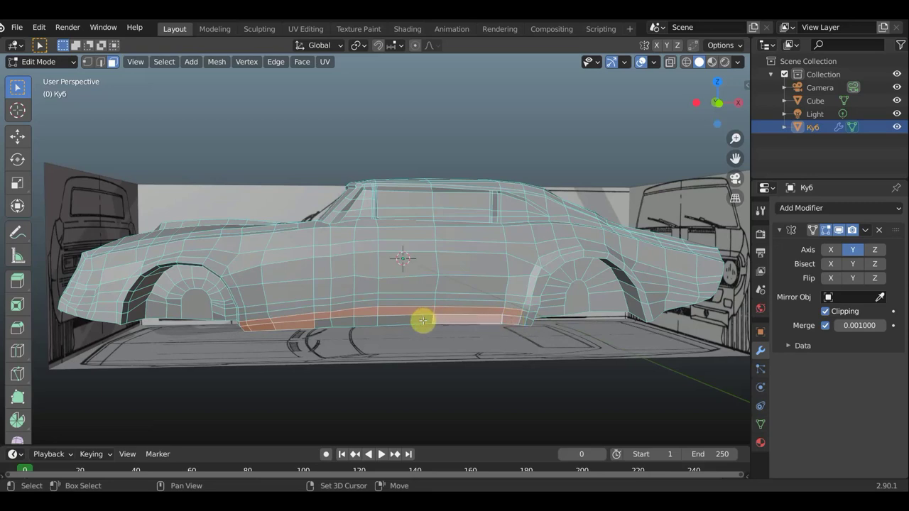
pyautogui.keyDown('shift'); pyautogui.click(339, 320); pyautogui.keyUp('shift')
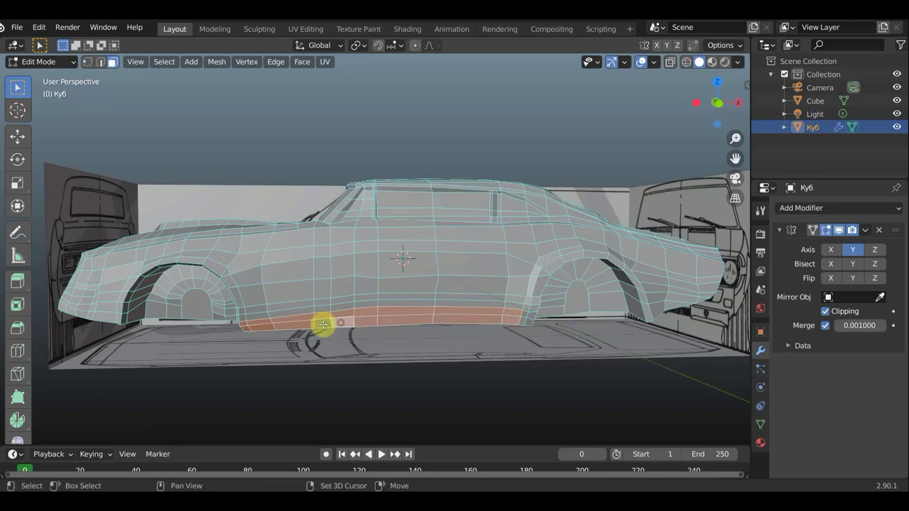
pyautogui.moveTo(362, 341); pyautogui.dragTo(450, 345, button='middle')
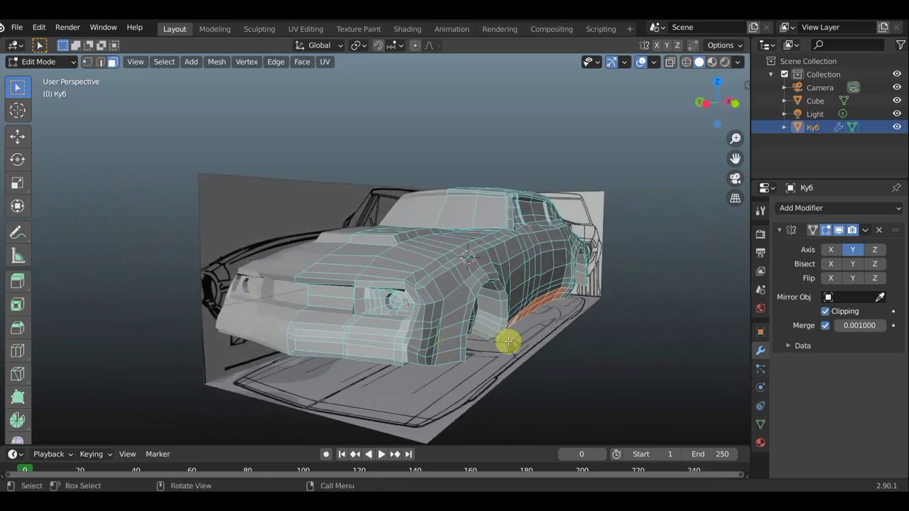
# Inset the selected lower sill faces and push the inner strip about 0.03 units inward.
pyautogui.press('i')
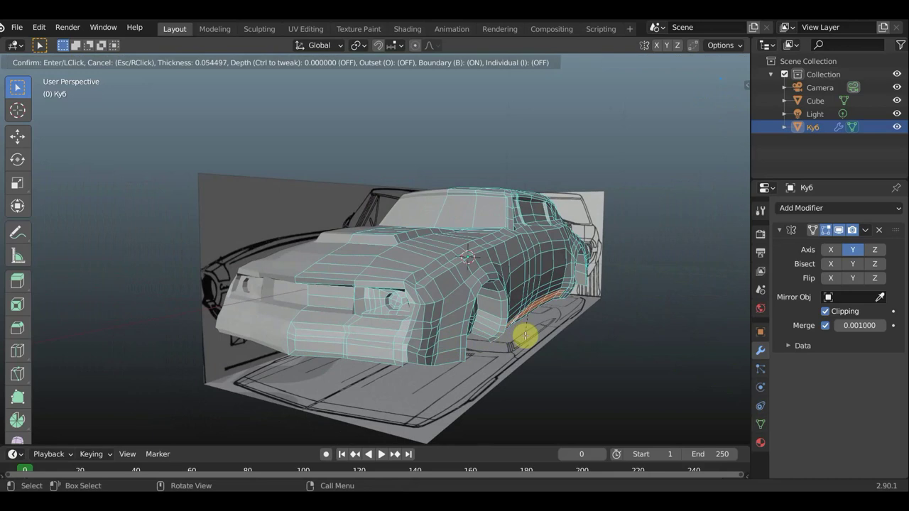
pyautogui.click(524, 335)
pyautogui.press('g')
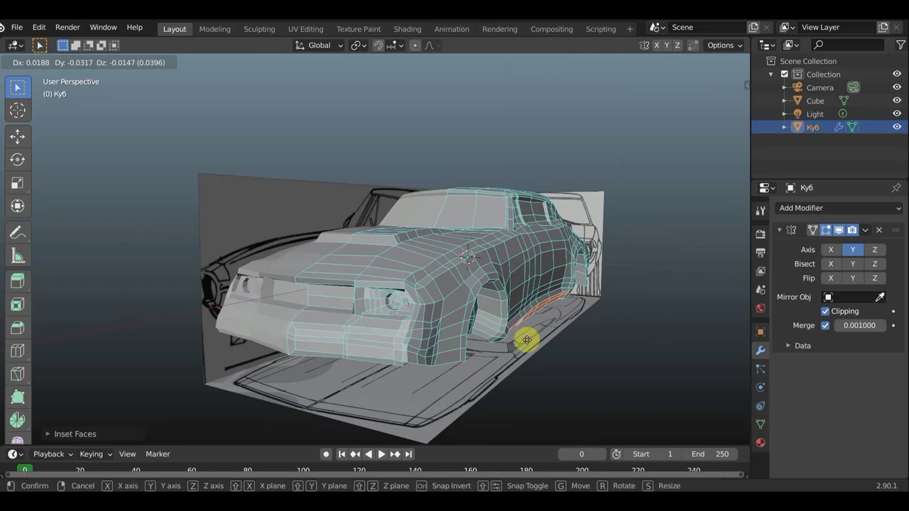
pyautogui.click(529, 340)
# Orbit around the recessed sill to check it from above and from a low side view.
pyautogui.moveTo(529, 341)
pyautogui.mouseDown(button='middle')
pyautogui.moveTo(451, 337)
pyautogui.moveTo(302, 359)
pyautogui.moveTo(319, 365)
pyautogui.mouseUp(button='middle')
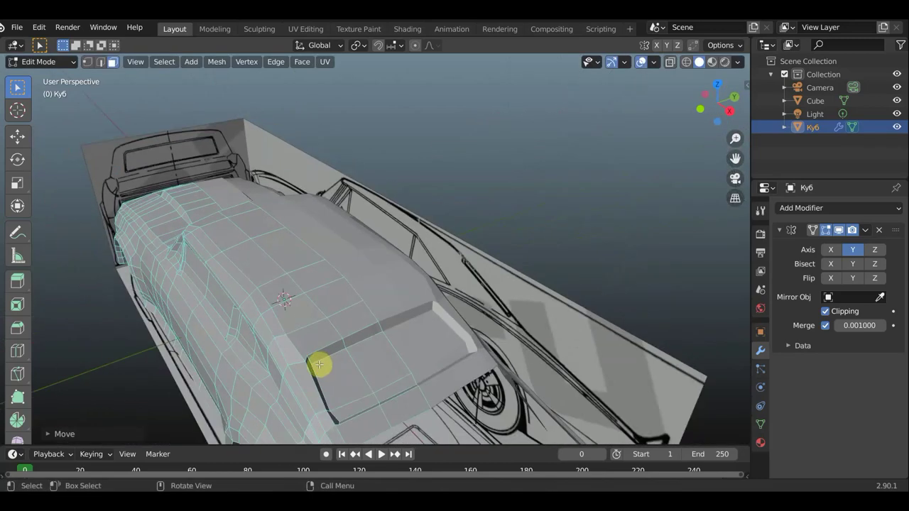
pyautogui.press('g')
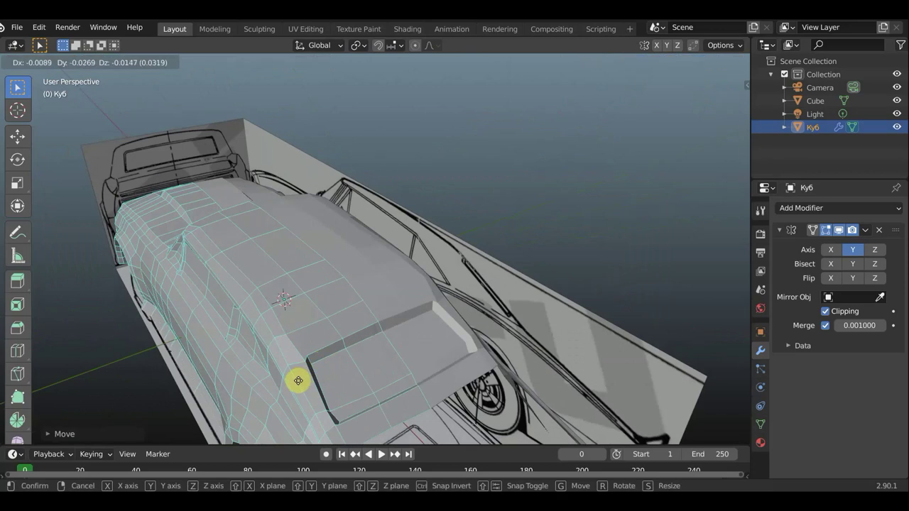
pyautogui.rightClick(298, 380)
pyautogui.moveTo(298, 377)
pyautogui.mouseDown(button='middle')
pyautogui.moveTo(379, 325)
pyautogui.moveTo(408, 319)
pyautogui.moveTo(464, 312)
pyautogui.moveTo(511, 320)
pyautogui.moveTo(521, 334)
pyautogui.mouseUp(button='middle')
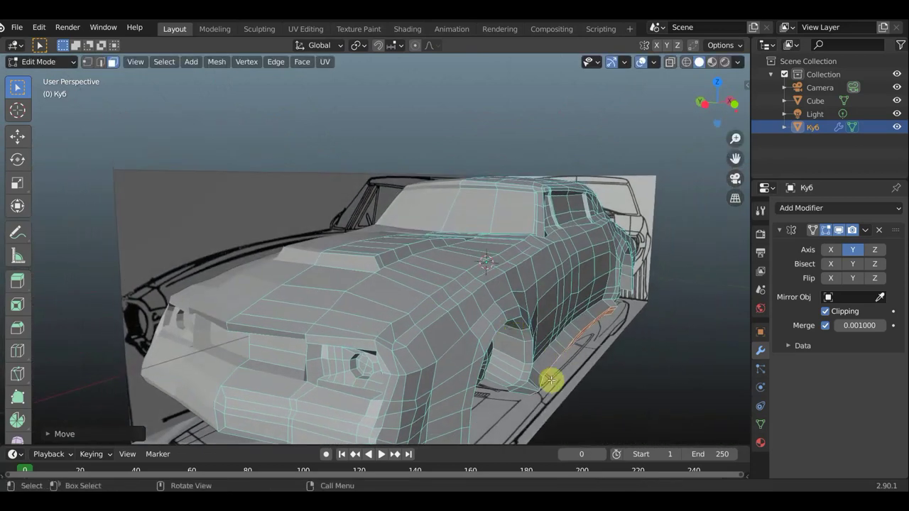
pyautogui.moveTo(551, 380)
pyautogui.mouseDown(button='middle')
pyautogui.moveTo(531, 377)
pyautogui.moveTo(547, 348)
pyautogui.moveTo(547, 355)
pyautogui.moveTo(538, 333)
pyautogui.moveTo(490, 331)
pyautogui.mouseUp(button='middle')
pyautogui.scroll(2, 437, 334)
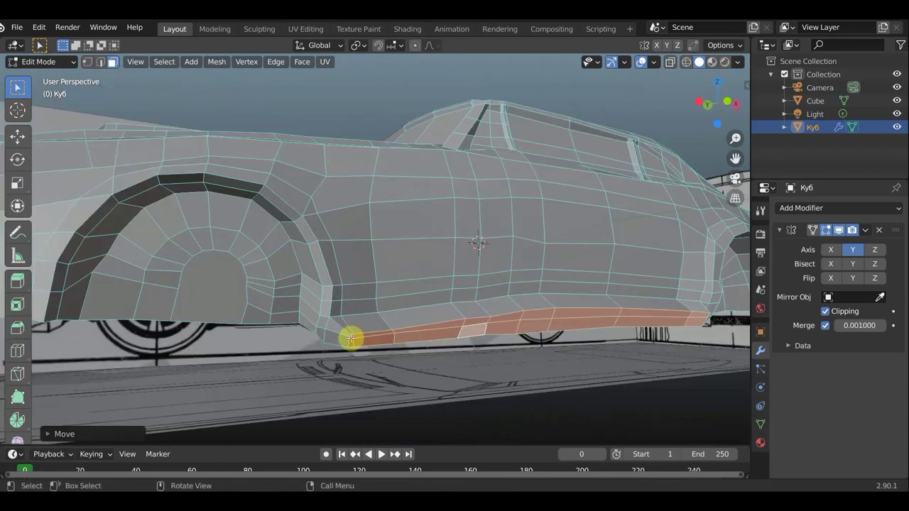
# In vertex select, reposition the sill's front corner vertex and the next lower-sill vertices.
pyautogui.click(88, 61)
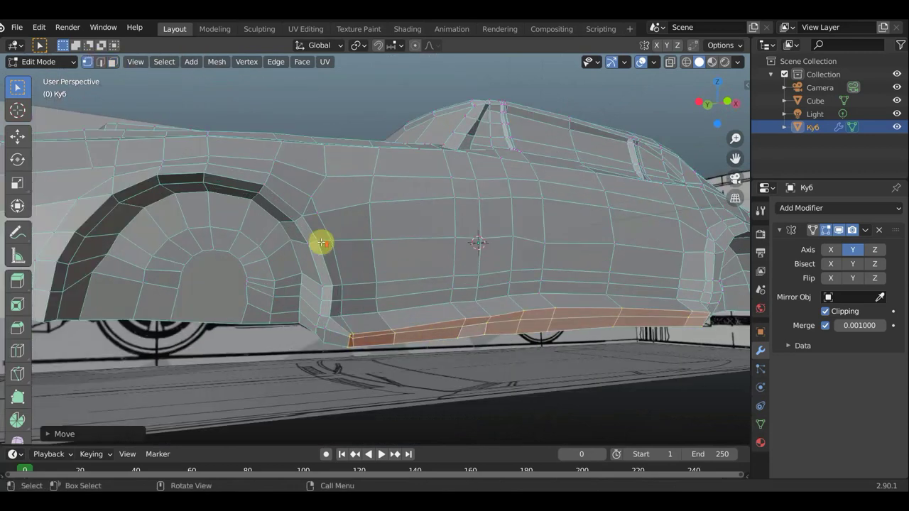
pyautogui.scroll(2, 321, 242)
pyautogui.click(334, 387)
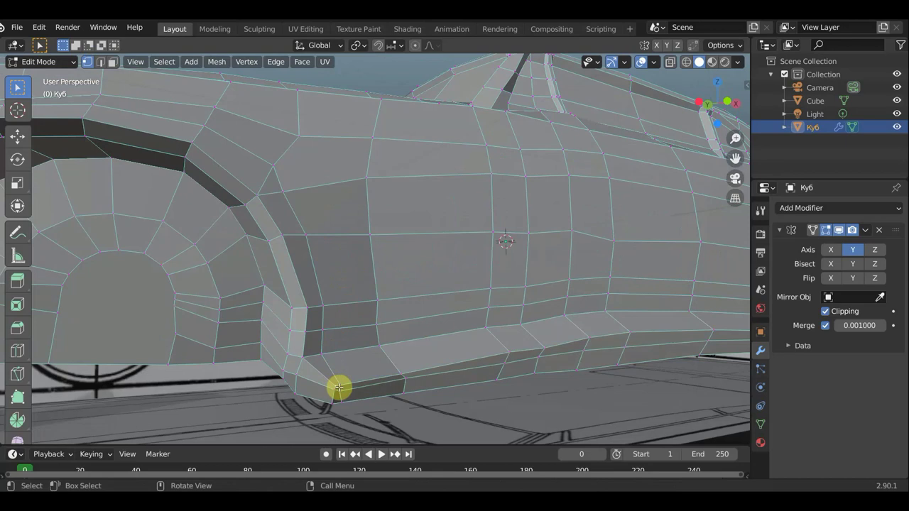
pyautogui.press('g')
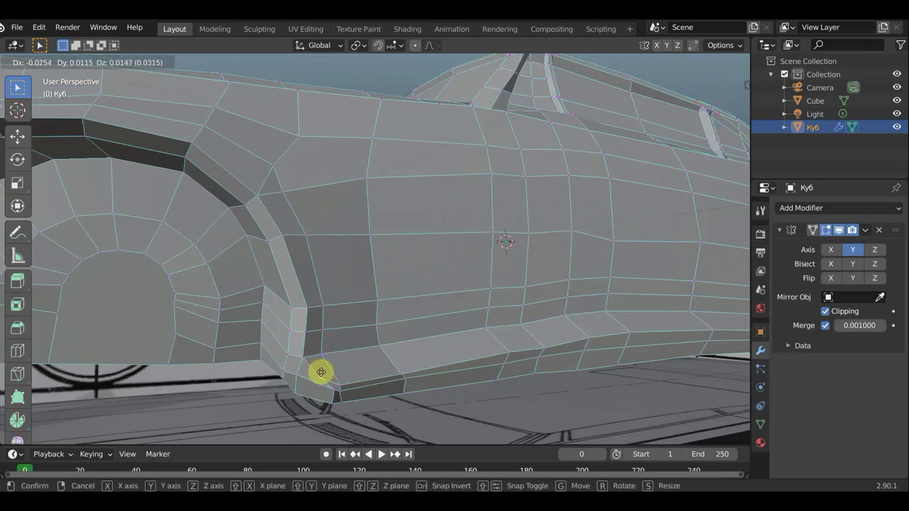
pyautogui.click(321, 369)
pyautogui.press('g')
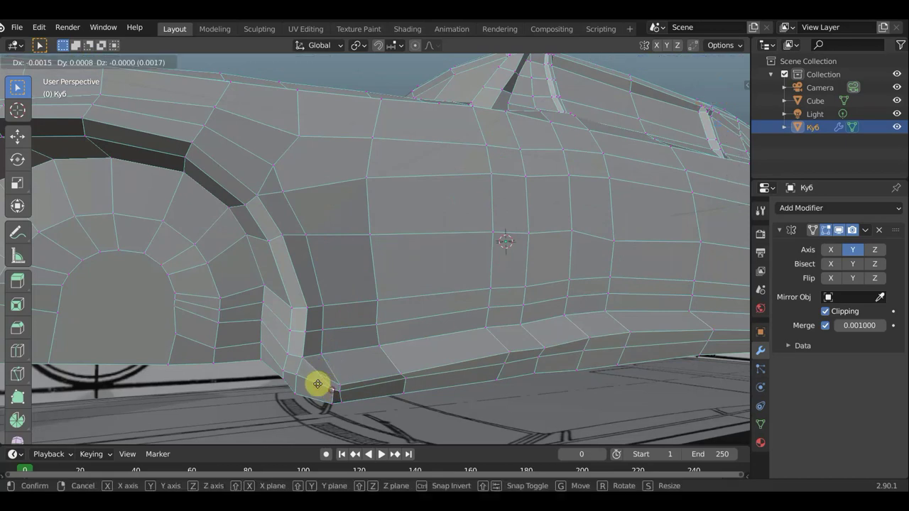
pyautogui.click(315, 385)
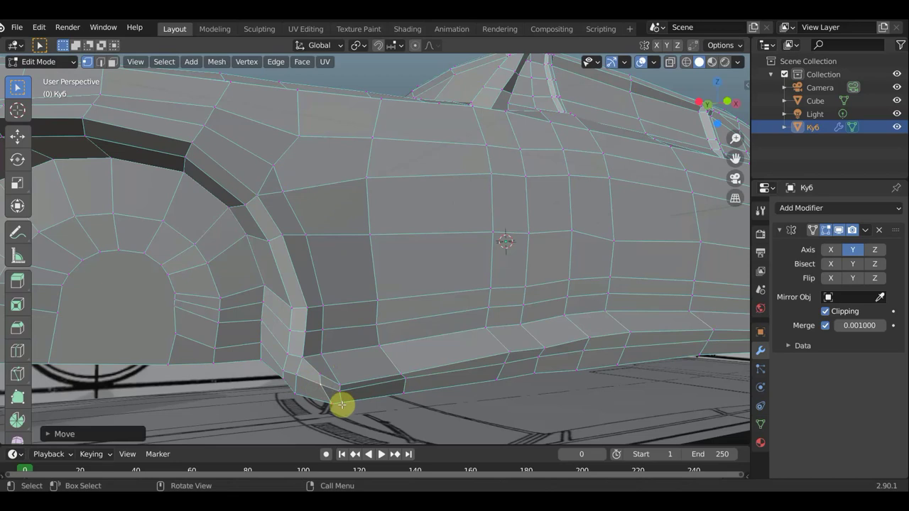
pyautogui.press('g')
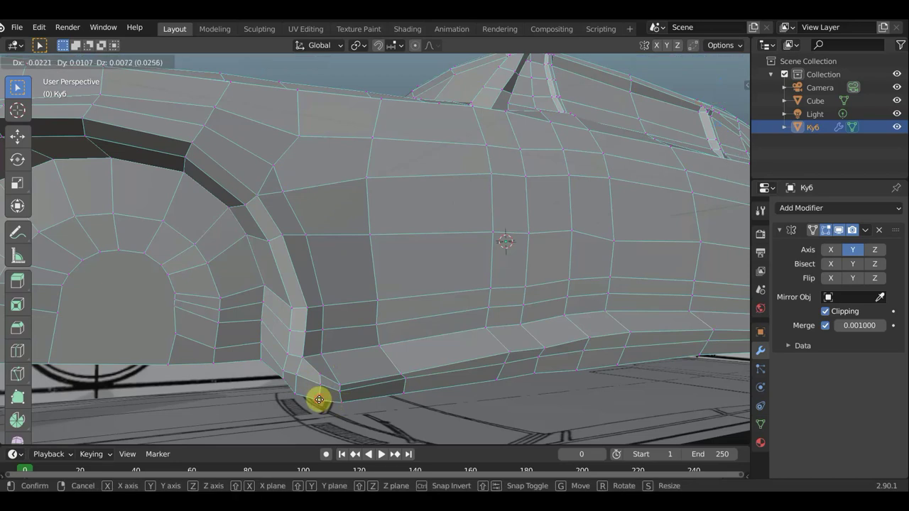
pyautogui.click(319, 399)
pyautogui.press('g')
pyautogui.click(329, 377)
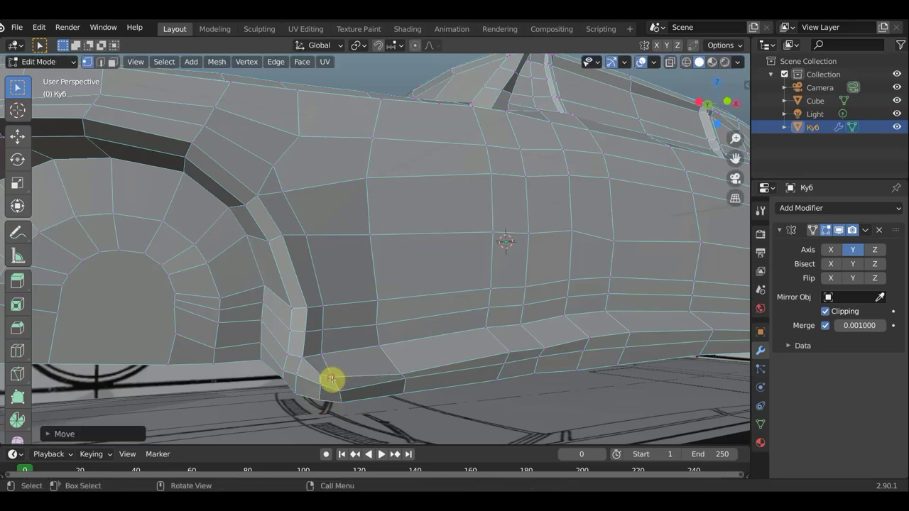
pyautogui.press('g')
pyautogui.click(400, 377)
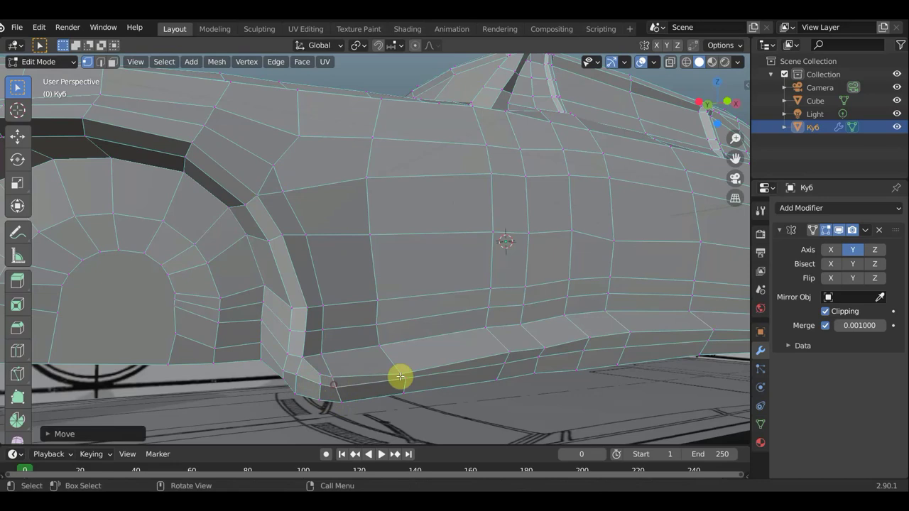
# Nudge a front sill vertex slightly up and left and adjust another lower-edge vertex.
pyautogui.click(400, 373)
pyautogui.press('g')
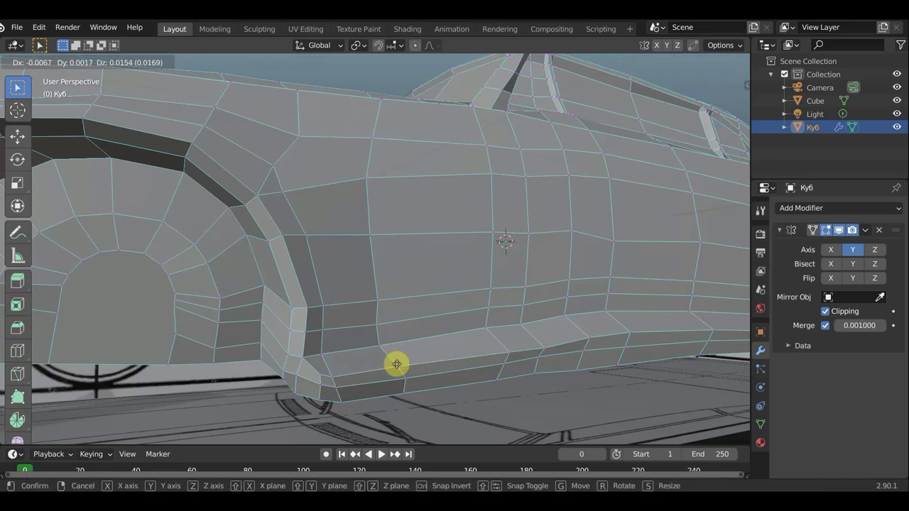
pyautogui.click(396, 365)
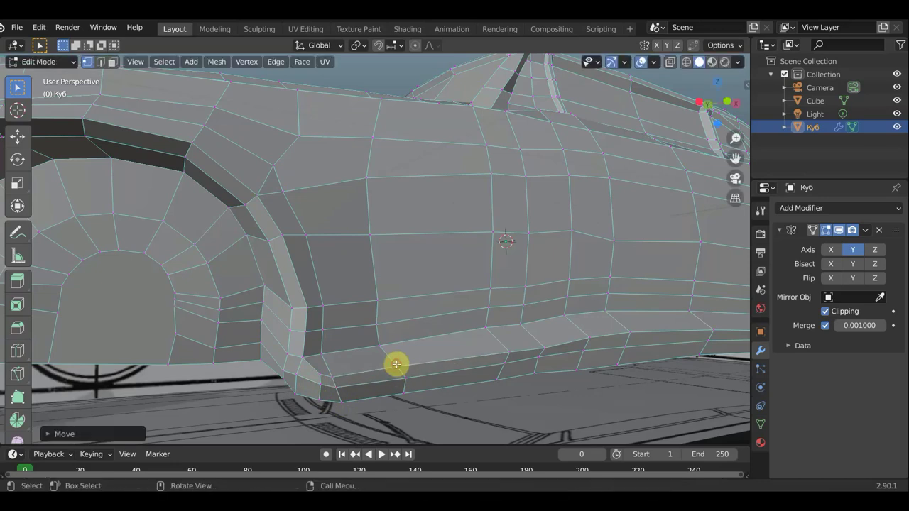
pyautogui.press('g')
pyautogui.click(543, 340)
pyautogui.scroll(-4, 544, 334)
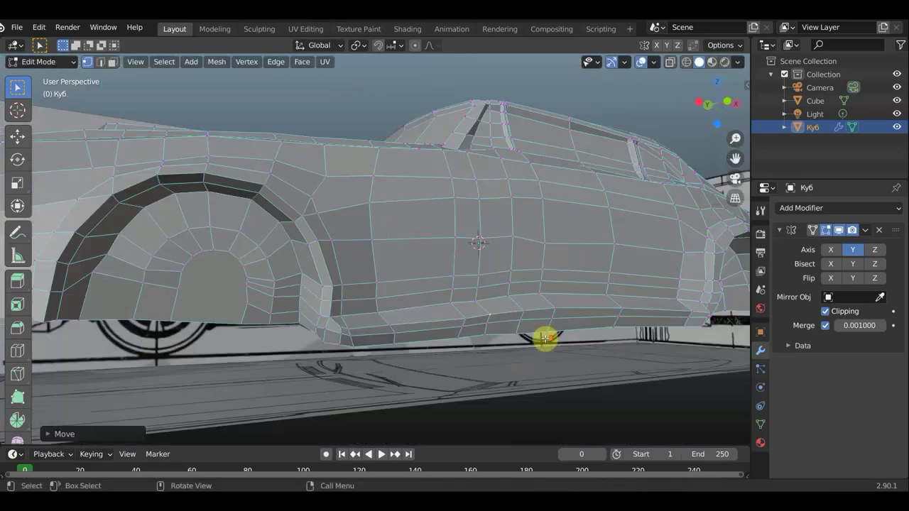
pyautogui.scroll(-2, 543, 338)
pyautogui.moveTo(544, 338); pyautogui.dragTo(423, 310, button='middle')
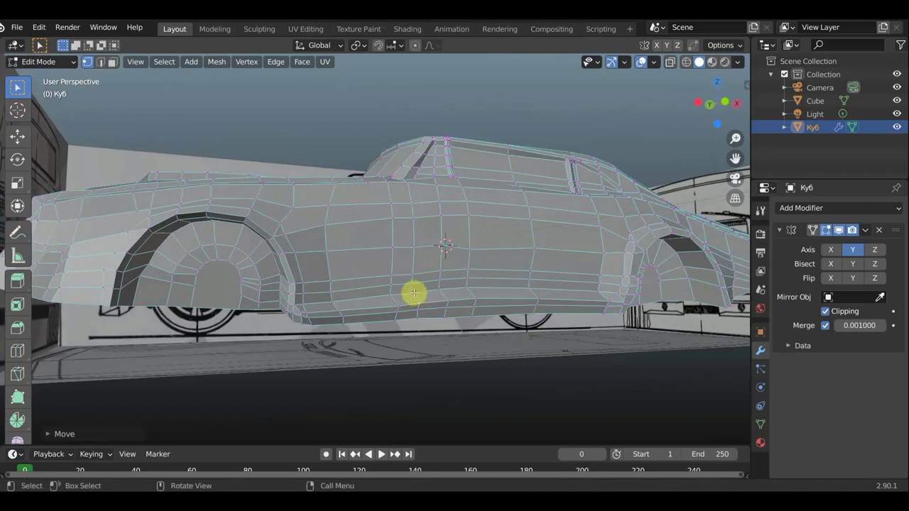
# Smooth the middle of the lower body edge by nudging successive sill vertices along the blueprint.
pyautogui.press('g')
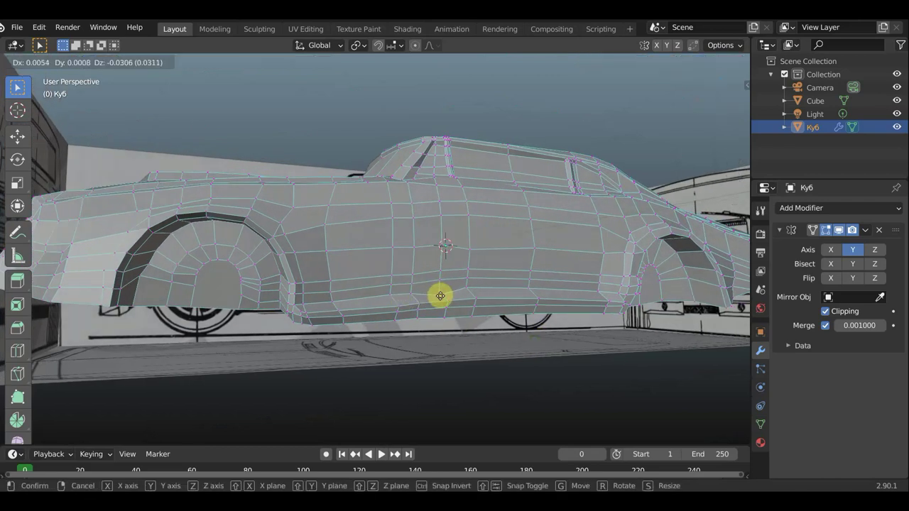
pyautogui.click(440, 294)
pyautogui.press('g')
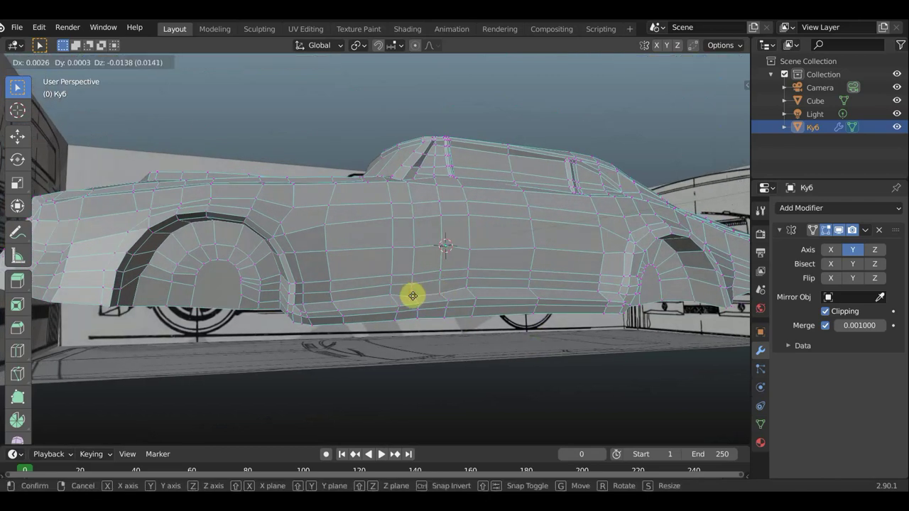
pyautogui.click(399, 295)
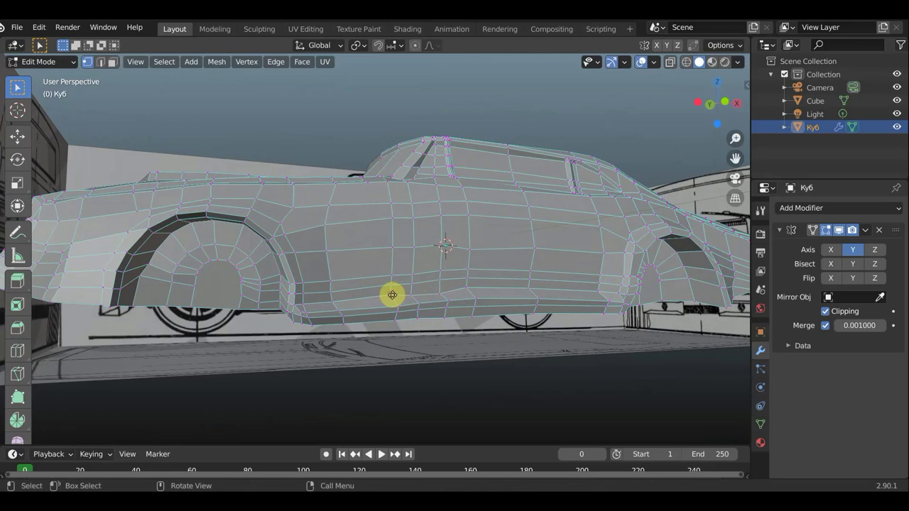
pyautogui.press('g')
pyautogui.click(392, 297)
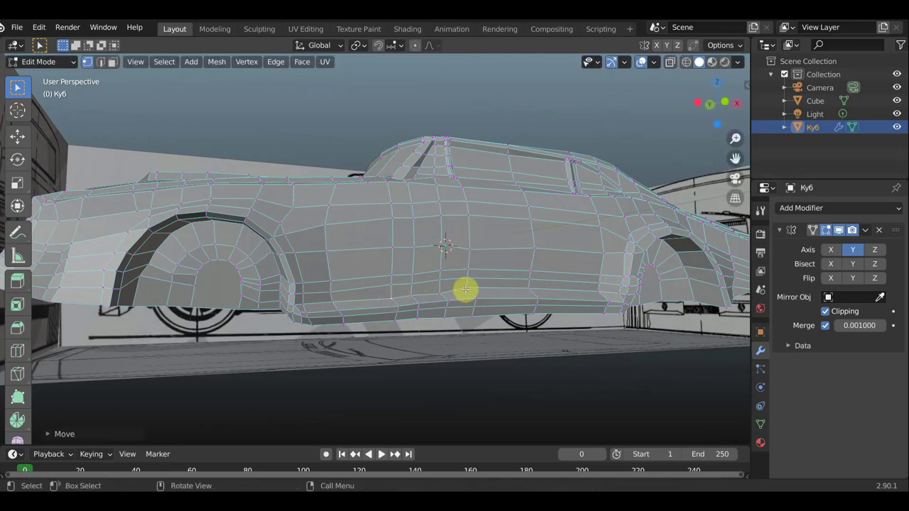
pyautogui.press('g')
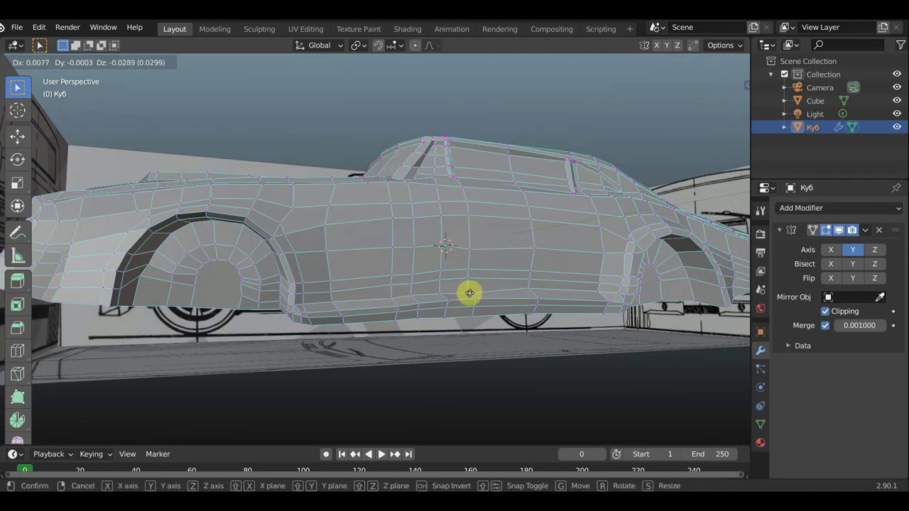
pyautogui.click(470, 292)
pyautogui.press('g')
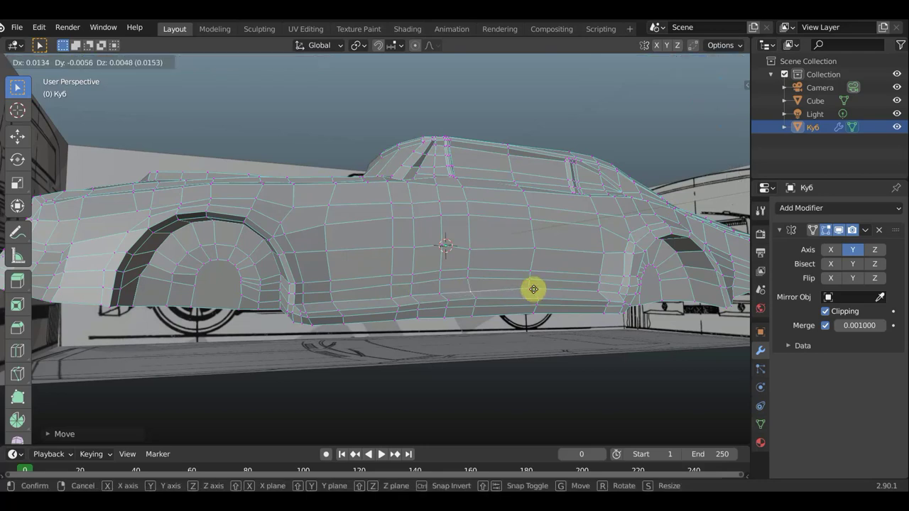
pyautogui.click(533, 289)
# Adjust the rear, mid and front sill vertices, ending with the one behind the front wheel.
pyautogui.press('g')
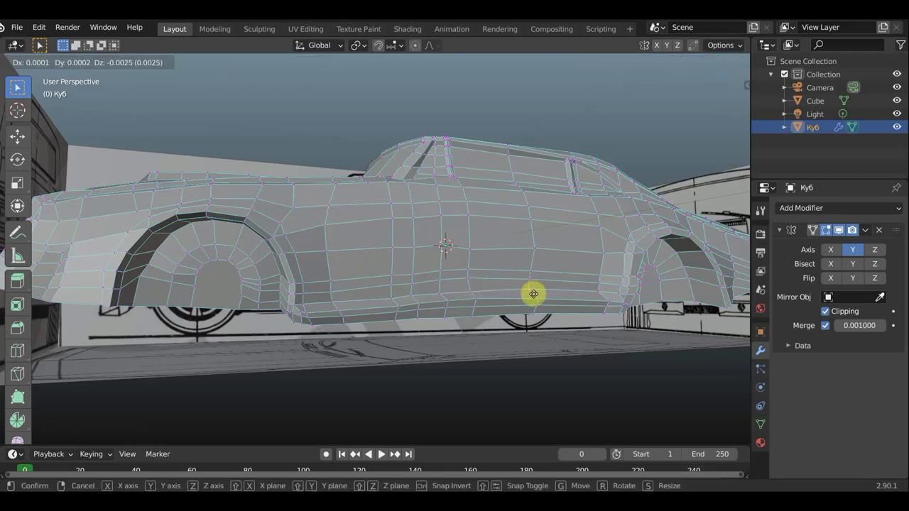
pyautogui.click(534, 295)
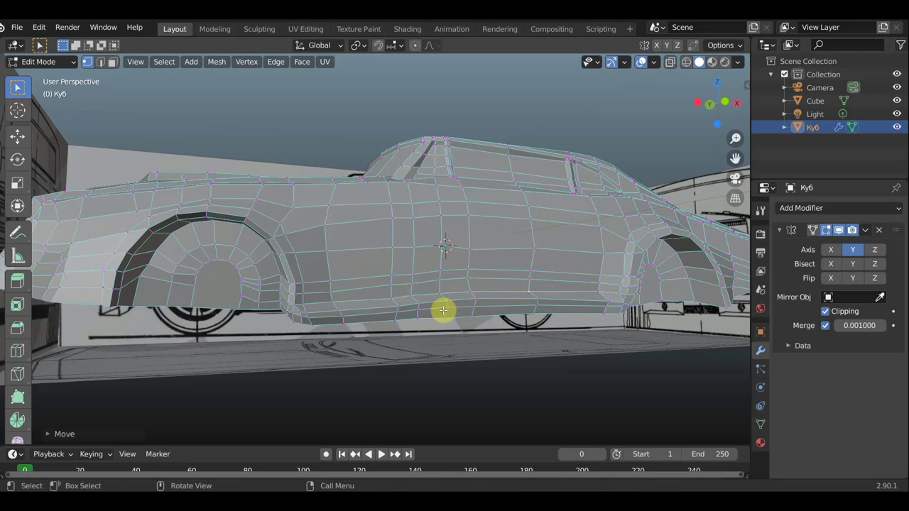
pyautogui.press('g')
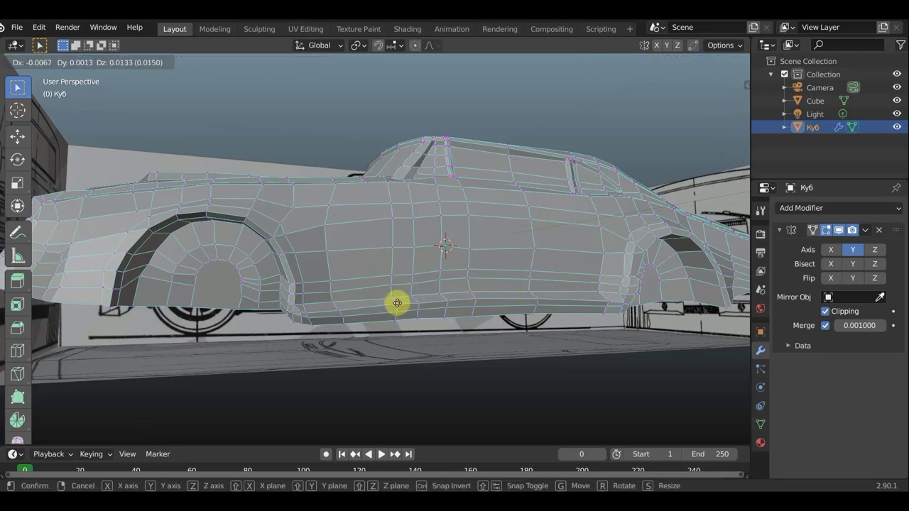
pyautogui.click(396, 303)
pyautogui.press('g')
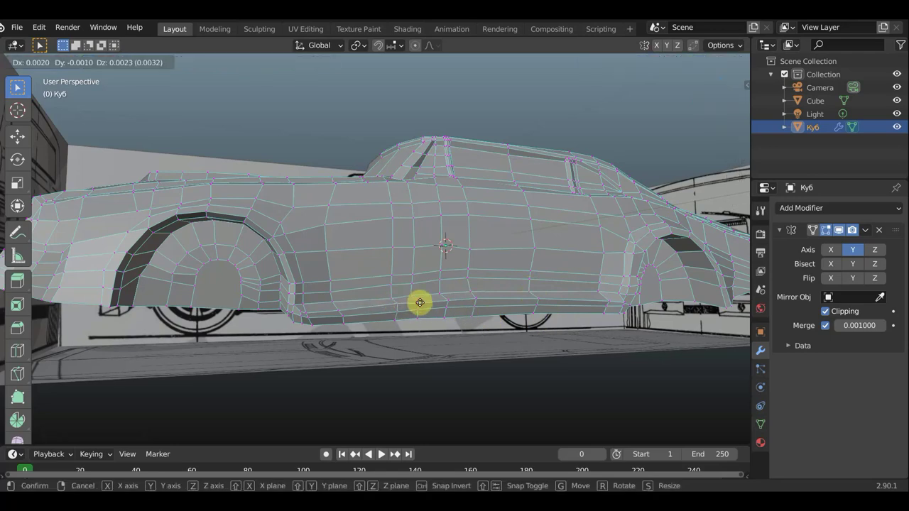
pyautogui.click(419, 301)
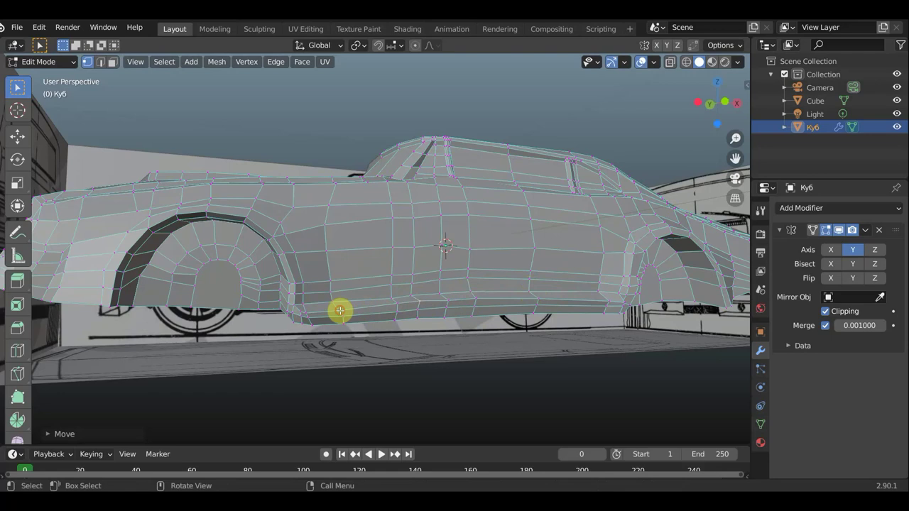
pyautogui.press('g')
pyautogui.click(339, 307)
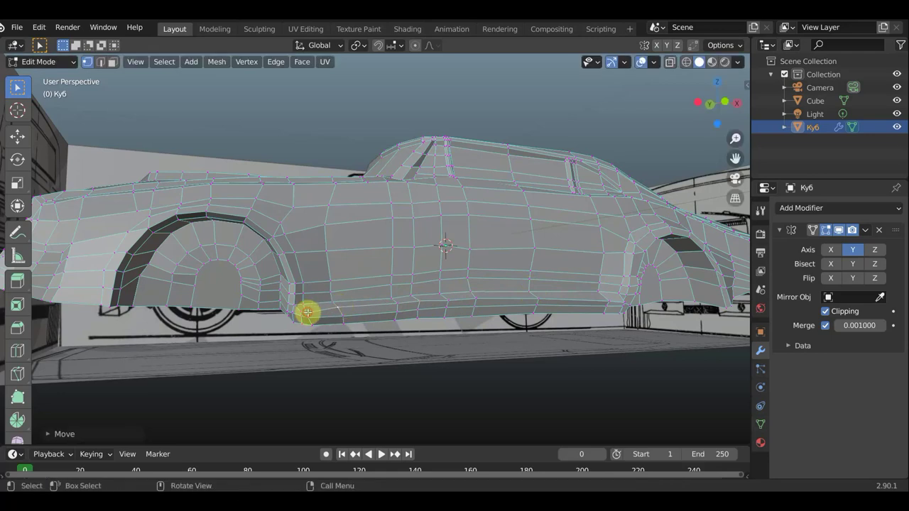
pyautogui.press('g')
pyautogui.click(310, 308)
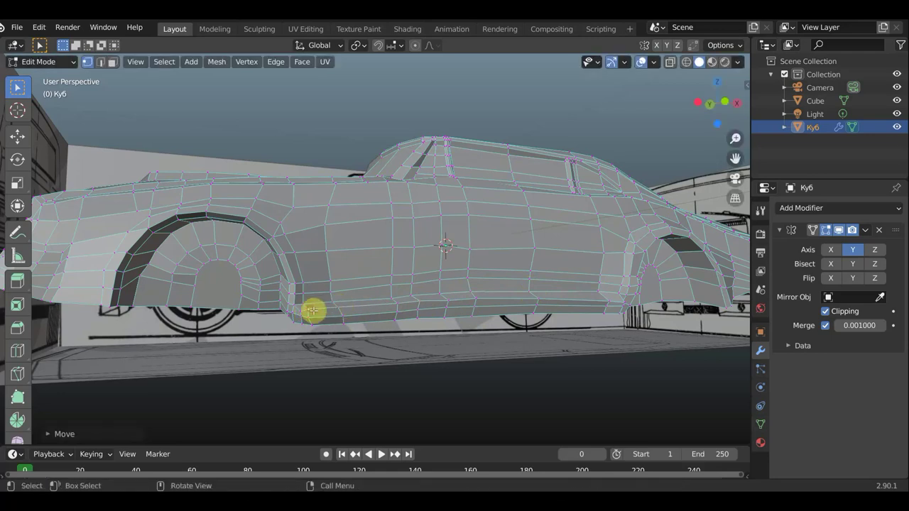
# Switch the car body to Object Mode and orbit around the finished shell over the blueprints.
pyautogui.moveTo(360, 318)
pyautogui.mouseDown(button='middle')
pyautogui.moveTo(348, 322)
pyautogui.moveTo(348, 345)
pyautogui.moveTo(438, 371)
pyautogui.moveTo(423, 355)
pyautogui.moveTo(431, 345)
pyautogui.mouseUp(button='middle')
pyautogui.scroll(-5, 348, 325)
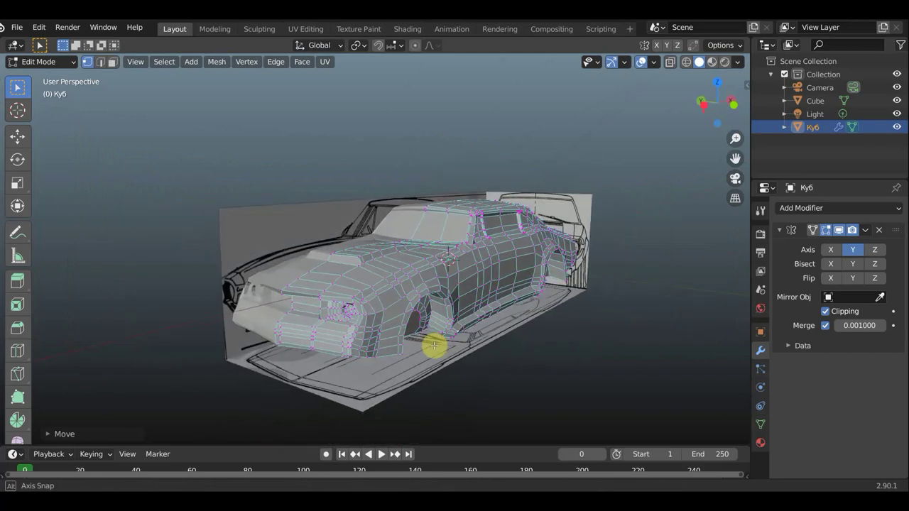
pyautogui.click(41, 65)
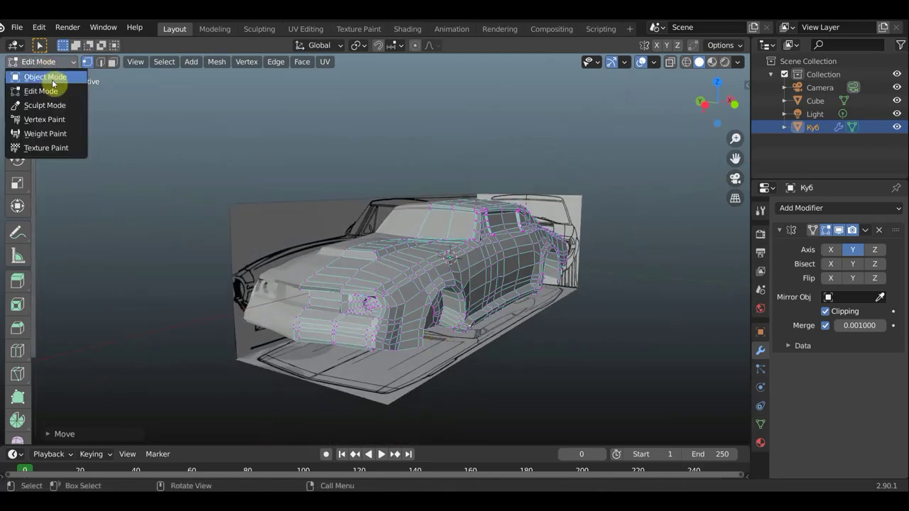
pyautogui.click(50, 76)
pyautogui.scroll(3, 377, 174)
pyautogui.moveTo(377, 175)
pyautogui.mouseDown(button='middle')
pyautogui.moveTo(310, 169)
pyautogui.moveTo(237, 182)
pyautogui.moveTo(146, 183)
pyautogui.moveTo(371, 187)
pyautogui.moveTo(398, 163)
pyautogui.moveTo(388, 164)
pyautogui.moveTo(388, 191)
pyautogui.moveTo(412, 196)
pyautogui.moveTo(431, 235)
pyautogui.moveTo(395, 229)
pyautogui.moveTo(462, 203)
pyautogui.moveTo(428, 183)
pyautogui.mouseUp(button='middle')
pyautogui.scroll(-2, 388, 165)
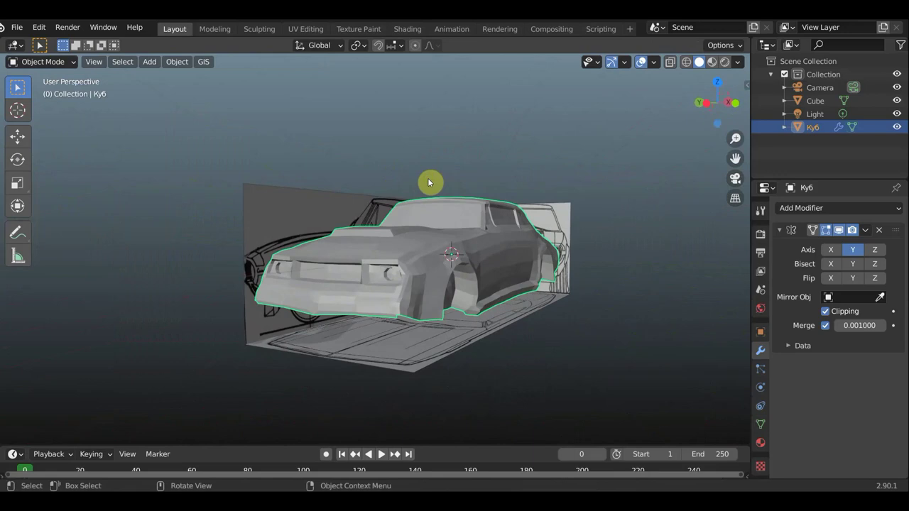
pyautogui.moveTo(429, 180)
pyautogui.mouseDown(button='middle')
pyautogui.moveTo(517, 209)
pyautogui.moveTo(576, 249)
pyautogui.moveTo(568, 227)
pyautogui.moveTo(233, 244)
pyautogui.mouseUp(button='middle')
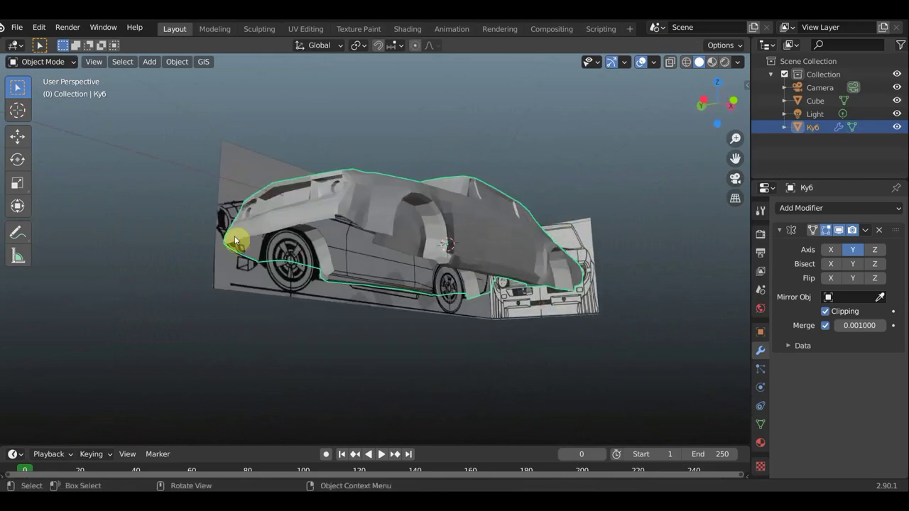
pyautogui.moveTo(523, 301)
pyautogui.mouseDown(button='middle')
pyautogui.moveTo(471, 335)
pyautogui.moveTo(406, 301)
pyautogui.mouseUp(button='middle')
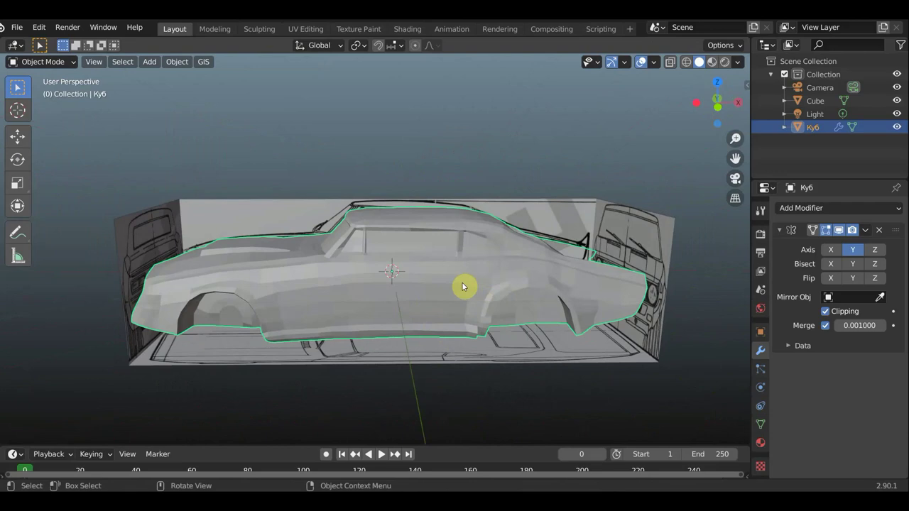
pyautogui.moveTo(470, 287); pyautogui.dragTo(544, 282, button='middle')
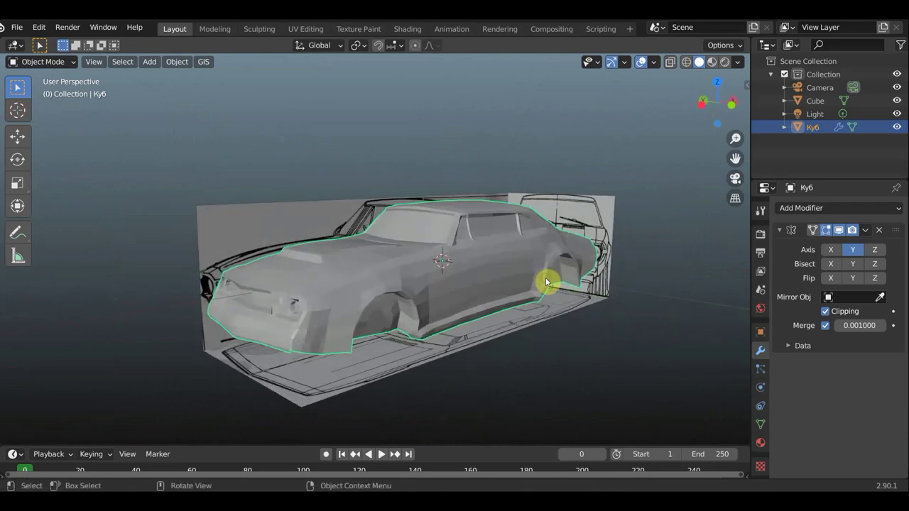